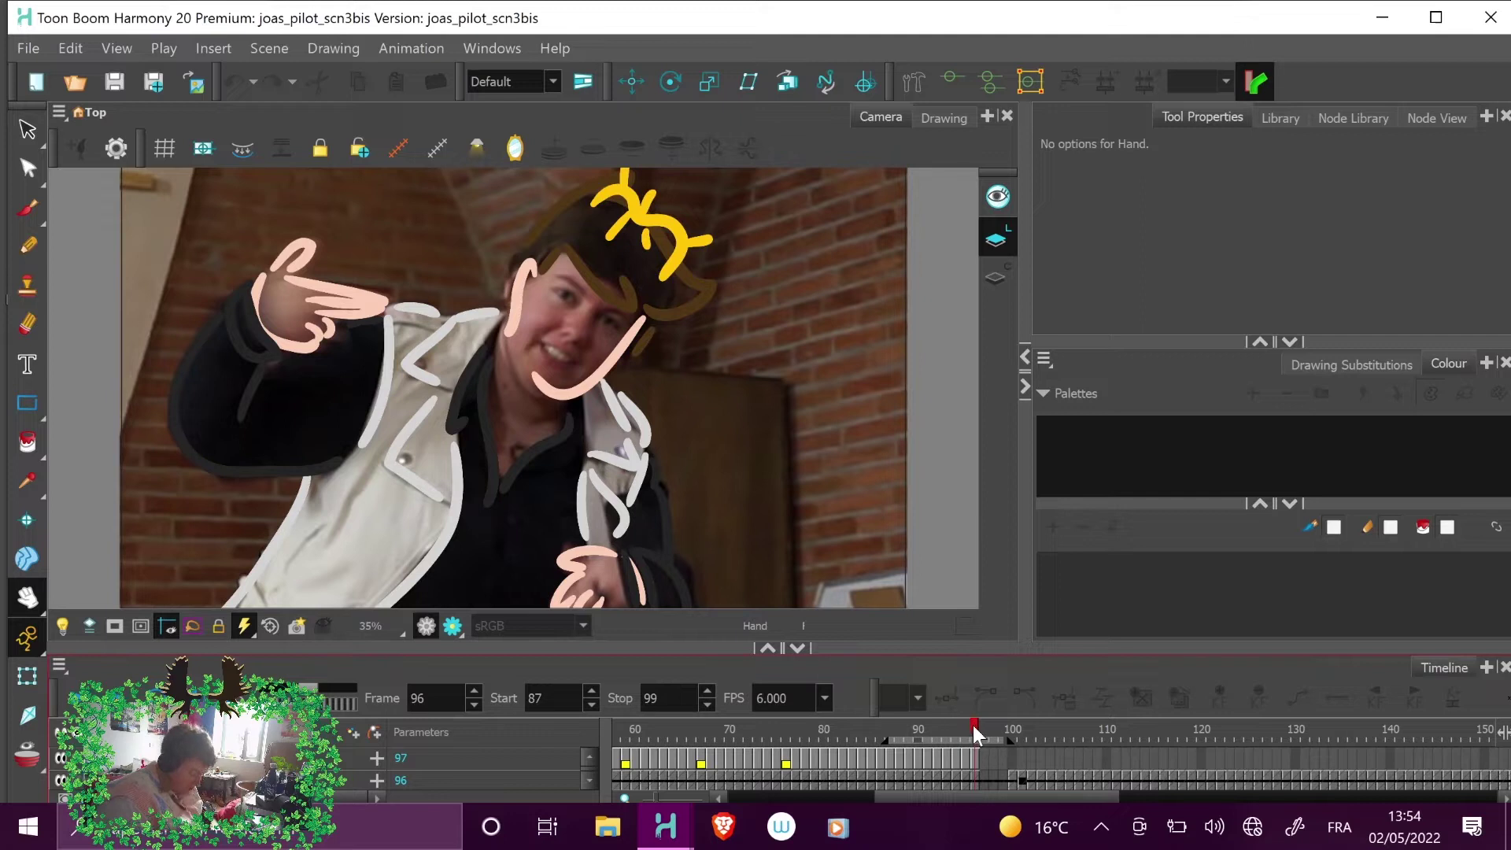
# - Scrub back from frame 96 through the pose drawings to about frame 82, ending at frame 87
pyautogui.moveTo(955, 724)
pyautogui.mouseDown()
pyautogui.moveTo(894, 722)
pyautogui.moveTo(952, 729)
pyautogui.moveTo(937, 724)
pyautogui.mouseUp()
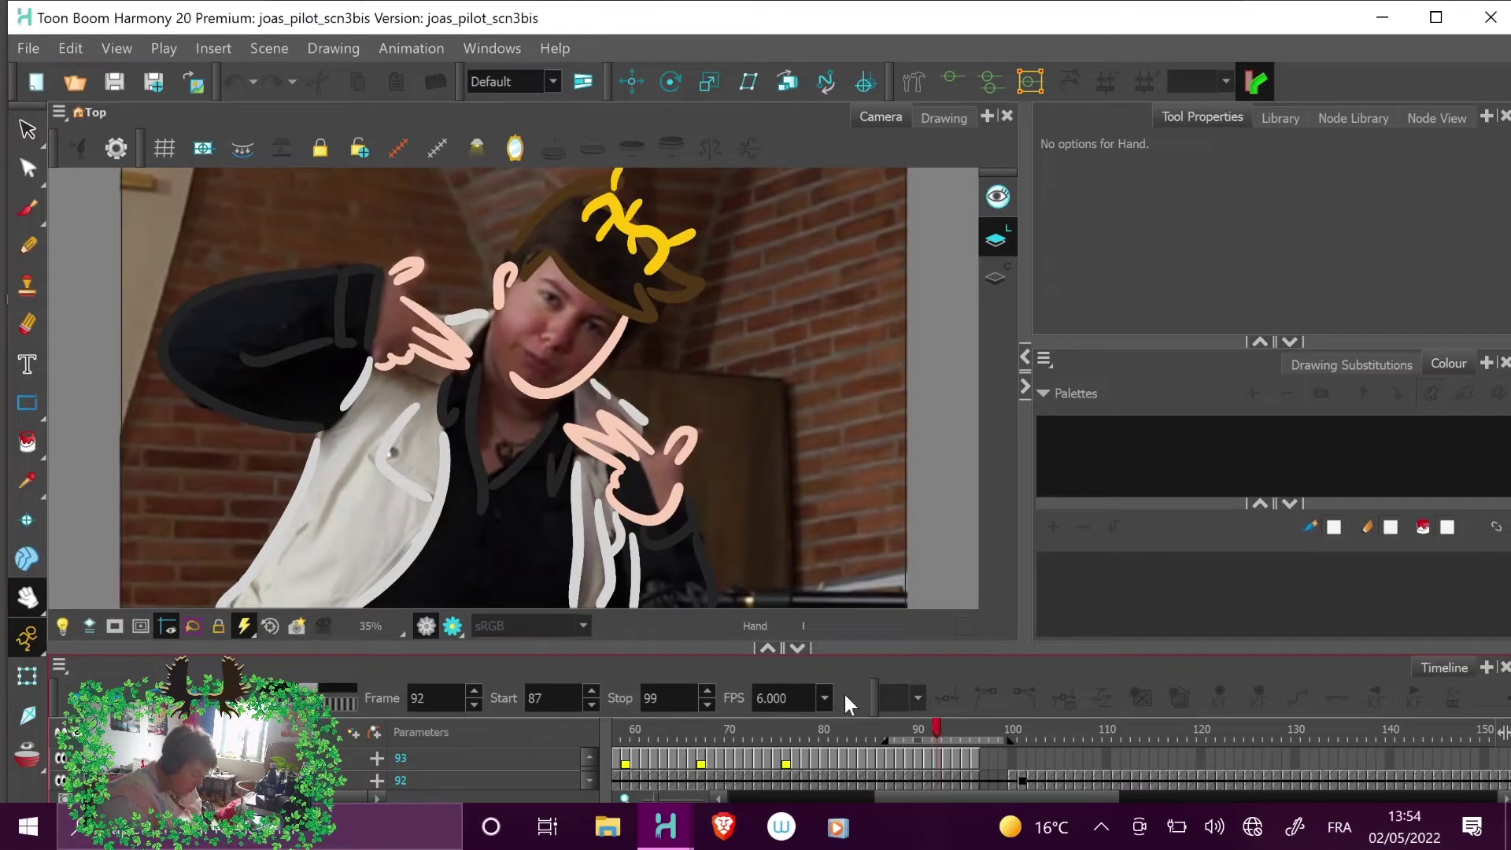
pyautogui.press('Delete')
pyautogui.moveTo(936, 725)
pyautogui.mouseDown()
pyautogui.moveTo(881, 725)
pyautogui.moveTo(981, 748)
pyautogui.moveTo(1004, 735)
pyautogui.moveTo(930, 734)
pyautogui.mouseUp()
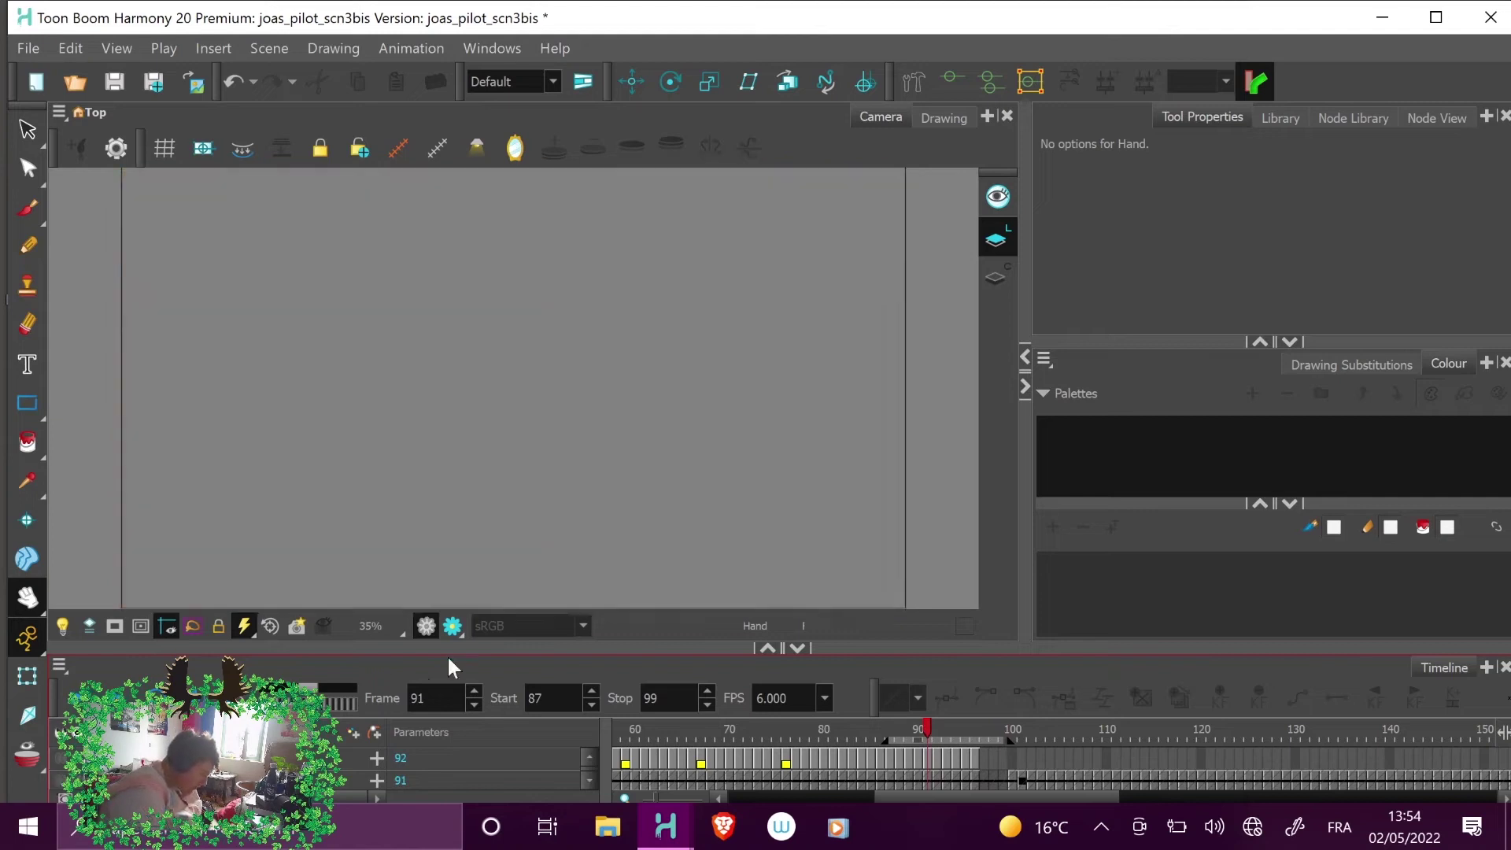
pyautogui.click(869, 731)
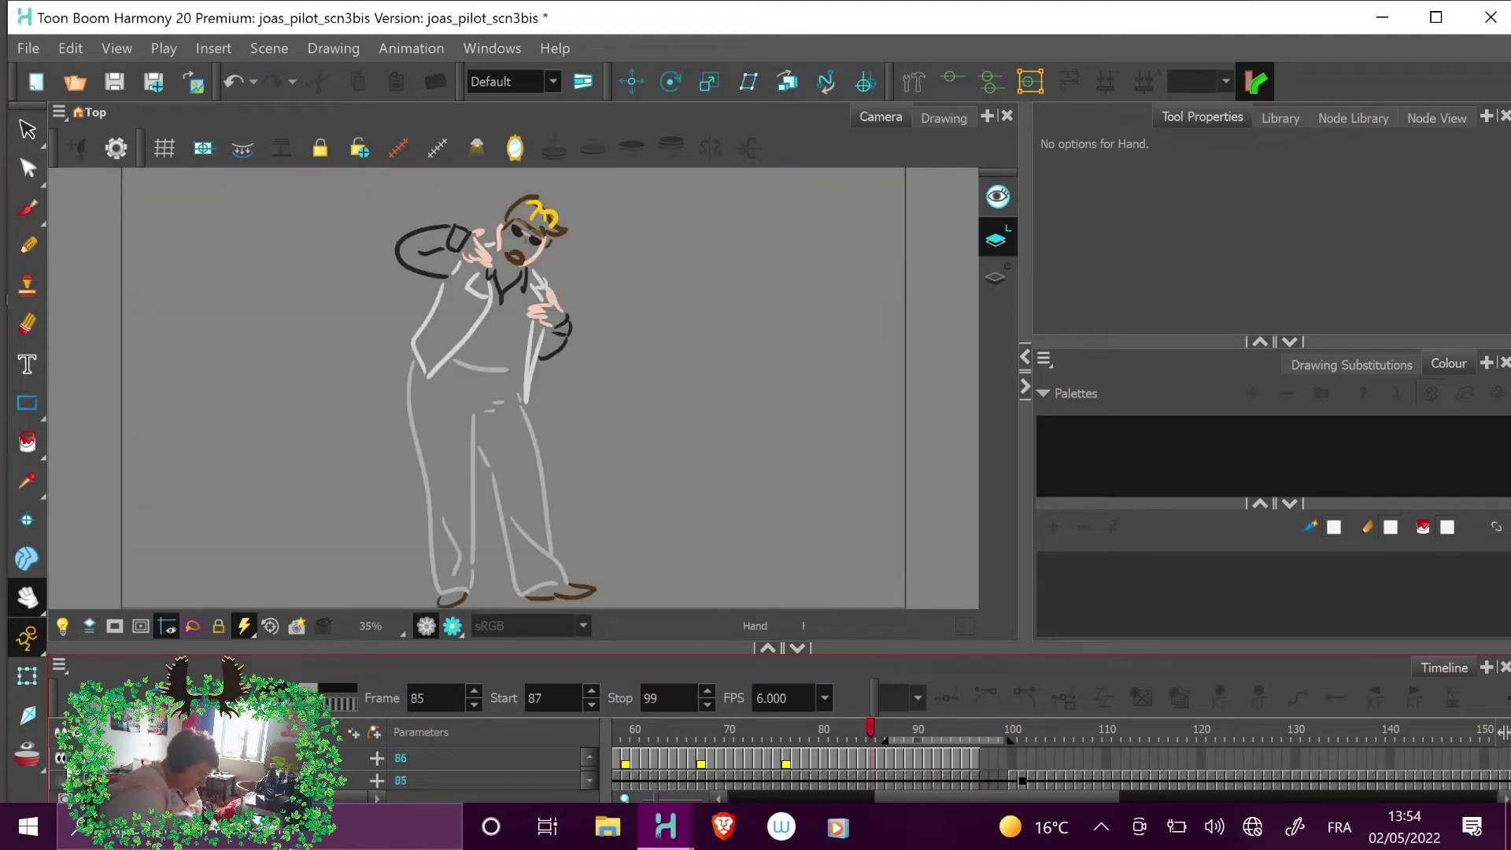
pyautogui.moveTo(870, 725)
pyautogui.mouseDown()
pyautogui.moveTo(745, 726)
pyautogui.moveTo(842, 720)
pyautogui.mouseUp()
pyautogui.click(893, 728)
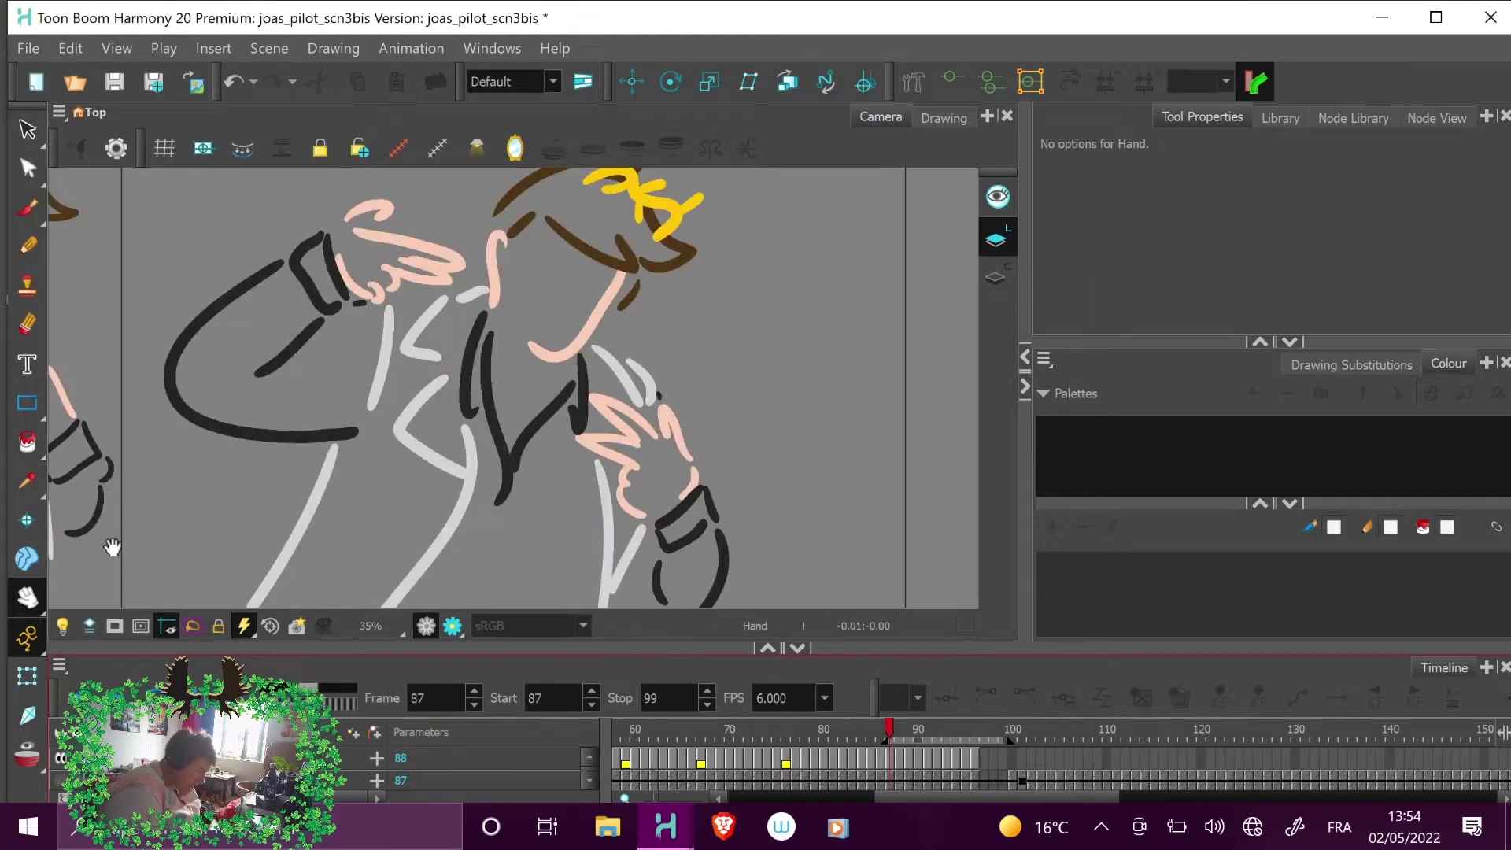
# - Show the reference video layer behind the drawings and select the drawing cell at frame 87
pyautogui.click(62, 780)
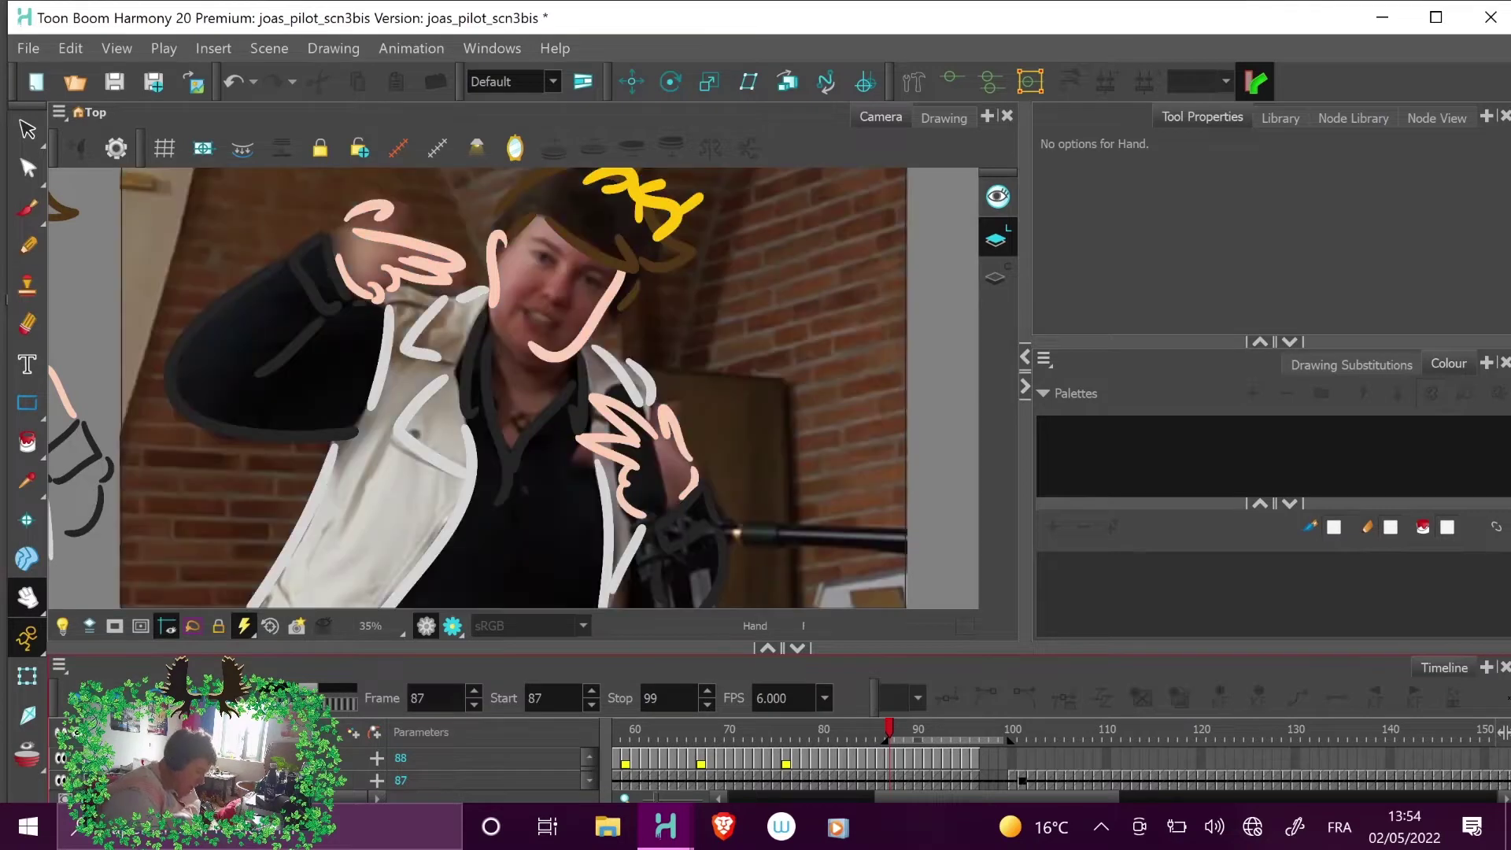
pyautogui.click(890, 762)
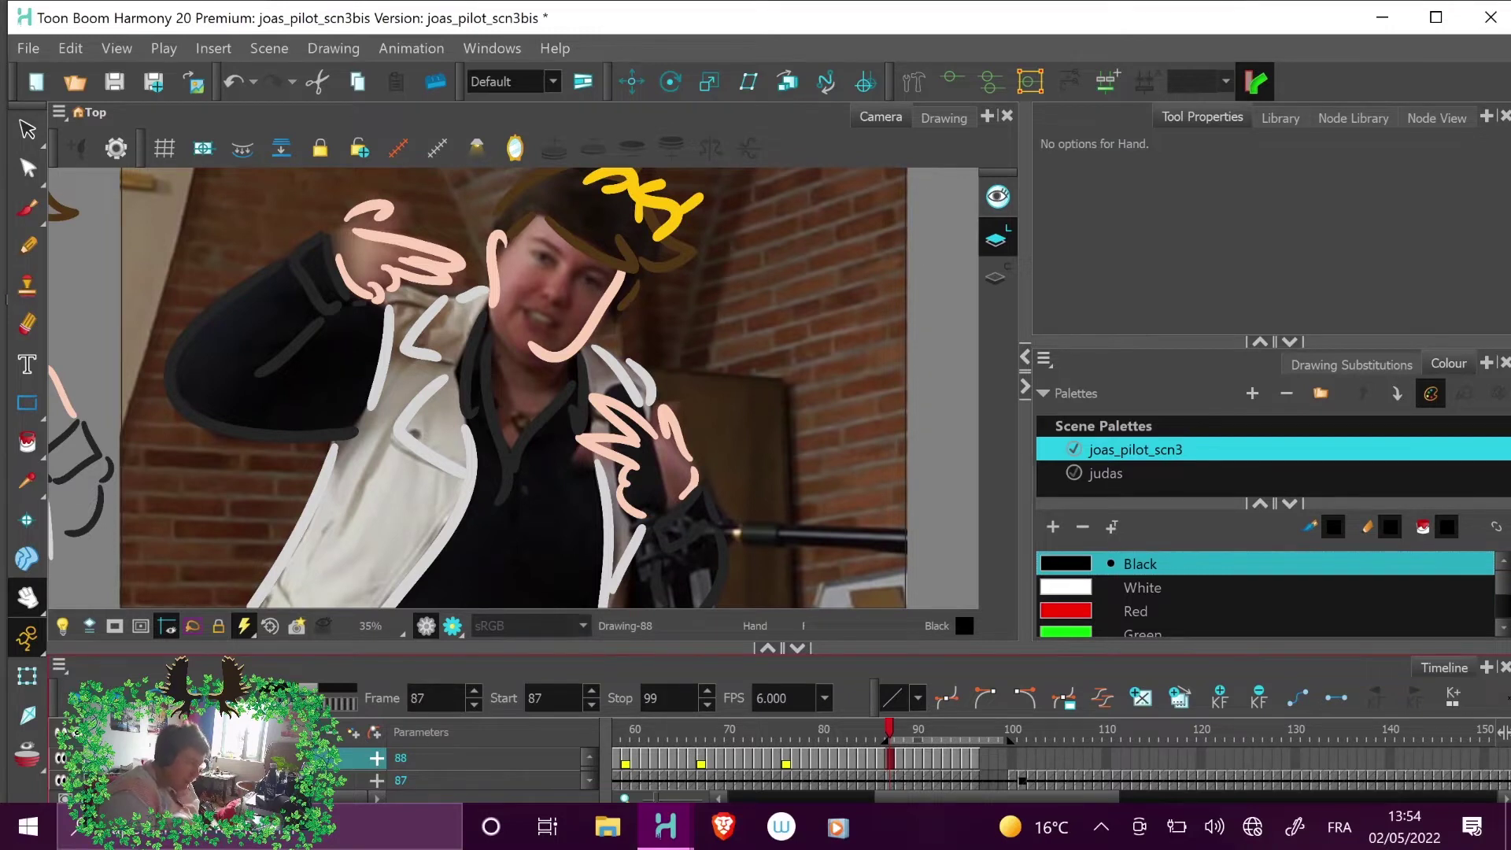
# - Activate the judas palette, enlarge its colour list and go through its swatches, ending on chatain as current colour
pyautogui.click(1117, 474)
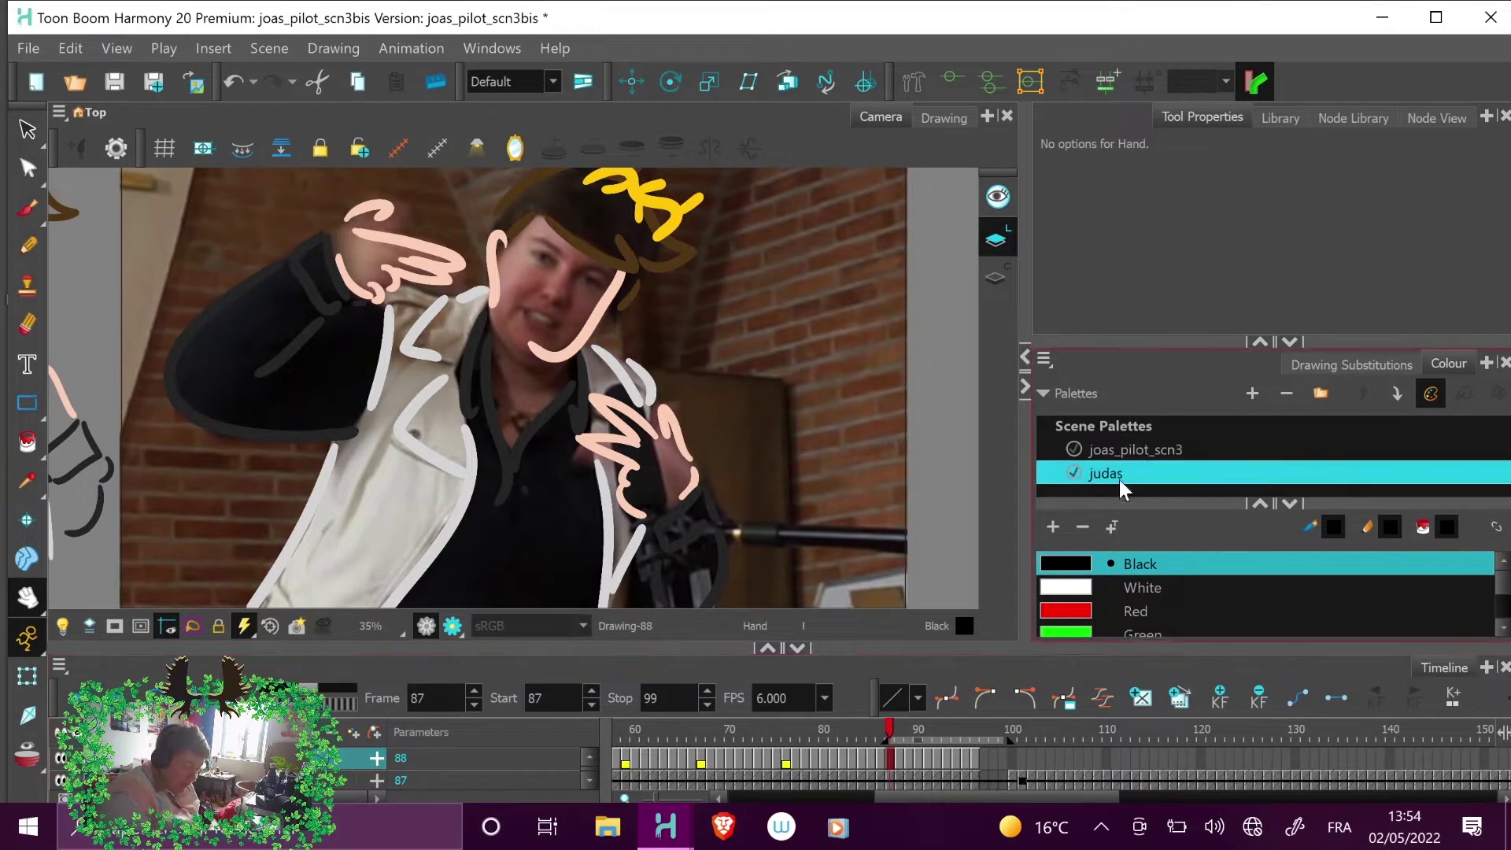
pyautogui.click(1259, 504)
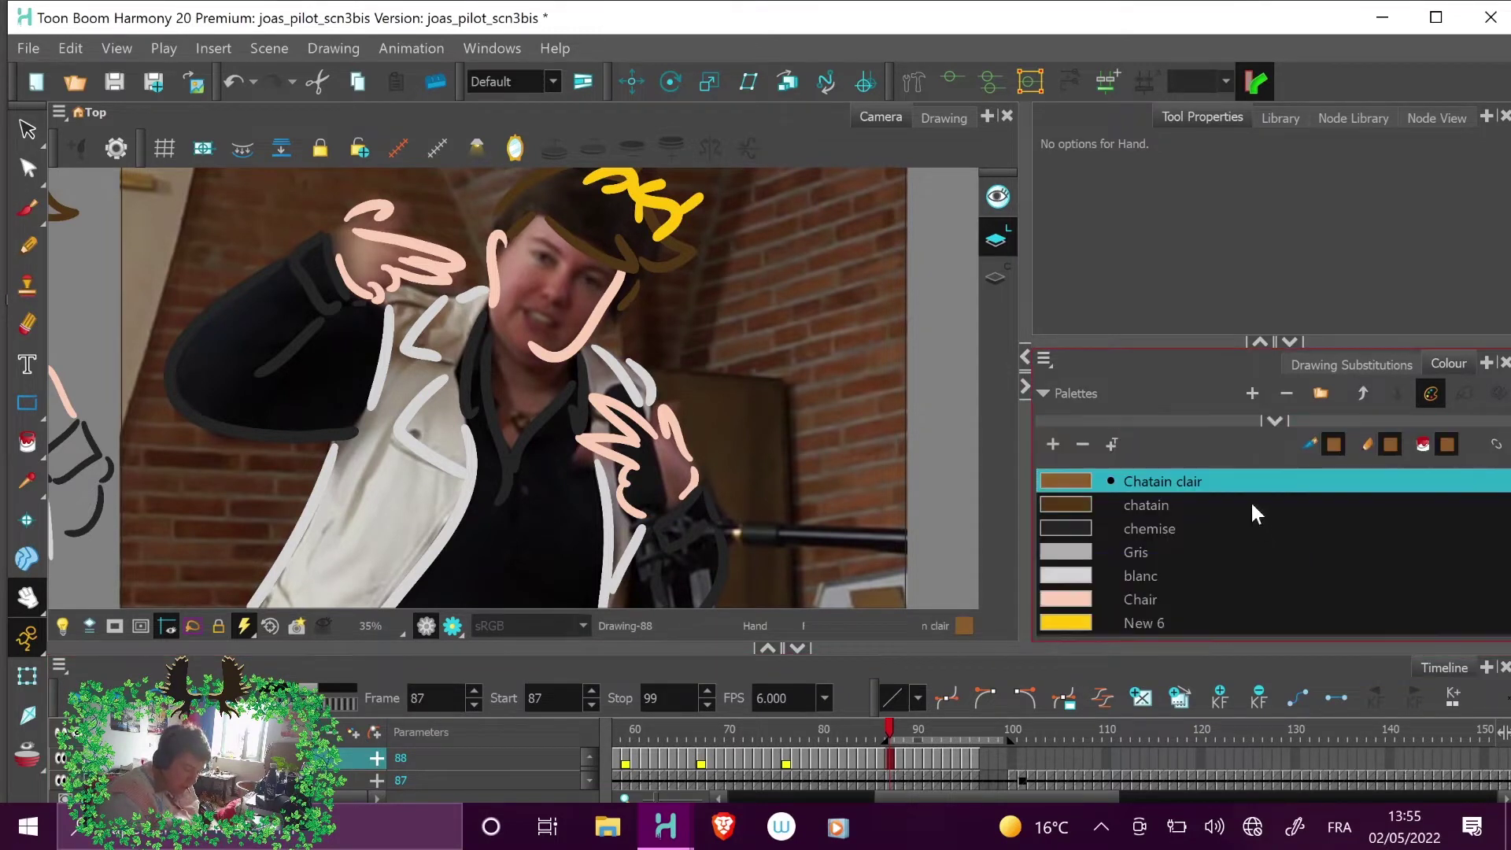
pyautogui.click(1141, 504)
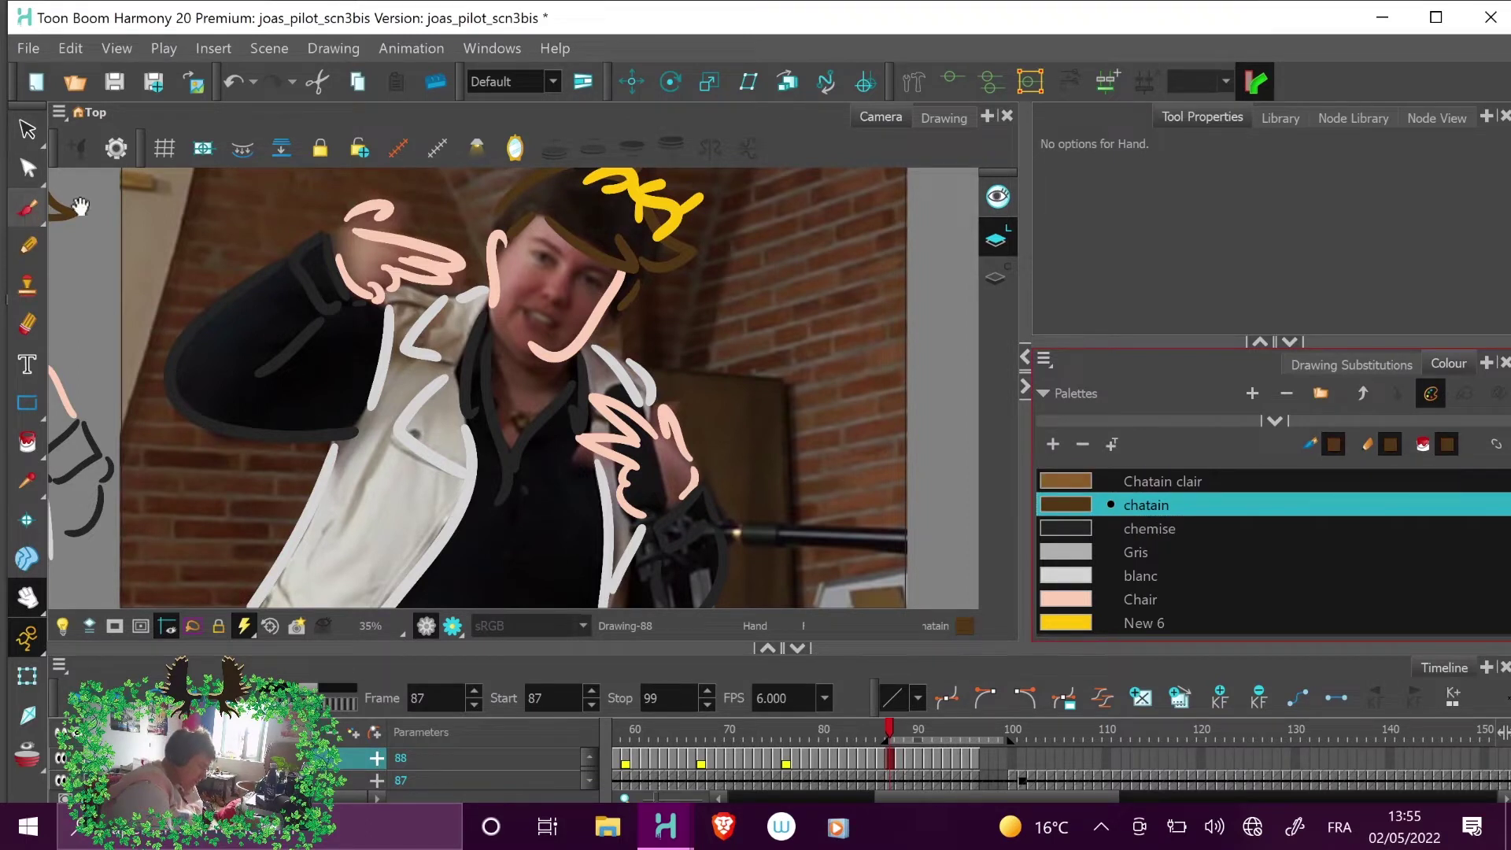
pyautogui.click(1177, 484)
pyautogui.click(1169, 500)
pyautogui.click(1176, 487)
pyautogui.click(1177, 499)
pyautogui.click(1177, 486)
pyautogui.click(1182, 505)
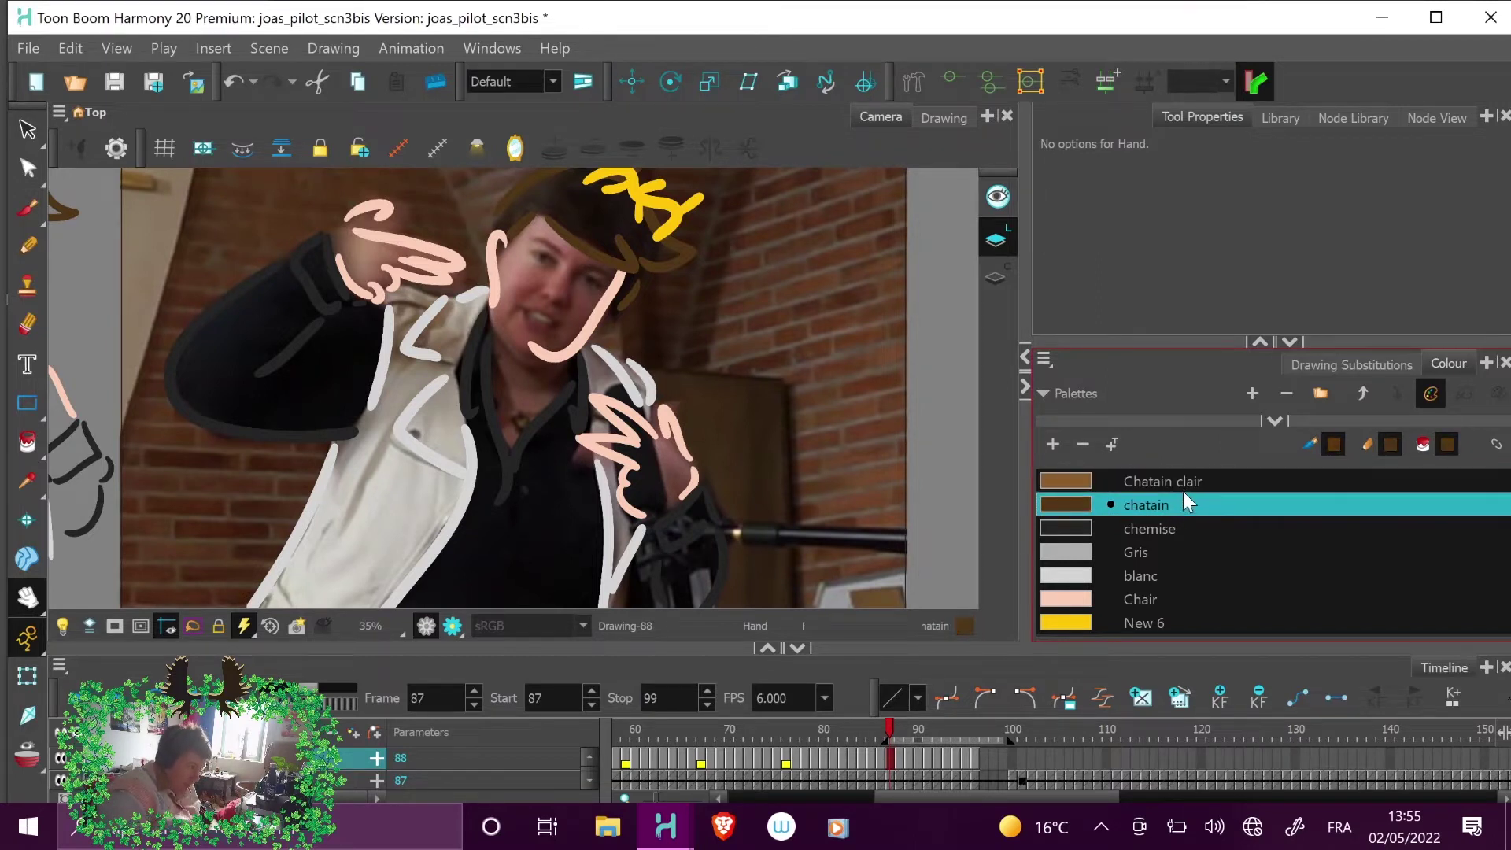
pyautogui.click(1157, 620)
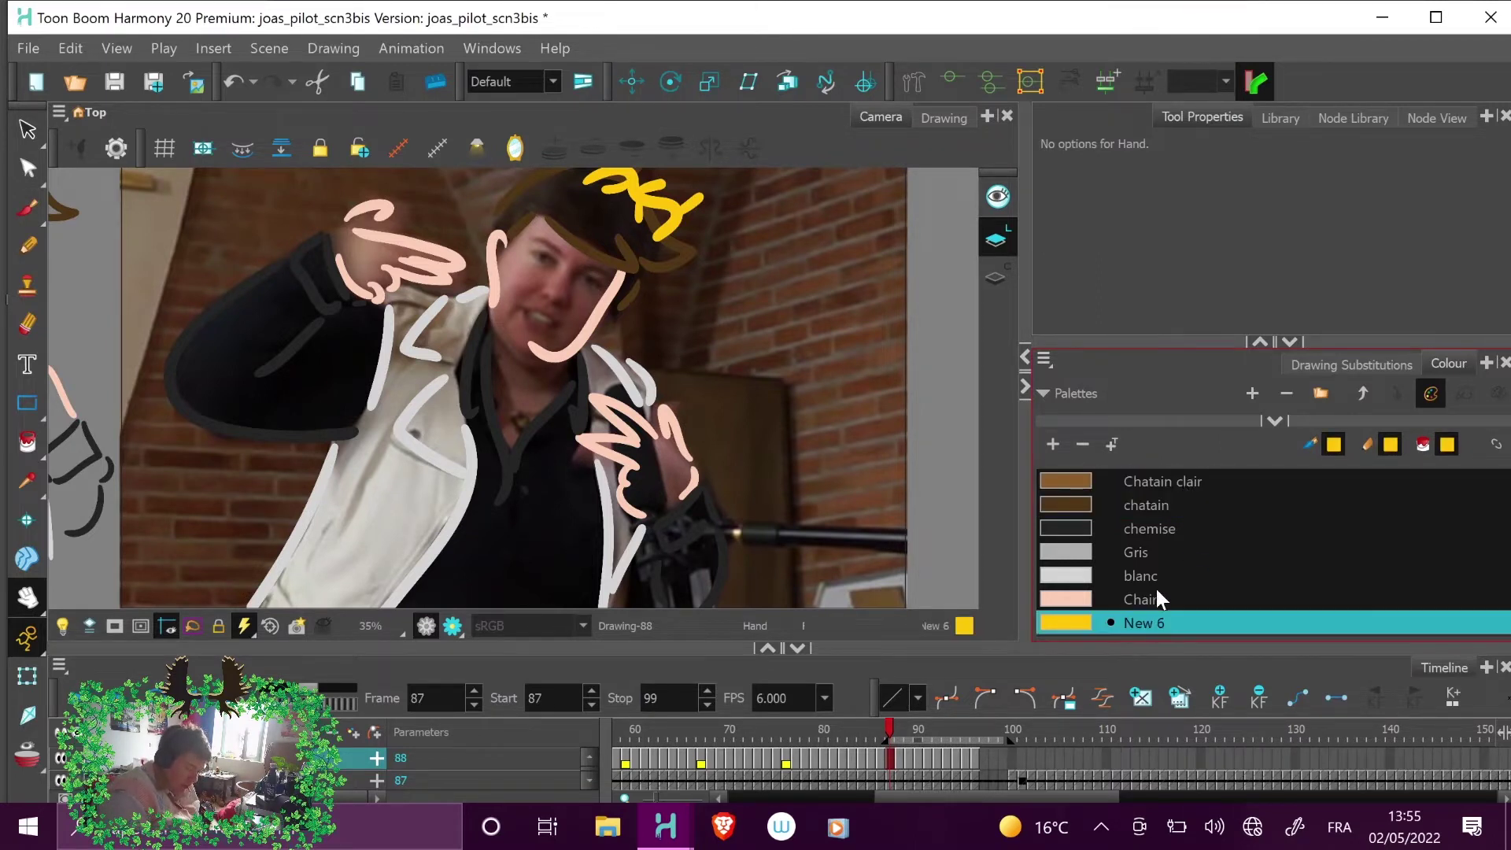
pyautogui.click(1155, 598)
pyautogui.click(1157, 575)
pyautogui.click(1164, 506)
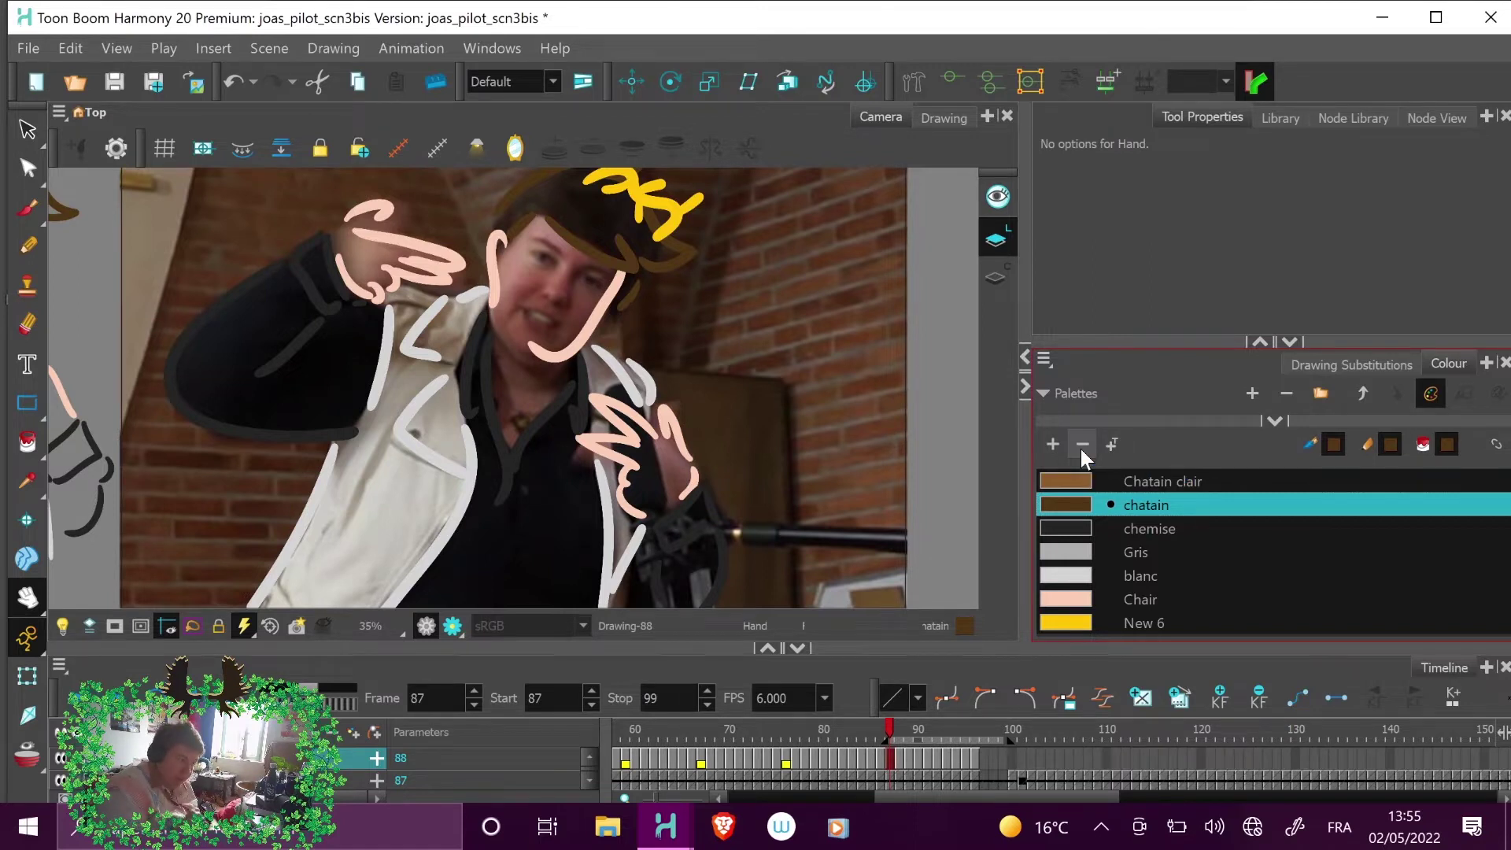
# - Play back the frame 87 to 99 range and step through frames 96 to 98 at the end of the drawings
pyautogui.moveTo(790, 730); pyautogui.dragTo(893, 736)
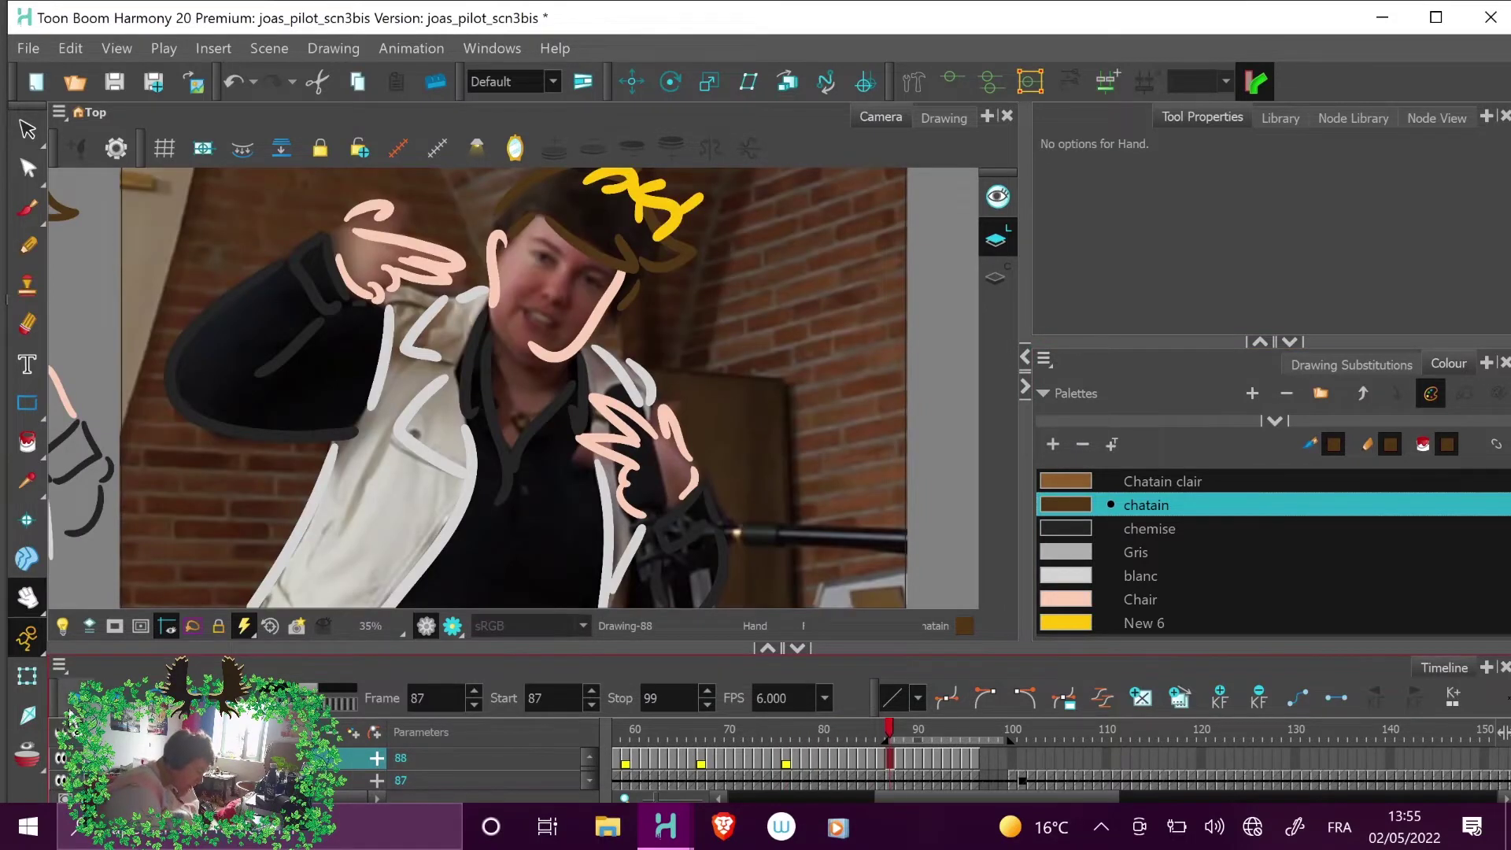
pyautogui.press('Return')
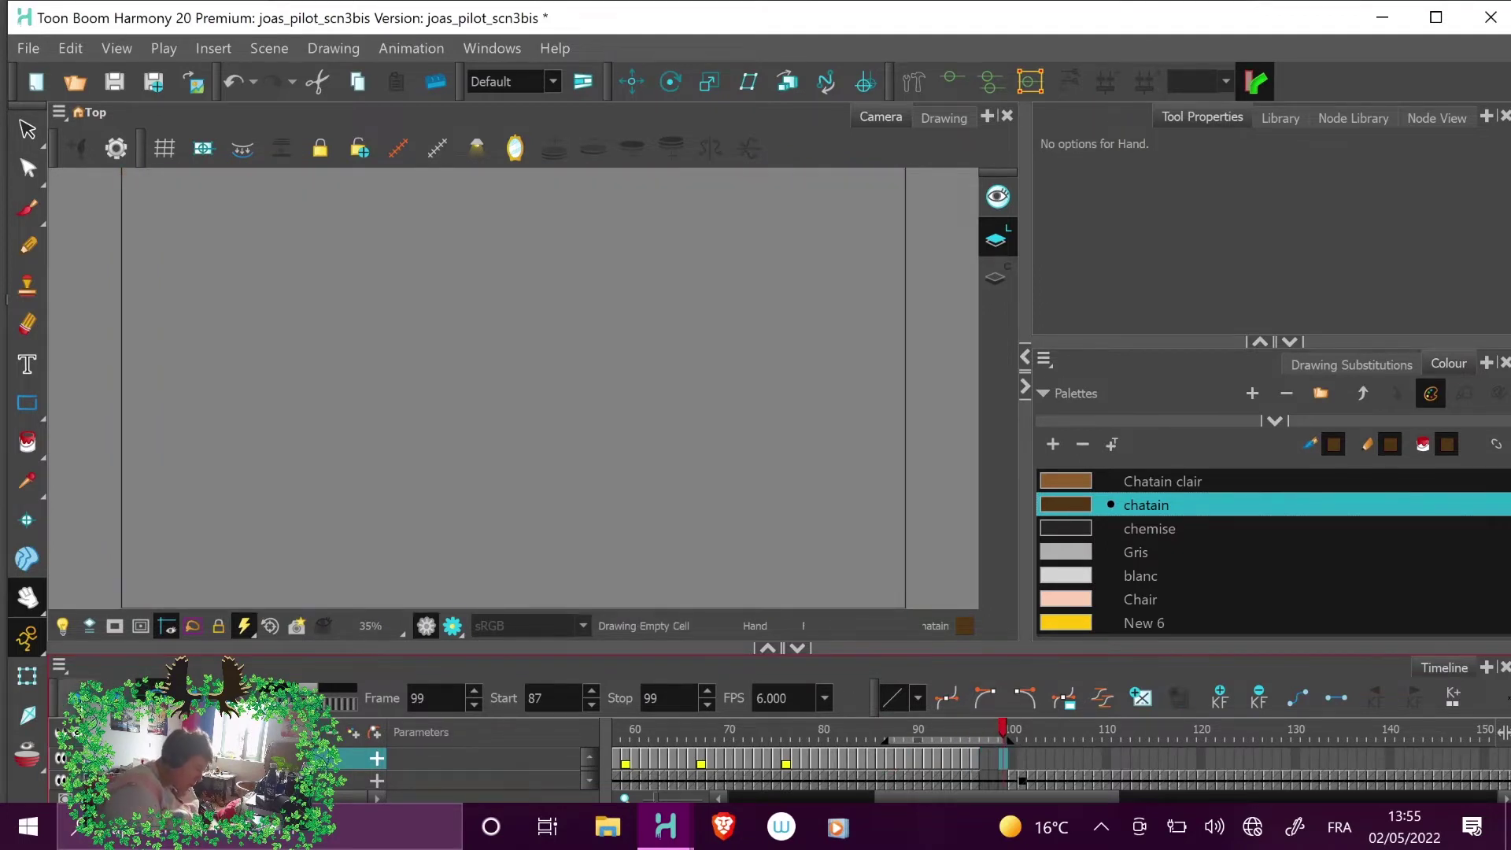
pyautogui.press('Return')
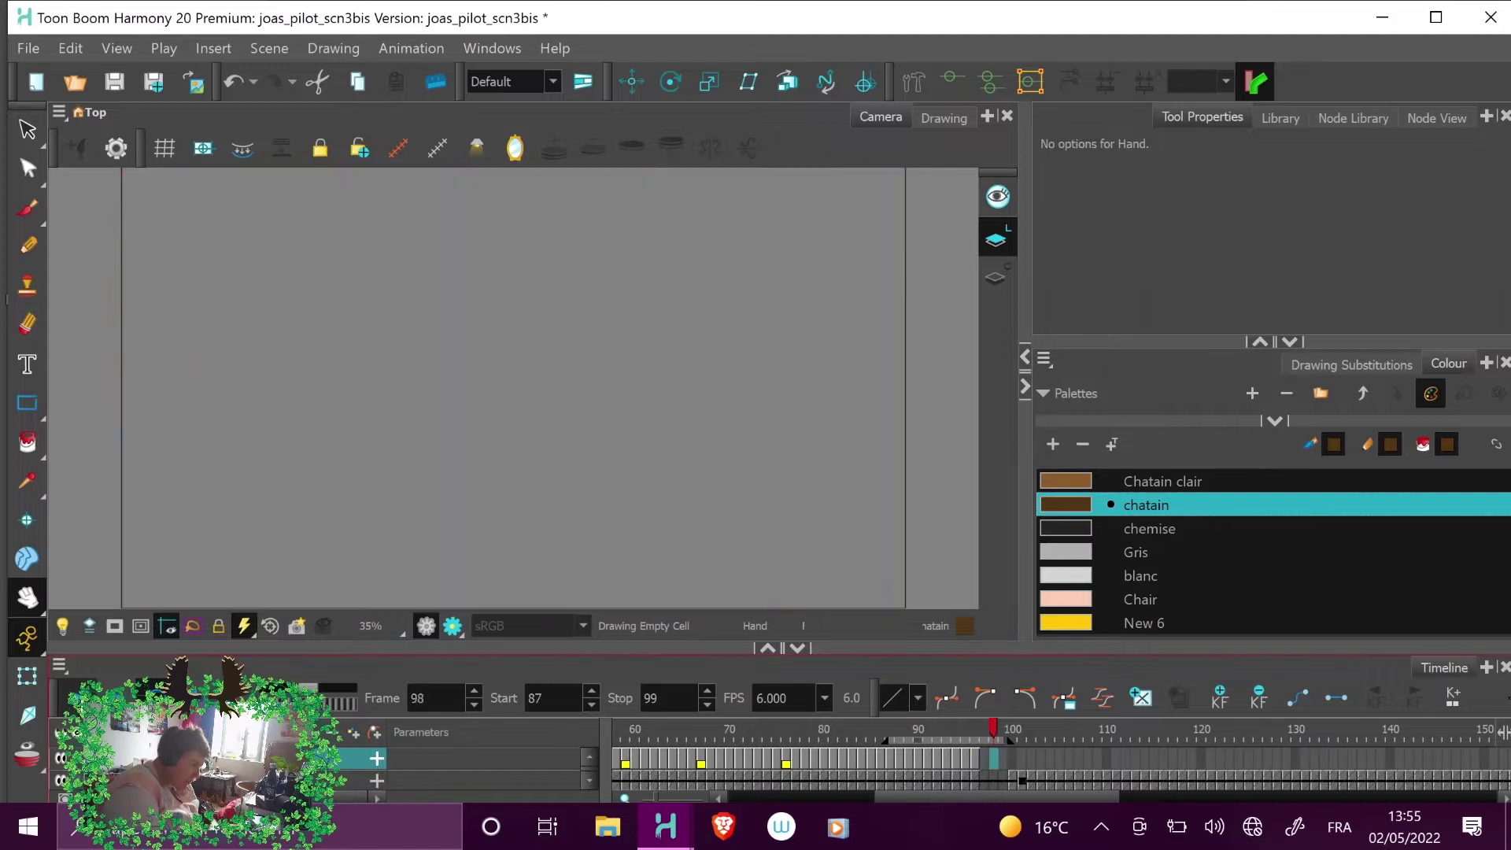
pyautogui.press('Return')
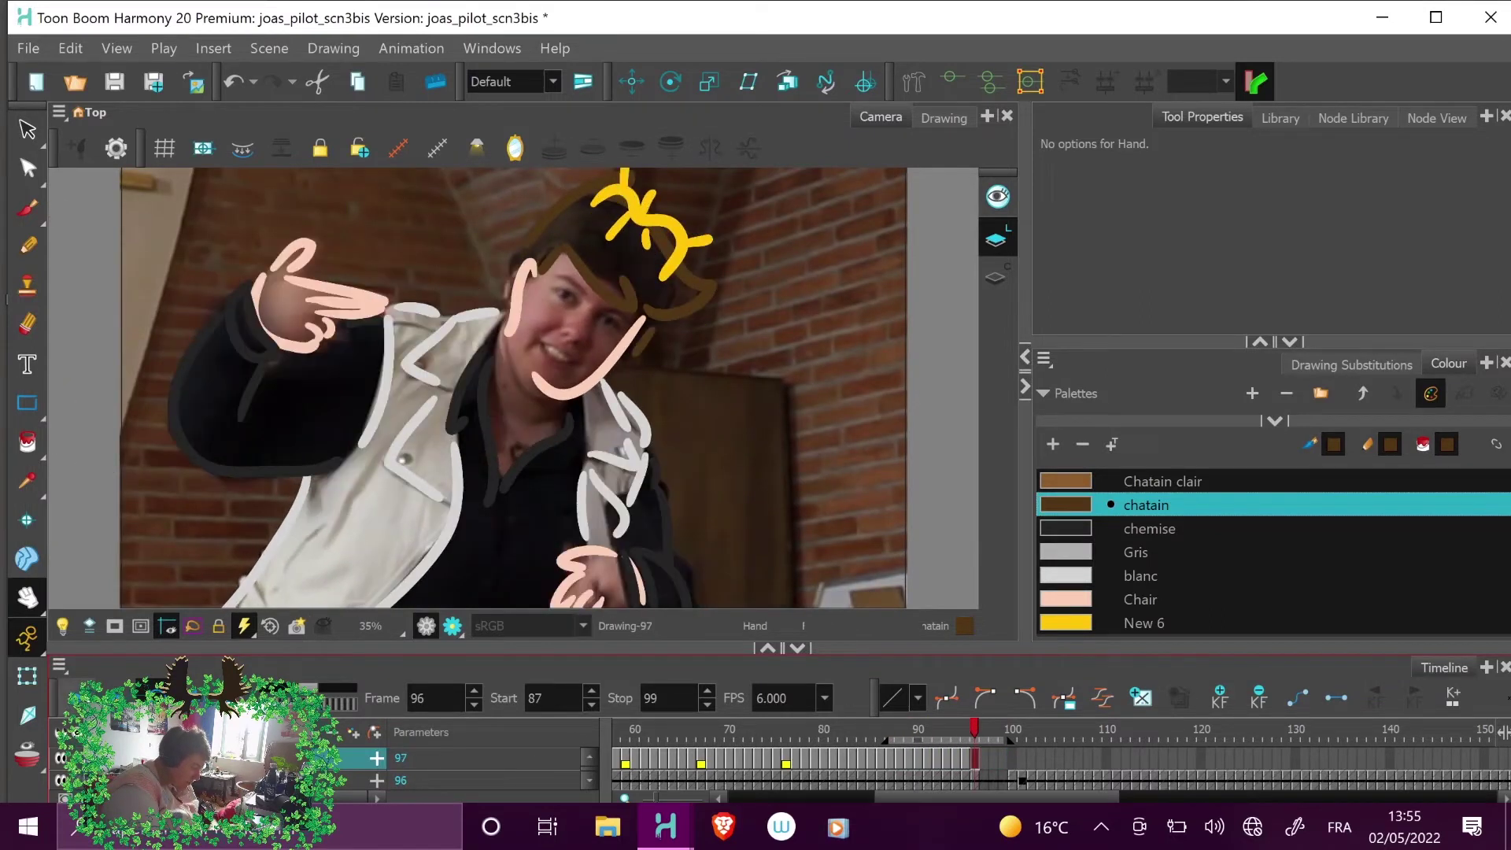
pyautogui.click(982, 730)
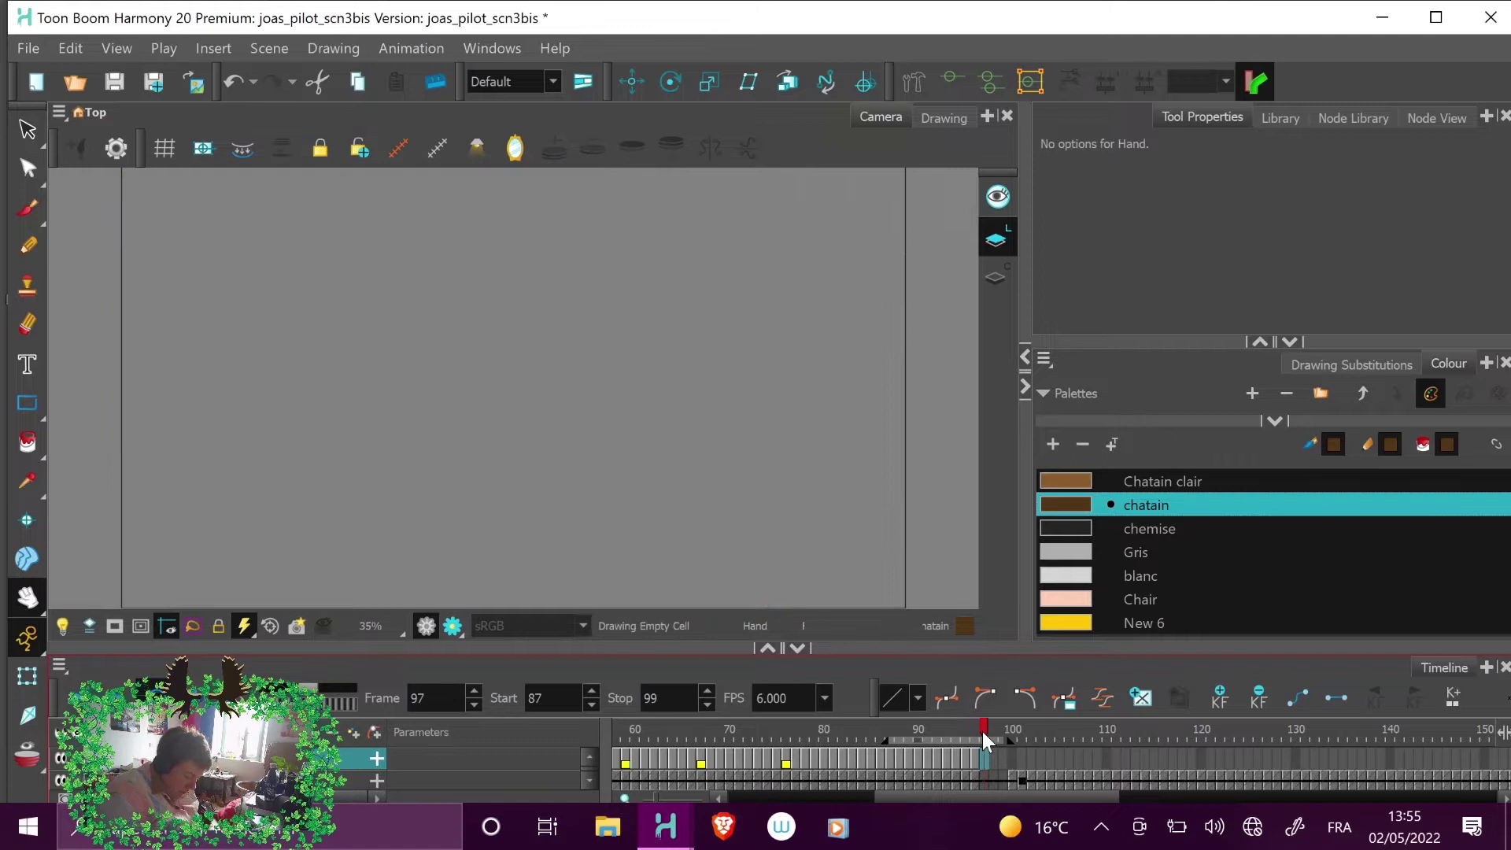
pyautogui.click(994, 732)
pyautogui.click(980, 734)
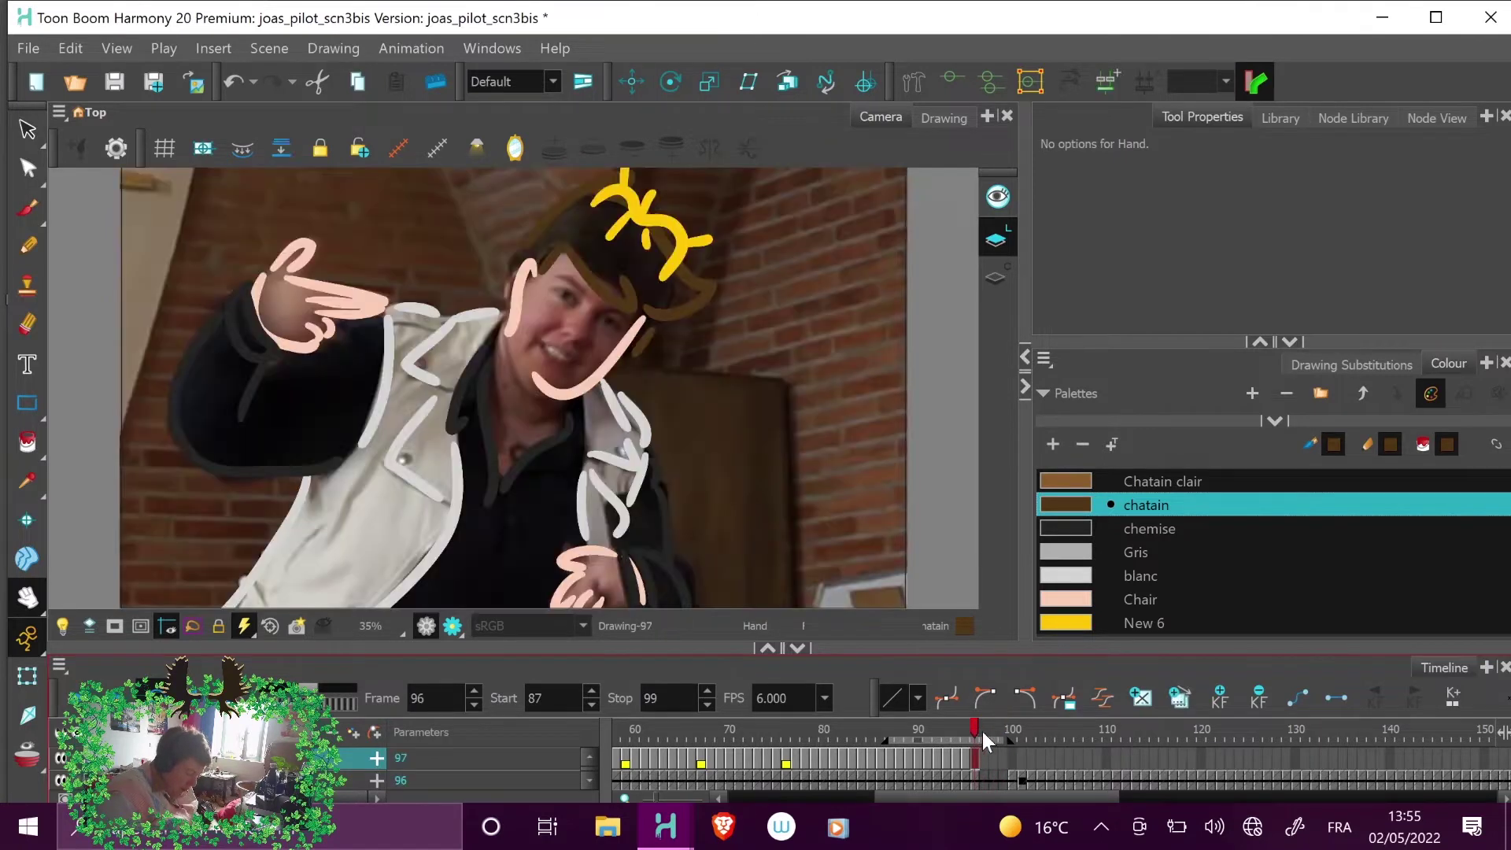
# - Hide the drawing layer and examine the reference footage alone around frames 96 to 100 and at frame 87
pyautogui.click(60, 759)
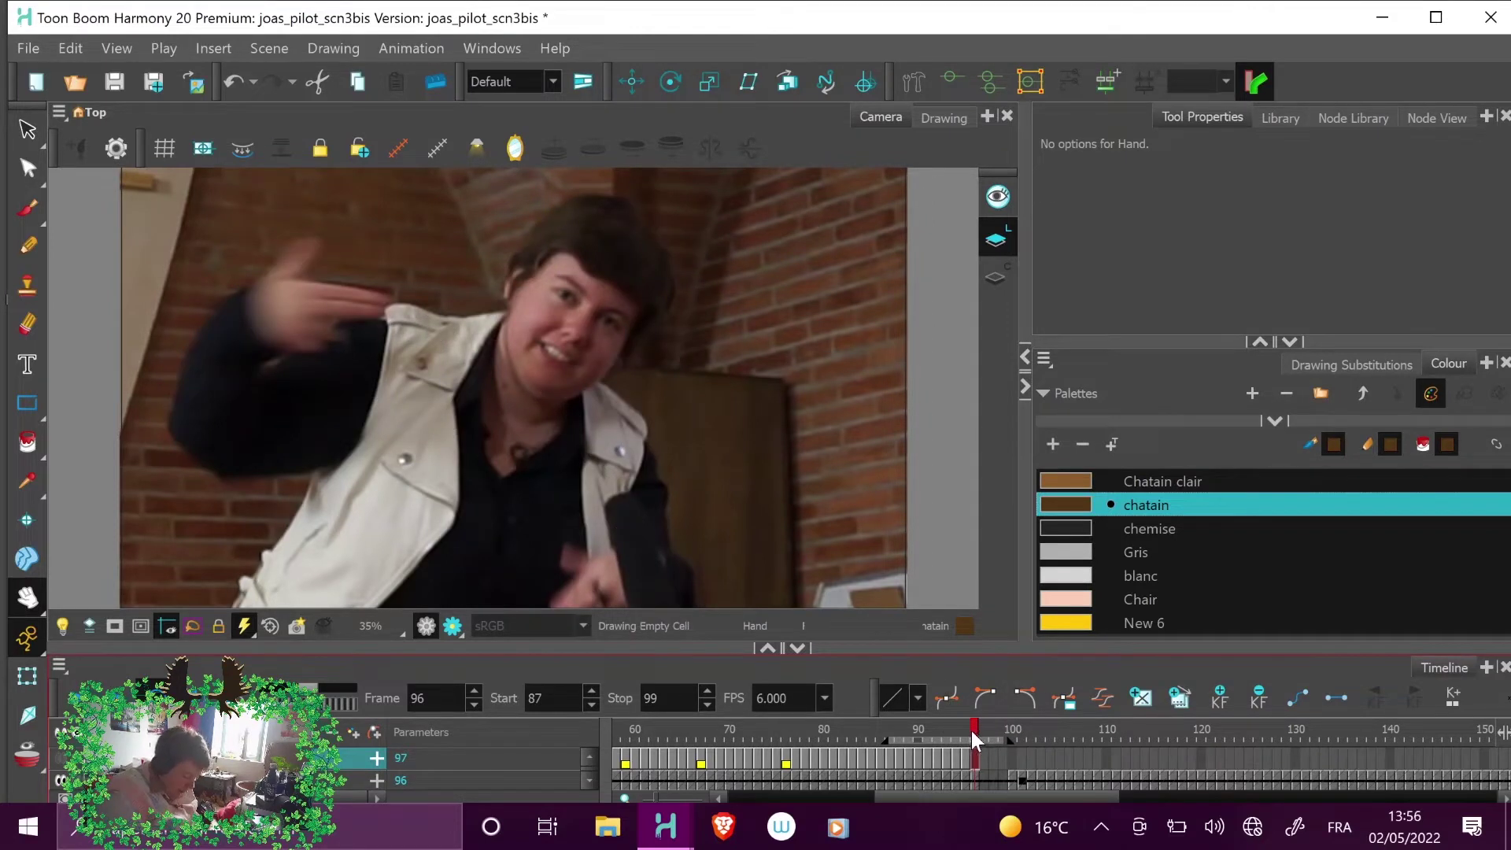
pyautogui.moveTo(972, 722)
pyautogui.mouseDown()
pyautogui.moveTo(1013, 721)
pyautogui.moveTo(990, 735)
pyautogui.mouseUp()
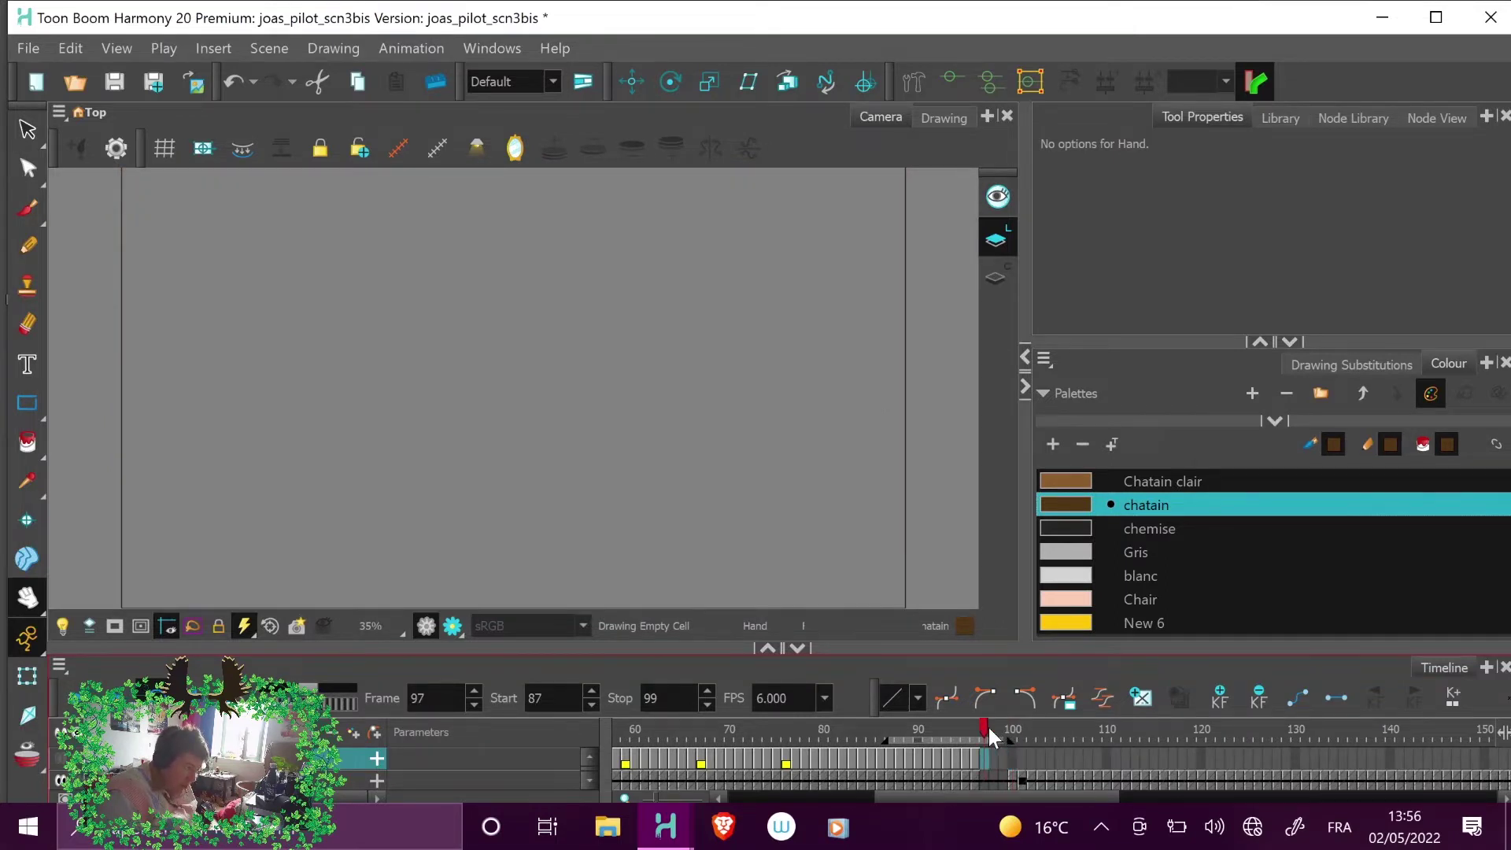
pyautogui.click(1013, 728)
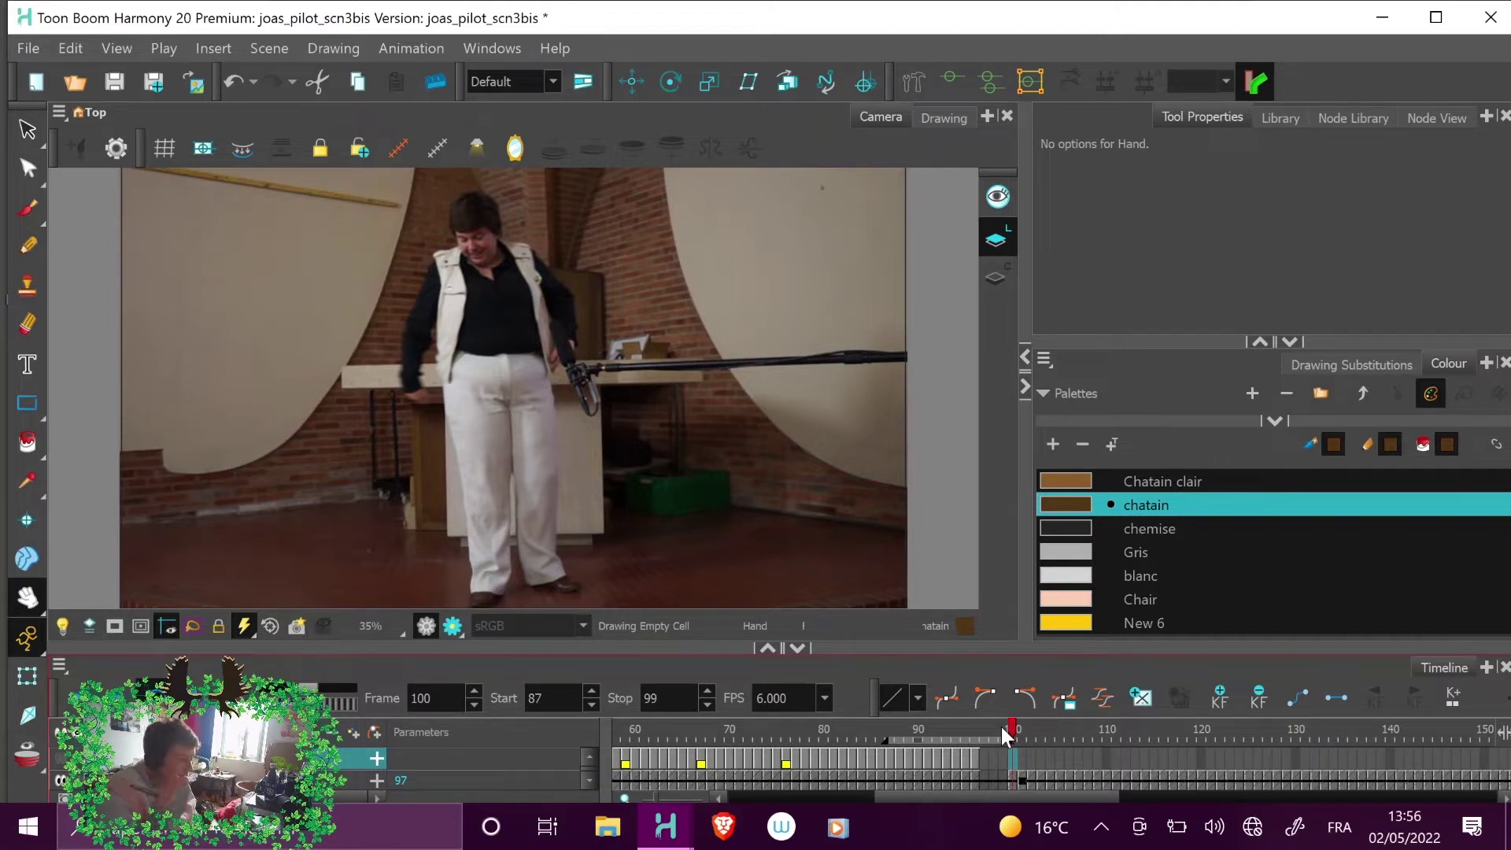
pyautogui.moveTo(1006, 736)
pyautogui.mouseDown()
pyautogui.moveTo(1119, 741)
pyautogui.moveTo(998, 733)
pyautogui.mouseUp()
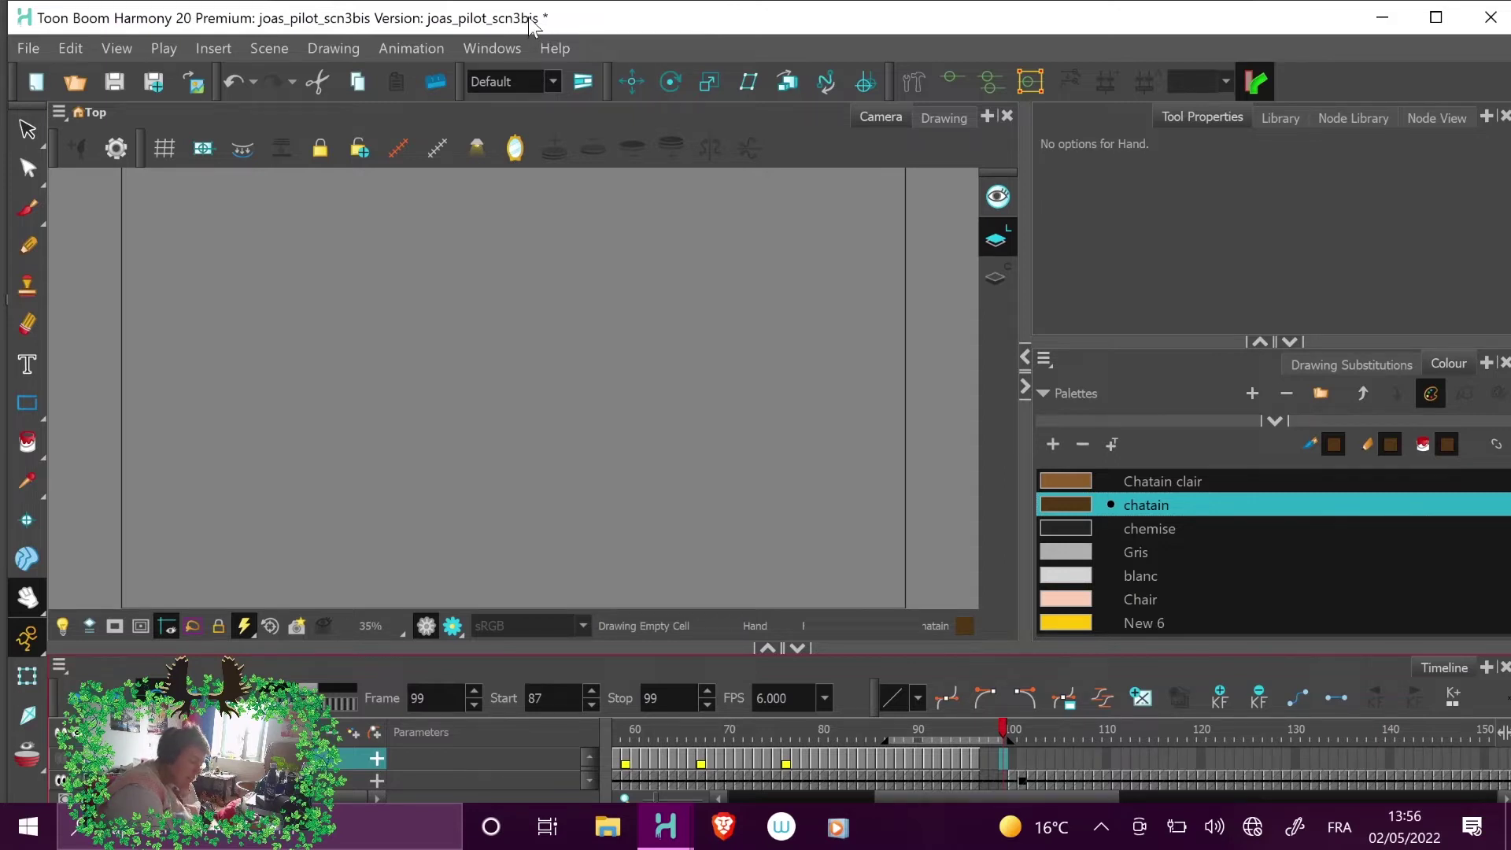
pyautogui.click(979, 726)
pyautogui.click(985, 725)
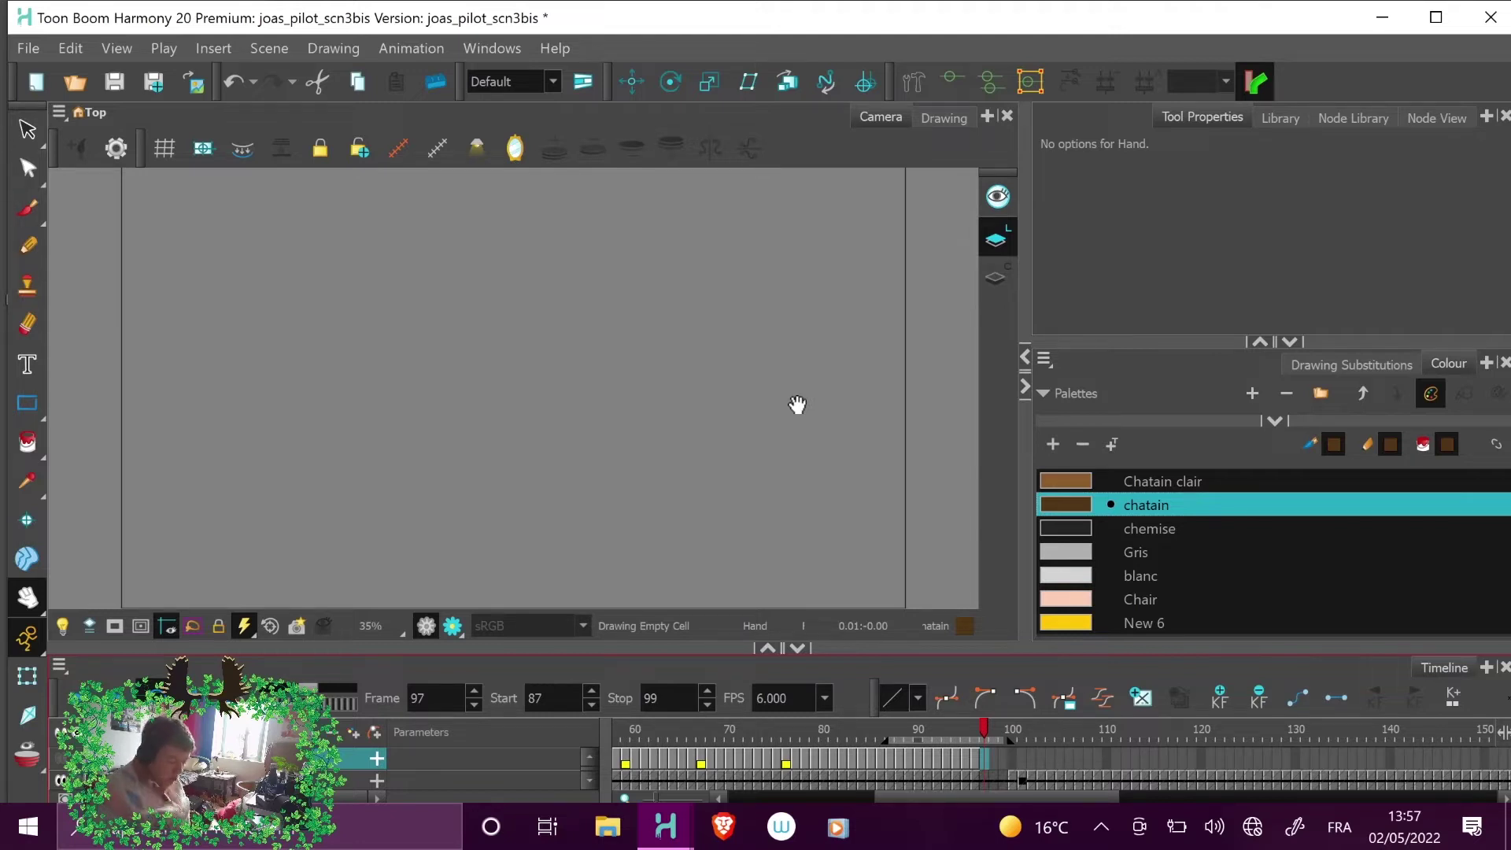
pyautogui.moveTo(976, 725); pyautogui.dragTo(984, 729)
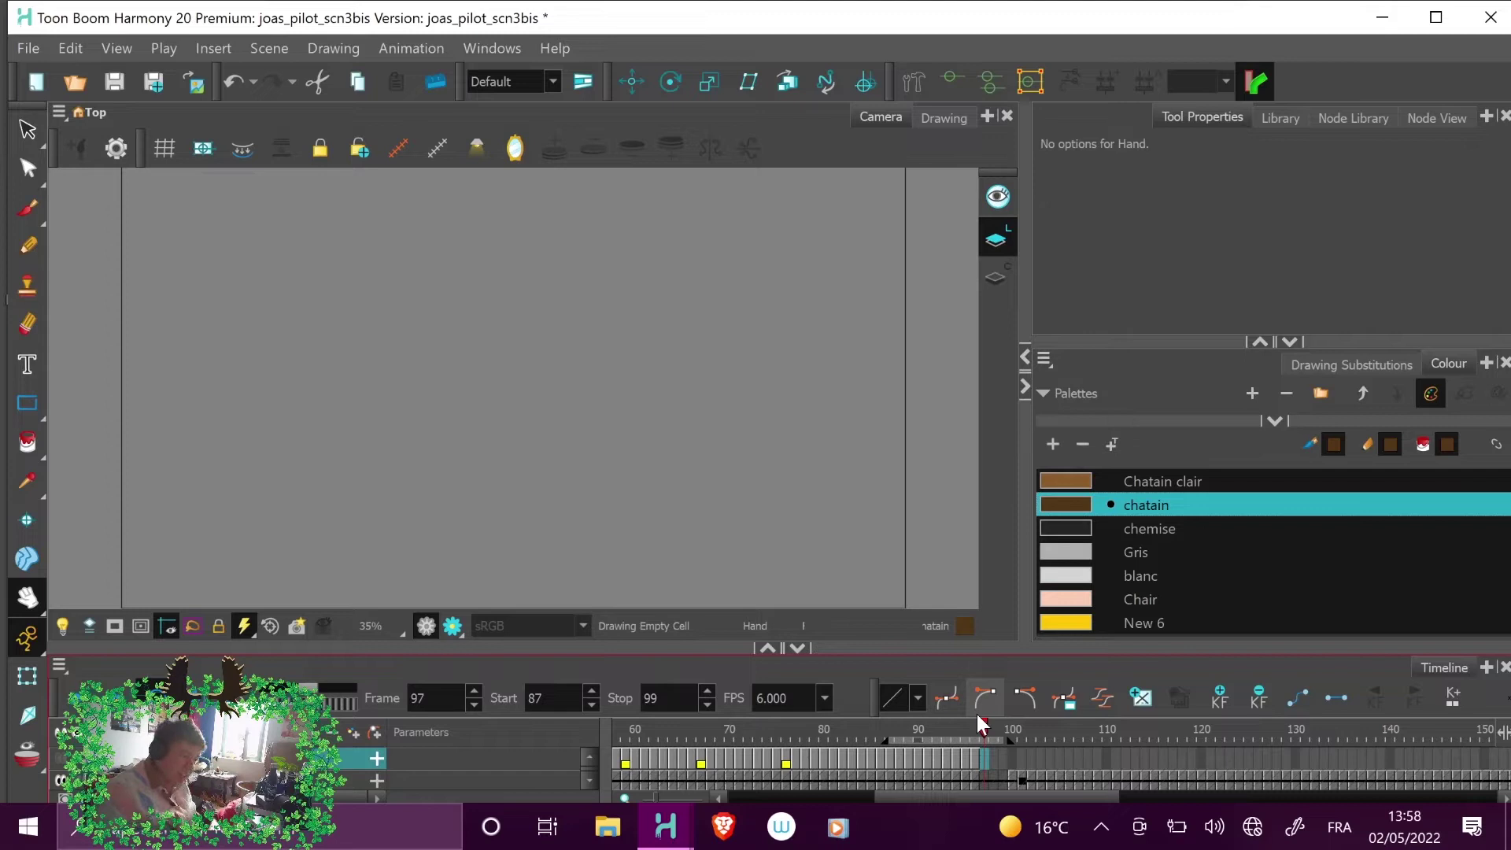
pyautogui.moveTo(989, 732); pyautogui.dragTo(998, 734)
pyautogui.click(890, 730)
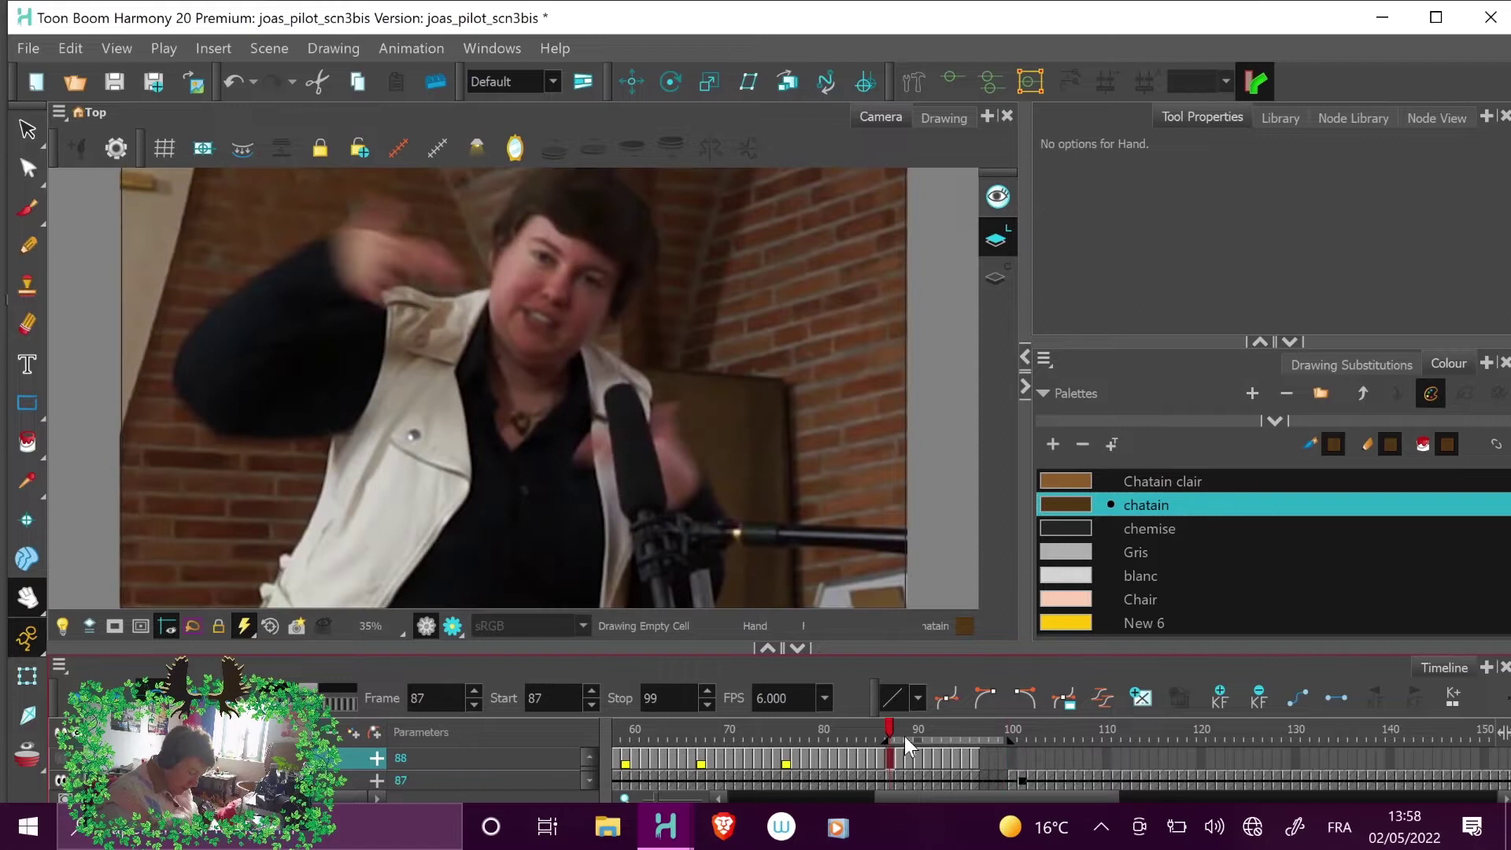
# - Restore the drawing layer and view the frame 87 drawing with the reference video temporarily hidden
pyautogui.click(61, 757)
pyautogui.click(61, 780)
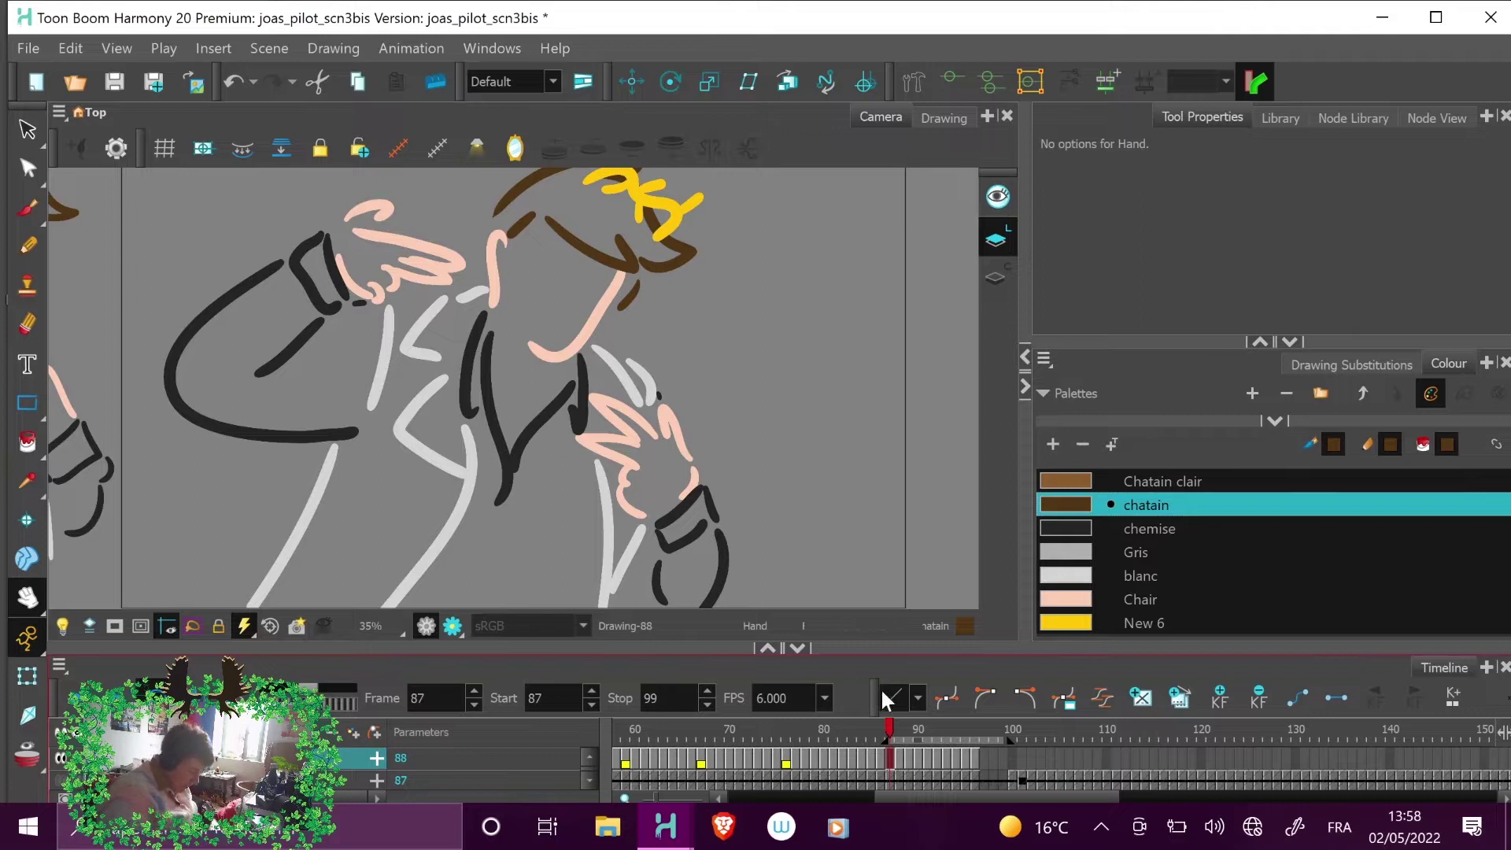
pyautogui.moveTo(785, 431); pyautogui.dragTo(795, 489)
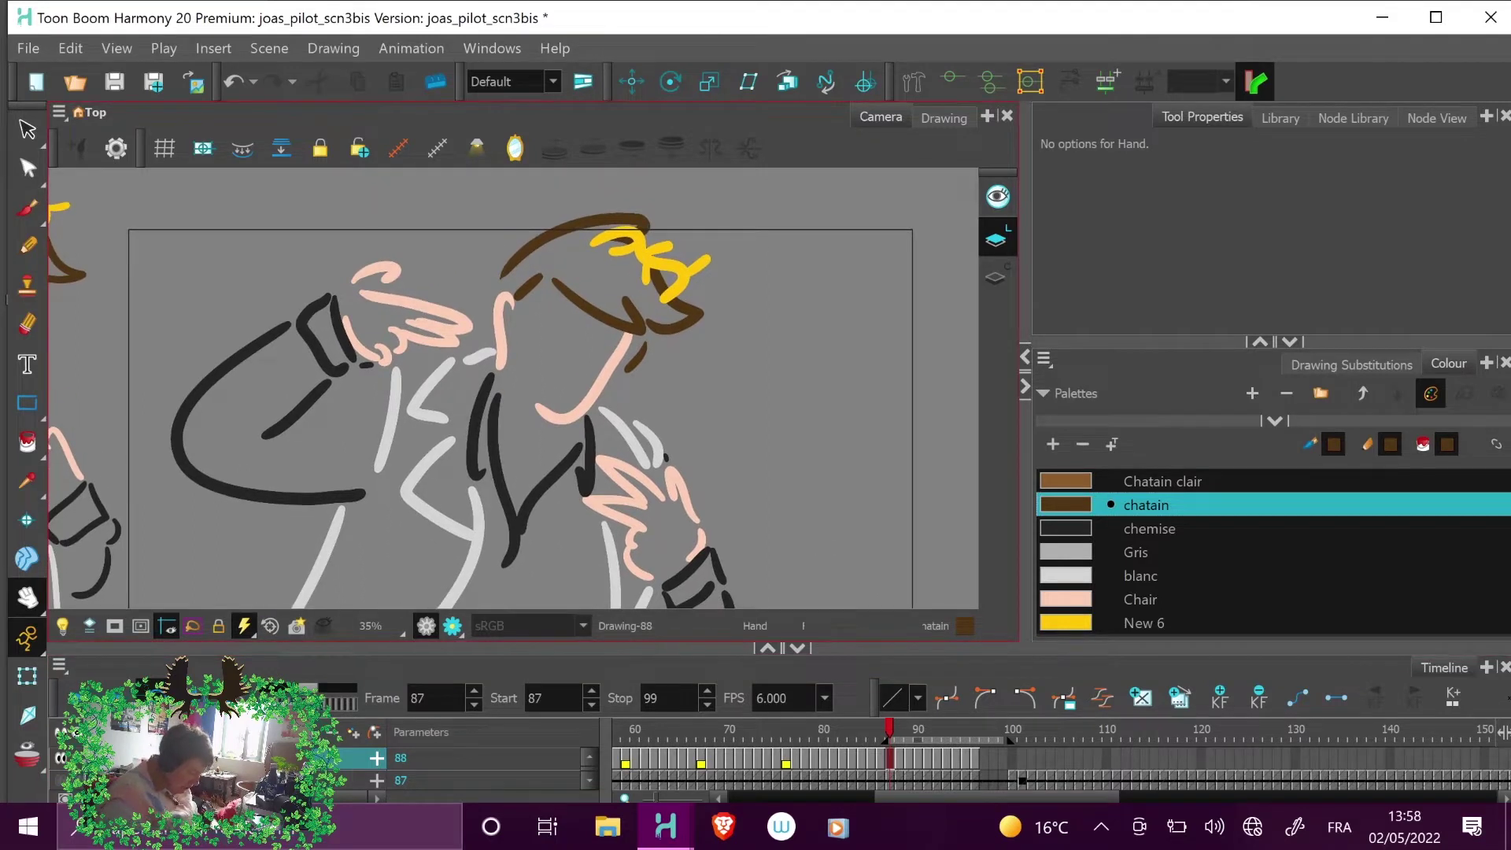
pyautogui.click(60, 781)
# - Compare the drawing at frame 96 with the full-body pose at marked frame 76 over the reference video
pyautogui.moveTo(890, 734); pyautogui.dragTo(977, 745)
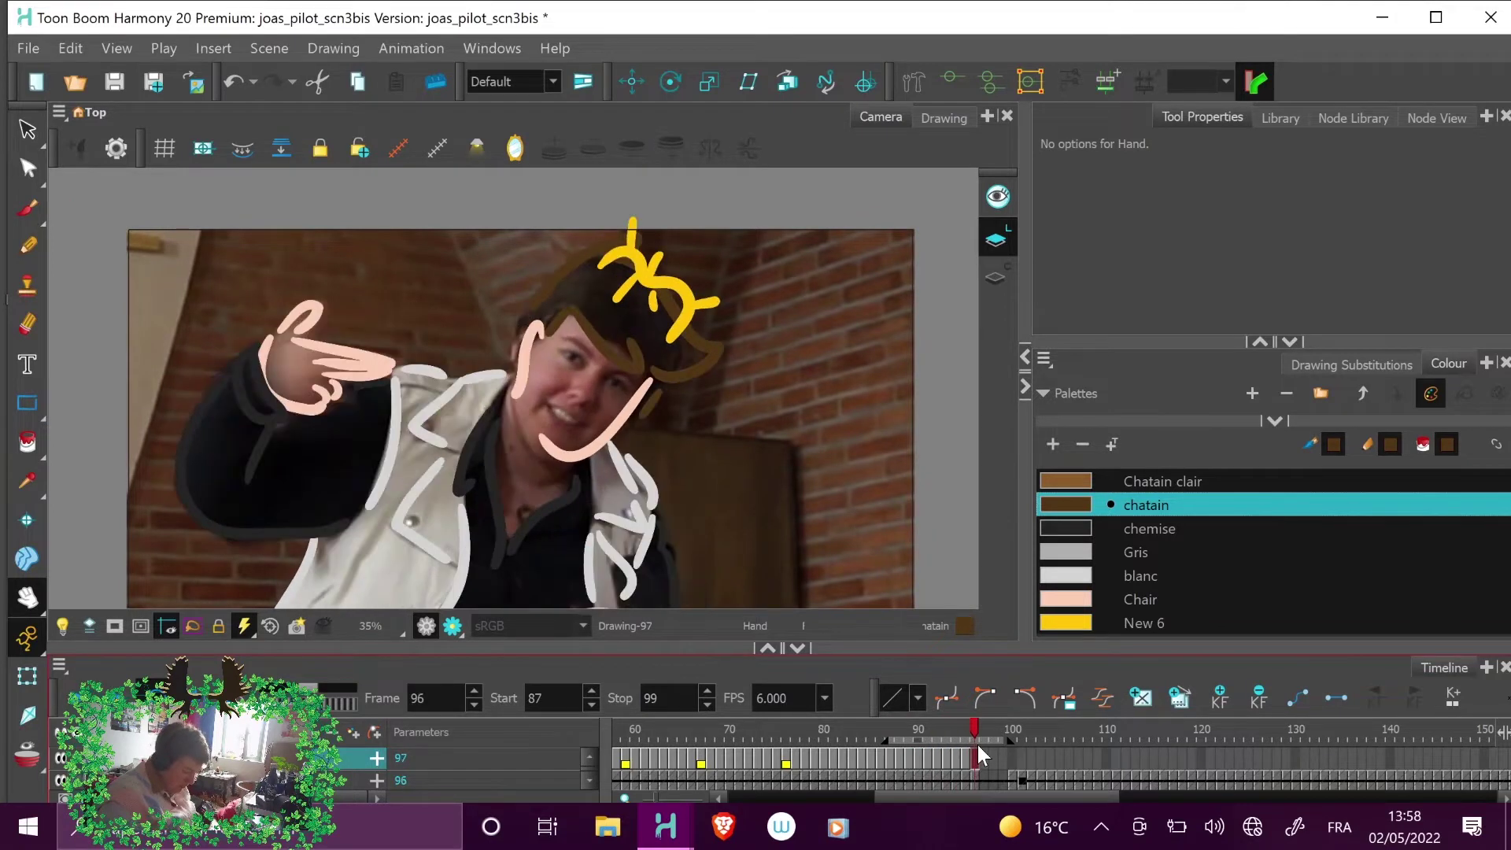
pyautogui.click(833, 732)
pyautogui.moveTo(831, 732)
pyautogui.mouseDown()
pyautogui.moveTo(740, 720)
pyautogui.moveTo(786, 729)
pyautogui.mouseUp()
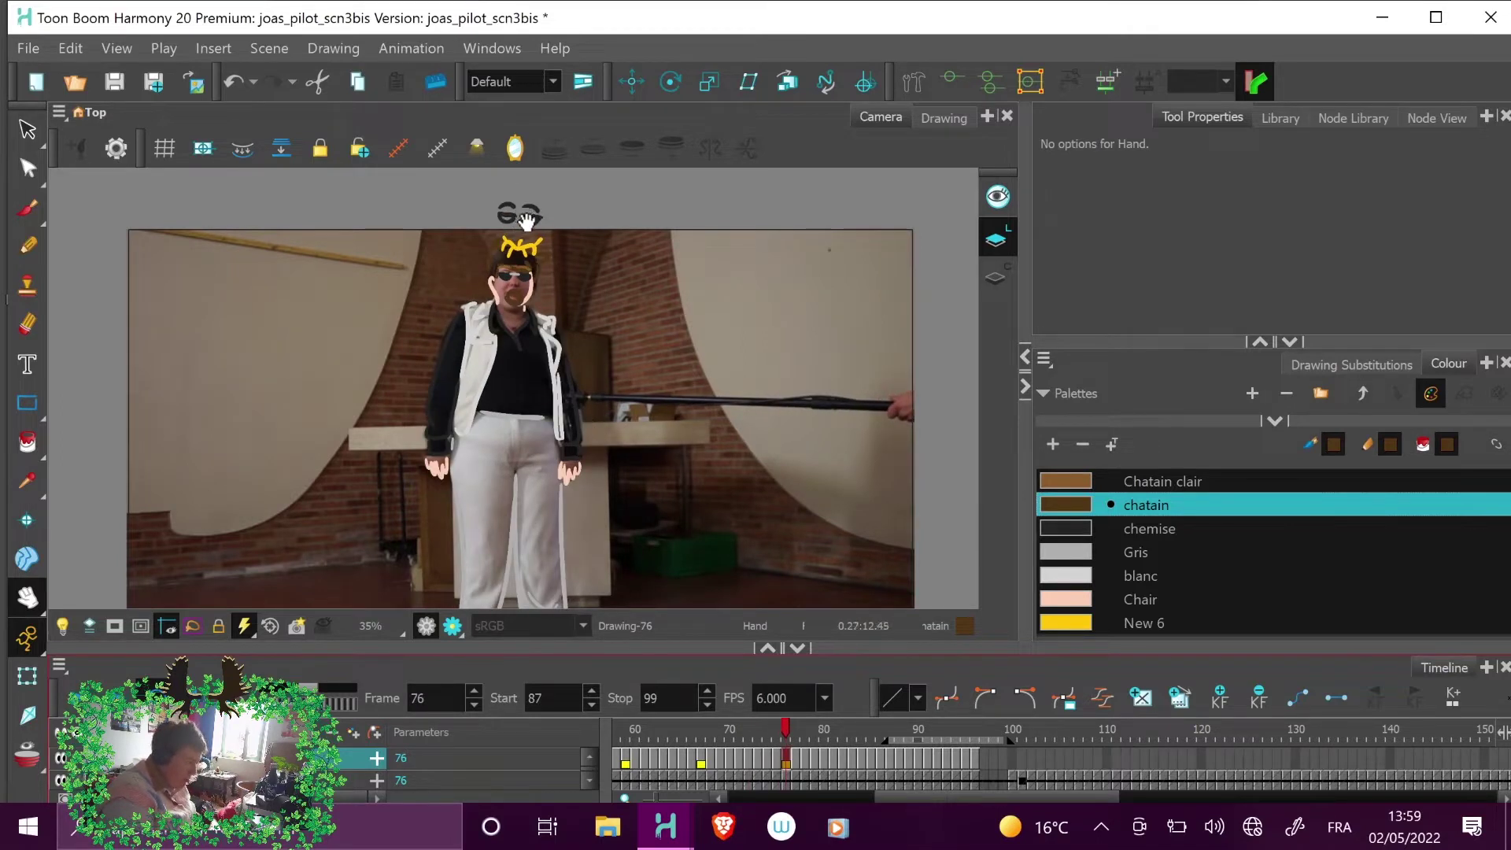
pyautogui.moveTo(792, 728)
pyautogui.mouseDown()
pyautogui.moveTo(697, 722)
pyautogui.moveTo(1107, 755)
pyautogui.mouseUp()
pyautogui.click(975, 733)
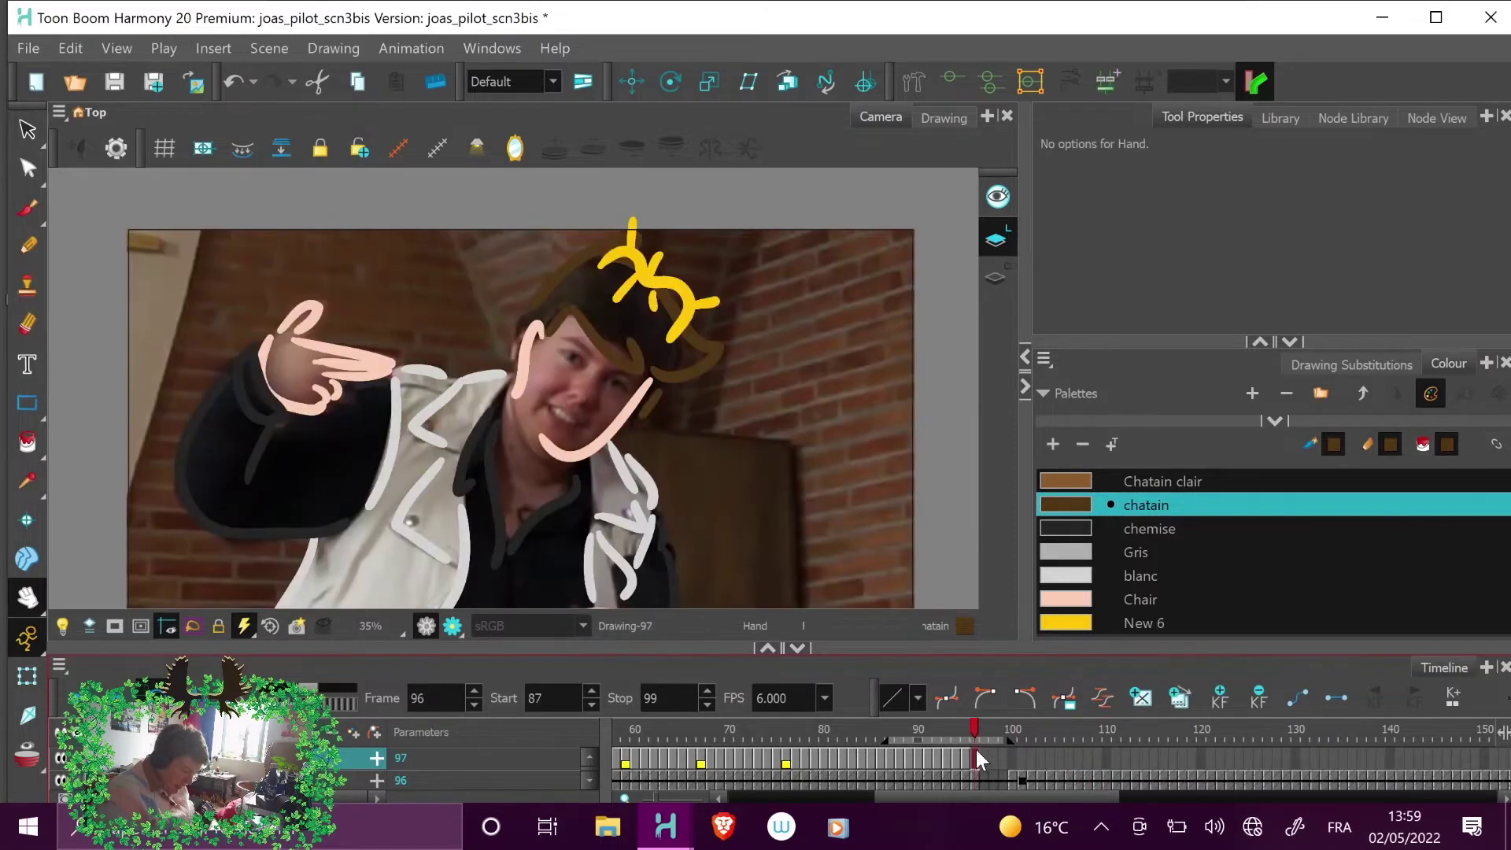
pyautogui.click(785, 734)
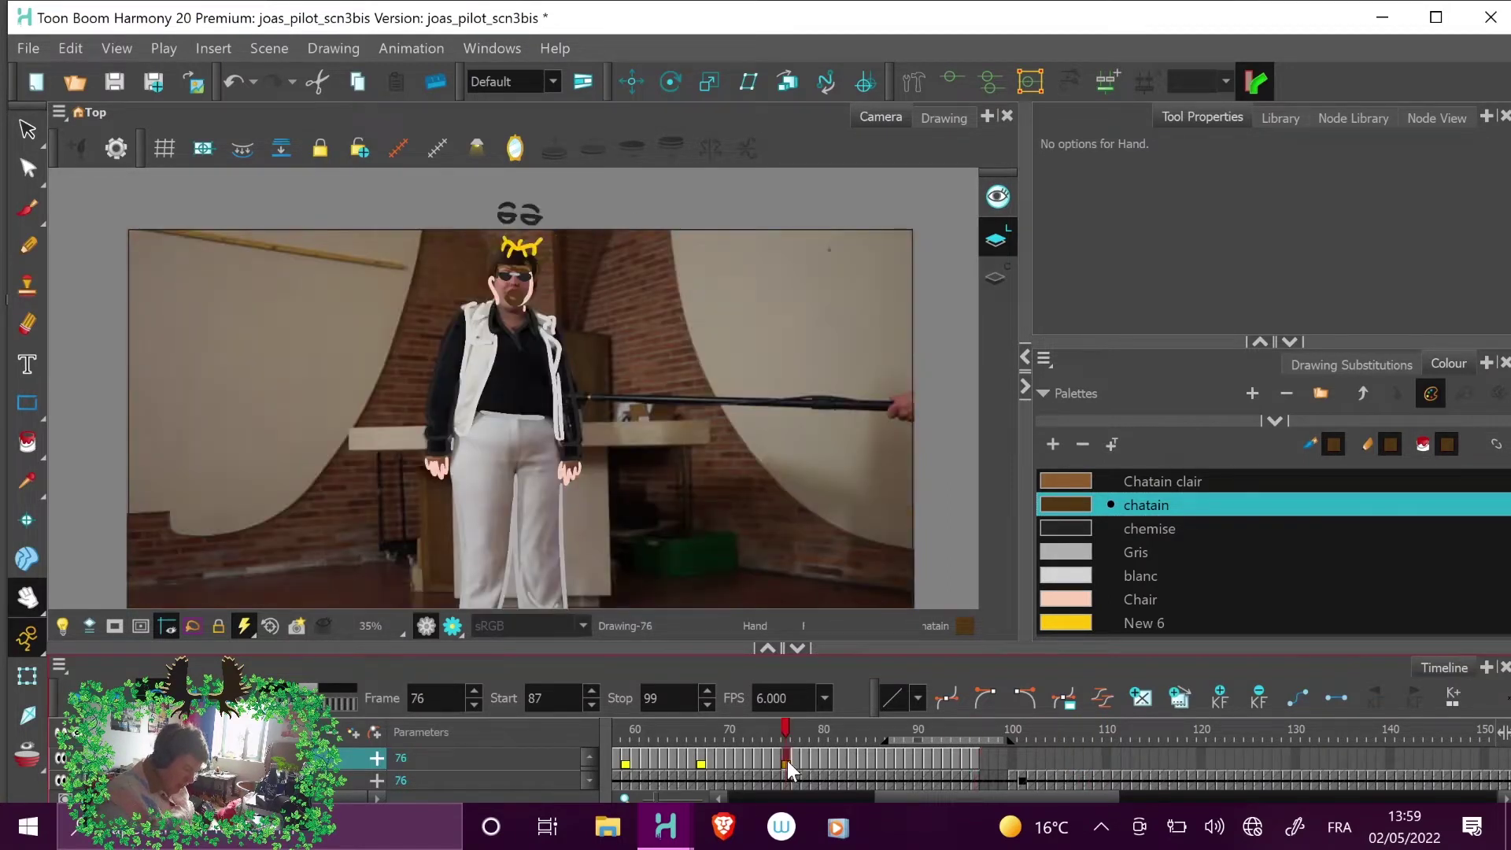
pyautogui.click(974, 751)
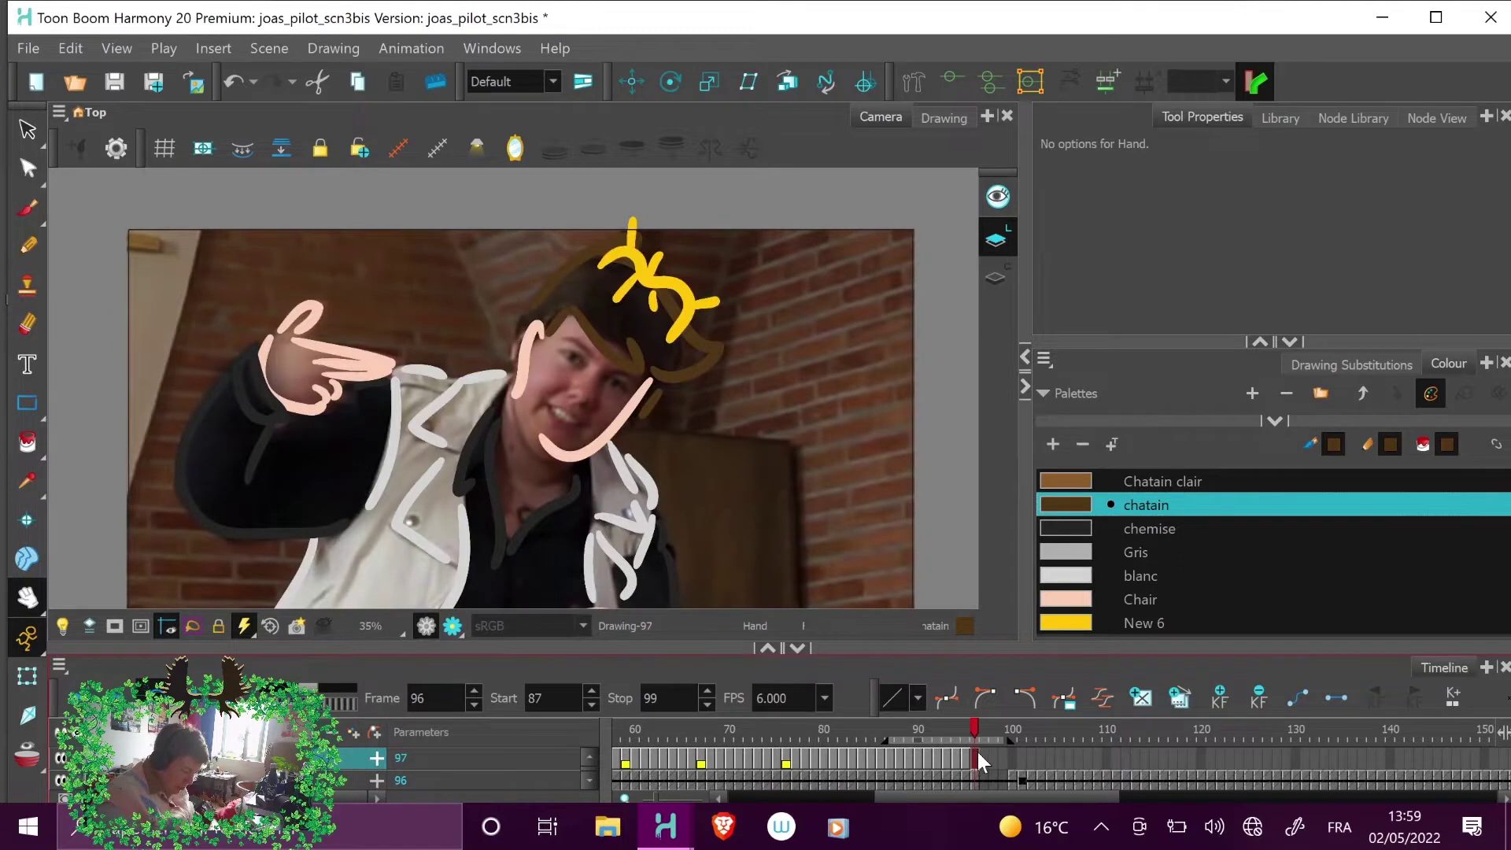
# - Mark the drawing cell at frame 95 with an orange frame marker
pyautogui.moveTo(965, 732); pyautogui.dragTo(965, 730)
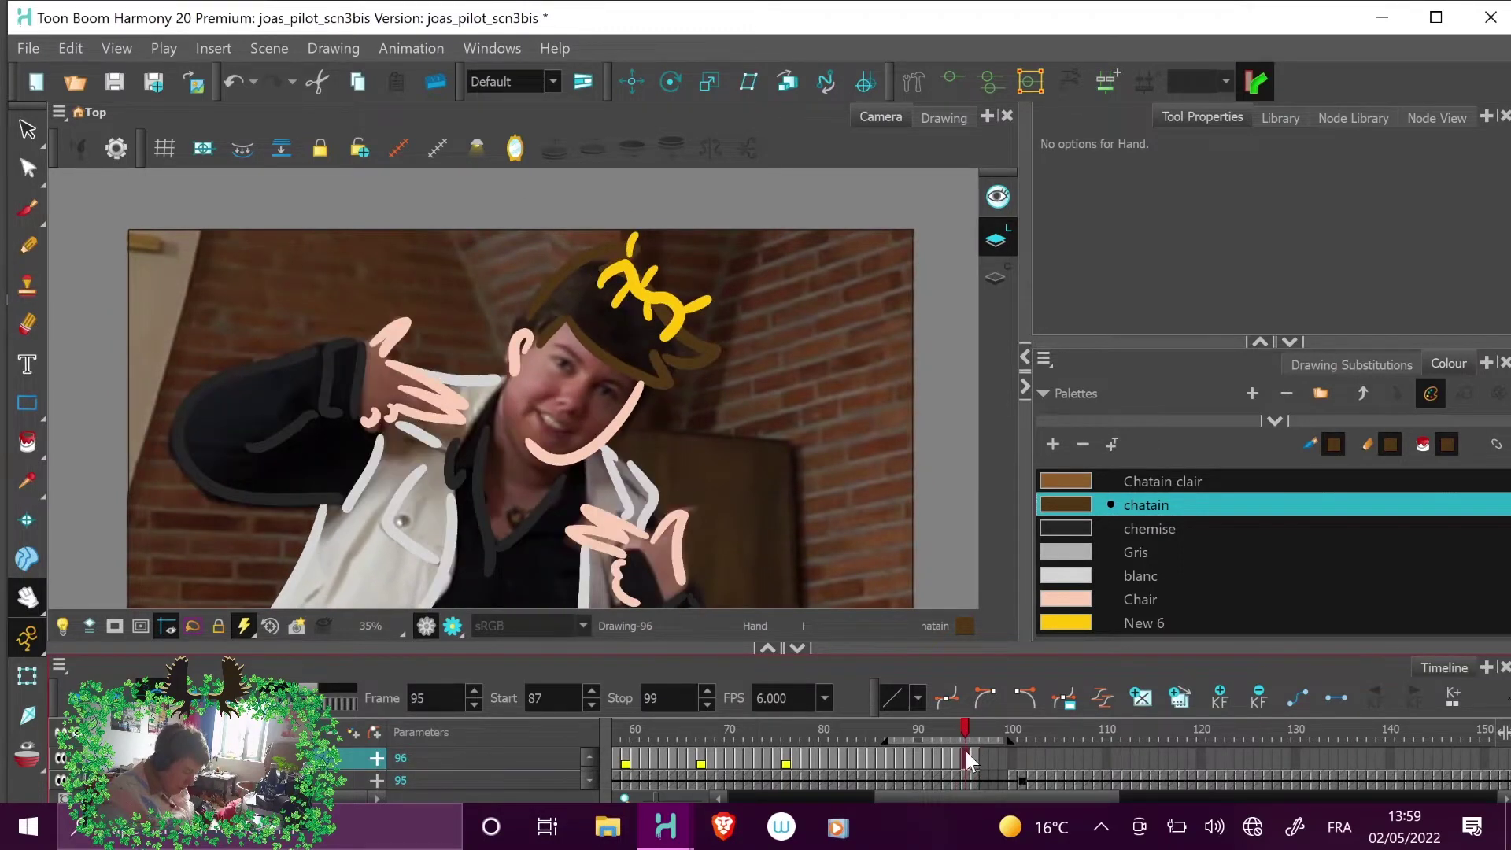
pyautogui.rightClick(965, 750)
pyautogui.moveTo(1119, 139)
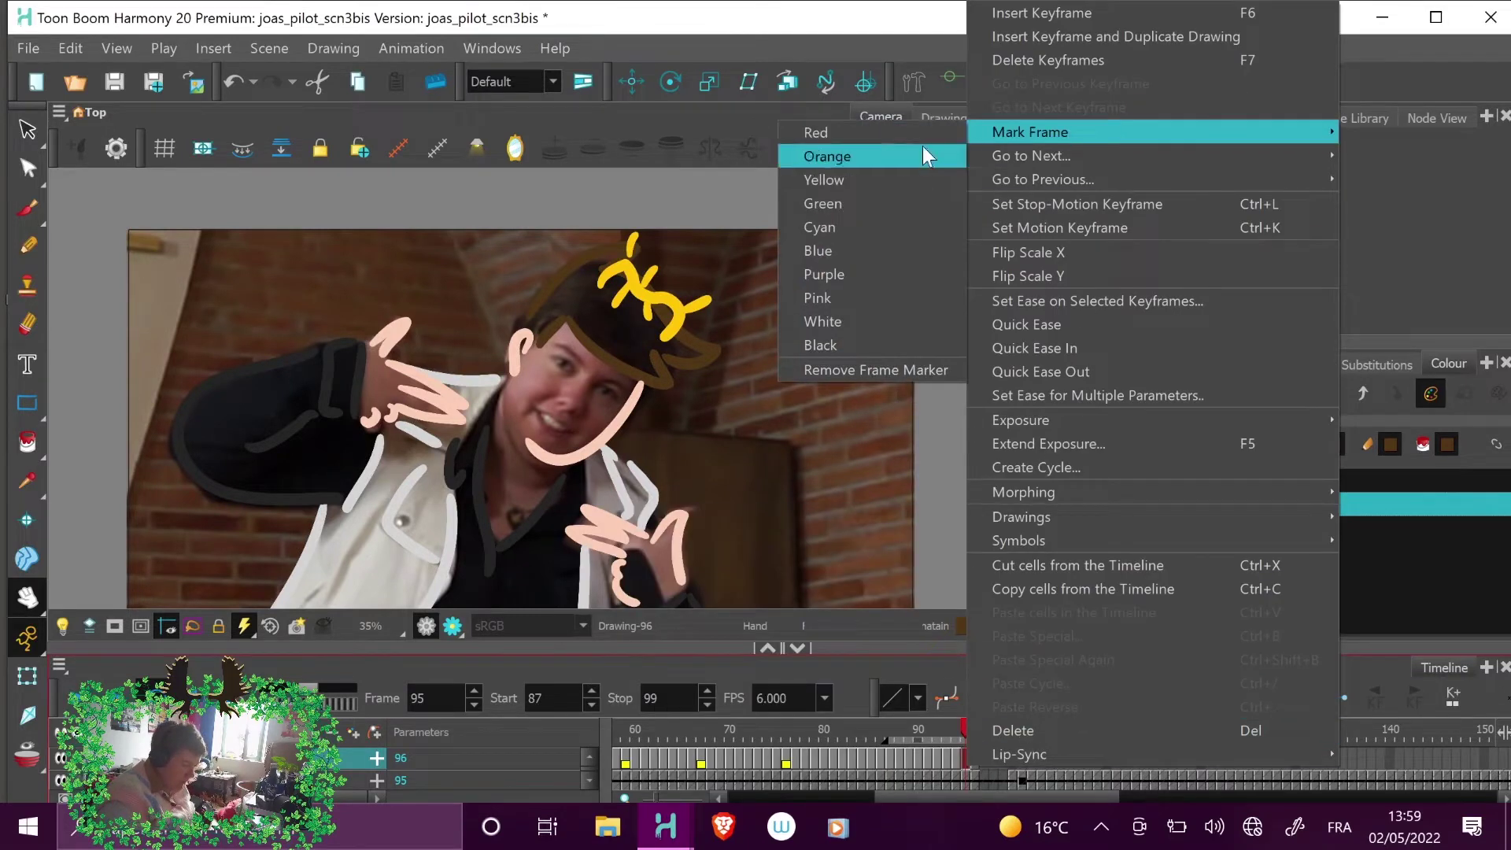
pyautogui.click(923, 160)
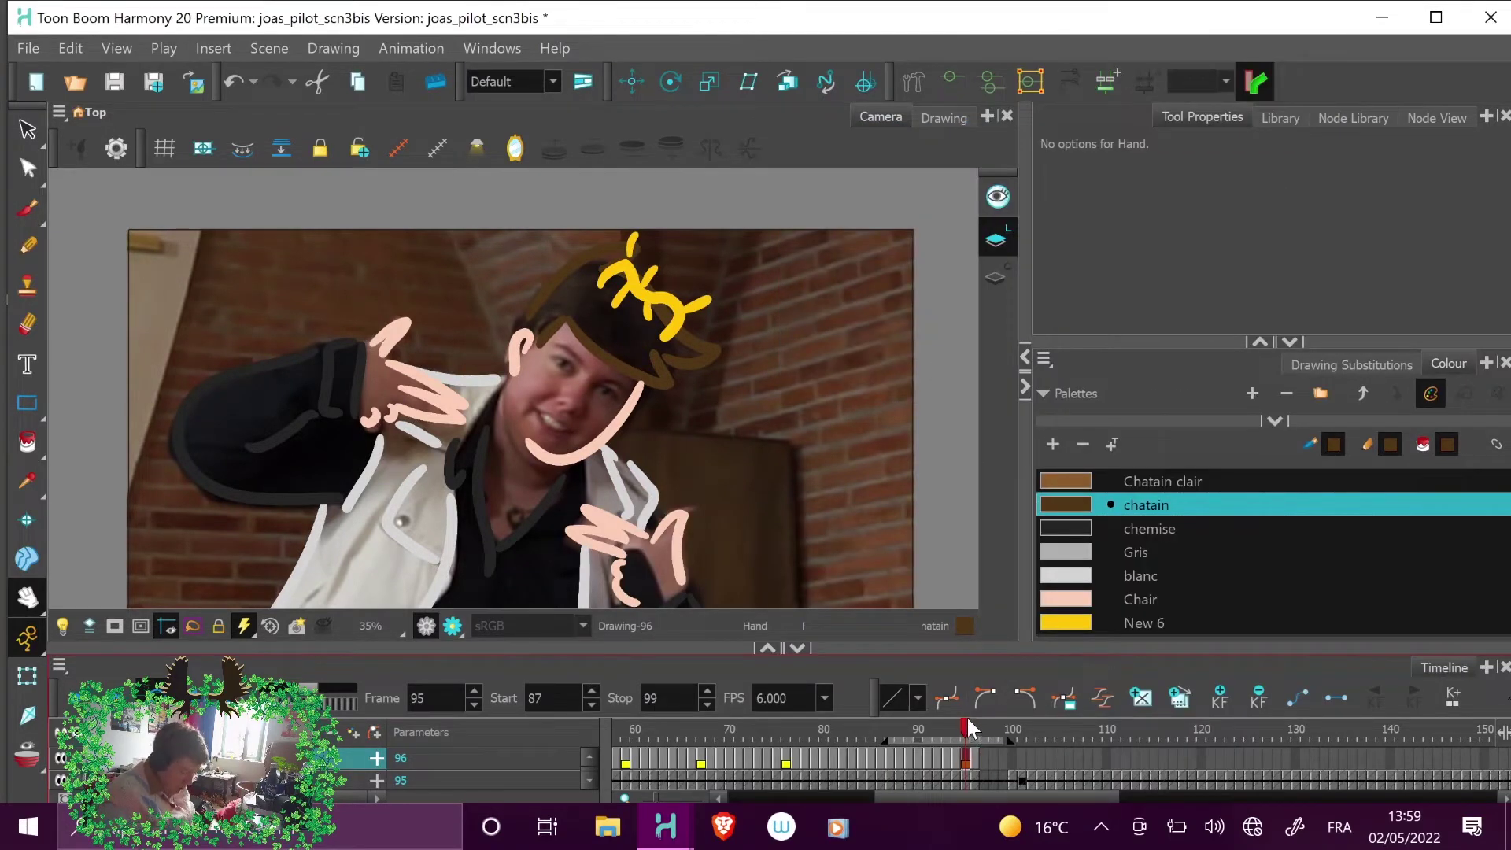
# - Try the Brush tool's judas 25 preset for the drawing at frame 87
pyautogui.moveTo(965, 725); pyautogui.dragTo(885, 730)
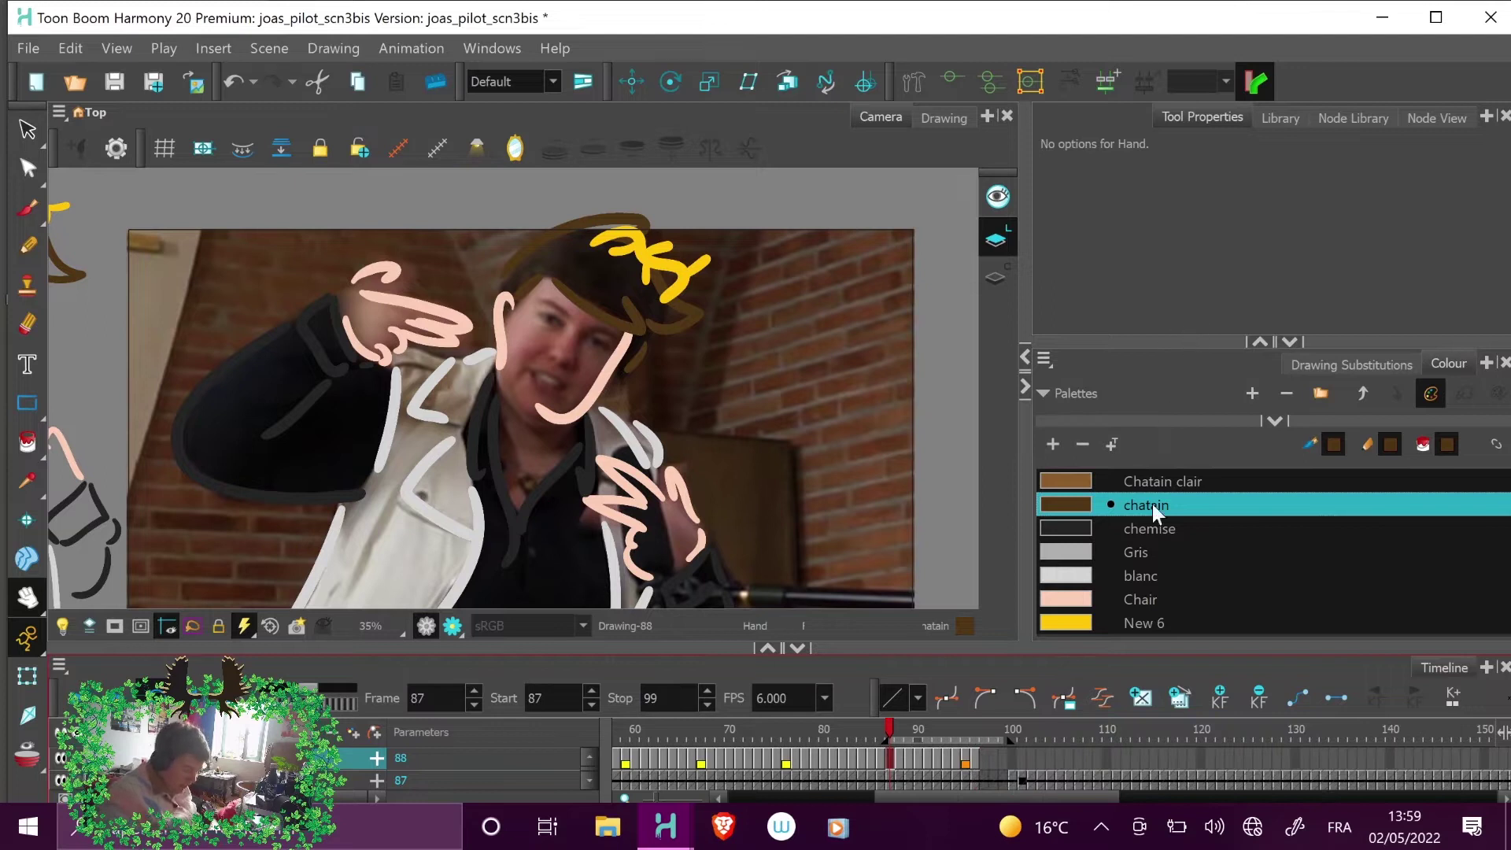
pyautogui.hotkey('alt', 'b')
pyautogui.moveTo(1499, 166); pyautogui.dragTo(1486, 293)
pyautogui.click(1480, 293)
pyautogui.click(1479, 295)
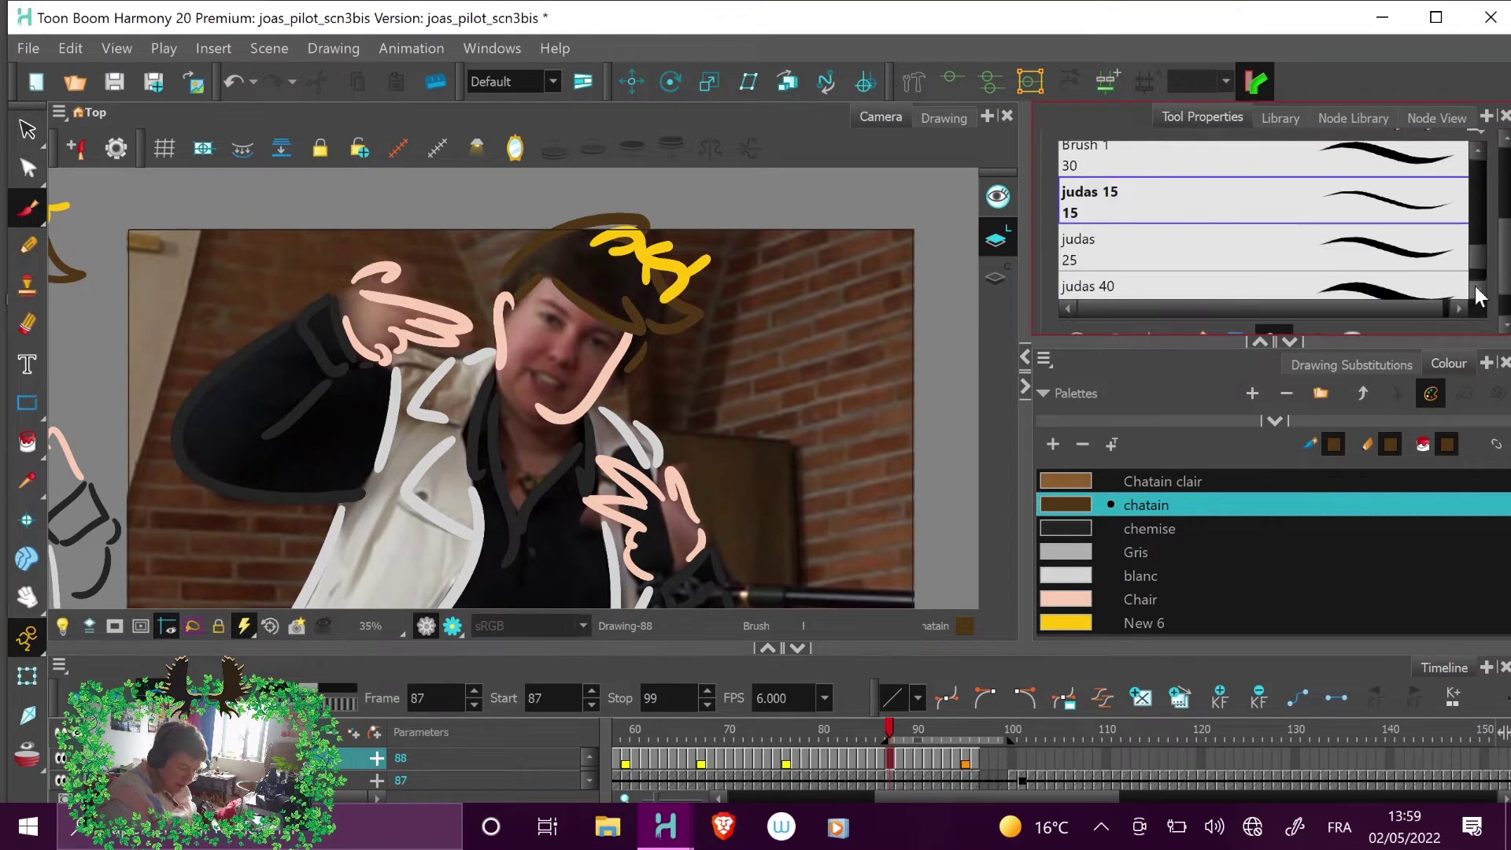
pyautogui.click(1476, 295)
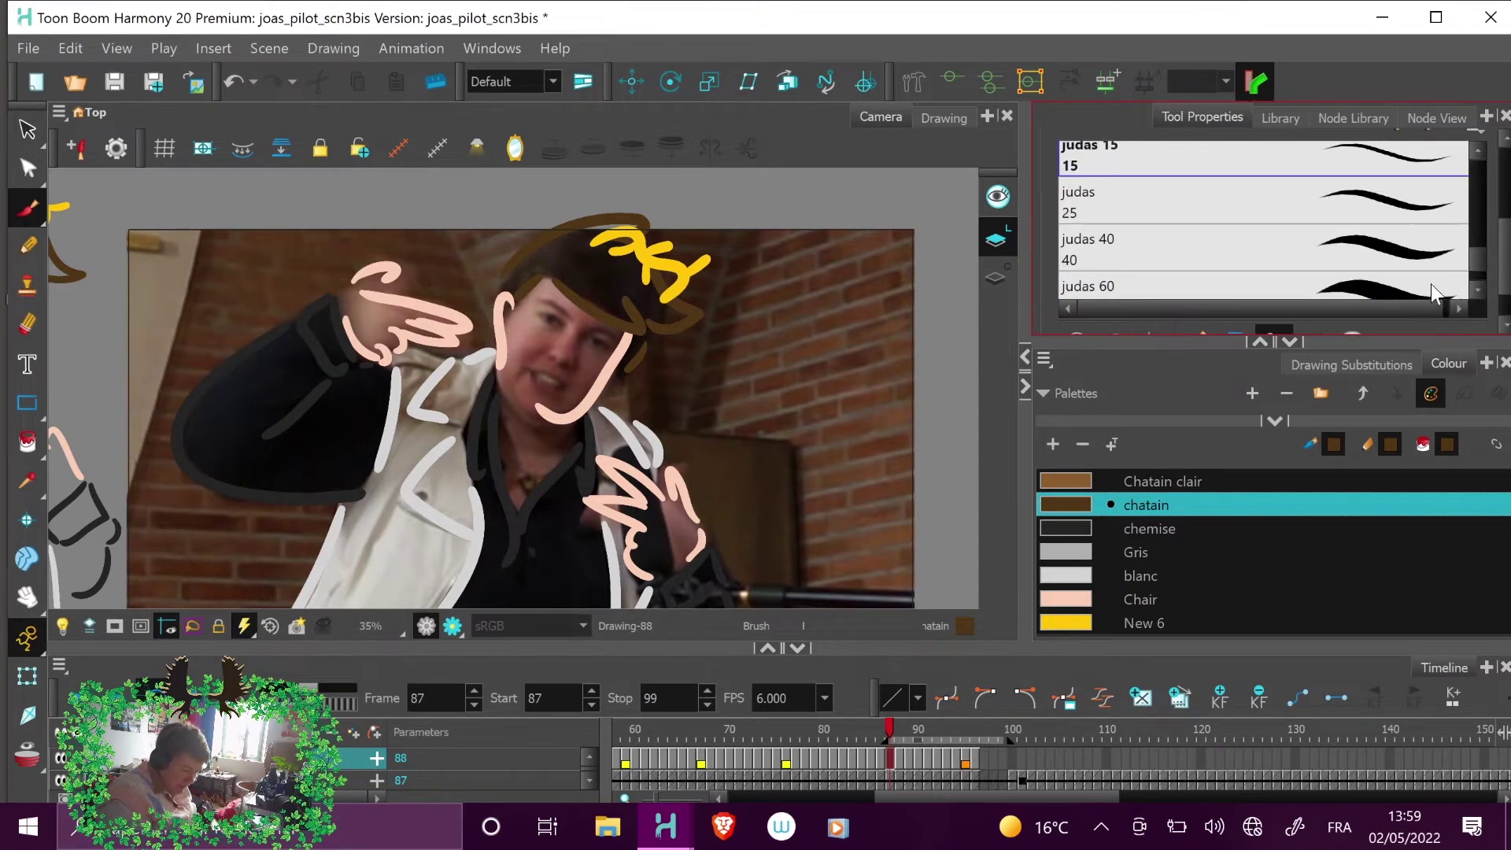
pyautogui.click(1349, 206)
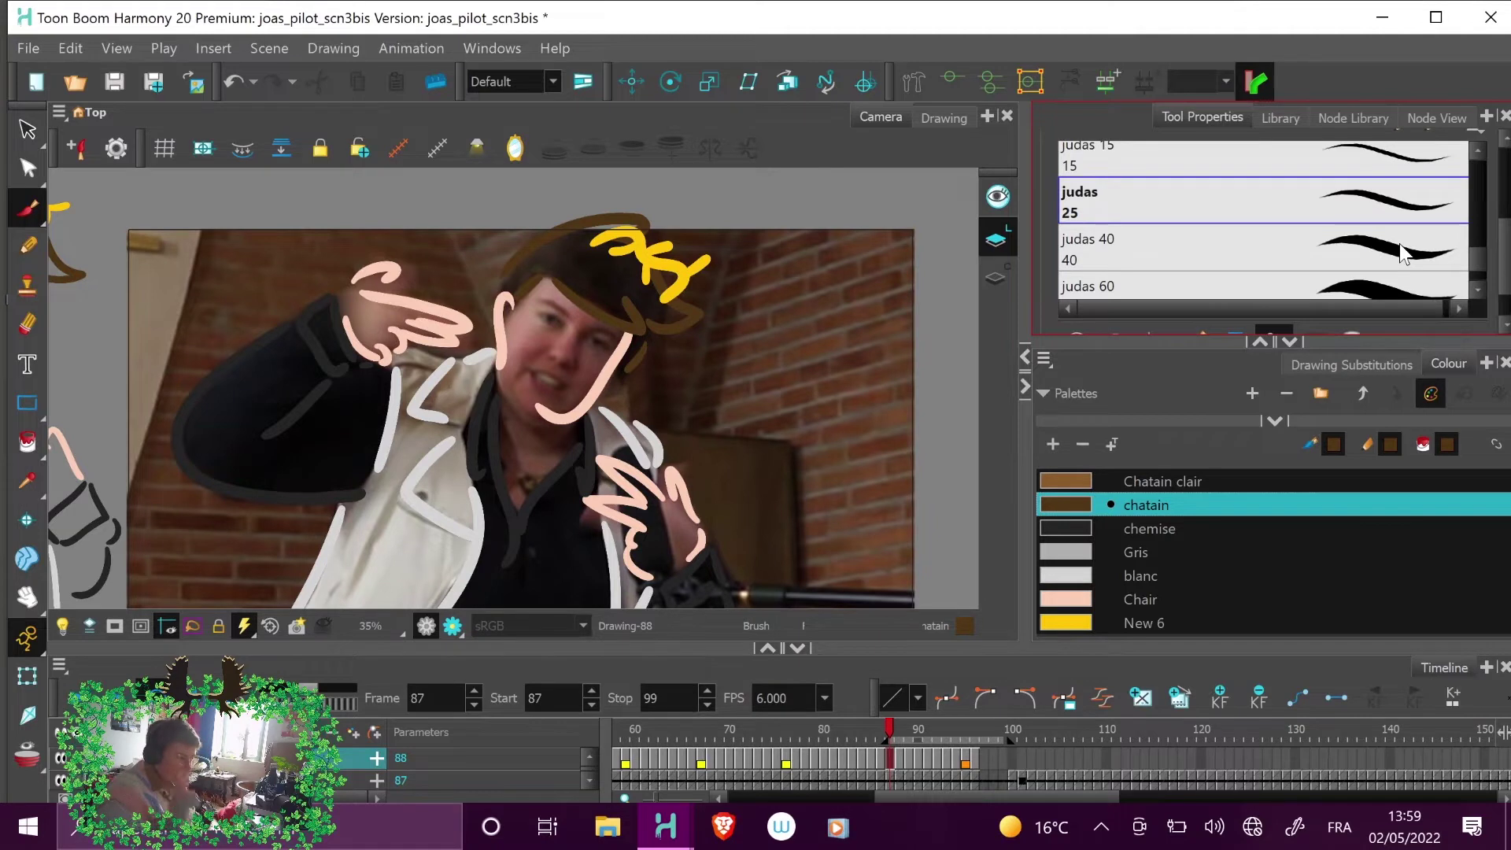
# - Check the full-body drawing at frame 86 and try the judas 15 and judas 60 brush presets
pyautogui.click(880, 730)
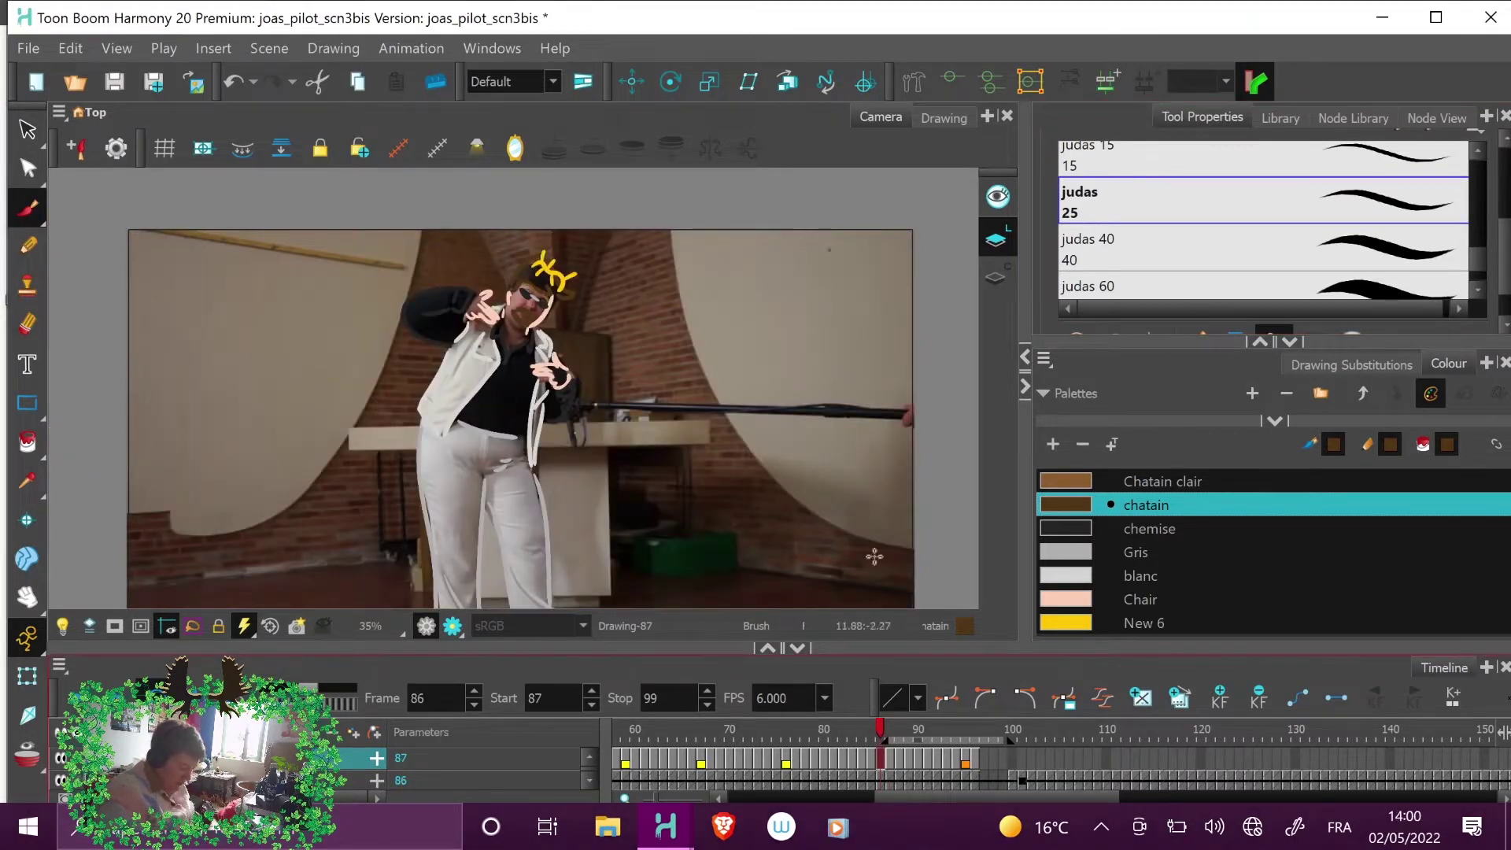
pyautogui.scroll(1, 1143, 169)
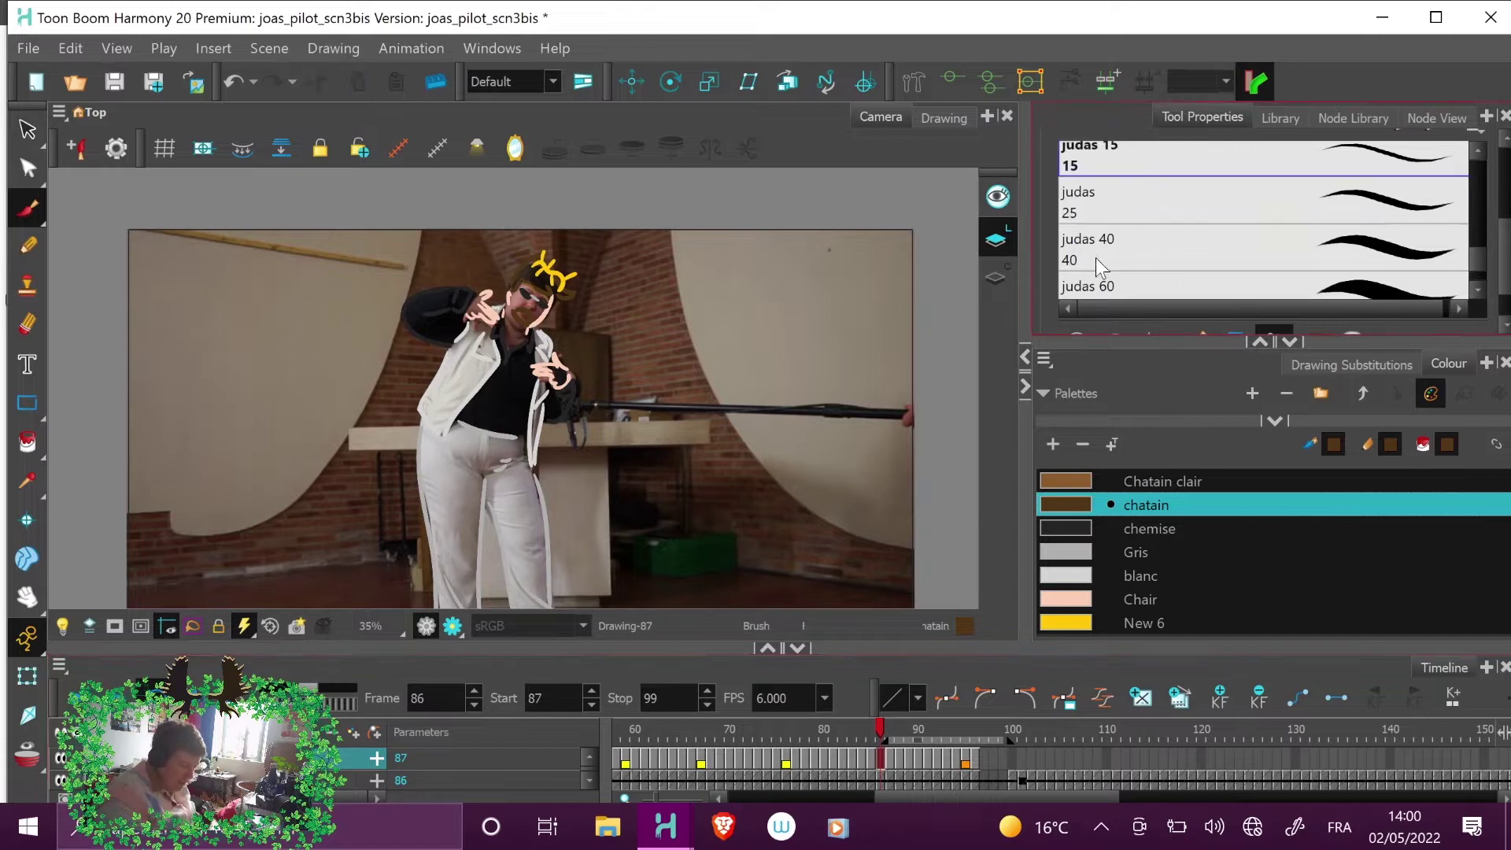
pyautogui.click(1101, 165)
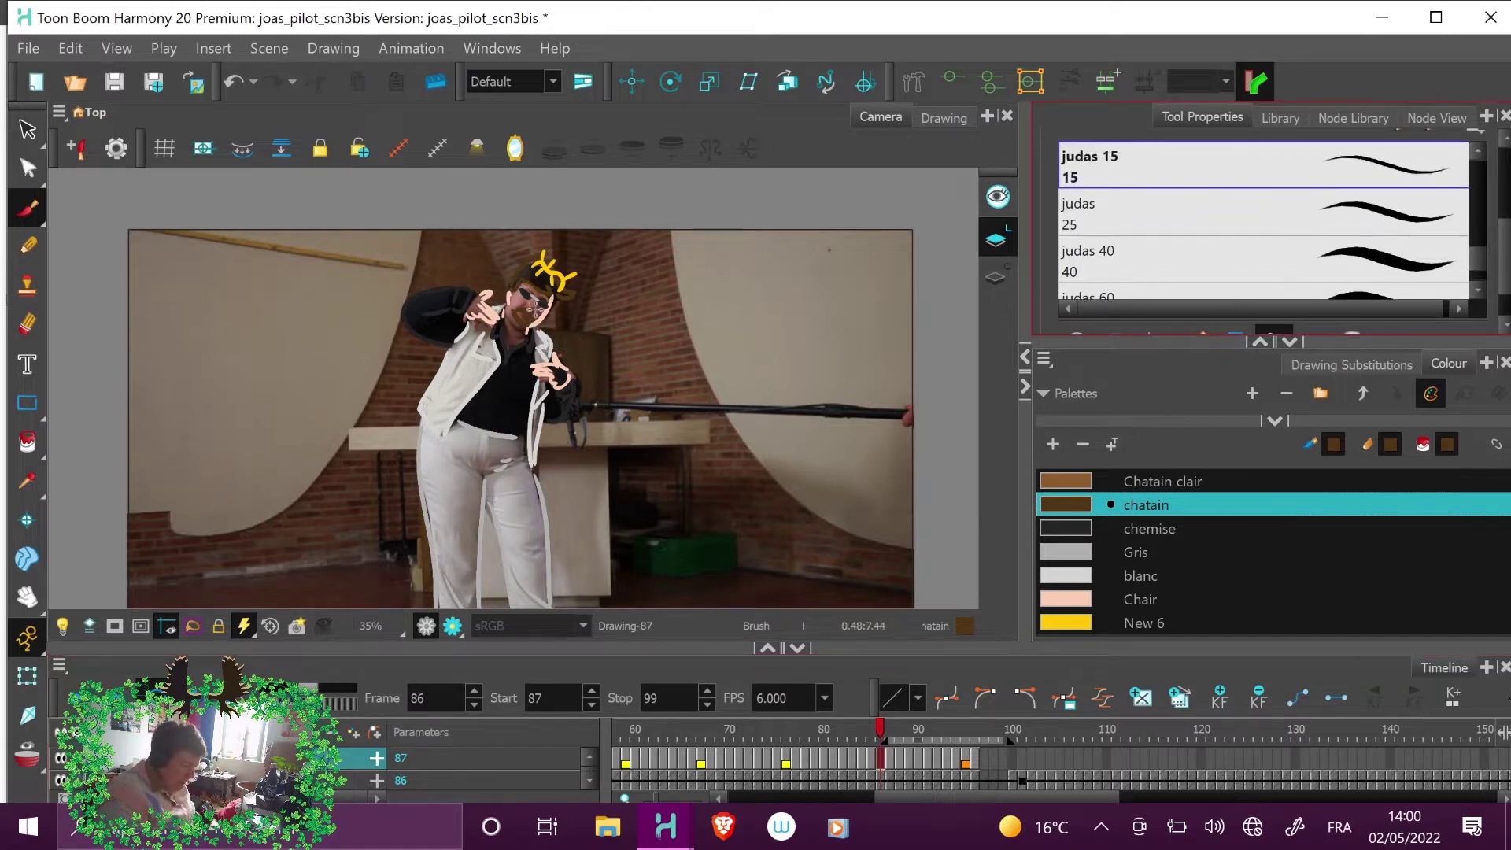
pyautogui.click(890, 729)
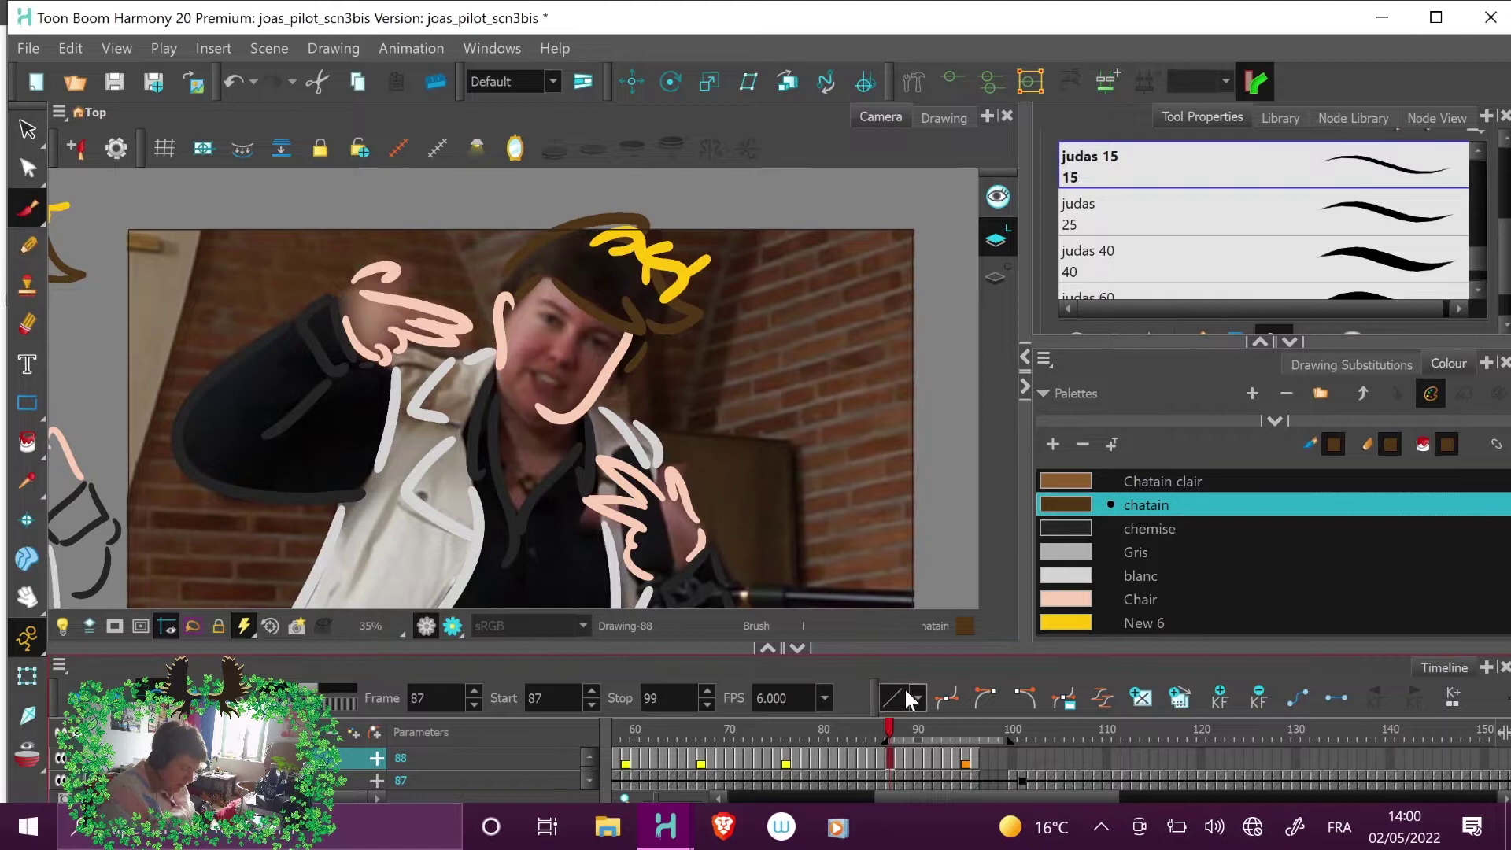
pyautogui.click(1167, 300)
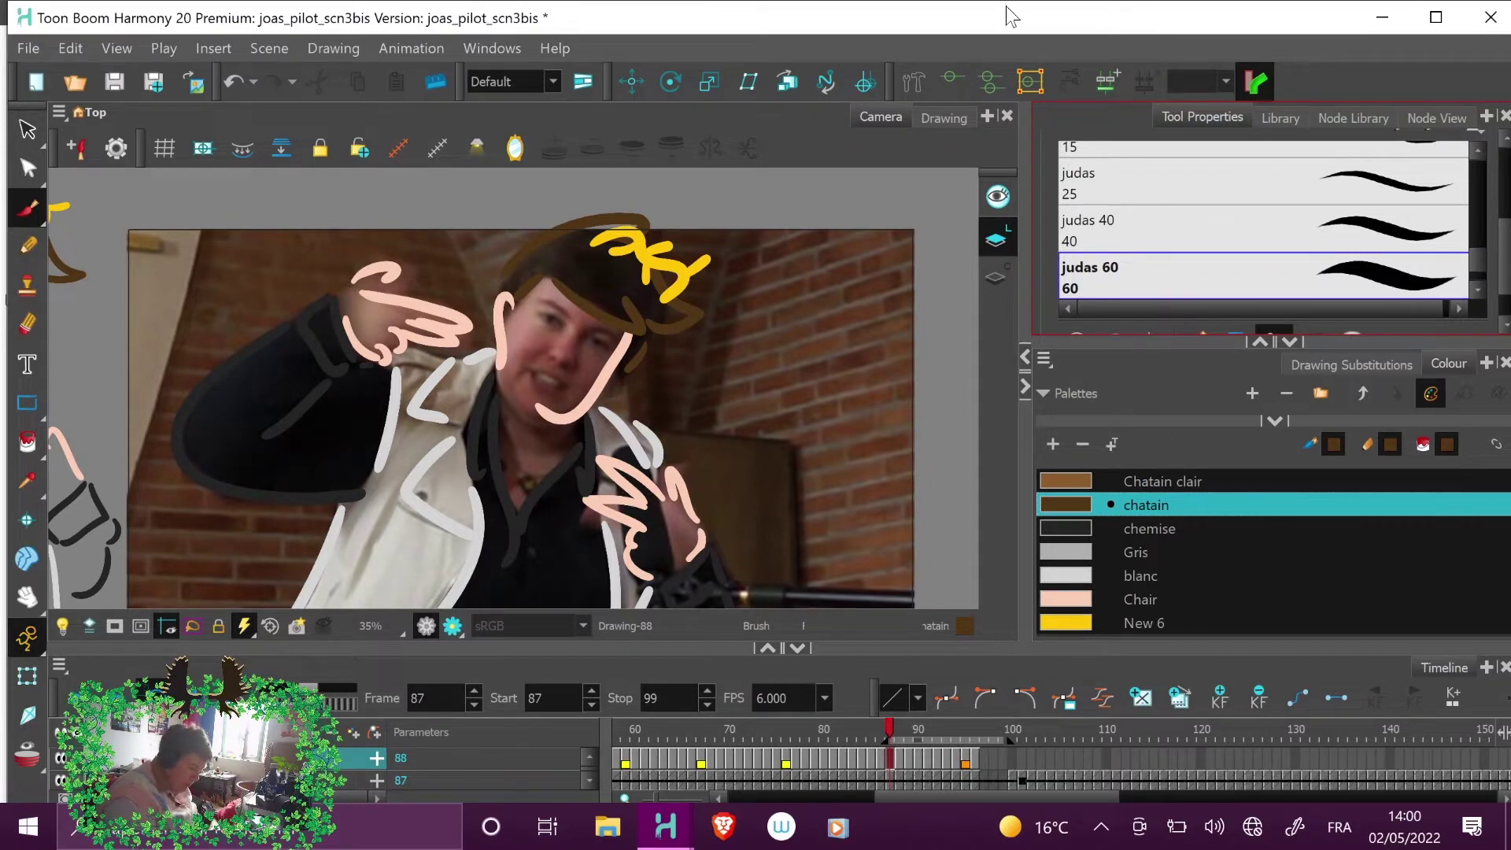
# - Maximize the application window and compare the bearded drawing at frame 46 with the drawing at frame 87
pyautogui.click(1435, 18)
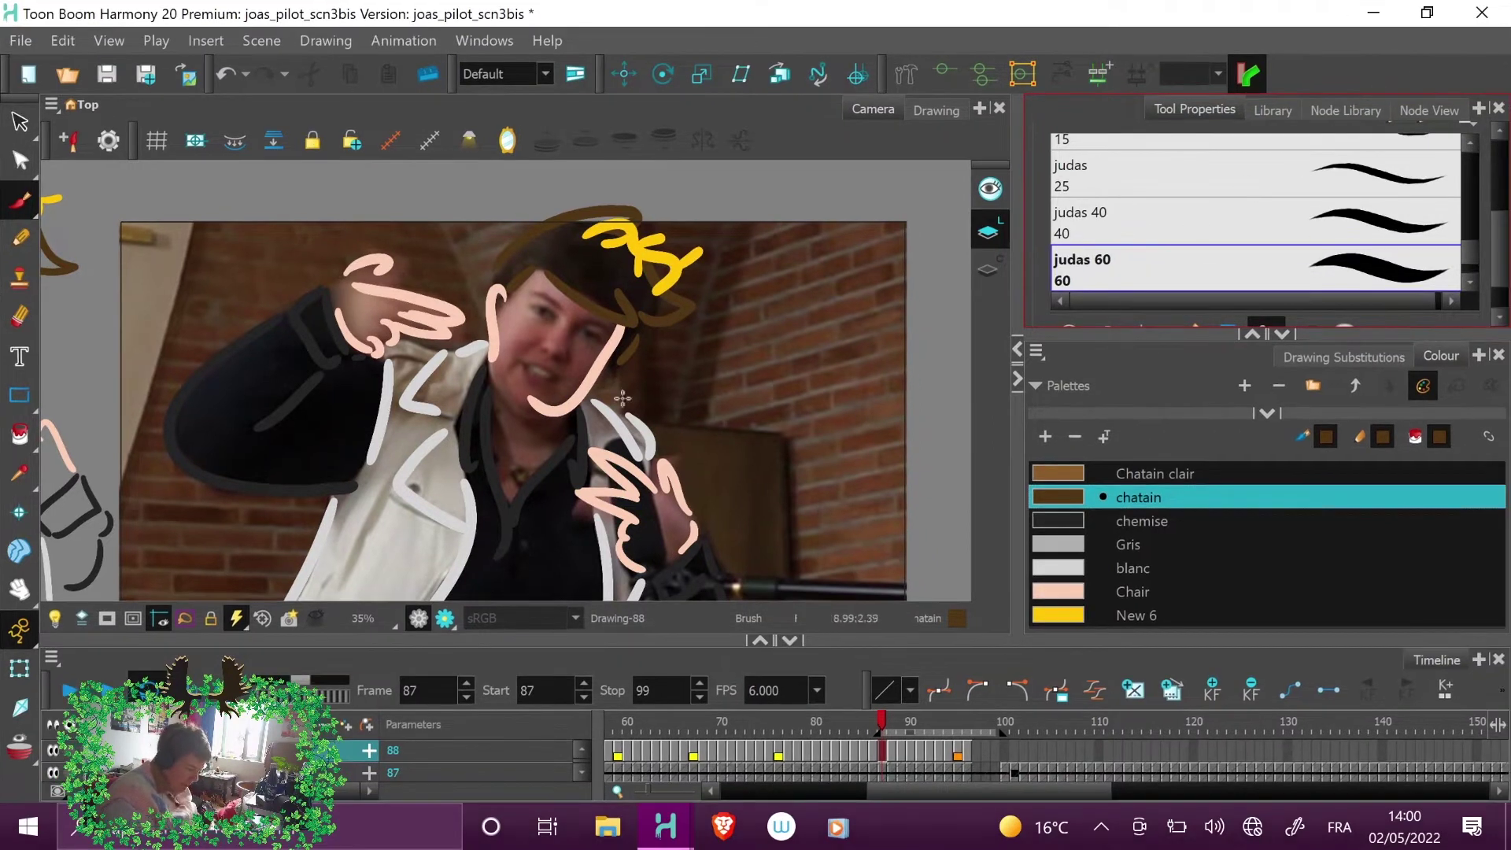
pyautogui.click(20, 588)
pyautogui.moveTo(760, 463); pyautogui.dragTo(755, 402)
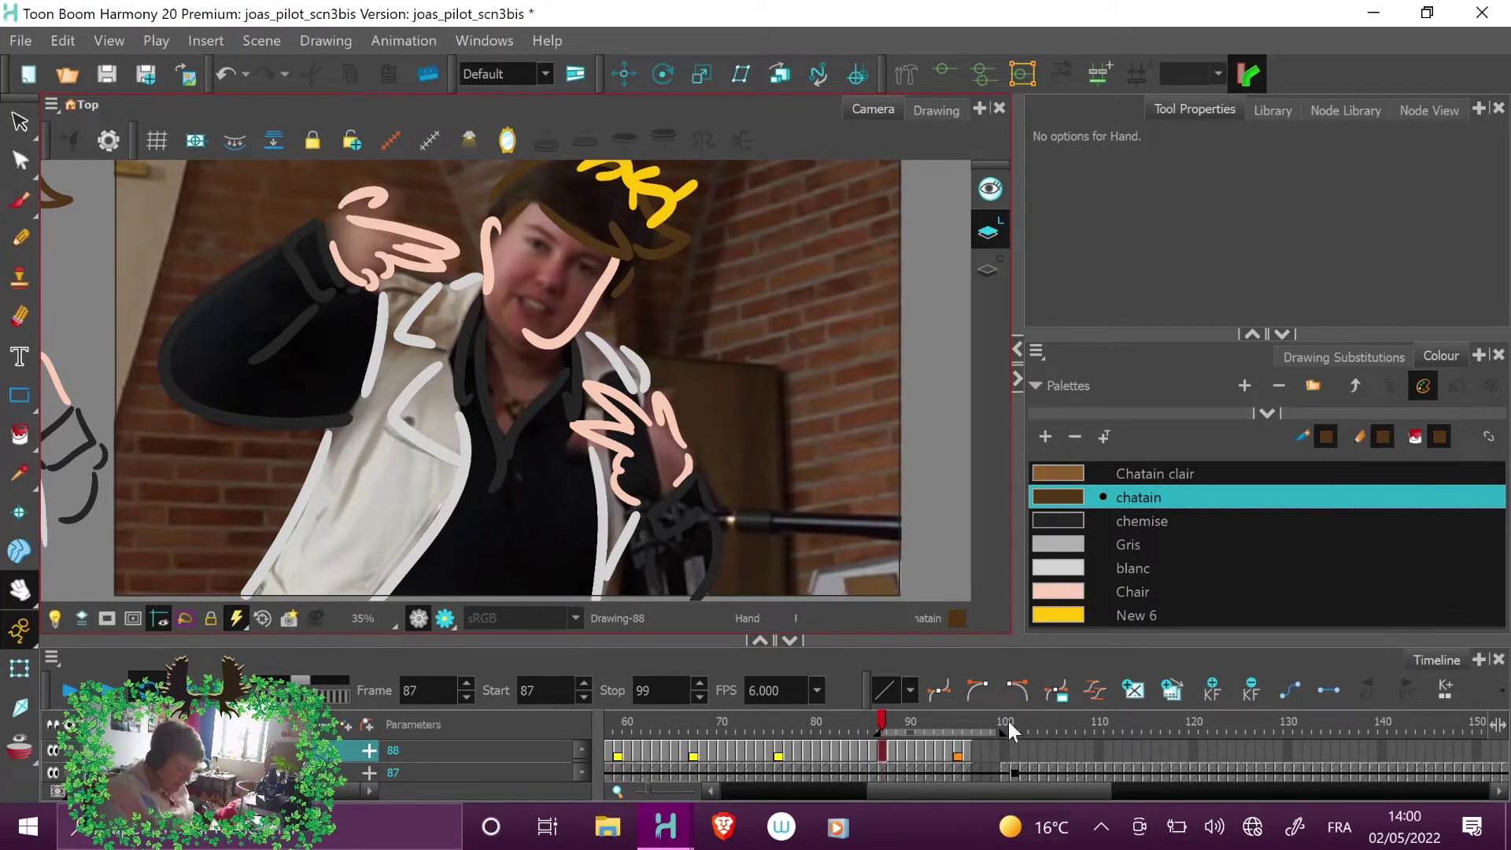
pyautogui.moveTo(966, 793); pyautogui.dragTo(888, 793)
pyautogui.moveTo(873, 724); pyautogui.dragTo(795, 729)
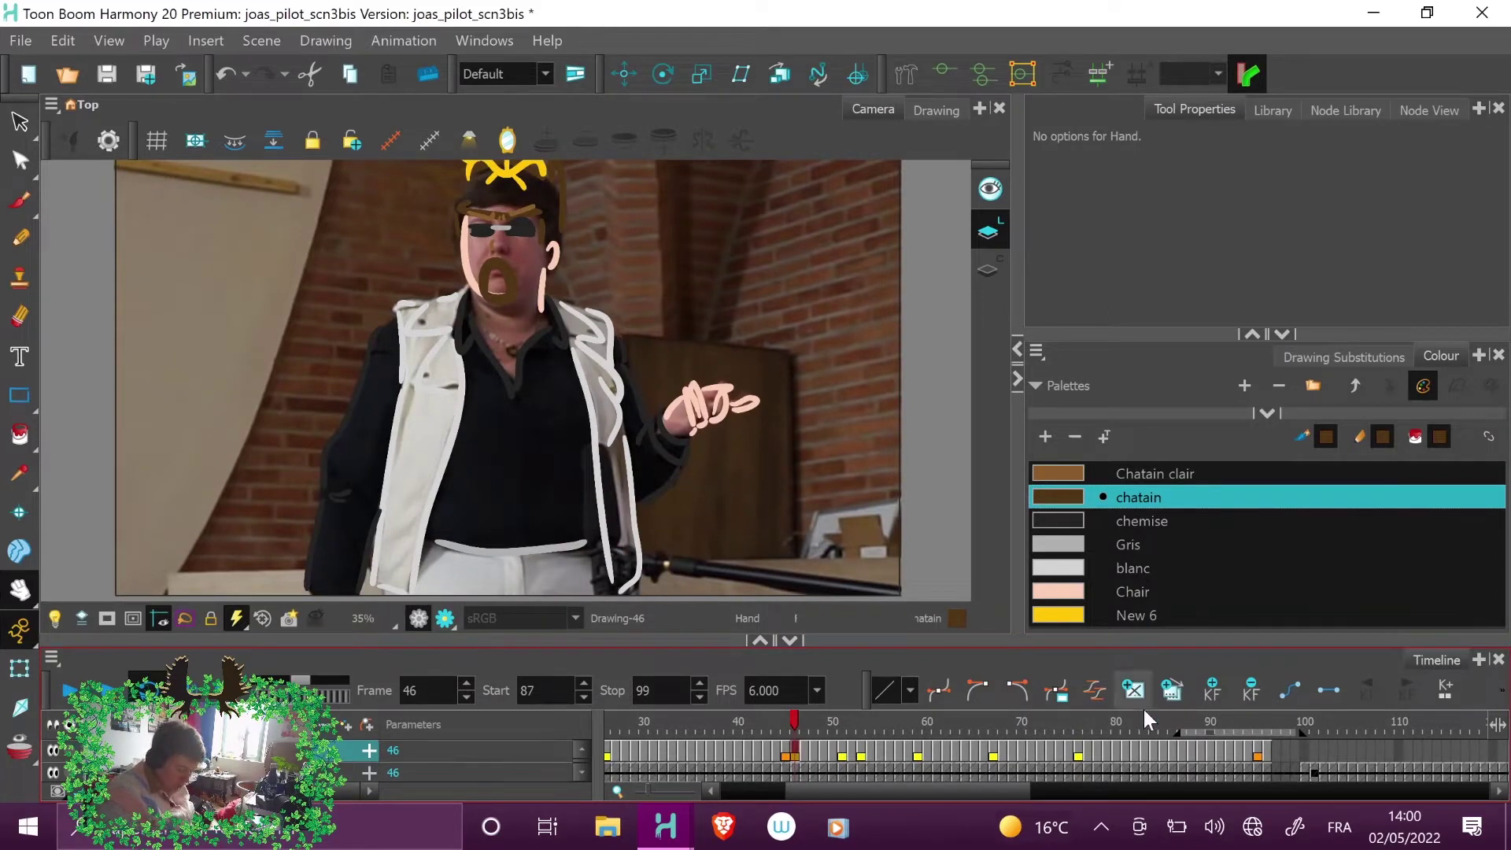
pyautogui.click(1185, 721)
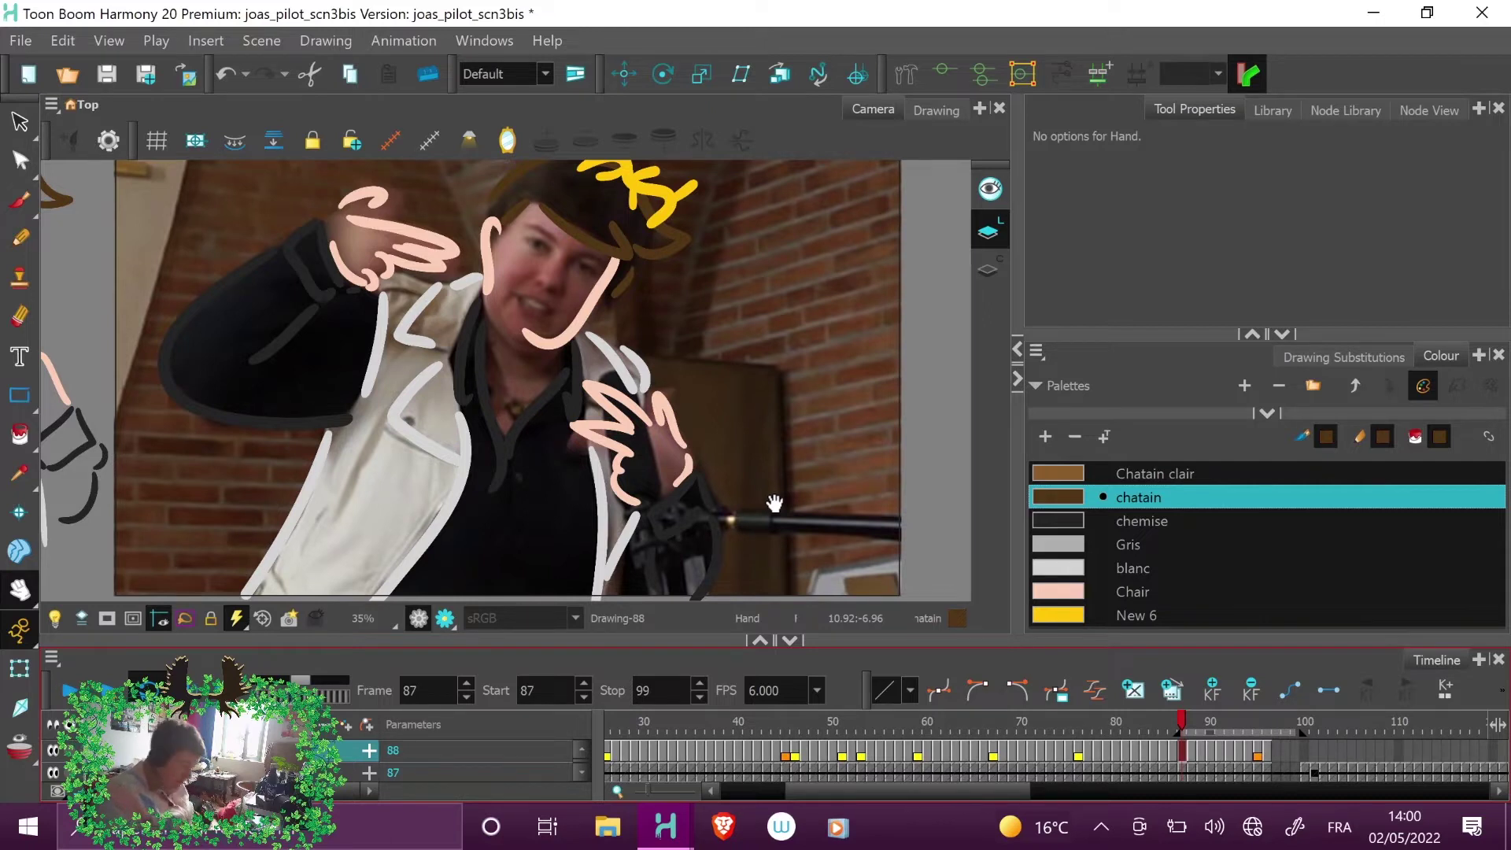
# - Choose the Brush tool with the judas80 preset at size 80
pyautogui.click(20, 199)
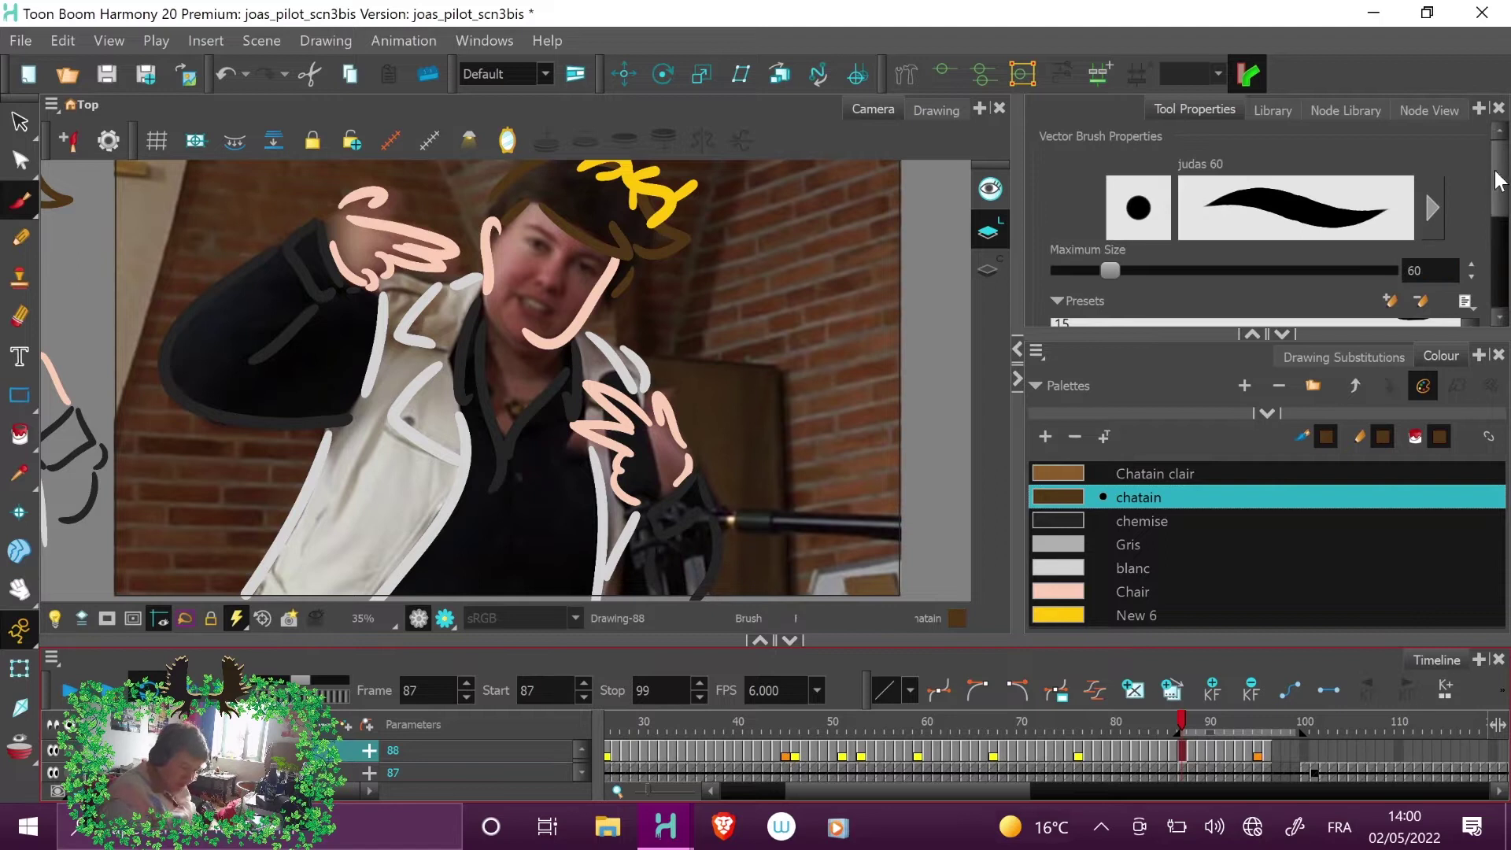
pyautogui.scroll(-3, 1479, 197)
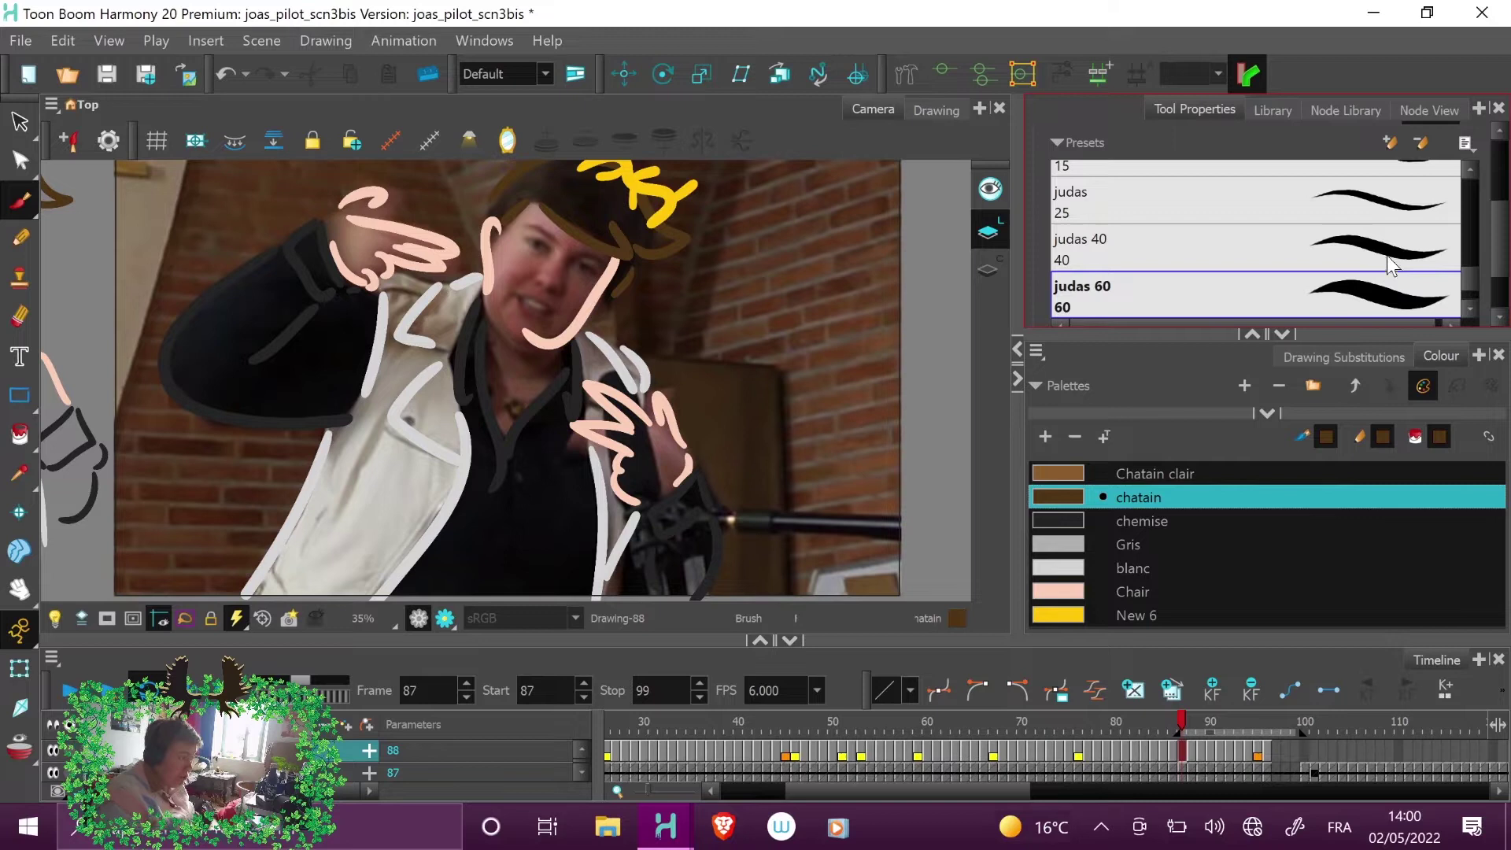
pyautogui.click(1466, 309)
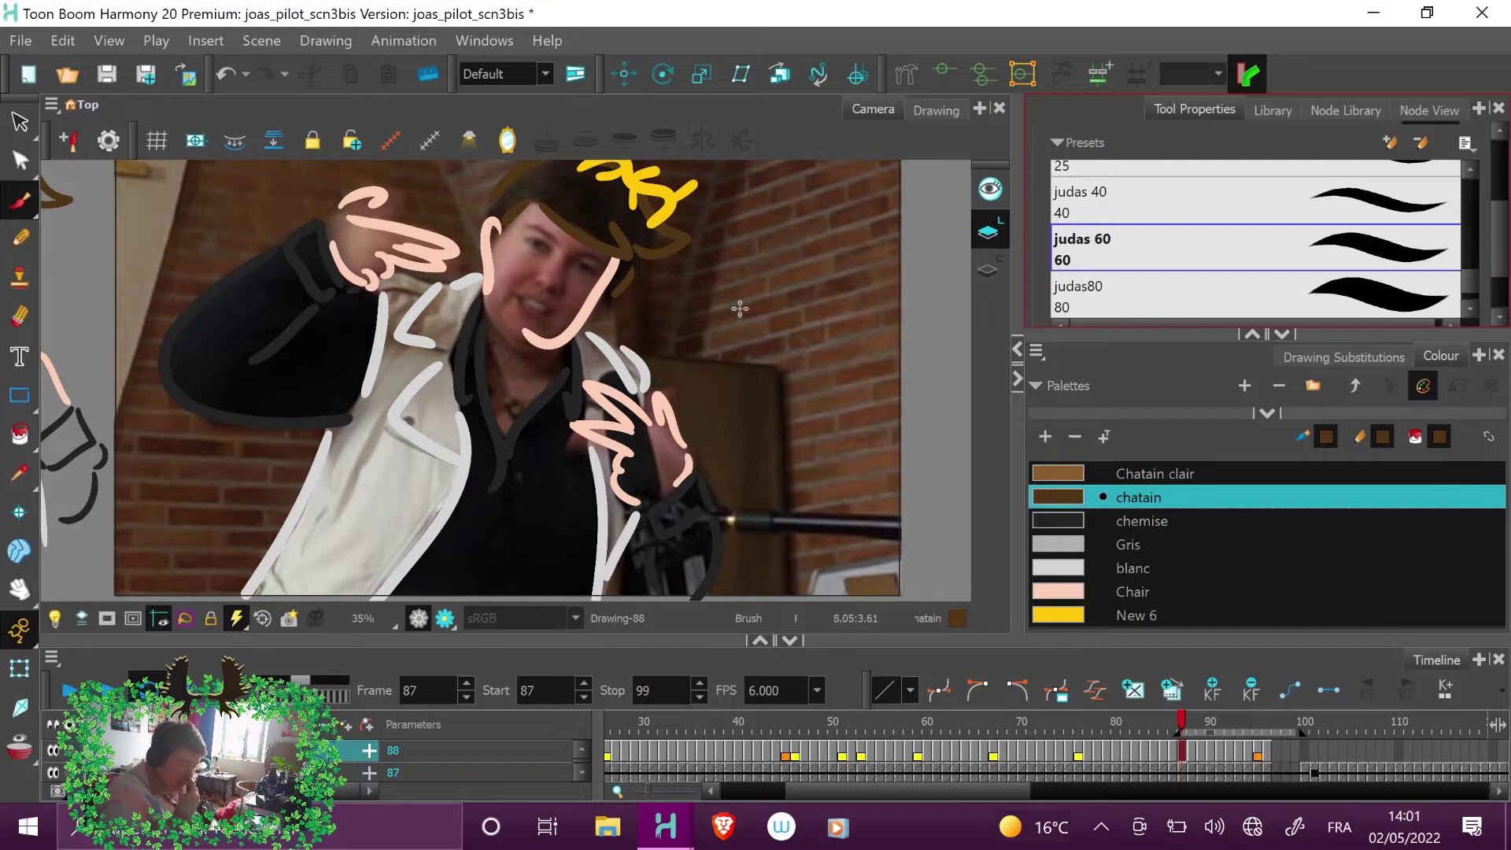
pyautogui.click(1314, 285)
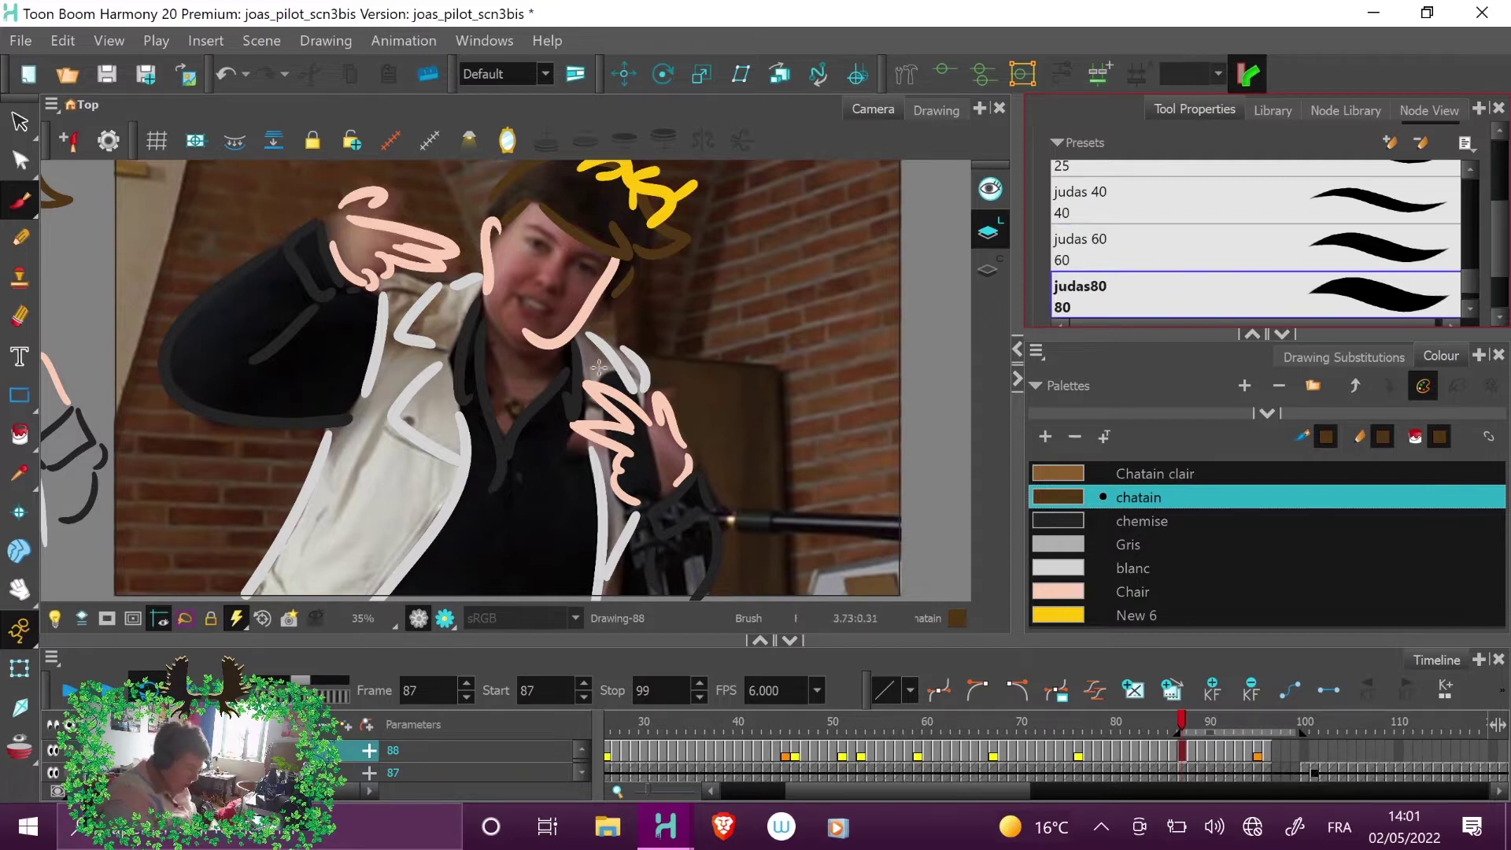
# - Paint a goatee around the mouth in the chatain colour on the drawing at frame 87
pyautogui.click(366, 620)
pyautogui.click(389, 648)
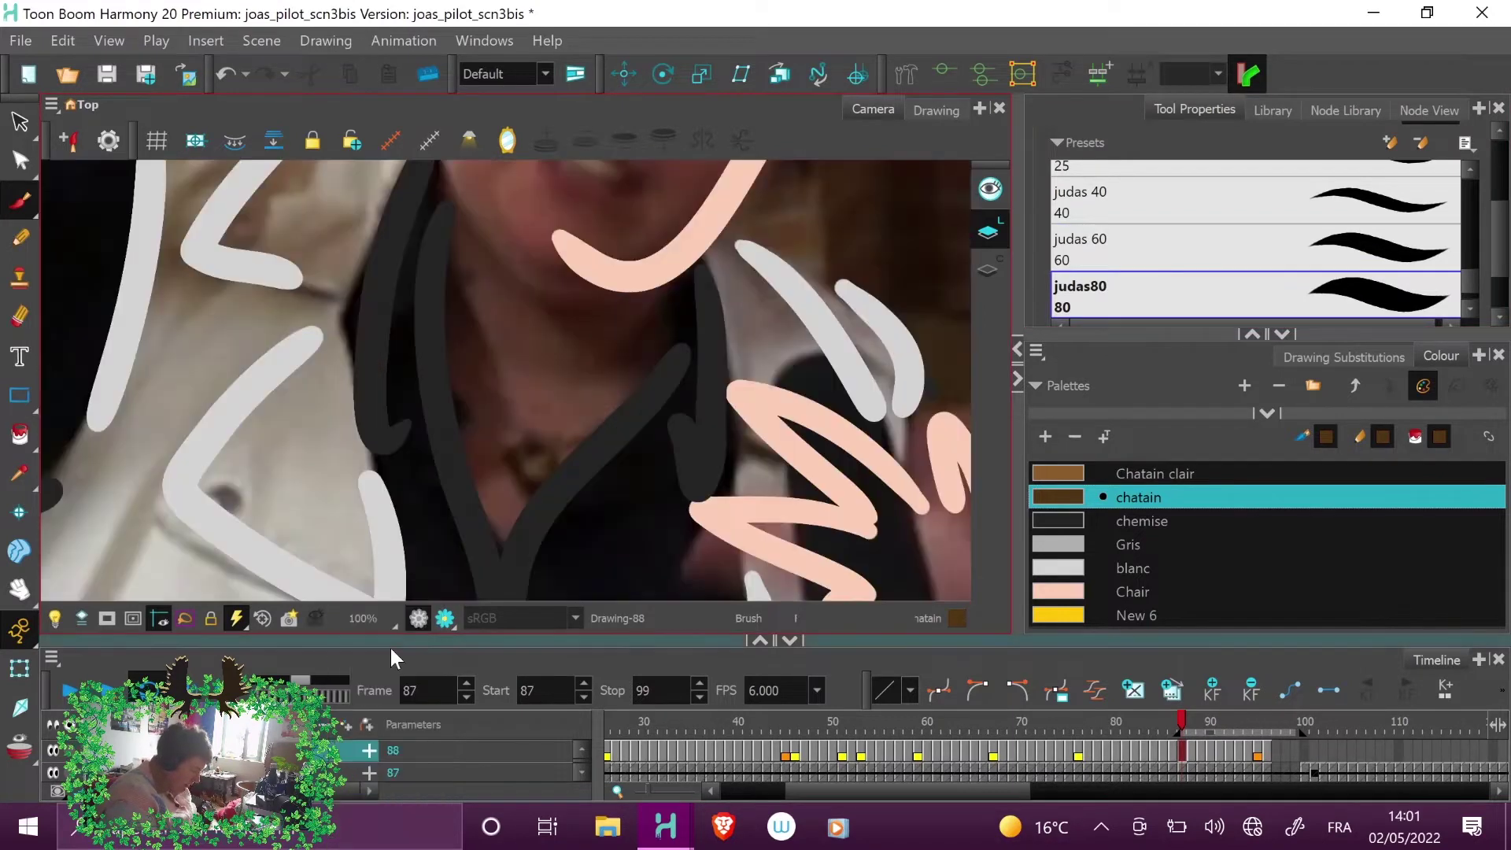
pyautogui.click(364, 617)
pyautogui.click(372, 622)
pyautogui.press('space')
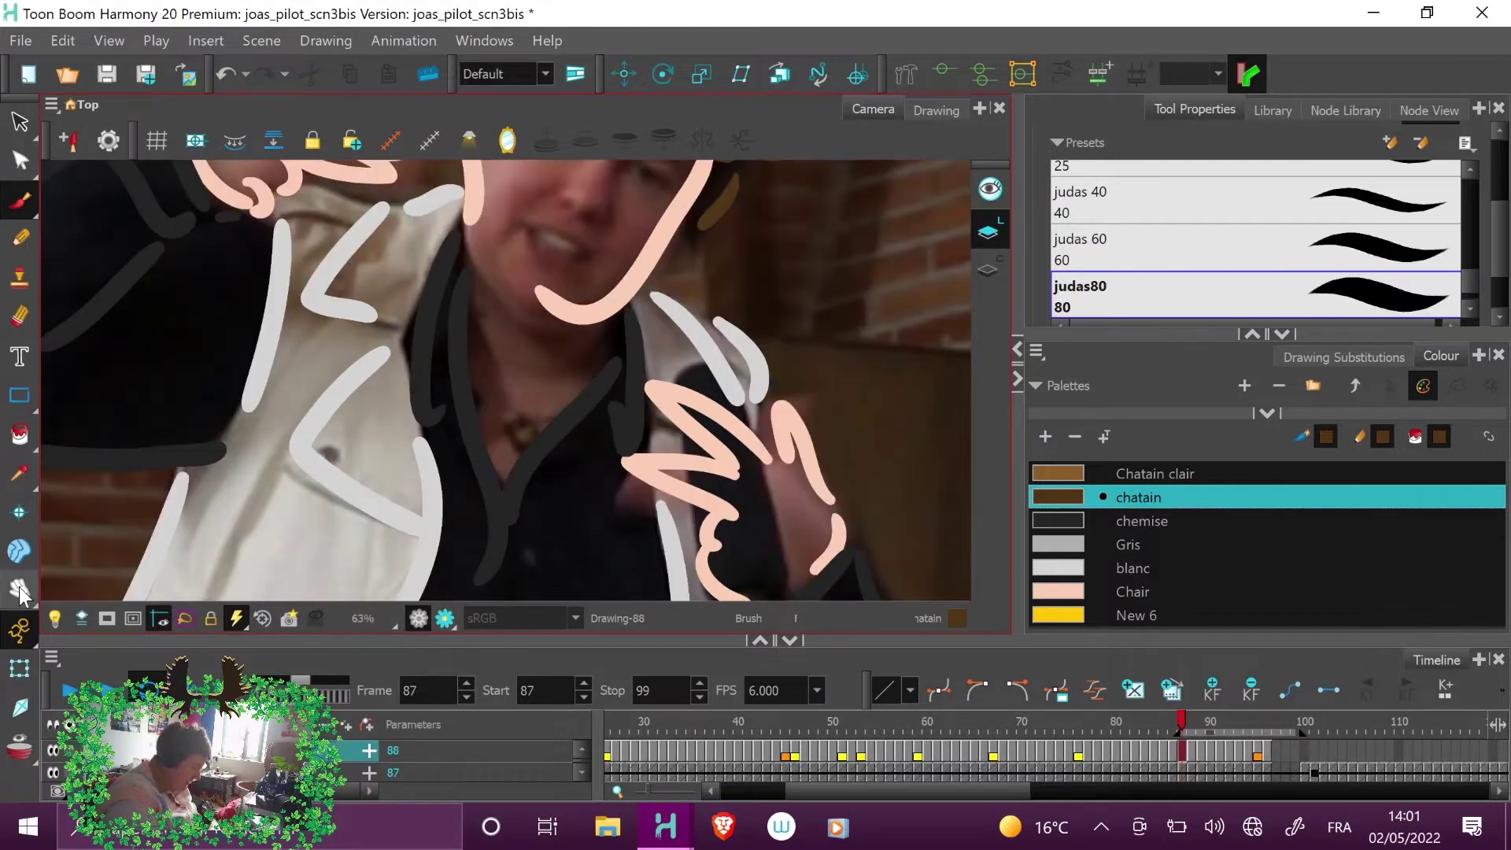
pyautogui.moveTo(740, 266); pyautogui.dragTo(697, 442)
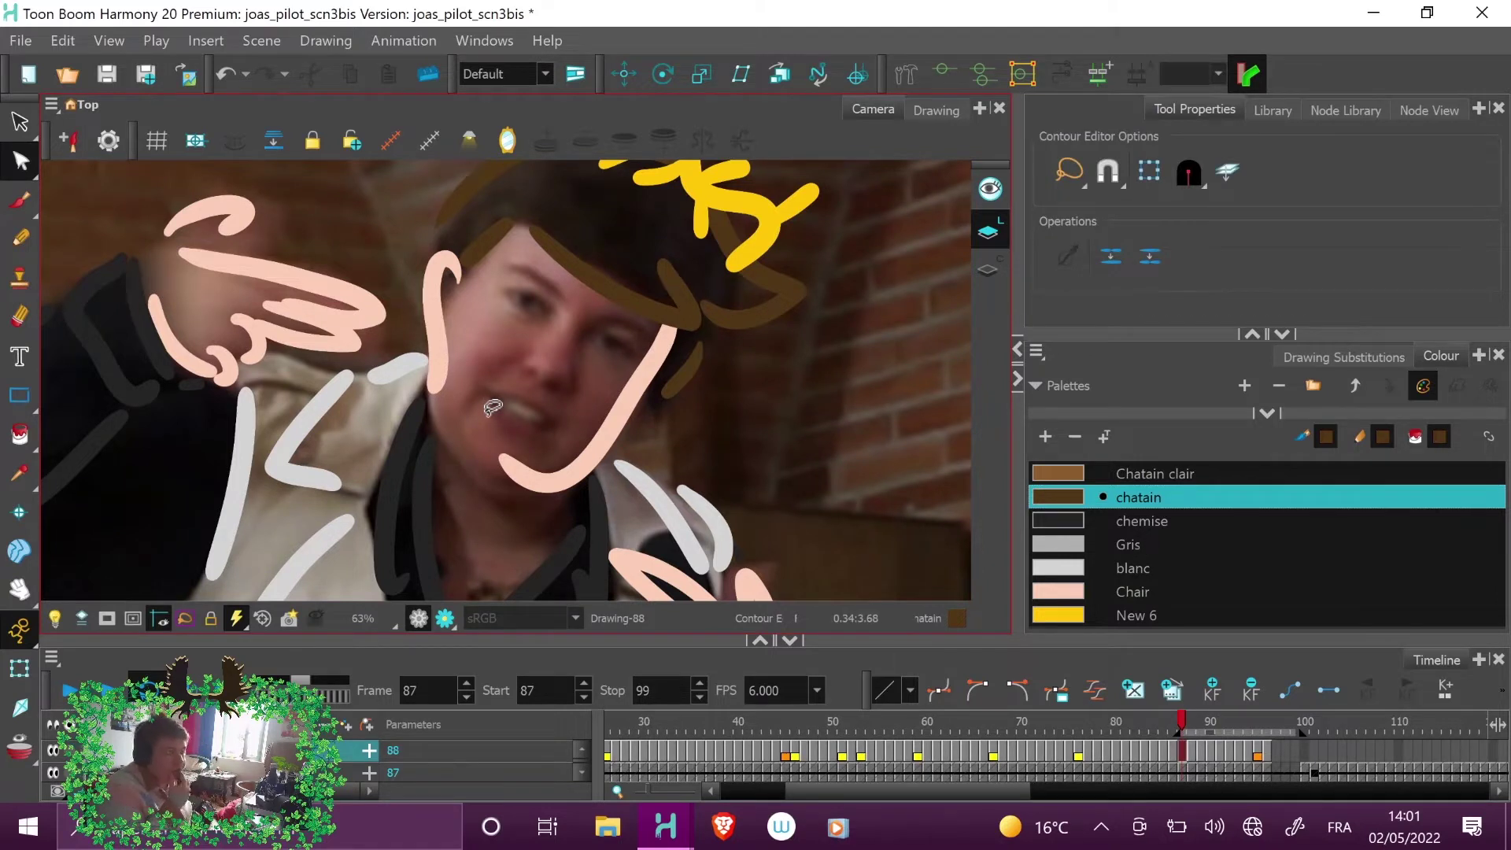
pyautogui.hotkey('alt', 'b')
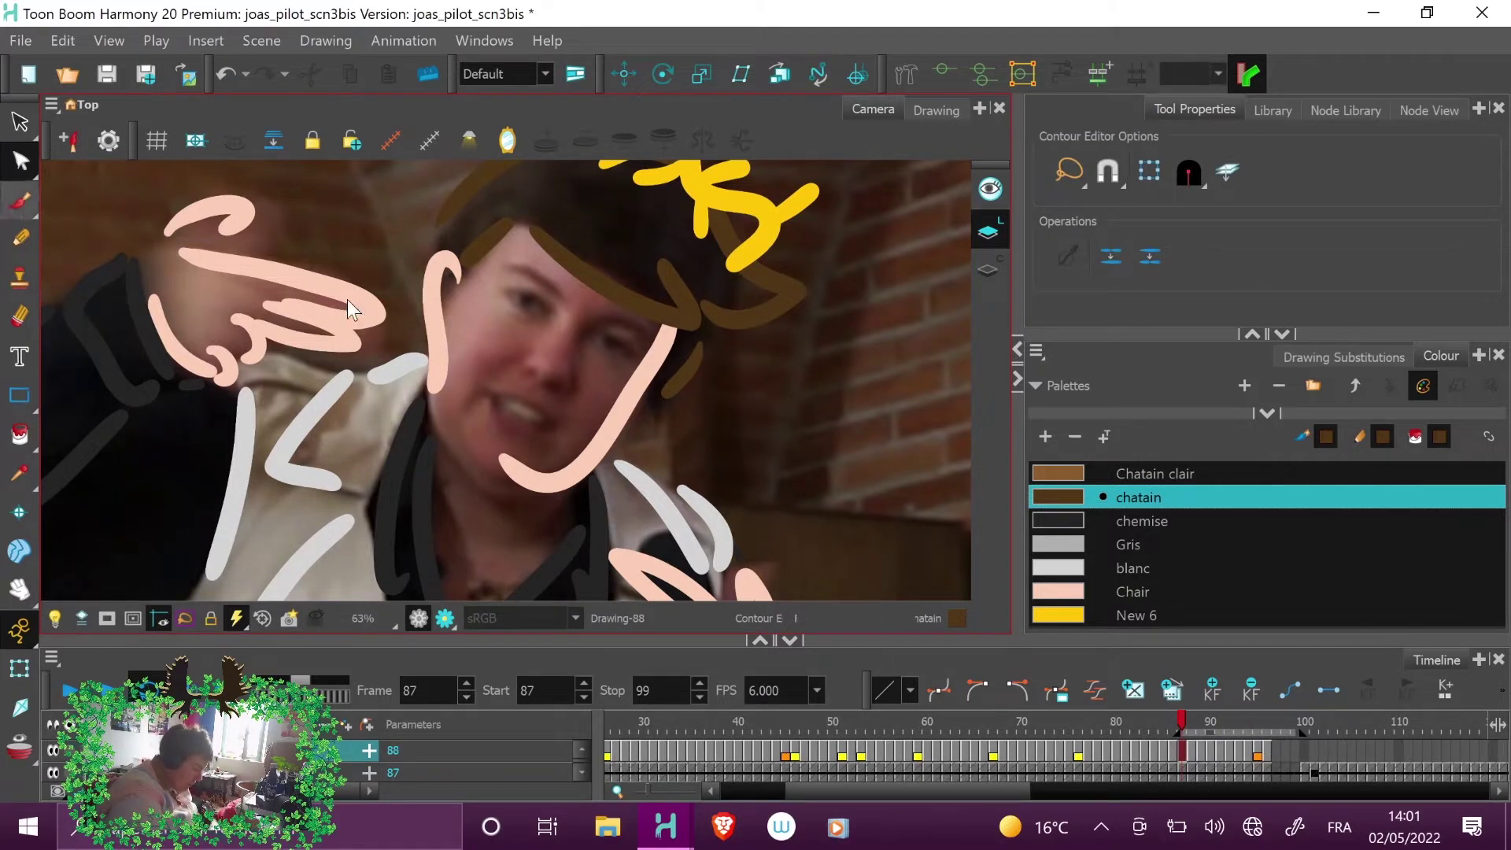
pyautogui.moveTo(474, 417)
pyautogui.mouseDown()
pyautogui.moveTo(520, 387)
pyautogui.moveTo(559, 415)
pyautogui.moveTo(552, 469)
pyautogui.moveTo(465, 420)
pyautogui.moveTo(510, 470)
pyautogui.moveTo(560, 482)
pyautogui.mouseUp()
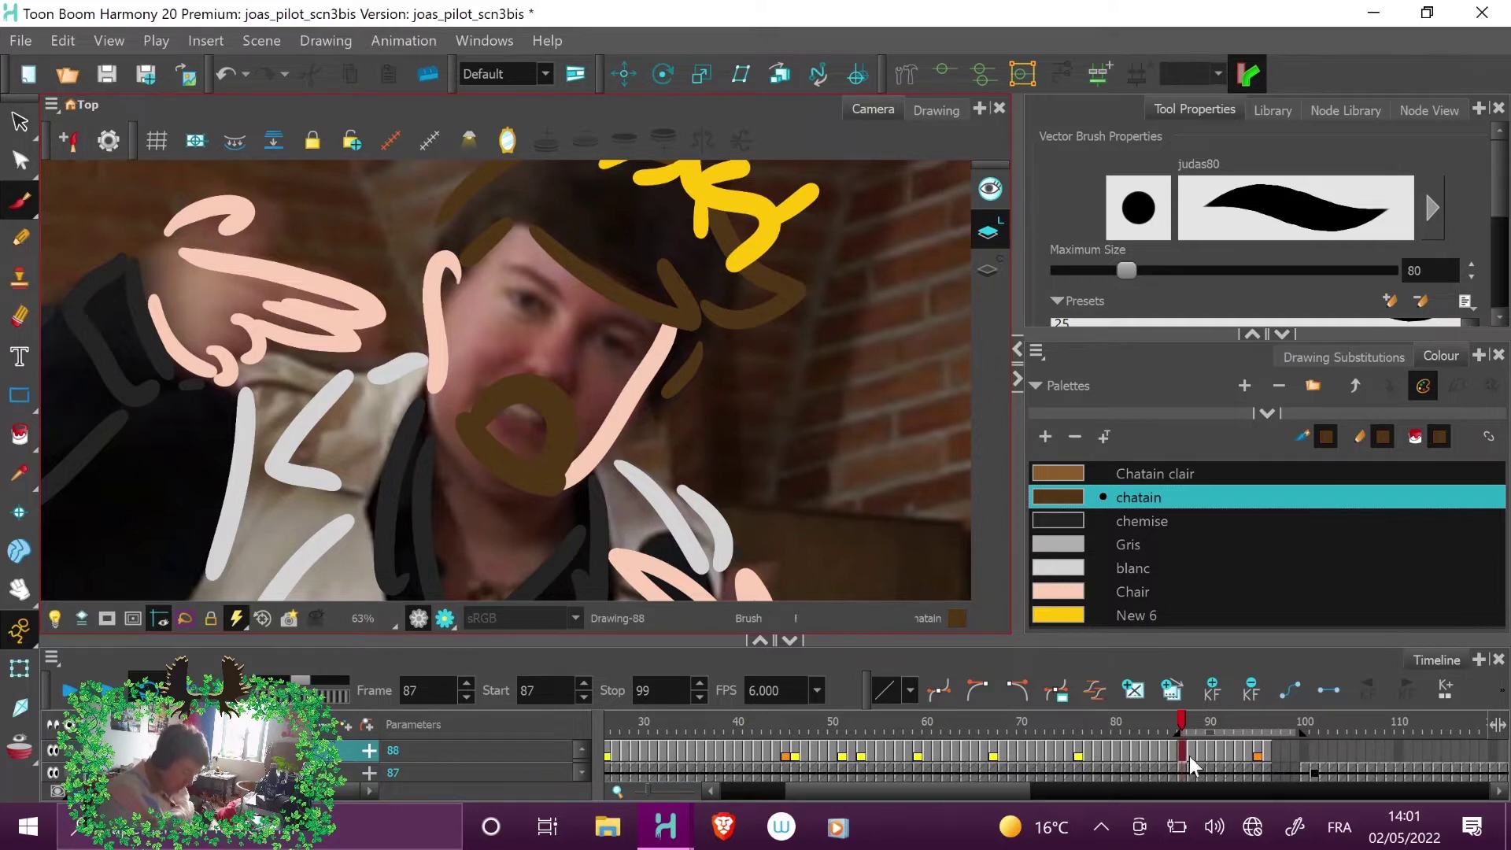
# - Flip between frames 87 and 88, and paint the chatain goatee around the mouth at frame 88
pyautogui.click(1190, 729)
pyautogui.click(1180, 724)
pyautogui.moveTo(1175, 725); pyautogui.dragTo(1181, 727)
pyautogui.click(1190, 726)
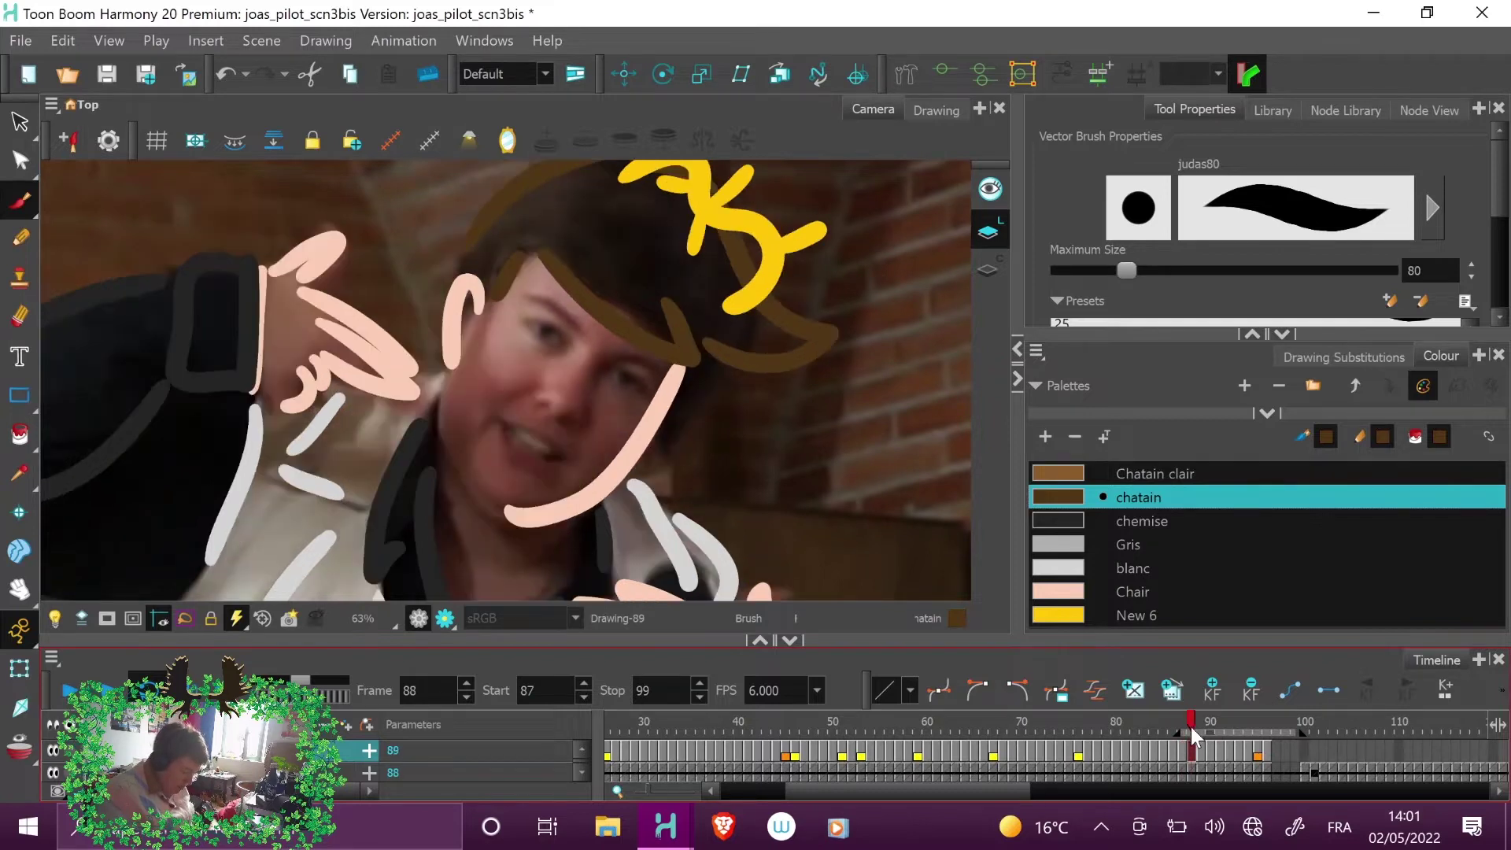
pyautogui.moveTo(476, 431)
pyautogui.mouseDown()
pyautogui.moveTo(541, 440)
pyautogui.moveTo(559, 489)
pyautogui.moveTo(476, 454)
pyautogui.moveTo(471, 433)
pyautogui.moveTo(484, 483)
pyautogui.moveTo(528, 517)
pyautogui.moveTo(557, 503)
pyautogui.mouseUp()
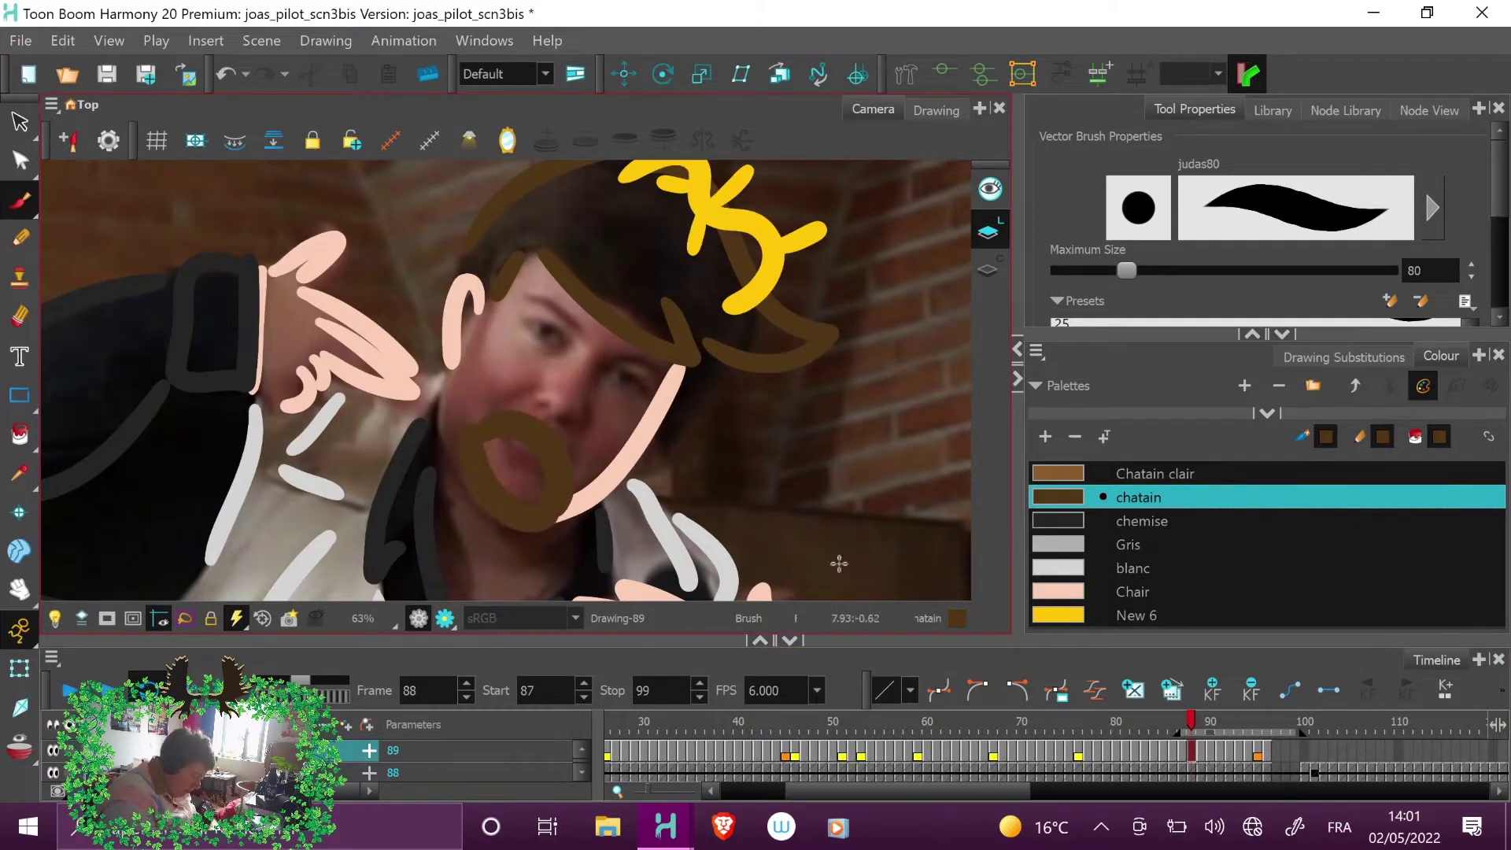
# - Paint the chatain goatee over the mouth and chin on the drawings at frames 89 and 90
pyautogui.click(1196, 727)
pyautogui.moveTo(503, 491)
pyautogui.mouseDown()
pyautogui.moveTo(544, 529)
pyautogui.moveTo(474, 505)
pyautogui.moveTo(544, 548)
pyautogui.mouseUp()
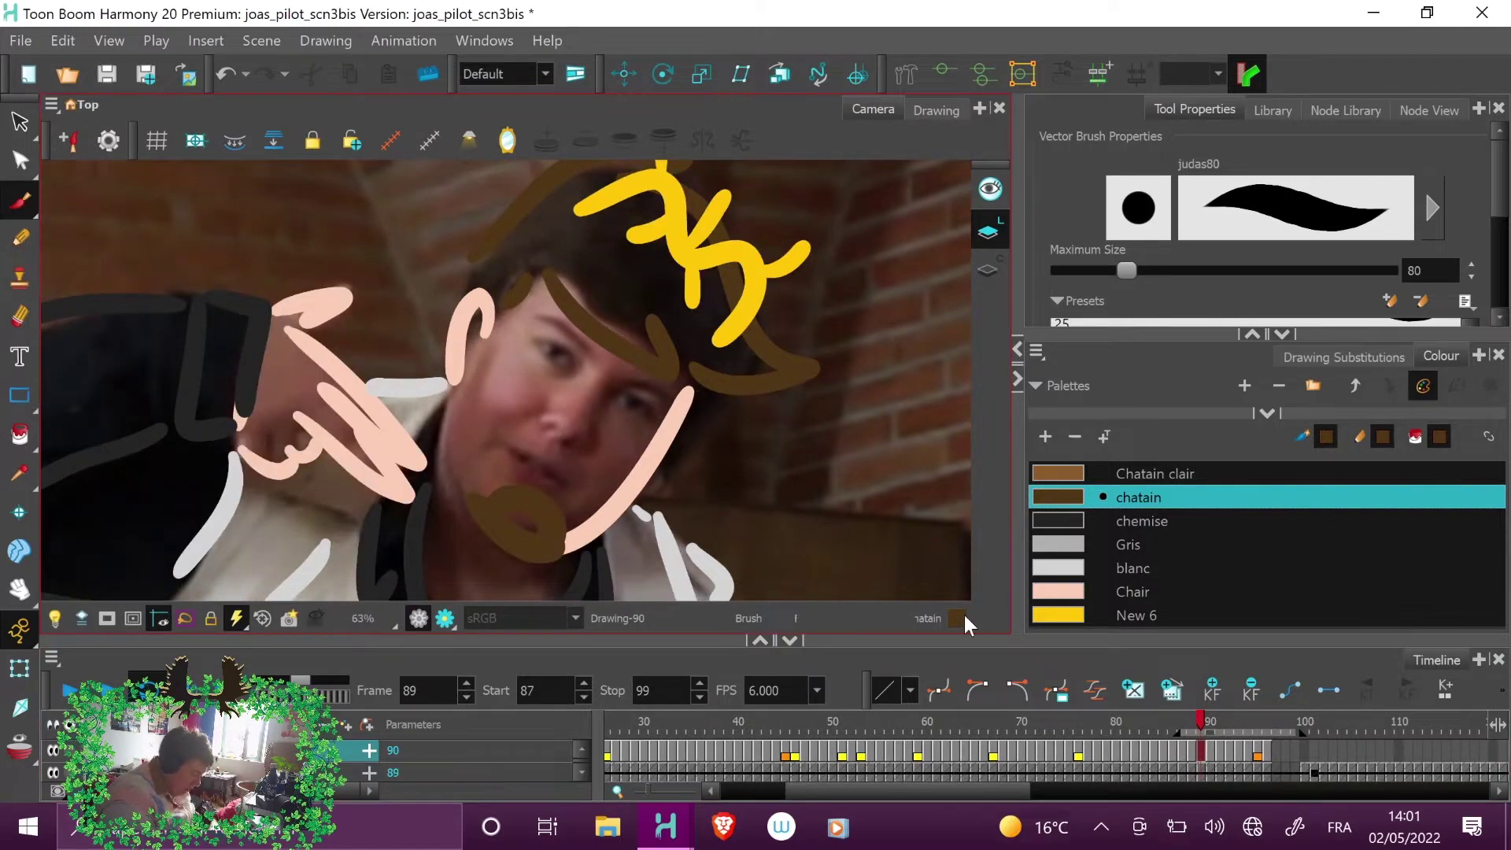
pyautogui.click(1209, 725)
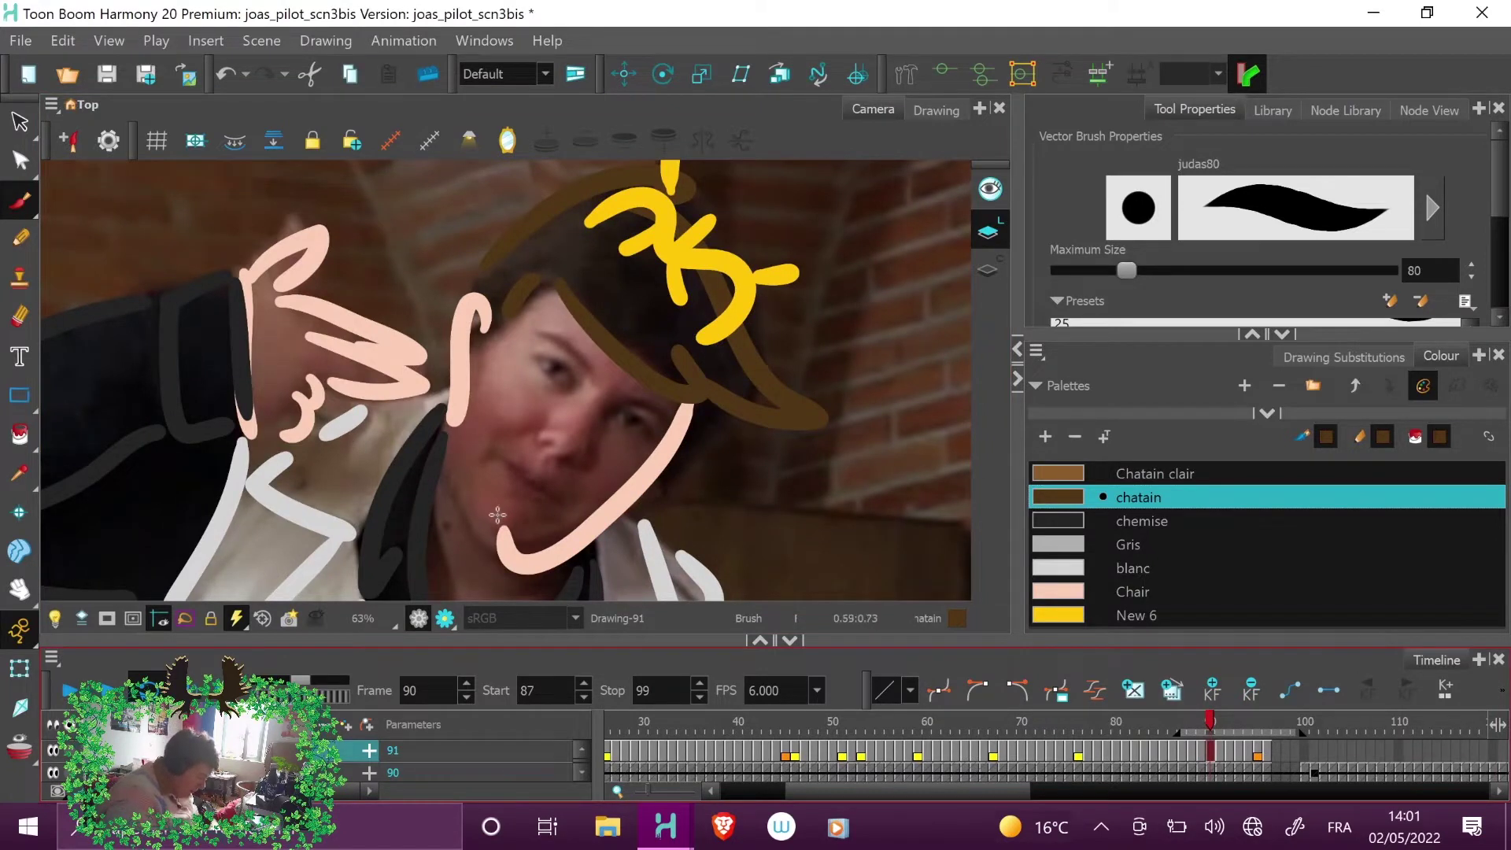
pyautogui.moveTo(506, 532)
pyautogui.mouseDown()
pyautogui.moveTo(550, 525)
pyautogui.moveTo(552, 553)
pyautogui.moveTo(496, 531)
pyautogui.moveTo(520, 563)
pyautogui.moveTo(570, 547)
pyautogui.mouseUp()
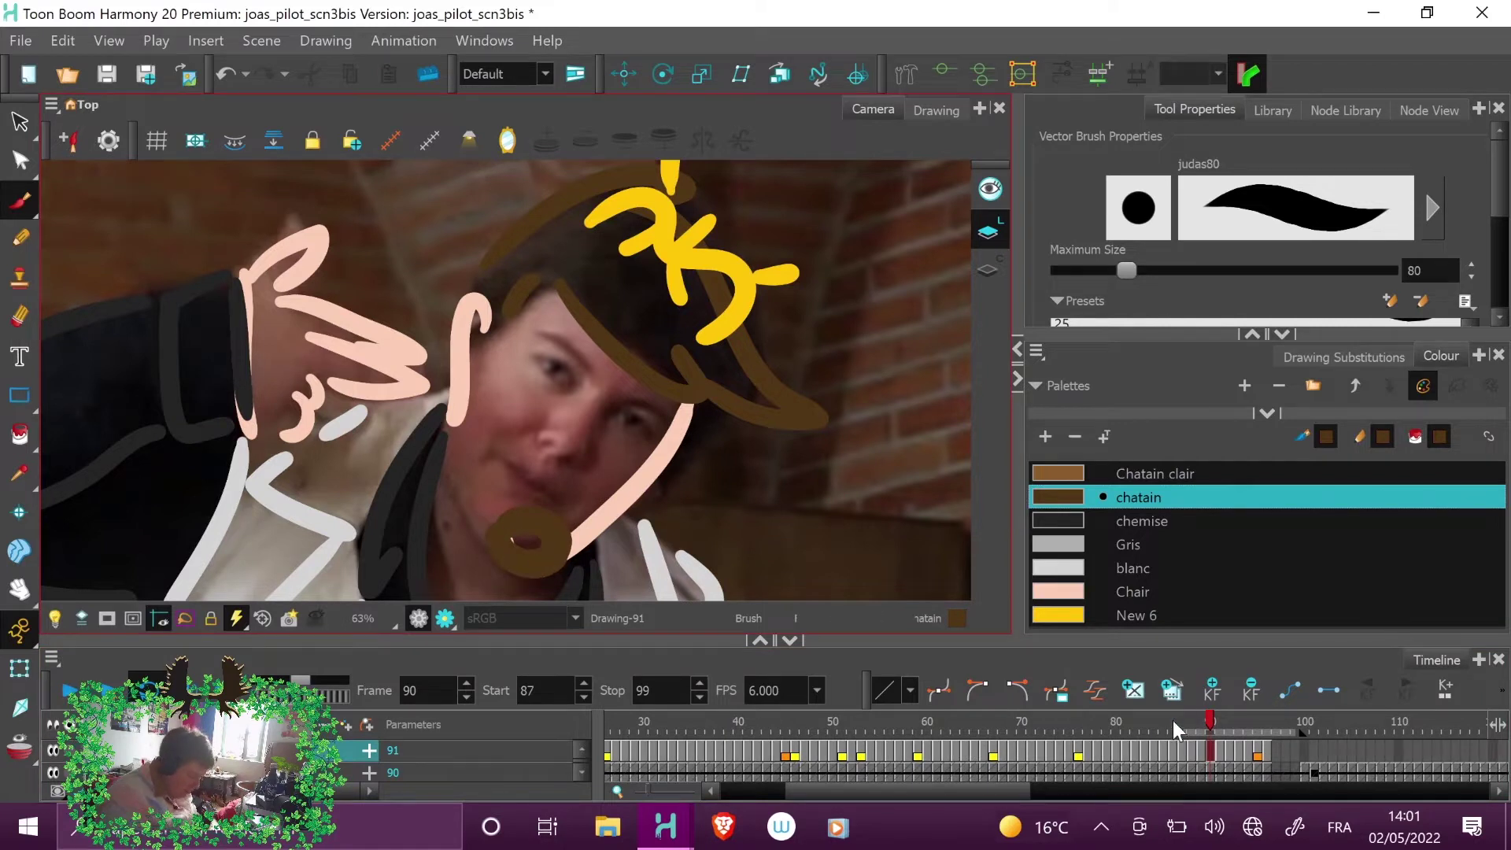
# - Paint the chatain goatee on the character's chin at frames 91 and 92
pyautogui.click(1218, 727)
pyautogui.moveTo(468, 494)
pyautogui.mouseDown()
pyautogui.moveTo(540, 465)
pyautogui.moveTo(570, 516)
pyautogui.moveTo(555, 538)
pyautogui.moveTo(474, 506)
pyautogui.moveTo(519, 549)
pyautogui.moveTo(574, 535)
pyautogui.mouseUp()
pyautogui.click(1228, 727)
pyautogui.moveTo(473, 494)
pyautogui.mouseDown()
pyautogui.moveTo(517, 539)
pyautogui.moveTo(456, 506)
pyautogui.moveTo(526, 554)
pyautogui.mouseUp()
# - Paint the chatain goatee on the character's chin at frames 93 and 94
pyautogui.click(1238, 727)
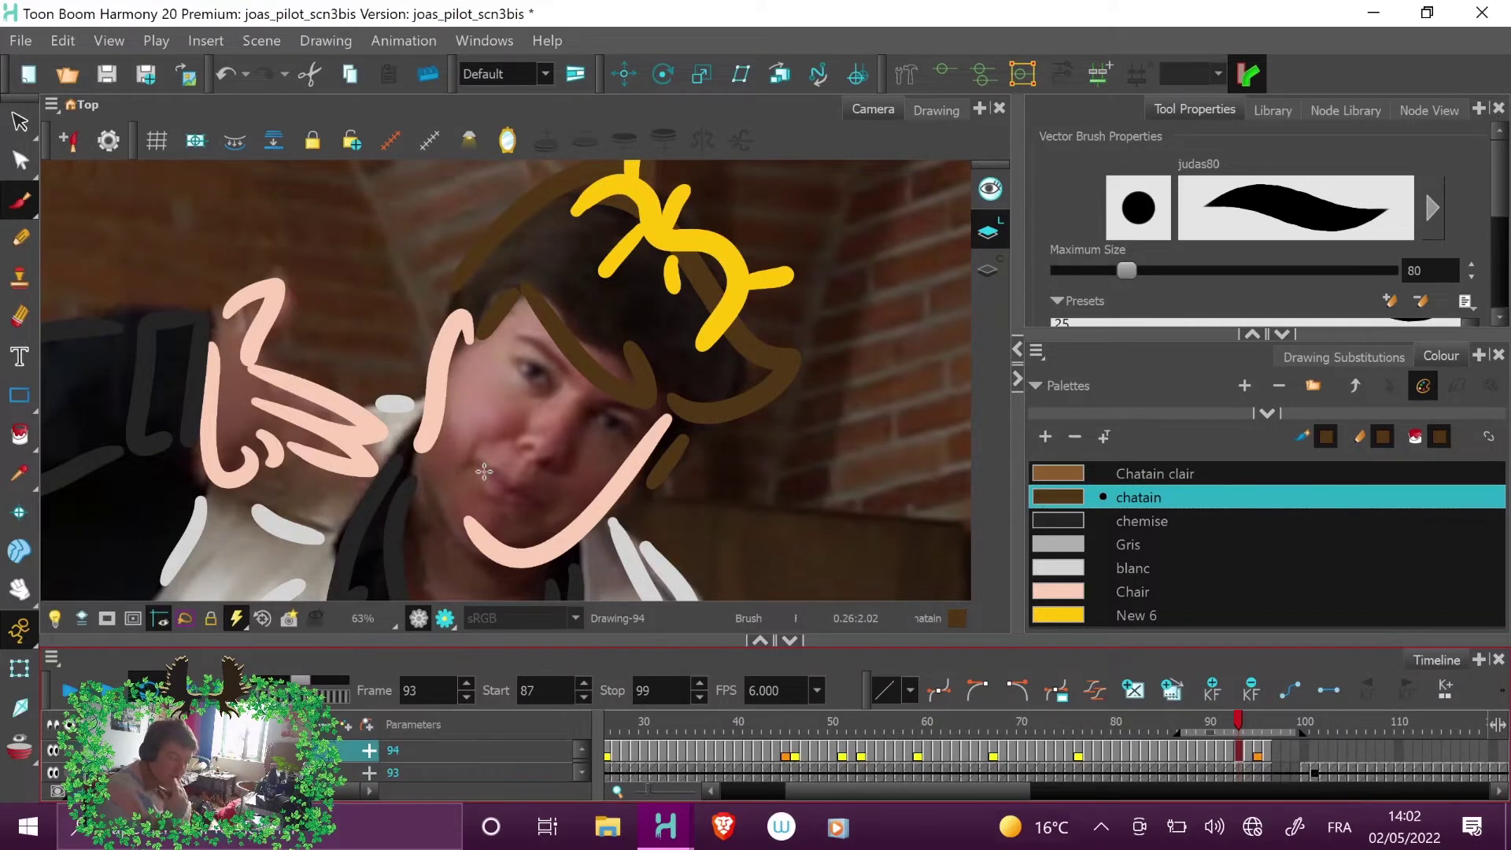
pyautogui.moveTo(464, 516)
pyautogui.mouseDown()
pyautogui.moveTo(504, 523)
pyautogui.moveTo(506, 543)
pyautogui.moveTo(459, 504)
pyautogui.moveTo(523, 555)
pyautogui.mouseUp()
pyautogui.click(1249, 728)
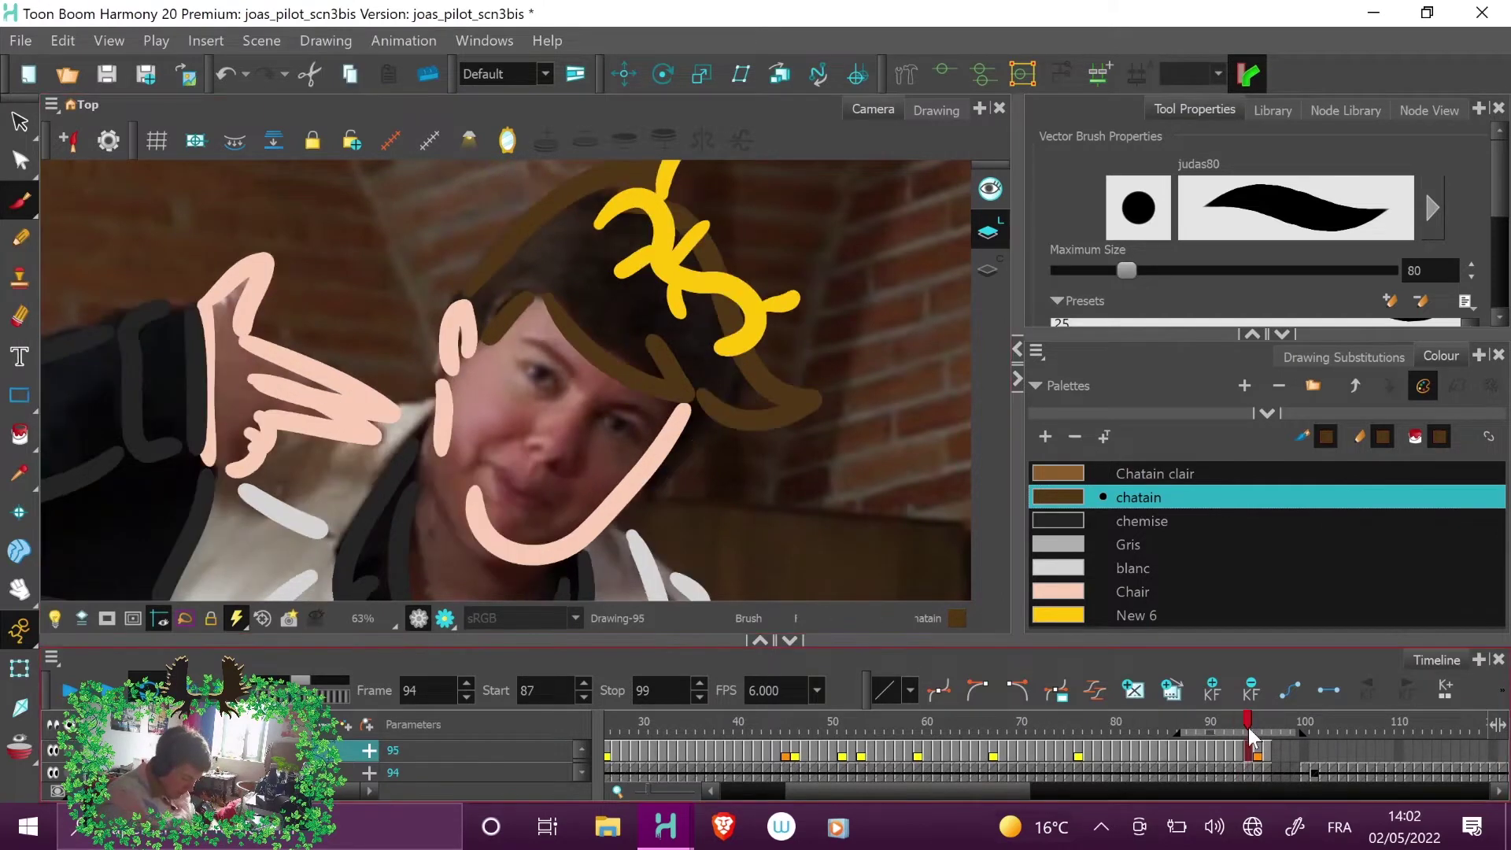
pyautogui.moveTo(472, 504)
pyautogui.mouseDown()
pyautogui.moveTo(509, 518)
pyautogui.moveTo(509, 535)
pyautogui.moveTo(472, 498)
pyautogui.moveTo(513, 553)
pyautogui.mouseUp()
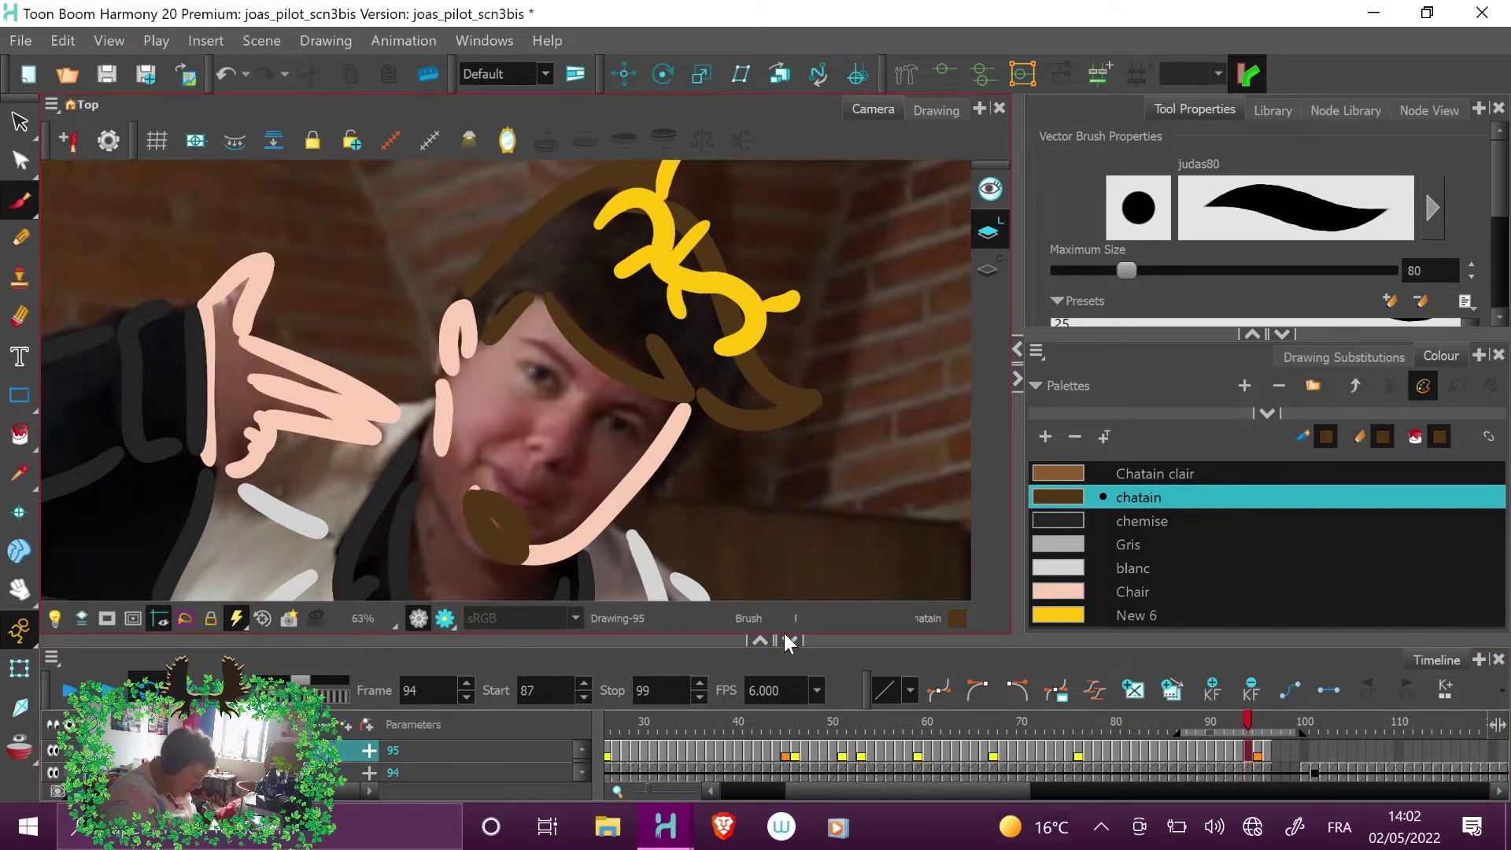
# - Paint a chatain moustache joined to a goatee around the mouth at frames 95 and 96
pyautogui.click(1257, 726)
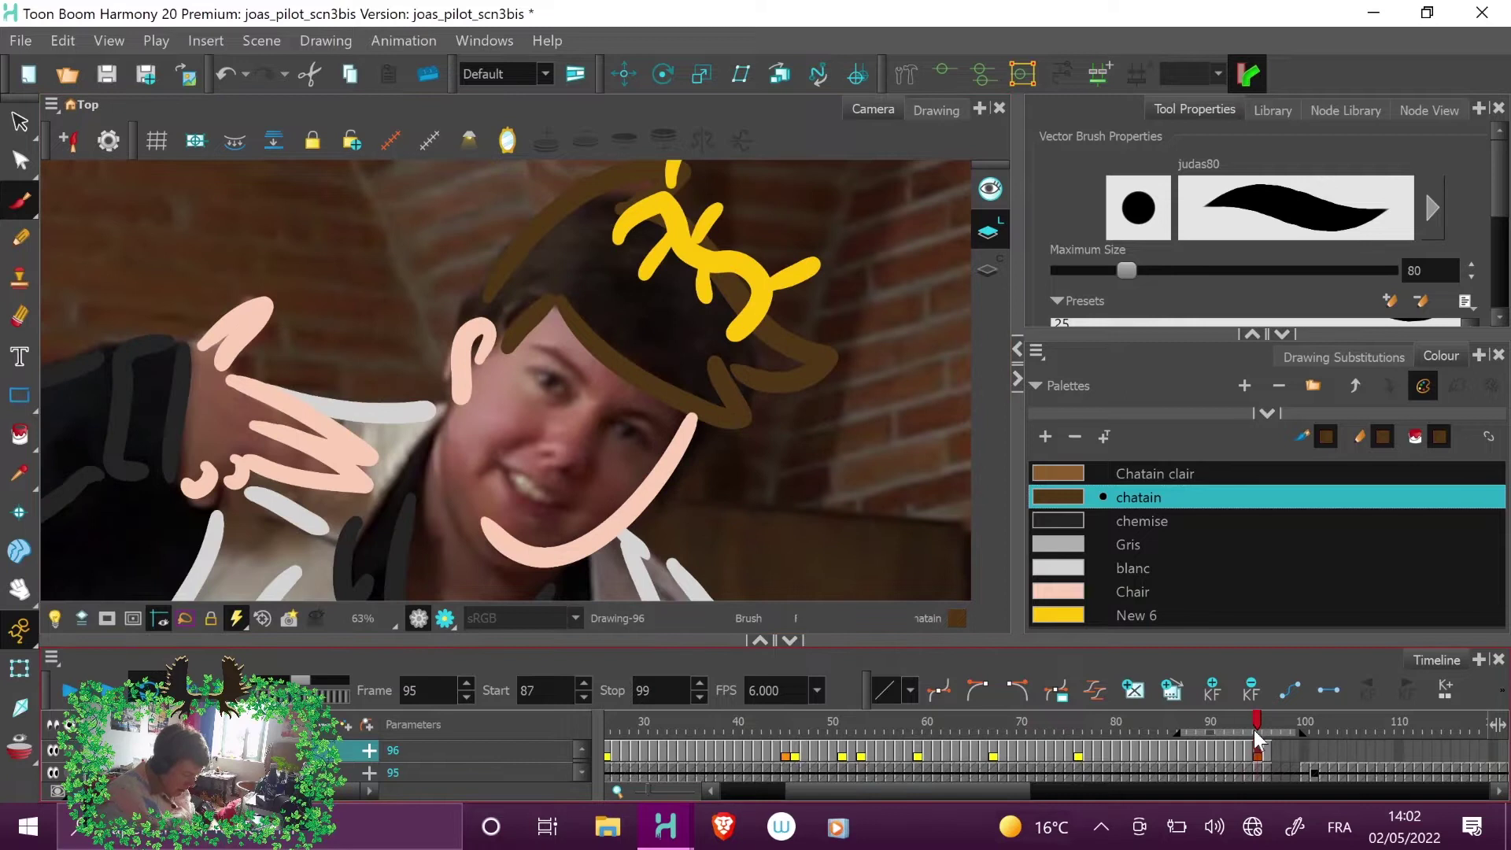
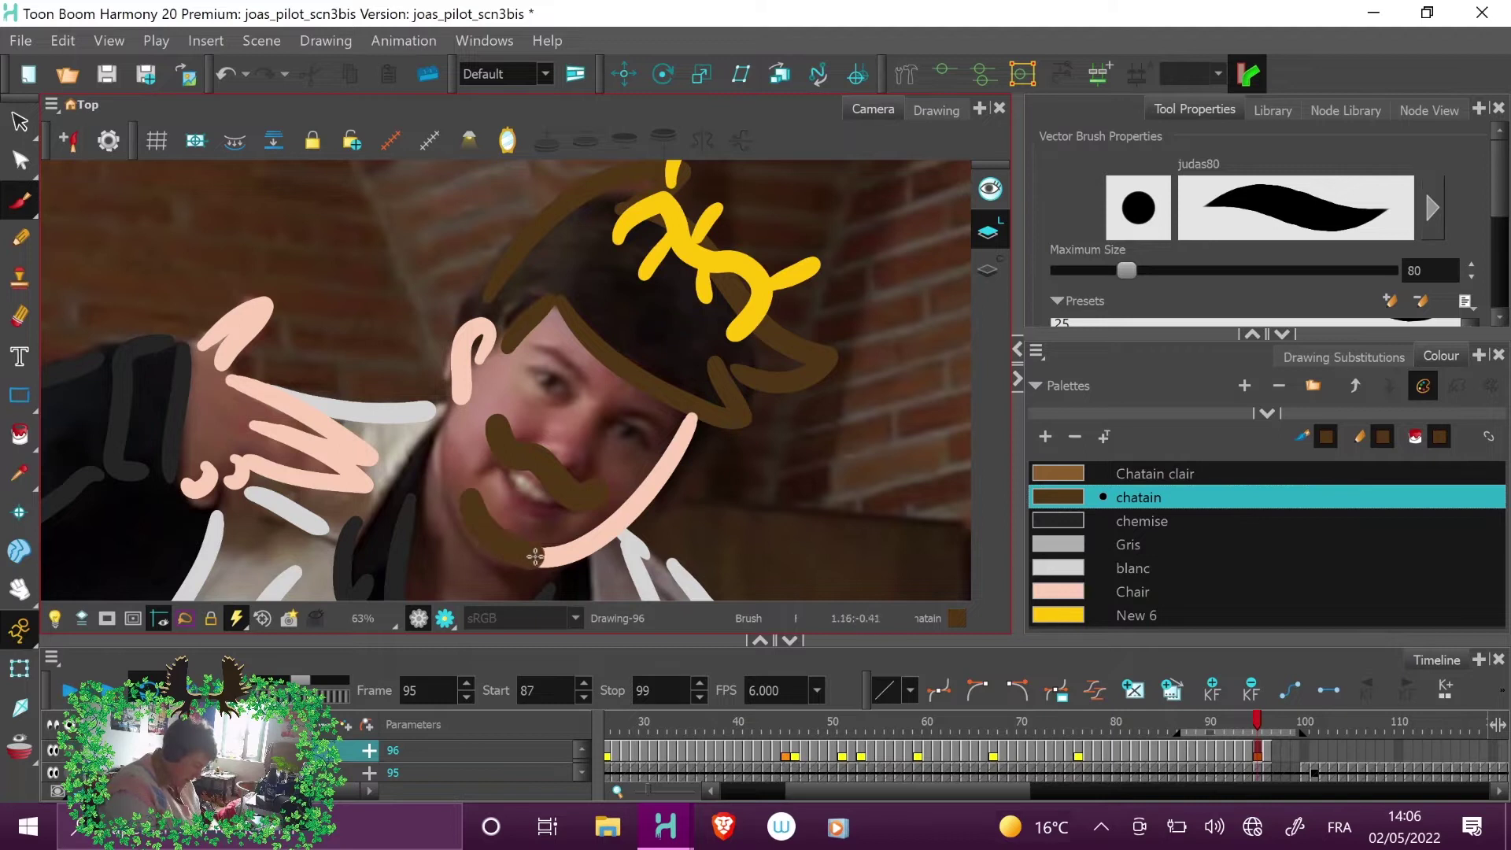
pyautogui.moveTo(500, 467); pyautogui.dragTo(482, 518)
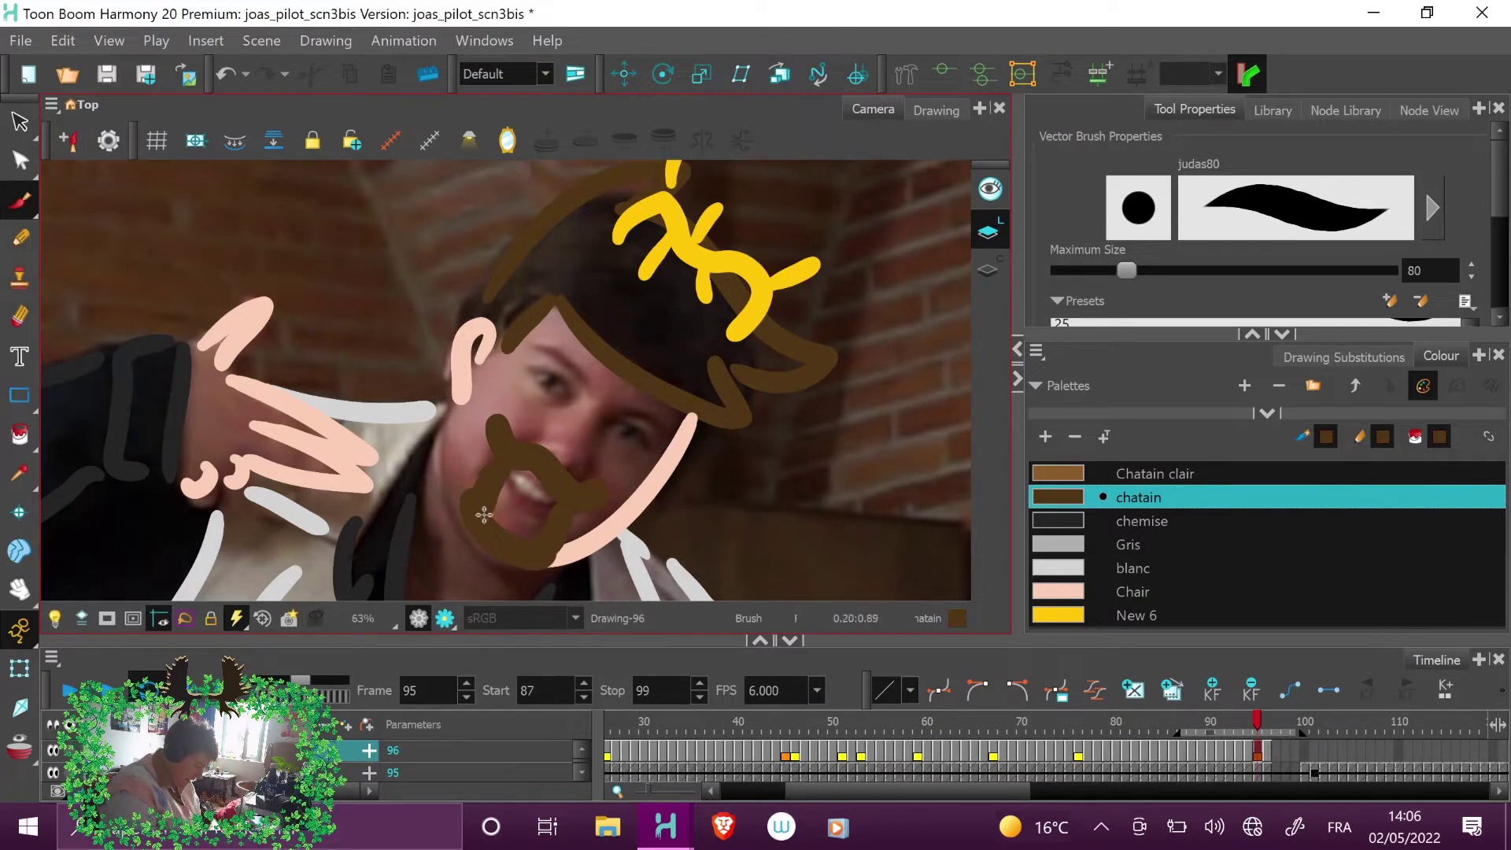
pyautogui.click(1267, 751)
pyautogui.moveTo(513, 417); pyautogui.dragTo(588, 494)
pyautogui.moveTo(495, 504)
pyautogui.mouseDown()
pyautogui.moveTo(525, 541)
pyautogui.moveTo(563, 555)
pyautogui.moveTo(596, 542)
pyautogui.moveTo(582, 512)
pyautogui.moveTo(556, 540)
pyautogui.mouseUp()
pyautogui.moveTo(528, 463); pyautogui.dragTo(511, 523)
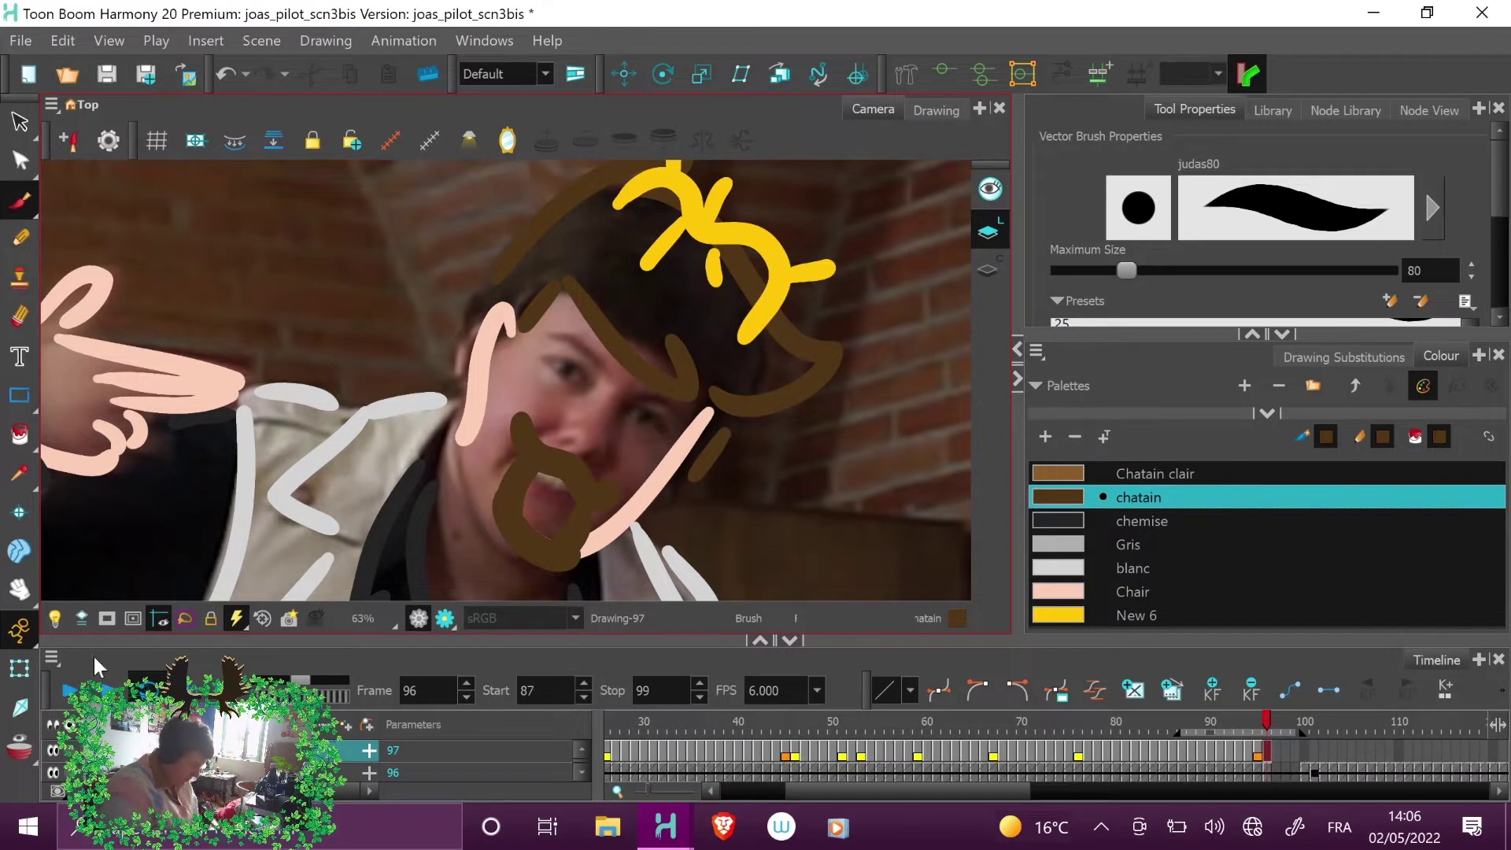
# - Turn on the light table to view the frame 96 drawing over a faded reference video
pyautogui.click(54, 618)
pyautogui.click(54, 617)
pyautogui.click(55, 618)
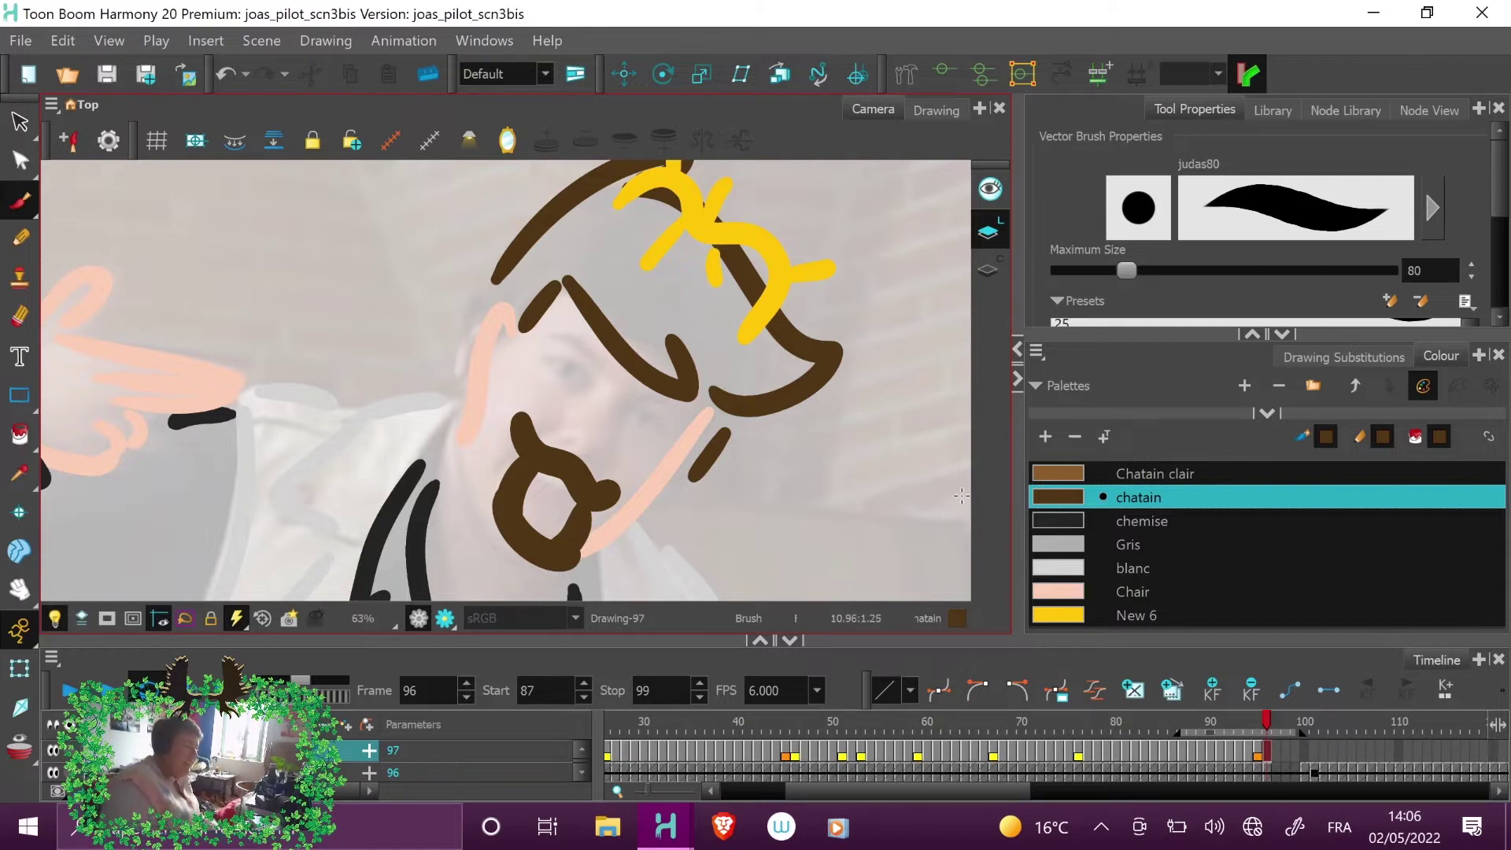
# - Mark frame 95 of the drawing layer with a red frame marker
pyautogui.click(1258, 724)
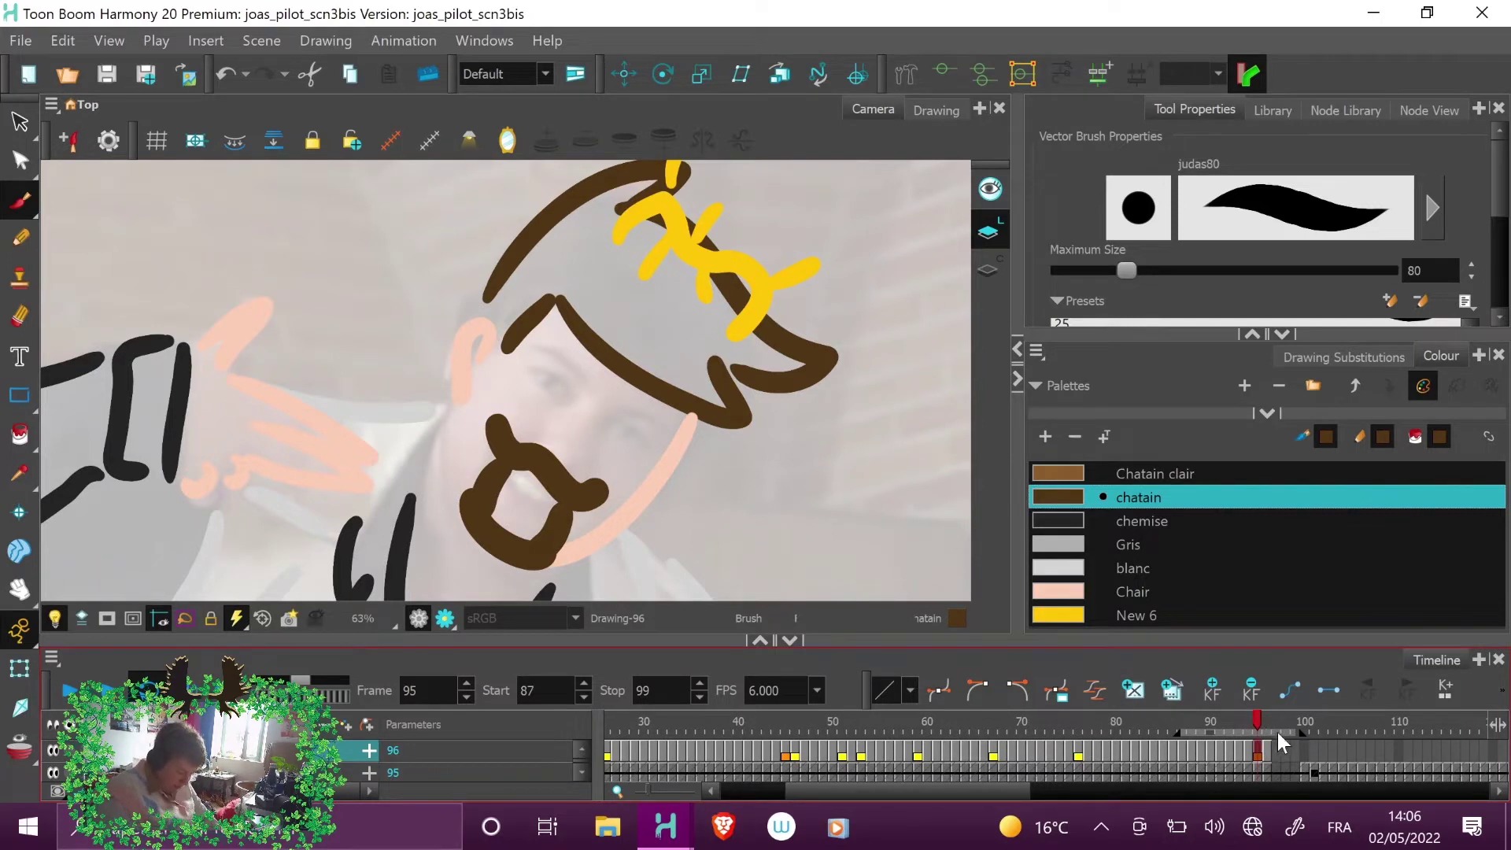
pyautogui.moveTo(1253, 726)
pyautogui.mouseDown()
pyautogui.moveTo(1168, 728)
pyautogui.moveTo(1257, 749)
pyautogui.mouseUp()
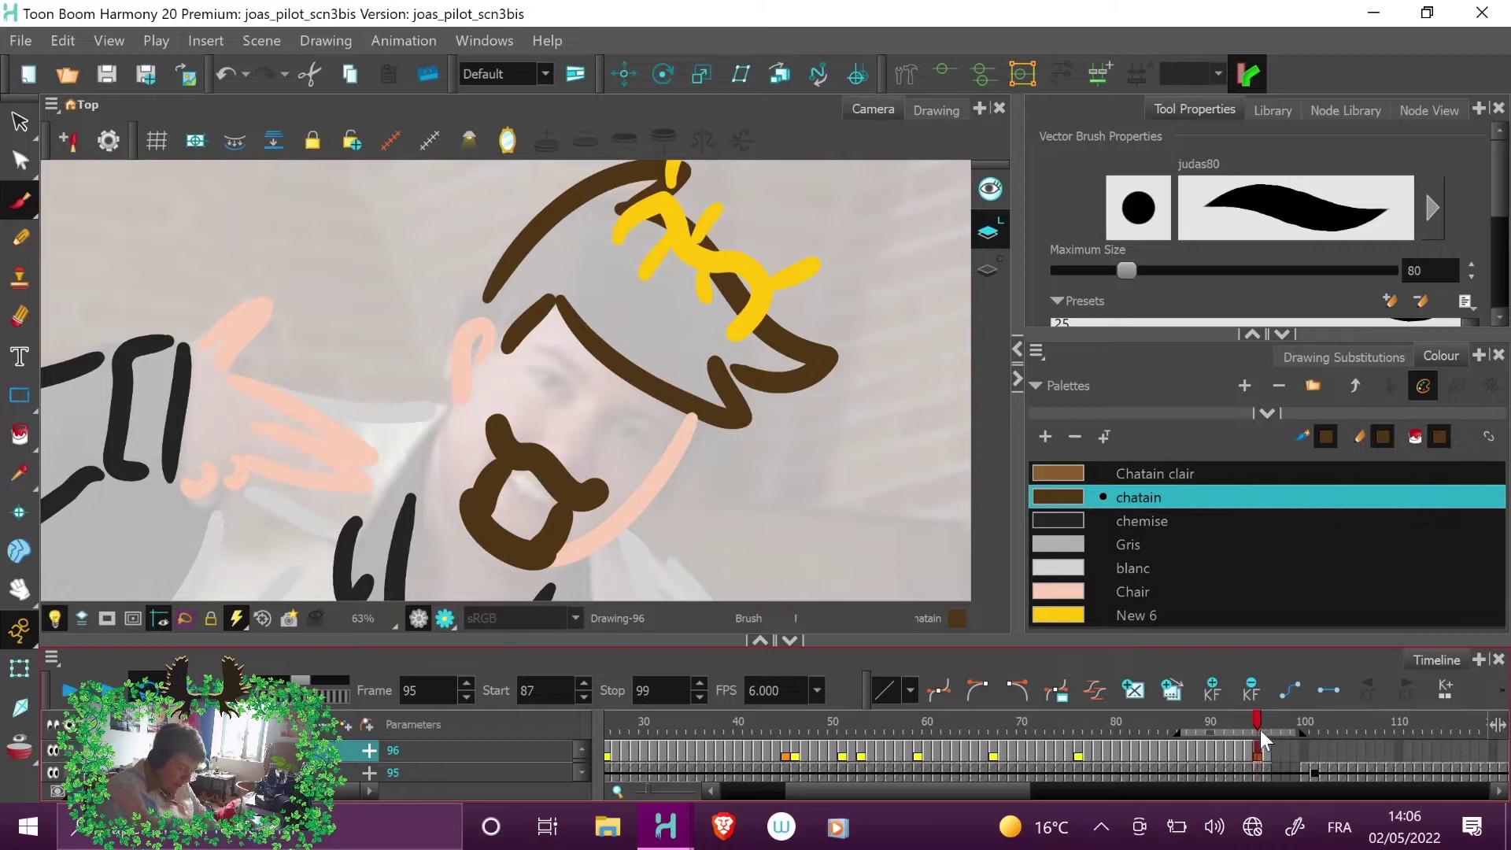
pyautogui.rightClick(1259, 744)
pyautogui.moveTo(1272, 136)
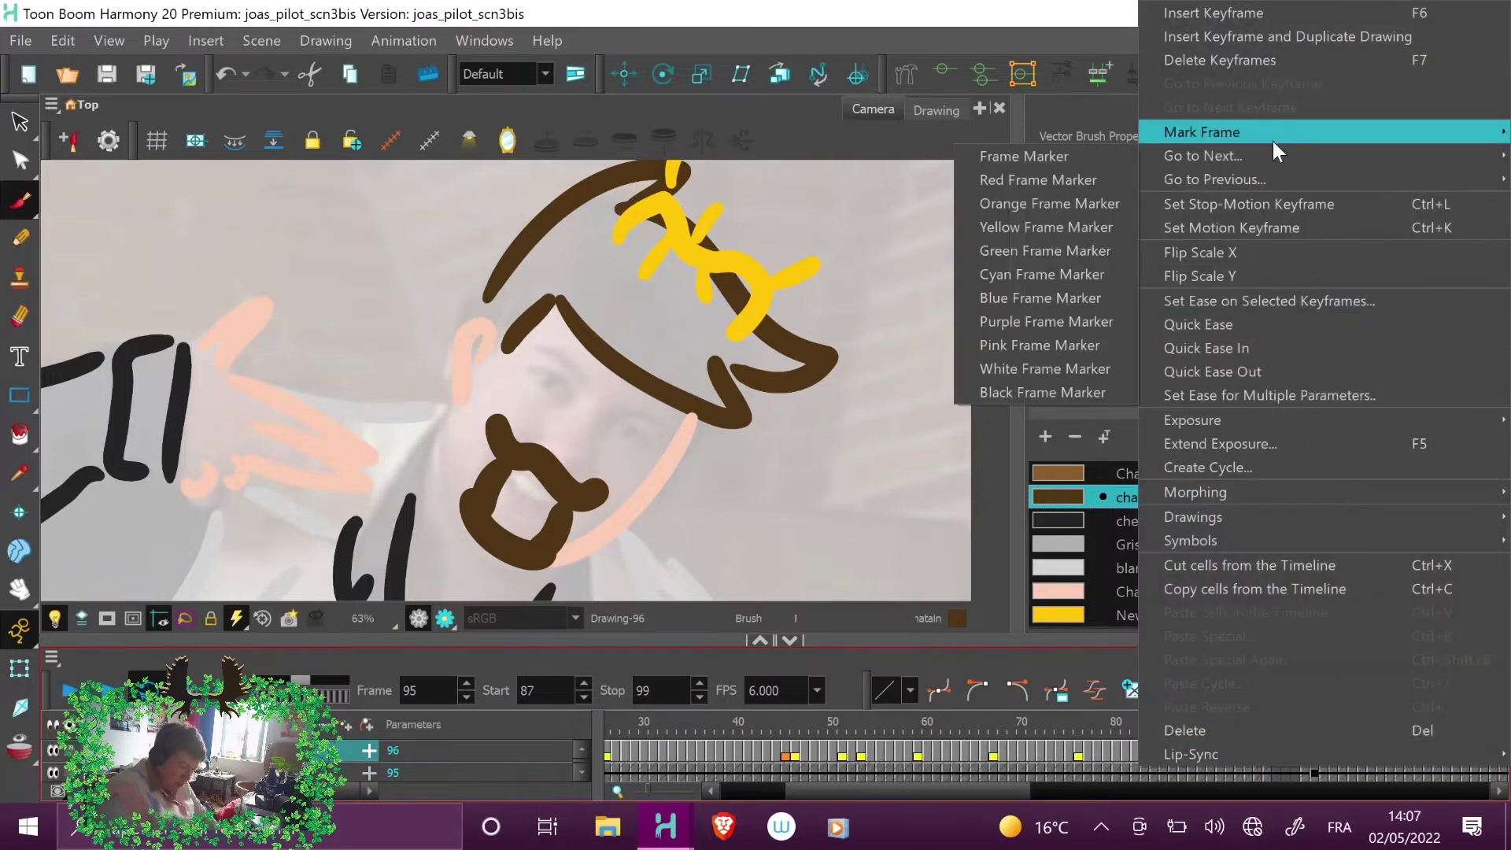
pyautogui.click(1096, 179)
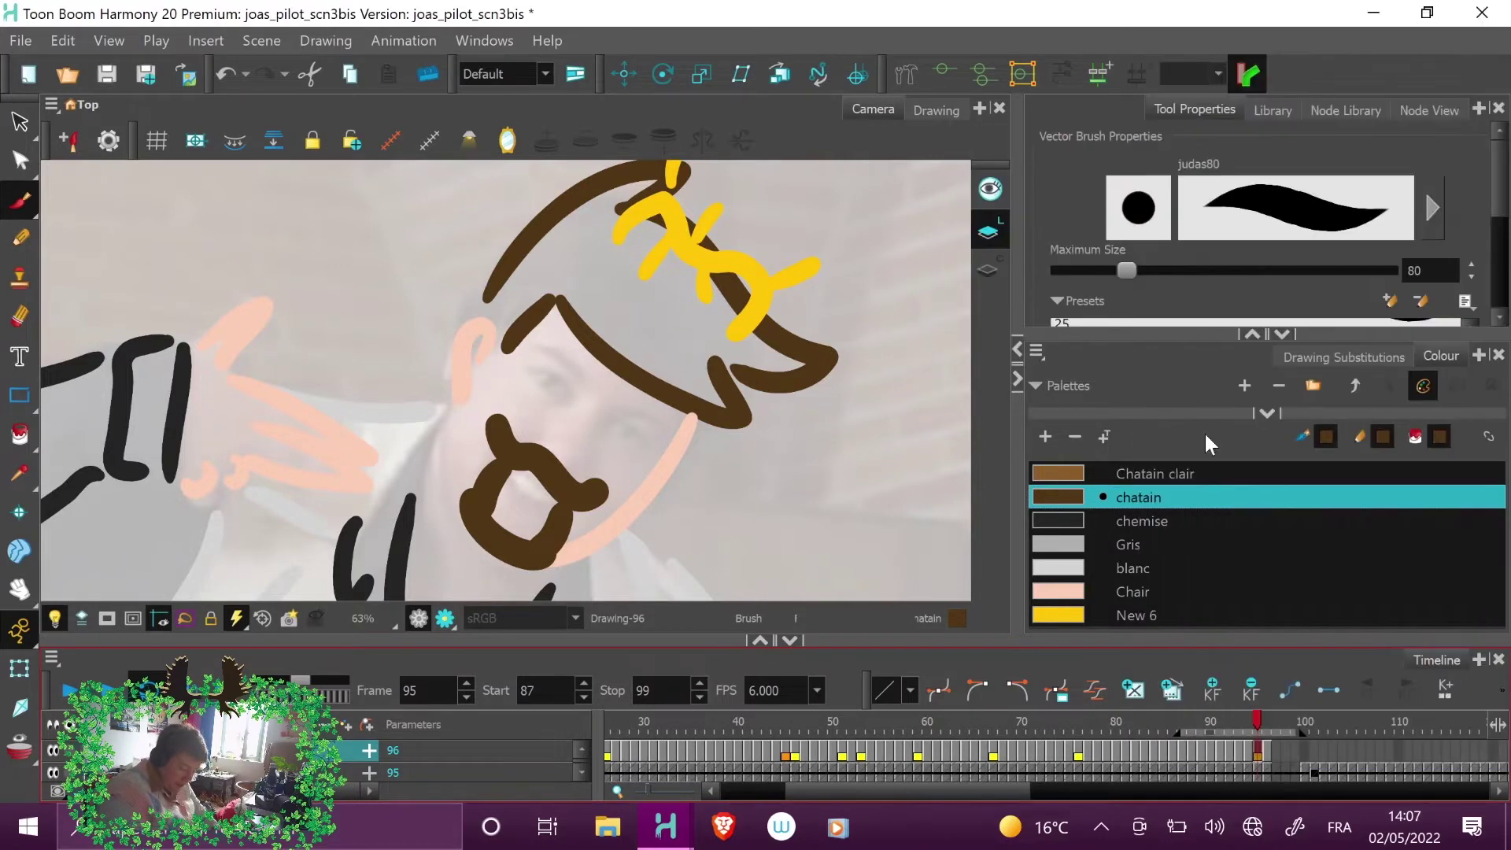
# - Select the chemise colour and try the judas150 brush over the character's eye at frame 95, undoing the test dab
pyautogui.click(1267, 729)
pyautogui.moveTo(1277, 725); pyautogui.dragTo(1397, 735)
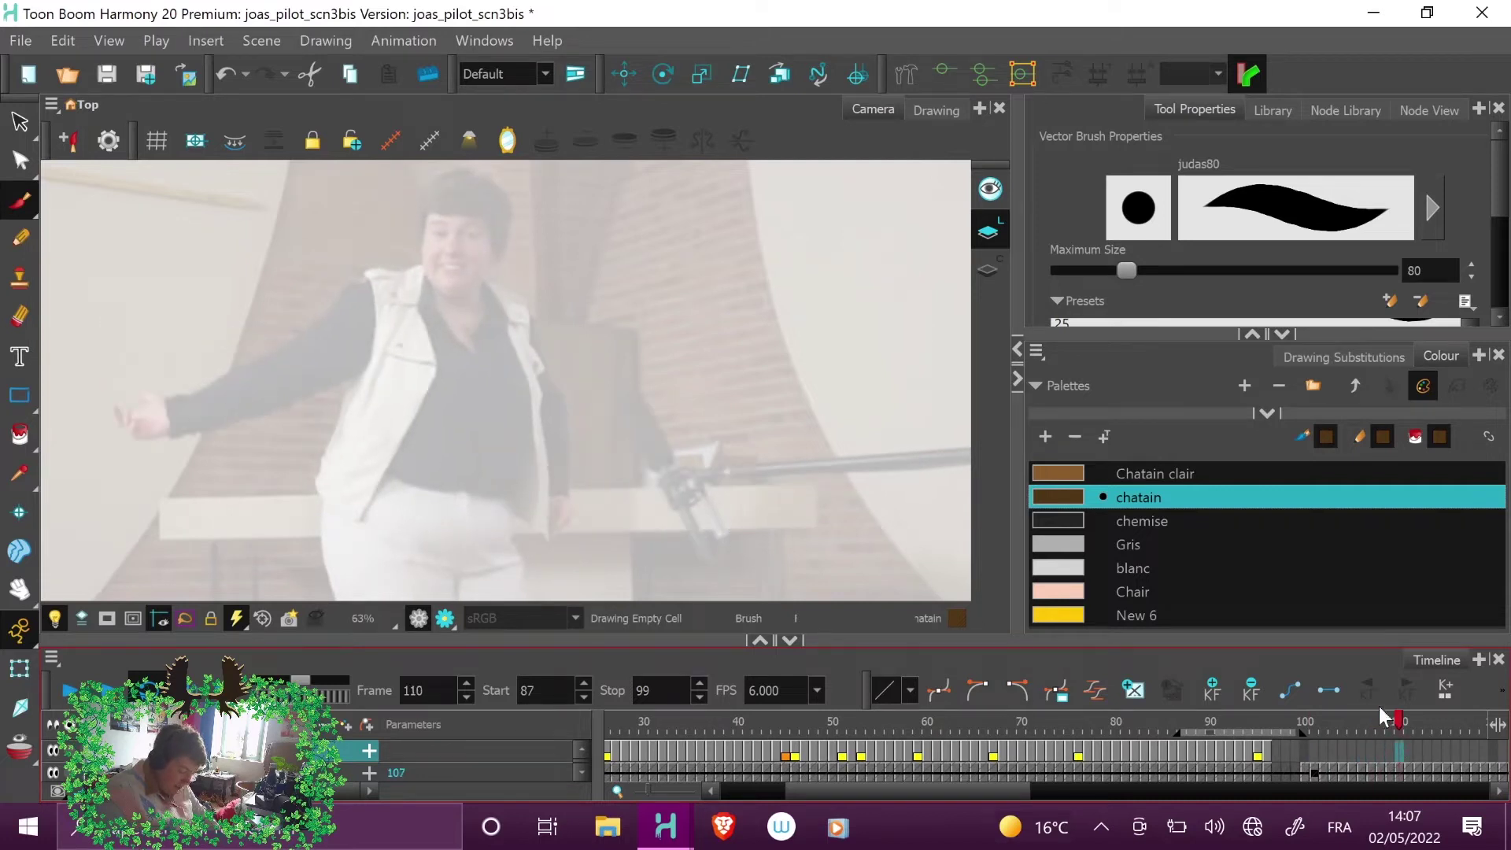
pyautogui.click(1303, 729)
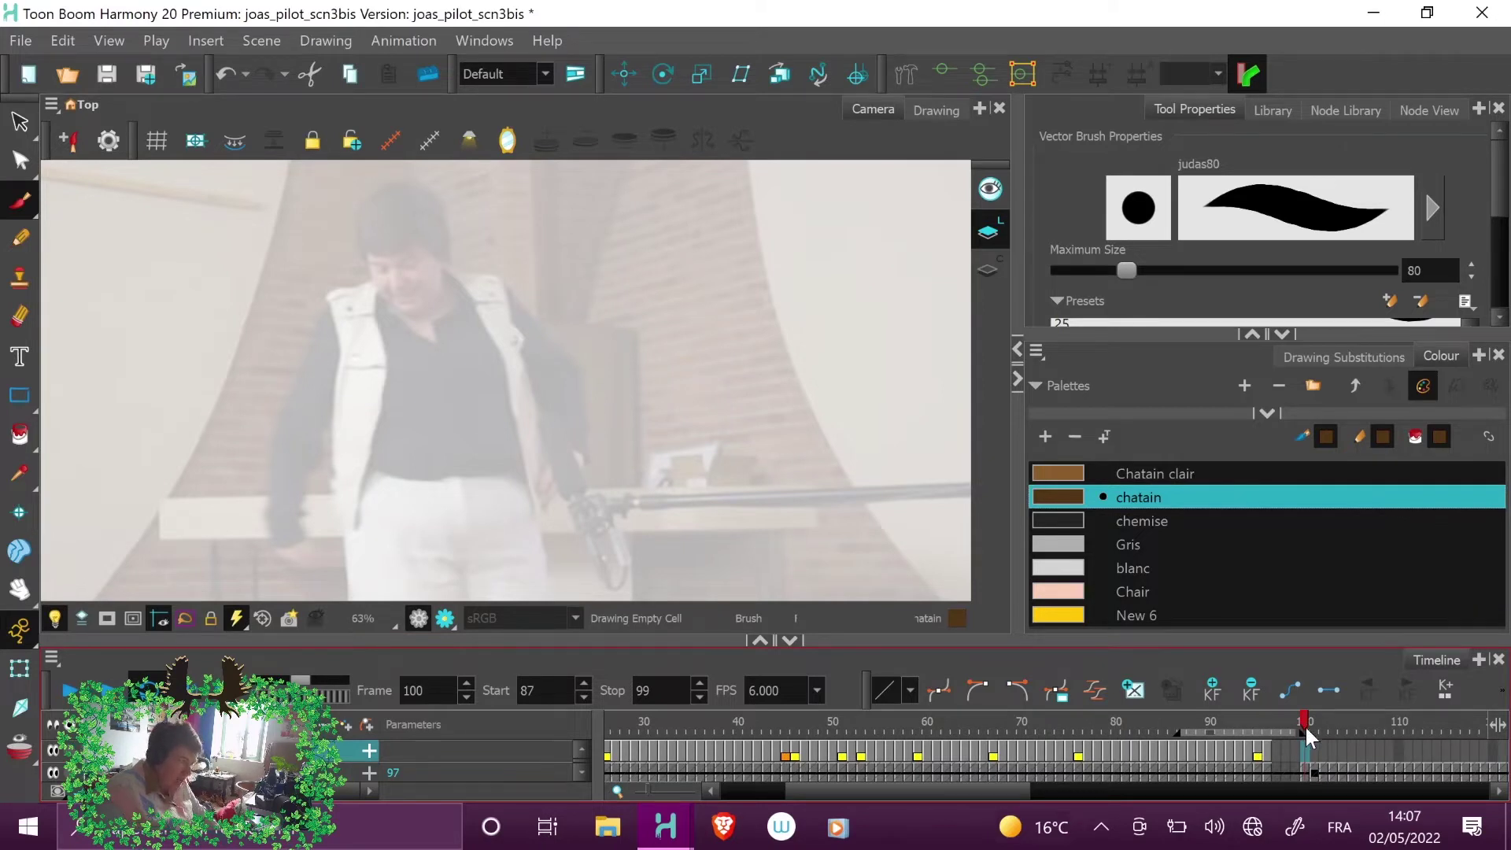
pyautogui.click(1262, 728)
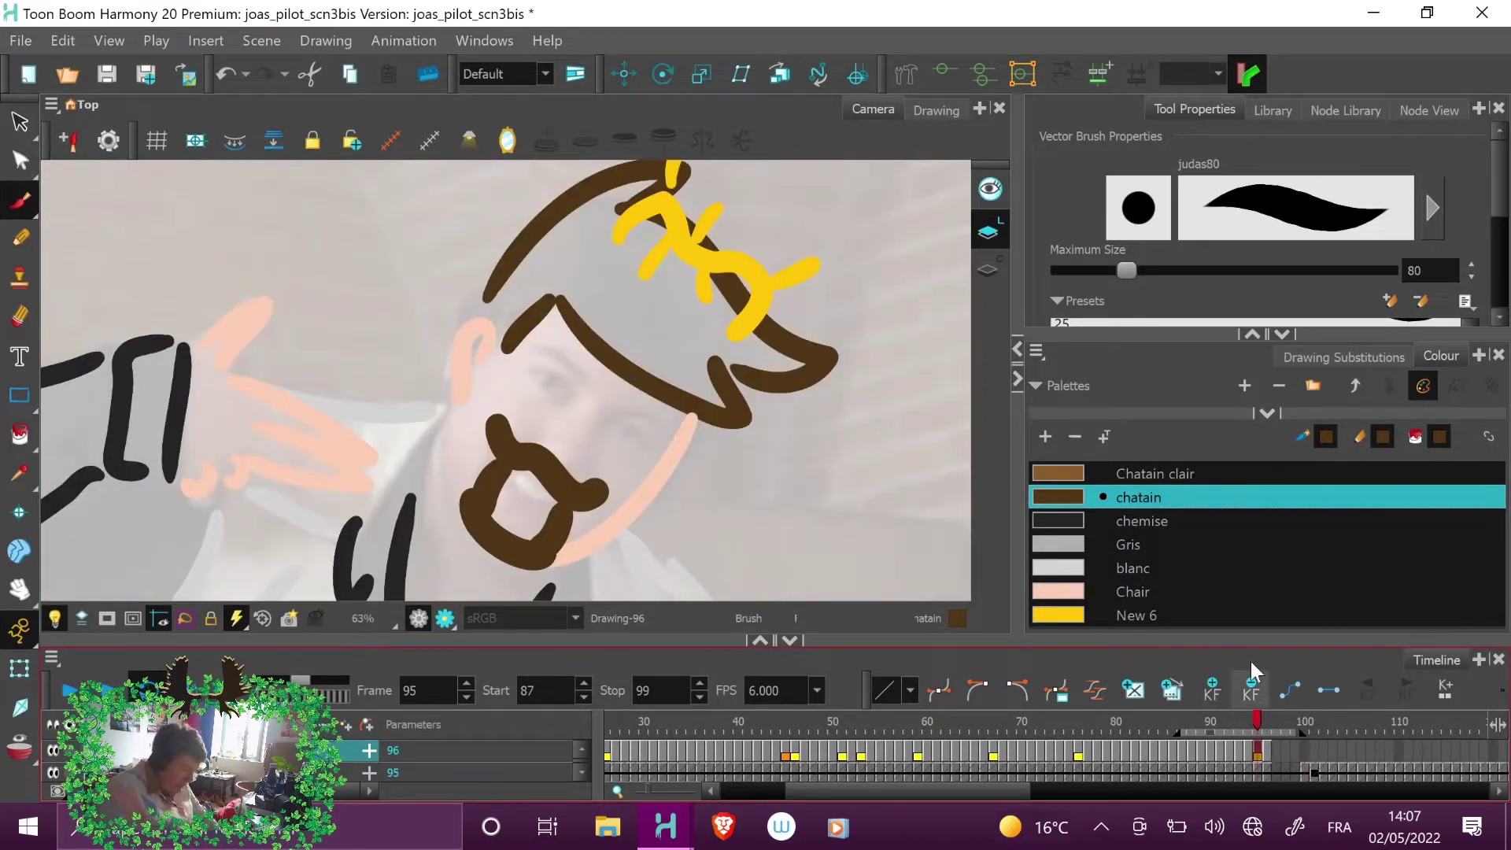
pyautogui.click(1141, 519)
pyautogui.scroll(-5, 1440, 283)
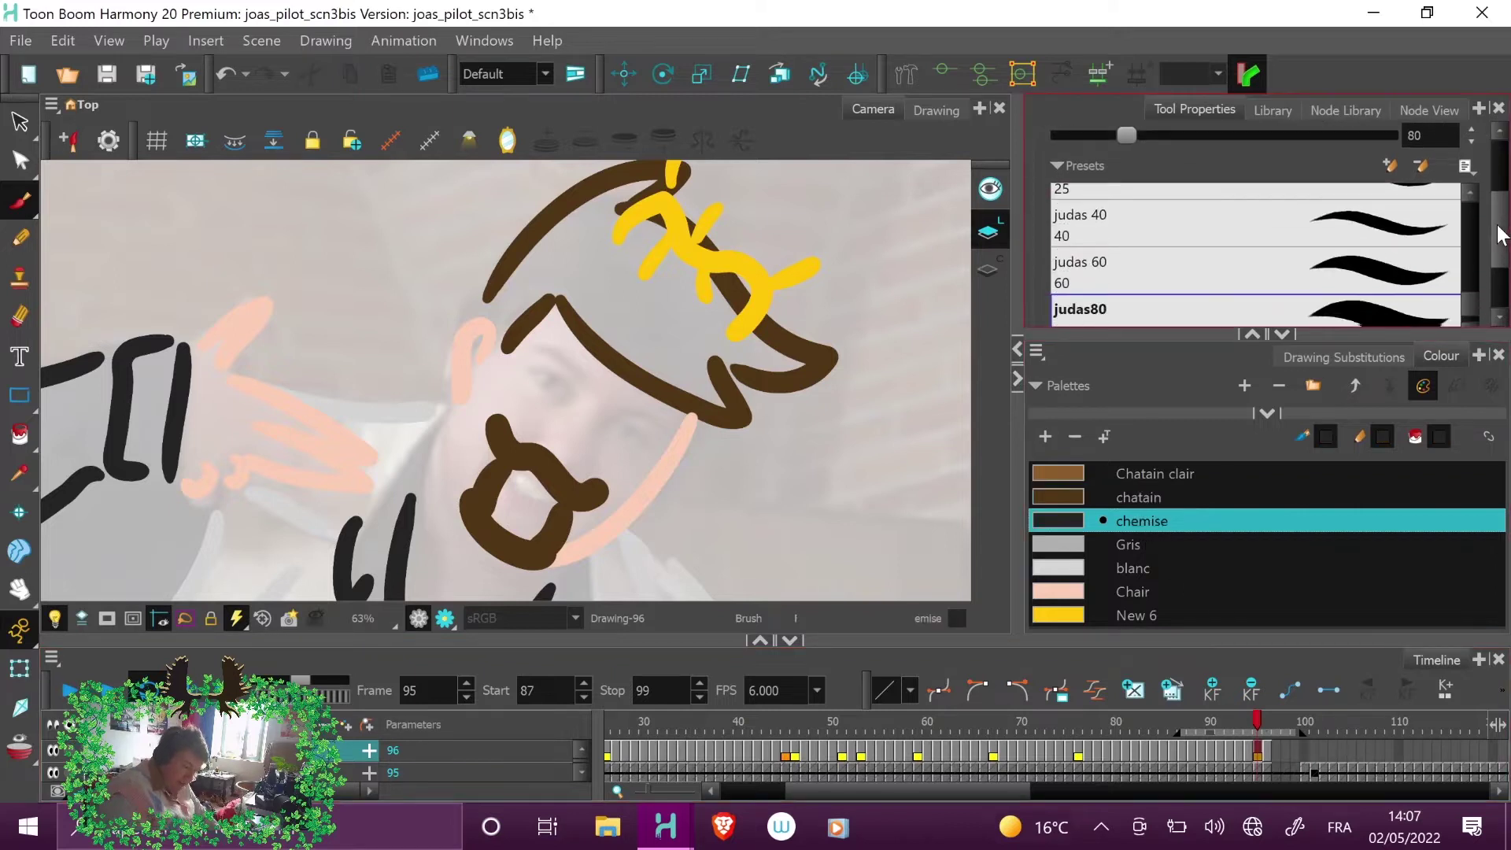
pyautogui.scroll(-2, 1416, 299)
pyautogui.click(1412, 240)
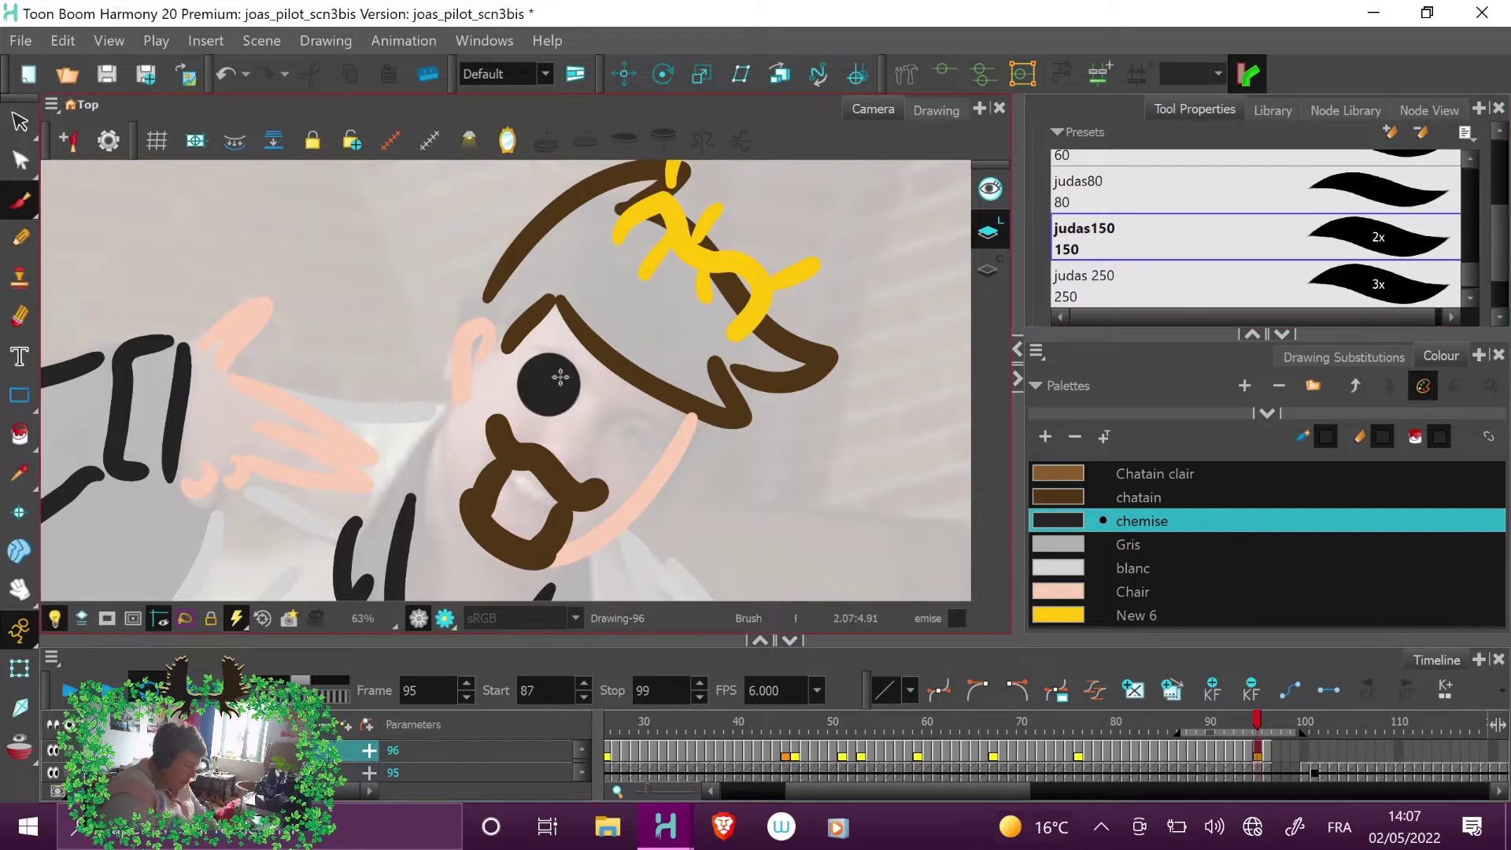
pyautogui.hotkey('ctrl', 'z')
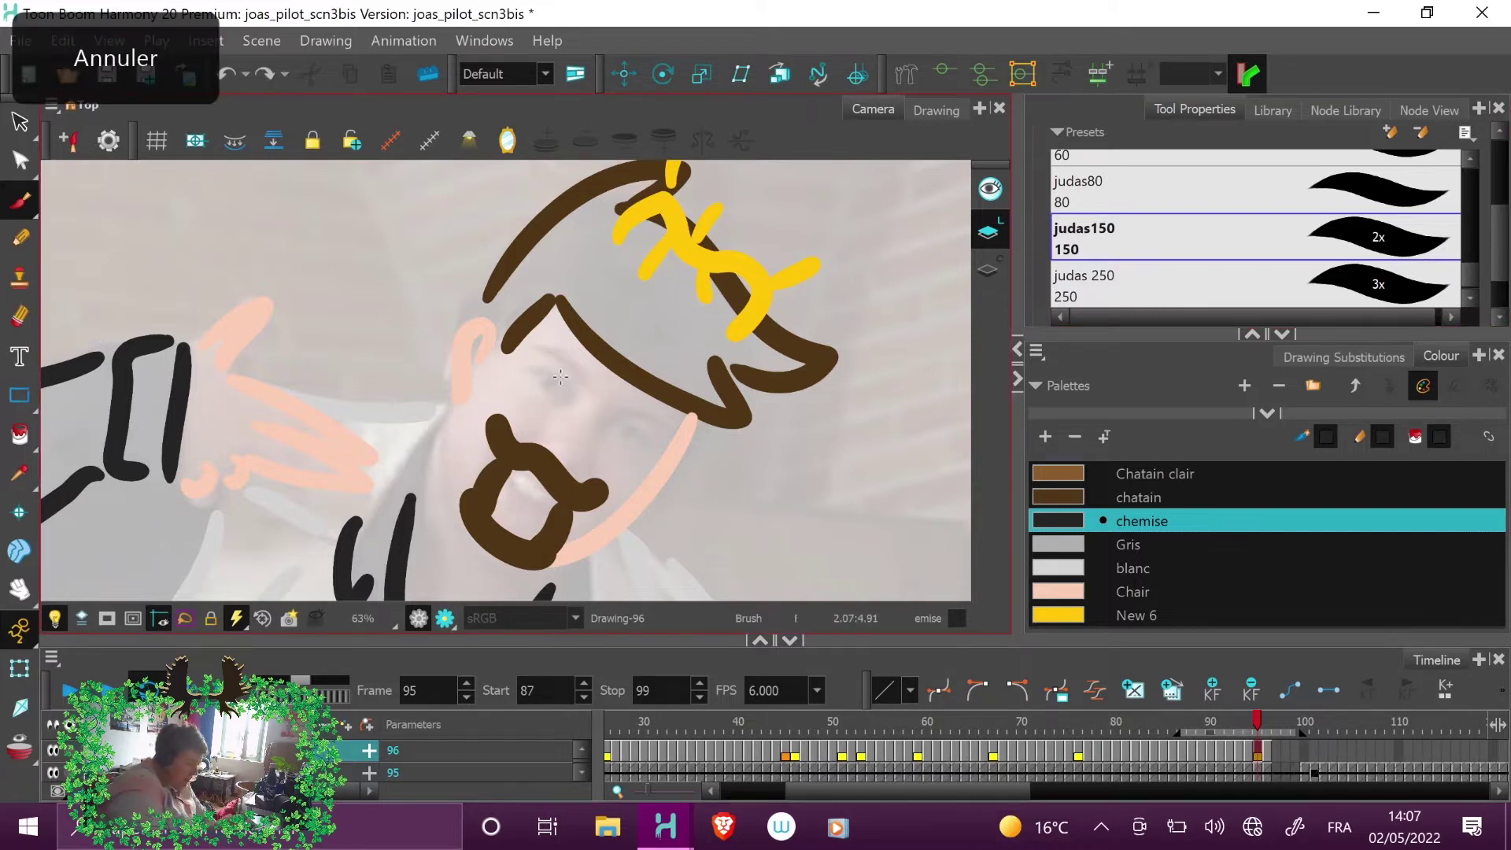
# - Paint two filled chemise sunglass lenses over the character's eyes at frames 87 and 88 with the judas 40 brush
pyautogui.click(1181, 724)
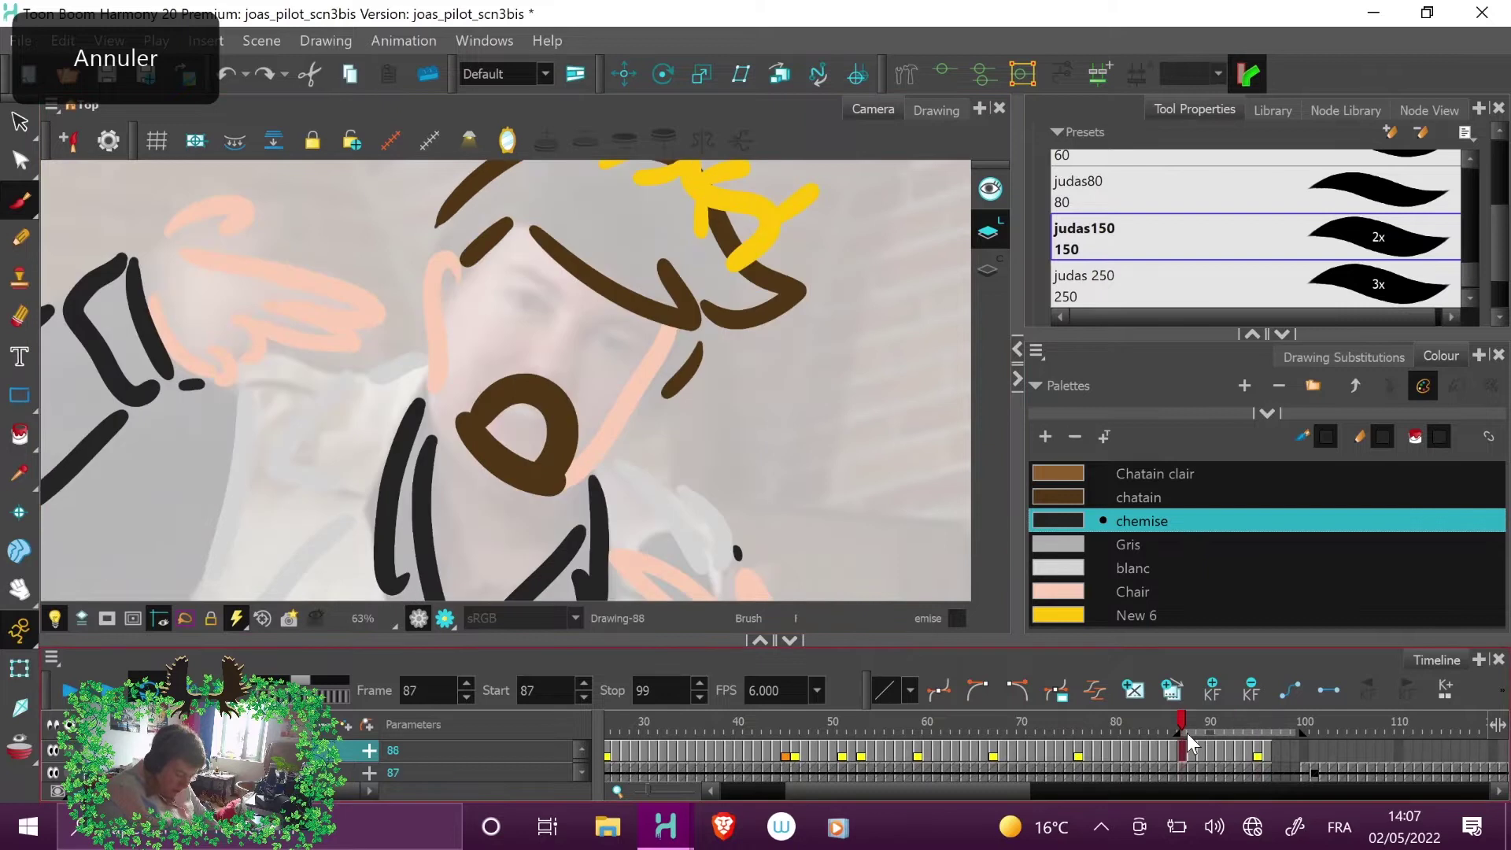
pyautogui.click(1455, 174)
pyautogui.scroll(2, 1455, 177)
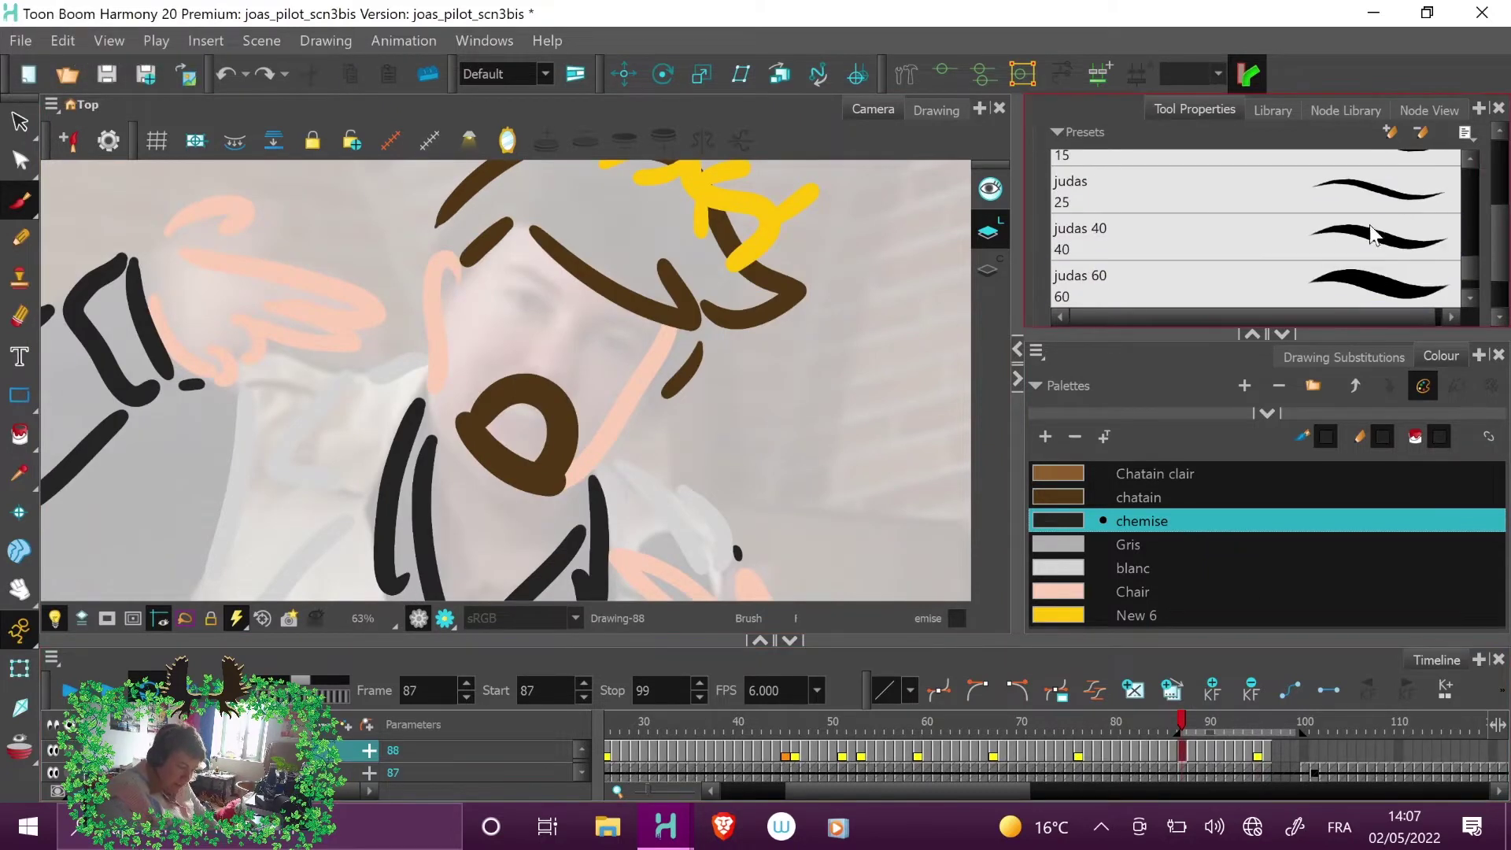
pyautogui.click(1362, 240)
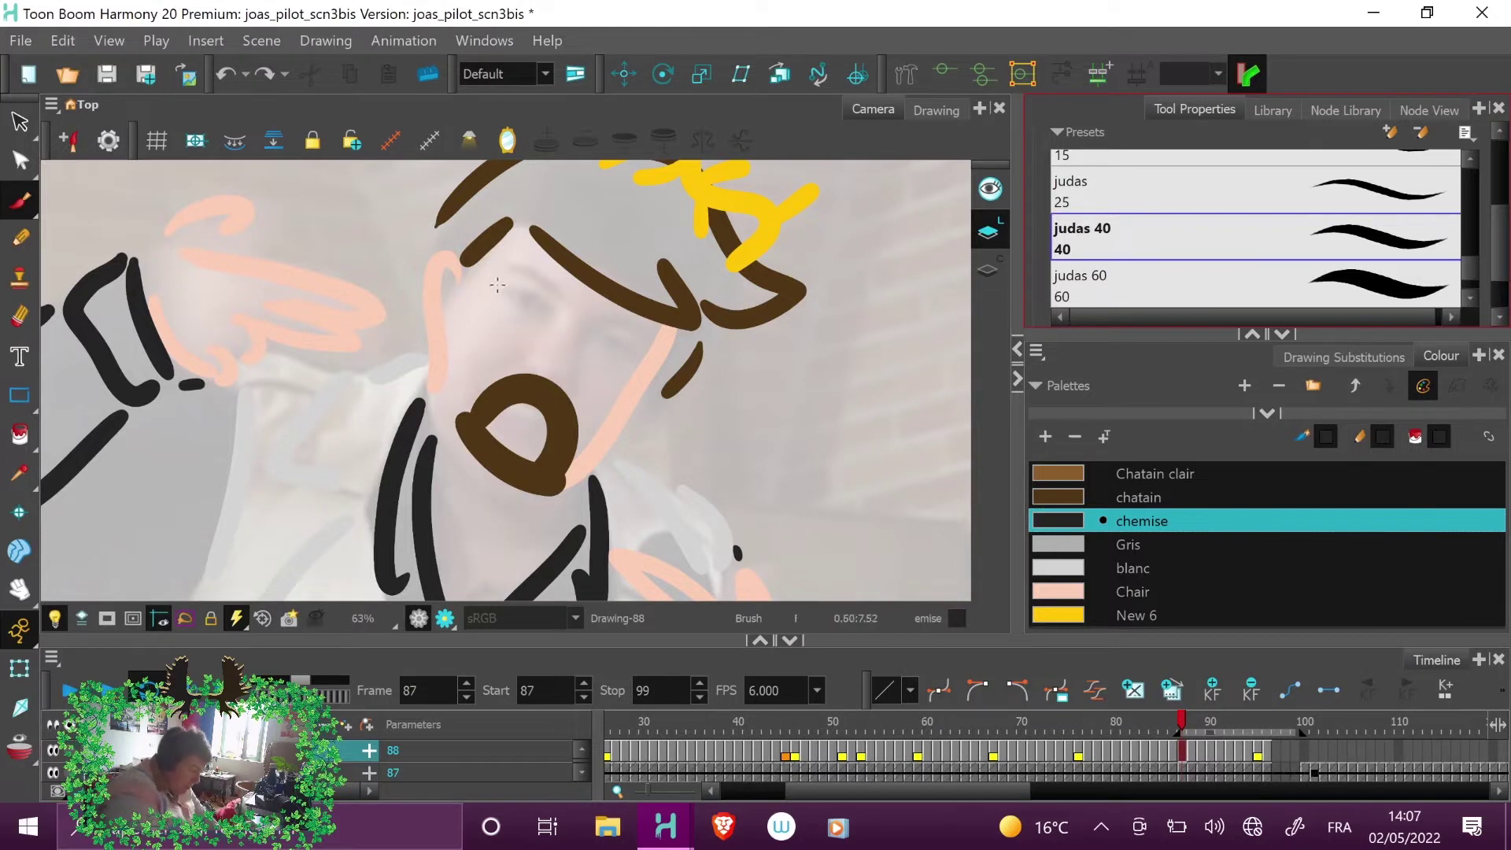
pyautogui.moveTo(494, 271)
pyautogui.mouseDown()
pyautogui.moveTo(557, 304)
pyautogui.moveTo(500, 277)
pyautogui.moveTo(506, 307)
pyautogui.moveTo(529, 319)
pyautogui.moveTo(550, 310)
pyautogui.moveTo(539, 296)
pyautogui.moveTo(501, 288)
pyautogui.moveTo(640, 349)
pyautogui.moveTo(595, 333)
pyautogui.moveTo(617, 366)
pyautogui.moveTo(647, 350)
pyautogui.moveTo(605, 332)
pyautogui.moveTo(613, 354)
pyautogui.moveTo(638, 354)
pyautogui.moveTo(598, 325)
pyautogui.mouseUp()
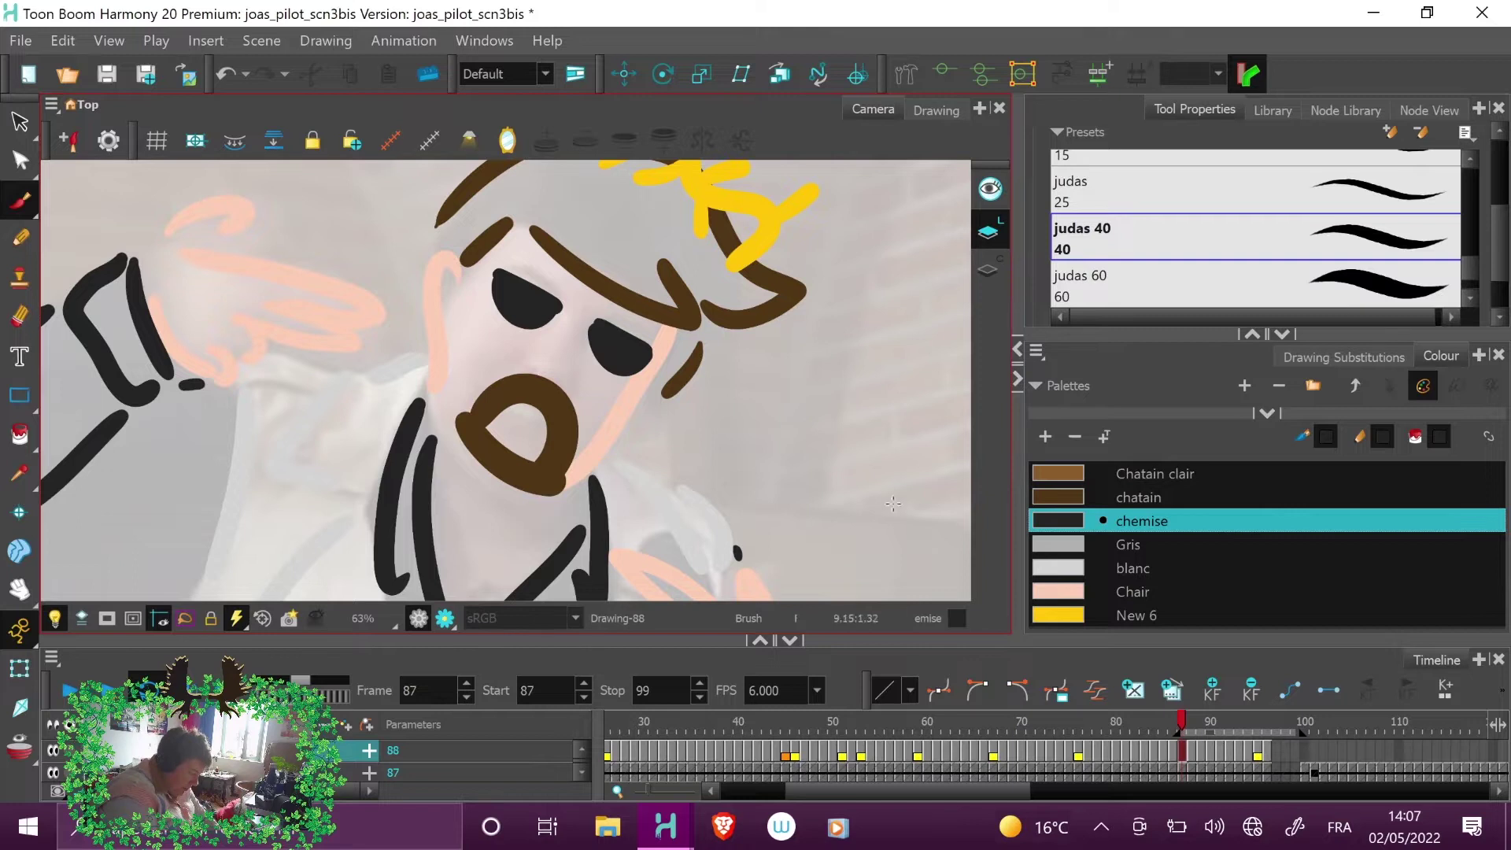
pyautogui.press('.')
pyautogui.moveTo(524, 308)
pyautogui.mouseDown()
pyautogui.moveTo(577, 335)
pyautogui.moveTo(522, 309)
pyautogui.moveTo(527, 352)
pyautogui.moveTo(569, 340)
pyautogui.moveTo(536, 318)
pyautogui.moveTo(552, 353)
pyautogui.moveTo(545, 337)
pyautogui.moveTo(658, 392)
pyautogui.moveTo(634, 405)
pyautogui.moveTo(615, 367)
pyautogui.moveTo(653, 384)
pyautogui.mouseUp()
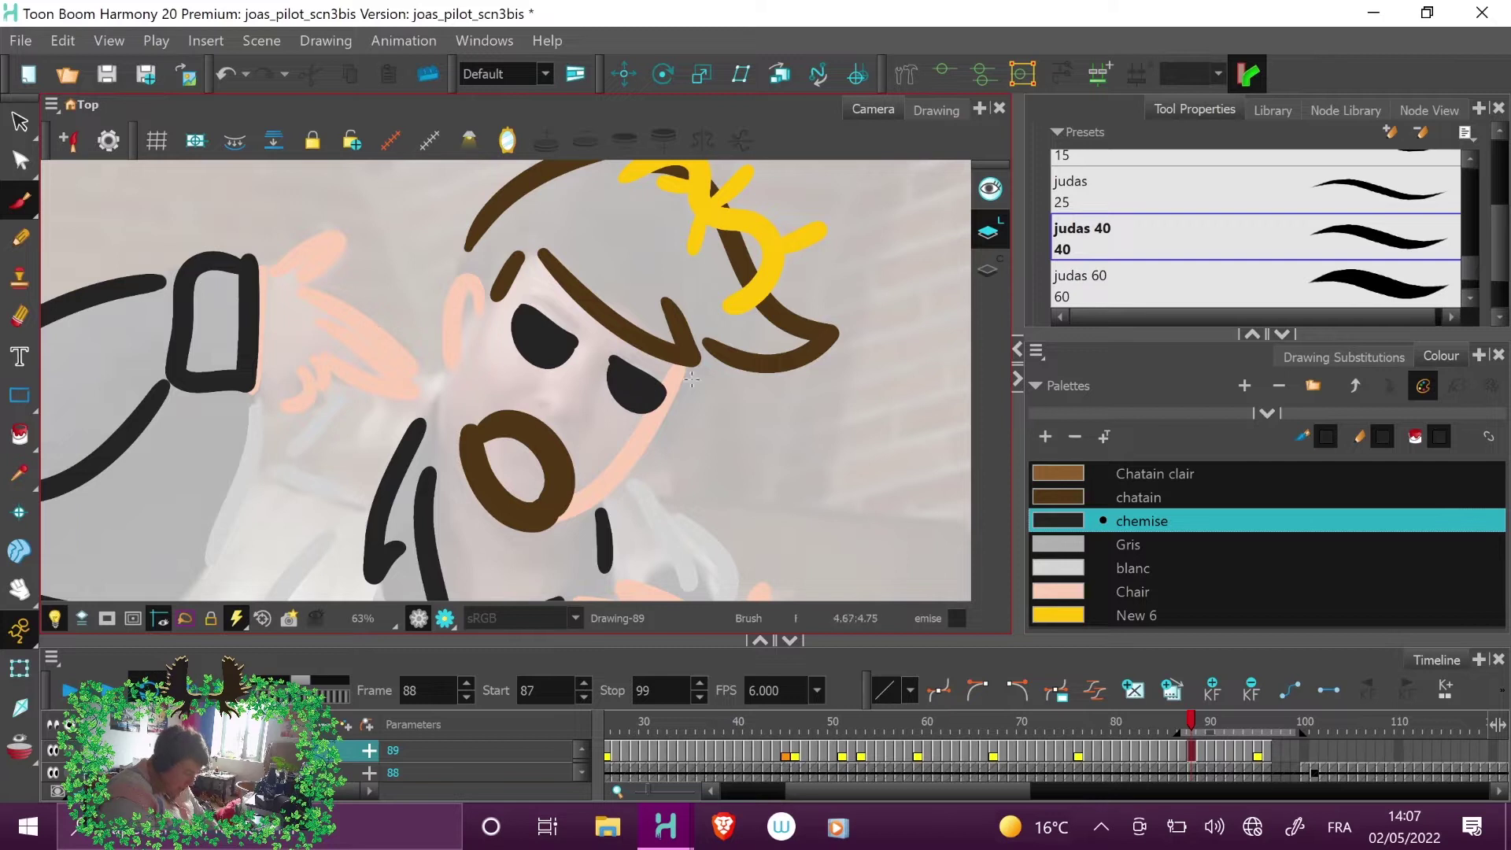
# - Paint the two filled chemise sunglass lenses over the eyes at frames 89 and 90
pyautogui.click(1198, 726)
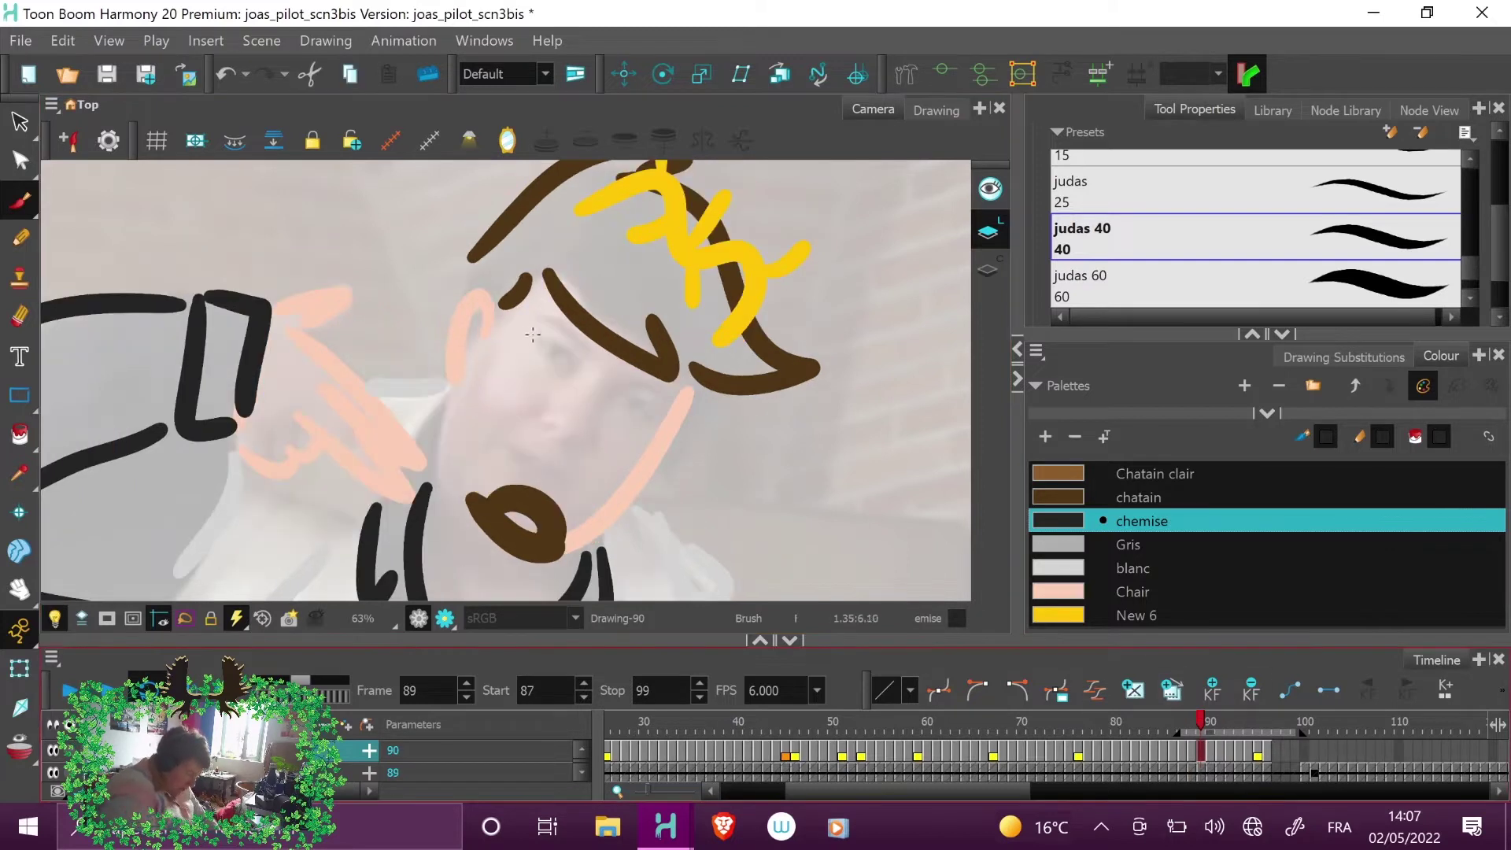
pyautogui.moveTo(526, 326)
pyautogui.mouseDown()
pyautogui.moveTo(578, 363)
pyautogui.moveTo(525, 331)
pyautogui.moveTo(533, 369)
pyautogui.moveTo(572, 364)
pyautogui.moveTo(556, 341)
pyautogui.moveTo(533, 340)
pyautogui.moveTo(535, 356)
pyautogui.moveTo(558, 363)
pyautogui.moveTo(537, 342)
pyautogui.moveTo(665, 416)
pyautogui.moveTo(625, 390)
pyautogui.moveTo(665, 417)
pyautogui.moveTo(647, 433)
pyautogui.moveTo(624, 419)
pyautogui.moveTo(621, 390)
pyautogui.moveTo(641, 421)
pyautogui.moveTo(677, 407)
pyautogui.mouseUp()
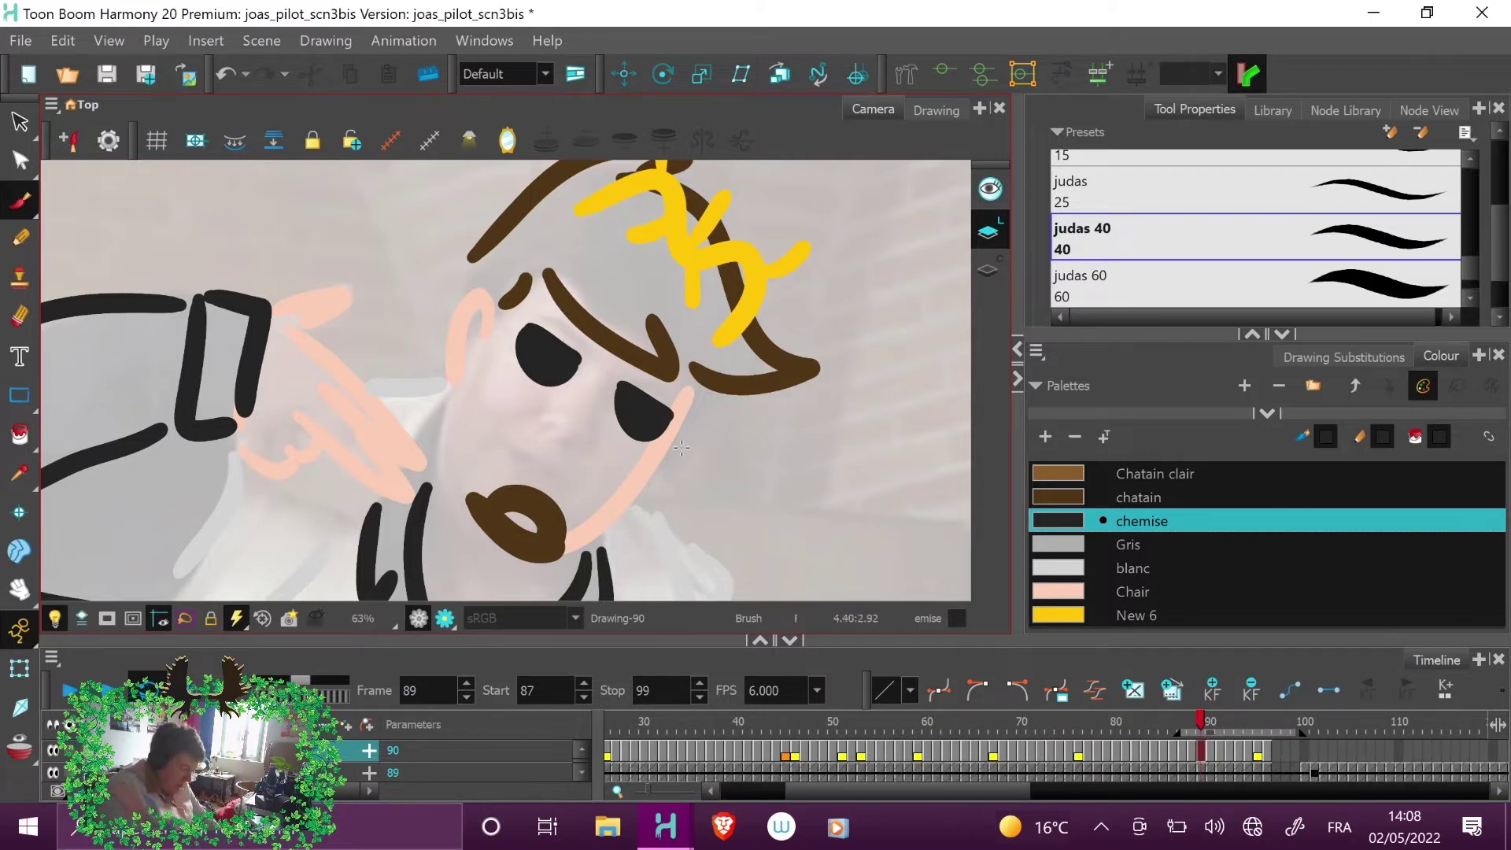
pyautogui.click(1210, 726)
pyautogui.moveTo(530, 341); pyautogui.dragTo(582, 382)
pyautogui.moveTo(531, 340)
pyautogui.mouseDown()
pyautogui.moveTo(551, 394)
pyautogui.moveTo(575, 373)
pyautogui.moveTo(539, 354)
pyautogui.moveTo(549, 368)
pyautogui.mouseUp()
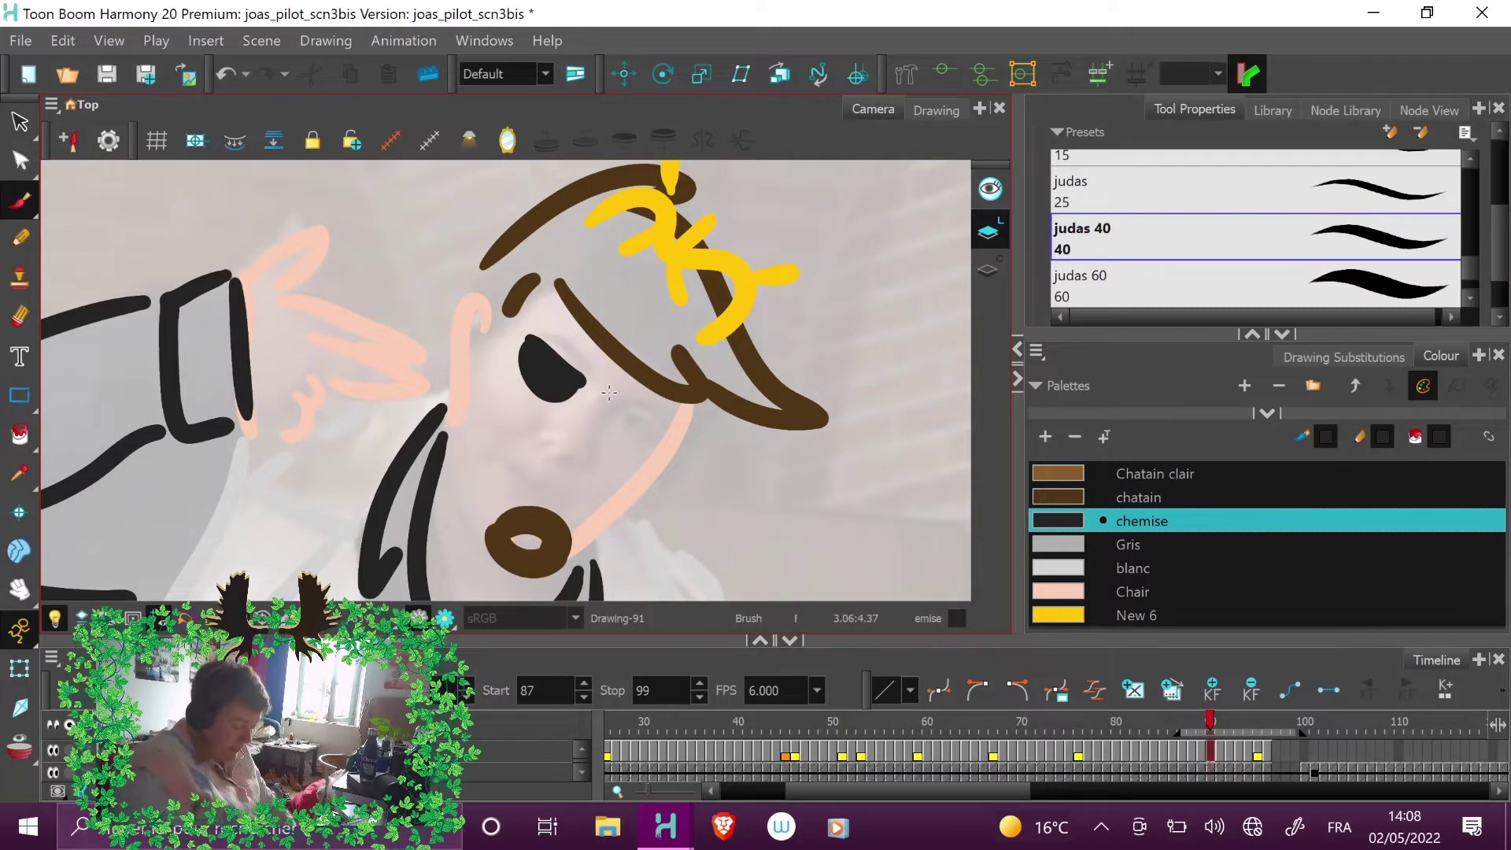
pyautogui.moveTo(612, 398); pyautogui.dragTo(670, 431)
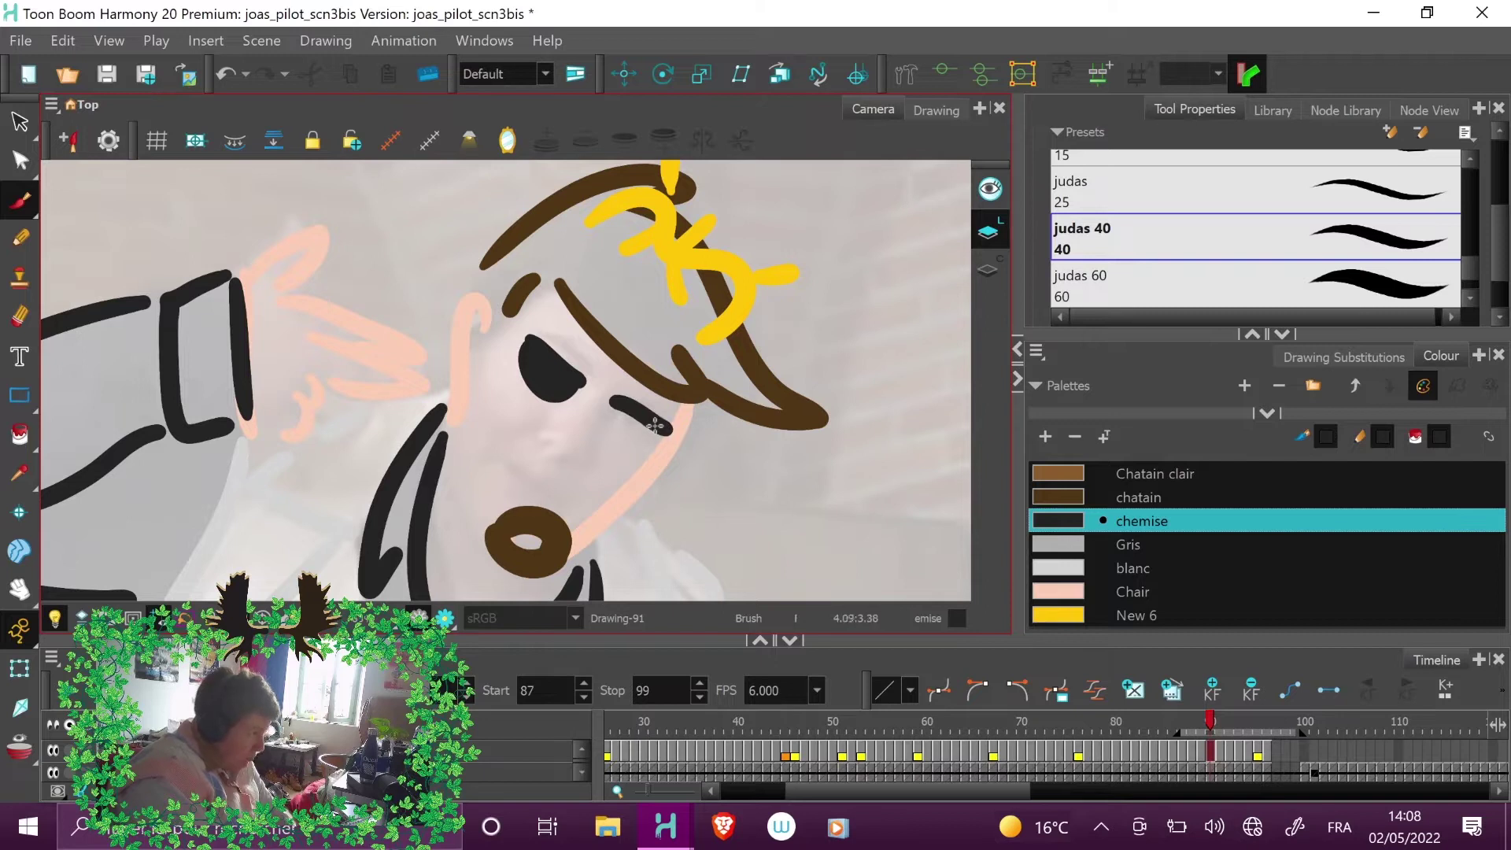
pyautogui.hotkey('ctrl', 'z')
pyautogui.moveTo(613, 403)
pyautogui.mouseDown()
pyautogui.moveTo(661, 435)
pyautogui.moveTo(617, 440)
pyautogui.moveTo(615, 404)
pyautogui.moveTo(648, 435)
pyautogui.moveTo(629, 423)
pyautogui.moveTo(664, 434)
pyautogui.mouseUp()
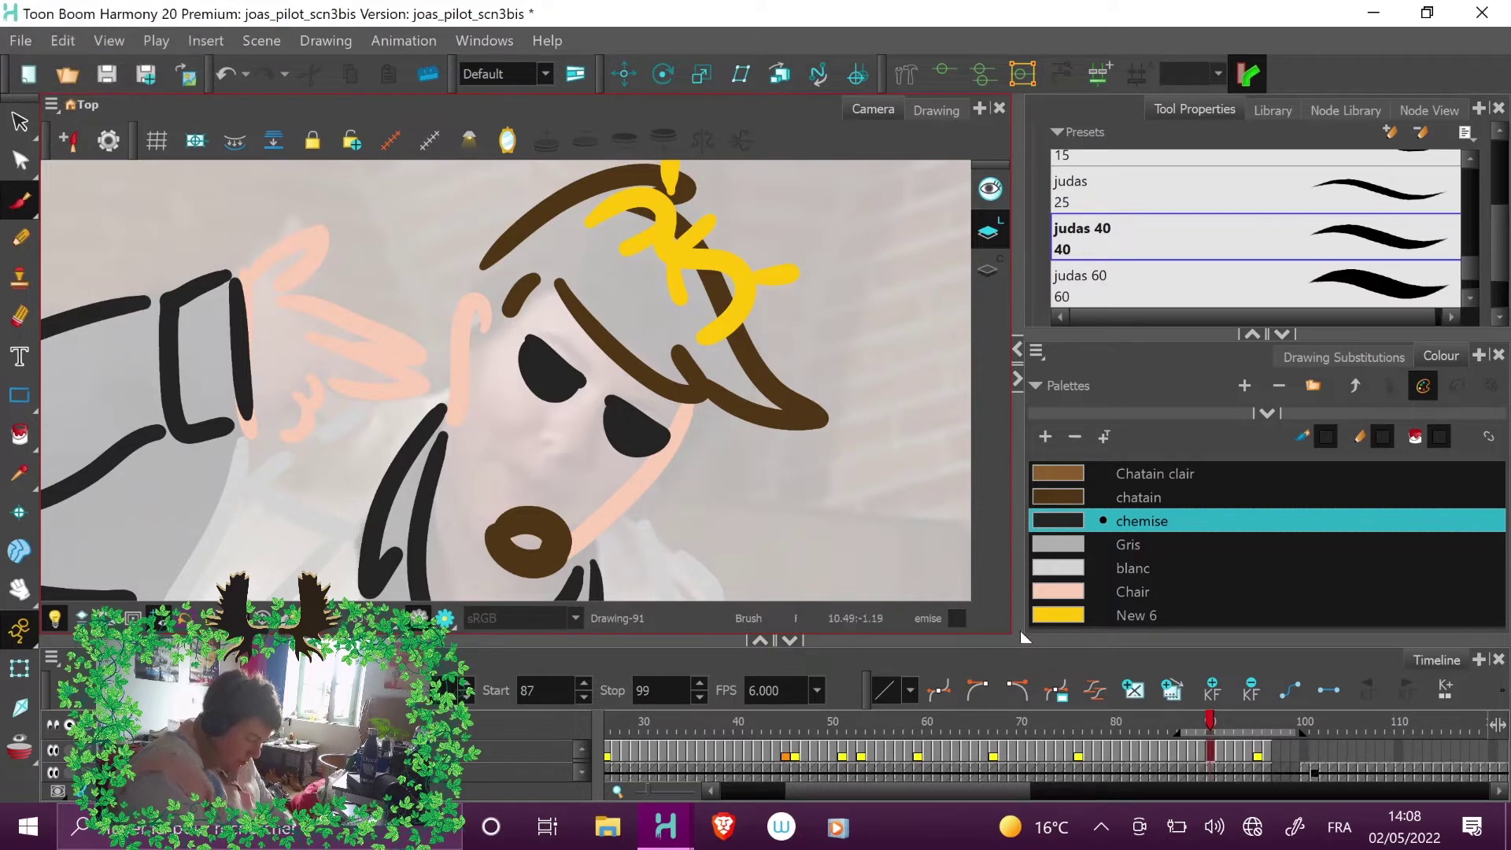
# - Paint the two filled chemise sunglass lenses over the eyes at frames 91 and 92
pyautogui.click(1221, 725)
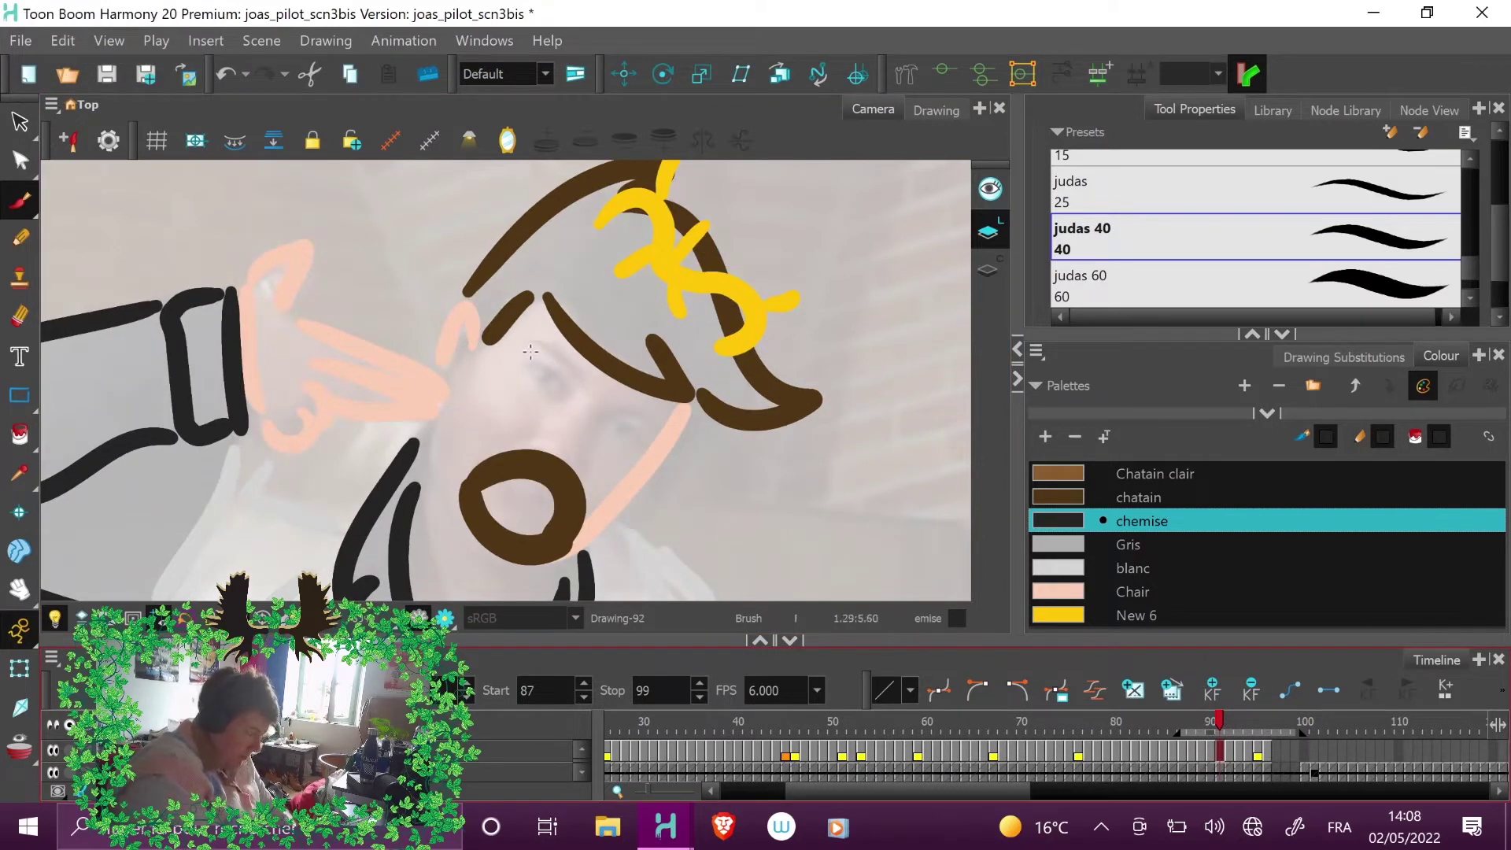
pyautogui.moveTo(528, 355)
pyautogui.mouseDown()
pyautogui.moveTo(576, 389)
pyautogui.moveTo(555, 398)
pyautogui.moveTo(524, 369)
pyautogui.moveTo(550, 380)
pyautogui.moveTo(541, 360)
pyautogui.moveTo(653, 439)
pyautogui.moveTo(618, 458)
pyautogui.moveTo(614, 413)
pyautogui.moveTo(643, 444)
pyautogui.mouseUp()
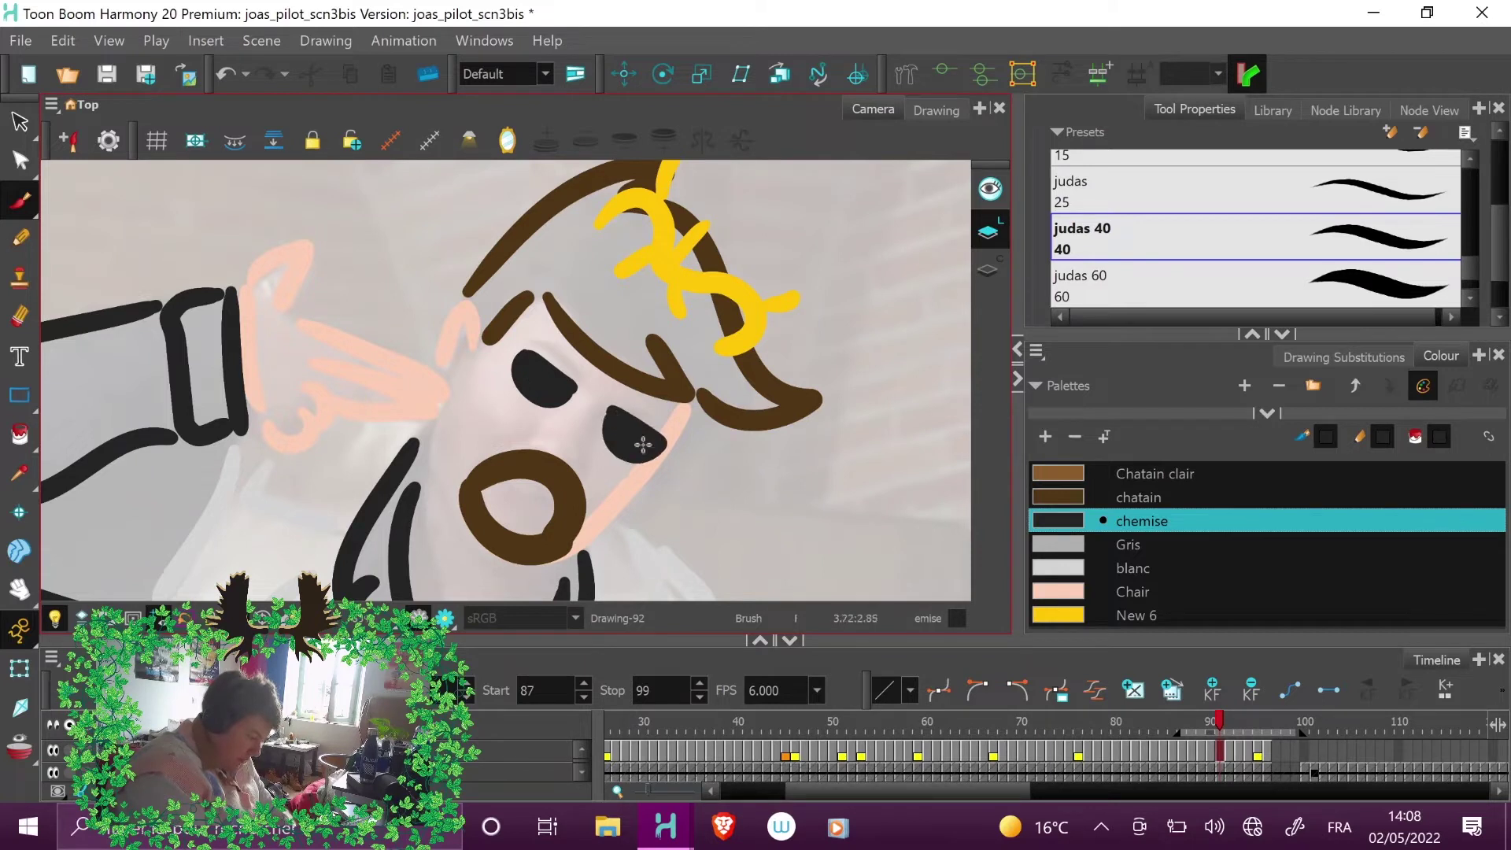
pyautogui.click(1226, 726)
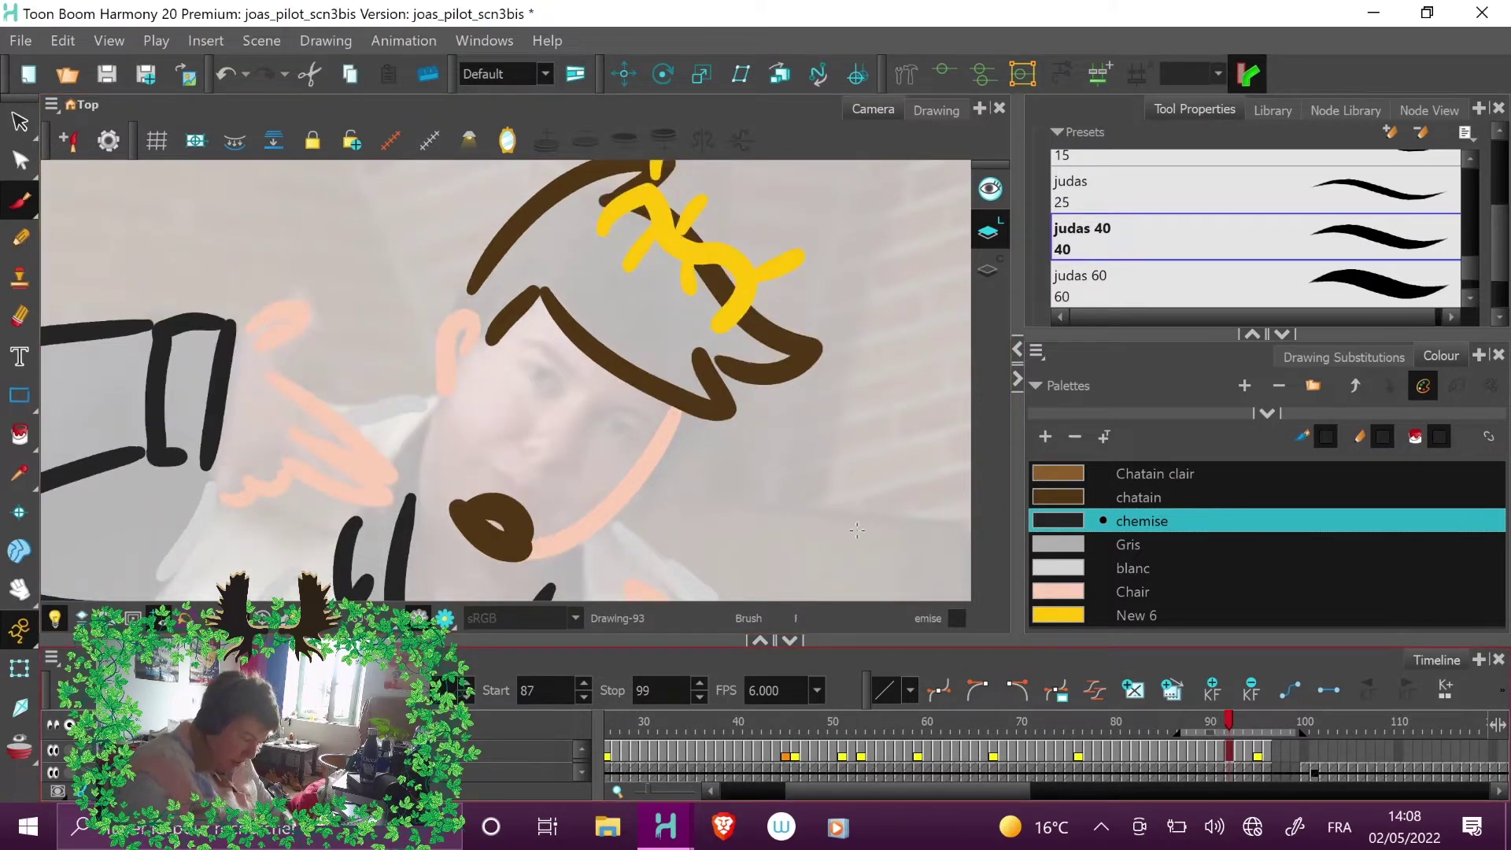
pyautogui.moveTo(532, 351)
pyautogui.mouseDown()
pyautogui.moveTo(515, 374)
pyautogui.moveTo(559, 387)
pyautogui.moveTo(526, 362)
pyautogui.moveTo(537, 370)
pyautogui.mouseUp()
pyautogui.moveTo(602, 410)
pyautogui.mouseDown()
pyautogui.moveTo(651, 449)
pyautogui.moveTo(607, 458)
pyautogui.moveTo(602, 424)
pyautogui.moveTo(637, 442)
pyautogui.mouseUp()
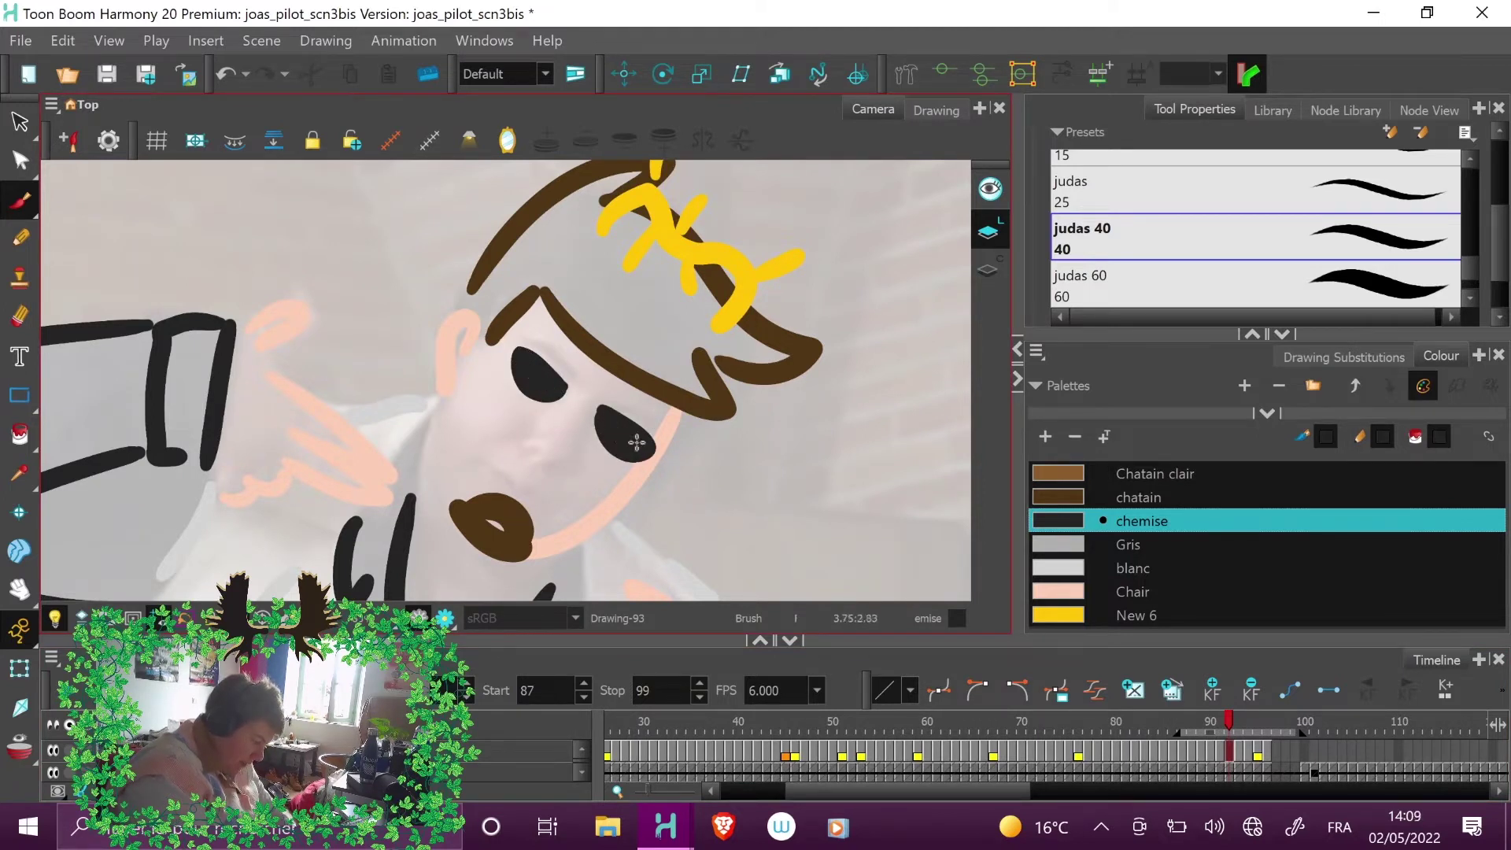
# - Paint the two filled chemise sunglass lenses over the eyes at frames 93 and 94
pyautogui.press('.')
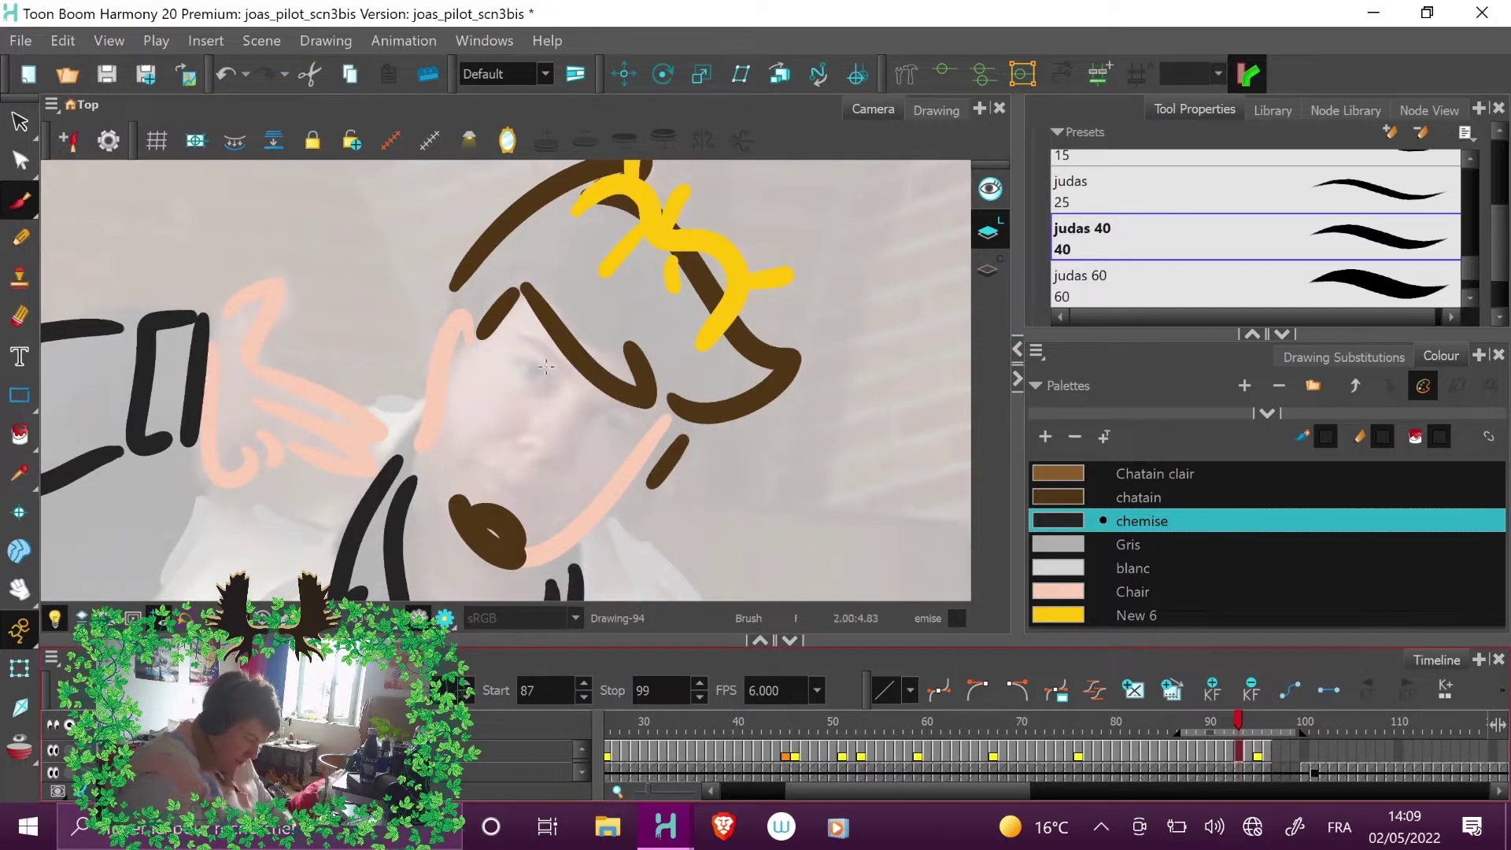
pyautogui.moveTo(543, 358)
pyautogui.mouseDown()
pyautogui.moveTo(517, 389)
pyautogui.moveTo(544, 394)
pyautogui.moveTo(557, 370)
pyautogui.moveTo(526, 364)
pyautogui.mouseUp()
pyautogui.moveTo(593, 405)
pyautogui.mouseDown()
pyautogui.moveTo(635, 443)
pyautogui.moveTo(614, 456)
pyautogui.moveTo(608, 426)
pyautogui.mouseUp()
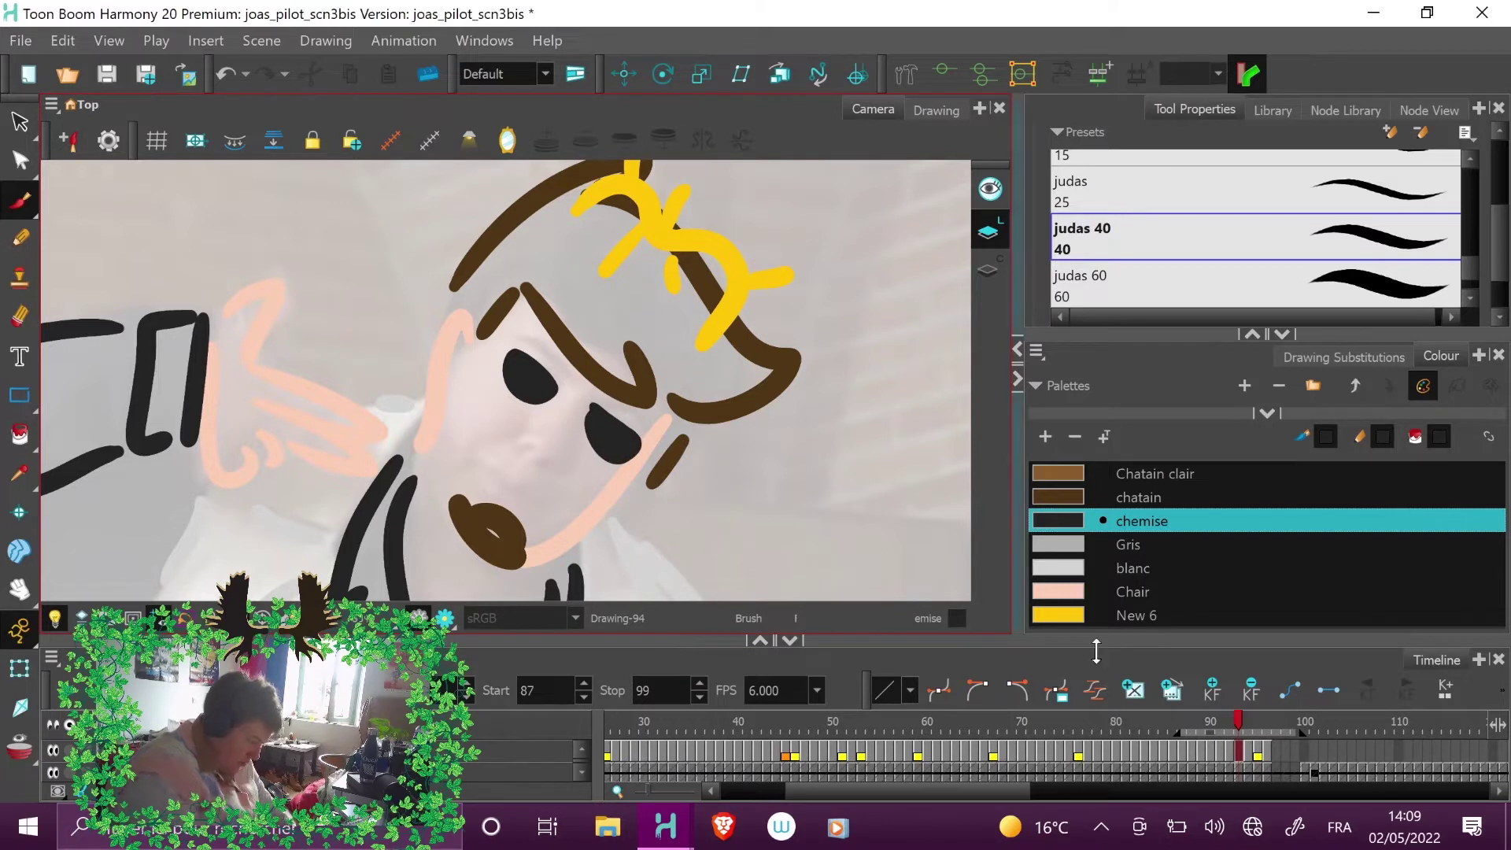
pyautogui.press('.')
pyautogui.moveTo(526, 352)
pyautogui.mouseDown()
pyautogui.moveTo(568, 383)
pyautogui.moveTo(539, 351)
pyautogui.moveTo(523, 351)
pyautogui.moveTo(524, 380)
pyautogui.moveTo(547, 398)
pyautogui.moveTo(561, 370)
pyautogui.moveTo(526, 364)
pyautogui.moveTo(646, 443)
pyautogui.moveTo(617, 449)
pyautogui.moveTo(608, 409)
pyautogui.moveTo(634, 438)
pyautogui.moveTo(602, 411)
pyautogui.moveTo(623, 441)
pyautogui.mouseUp()
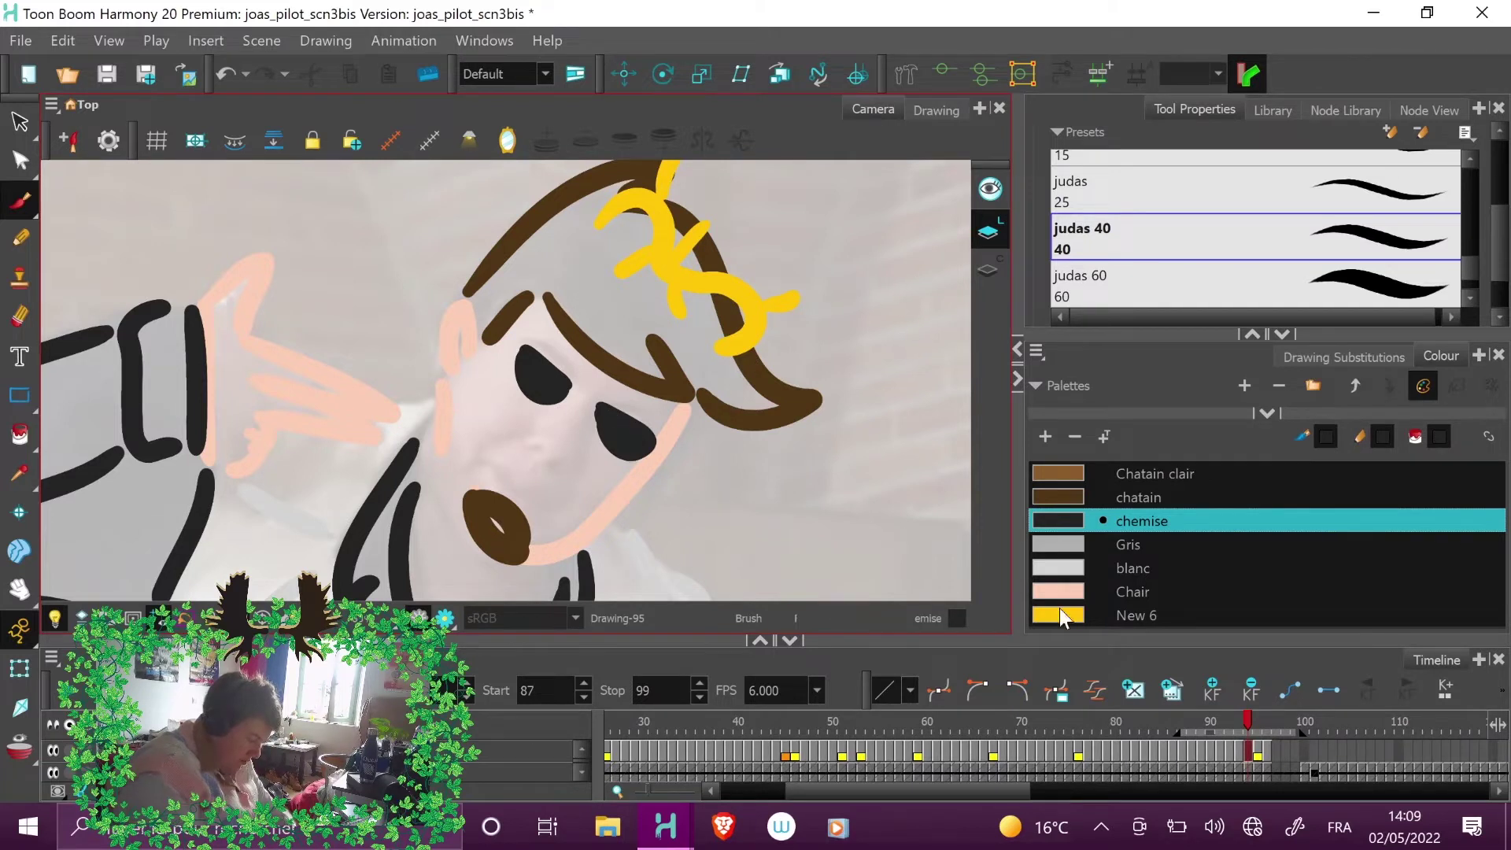
# - Paint a short Gris bridge joining the two sunglass lenses at frames 87 and 88
pyautogui.click(1258, 724)
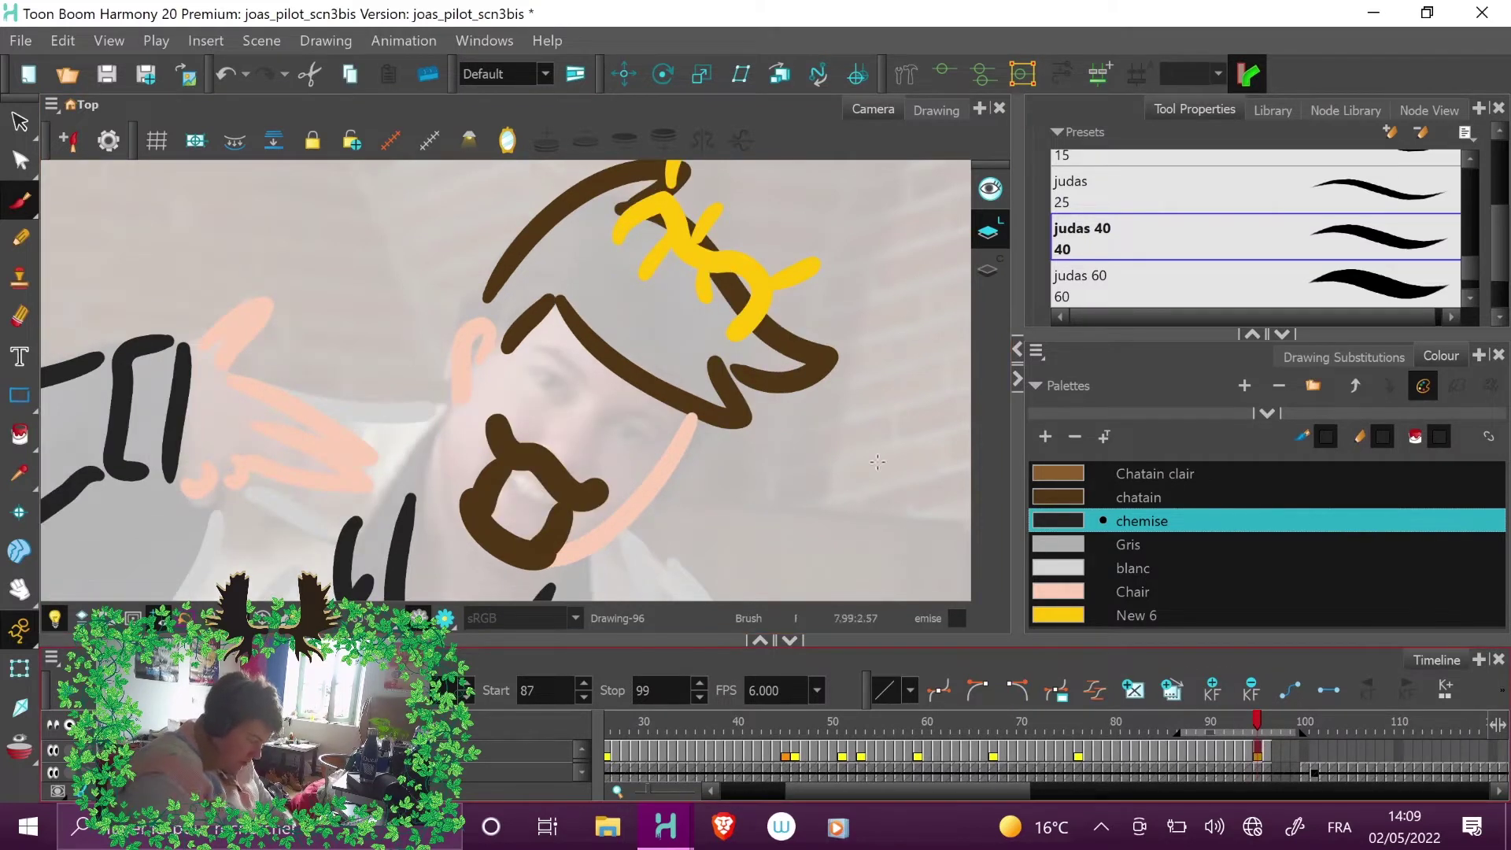
pyautogui.click(1153, 539)
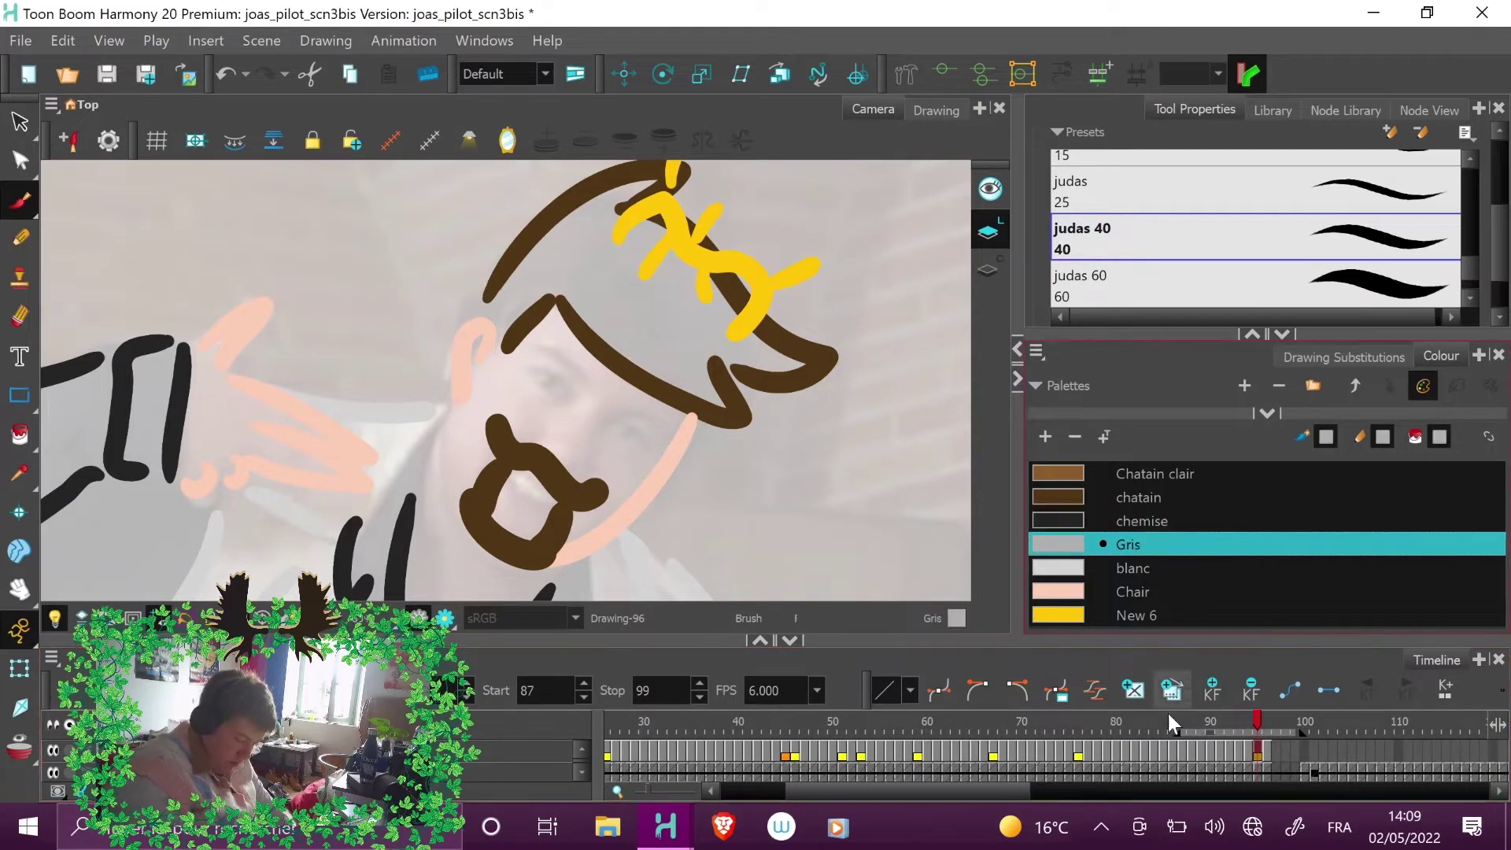
pyautogui.click(1180, 722)
pyautogui.moveTo(553, 306); pyautogui.dragTo(655, 358)
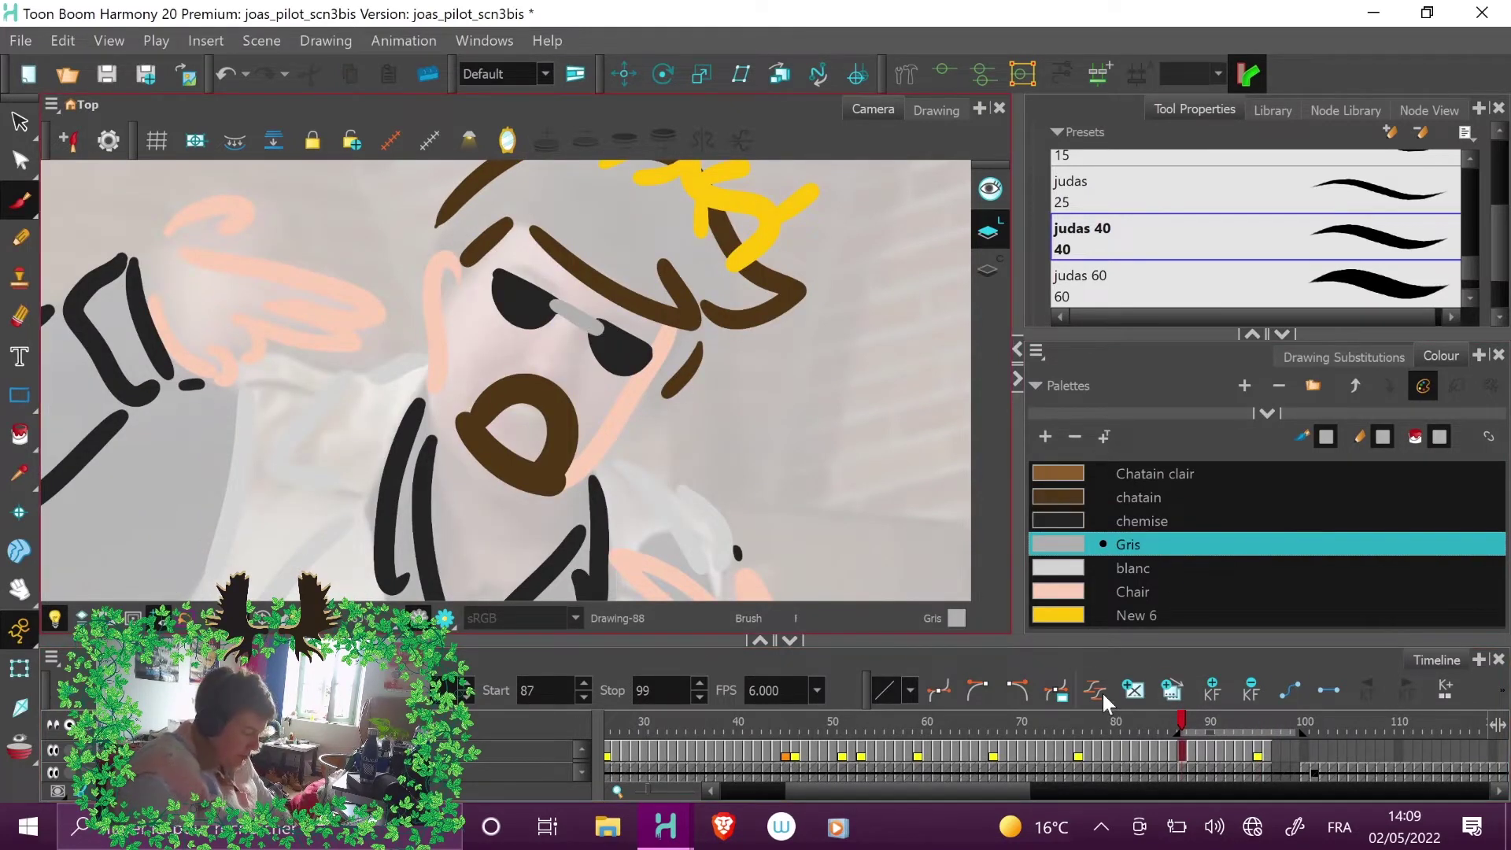
pyautogui.click(1190, 722)
pyautogui.moveTo(566, 338); pyautogui.dragTo(617, 363)
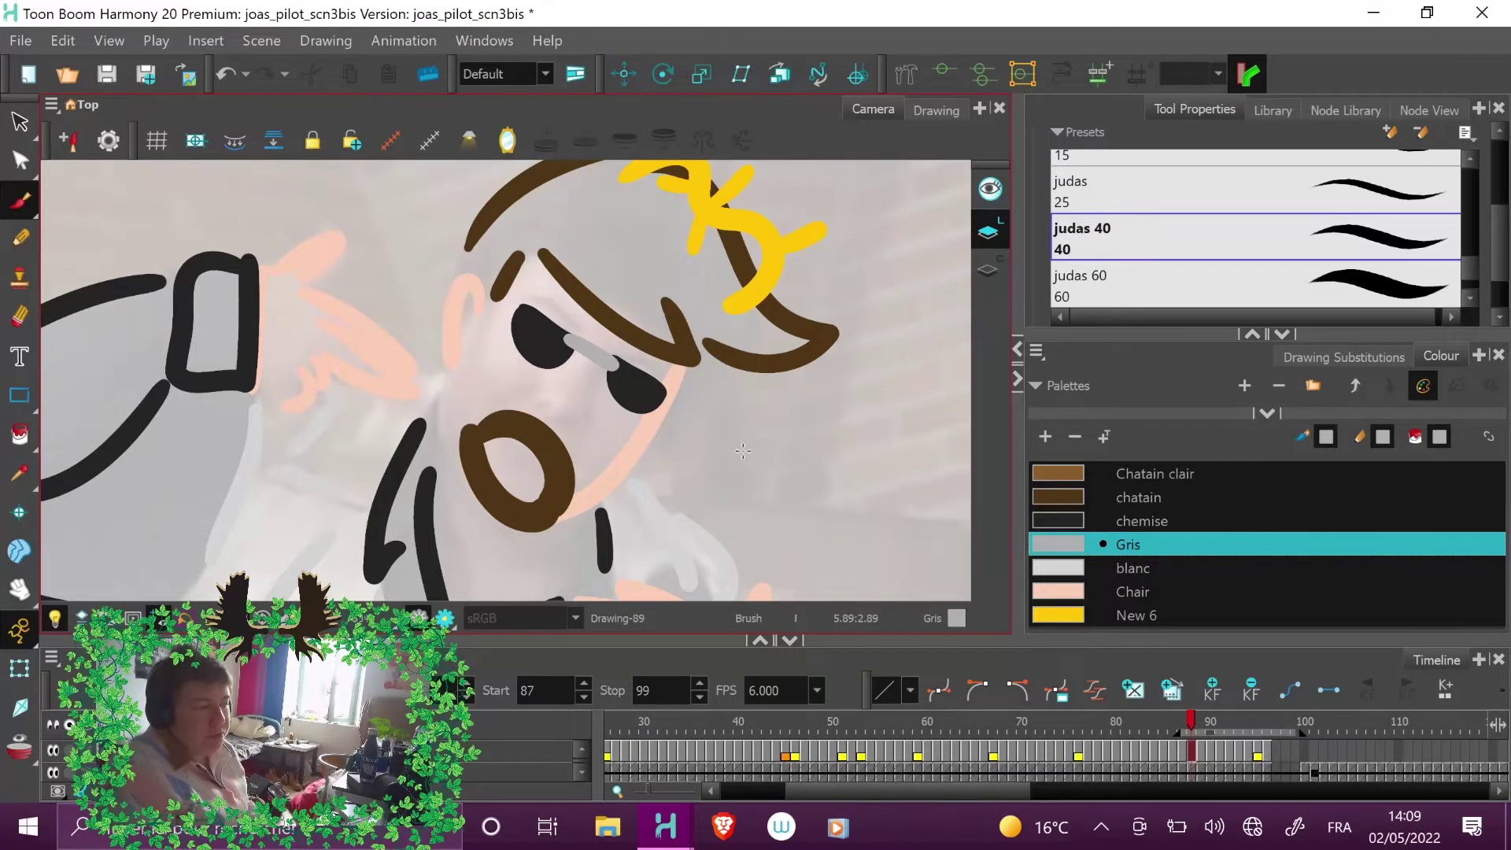
# - Paint a short Gris bridge joining the two sunglass lenses at frames 90 and 91
pyautogui.press('.')
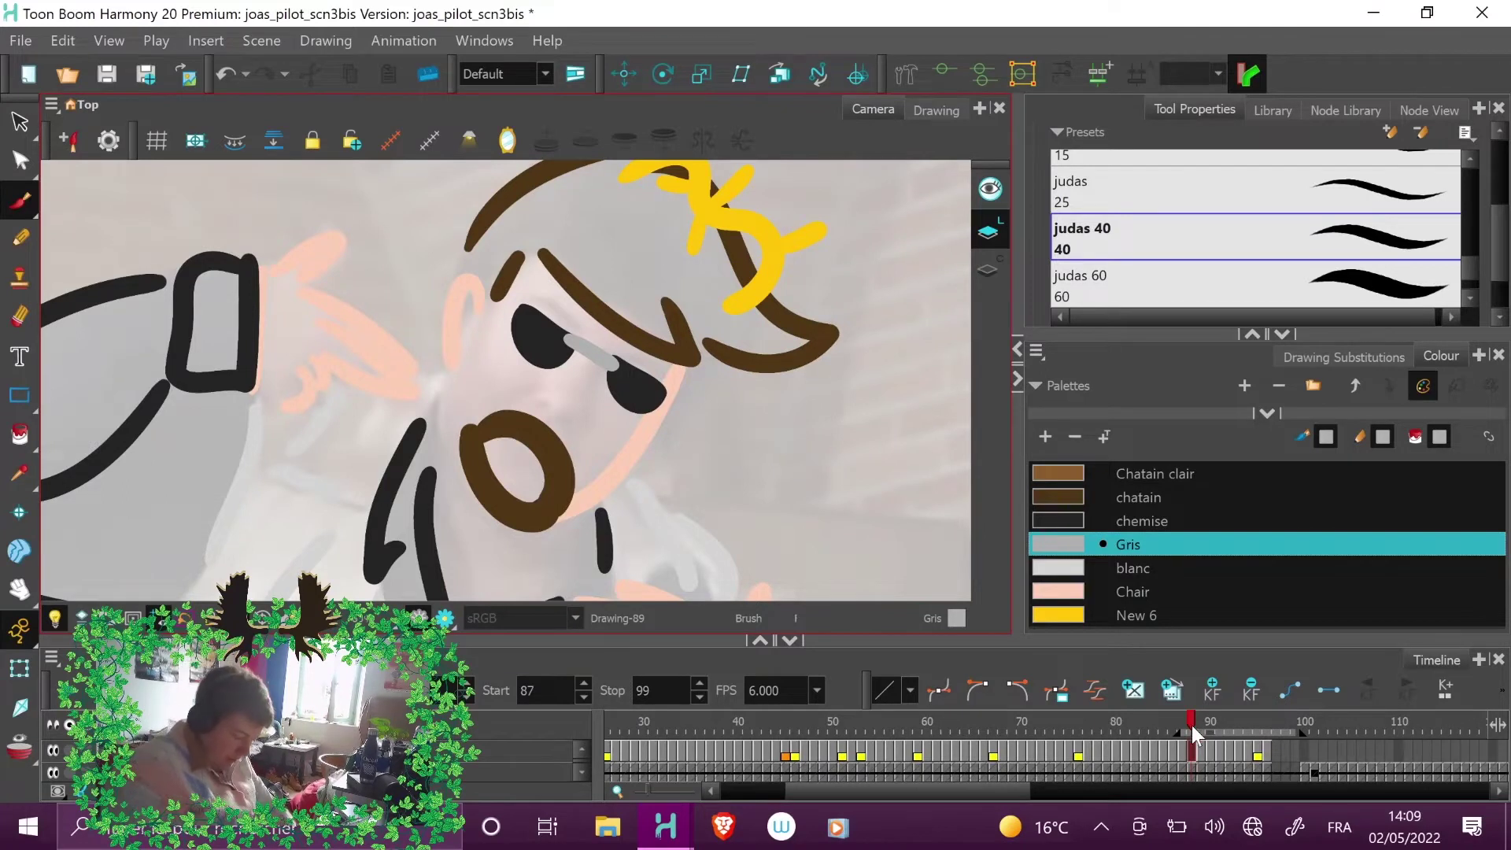
pyautogui.press('.')
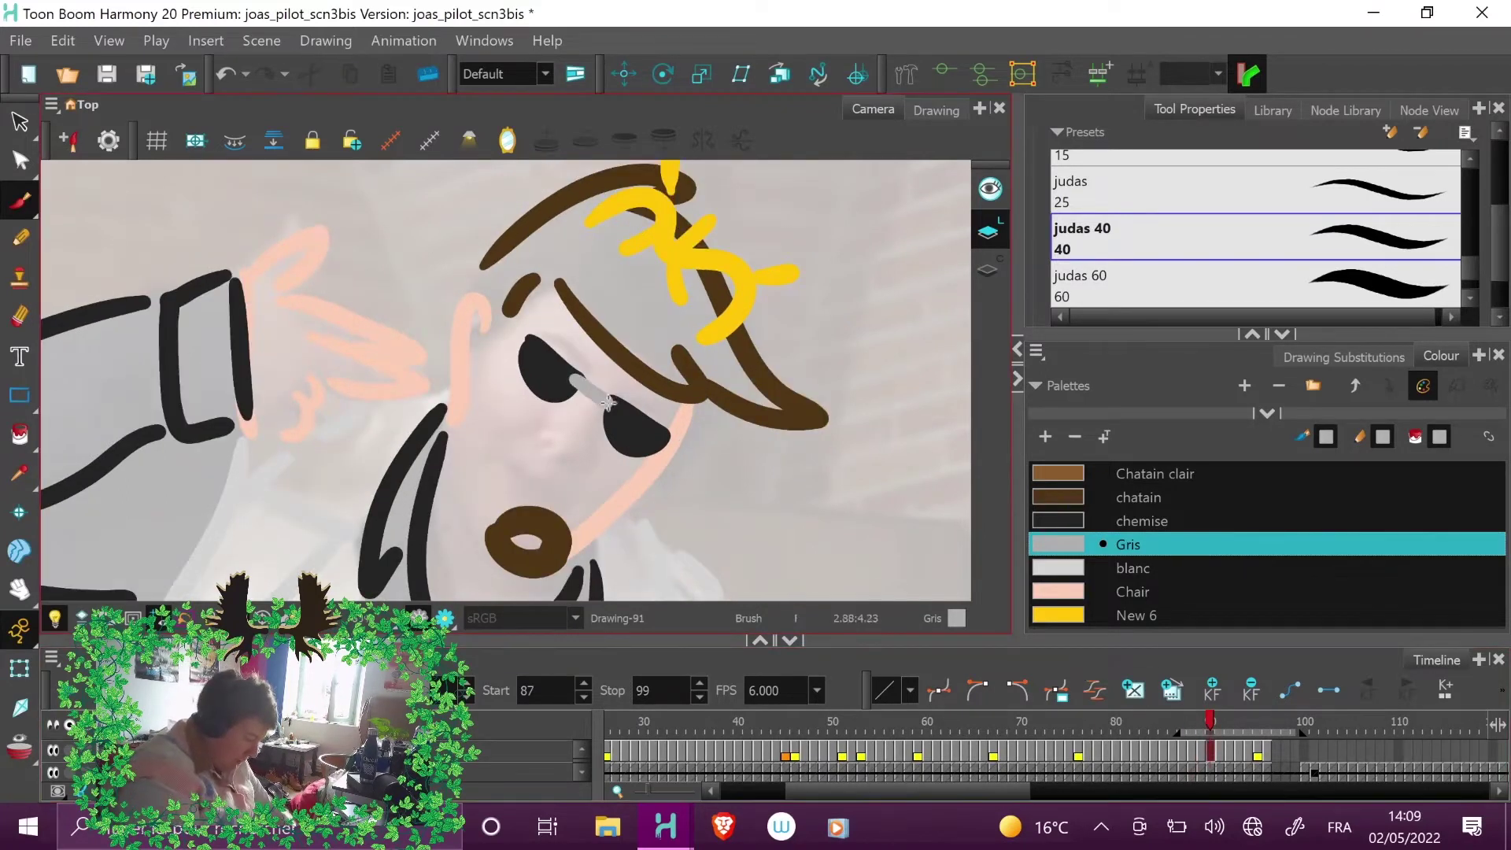
pyautogui.click(1217, 724)
pyautogui.moveTo(568, 385); pyautogui.dragTo(618, 415)
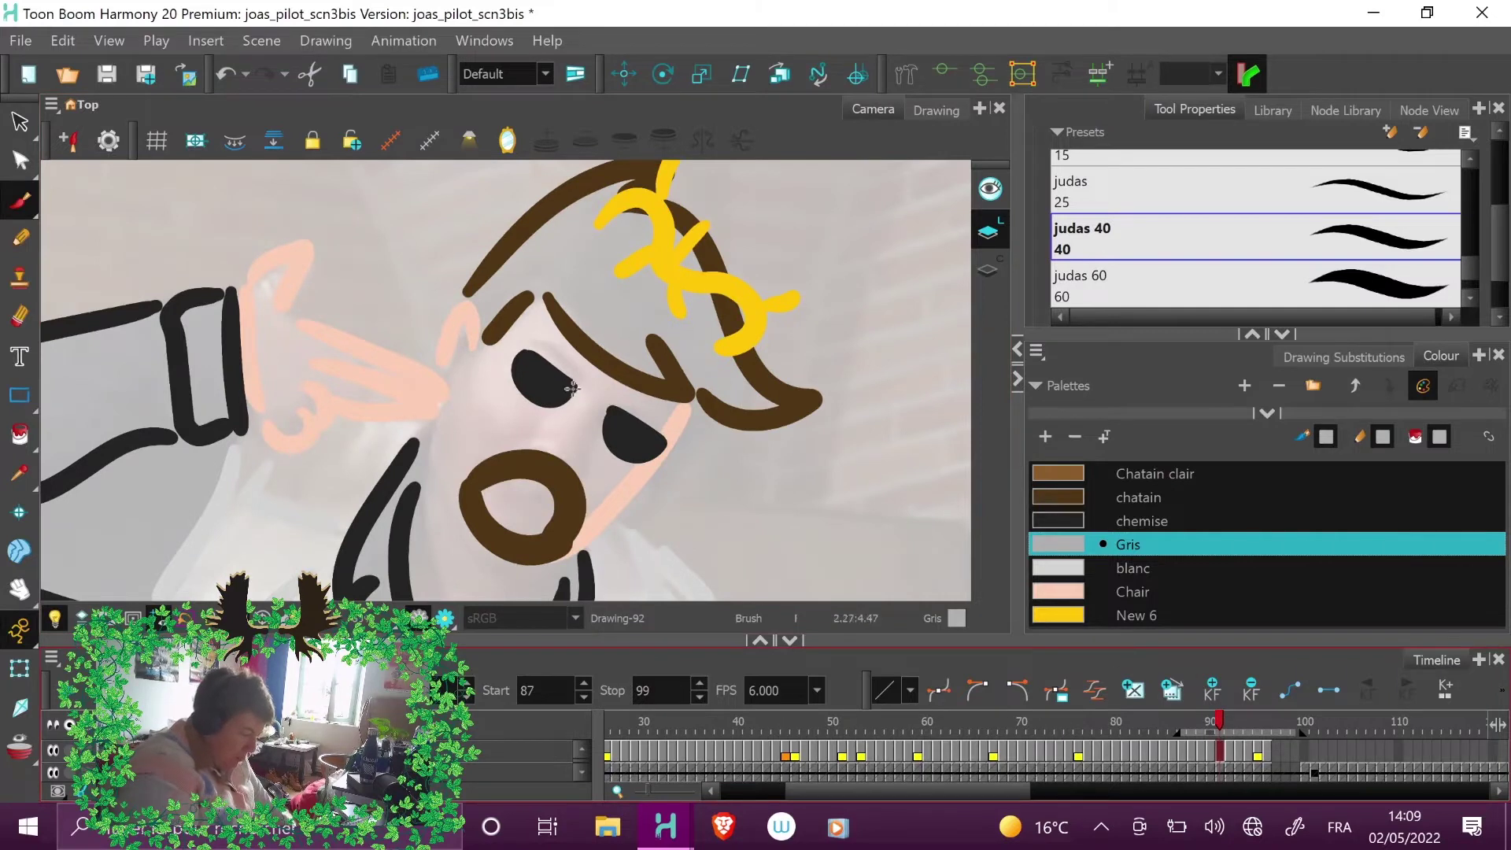
# - Paint a short Gris bridge joining the two sunglass lenses at frames 92 to 94
pyautogui.click(1232, 725)
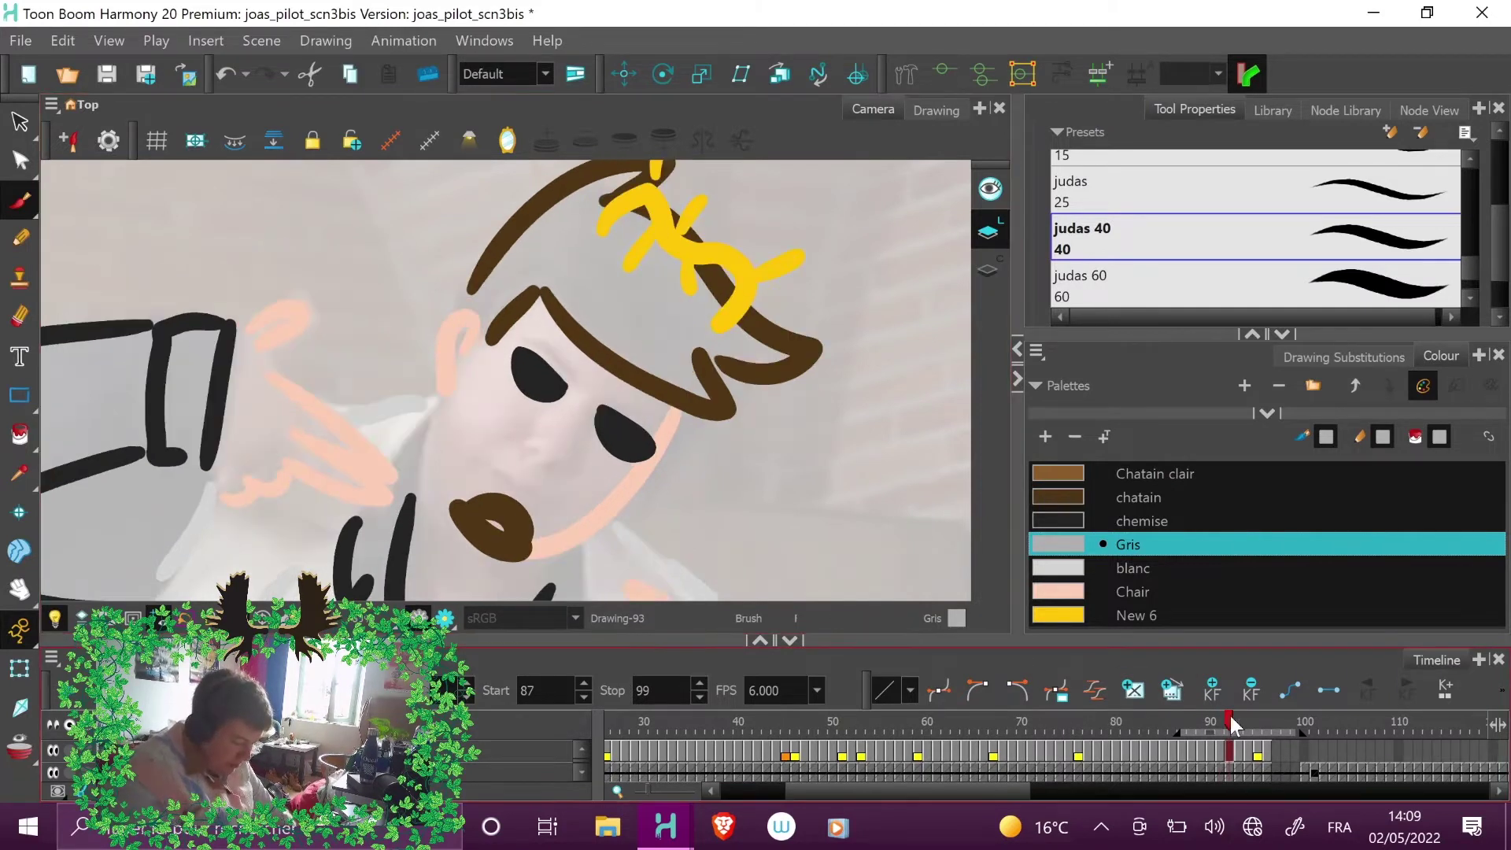
pyautogui.moveTo(561, 386); pyautogui.dragTo(604, 410)
pyautogui.click(1236, 728)
pyautogui.click(1247, 725)
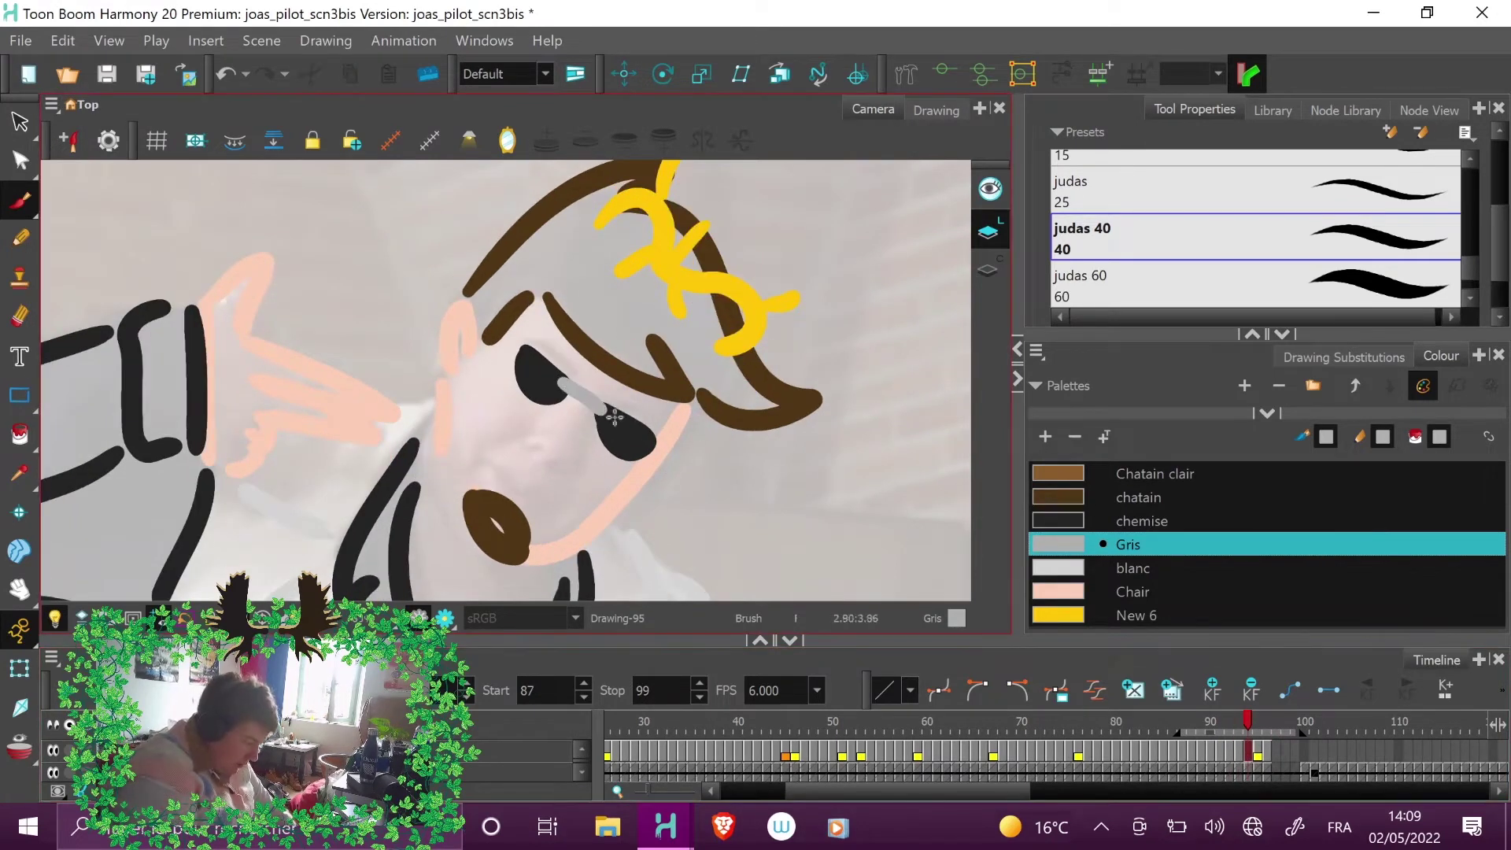
pyautogui.click(1259, 725)
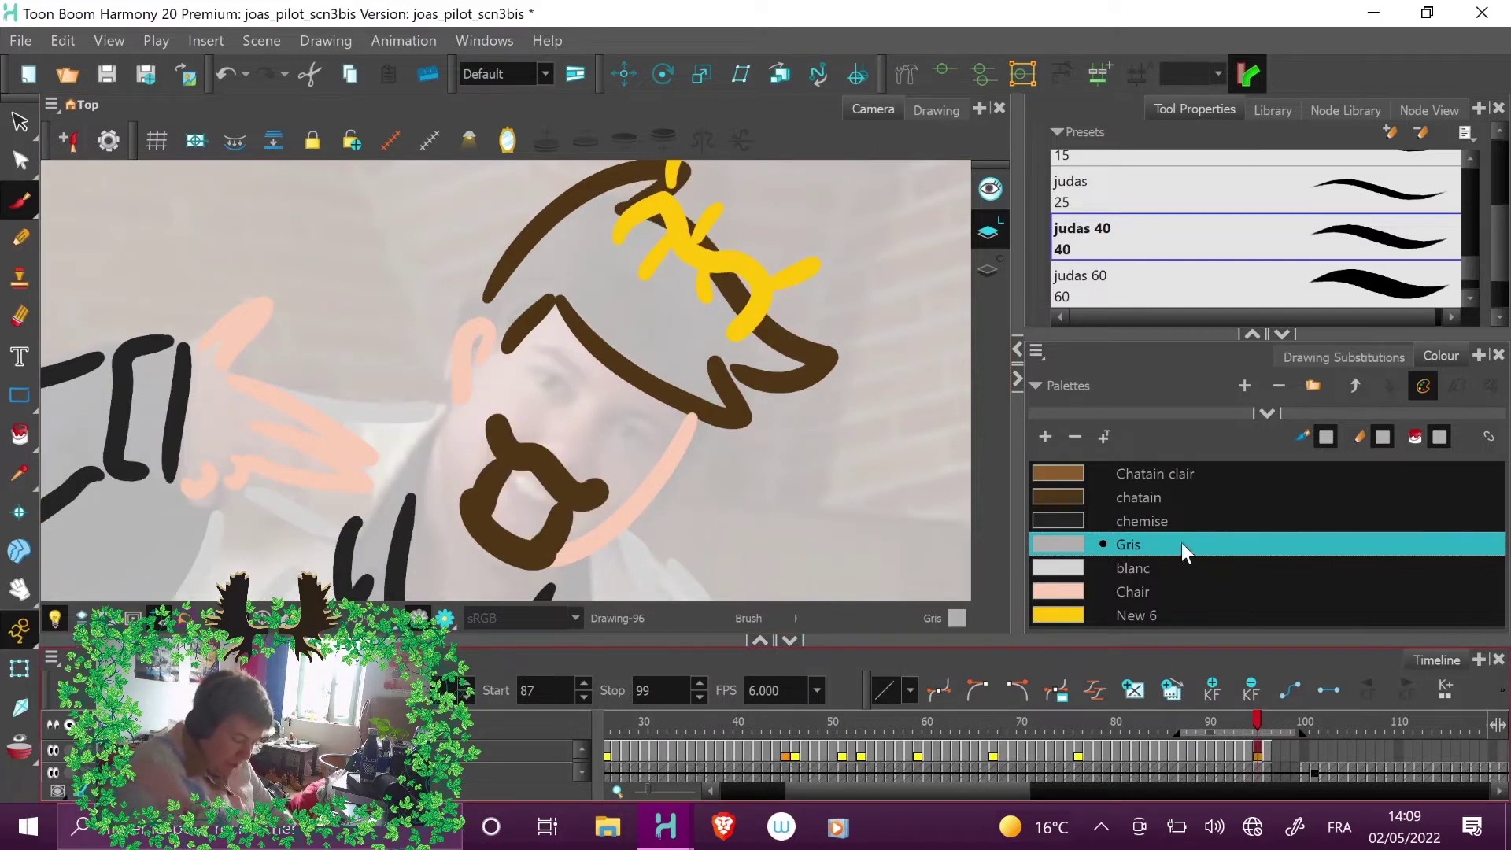
# - At frame 87, paint a small curved nose and two eyebrows in Chatain clair with the judas 25 brush preset
pyautogui.click(1184, 724)
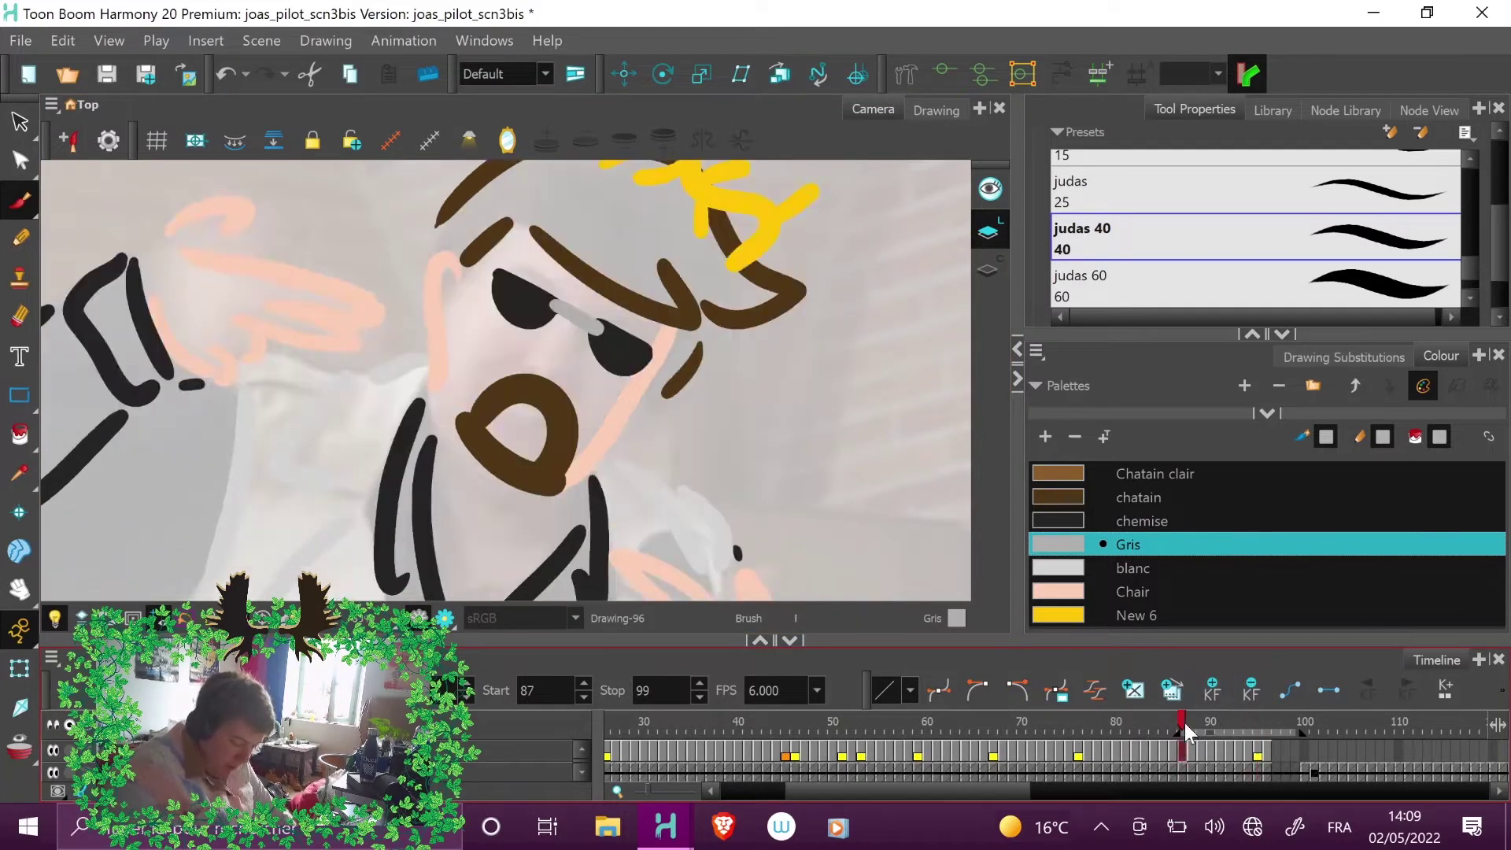
pyautogui.click(1178, 477)
pyautogui.click(1177, 201)
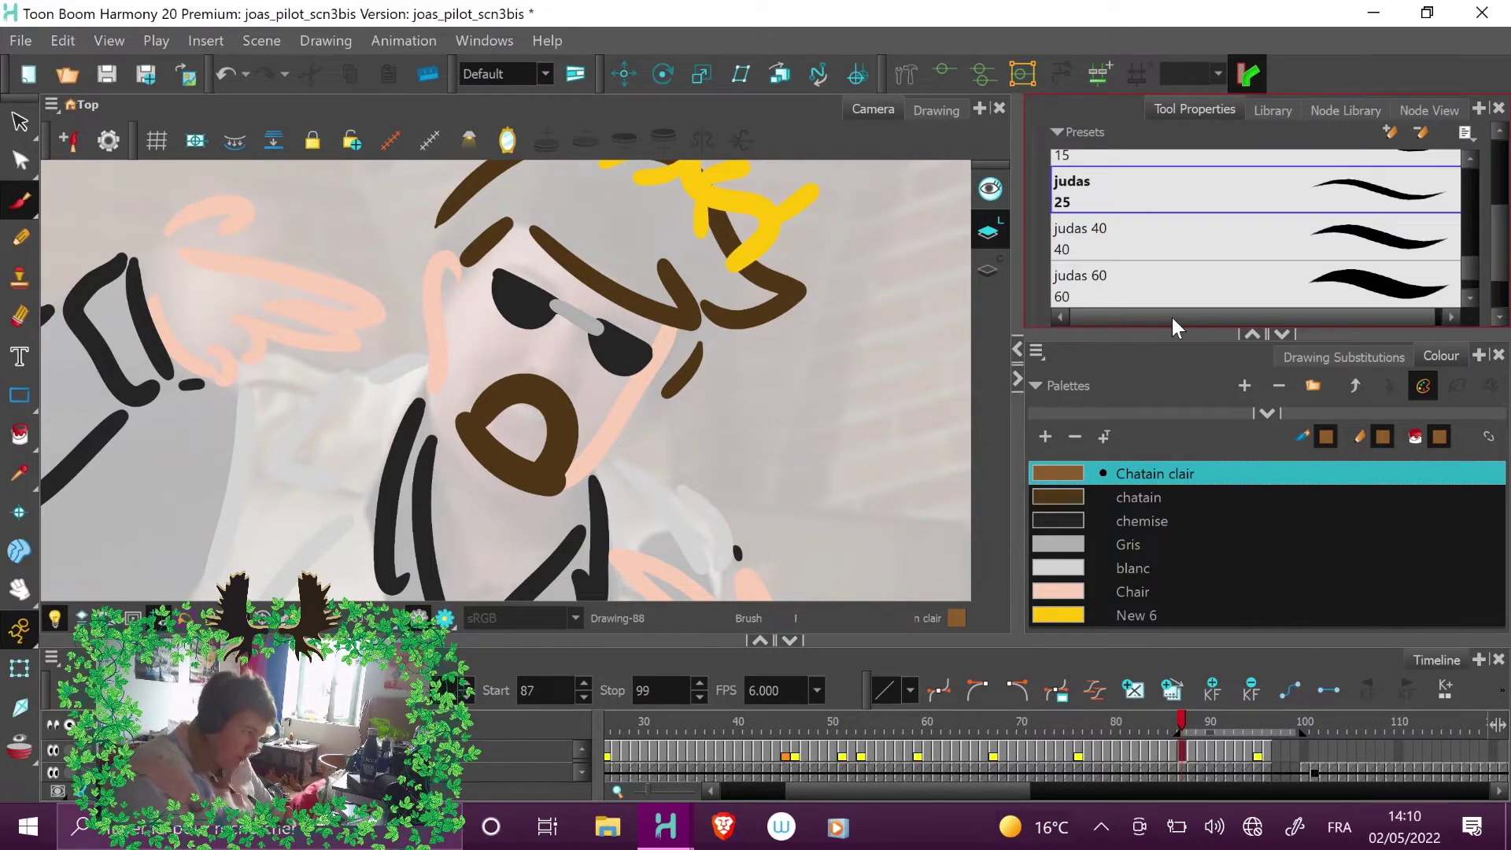
pyautogui.moveTo(568, 339); pyautogui.dragTo(559, 367)
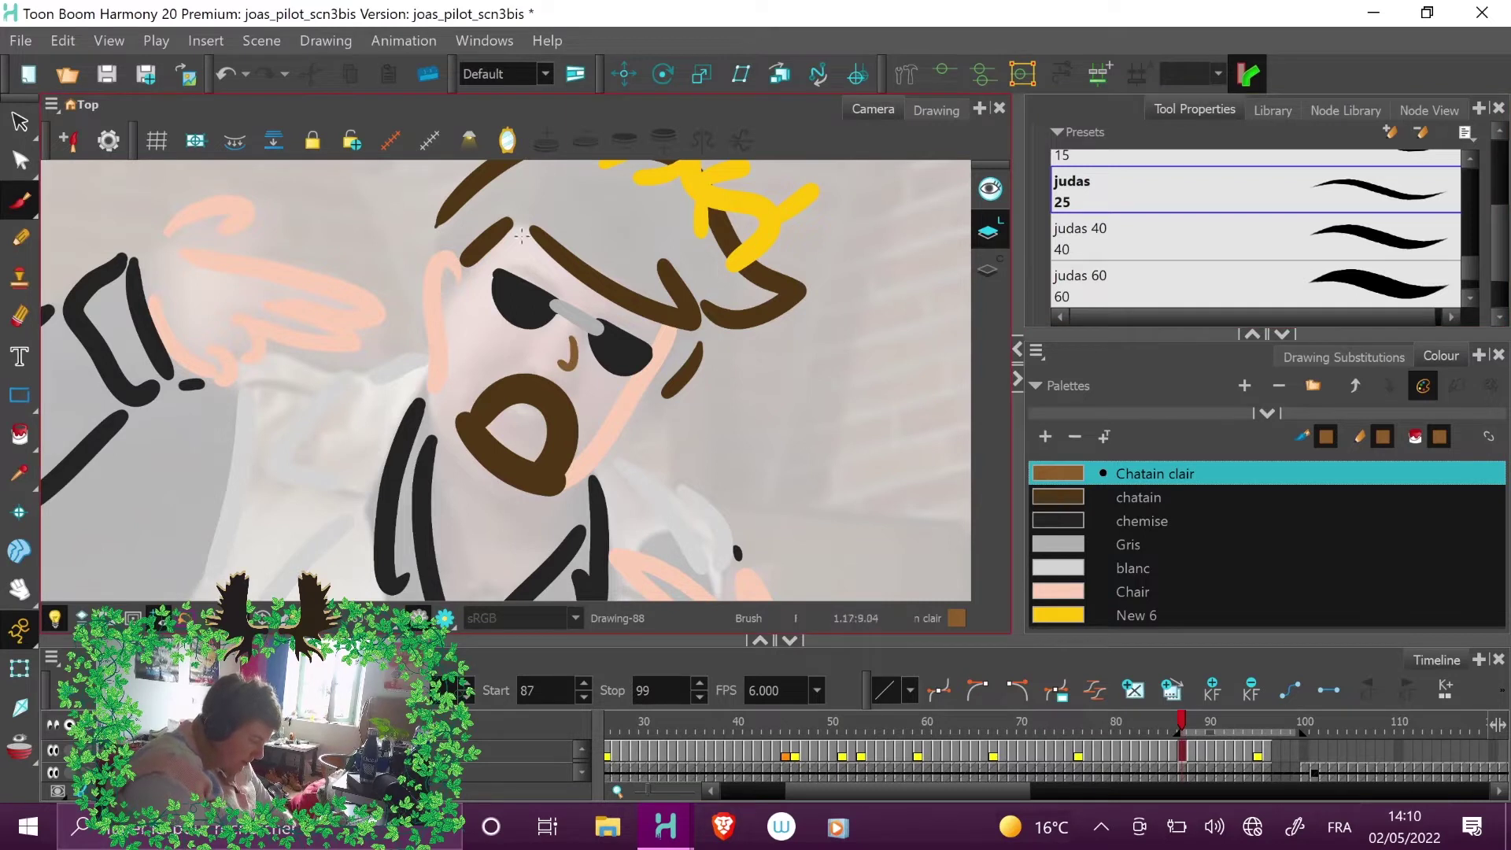
pyautogui.moveTo(501, 257)
pyautogui.mouseDown()
pyautogui.moveTo(543, 257)
pyautogui.moveTo(661, 340)
pyautogui.mouseUp()
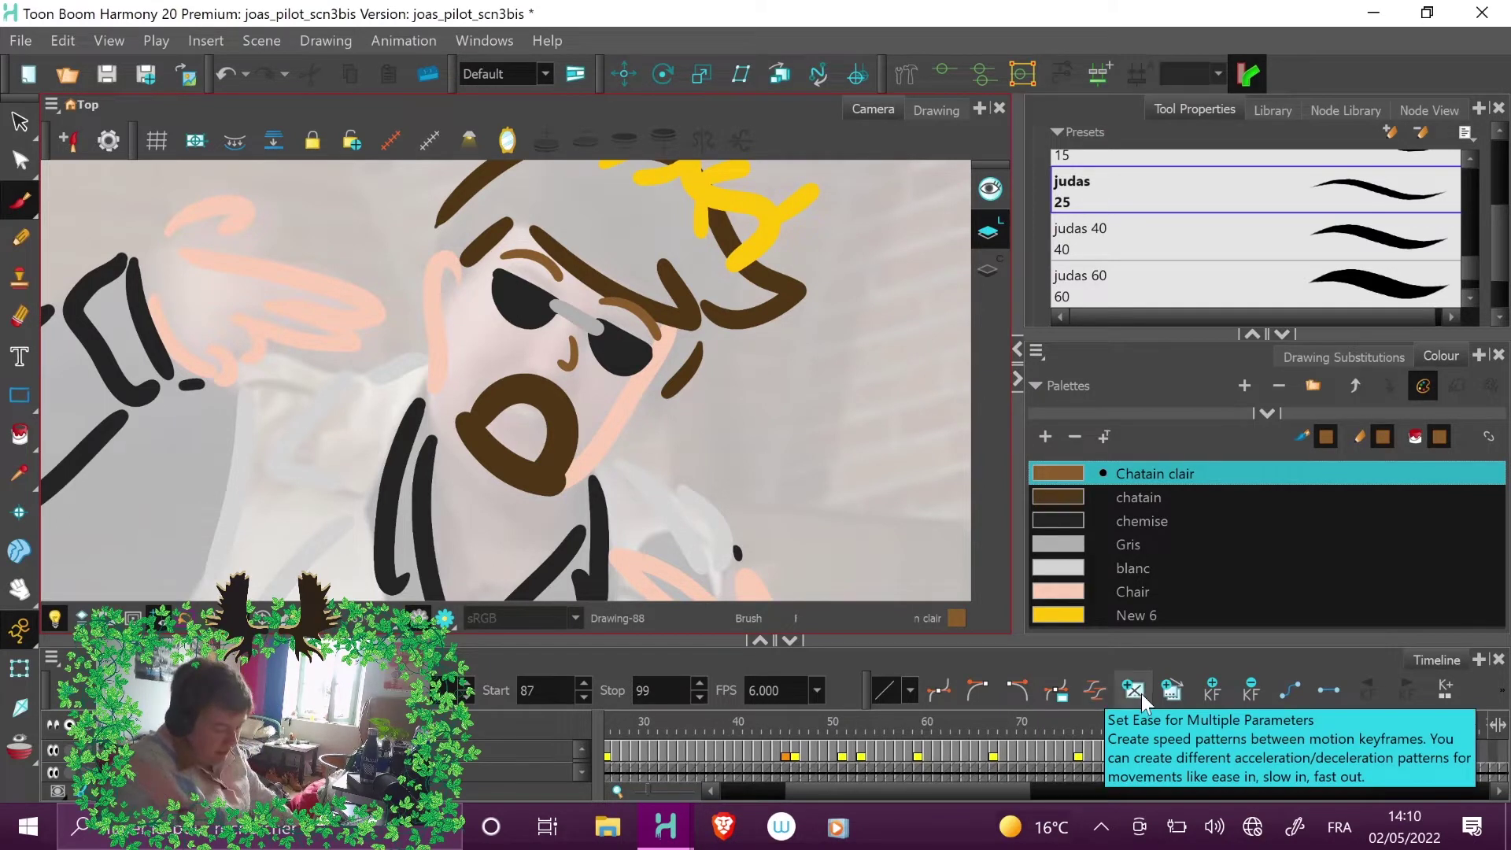
# - Paint the curved nose and the two eyebrows in Chatain clair at frames 88 and 89
pyautogui.click(1189, 728)
pyautogui.moveTo(584, 384); pyautogui.dragTo(577, 410)
pyautogui.moveTo(533, 290); pyautogui.dragTo(667, 370)
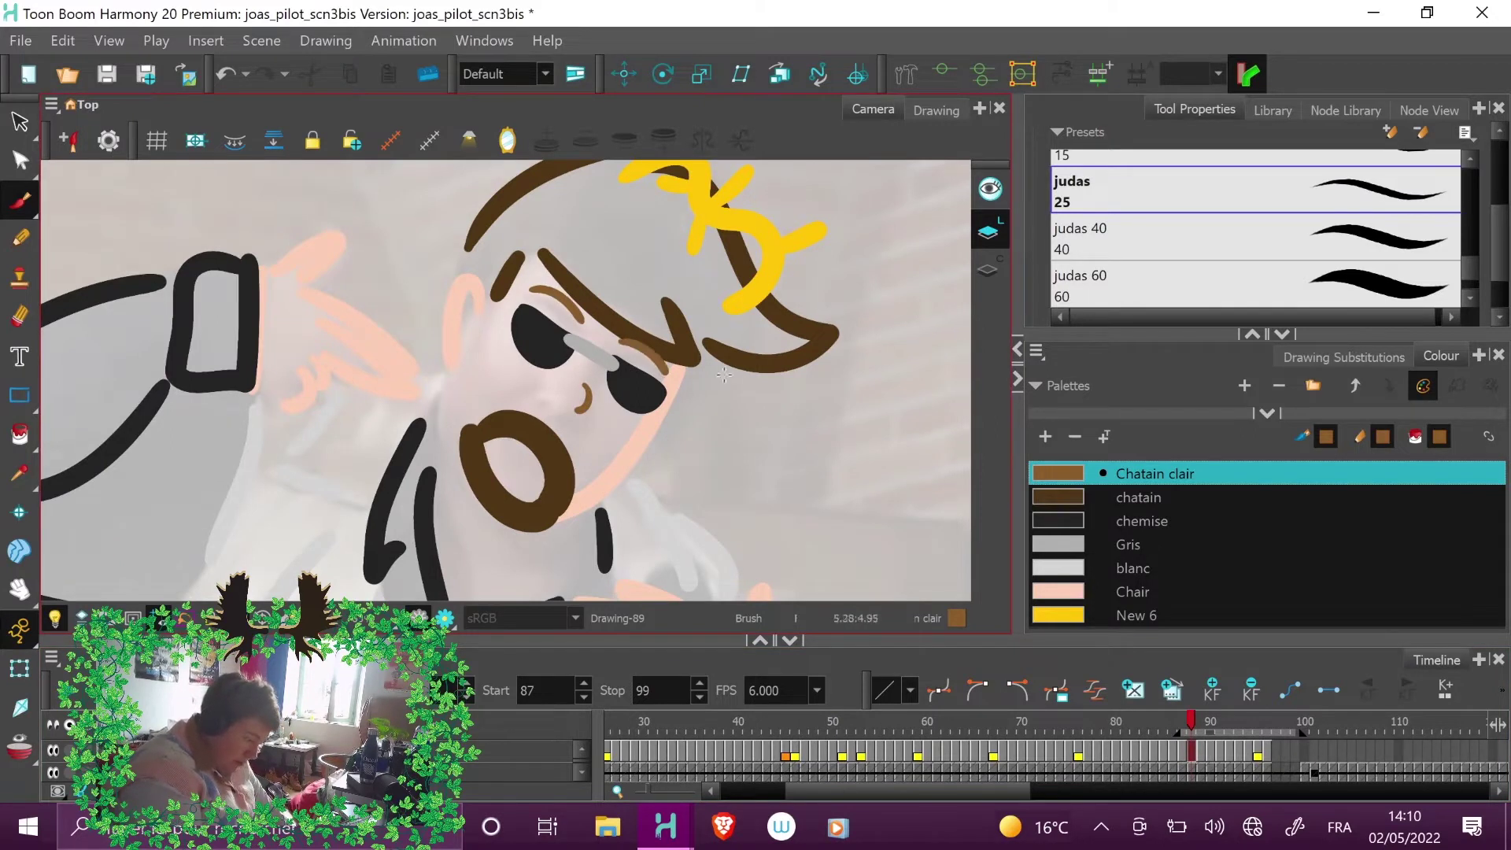
pyautogui.click(1198, 724)
pyautogui.moveTo(580, 413); pyautogui.dragTo(579, 437)
pyautogui.moveTo(537, 310); pyautogui.dragTo(673, 398)
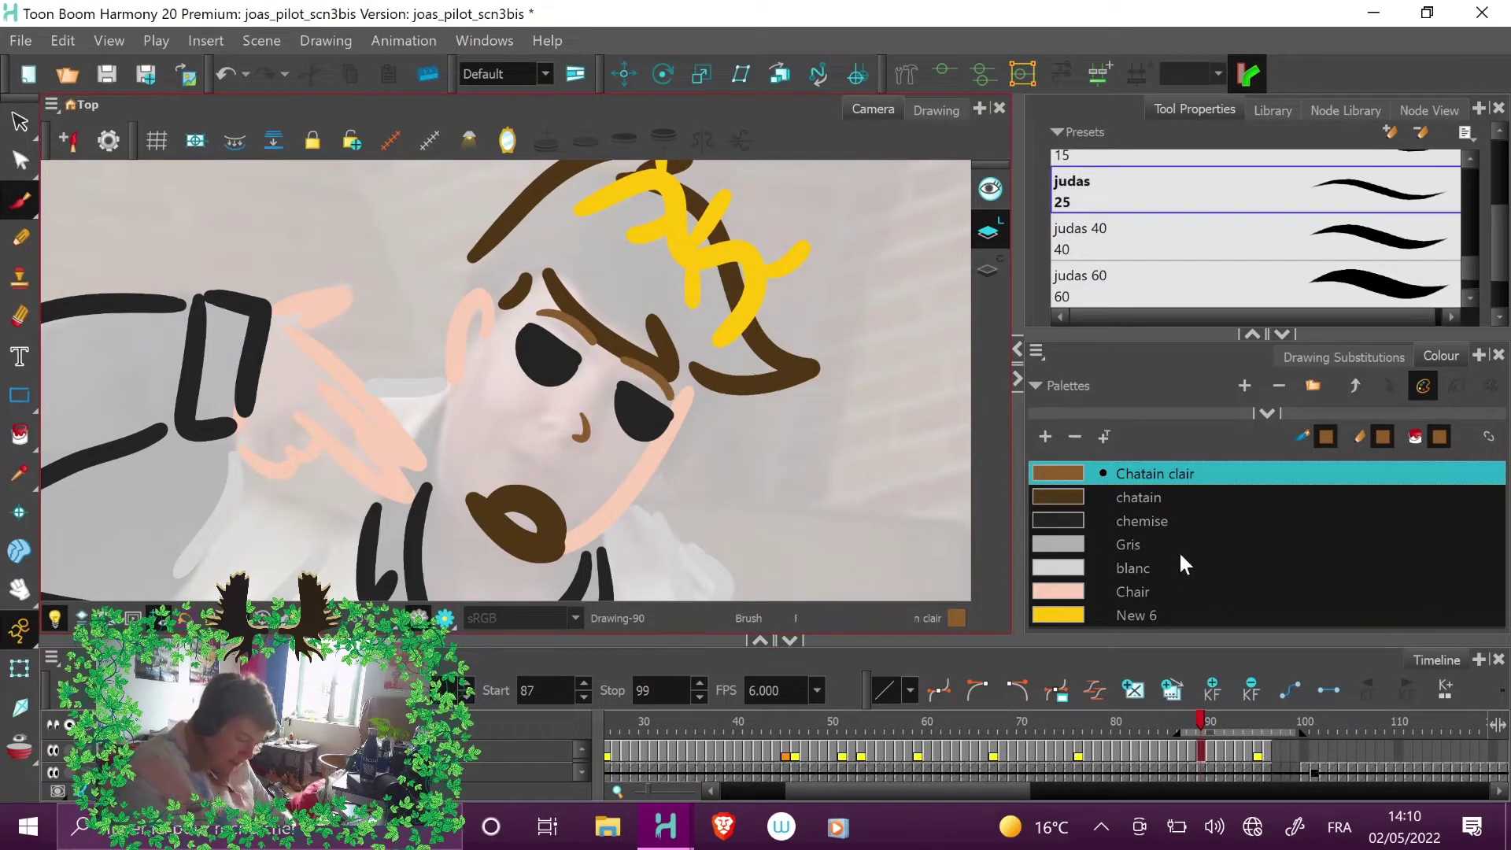
# - Paint the missing Gris bridge between the sunglass lenses at frame 89 with the judas 40 brush preset
pyautogui.click(1151, 544)
pyautogui.click(1145, 245)
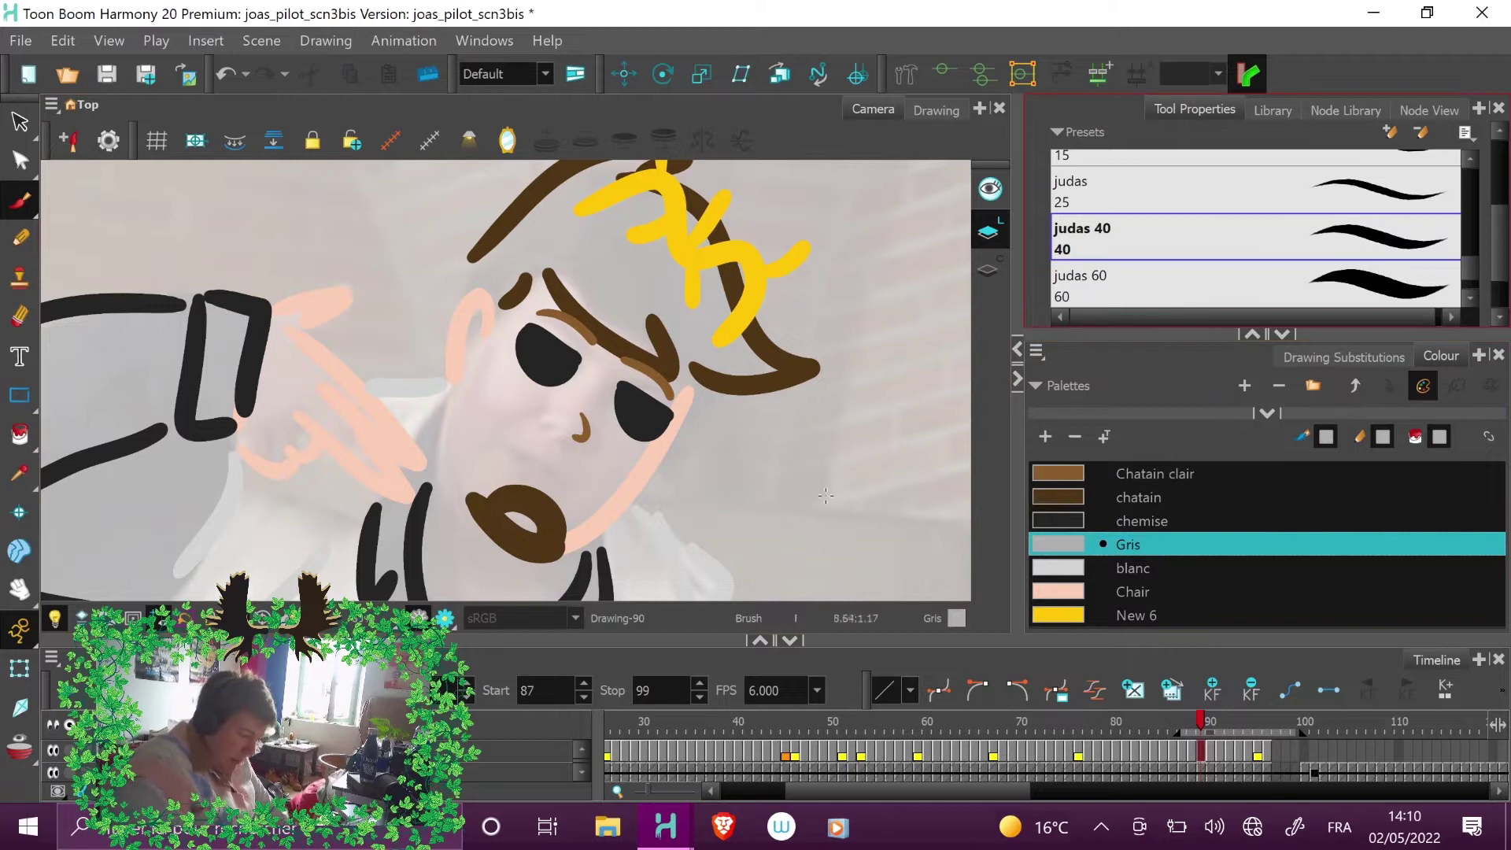
pyautogui.moveTo(574, 356); pyautogui.dragTo(621, 388)
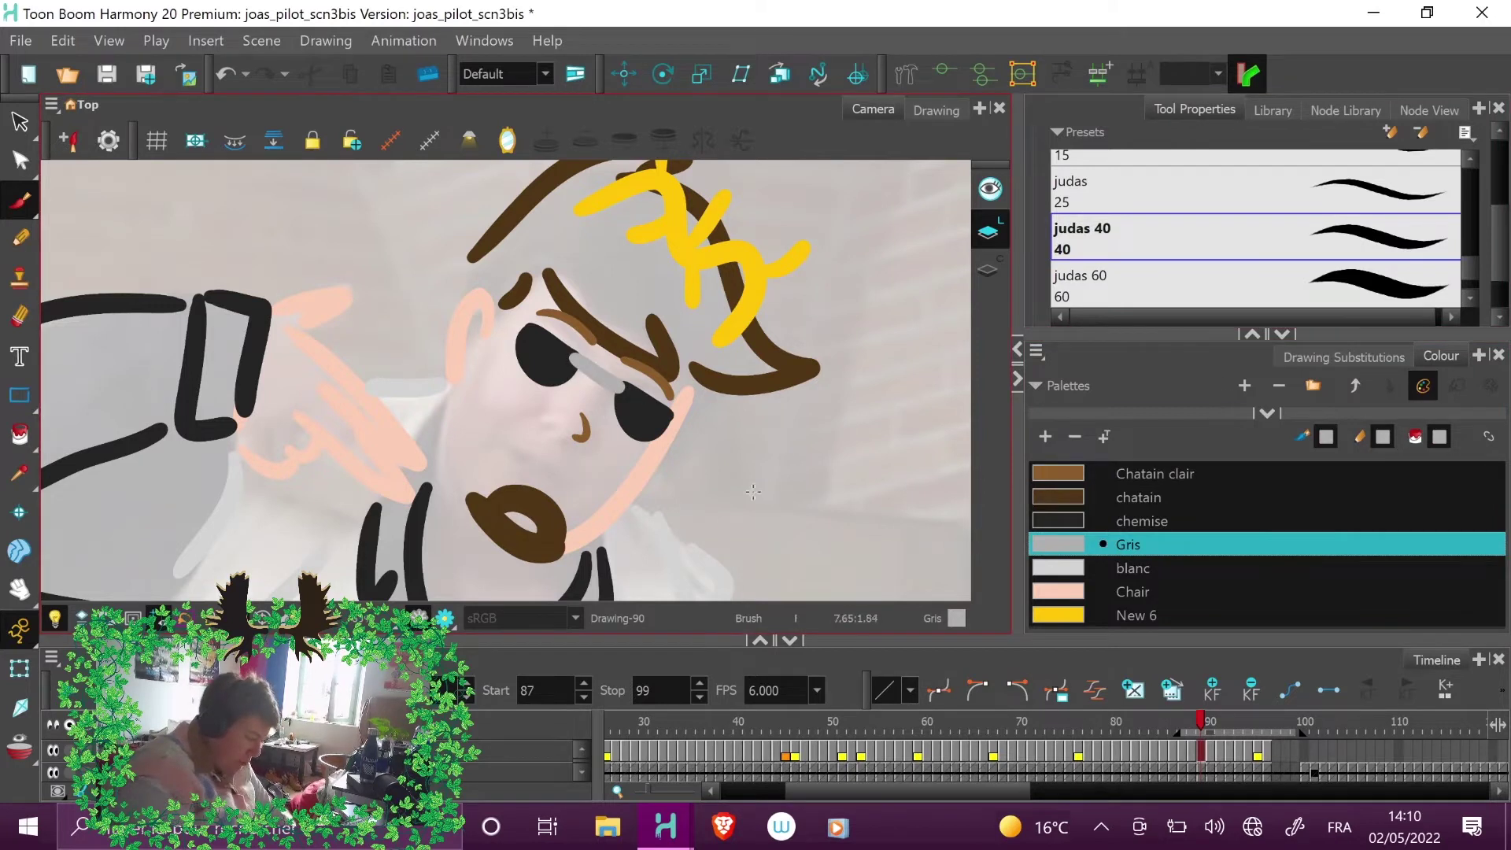
# - Paint the nose and eyebrows at frames 90 and 91 in Chatain clair with the judas 25 brush preset
pyautogui.click(1156, 192)
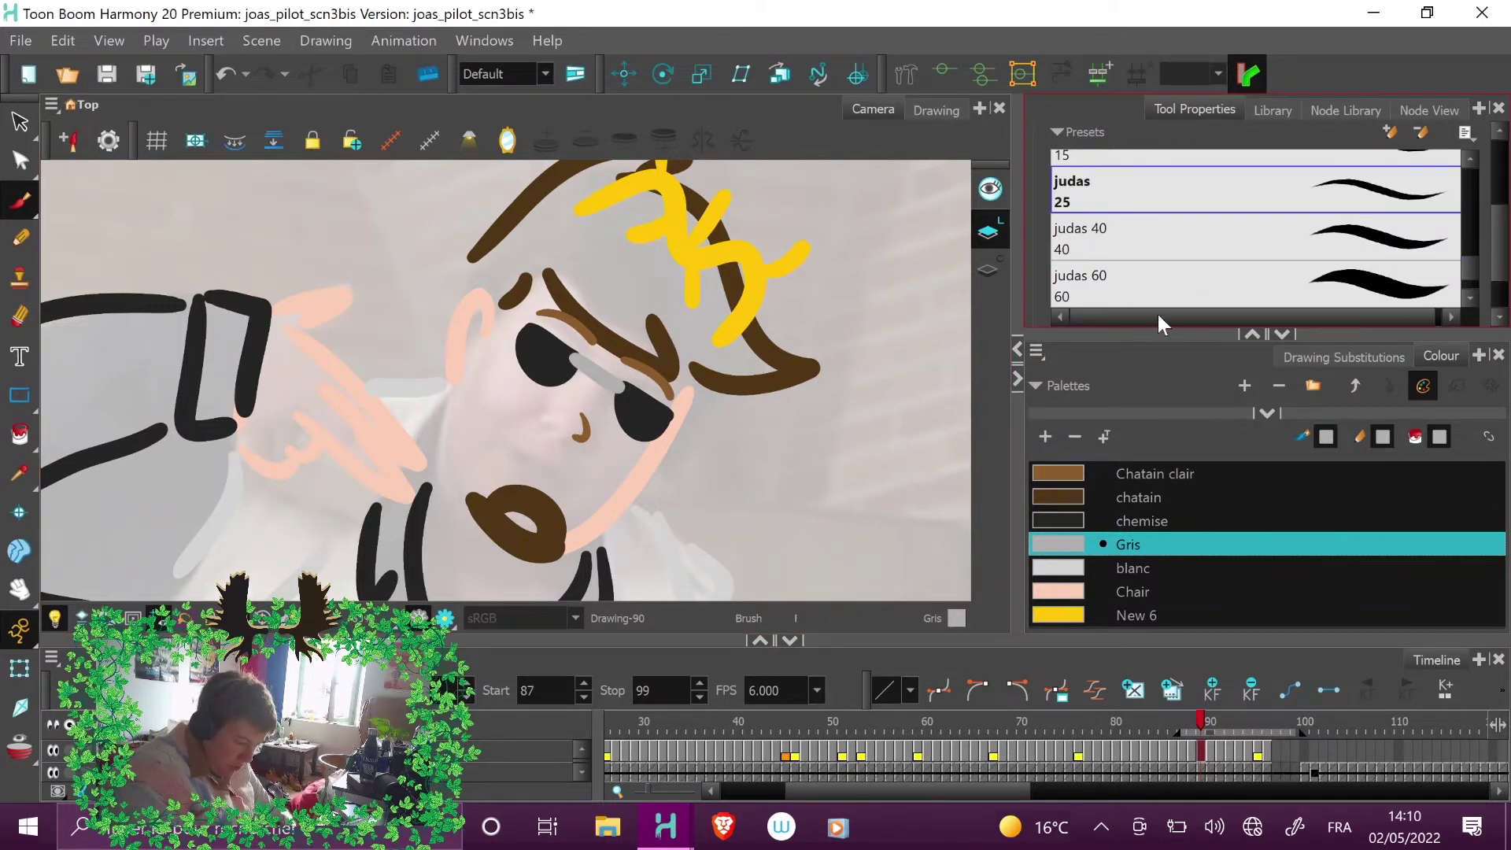
pyautogui.click(1150, 476)
pyautogui.click(1211, 725)
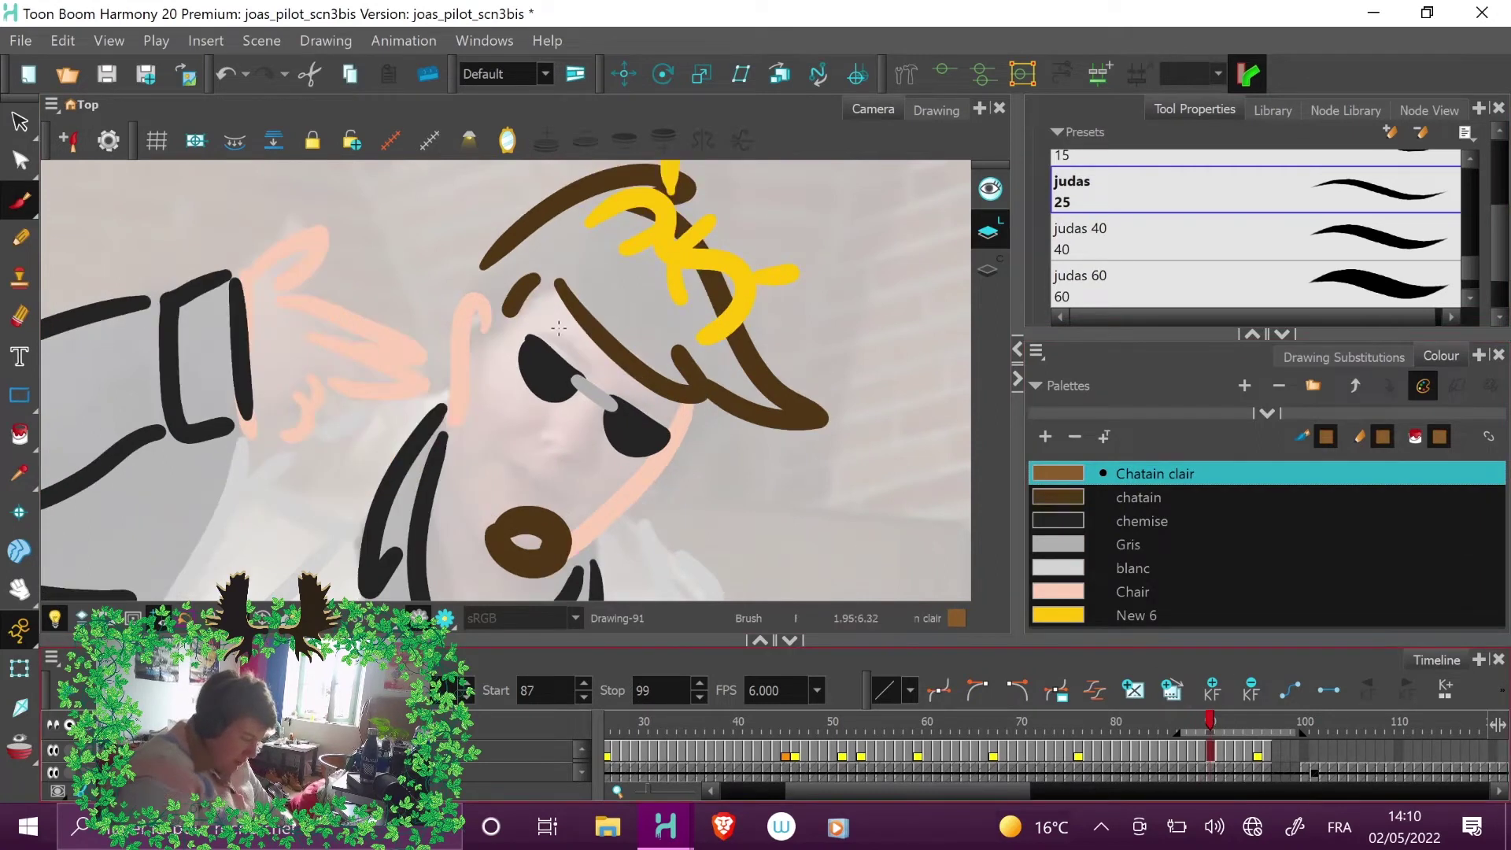
pyautogui.moveTo(543, 328)
pyautogui.mouseDown()
pyautogui.moveTo(673, 421)
pyautogui.moveTo(573, 448)
pyautogui.mouseUp()
pyautogui.click(1228, 725)
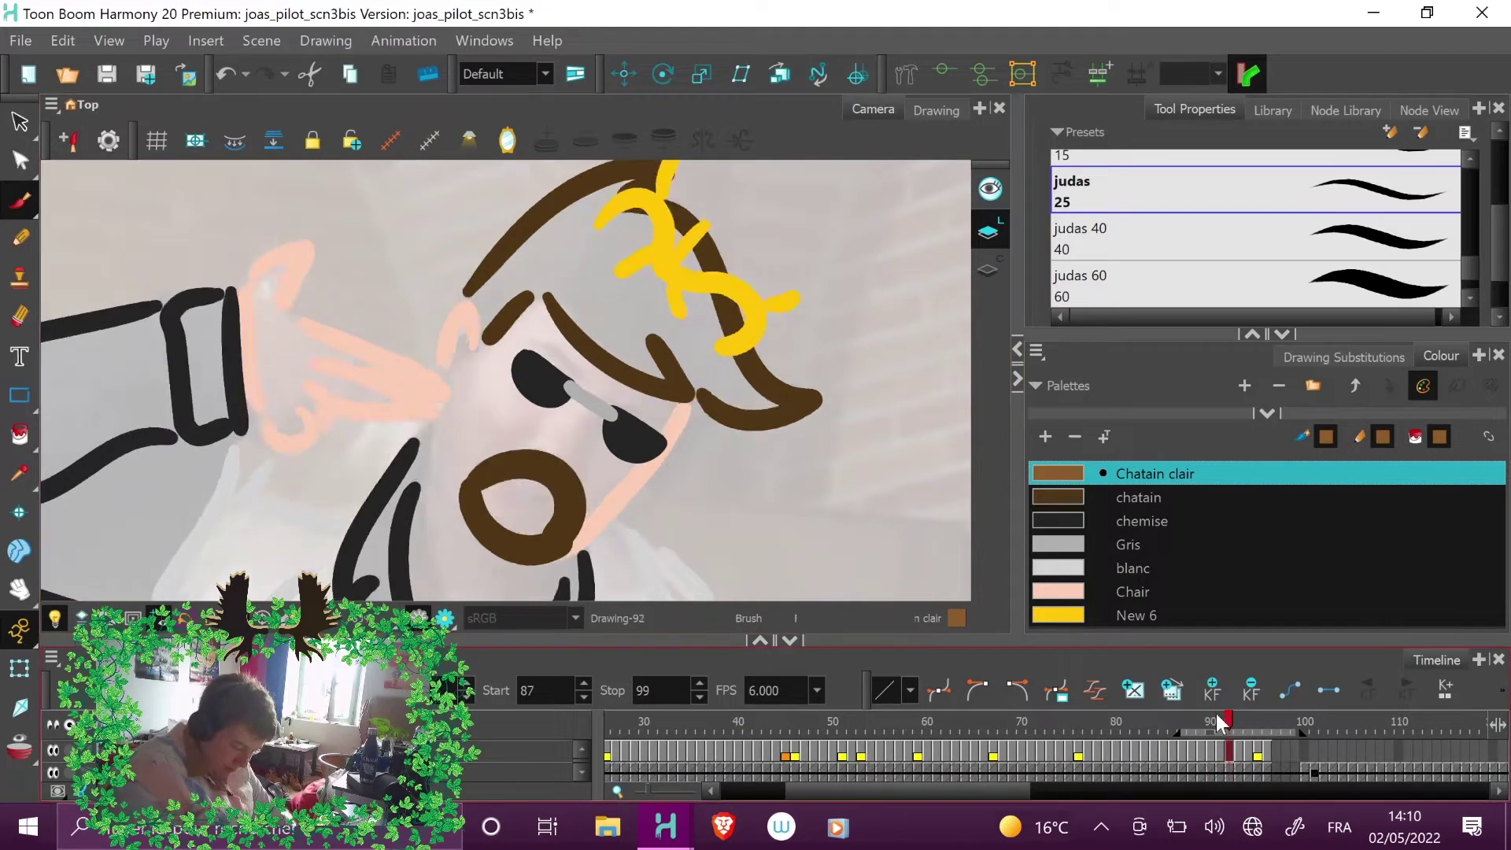
pyautogui.click(1219, 727)
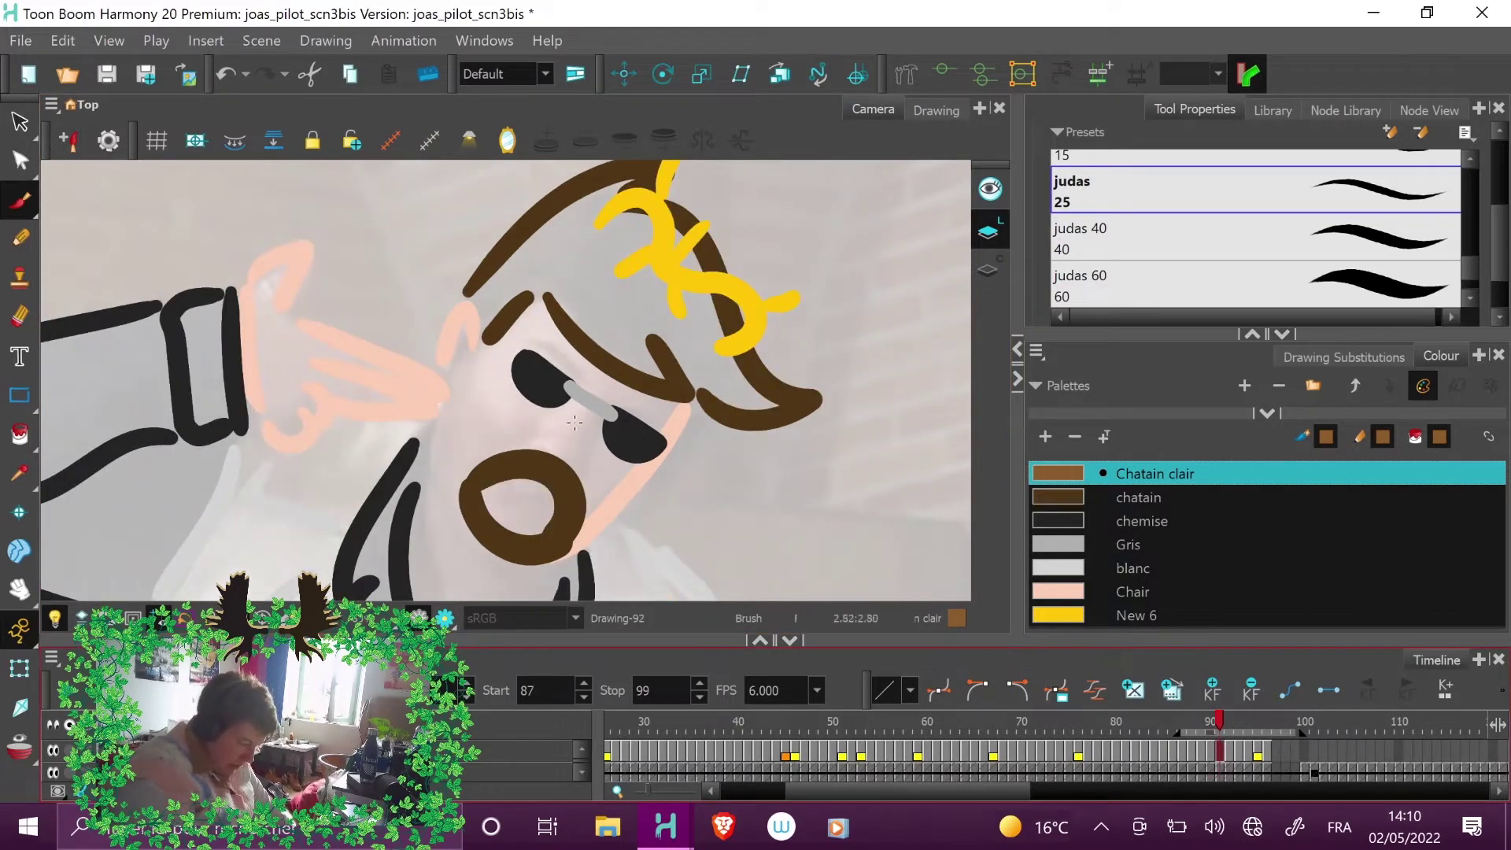
pyautogui.moveTo(583, 425); pyautogui.dragTo(568, 431)
pyautogui.moveTo(536, 337); pyautogui.dragTo(671, 425)
# - Paint the Chatain clair nose and eyebrows around the sunglasses at frames 92, 93 and 94
pyautogui.moveTo(1222, 732)
pyautogui.mouseDown()
pyautogui.moveTo(1210, 724)
pyautogui.moveTo(1231, 724)
pyautogui.mouseUp()
pyautogui.moveTo(538, 327)
pyautogui.mouseDown()
pyautogui.moveTo(584, 376)
pyautogui.moveTo(641, 391)
pyautogui.moveTo(666, 429)
pyautogui.mouseUp()
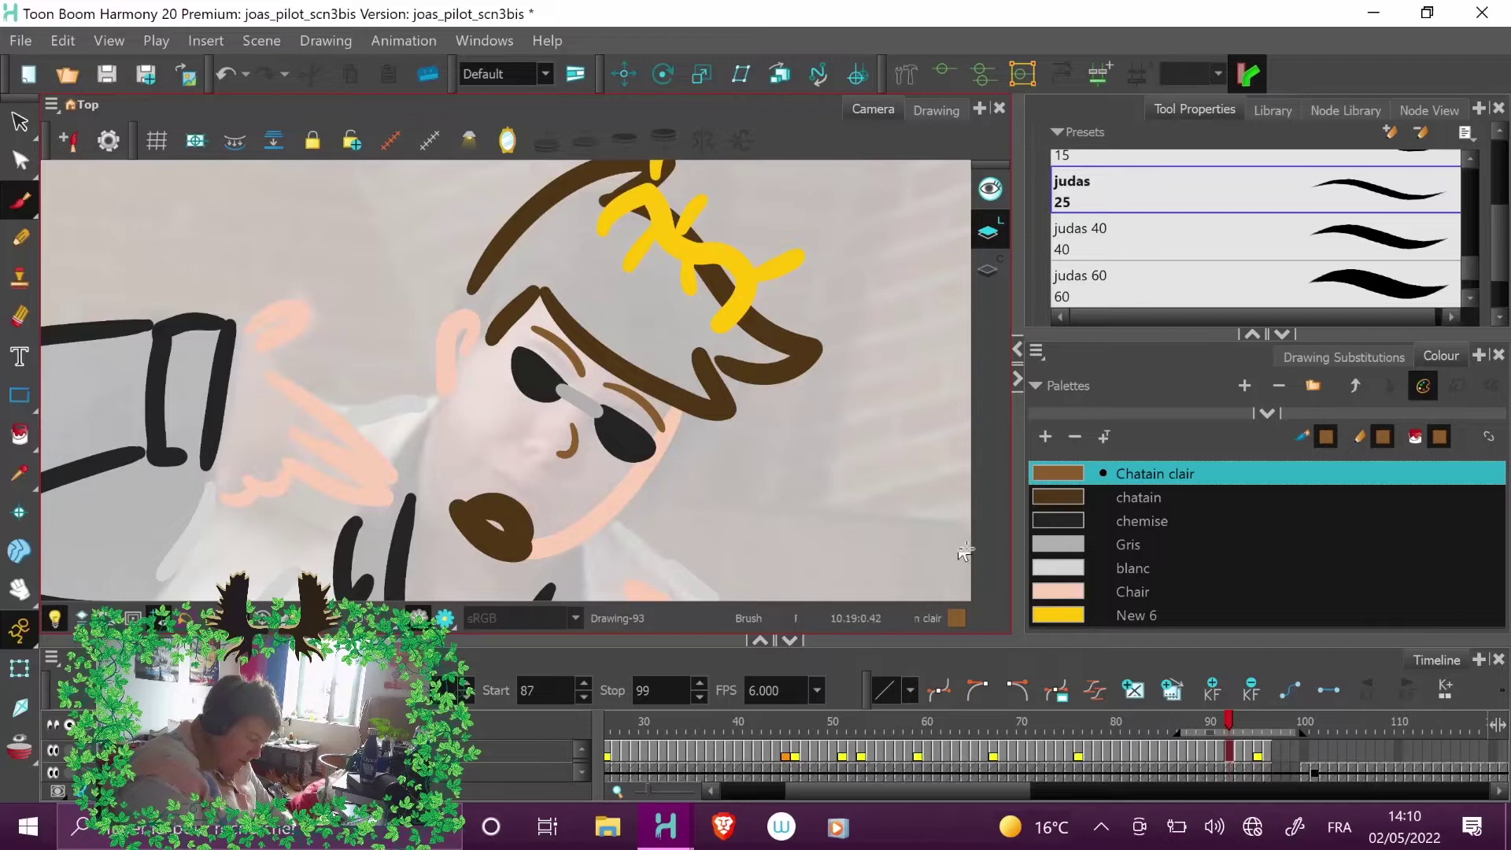
pyautogui.click(1237, 724)
pyautogui.moveTo(517, 335); pyautogui.dragTo(652, 432)
pyautogui.moveTo(561, 425); pyautogui.dragTo(561, 453)
pyautogui.click(1249, 726)
pyautogui.moveTo(539, 335); pyautogui.dragTo(666, 429)
# - Go to frame 95 and set the brush's maximum size to 175, starting from the largest preset
pyautogui.click(1257, 727)
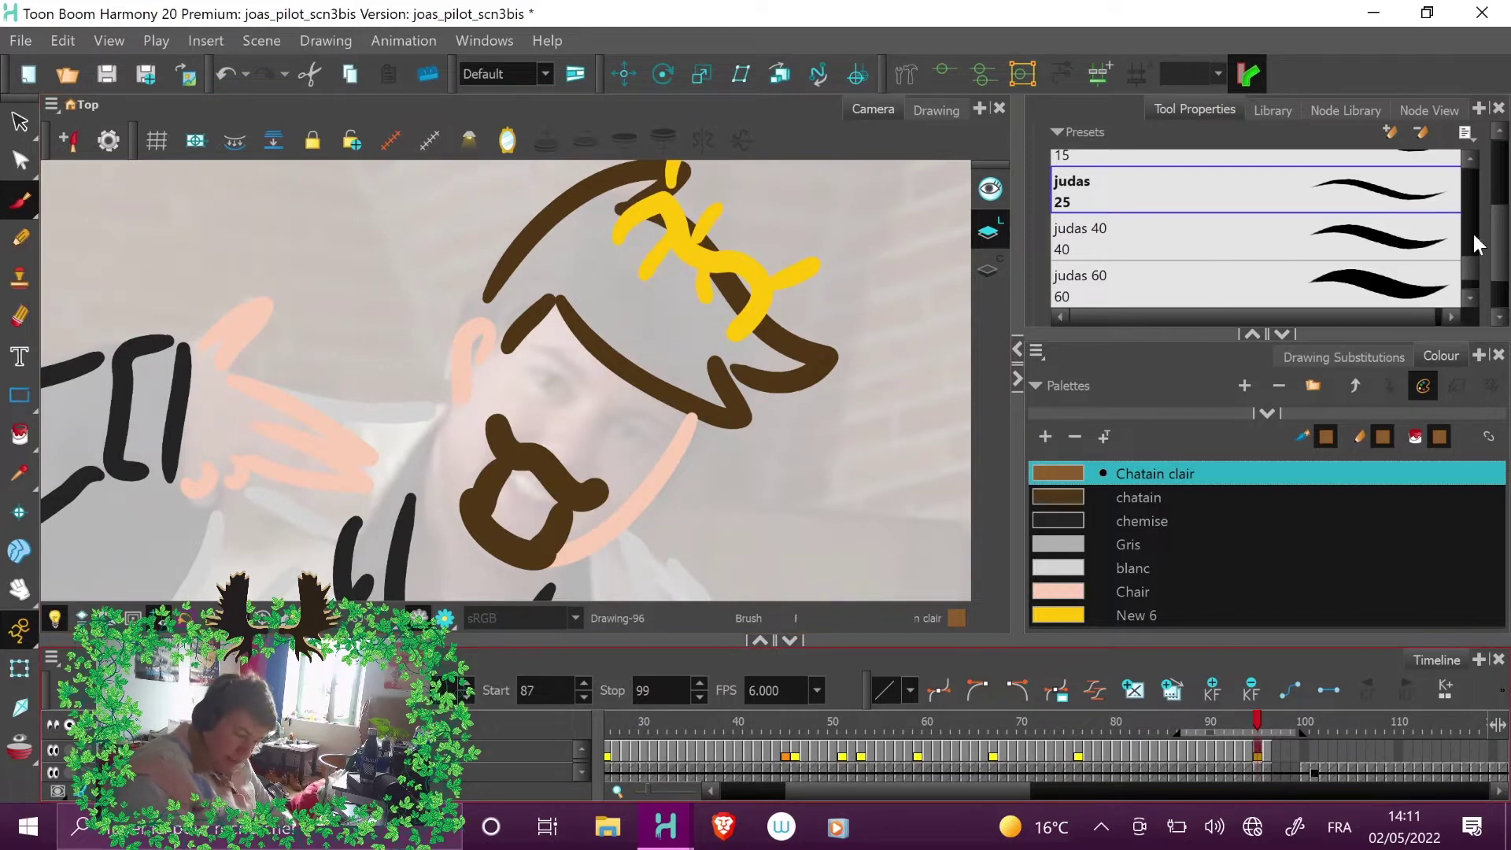
pyautogui.scroll(-5, 1472, 236)
pyautogui.click(1453, 193)
pyautogui.scroll(3, 1495, 247)
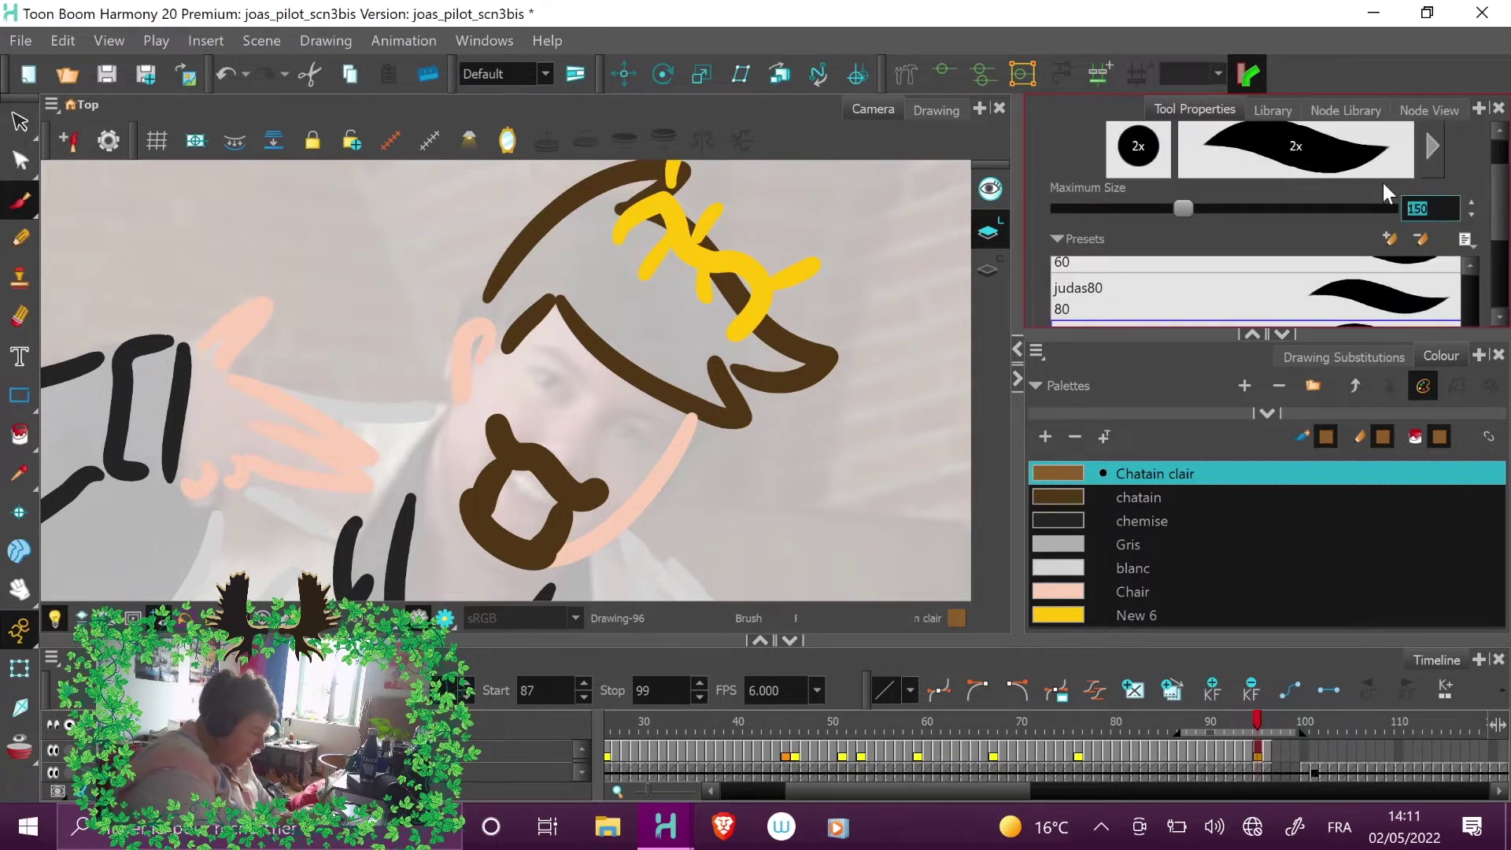
pyautogui.press('ctrl+super+o')
pyautogui.click(247, 809)
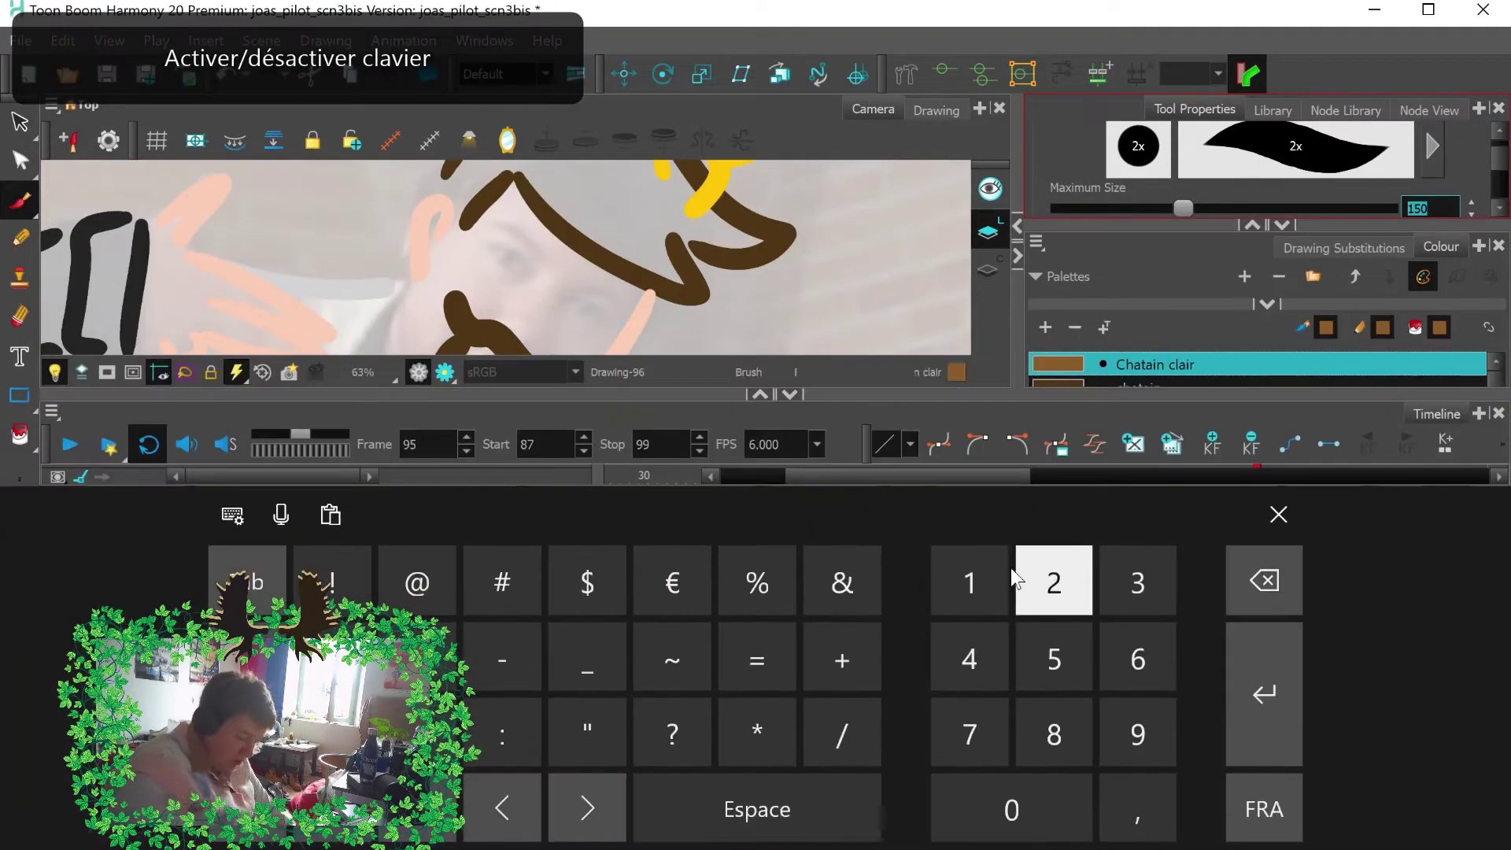
pyautogui.click(969, 582)
pyautogui.click(969, 734)
pyautogui.click(1047, 658)
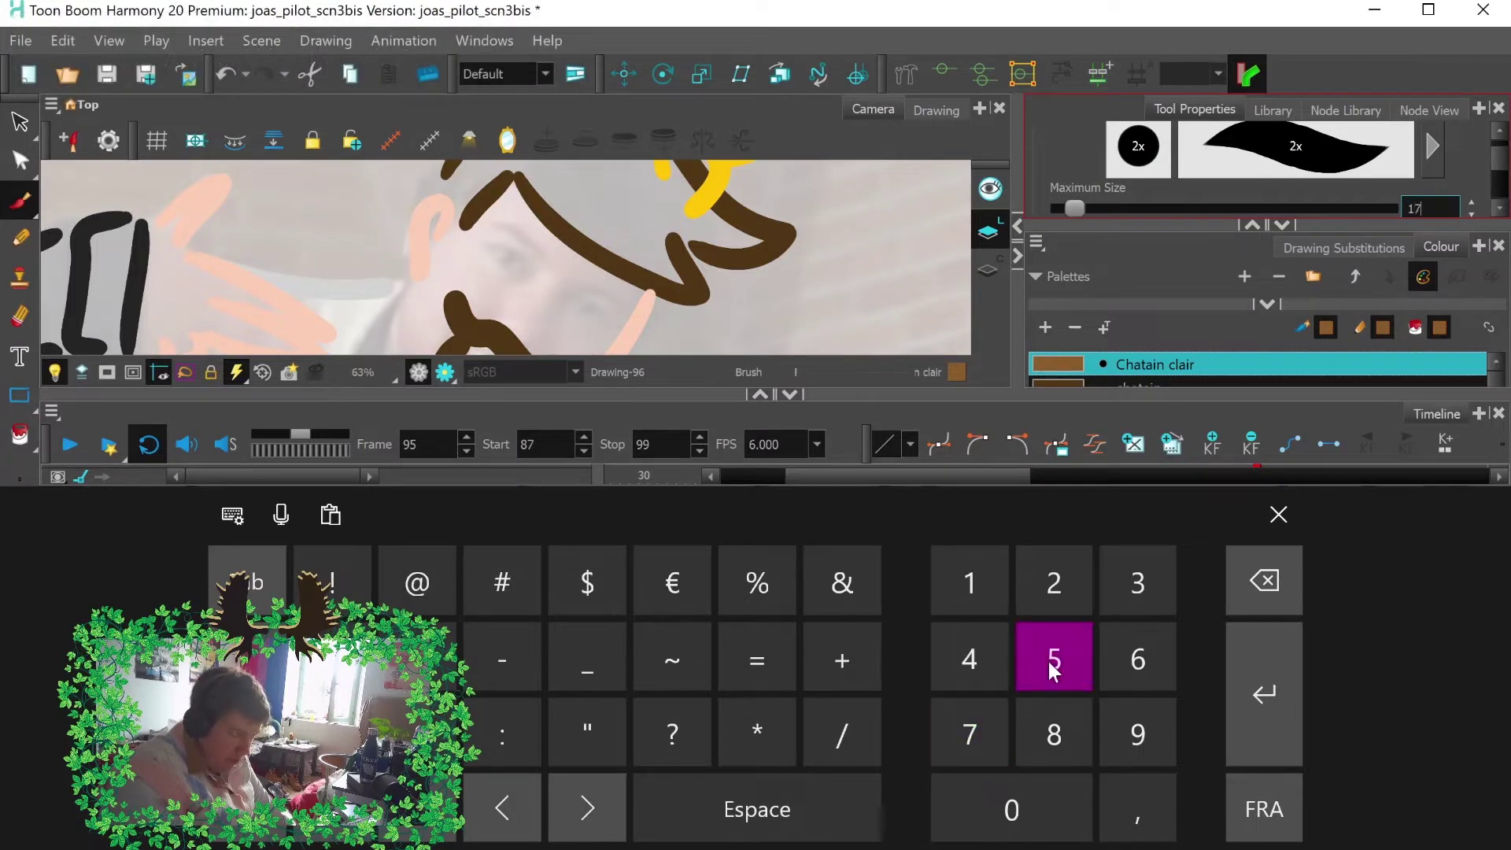
pyautogui.click(1281, 518)
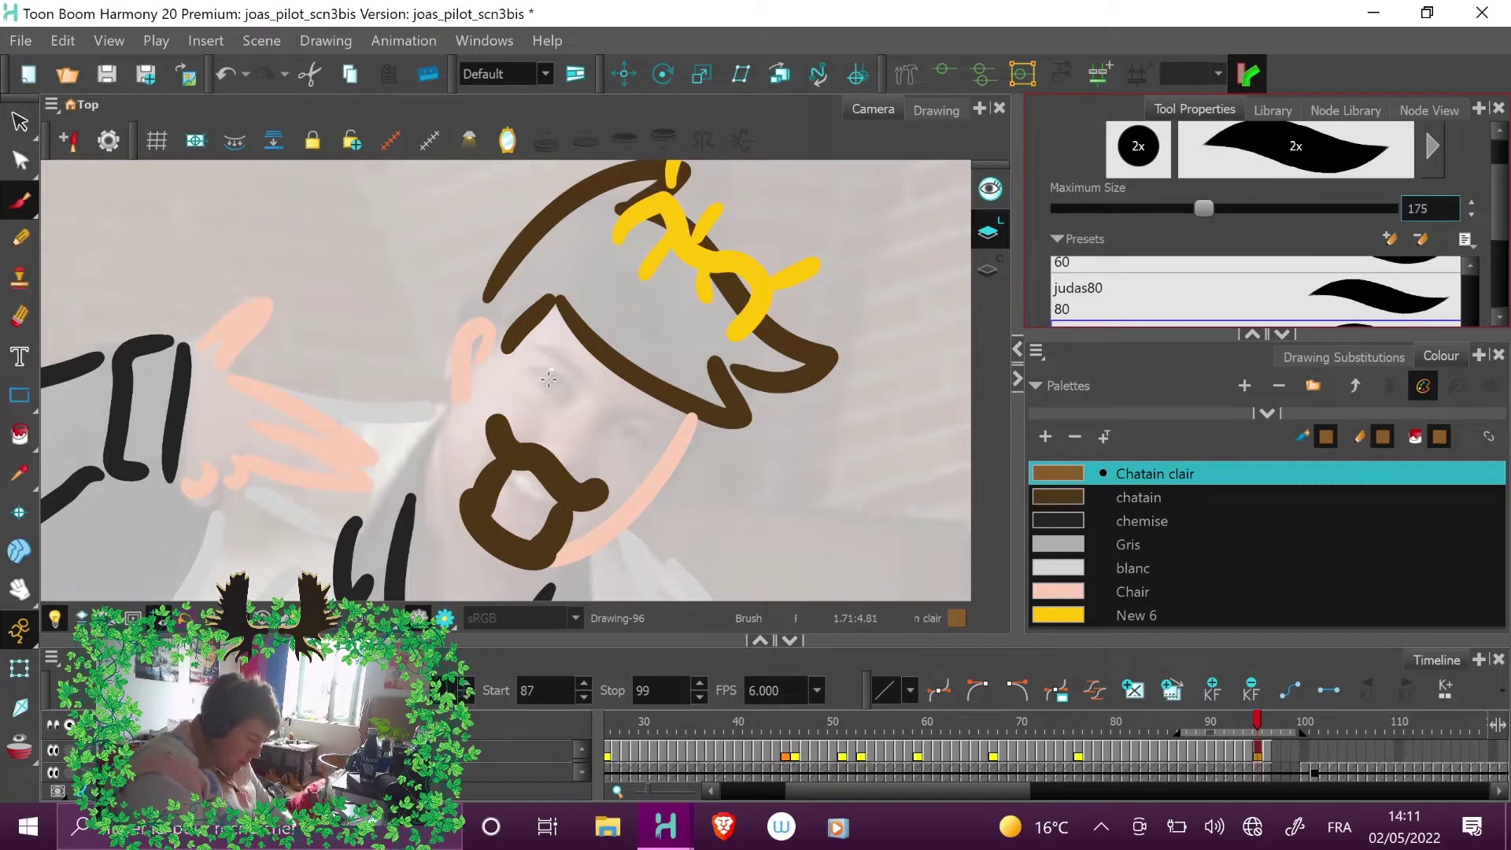
pyautogui.rightClick(549, 378)
pyautogui.press('Escape')
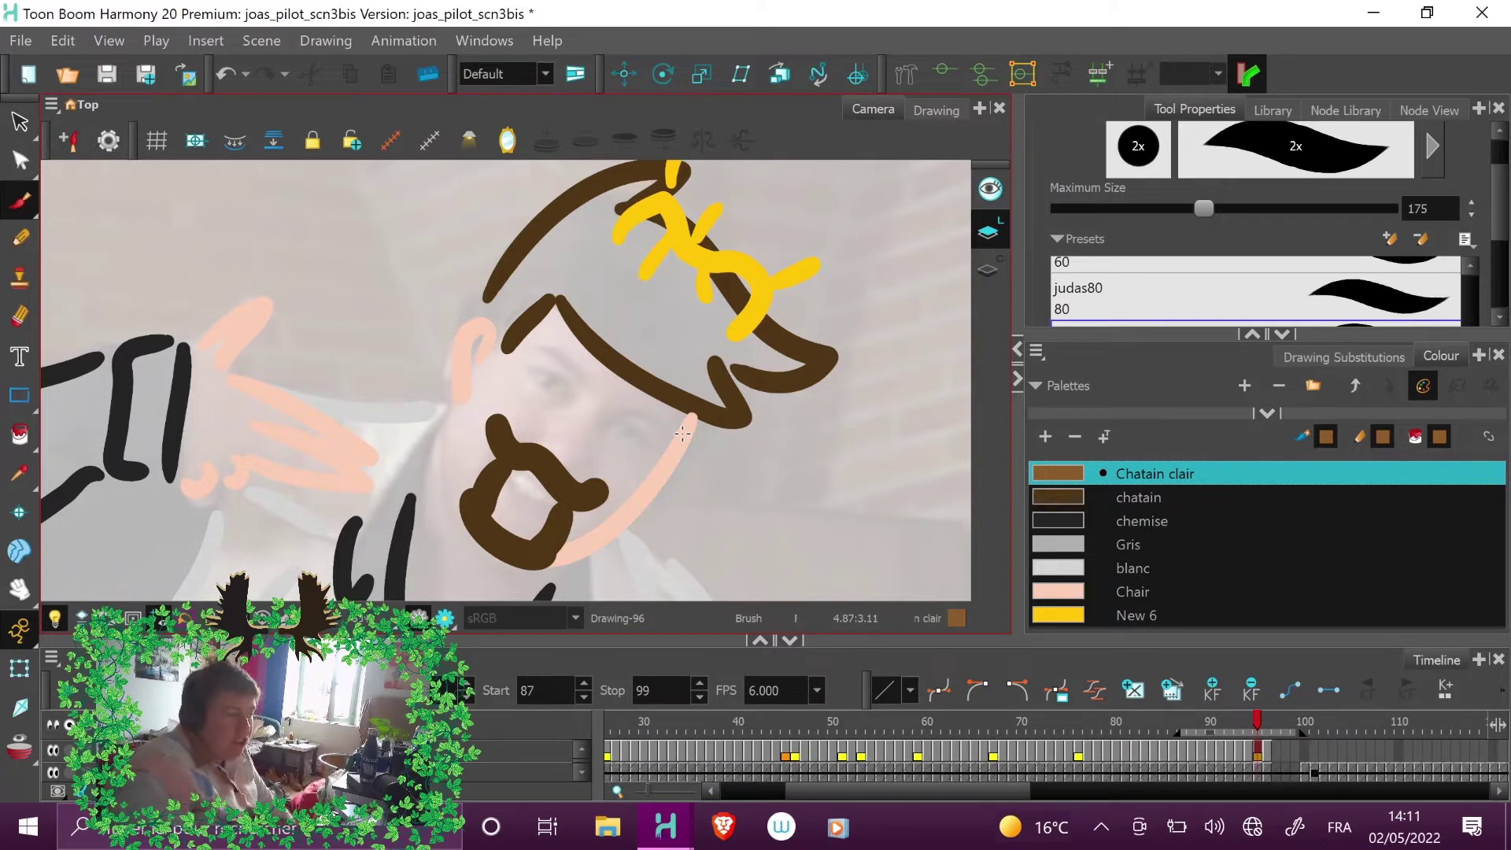
pyautogui.click(549, 381)
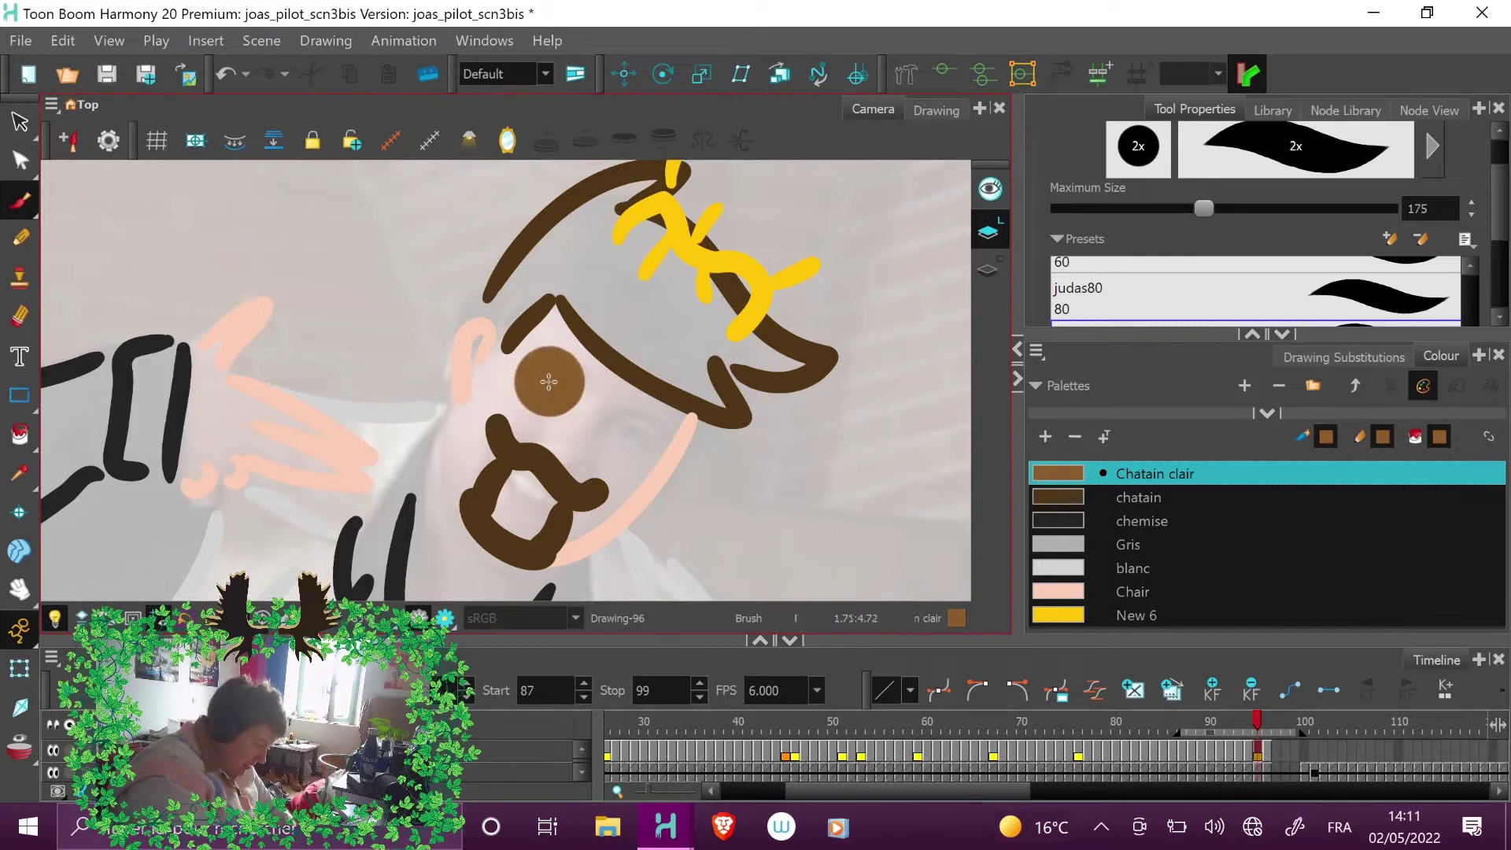
pyautogui.hotkey('ctrl', 'z')
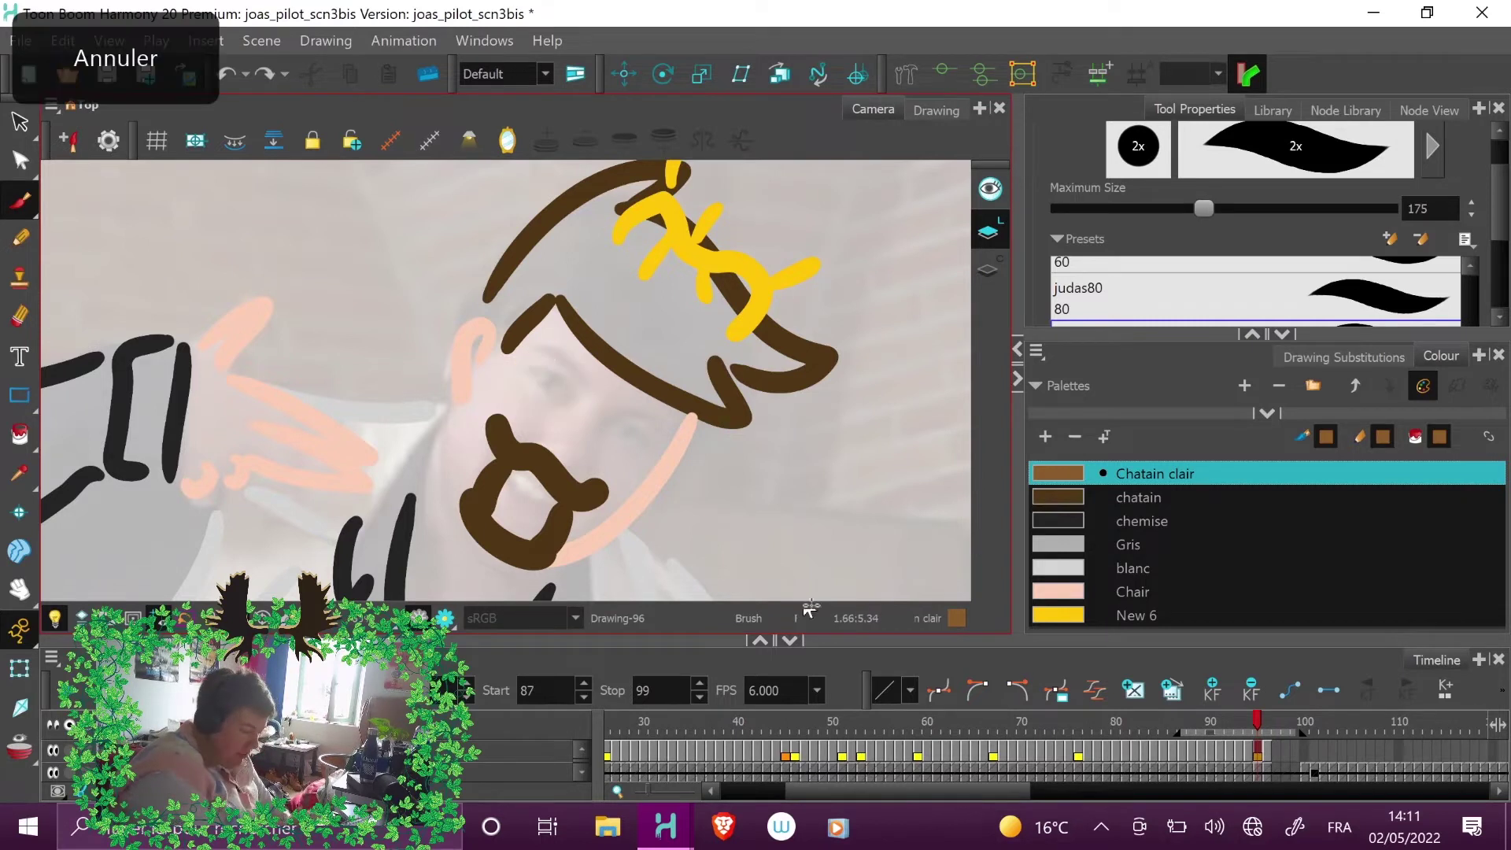
# - Stamp two round chemise sunglass lenses over the eyes at frames 95 and 96
pyautogui.click(1142, 519)
pyautogui.click(549, 380)
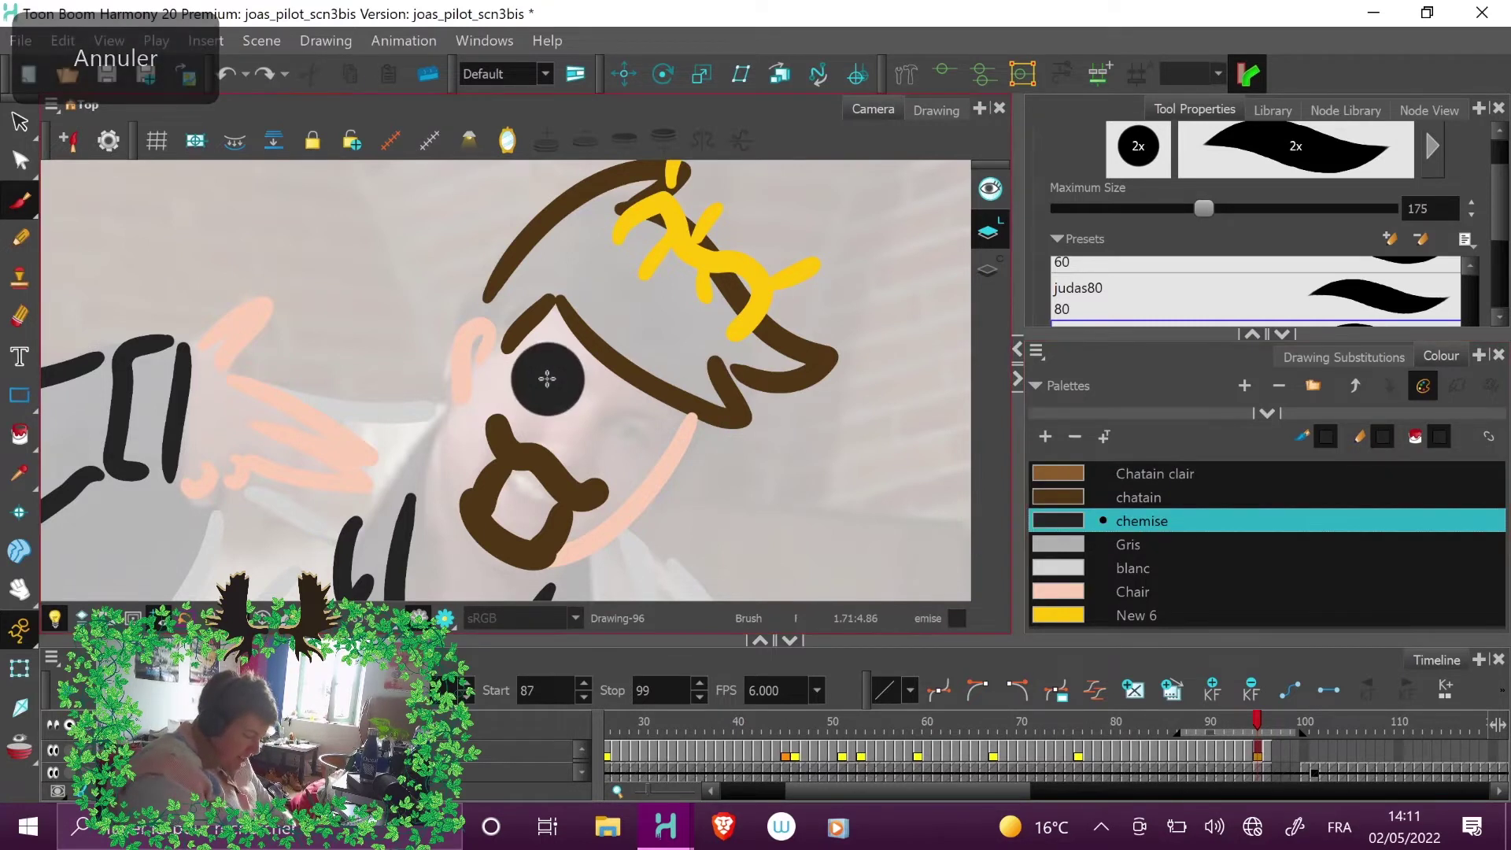
pyautogui.click(629, 432)
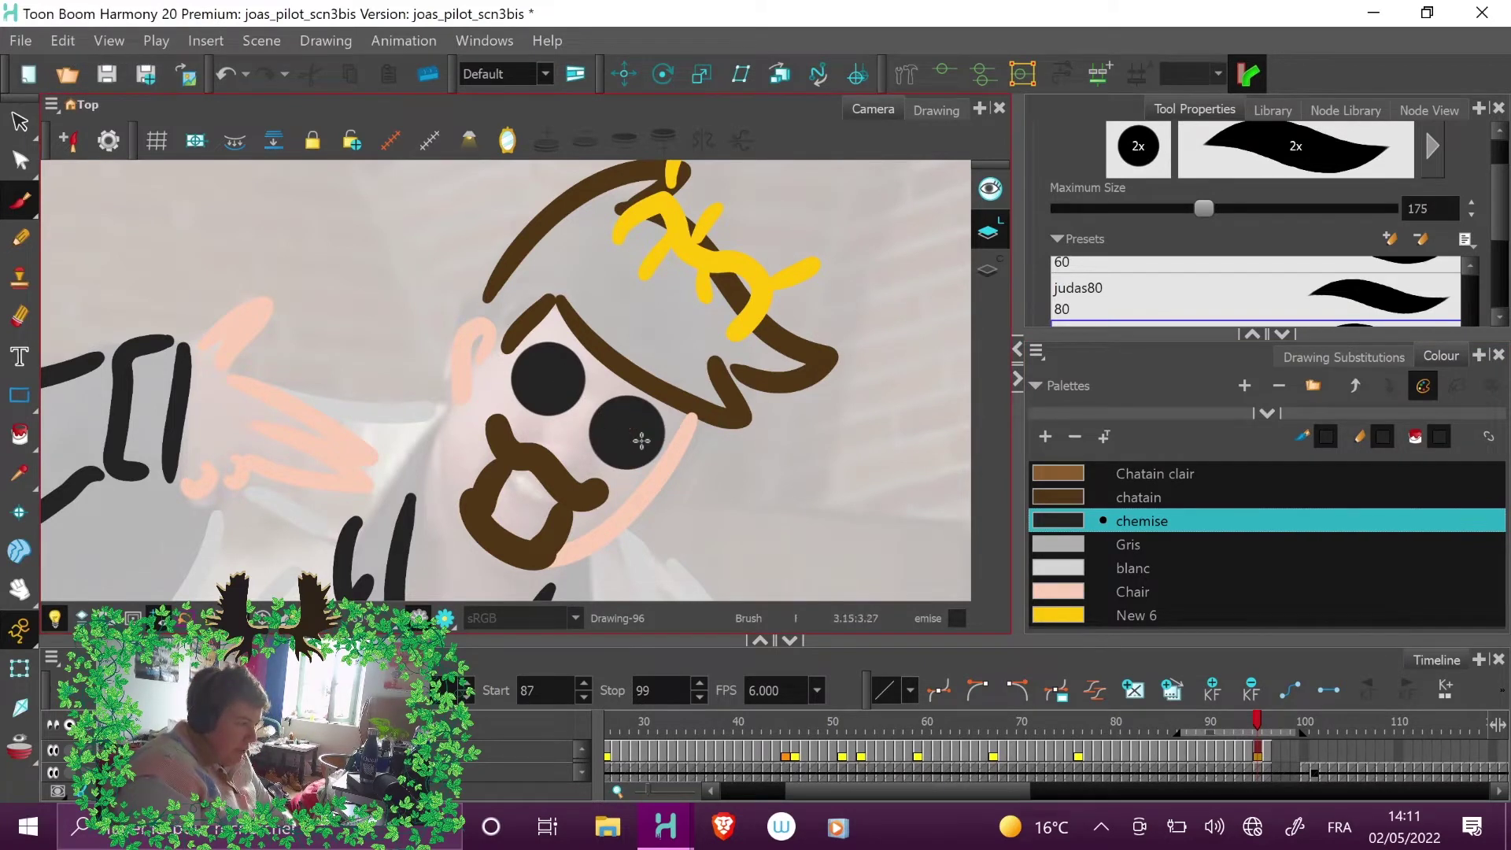
pyautogui.click(1266, 721)
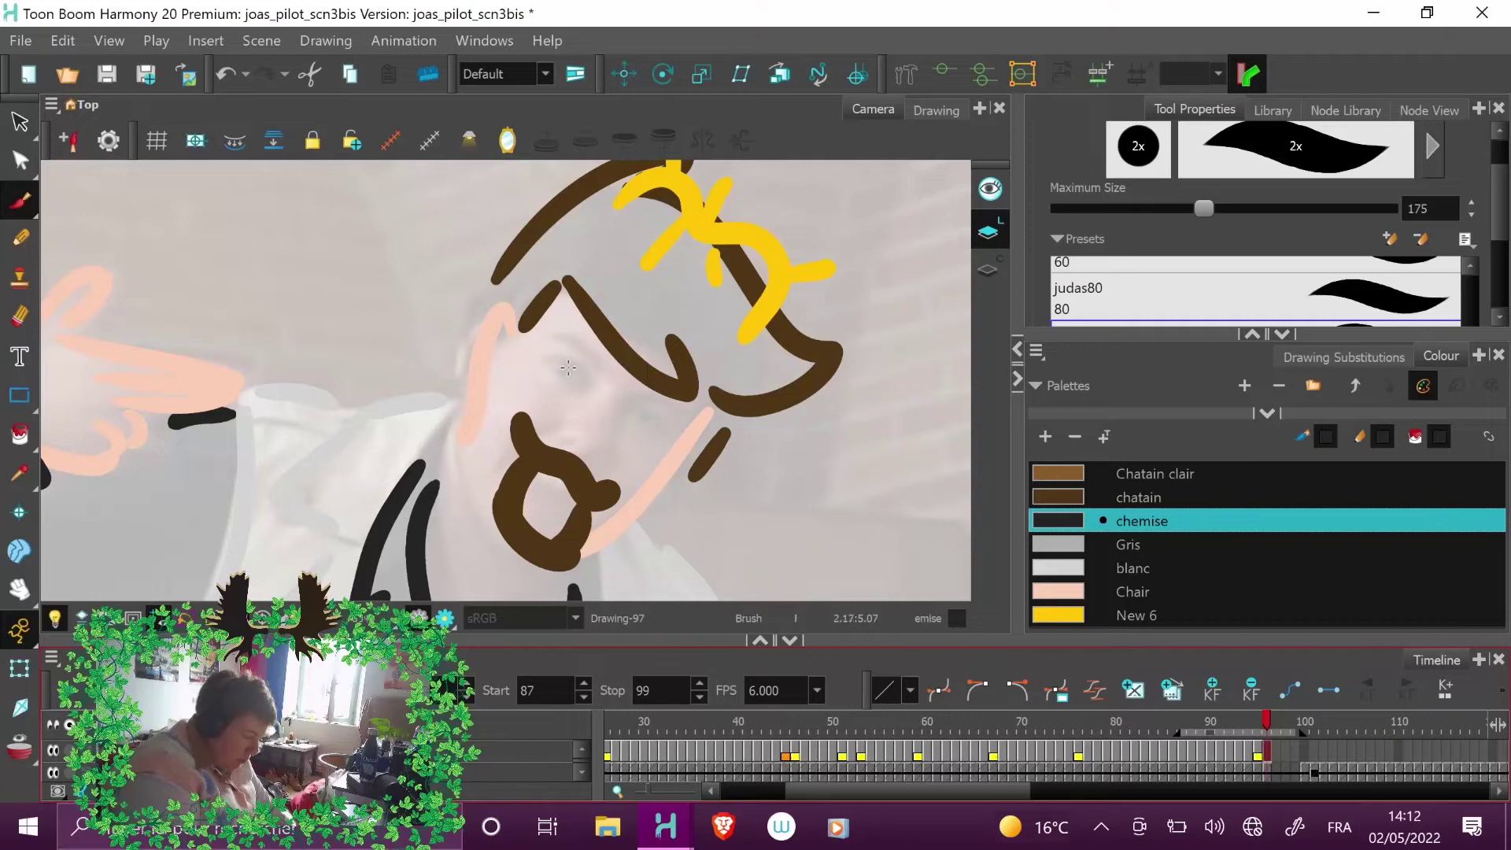
pyautogui.click(564, 369)
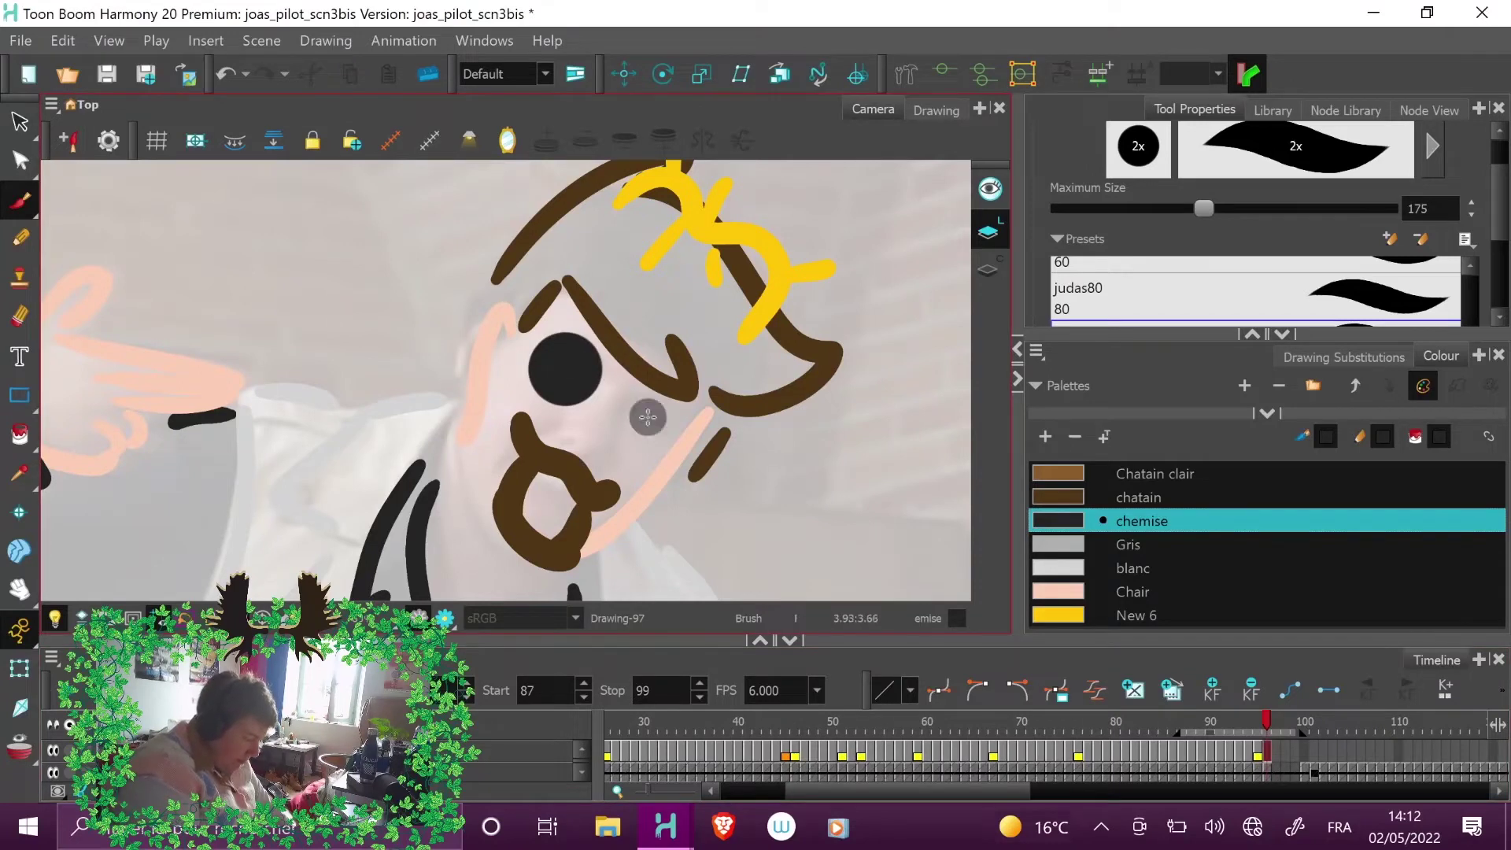
pyautogui.click(646, 419)
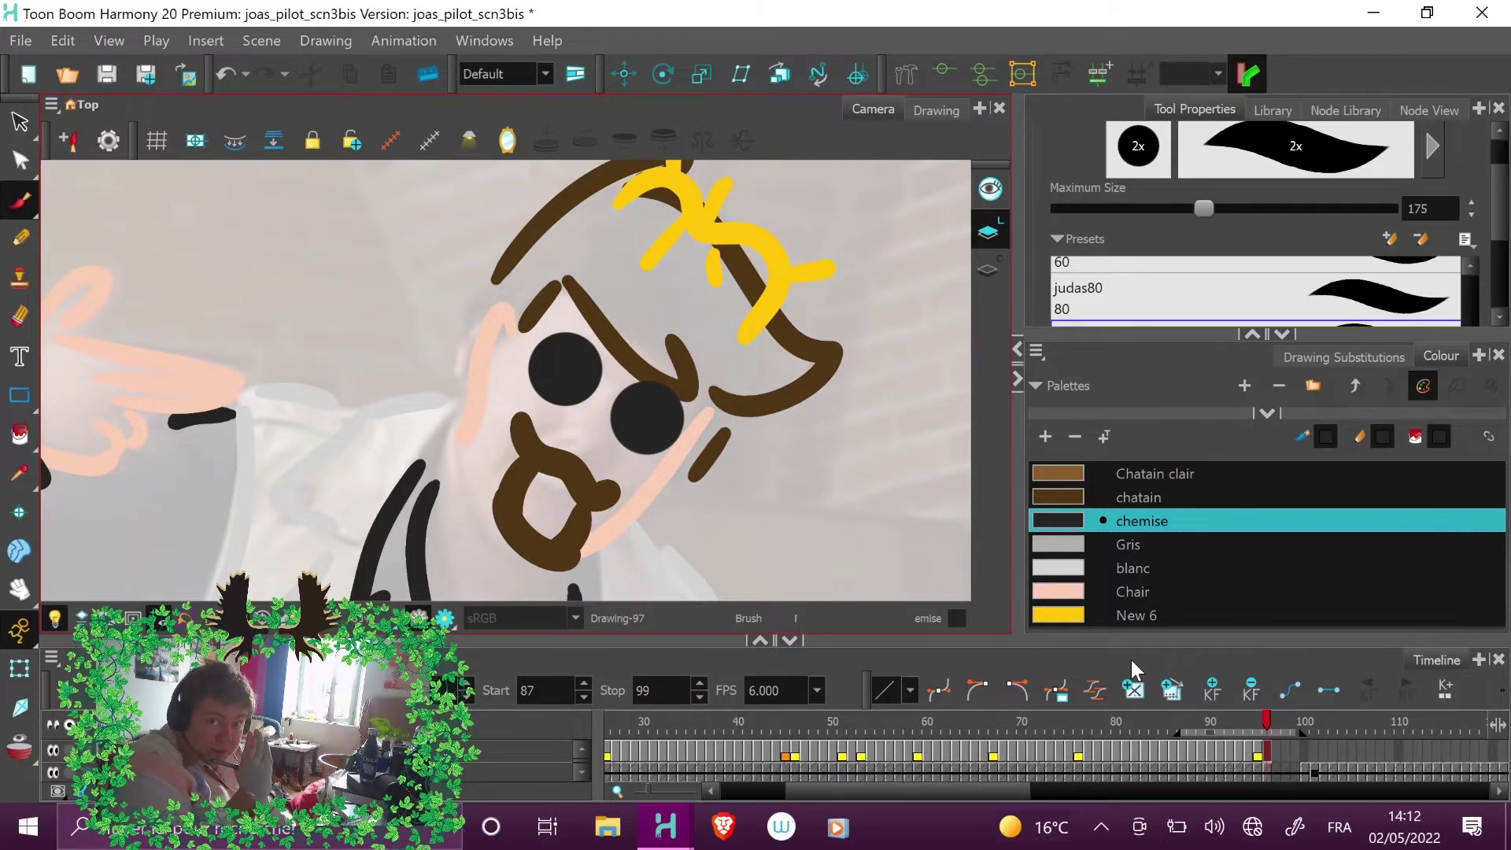
# - Paint a thin Gris bridge between the round lenses at frames 96 and 95 with the judas 25 brush preset
pyautogui.click(1141, 542)
pyautogui.scroll(-3, 1452, 261)
pyautogui.scroll(3, 1471, 201)
pyautogui.scroll(2, 1429, 216)
pyautogui.click(1386, 236)
pyautogui.click(1388, 283)
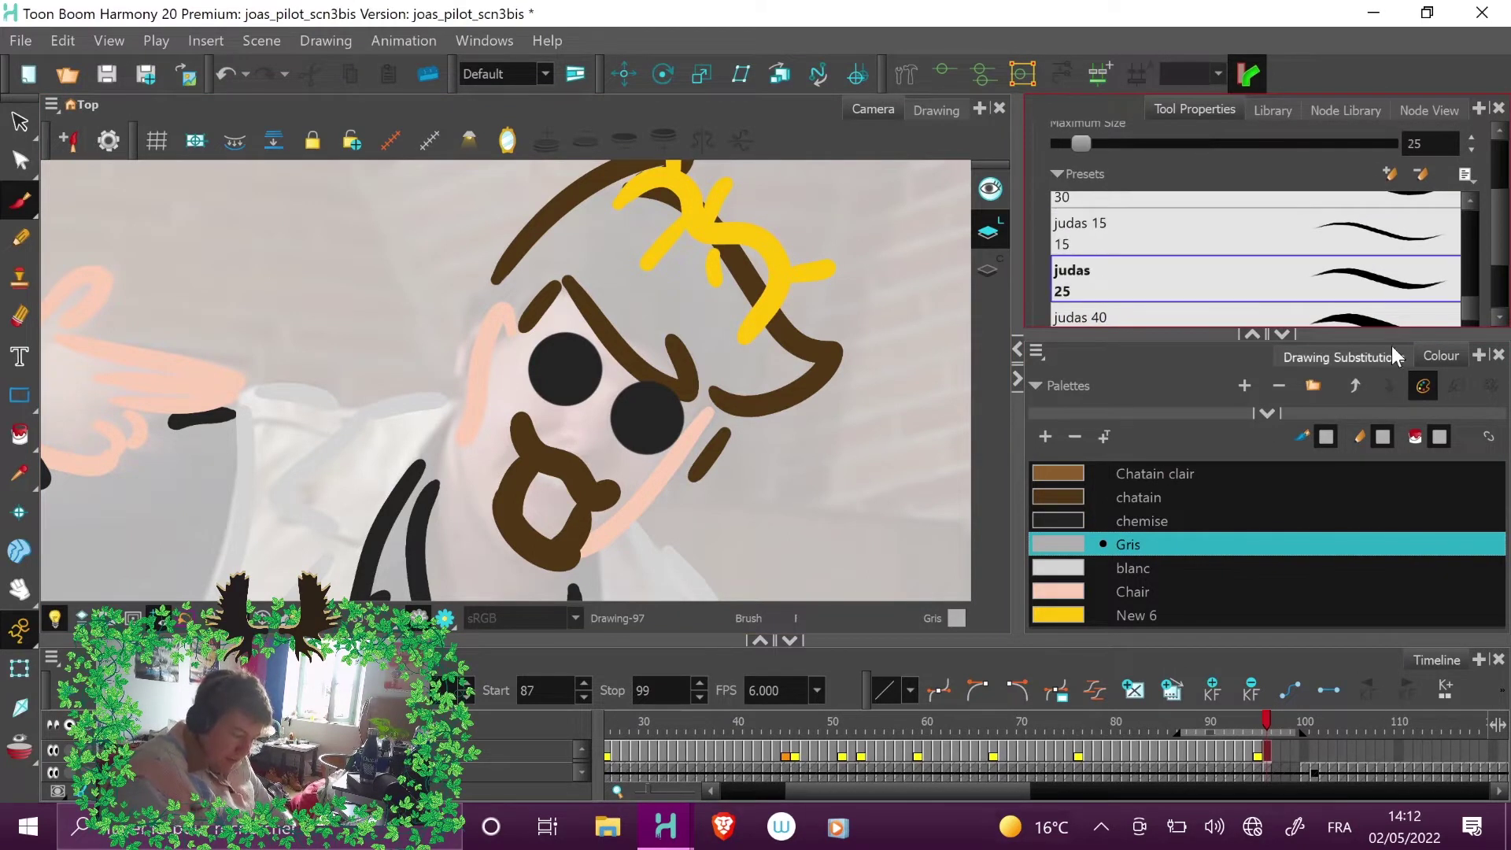
pyautogui.moveTo(590, 382); pyautogui.dragTo(626, 404)
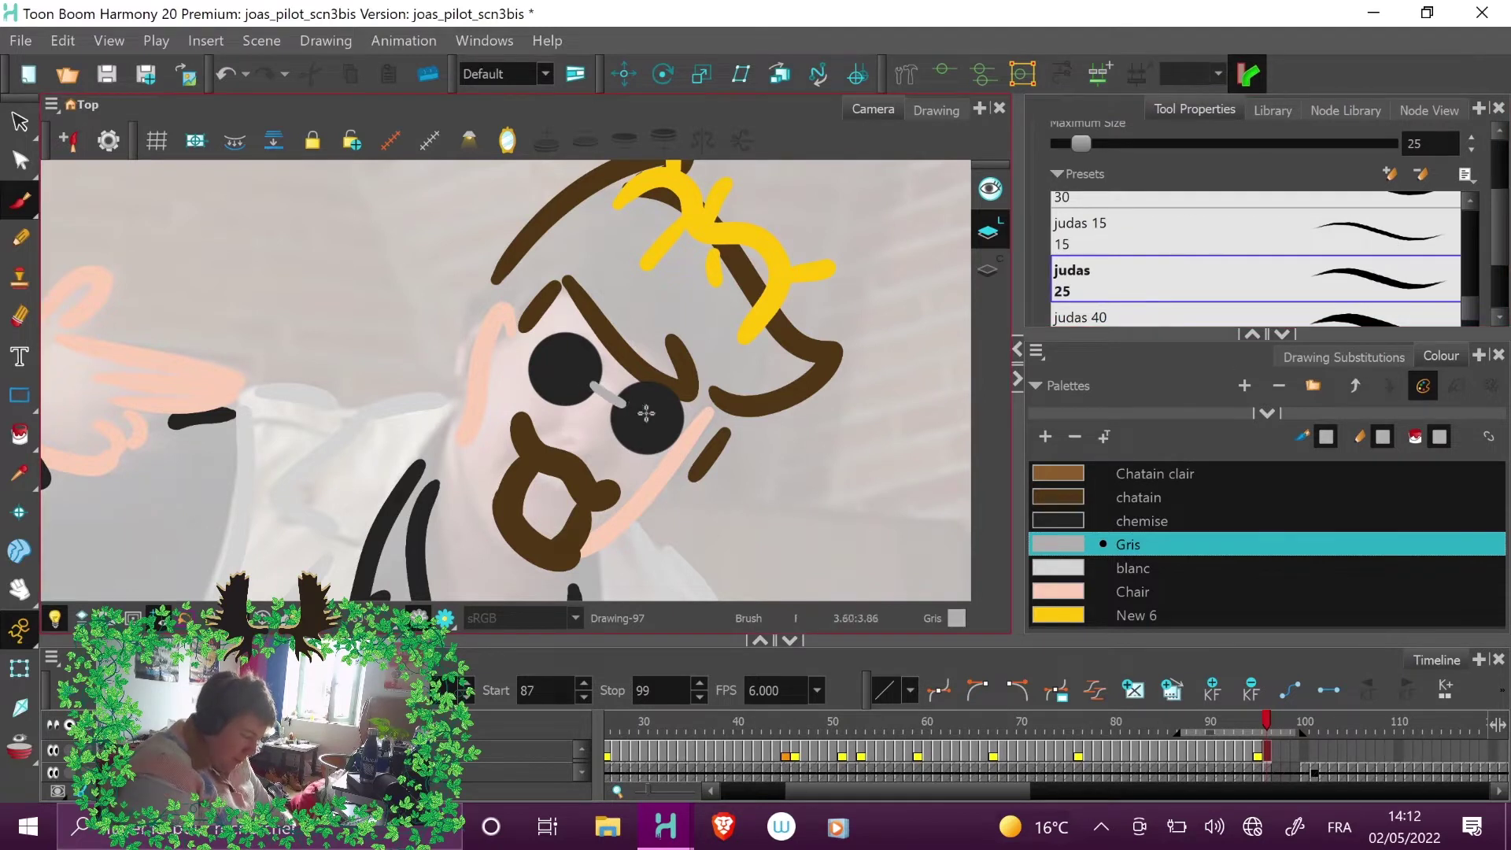
pyautogui.click(1255, 730)
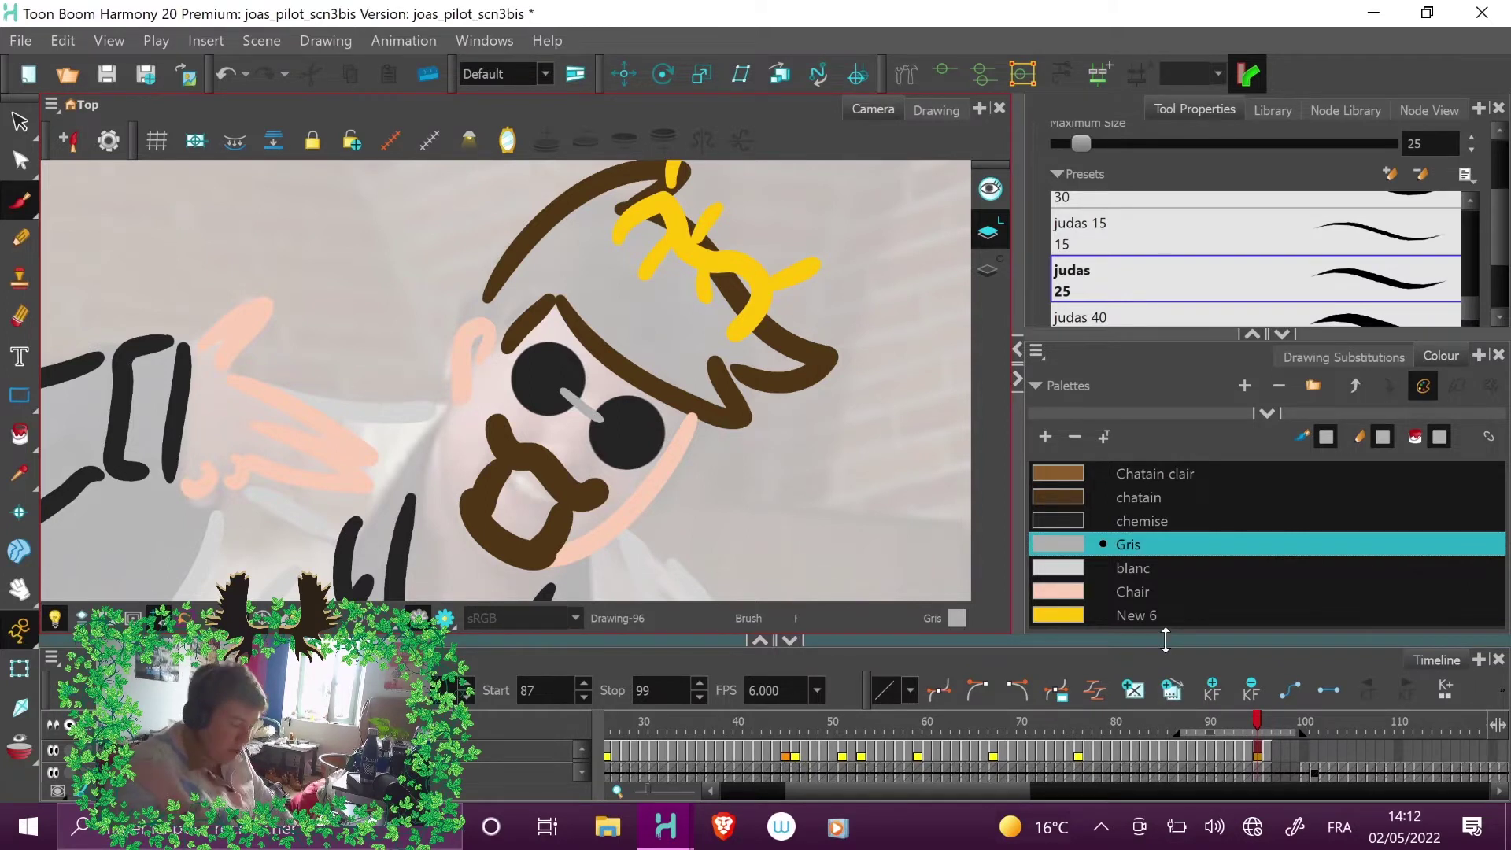
# - Paint the Chatain clair nose and eyebrows around the sunglasses at frames 95 and 96
pyautogui.click(1149, 472)
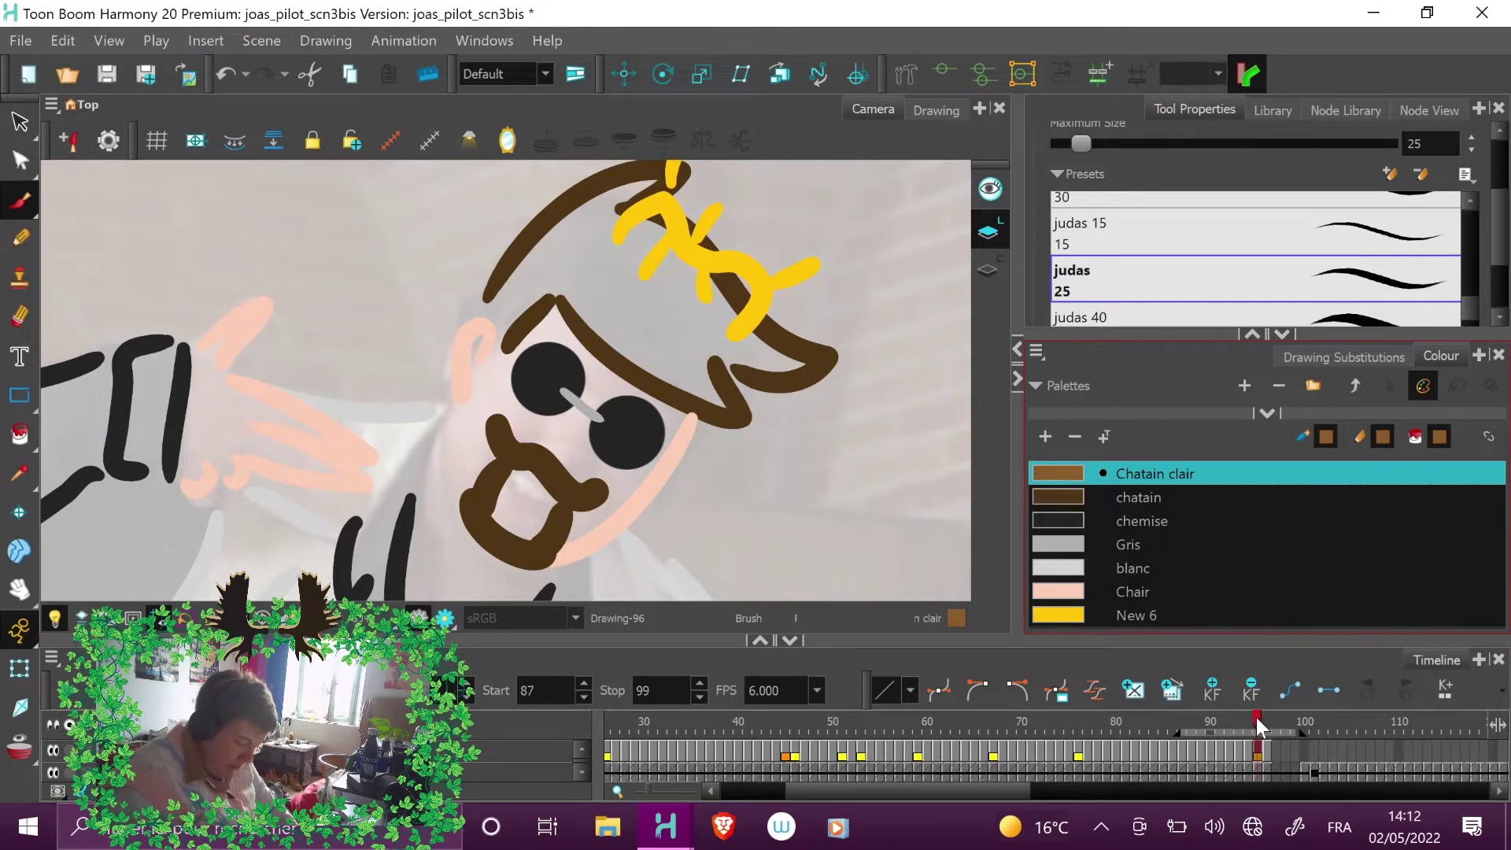
pyautogui.moveTo(1251, 716); pyautogui.dragTo(1263, 719)
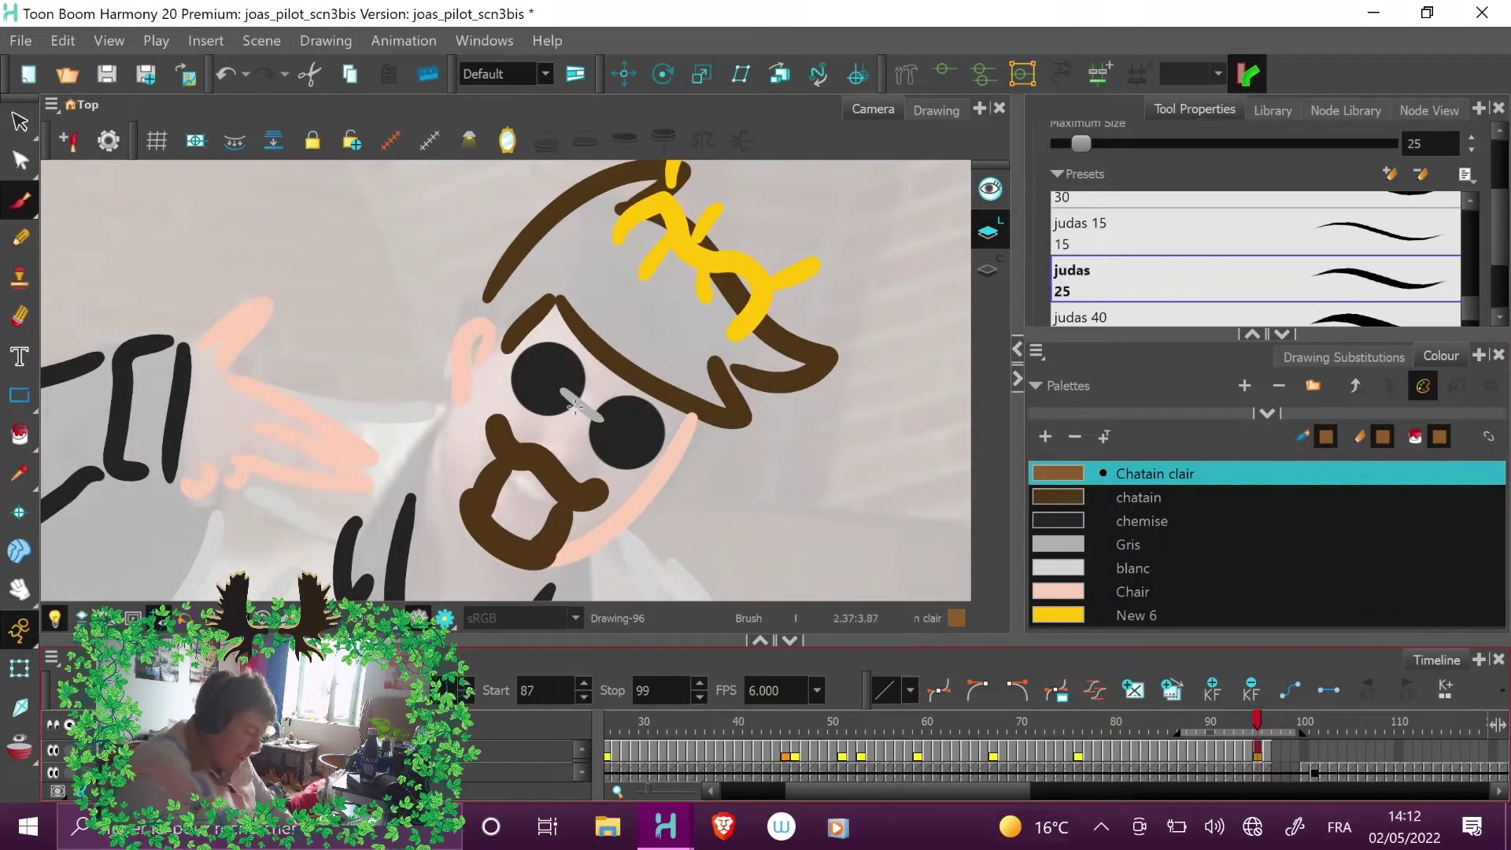
pyautogui.moveTo(562, 445); pyautogui.dragTo(577, 430)
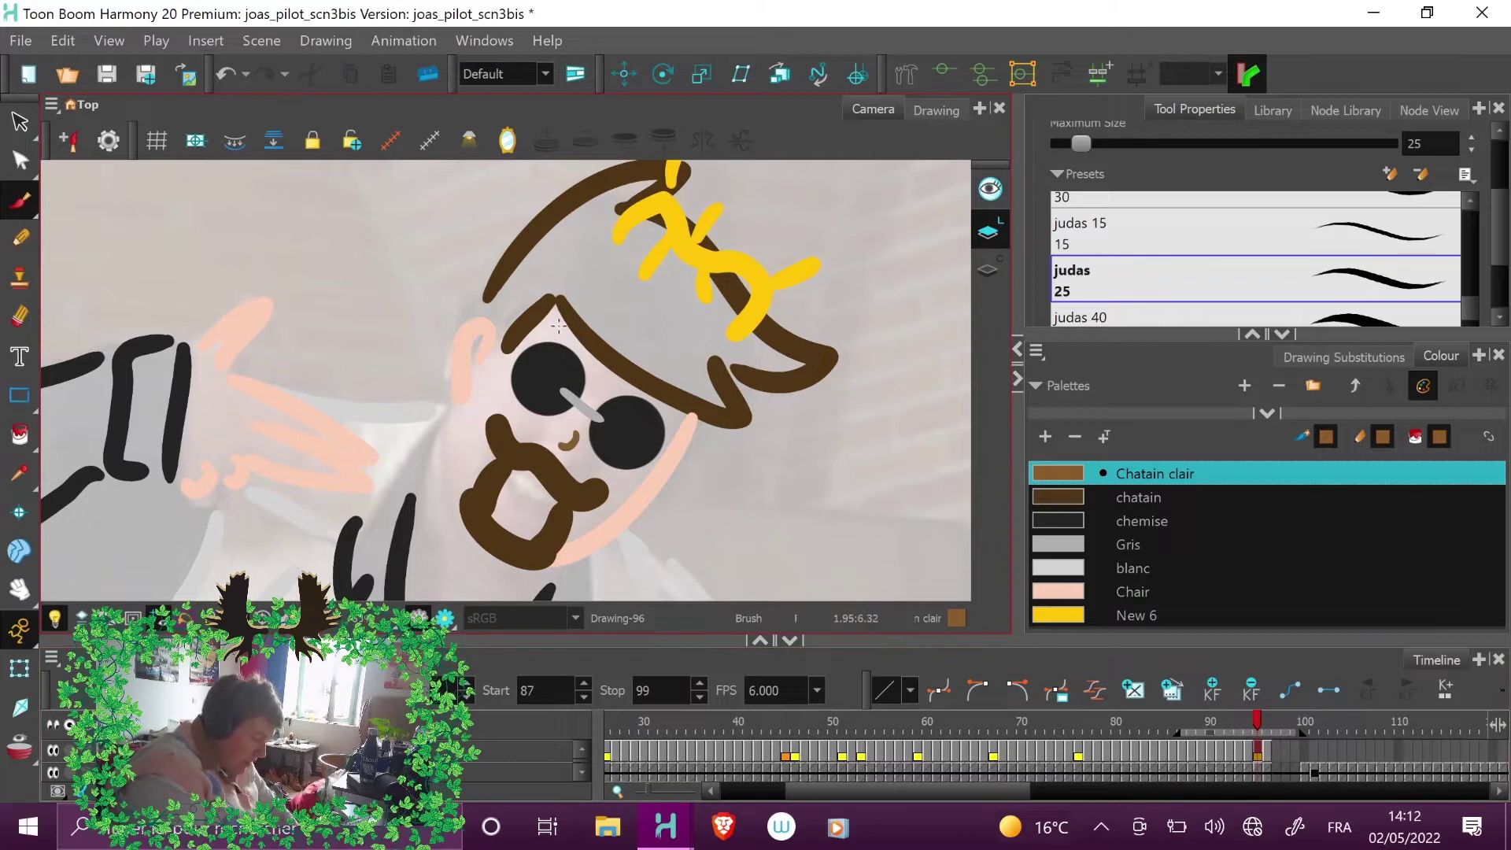
pyautogui.moveTo(554, 321)
pyautogui.mouseDown()
pyautogui.moveTo(582, 312)
pyautogui.moveTo(670, 368)
pyautogui.moveTo(677, 396)
pyautogui.mouseUp()
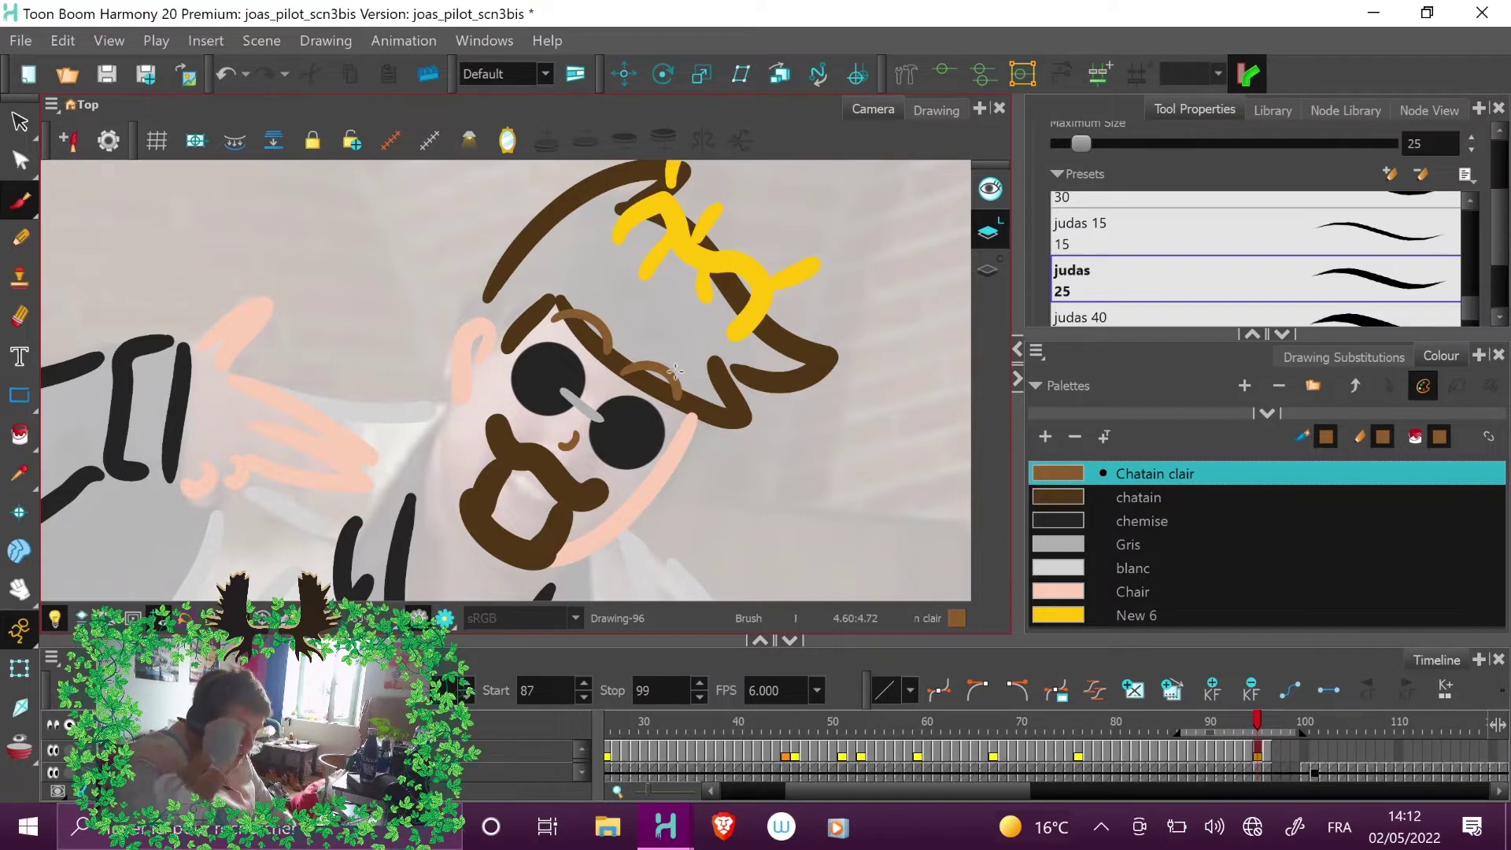
pyautogui.click(1267, 724)
pyautogui.moveTo(559, 317)
pyautogui.mouseDown()
pyautogui.moveTo(670, 354)
pyautogui.moveTo(687, 397)
pyautogui.mouseUp()
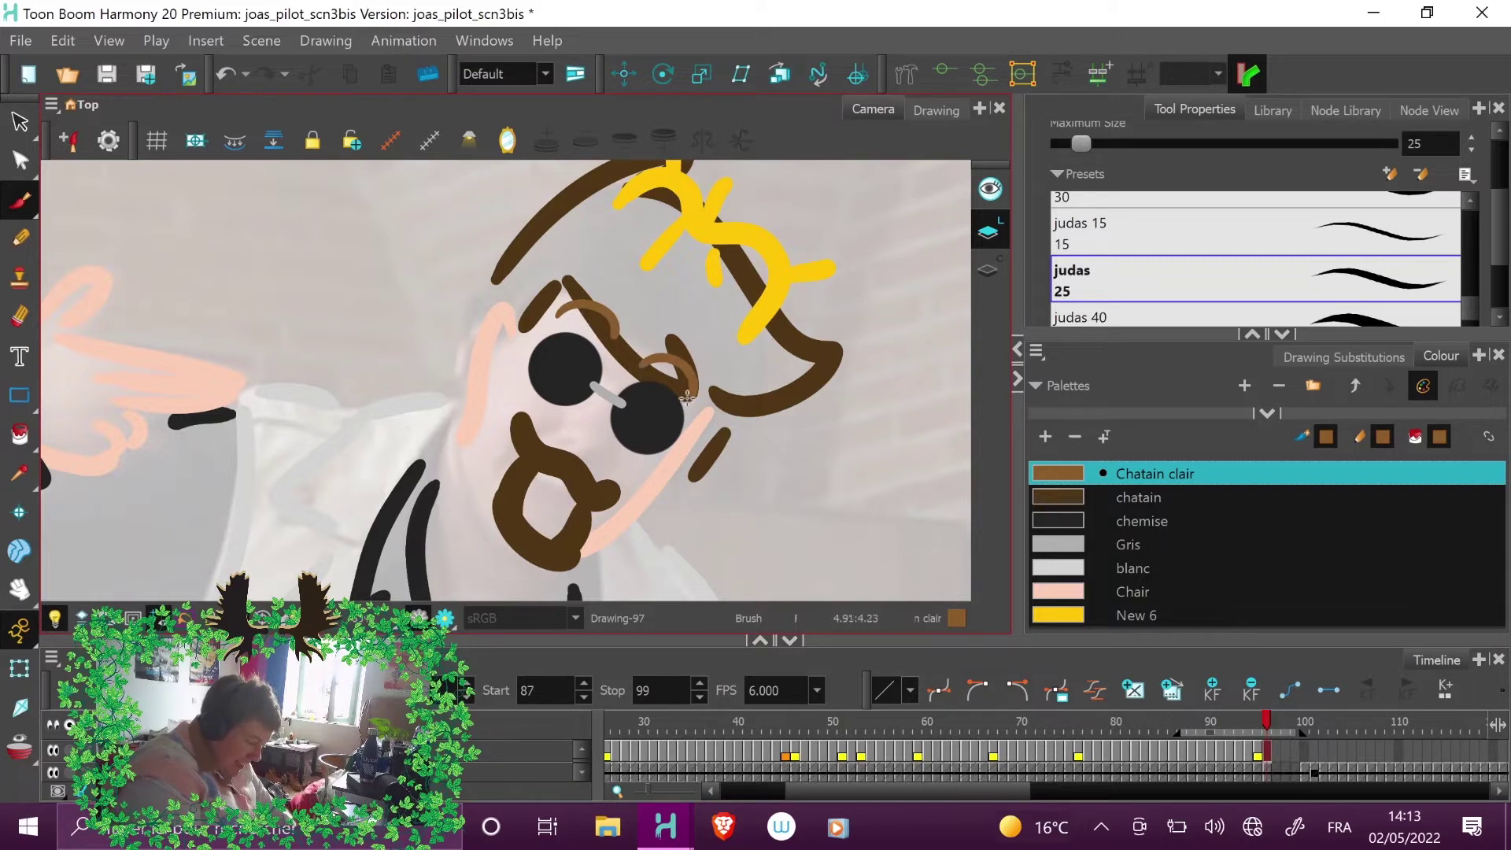
pyautogui.moveTo(596, 419); pyautogui.dragTo(585, 439)
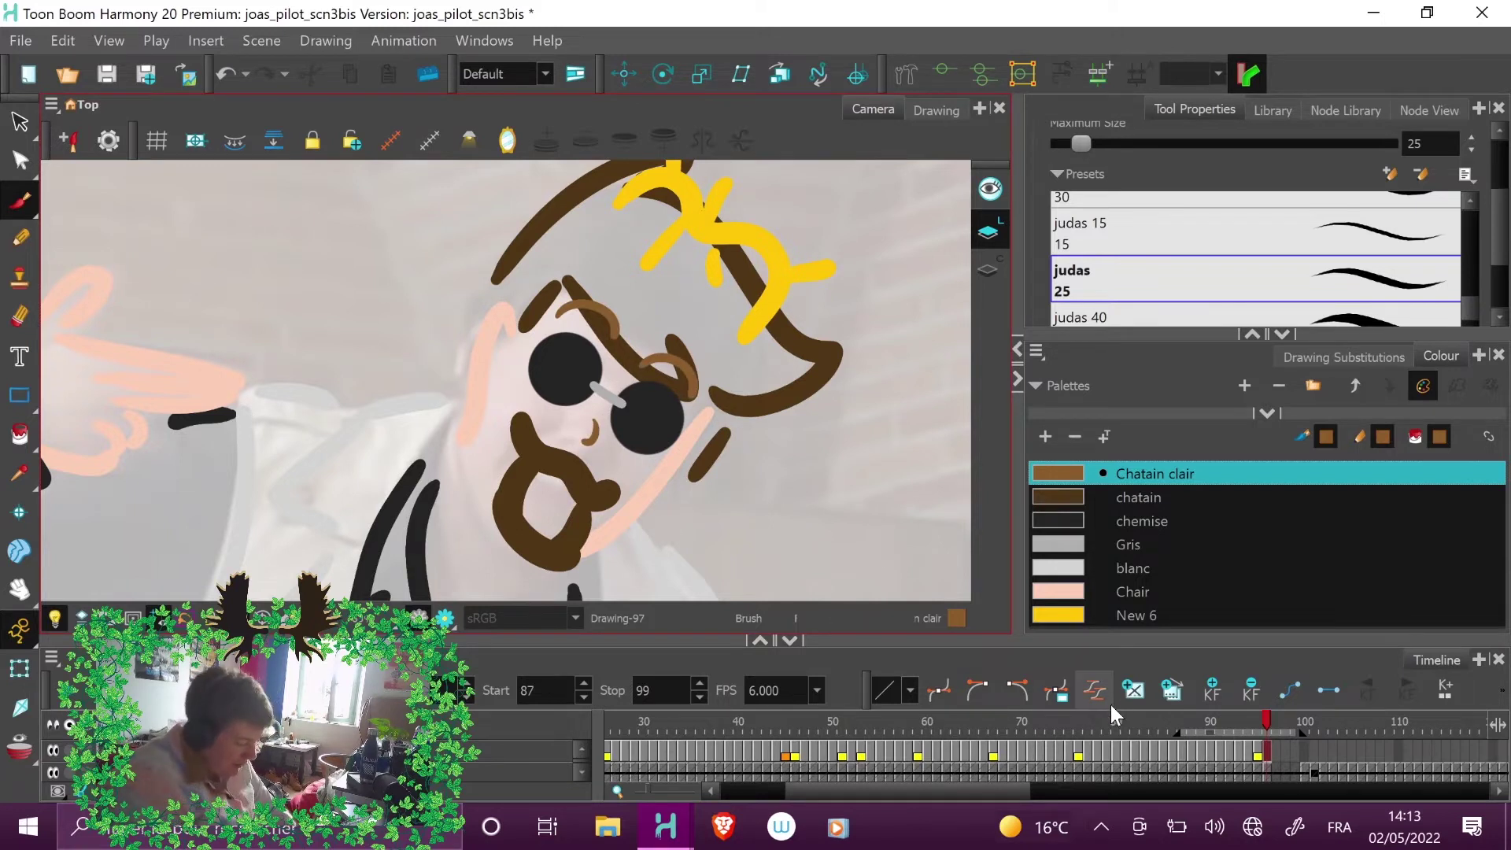
# - Go to the empty frame 97 and turn on the onion skin to show the preceding drawings as reference
pyautogui.click(1274, 728)
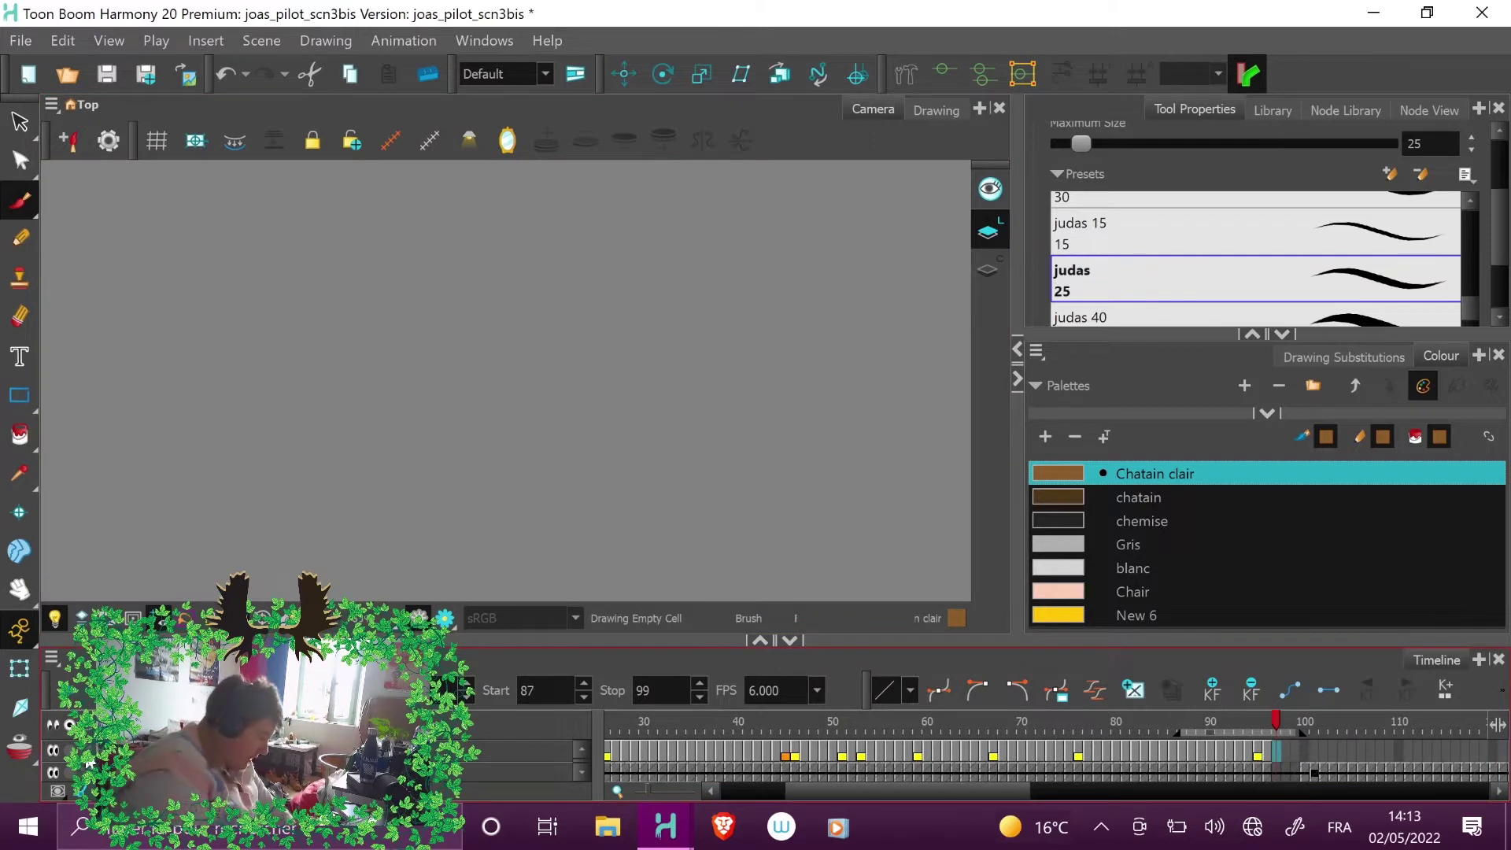
pyautogui.hotkey('alt', 'o')
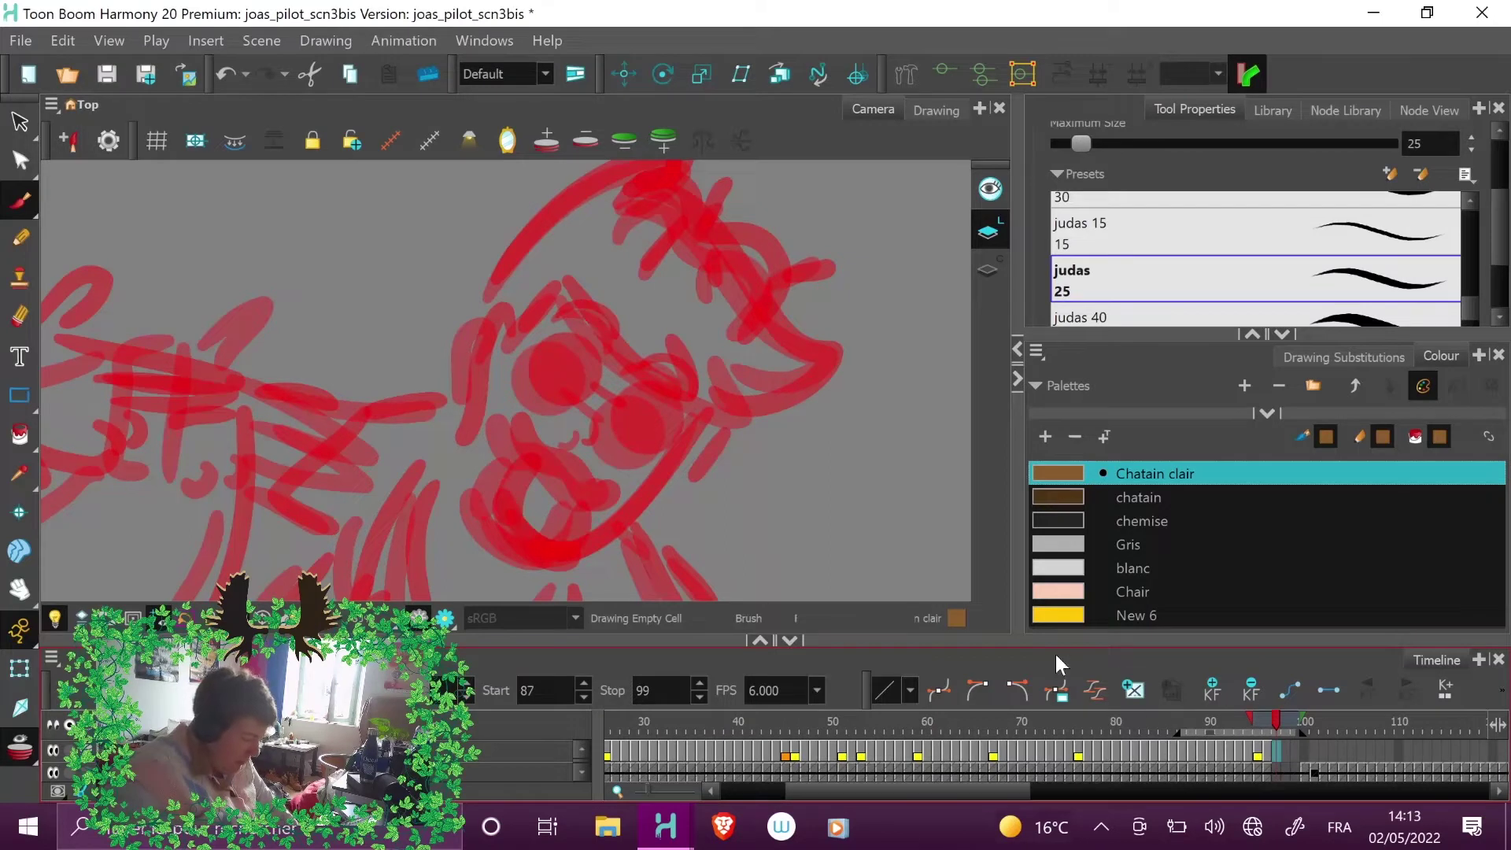
pyautogui.click(394, 617)
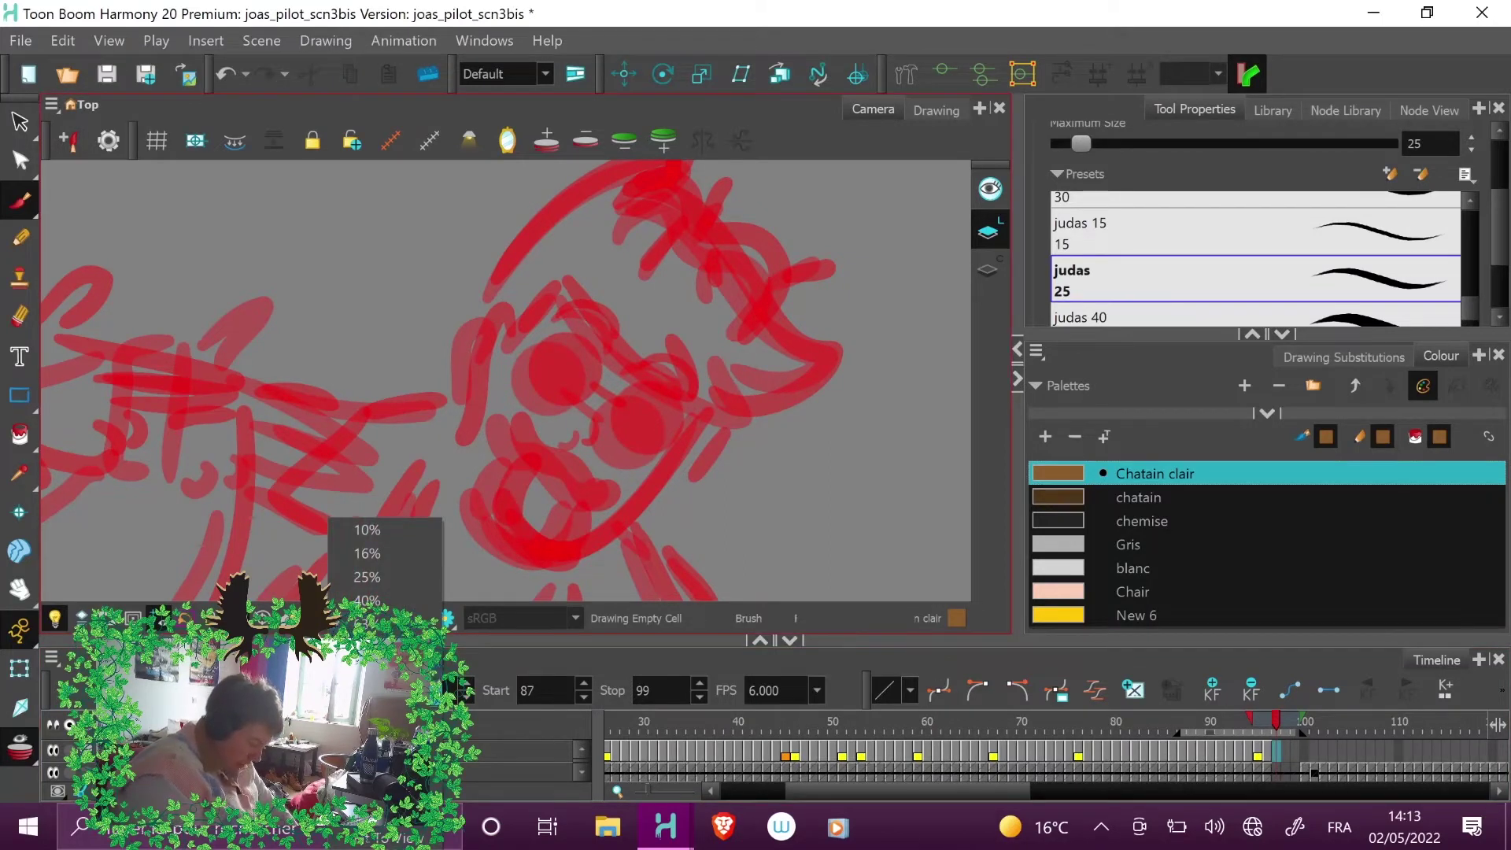
pyautogui.click(367, 529)
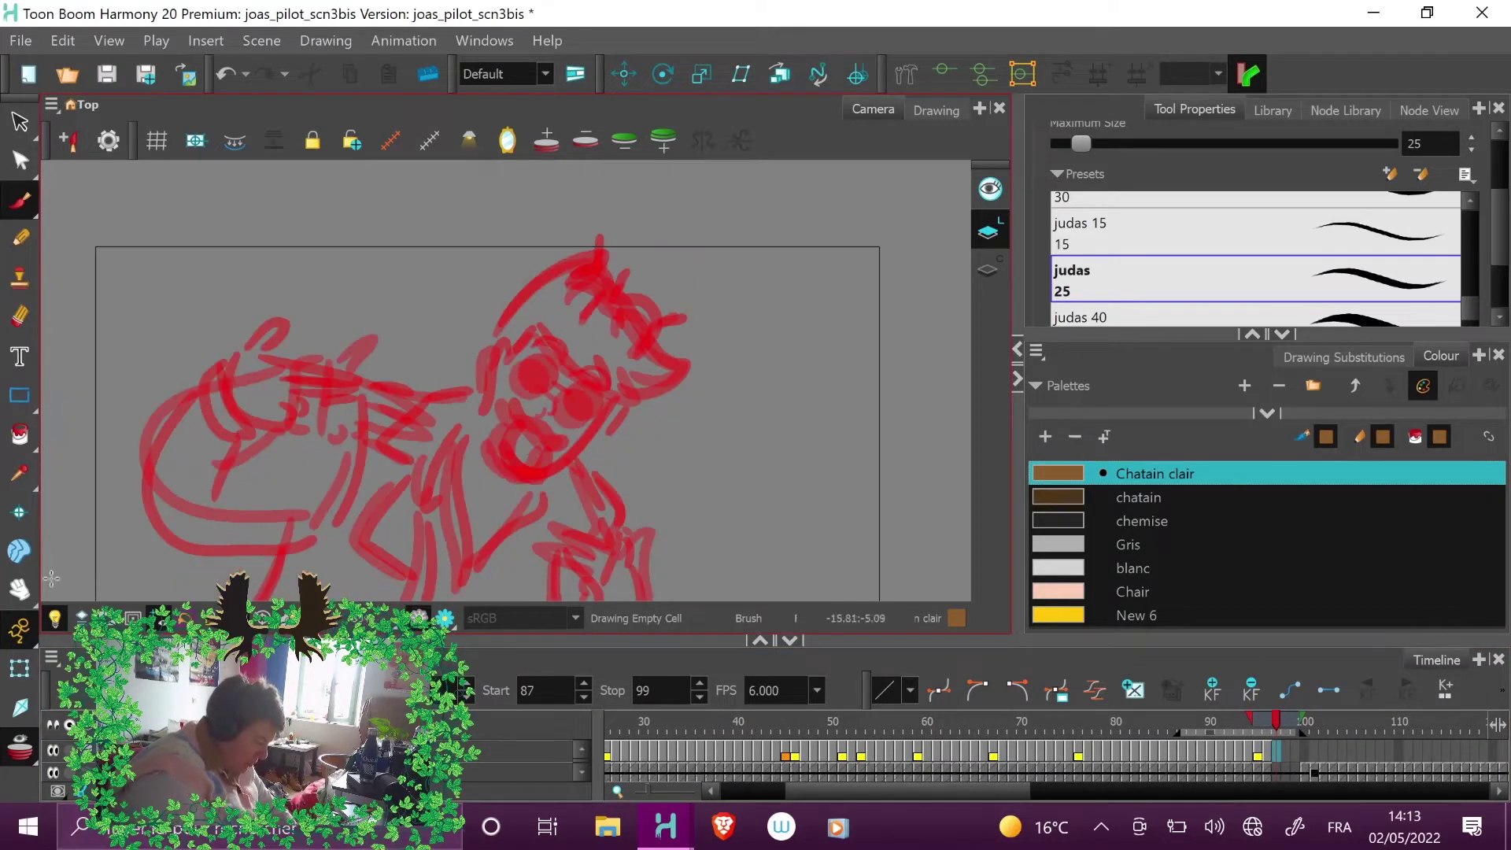
pyautogui.press('space')
pyautogui.moveTo(767, 444)
pyautogui.mouseDown()
pyautogui.moveTo(775, 367)
pyautogui.moveTo(772, 381)
pyautogui.mouseUp()
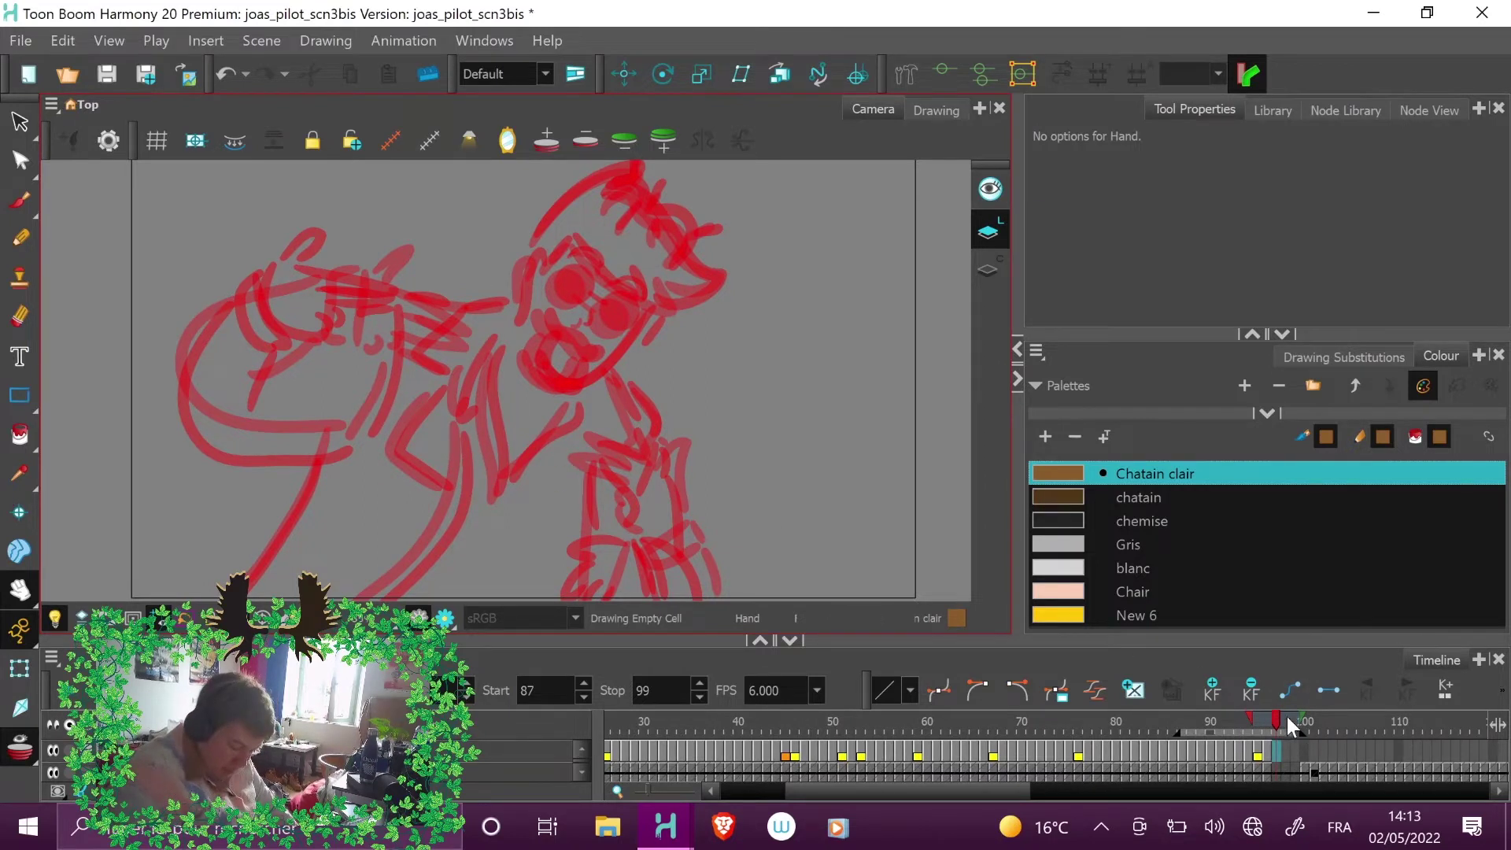
pyautogui.moveTo(1279, 717)
pyautogui.mouseDown()
pyautogui.moveTo(1301, 725)
pyautogui.moveTo(1277, 720)
pyautogui.mouseUp()
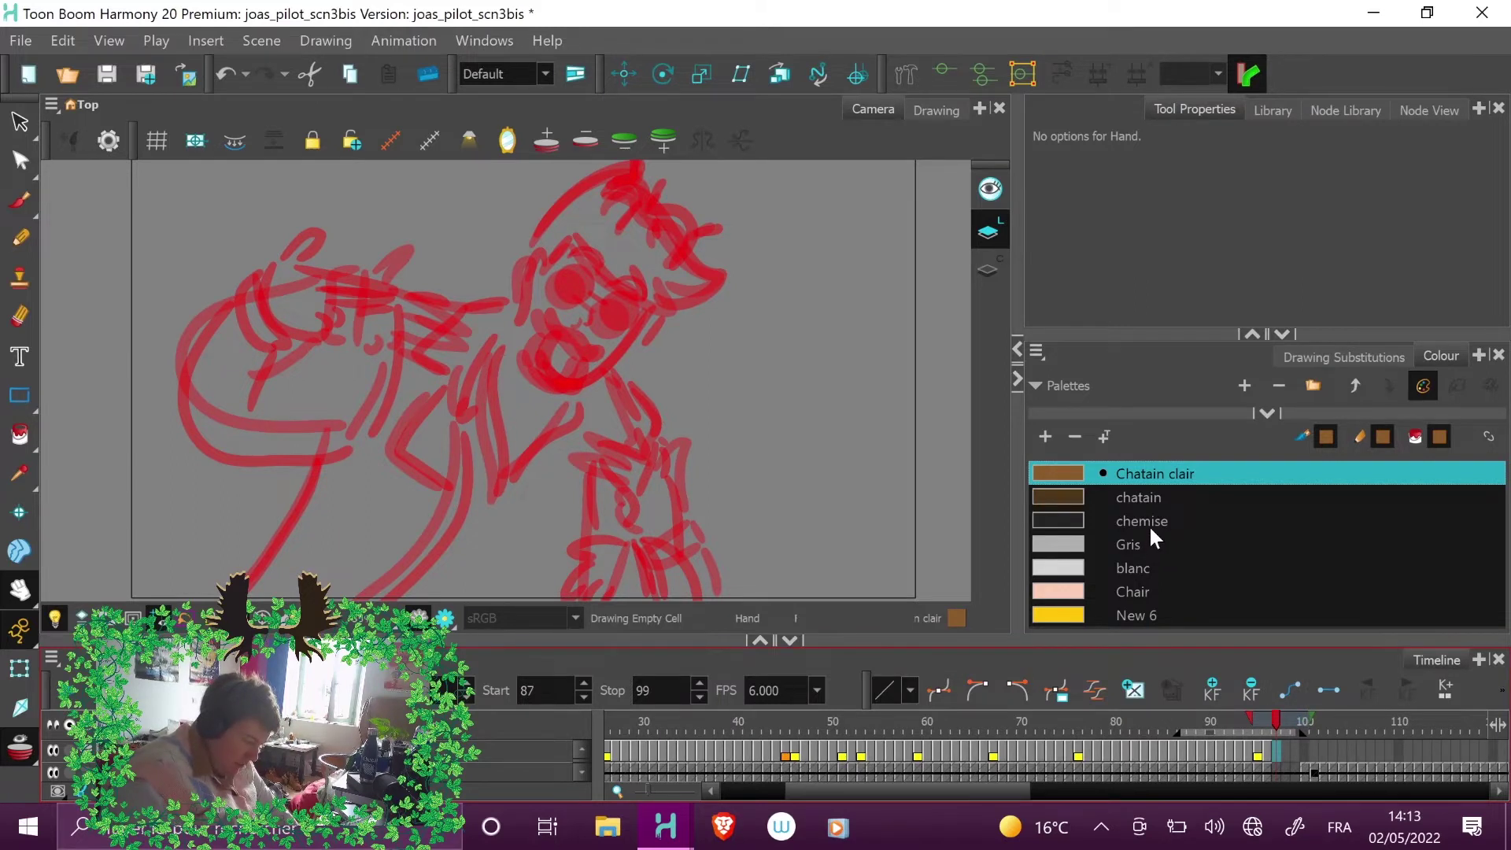
pyautogui.moveTo(1258, 723)
pyautogui.mouseDown()
pyautogui.moveTo(1183, 715)
pyautogui.moveTo(1276, 728)
pyautogui.mouseUp()
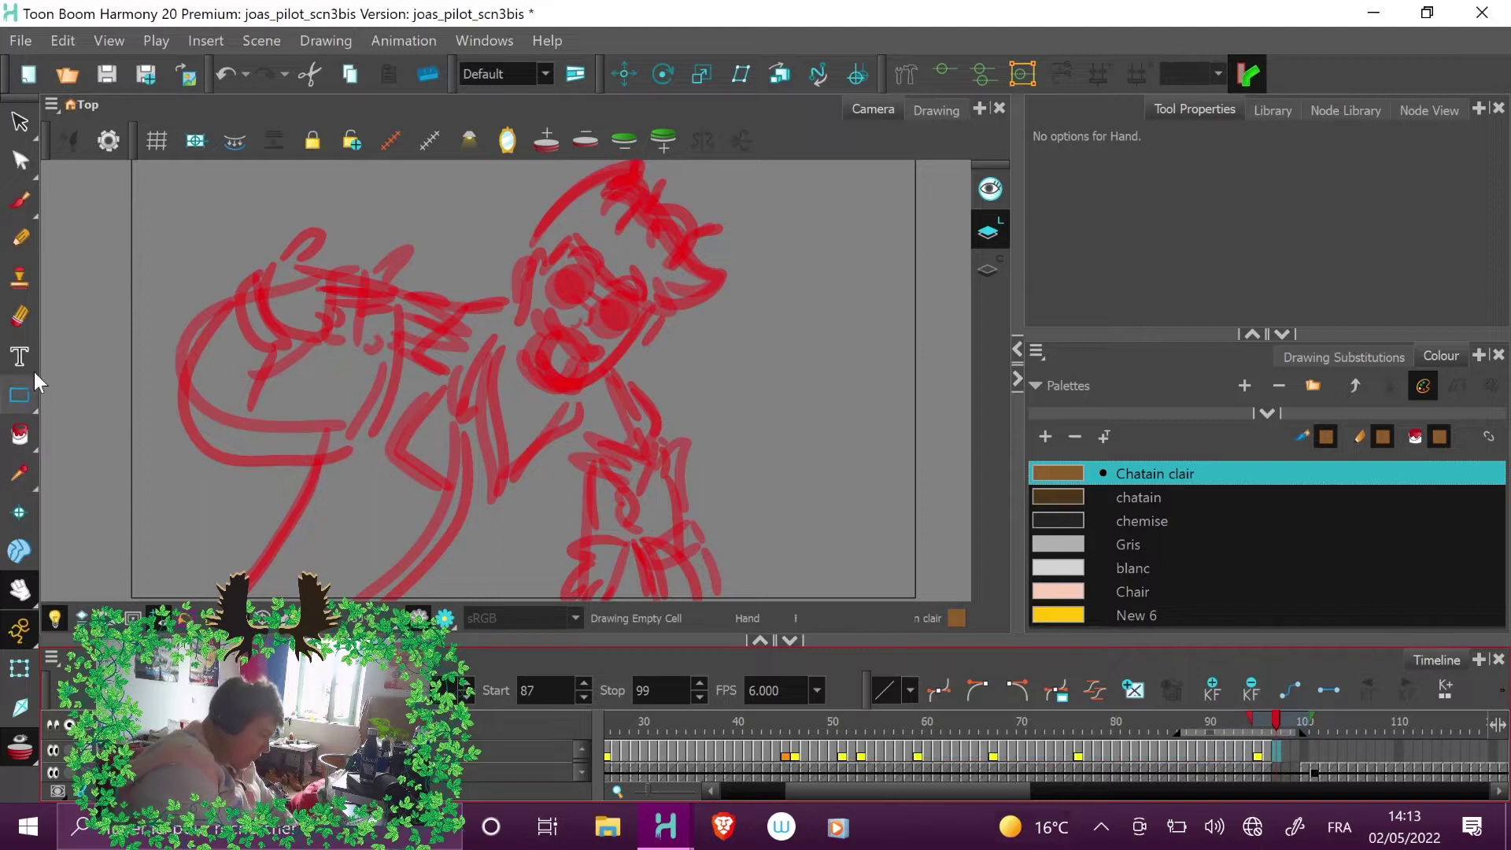
# - Paint the blanc outlines of the jacket's shoulder, armhole and side below the raised arm with the judas 60 brush preset at frame 97
pyautogui.click(20, 199)
pyautogui.click(1141, 567)
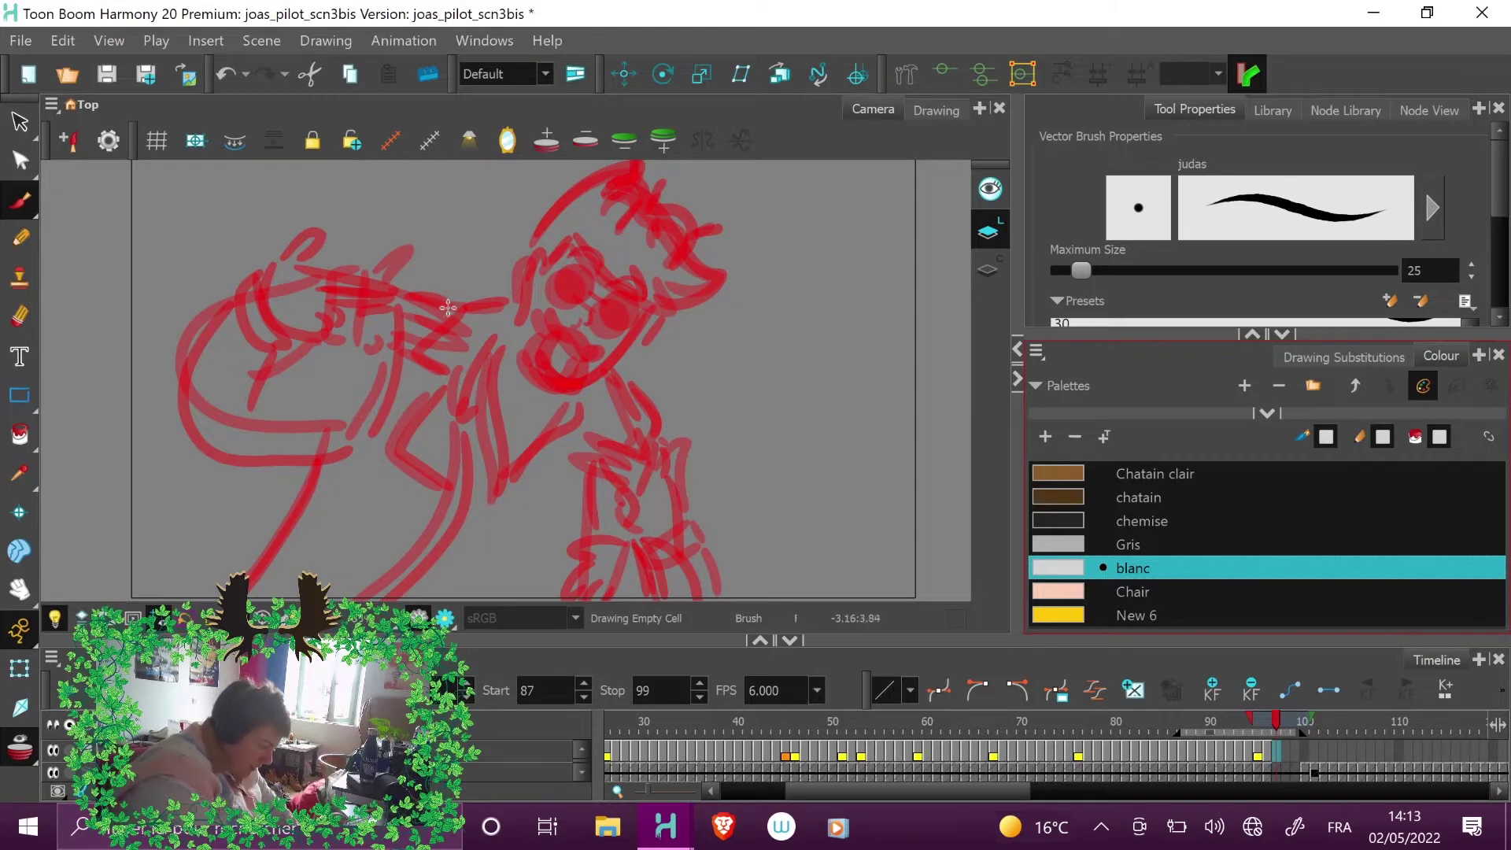
pyautogui.scroll(-5, 1473, 270)
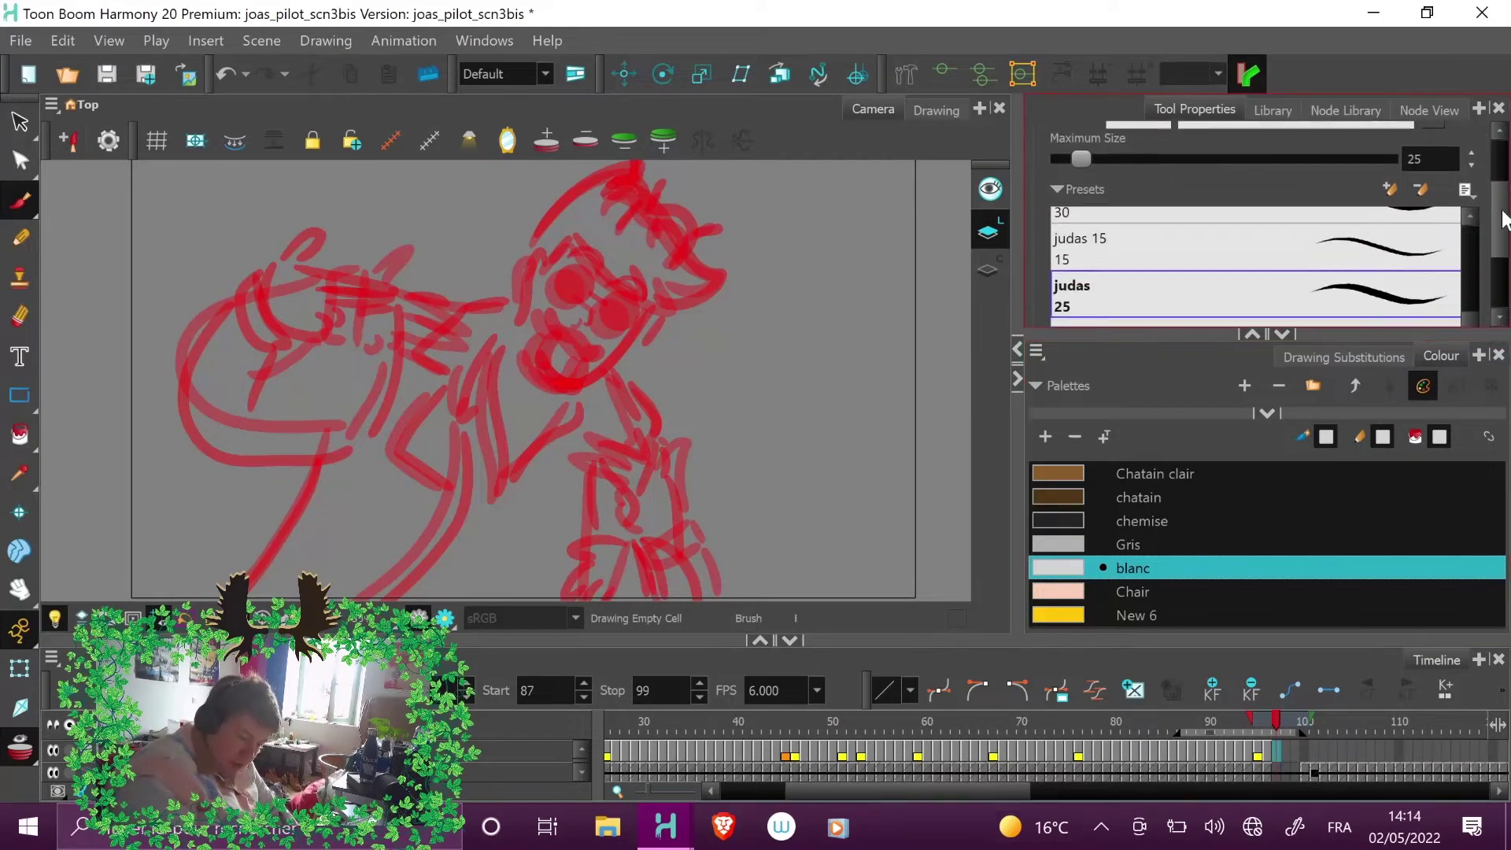
pyautogui.scroll(-1, 1473, 270)
pyautogui.click(1409, 261)
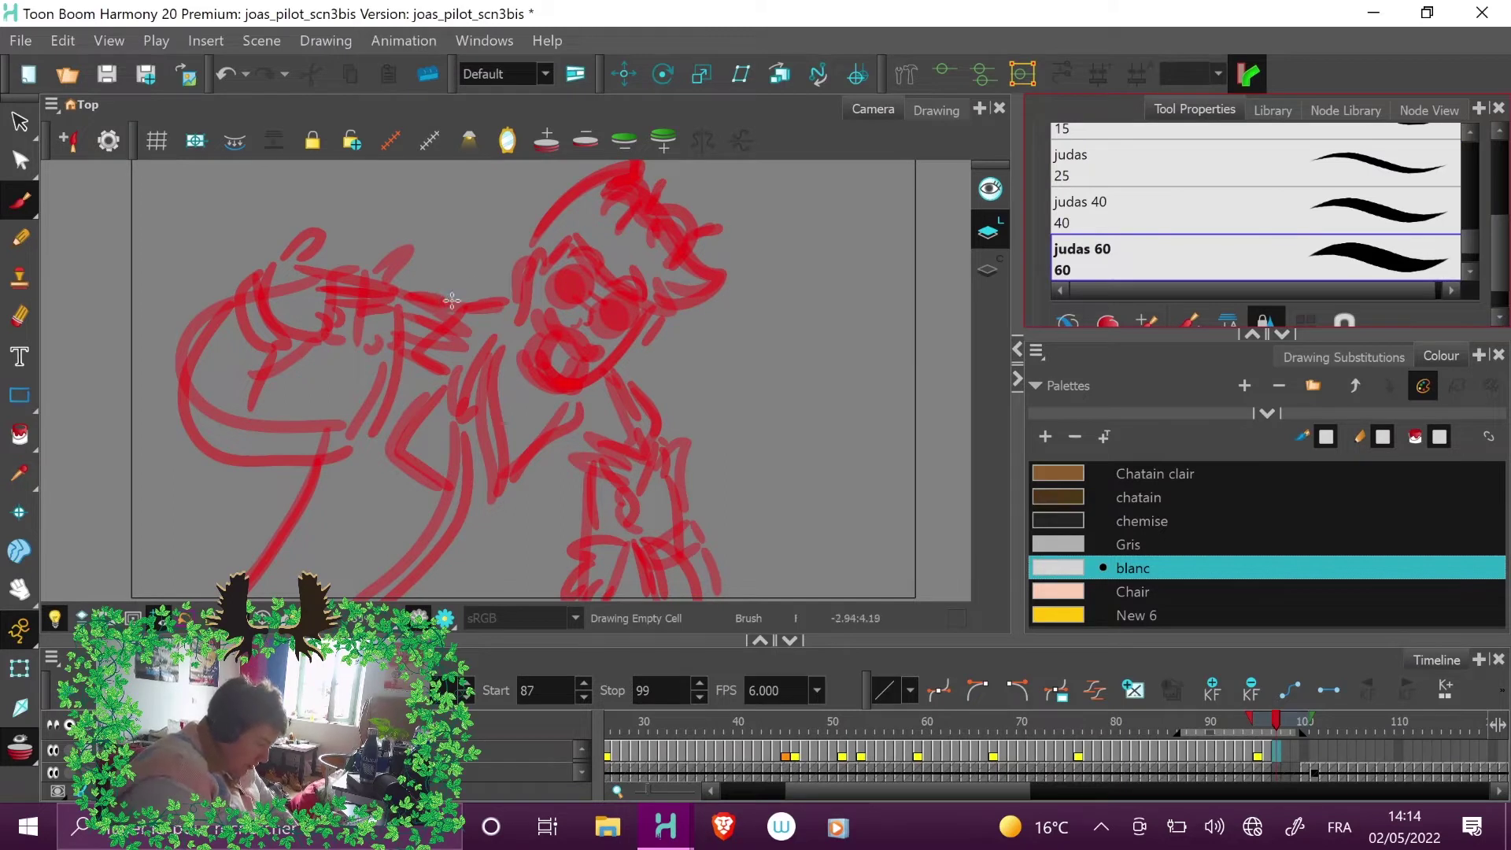
pyautogui.moveTo(450, 305)
pyautogui.mouseDown()
pyautogui.moveTo(407, 299)
pyautogui.moveTo(375, 420)
pyautogui.moveTo(246, 594)
pyautogui.mouseUp()
pyautogui.moveTo(510, 301); pyautogui.dragTo(460, 312)
pyautogui.moveTo(461, 314)
pyautogui.mouseDown()
pyautogui.moveTo(421, 360)
pyautogui.moveTo(461, 377)
pyautogui.moveTo(396, 456)
pyautogui.moveTo(448, 482)
pyautogui.mouseUp()
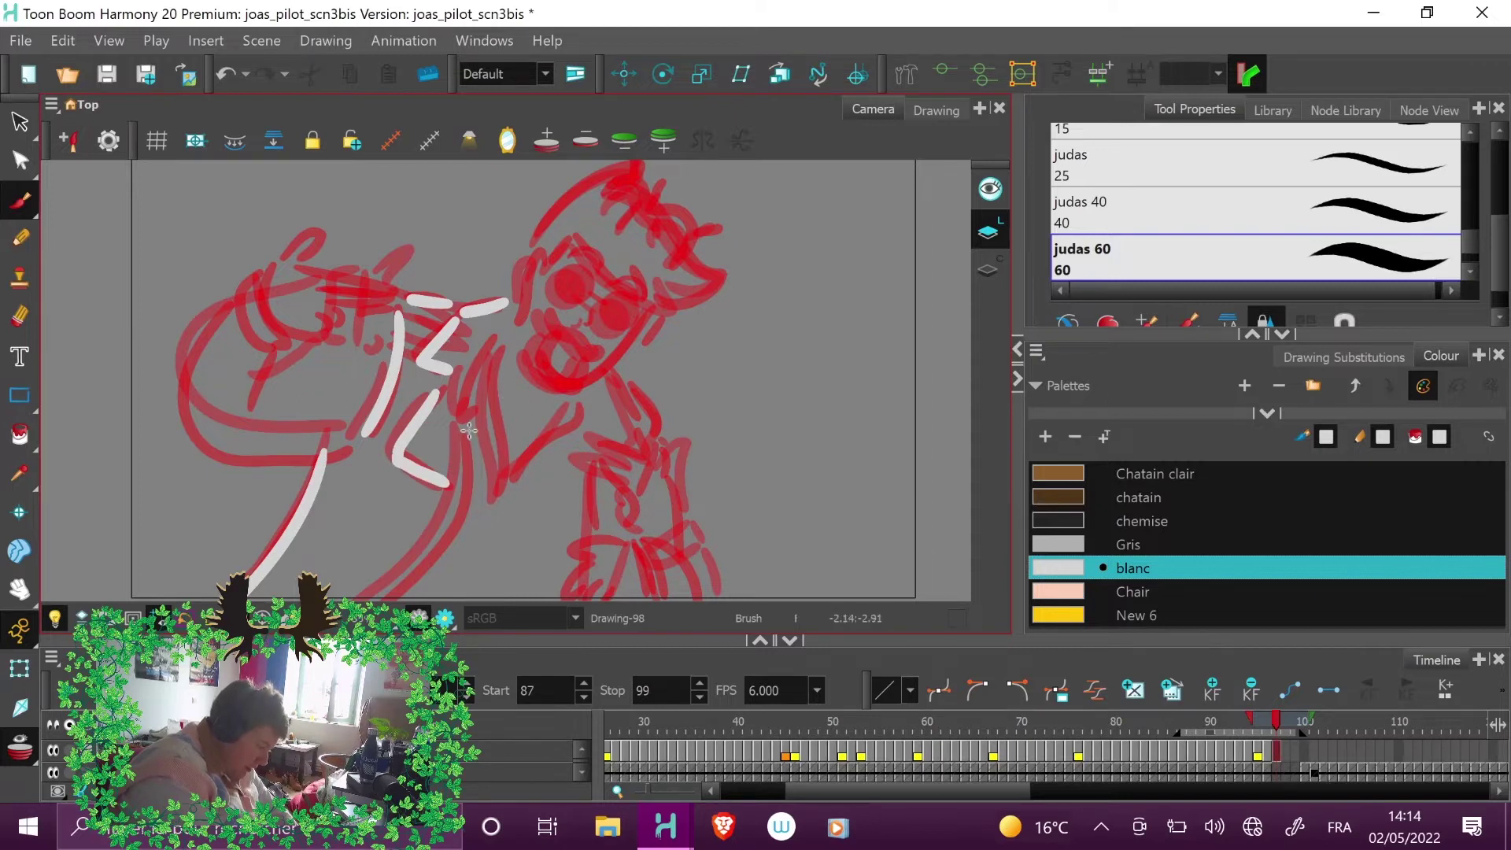
pyautogui.moveTo(468, 431)
pyautogui.mouseDown()
pyautogui.moveTo(470, 476)
pyautogui.moveTo(401, 600)
pyautogui.mouseUp()
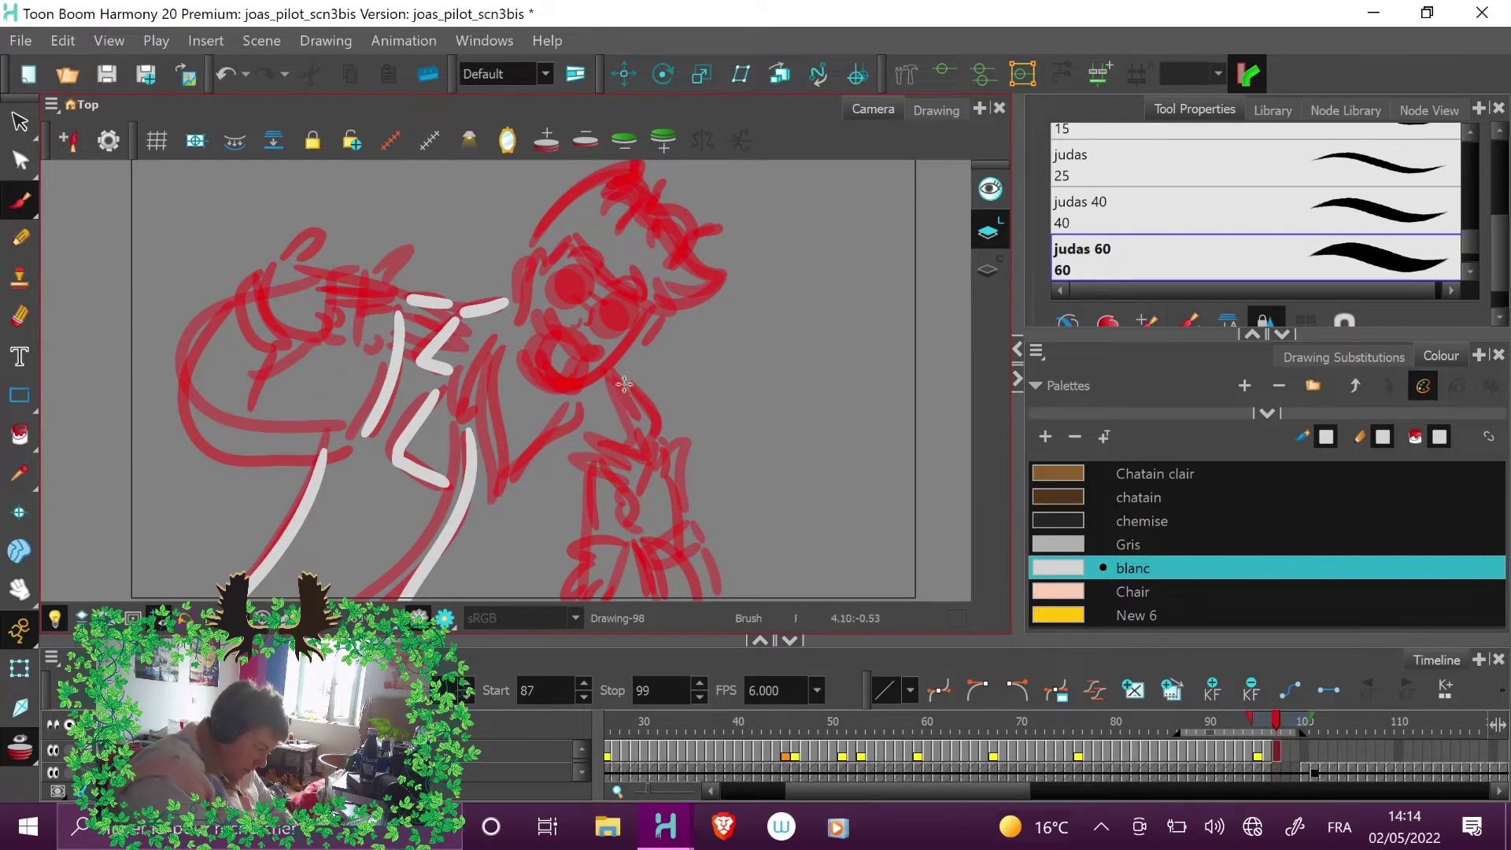
# - Paint blanc strokes for the opposite shoulder, jacket edge and lower front beside the lowered arm
pyautogui.moveTo(614, 377)
pyautogui.mouseDown()
pyautogui.moveTo(631, 439)
pyautogui.moveTo(594, 430)
pyautogui.moveTo(587, 529)
pyautogui.mouseUp()
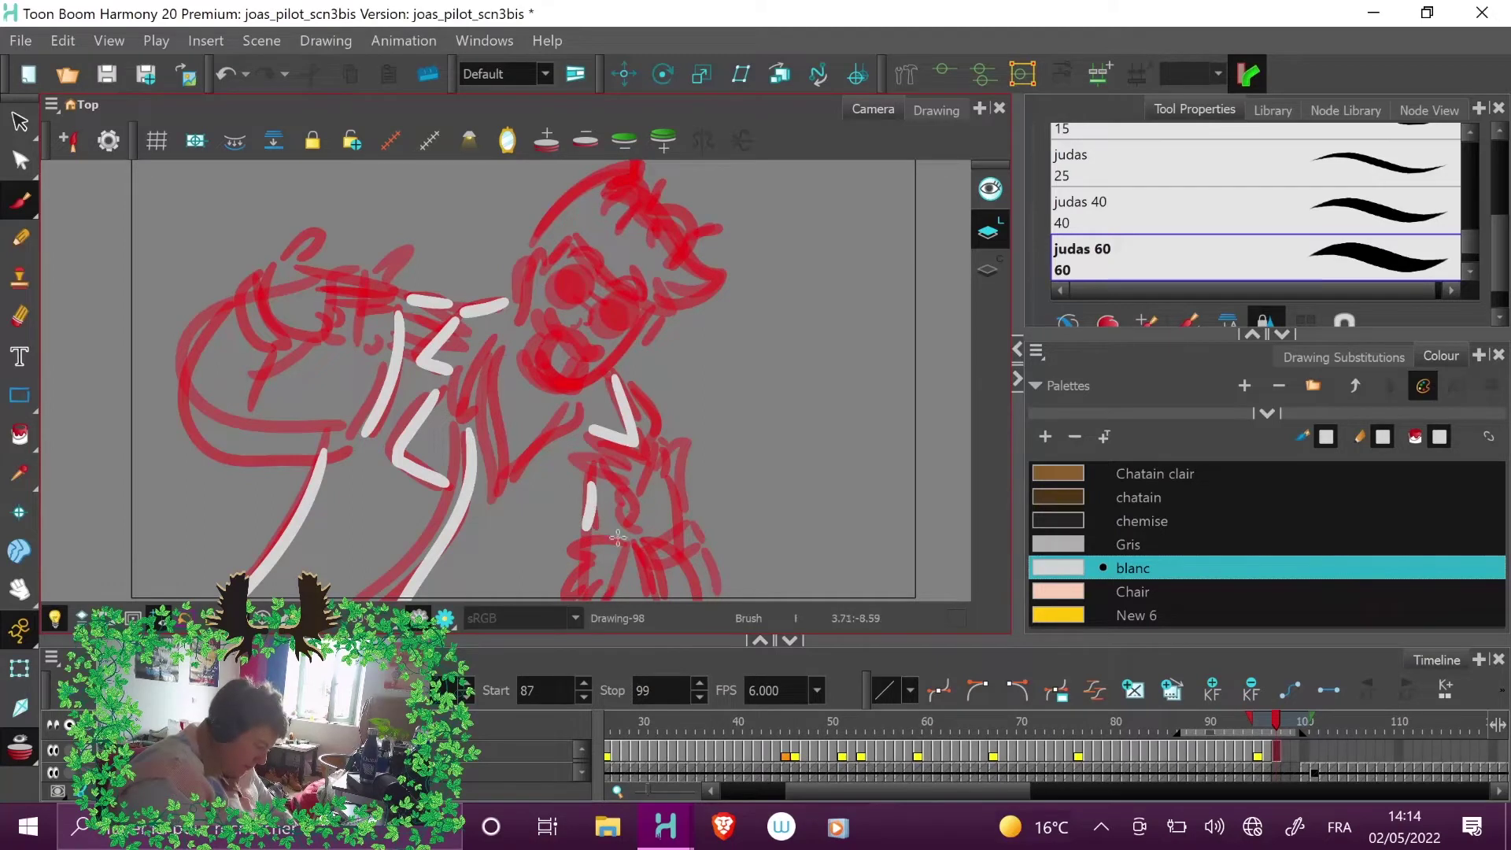
pyautogui.moveTo(604, 537); pyautogui.dragTo(589, 539)
pyautogui.moveTo(592, 550); pyautogui.dragTo(576, 599)
pyautogui.moveTo(634, 387); pyautogui.dragTo(658, 431)
pyautogui.moveTo(627, 543); pyautogui.dragTo(626, 573)
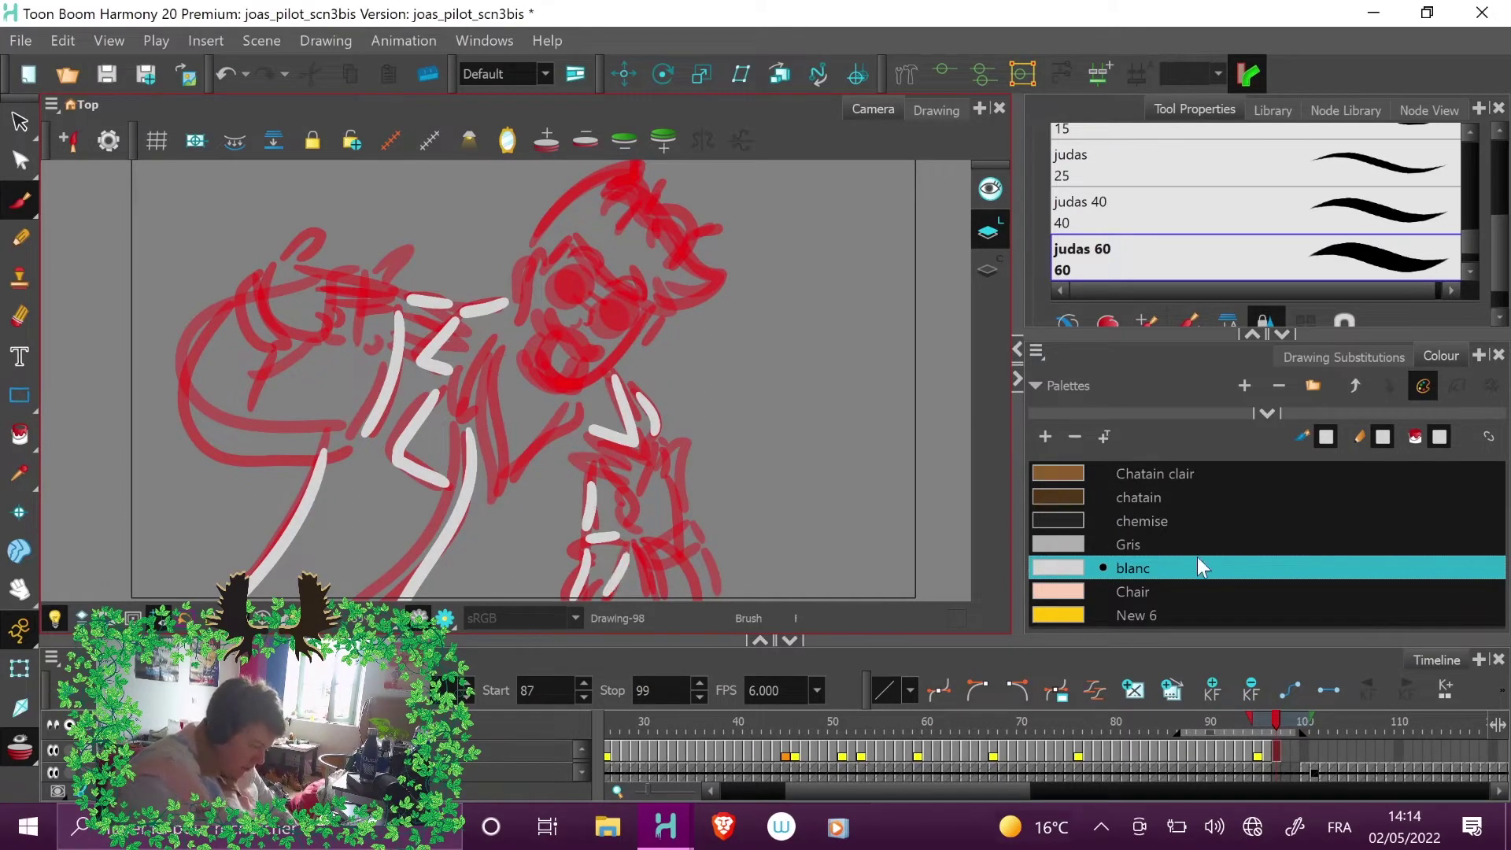
# - Paint the chemise cuffs and sleeve outlines of the lowered arm and the raised arm
pyautogui.click(1157, 523)
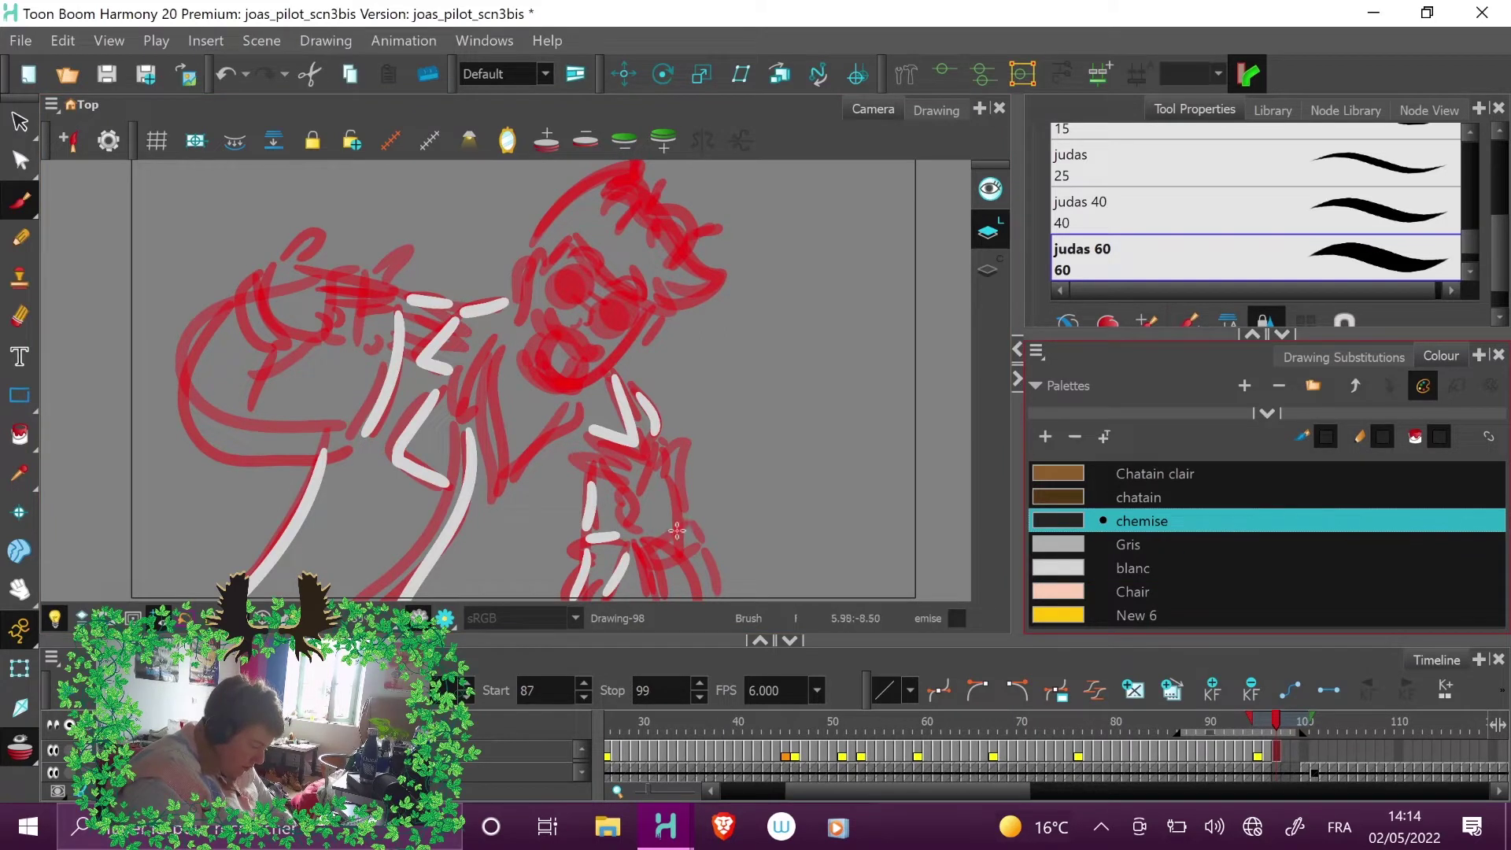
pyautogui.moveTo(642, 570)
pyautogui.mouseDown()
pyautogui.moveTo(670, 538)
pyautogui.moveTo(643, 570)
pyautogui.moveTo(655, 570)
pyautogui.moveTo(691, 531)
pyautogui.moveTo(745, 596)
pyautogui.mouseUp()
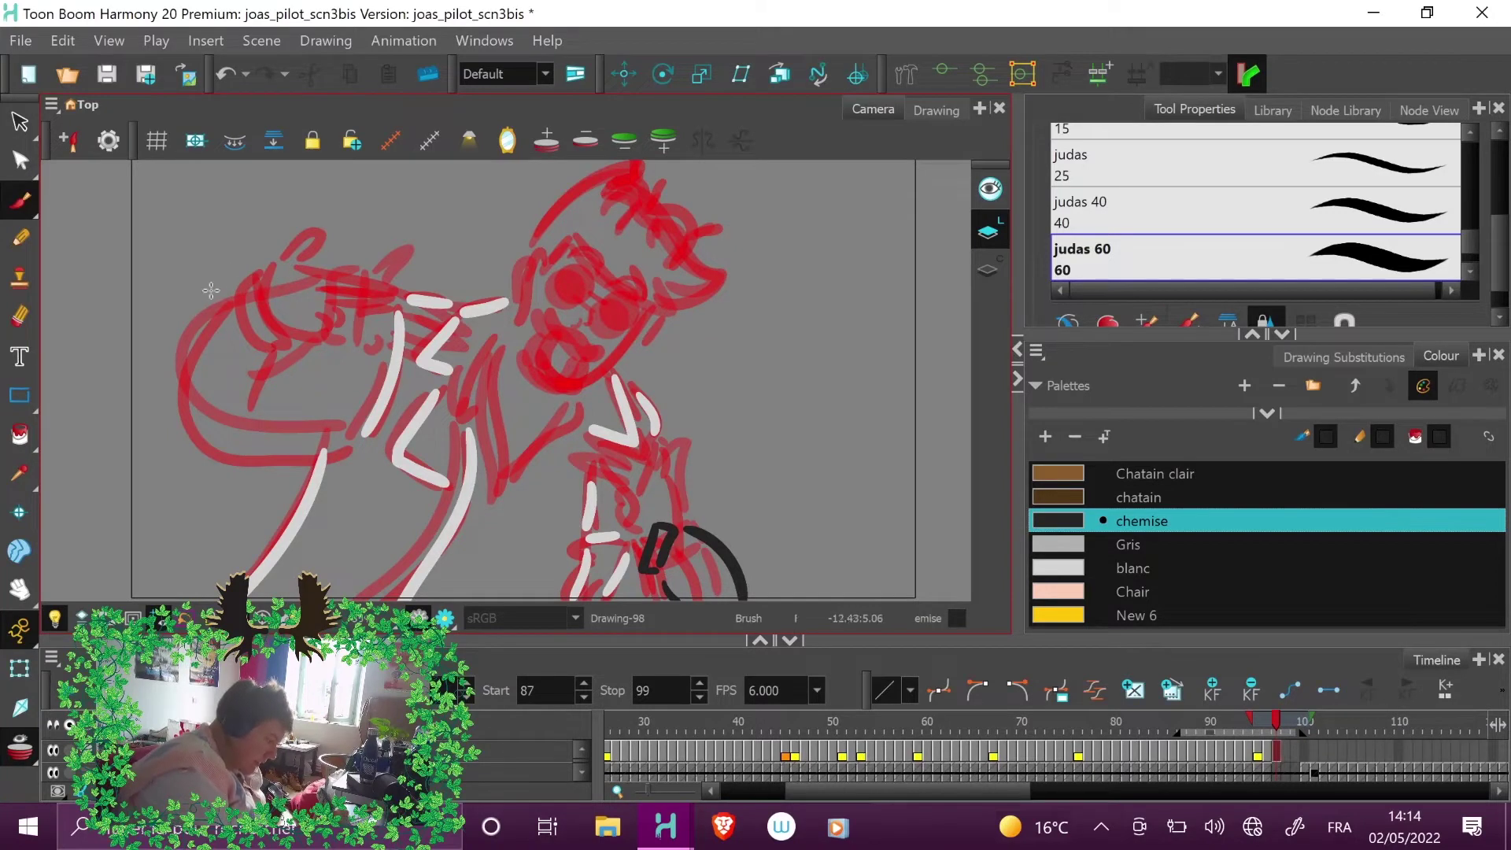
pyautogui.moveTo(178, 275)
pyautogui.mouseDown()
pyautogui.moveTo(232, 266)
pyautogui.moveTo(237, 303)
pyautogui.mouseUp()
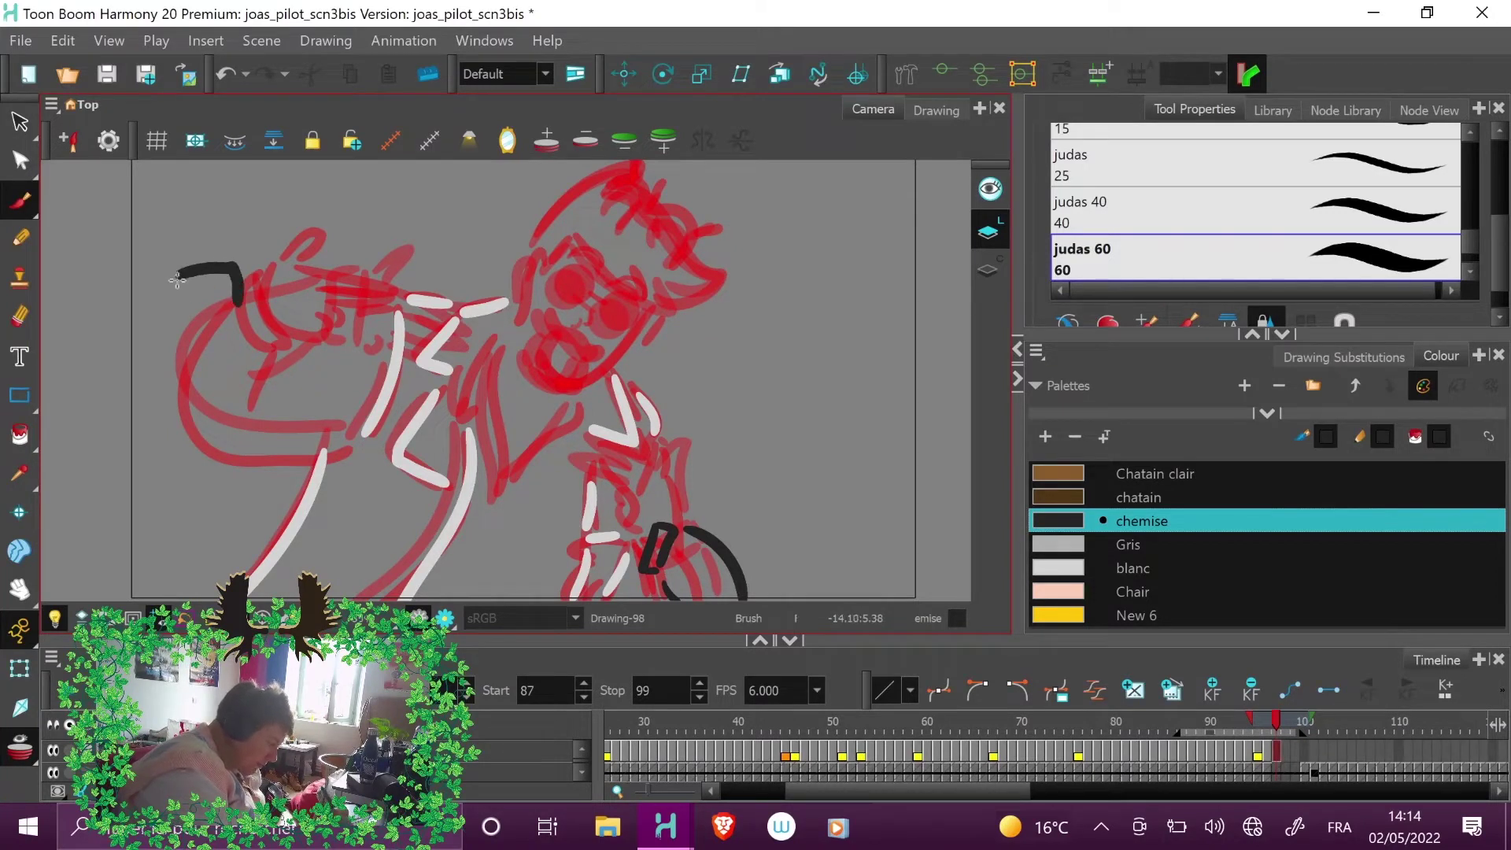
pyautogui.hotkey('ctrl', 'z')
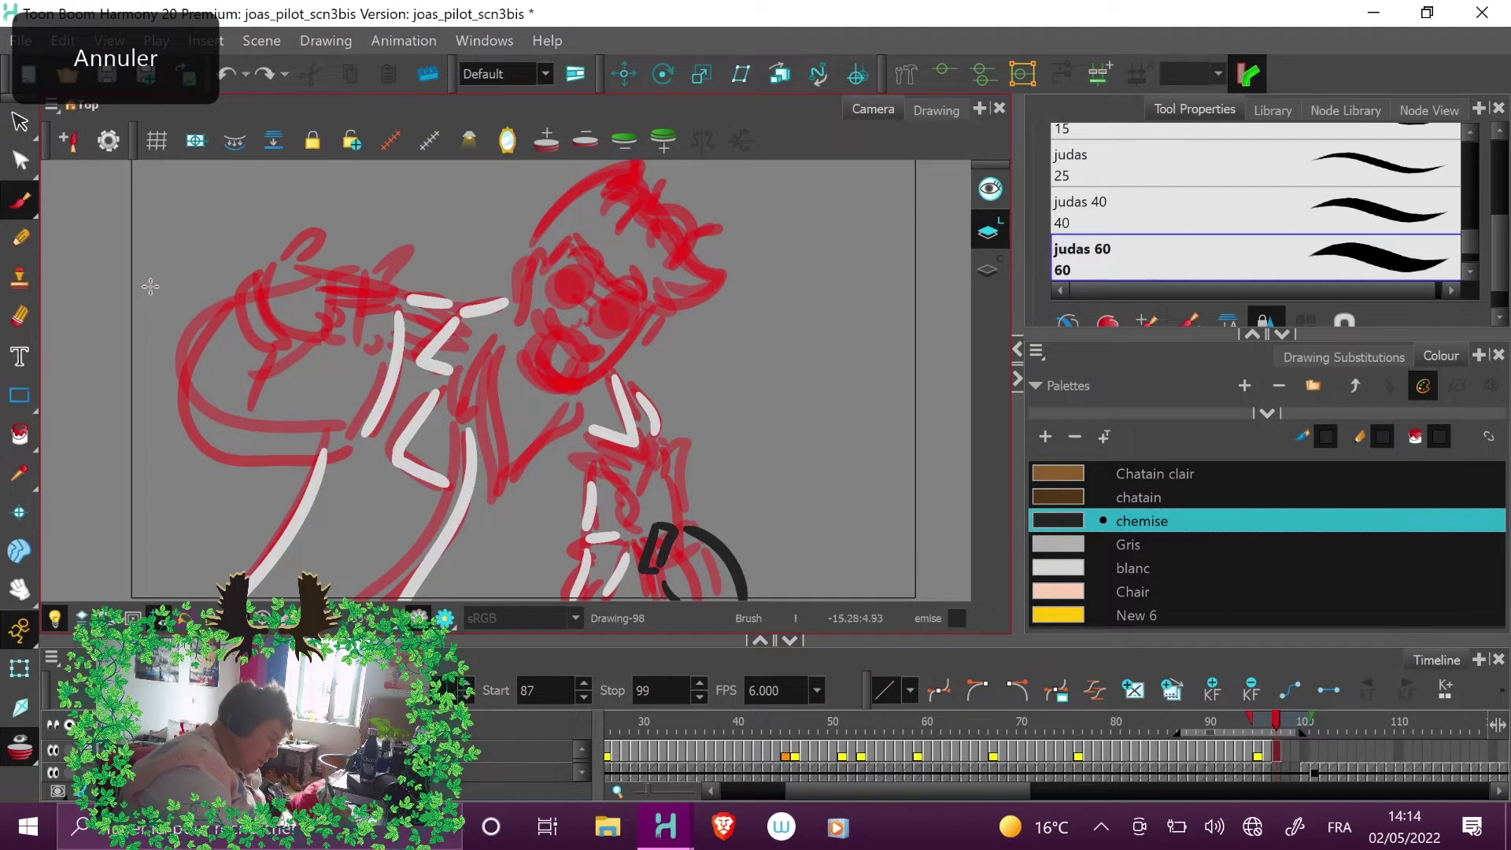
pyautogui.moveTo(201, 266)
pyautogui.mouseDown()
pyautogui.moveTo(145, 296)
pyautogui.moveTo(171, 317)
pyautogui.moveTo(217, 285)
pyautogui.moveTo(202, 268)
pyautogui.moveTo(212, 296)
pyautogui.moveTo(159, 328)
pyautogui.moveTo(213, 443)
pyautogui.mouseUp()
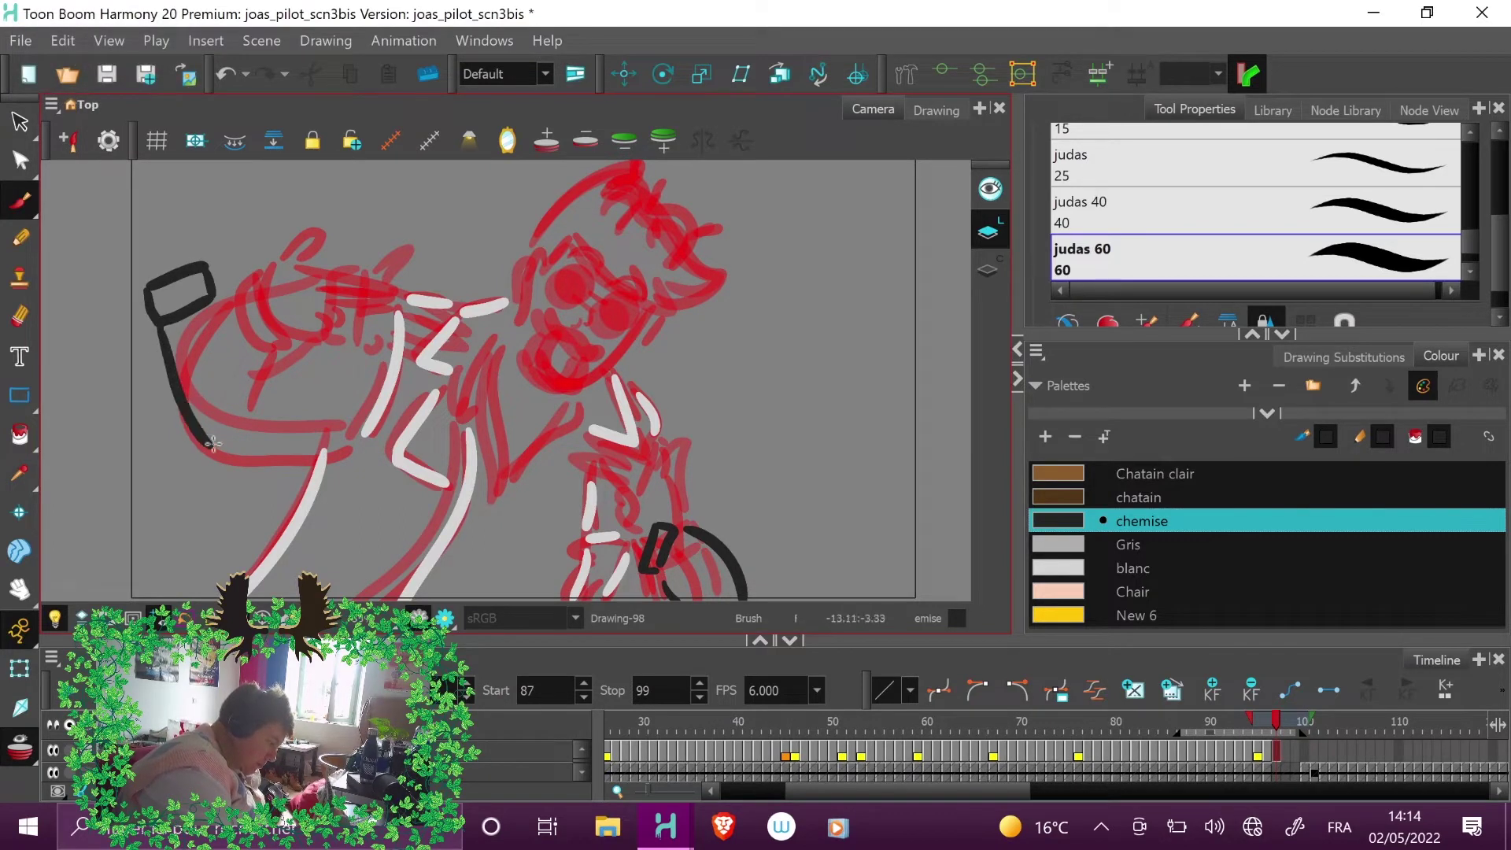
pyautogui.moveTo(219, 304); pyautogui.dragTo(247, 396)
pyautogui.moveTo(221, 460); pyautogui.dragTo(353, 435)
pyautogui.moveTo(251, 361)
pyautogui.mouseDown()
pyautogui.moveTo(318, 325)
pyautogui.moveTo(391, 315)
pyautogui.mouseUp()
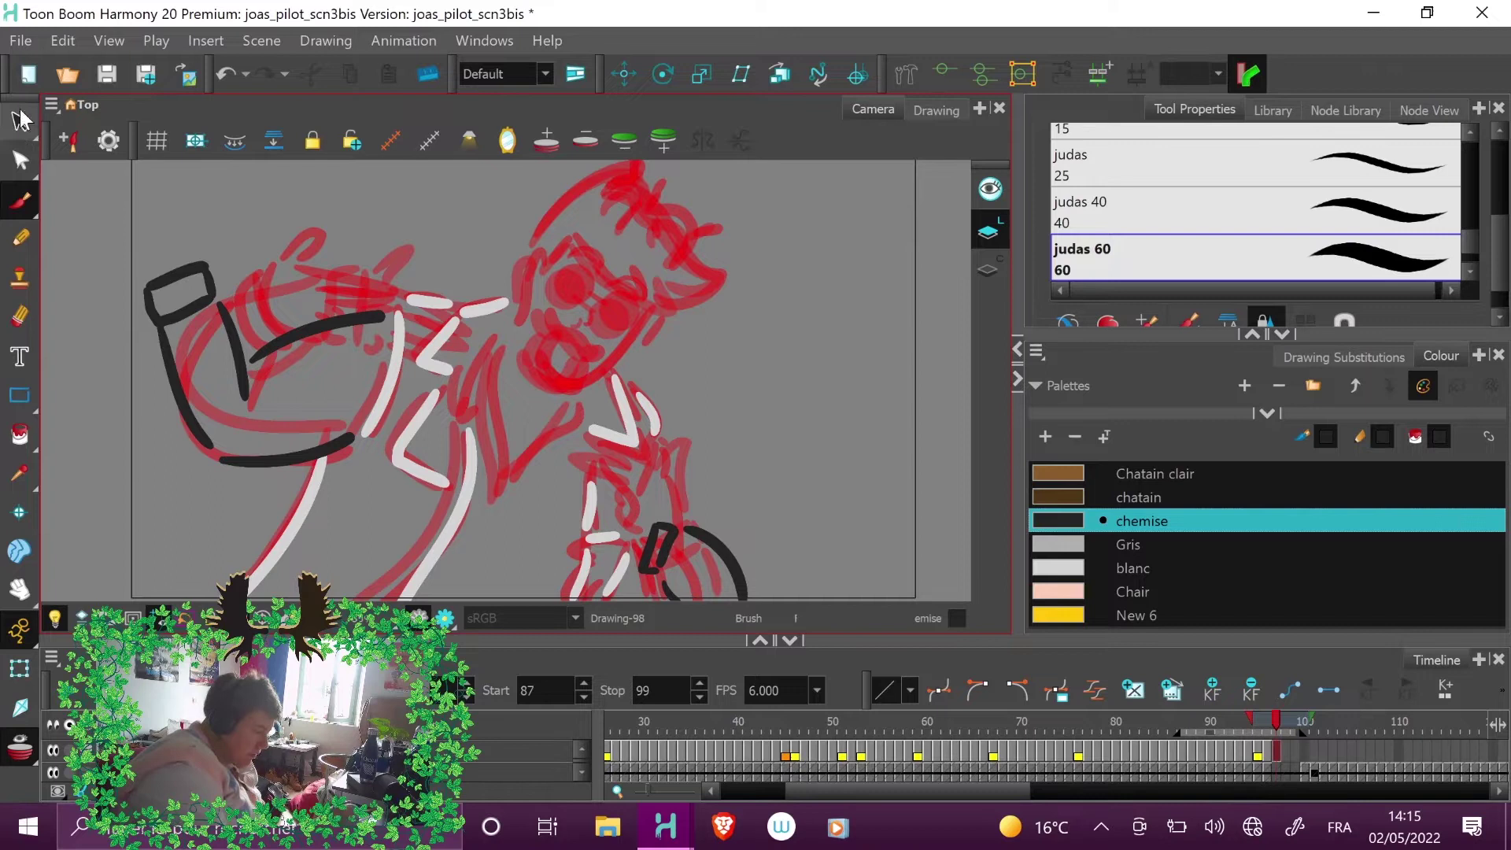
# - Select the raised forearm's cuff and sleeve strokes and stretch them upward to lengthen the forearm
pyautogui.click(20, 122)
pyautogui.moveTo(128, 335)
pyautogui.mouseDown()
pyautogui.moveTo(241, 300)
pyautogui.moveTo(206, 338)
pyautogui.mouseUp()
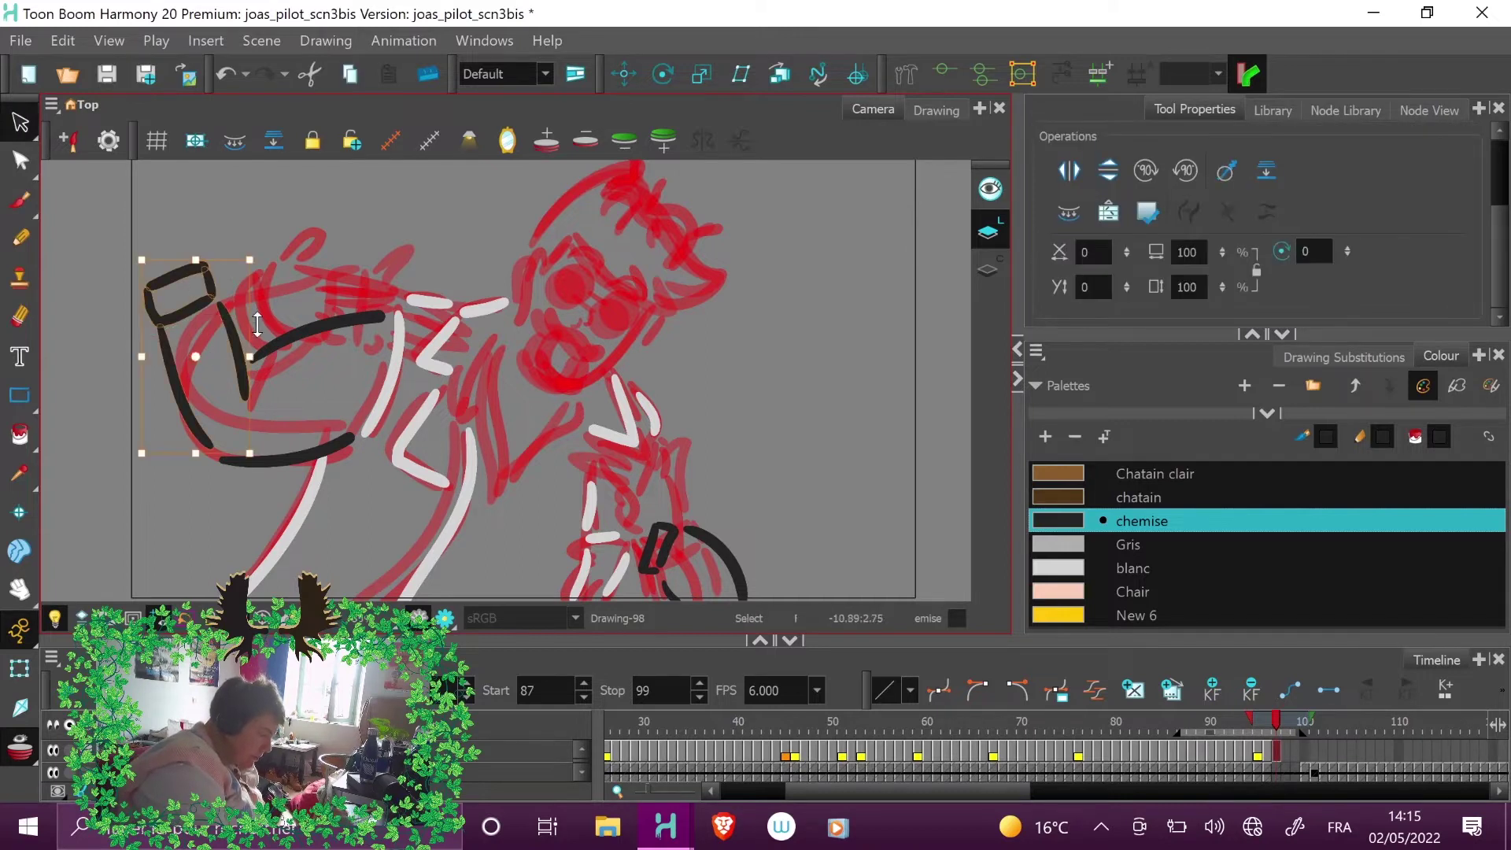
pyautogui.moveTo(185, 224); pyautogui.dragTo(185, 186)
pyautogui.moveTo(319, 236)
pyautogui.mouseDown()
pyautogui.moveTo(354, 213)
pyautogui.moveTo(397, 220)
pyautogui.moveTo(386, 236)
pyautogui.mouseUp()
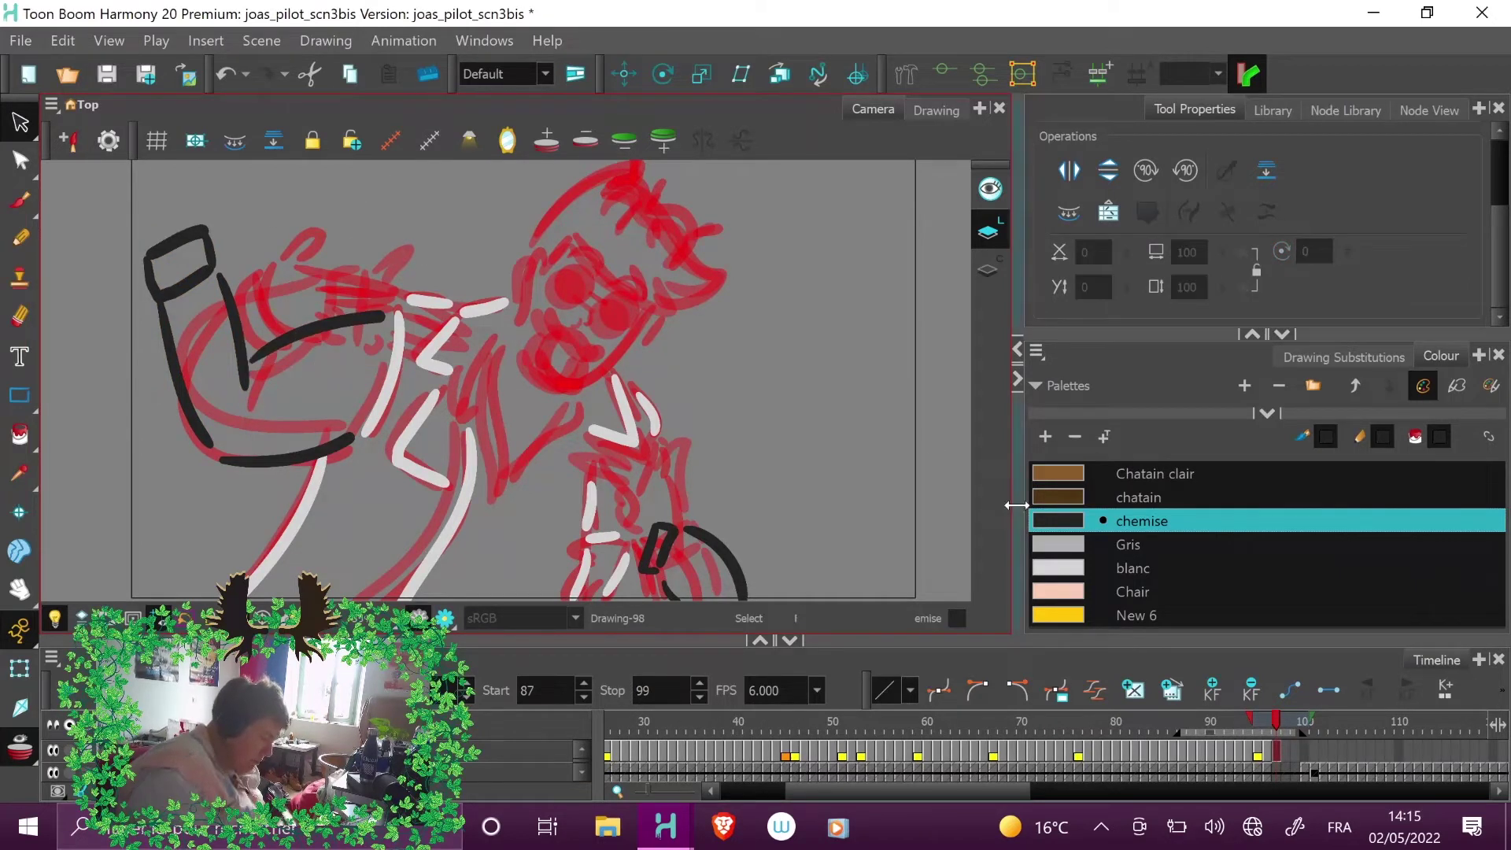
pyautogui.click(168, 344)
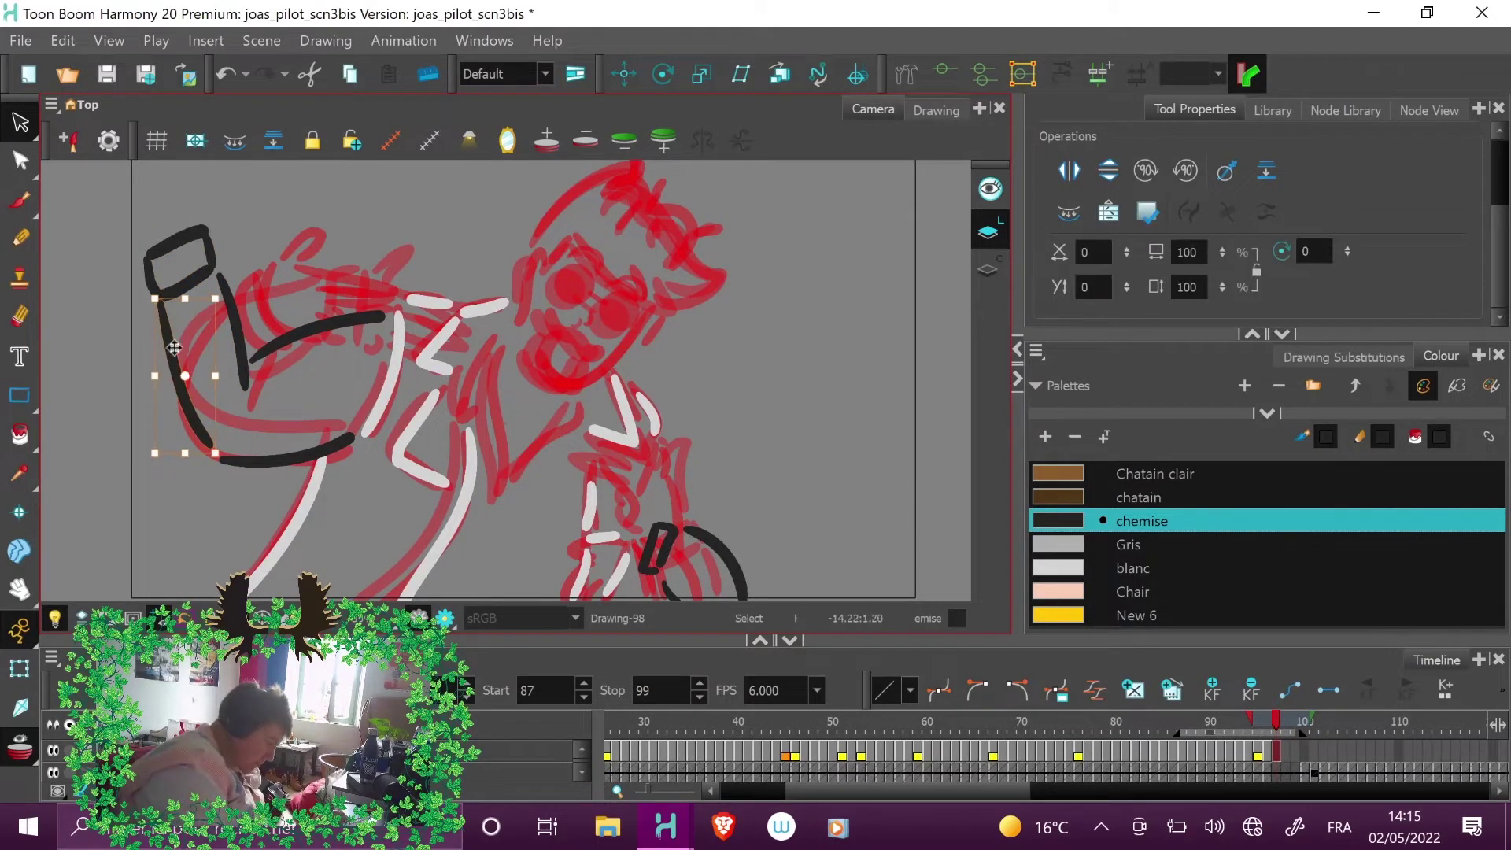
pyautogui.click(346, 264)
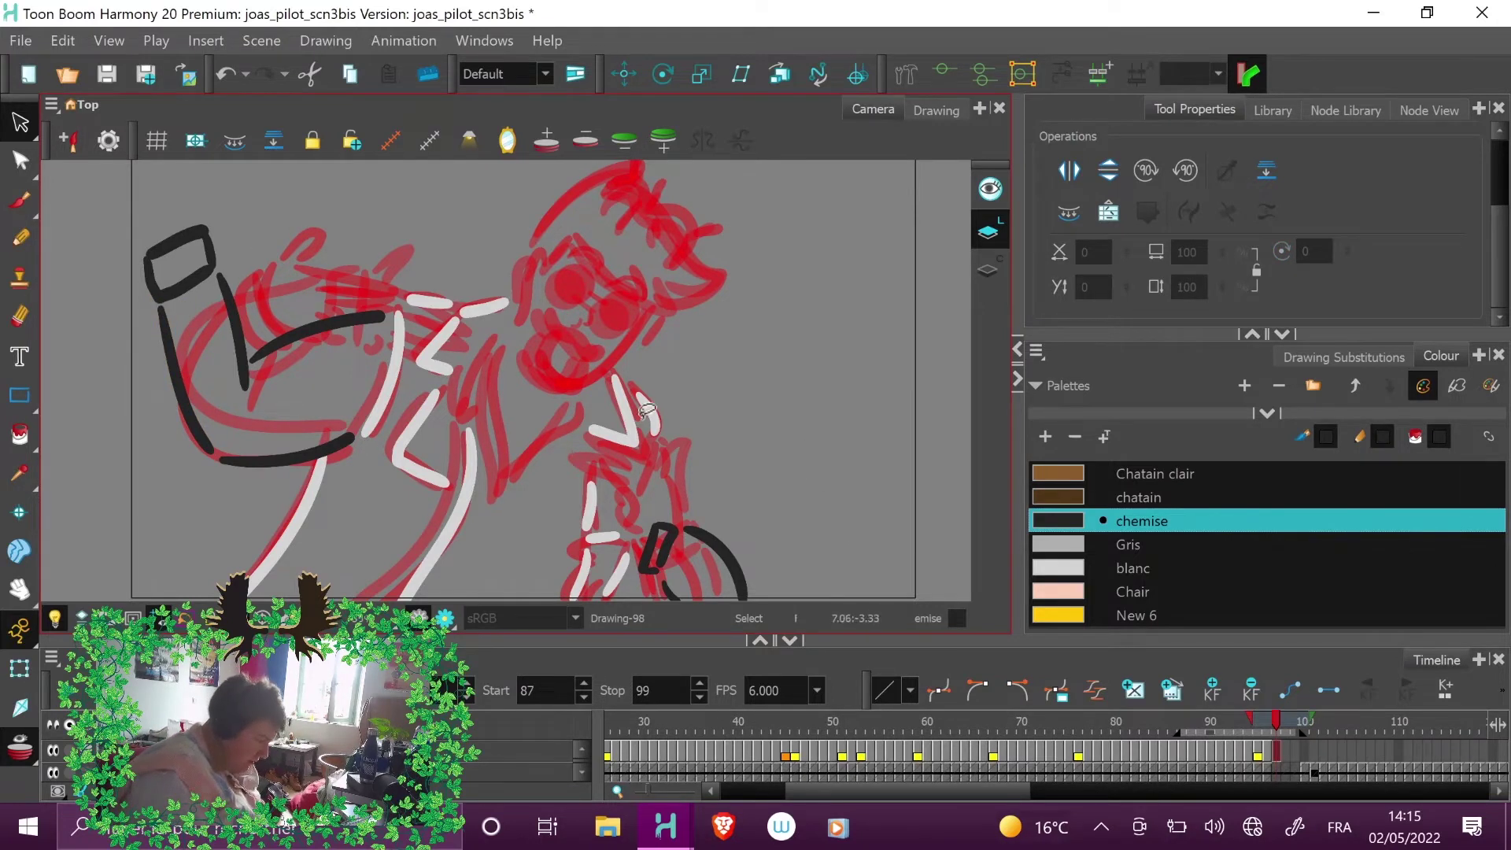
# - Paint the chemise collar strokes on both sides of the neck, below the beard
pyautogui.click(20, 199)
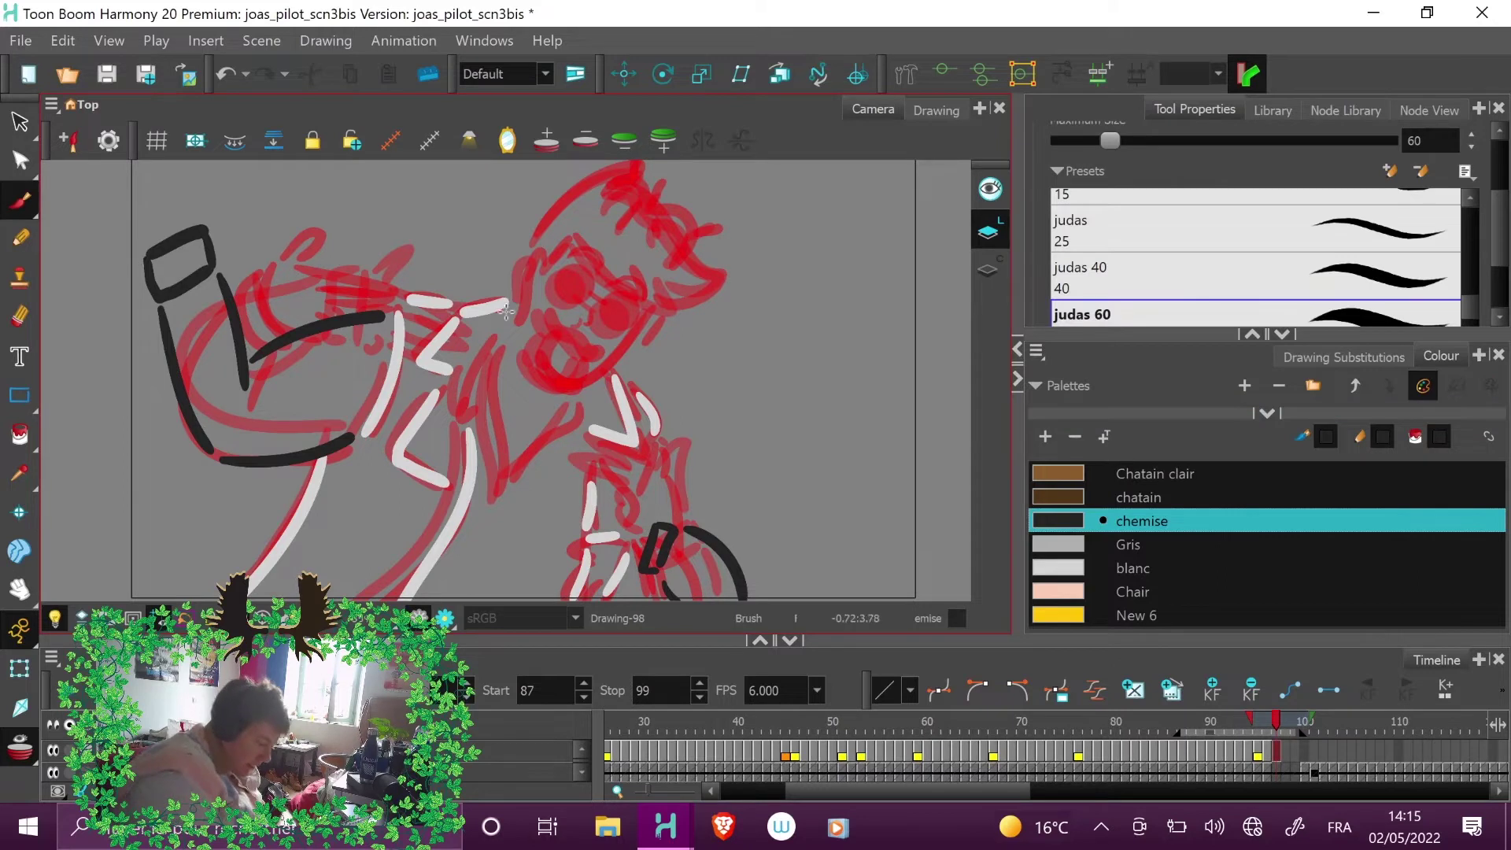
pyautogui.moveTo(506, 320); pyautogui.dragTo(460, 409)
pyautogui.moveTo(507, 346); pyautogui.dragTo(495, 499)
pyautogui.moveTo(590, 395)
pyautogui.mouseDown()
pyautogui.moveTo(584, 428)
pyautogui.moveTo(548, 428)
pyautogui.moveTo(503, 491)
pyautogui.mouseUp()
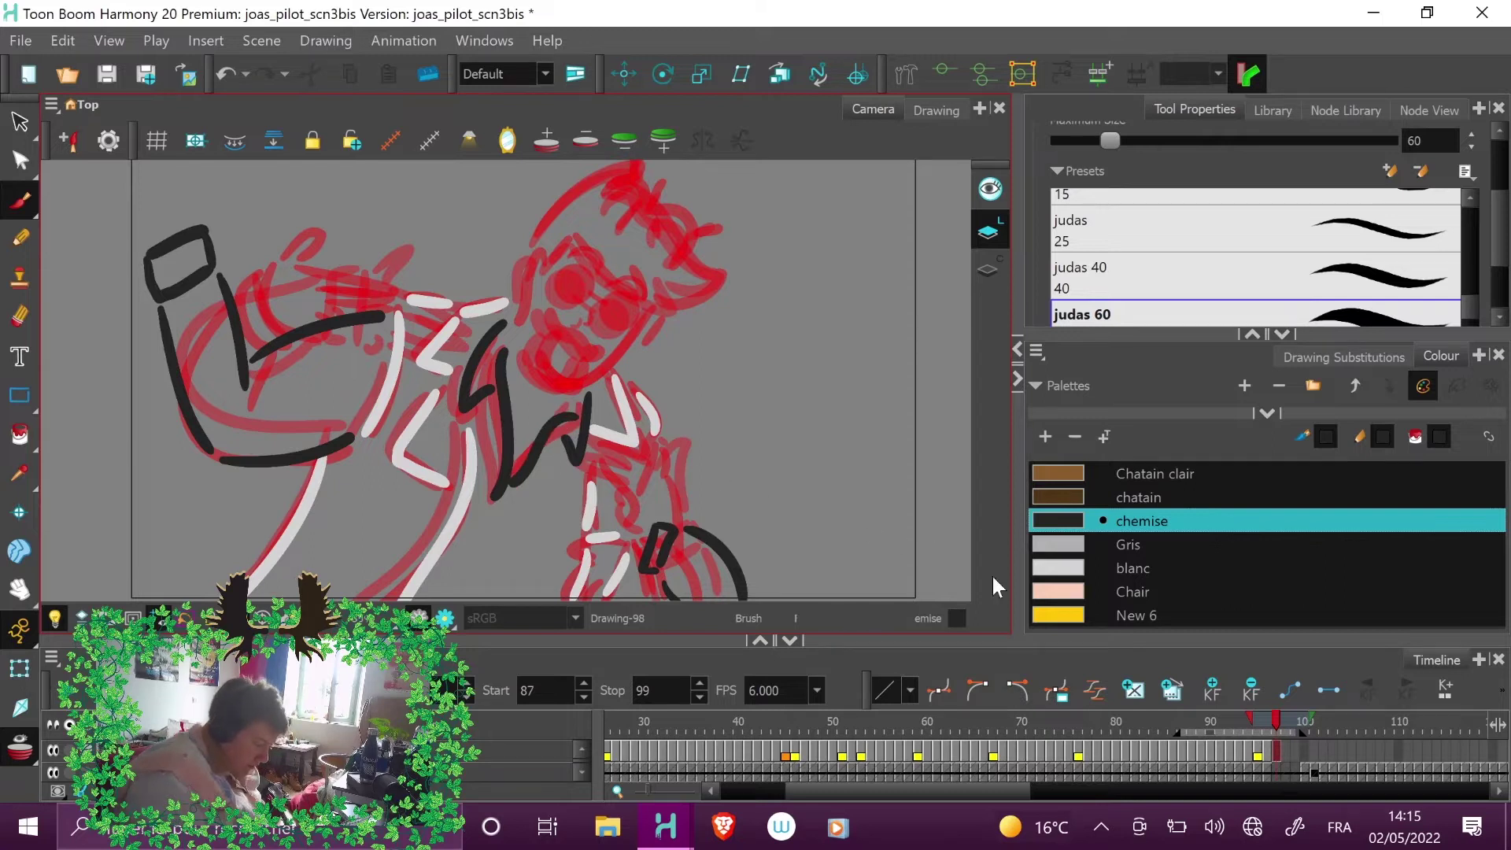
# - Cut the blanc strokes beside the lowered arm's cuff and select the Chair colour
pyautogui.hotkey('alt', 's')
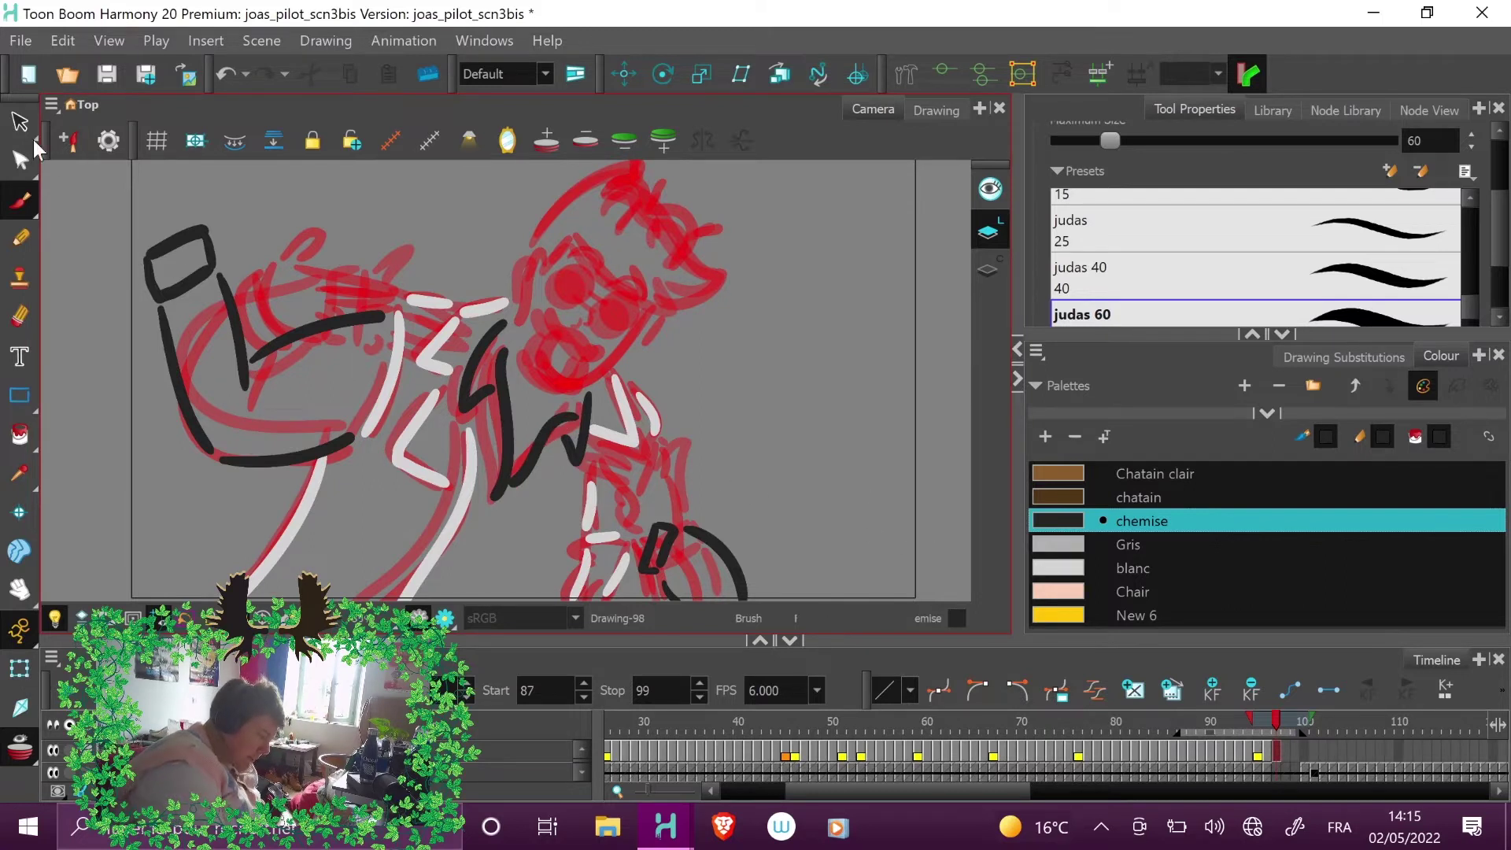
pyautogui.moveTo(632, 515)
pyautogui.mouseDown()
pyautogui.moveTo(572, 570)
pyautogui.moveTo(622, 508)
pyautogui.mouseUp()
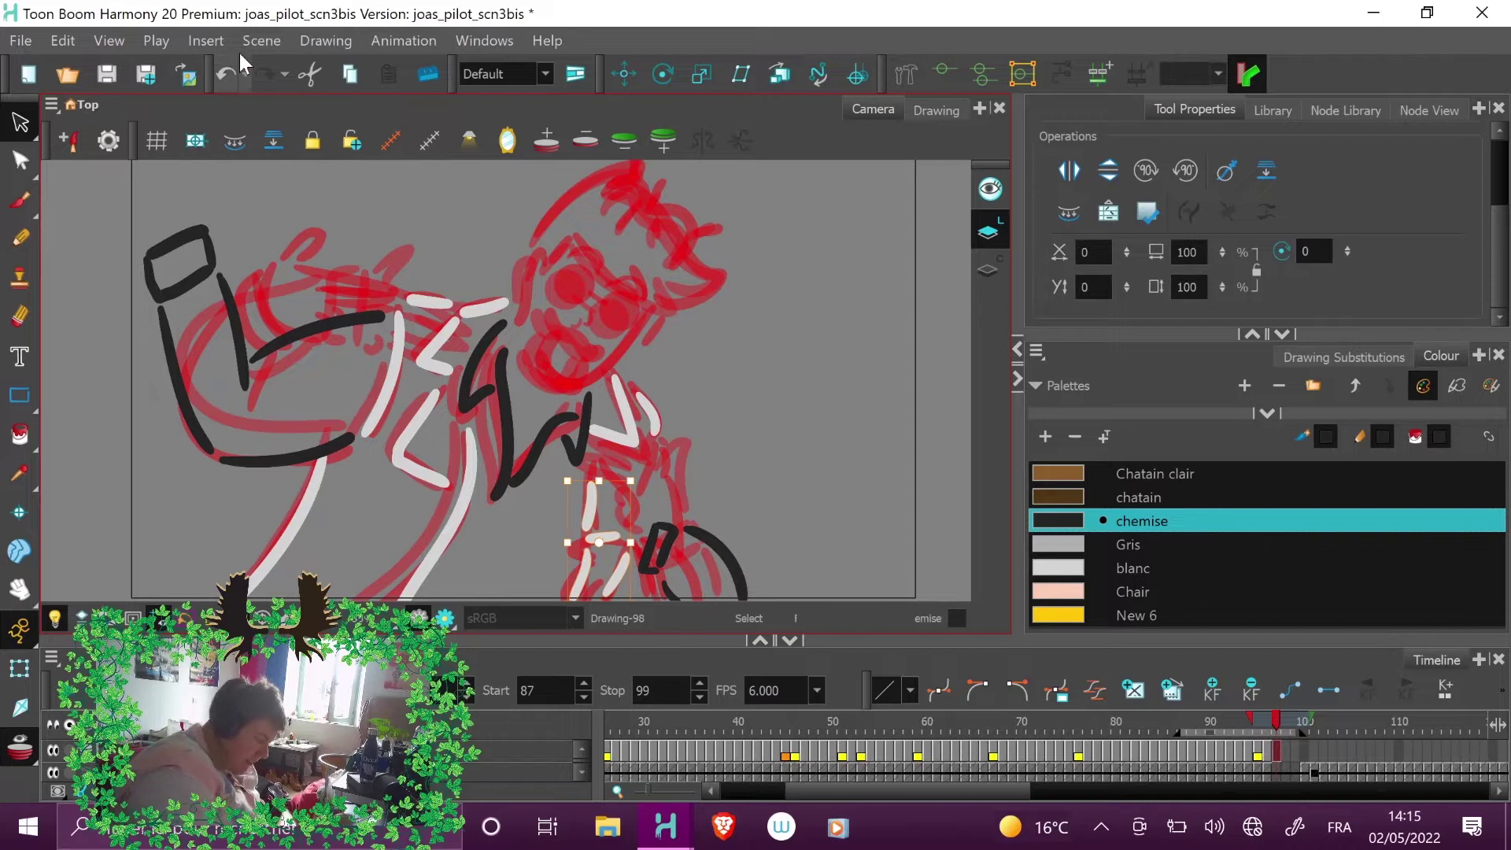
pyautogui.click(317, 74)
pyautogui.click(1133, 590)
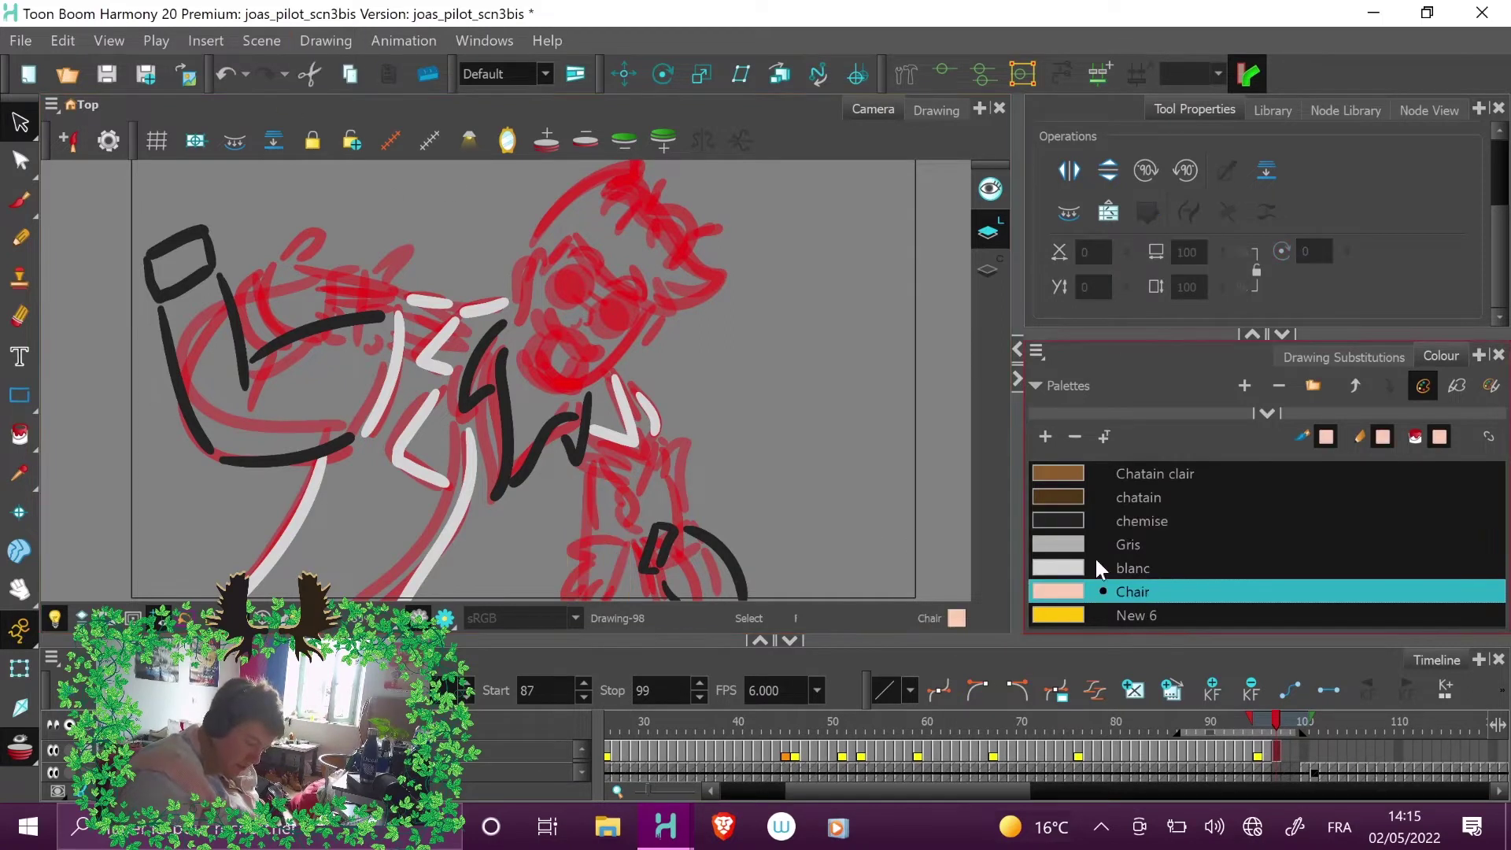
# - Paint the lowered arm's hand with spread fingers in Chair using the judas 60 brush
pyautogui.click(21, 203)
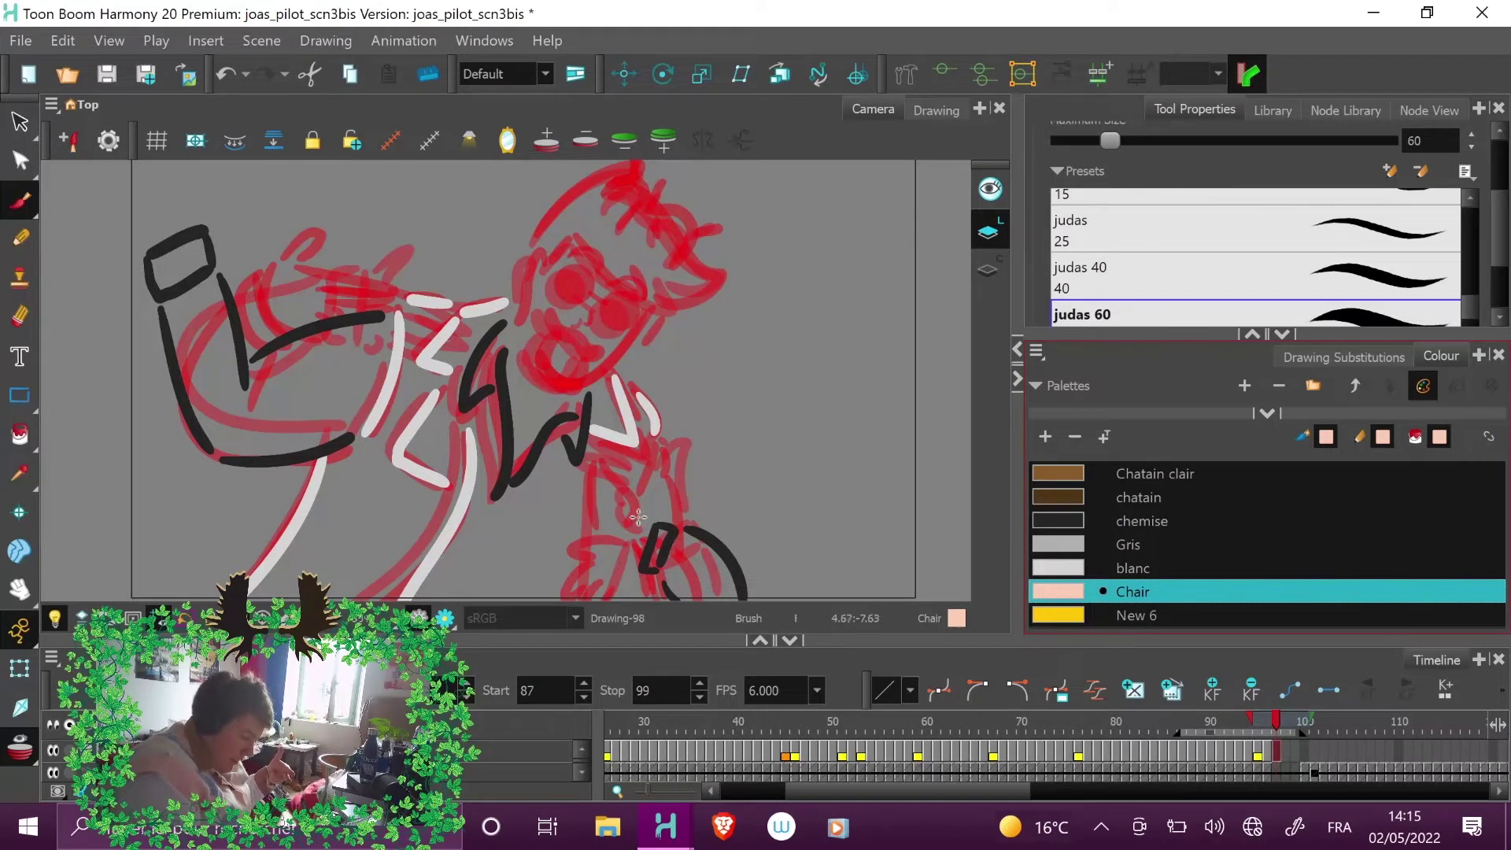
pyautogui.moveTo(643, 521)
pyautogui.mouseDown()
pyautogui.moveTo(598, 490)
pyautogui.moveTo(617, 502)
pyautogui.moveTo(600, 493)
pyautogui.moveTo(608, 512)
pyautogui.moveTo(547, 509)
pyautogui.moveTo(593, 524)
pyautogui.moveTo(553, 533)
pyautogui.moveTo(598, 535)
pyautogui.moveTo(633, 568)
pyautogui.mouseUp()
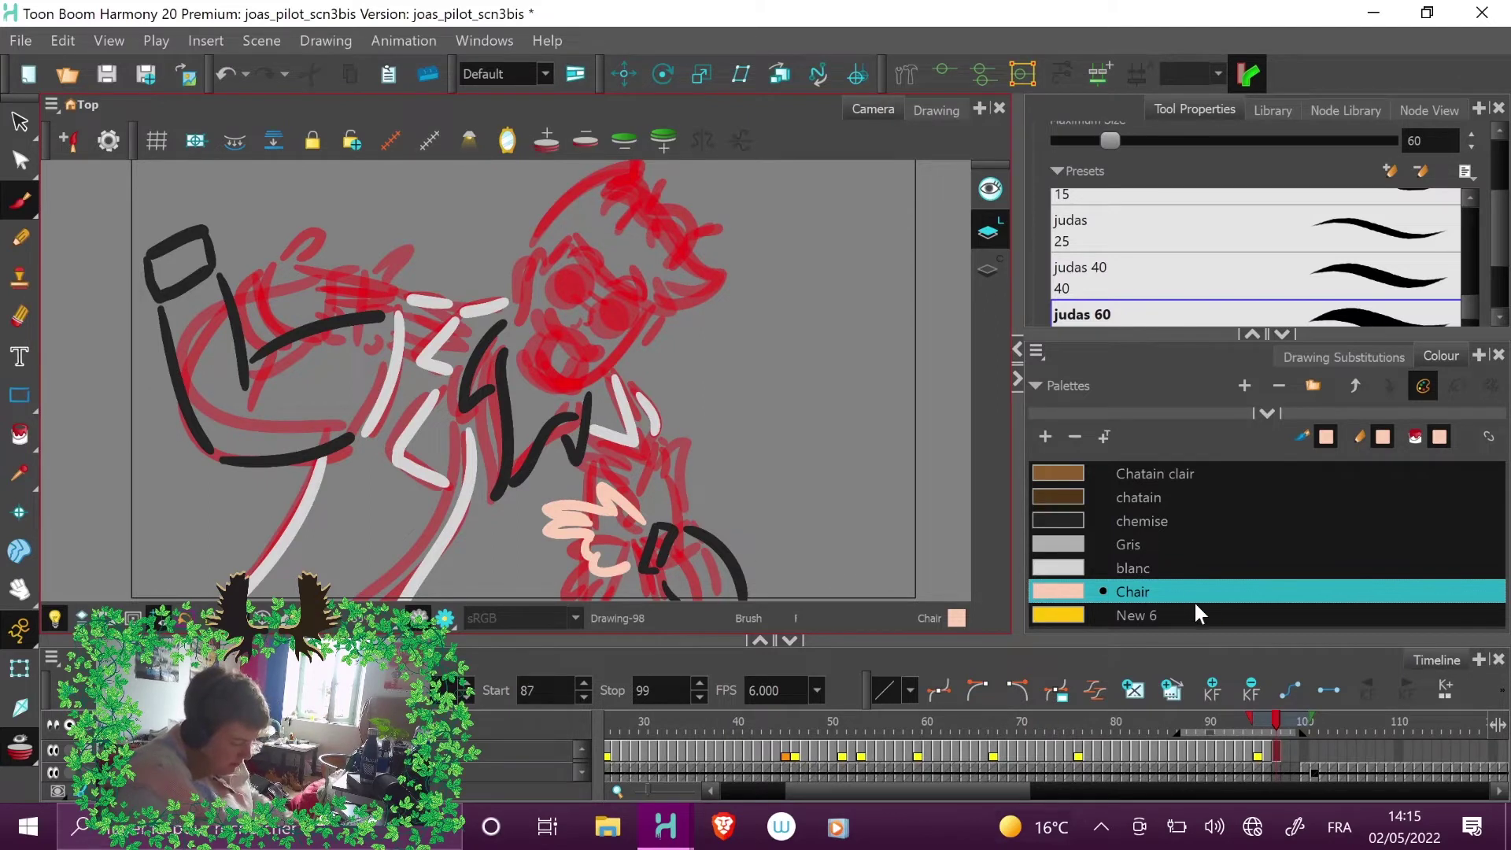
# - Paint the garment edges around the lowered hand in blanc and the short sleeve strokes above its elbow in chemise
pyautogui.click(1130, 568)
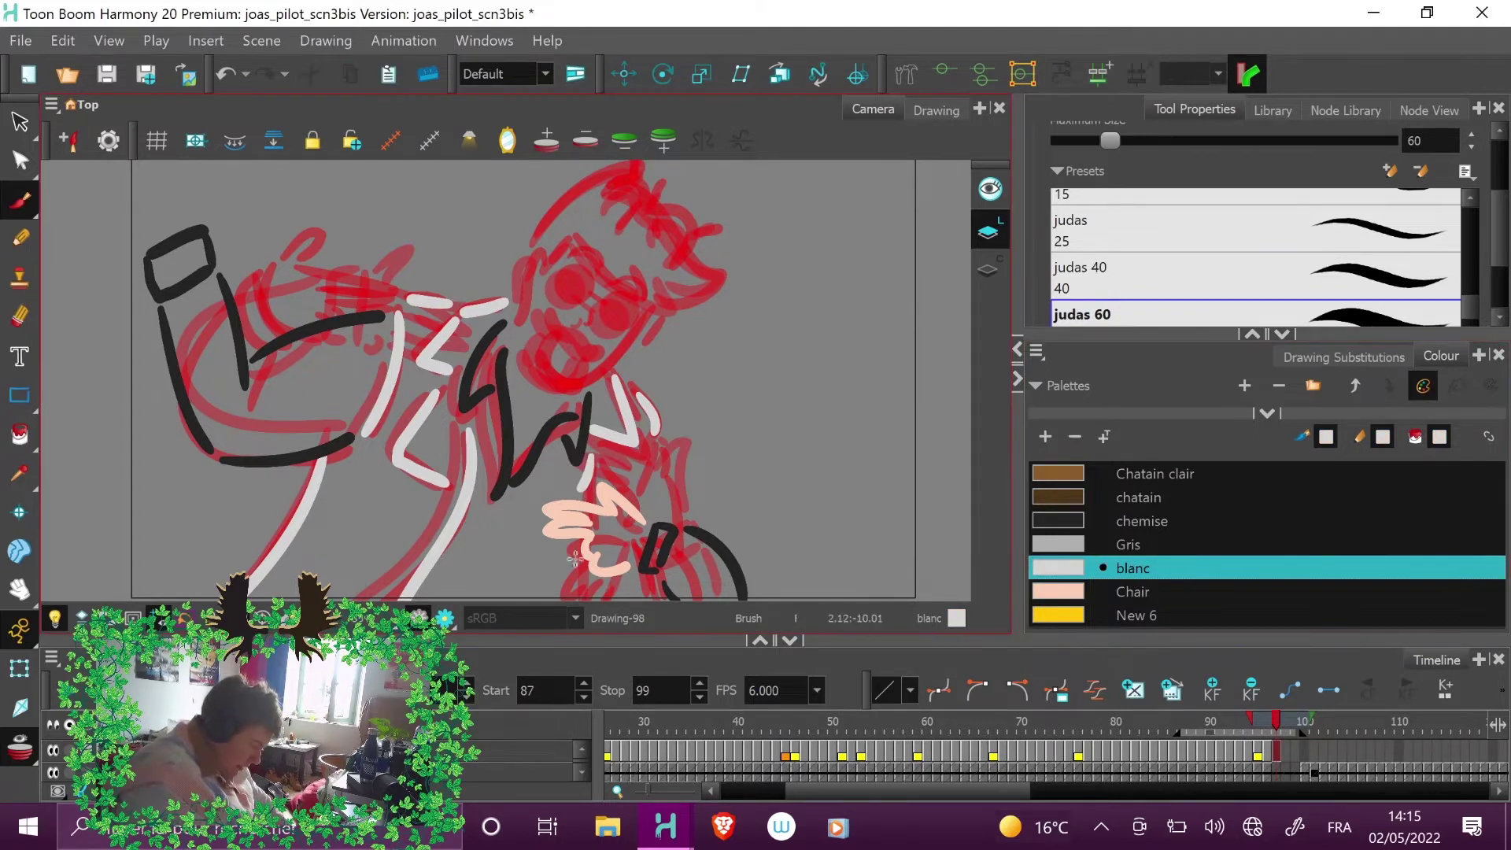
pyautogui.moveTo(599, 490)
pyautogui.mouseDown()
pyautogui.moveTo(642, 497)
pyautogui.moveTo(651, 527)
pyautogui.mouseUp()
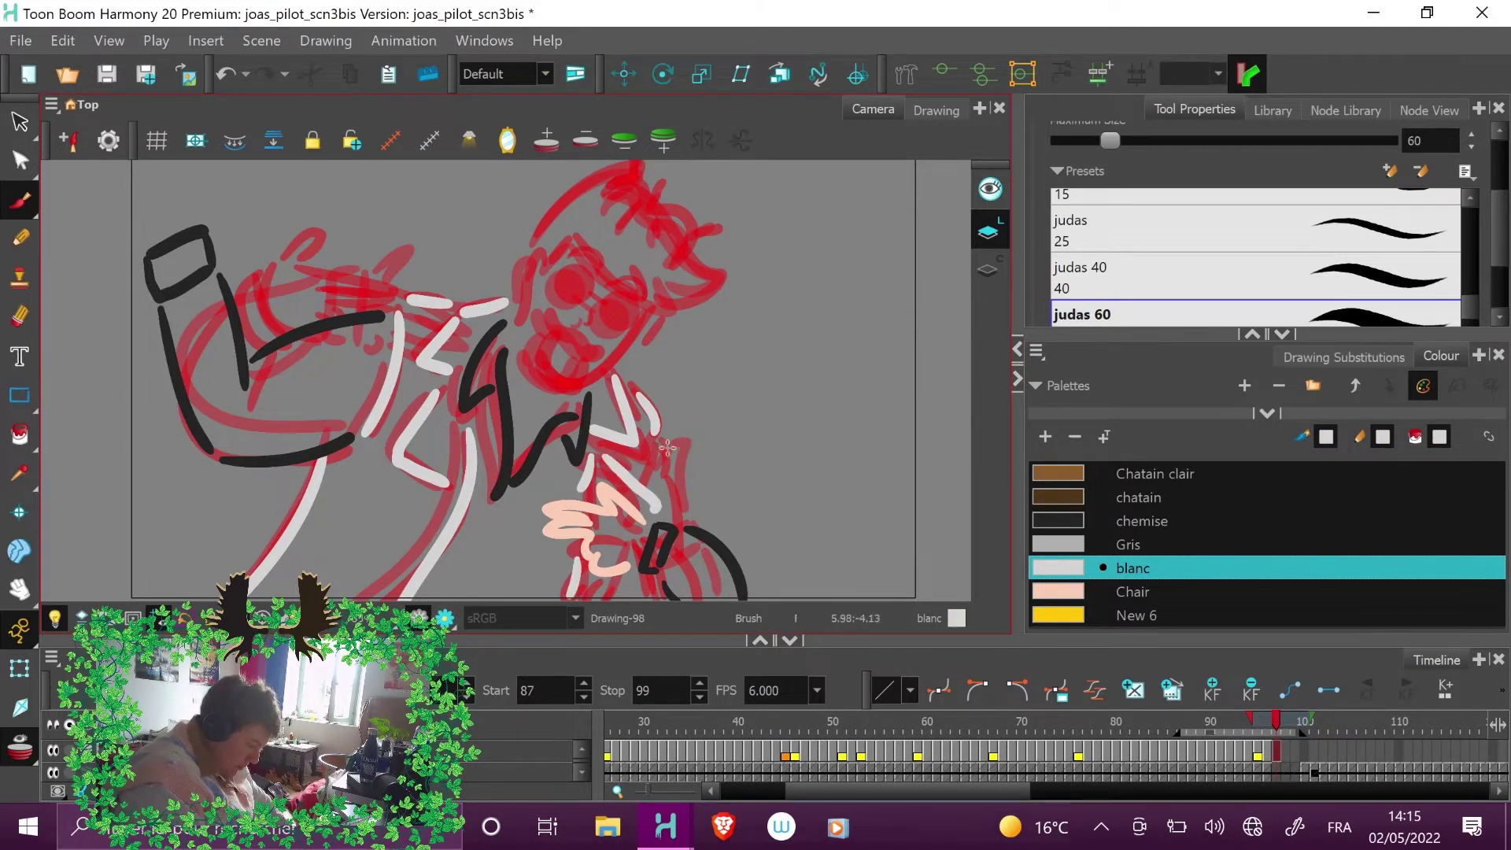
pyautogui.moveTo(653, 447)
pyautogui.mouseDown()
pyautogui.moveTo(649, 476)
pyautogui.moveTo(675, 449)
pyautogui.moveTo(666, 432)
pyautogui.moveTo(696, 517)
pyautogui.mouseUp()
pyautogui.click(1133, 521)
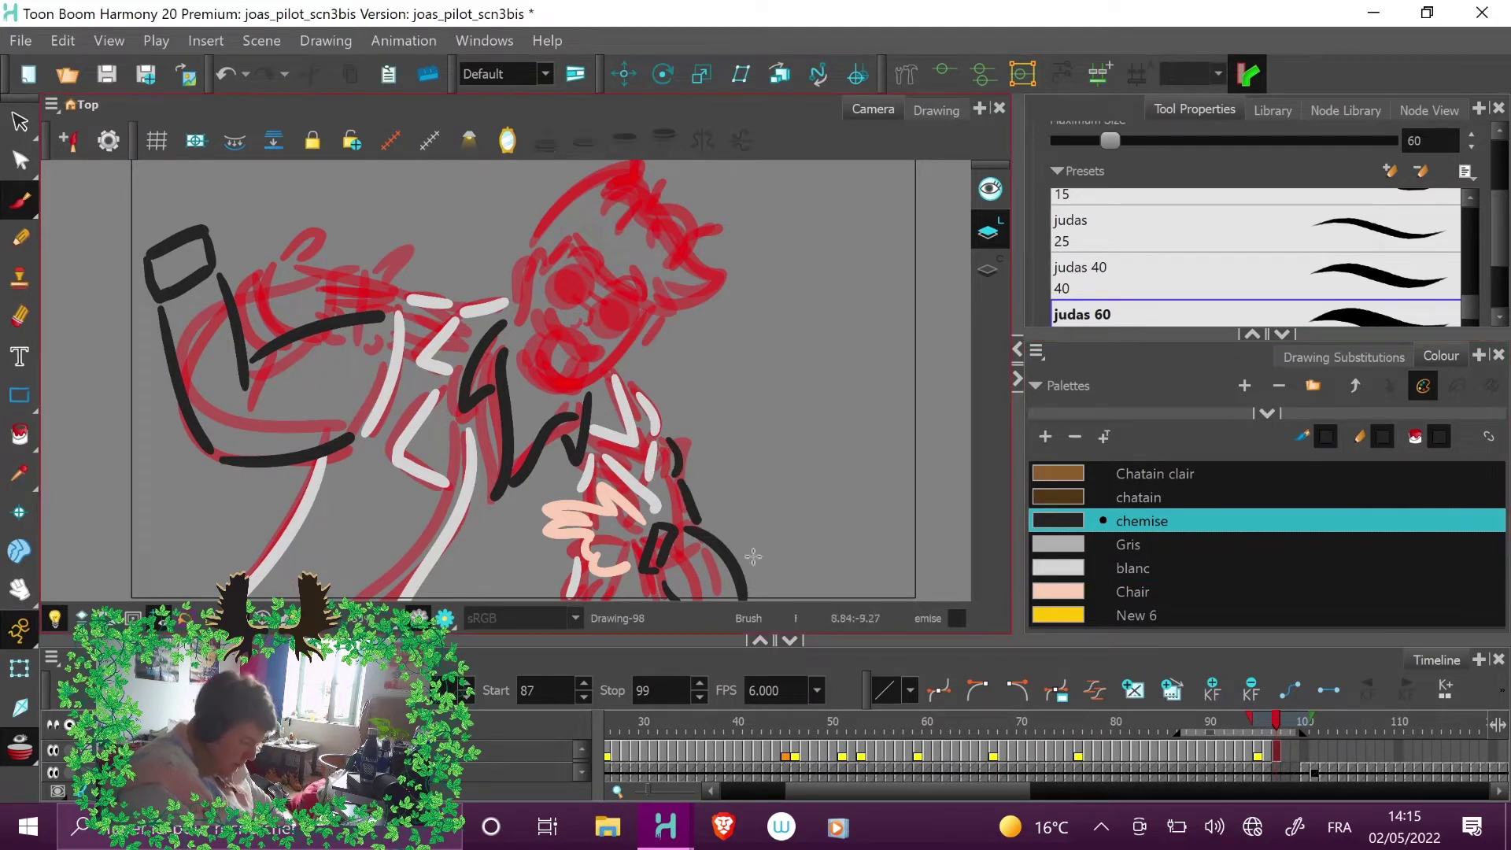
pyautogui.click(1134, 567)
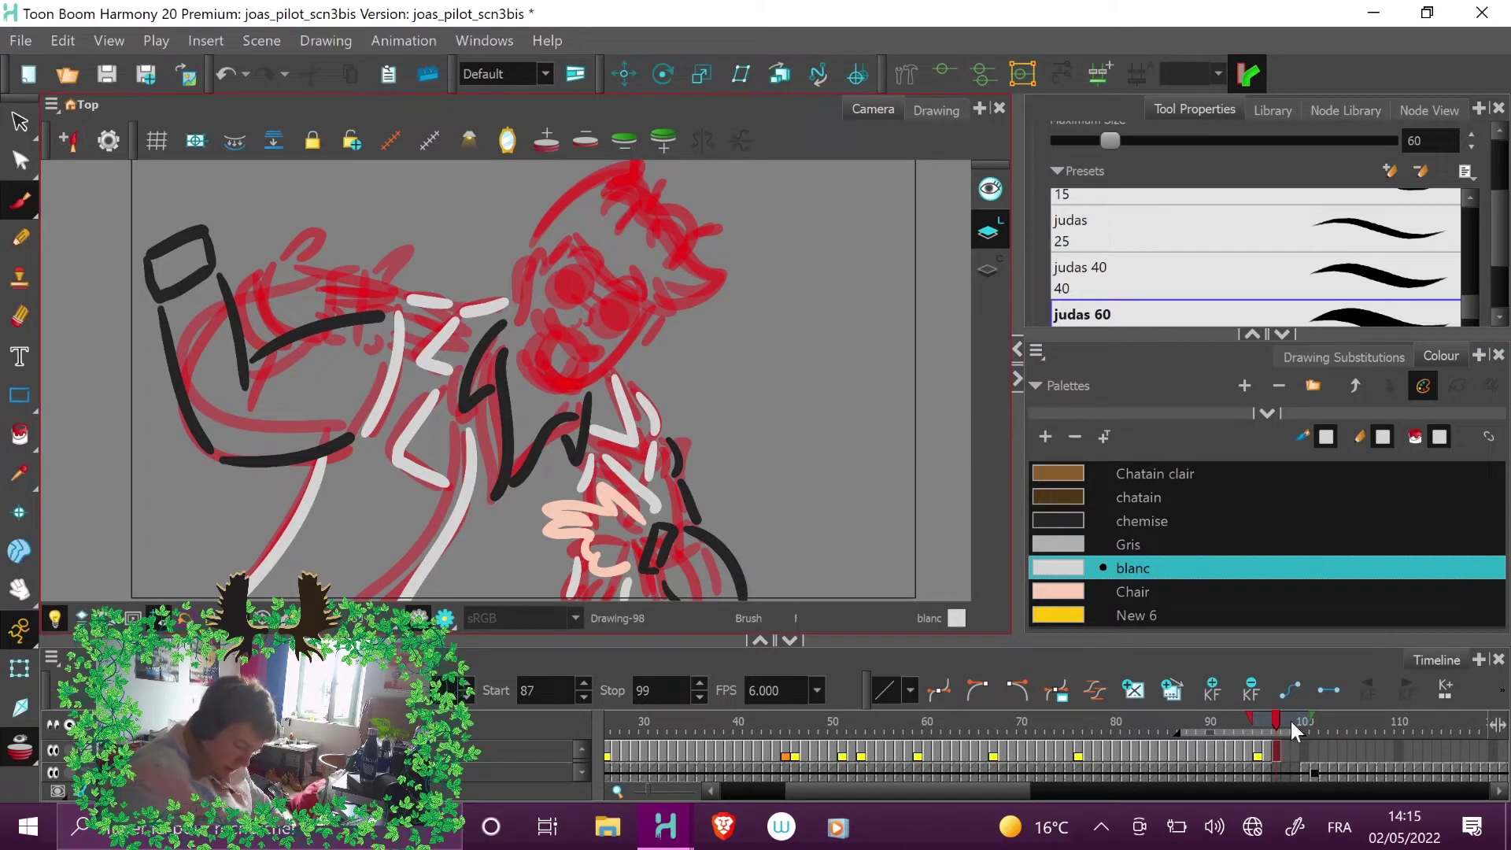
# - Paint the jaw line and the ear over the onion skin in Chair
pyautogui.click(1141, 591)
pyautogui.moveTo(651, 308)
pyautogui.mouseDown()
pyautogui.moveTo(592, 381)
pyautogui.moveTo(535, 358)
pyautogui.mouseUp()
pyautogui.moveTo(545, 271)
pyautogui.mouseDown()
pyautogui.moveTo(530, 256)
pyautogui.moveTo(521, 313)
pyautogui.mouseUp()
# - Paint the hair outline and fringe in chatain and the spiky strokes on top of the head in New 6
pyautogui.click(1138, 497)
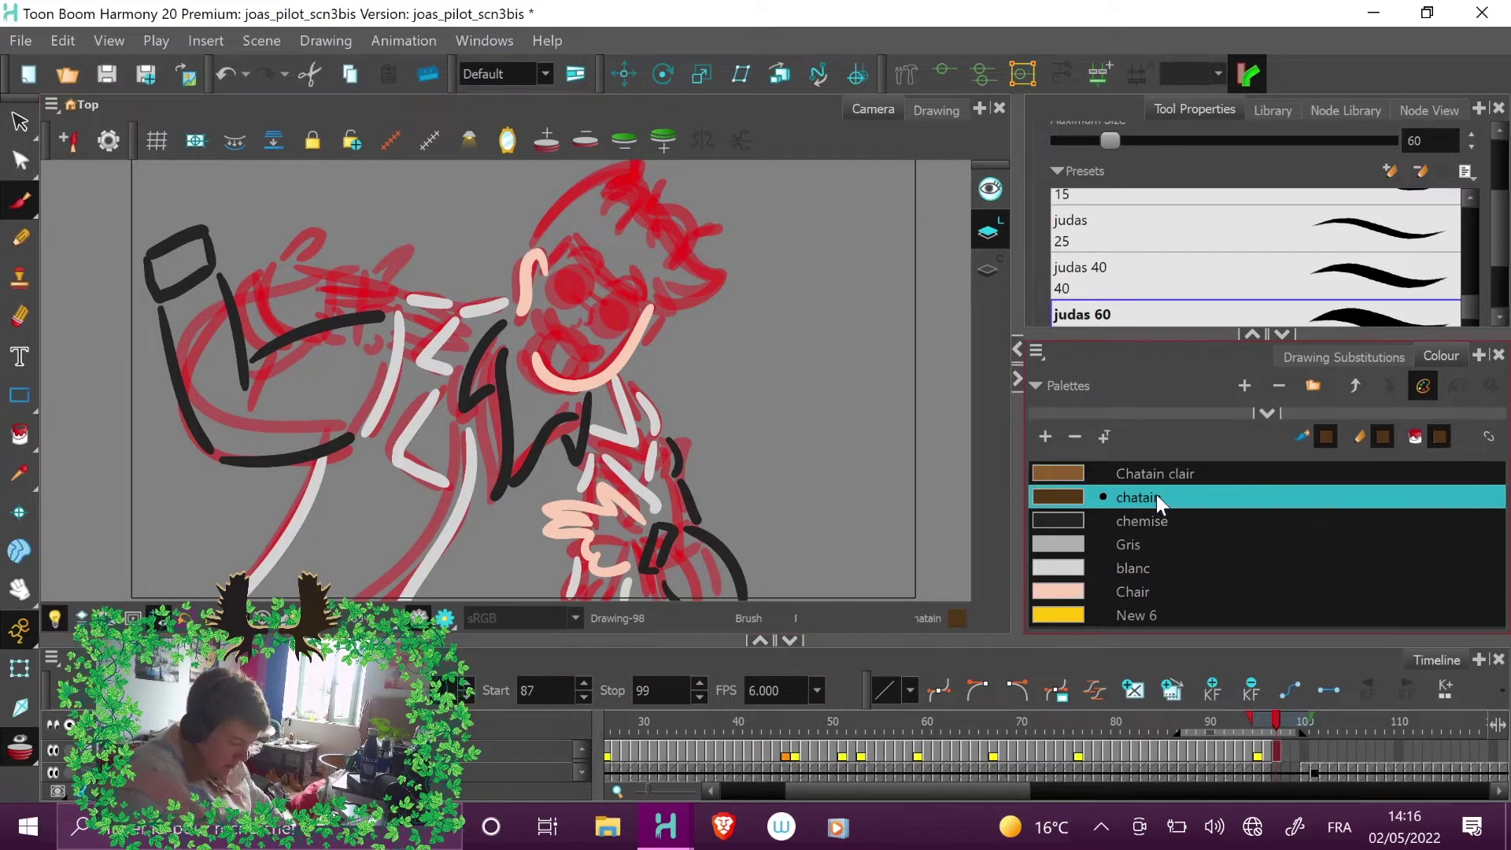
pyautogui.moveTo(565, 201)
pyautogui.mouseDown()
pyautogui.moveTo(541, 238)
pyautogui.moveTo(639, 164)
pyautogui.moveTo(618, 197)
pyautogui.moveTo(724, 266)
pyautogui.moveTo(677, 303)
pyautogui.moveTo(647, 293)
pyautogui.mouseUp()
pyautogui.moveTo(572, 240); pyautogui.dragTo(592, 264)
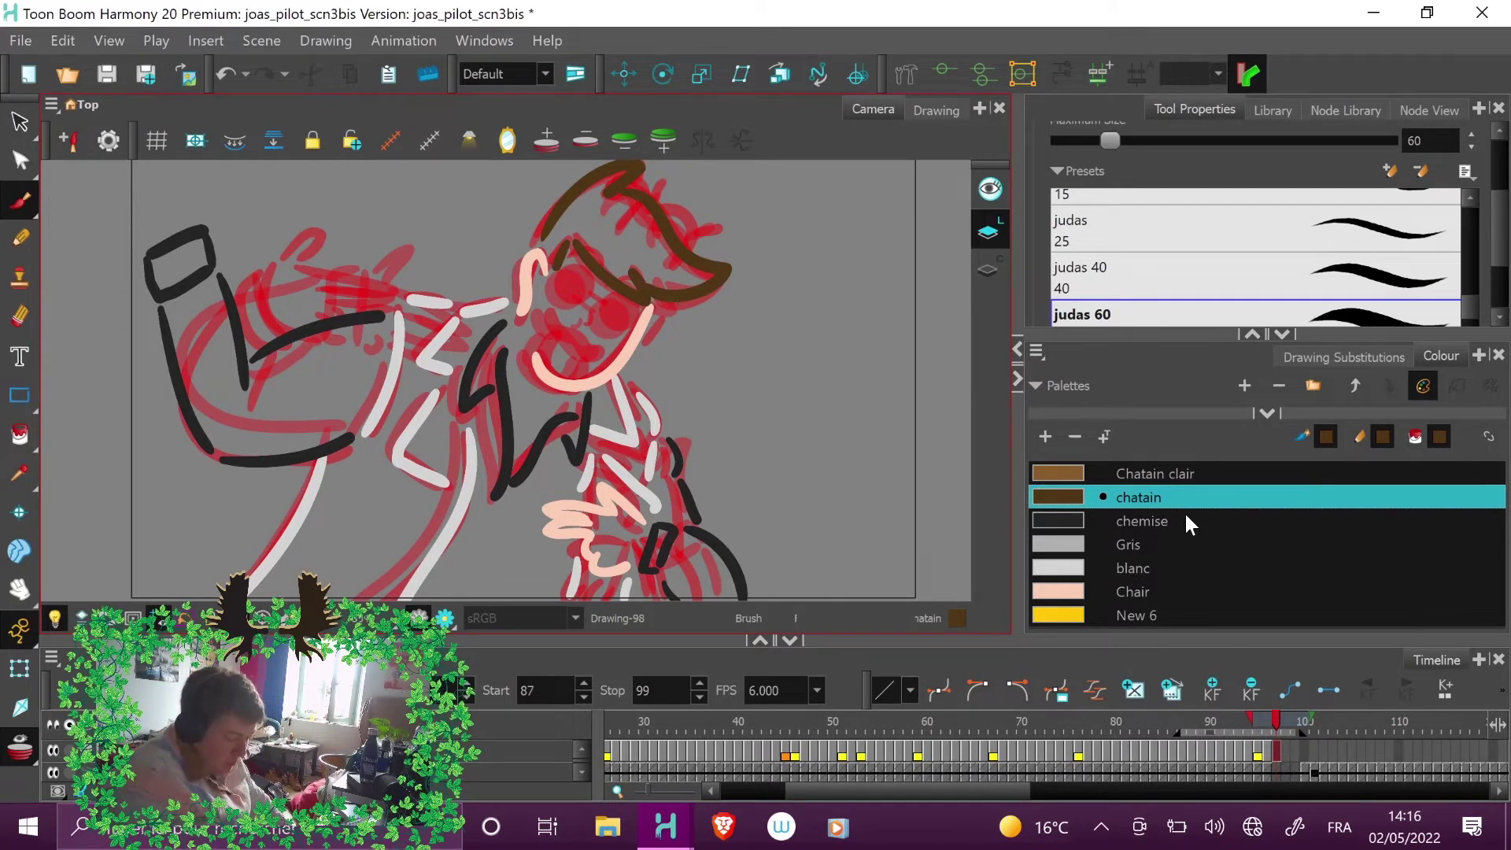
pyautogui.click(1140, 614)
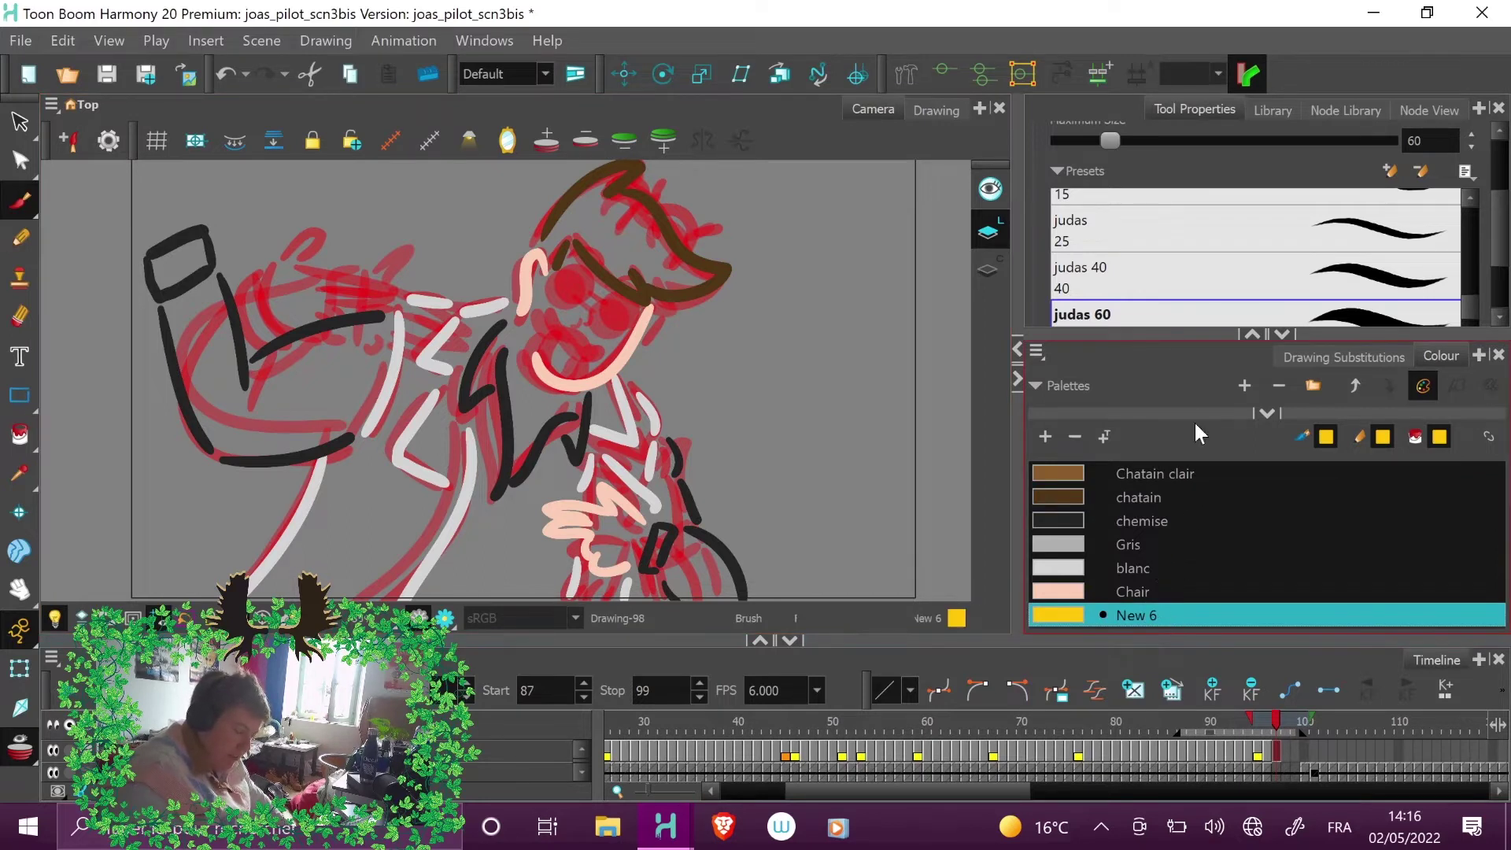
pyautogui.moveTo(617, 193)
pyautogui.mouseDown()
pyautogui.moveTo(651, 188)
pyautogui.moveTo(677, 209)
pyautogui.moveTo(688, 251)
pyautogui.moveTo(652, 161)
pyautogui.moveTo(641, 216)
pyautogui.moveTo(660, 237)
pyautogui.moveTo(689, 177)
pyautogui.mouseUp()
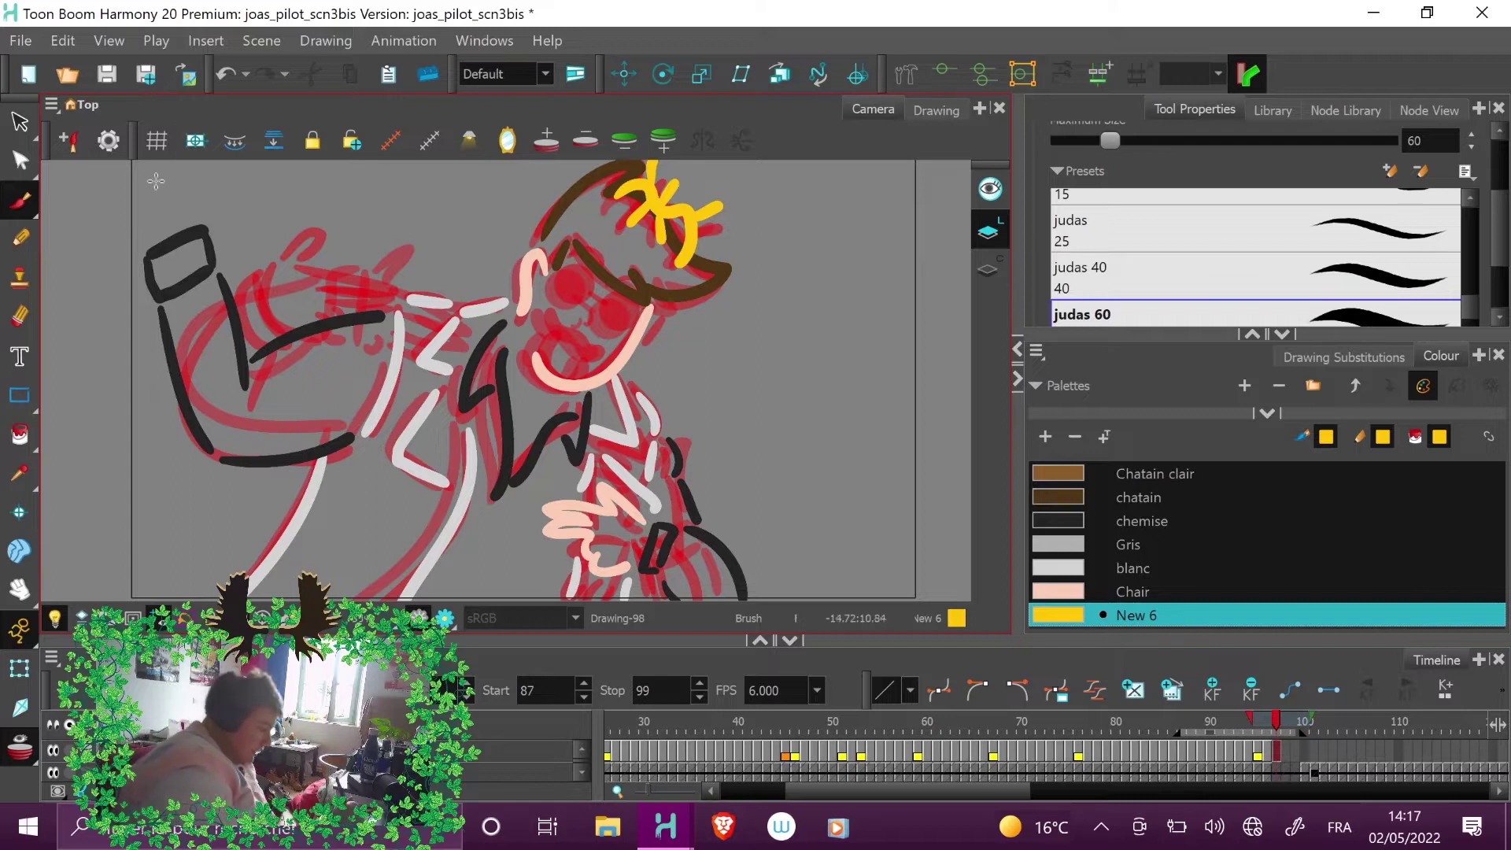
# - Paint the raised hand above its cuff in Chair, undoing the stray strokes made in New 6
pyautogui.moveTo(157, 163)
pyautogui.mouseDown()
pyautogui.moveTo(166, 192)
pyautogui.moveTo(179, 185)
pyautogui.mouseUp()
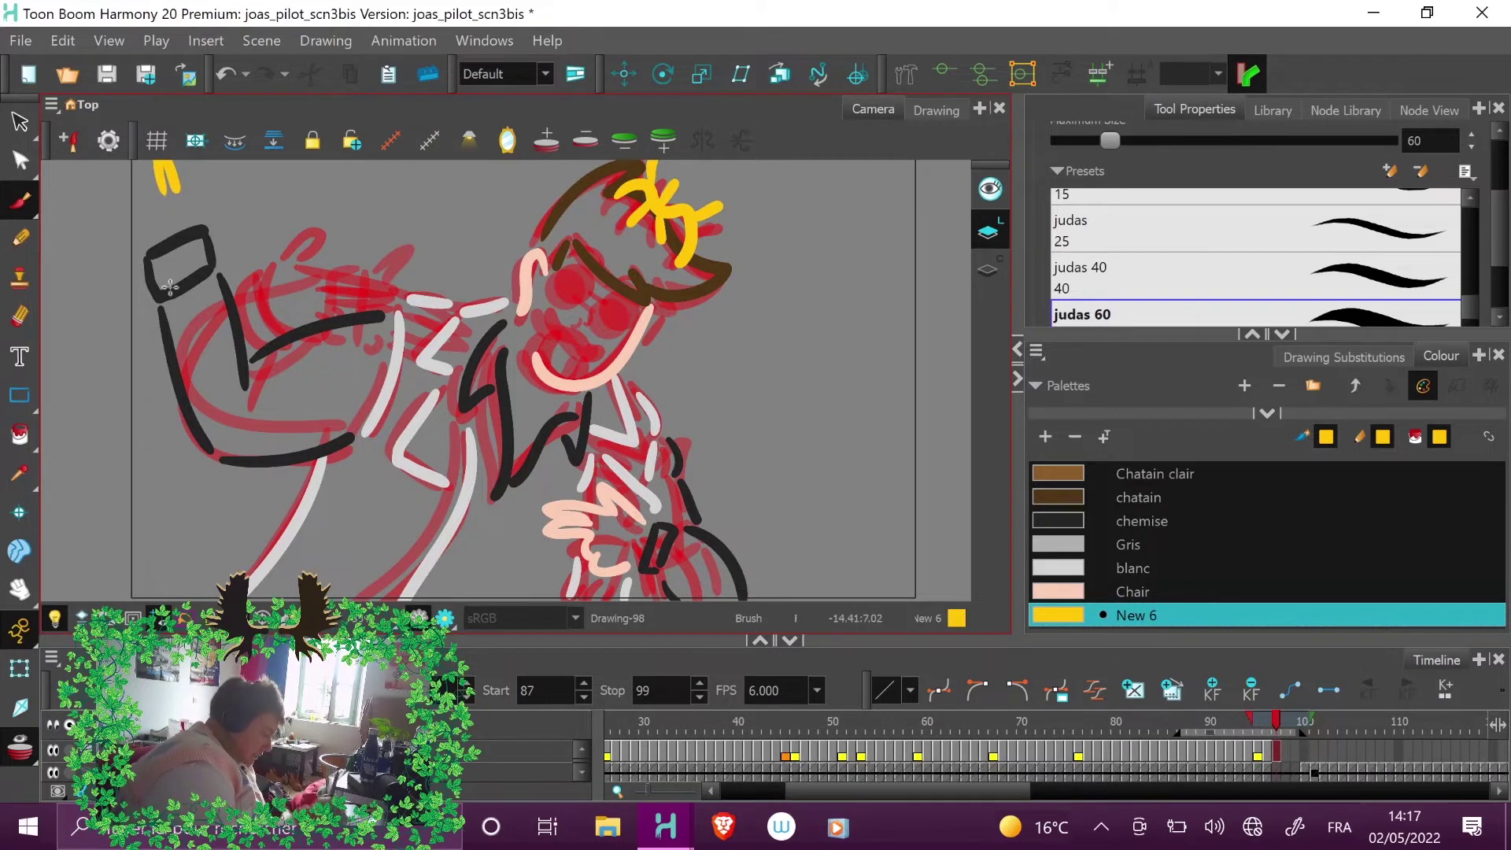
pyautogui.hotkey('ctrl', 'z')
pyautogui.click(1141, 589)
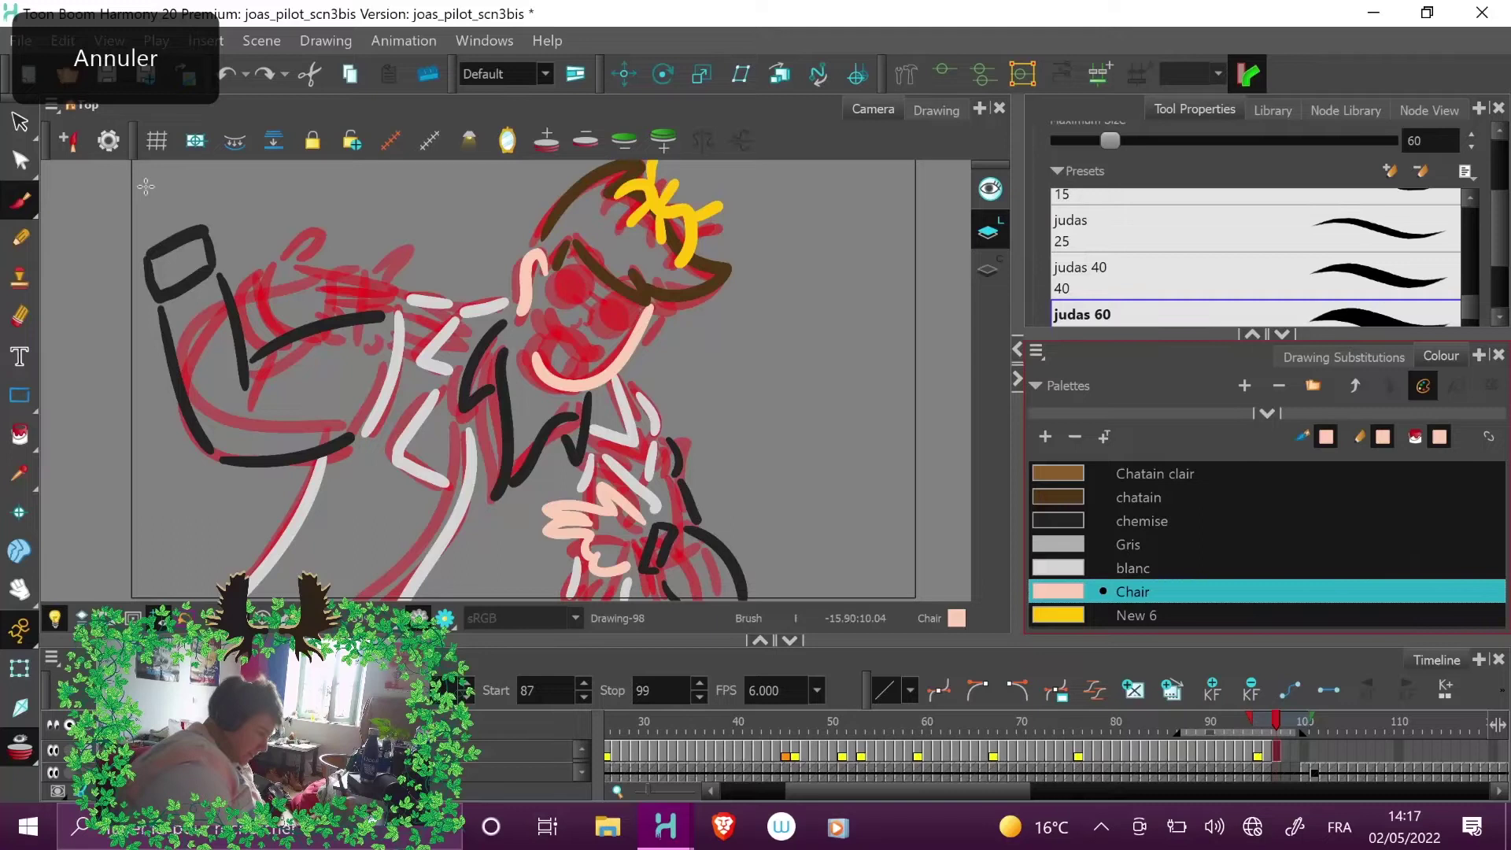
pyautogui.moveTo(157, 163)
pyautogui.mouseDown()
pyautogui.moveTo(177, 194)
pyautogui.moveTo(185, 164)
pyautogui.moveTo(200, 206)
pyautogui.moveTo(155, 190)
pyautogui.moveTo(134, 208)
pyautogui.moveTo(147, 236)
pyautogui.mouseUp()
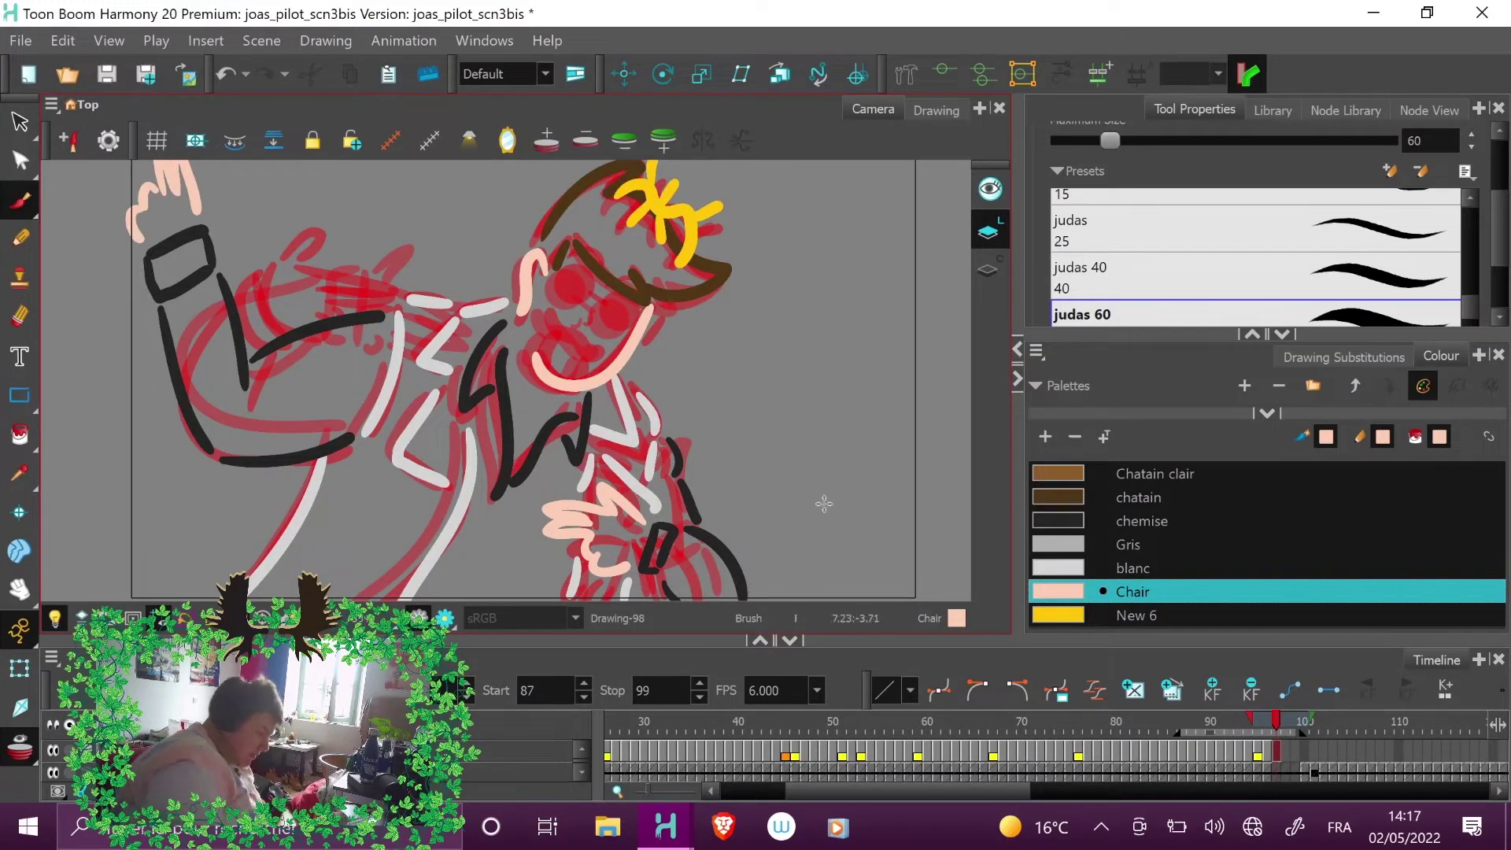
# - On the next empty frame, paint both arms' sleeve lines in chemise and the visible part of the lowered hand in Chair
pyautogui.click(1286, 725)
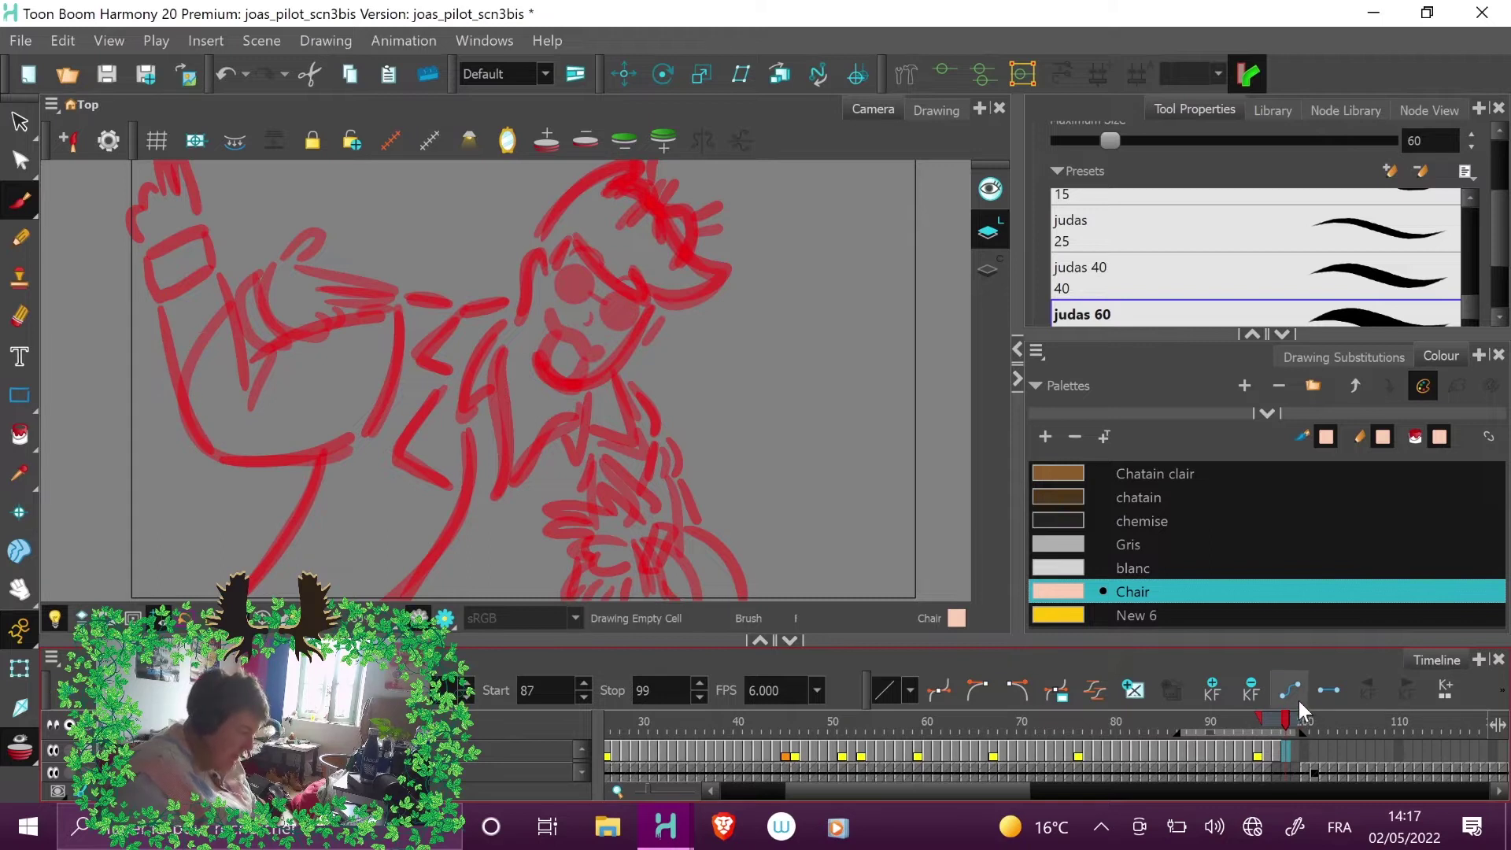
pyautogui.click(1139, 522)
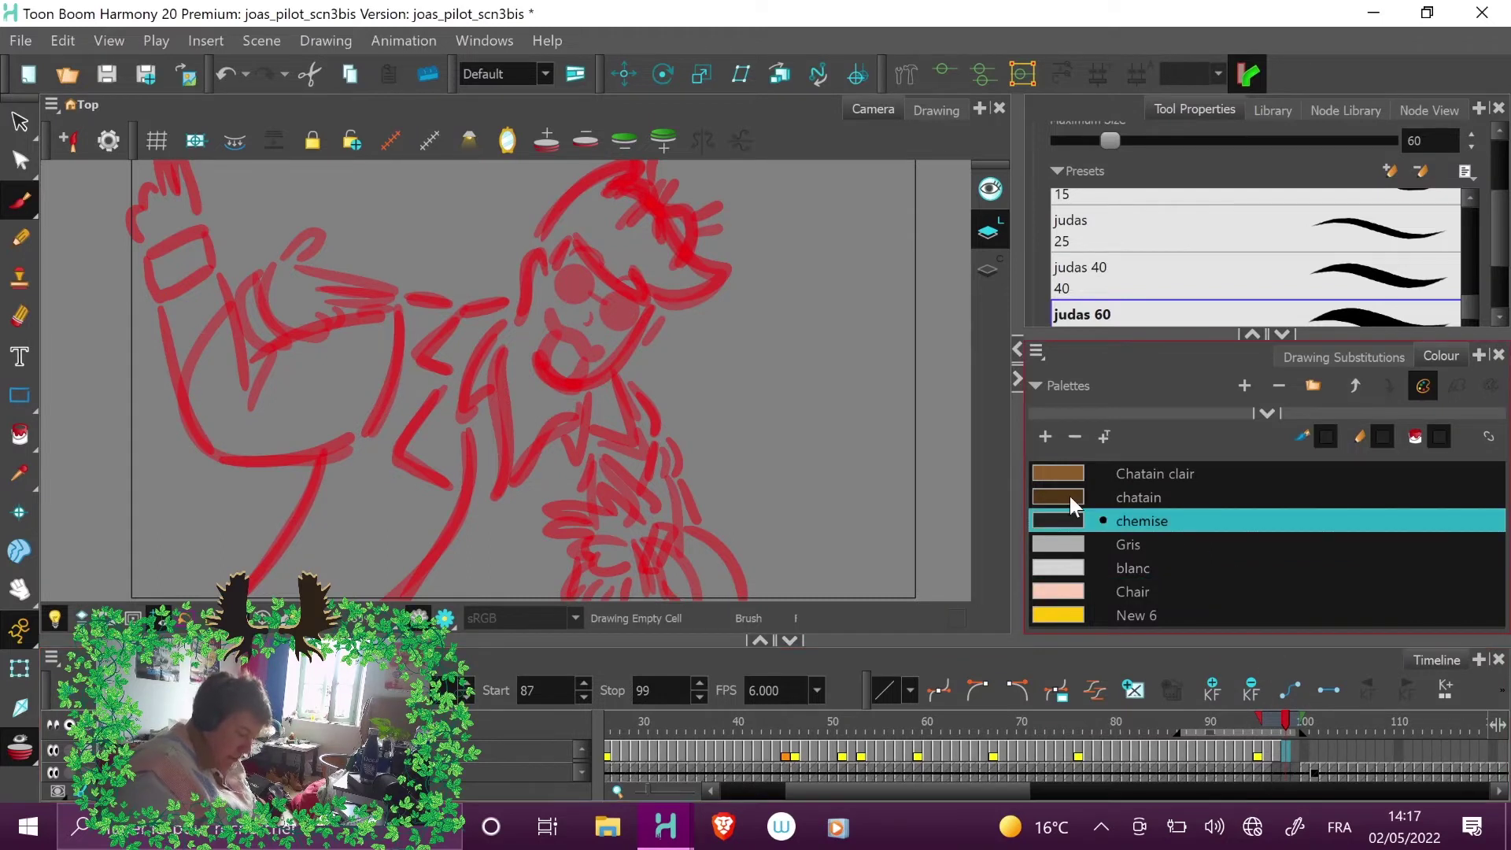
pyautogui.moveTo(384, 313)
pyautogui.mouseDown()
pyautogui.moveTo(344, 317)
pyautogui.moveTo(96, 454)
pyautogui.mouseUp()
pyautogui.moveTo(363, 430); pyautogui.dragTo(107, 540)
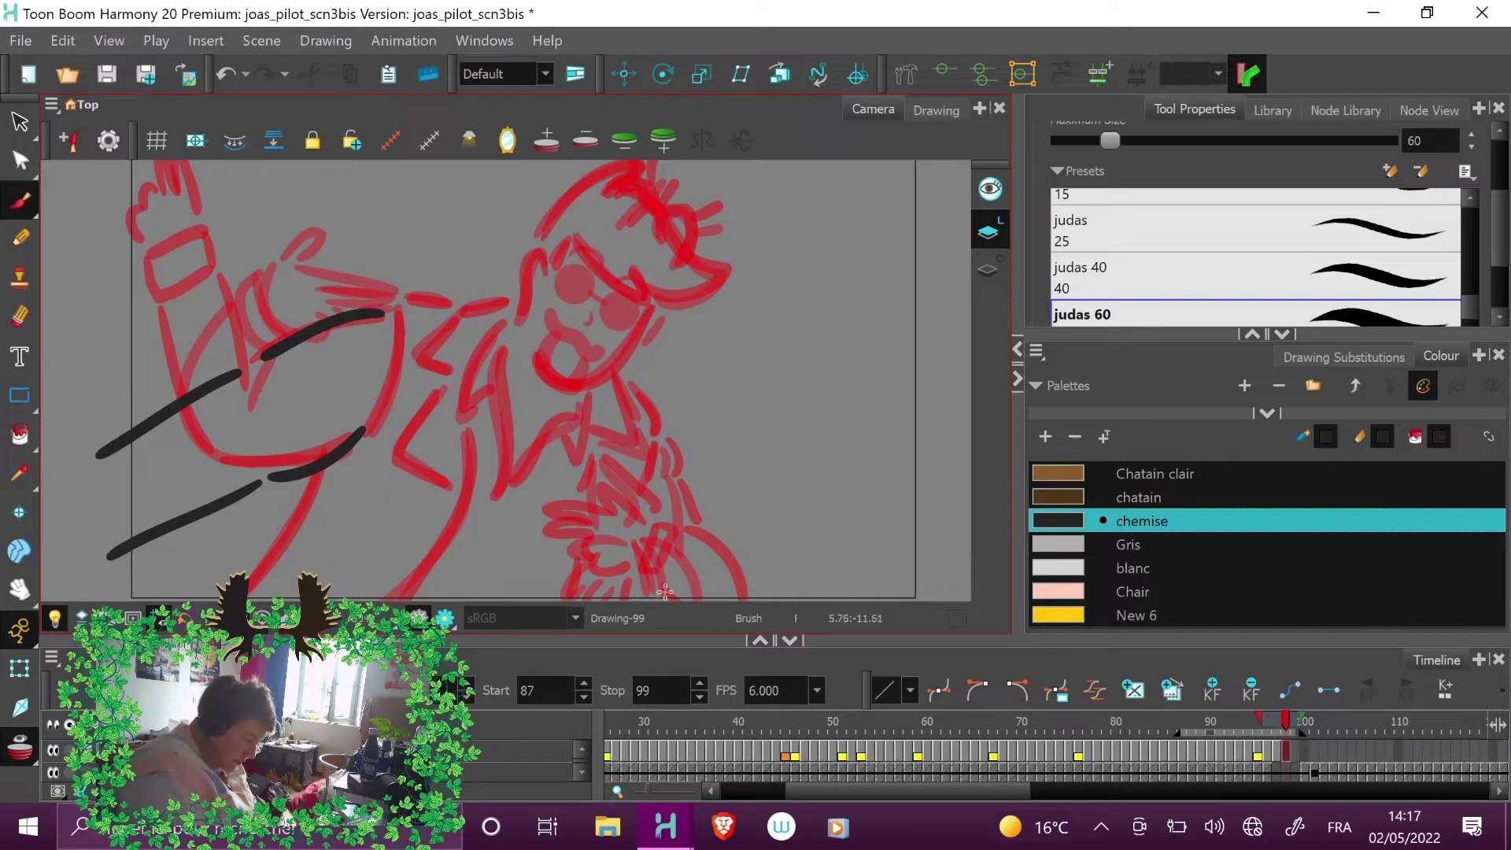
pyautogui.moveTo(655, 587); pyautogui.dragTo(744, 599)
pyautogui.click(1140, 596)
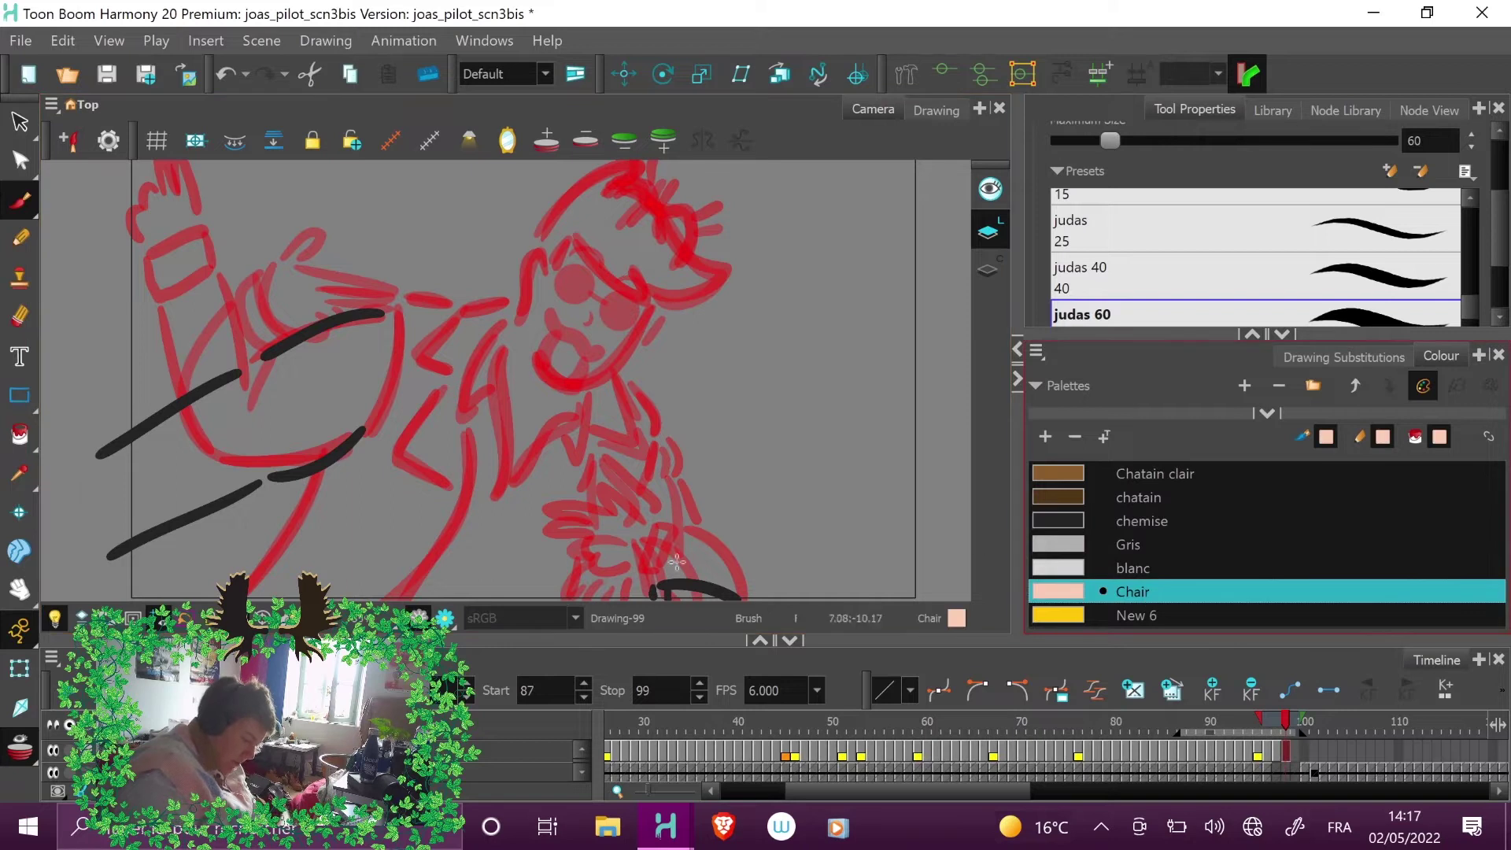
pyautogui.moveTo(641, 584); pyautogui.dragTo(590, 593)
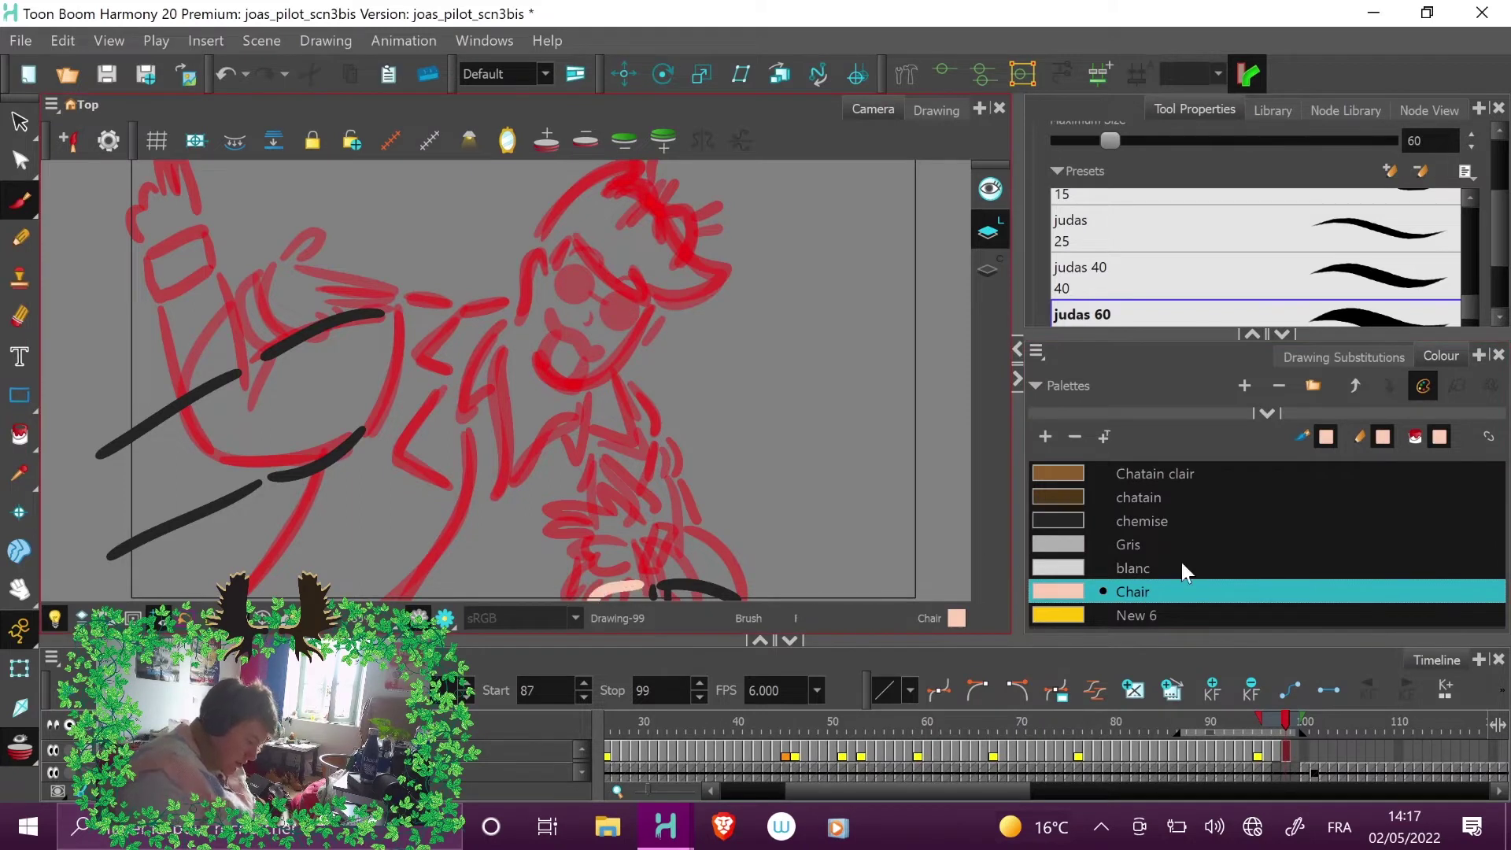
pyautogui.click(1146, 546)
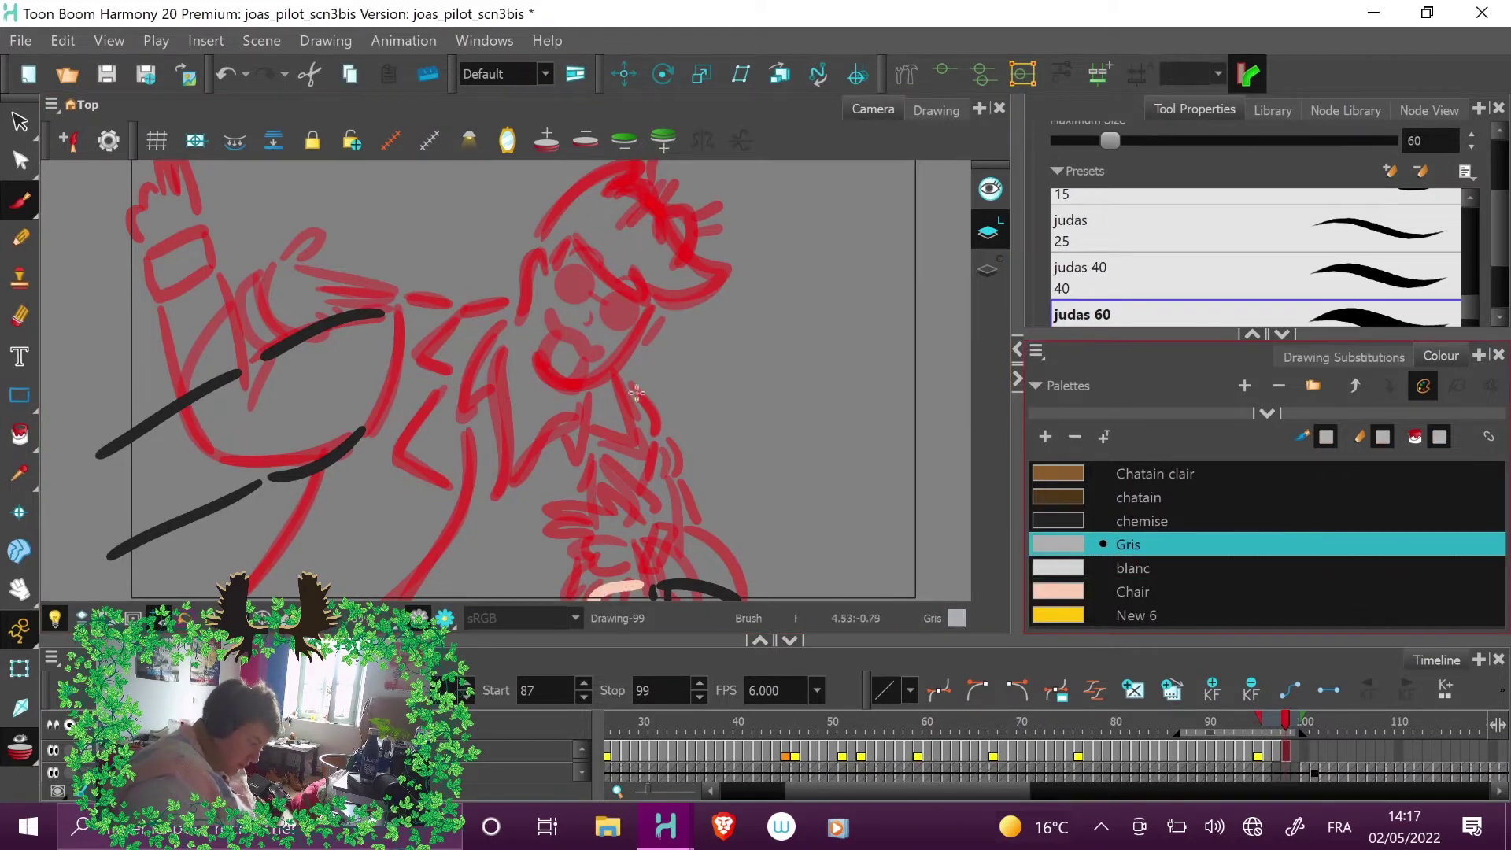
pyautogui.moveTo(634, 385)
pyautogui.mouseDown()
pyautogui.moveTo(660, 424)
pyautogui.moveTo(641, 563)
pyautogui.mouseUp()
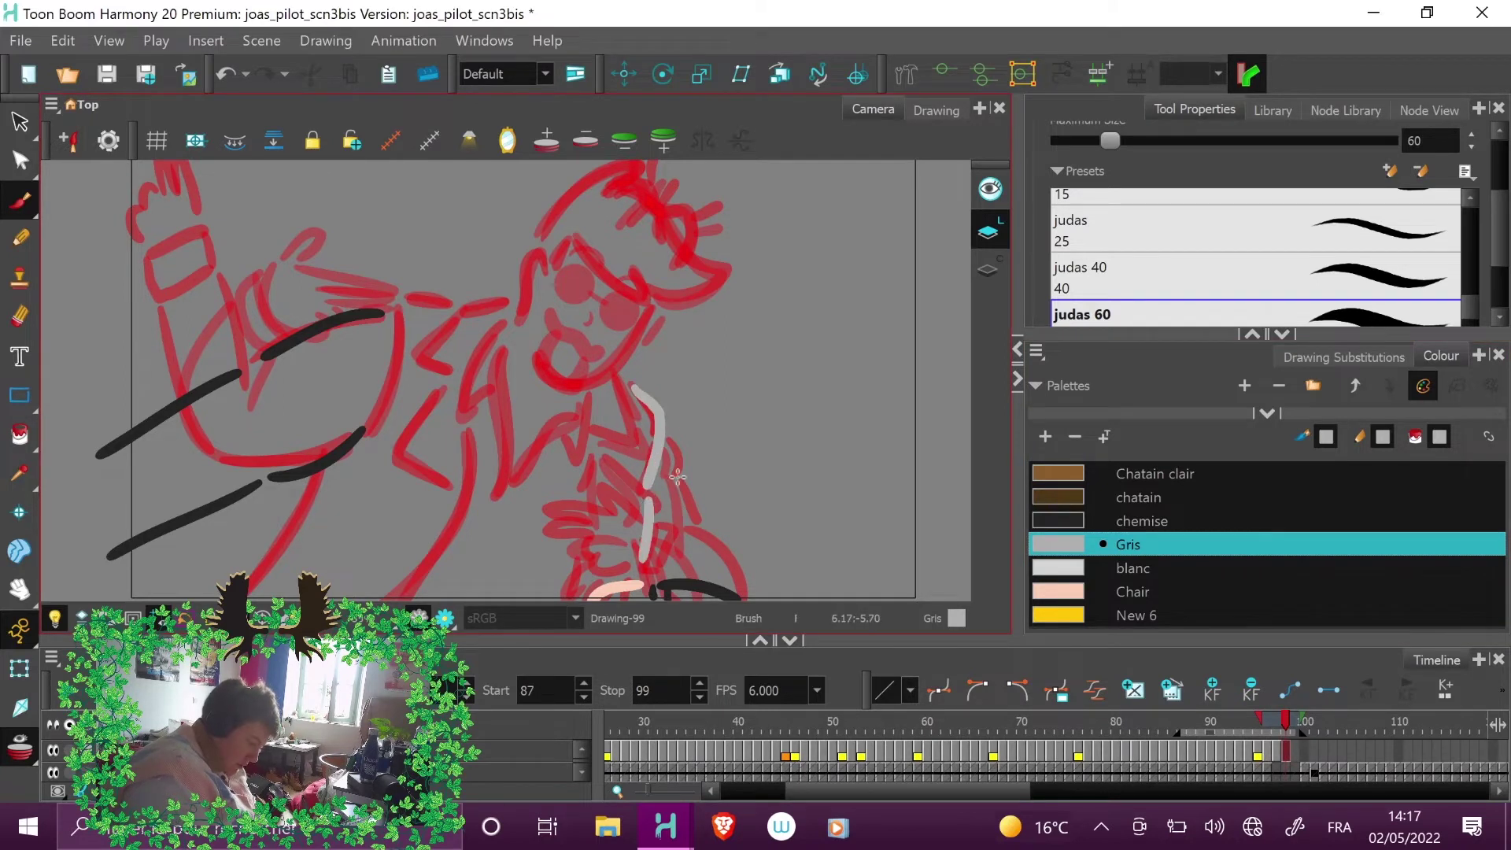
pyautogui.hotkey('ctrl', 'z')
pyautogui.hotkey('ctrl', 'z')
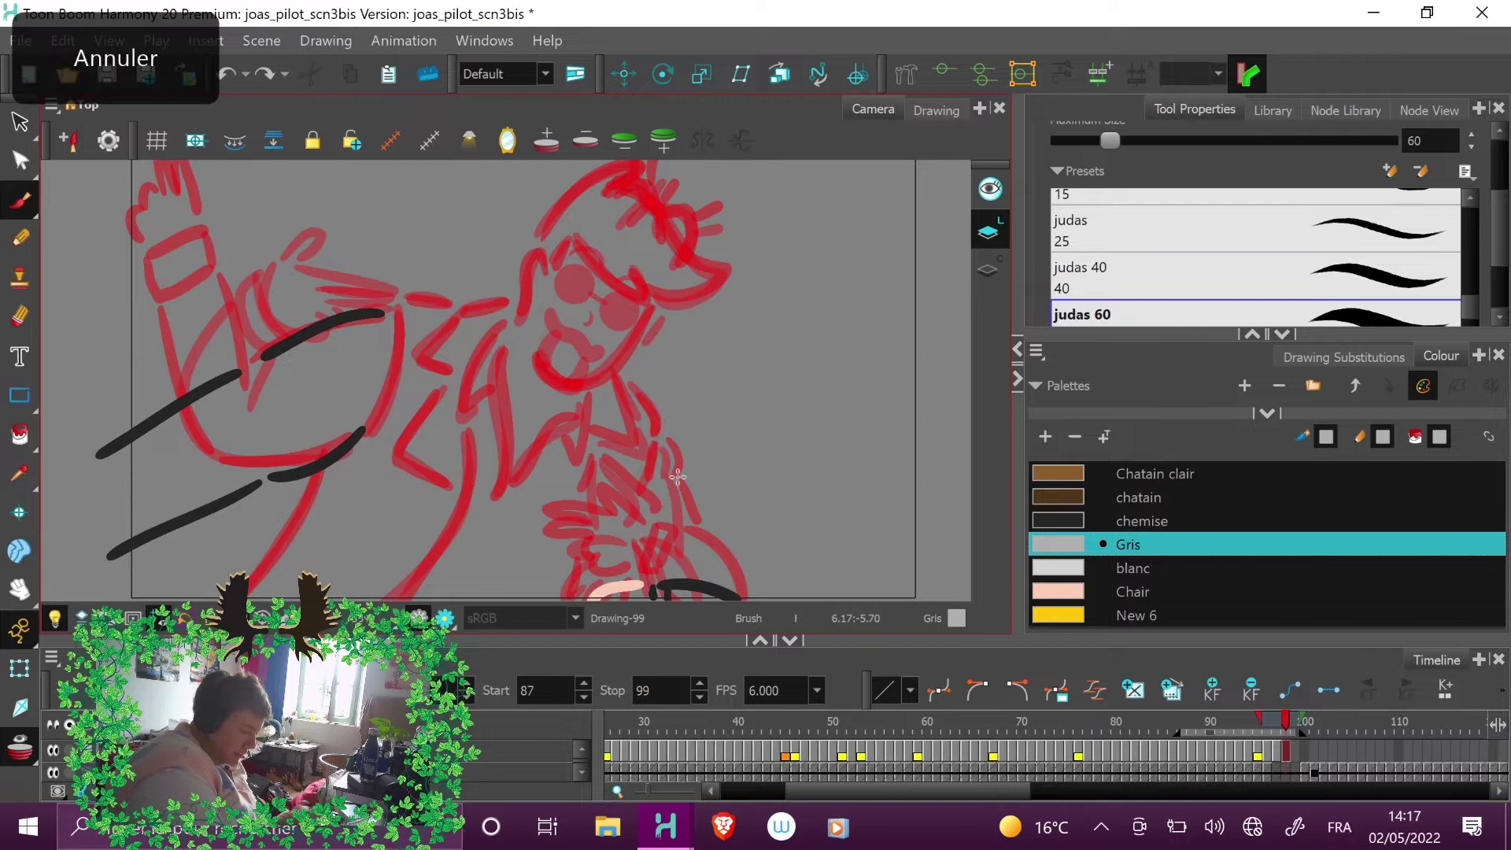
# - Paint the lapel and edges of the garment's front panel on the lowered arm's side in blanc
pyautogui.click(1162, 560)
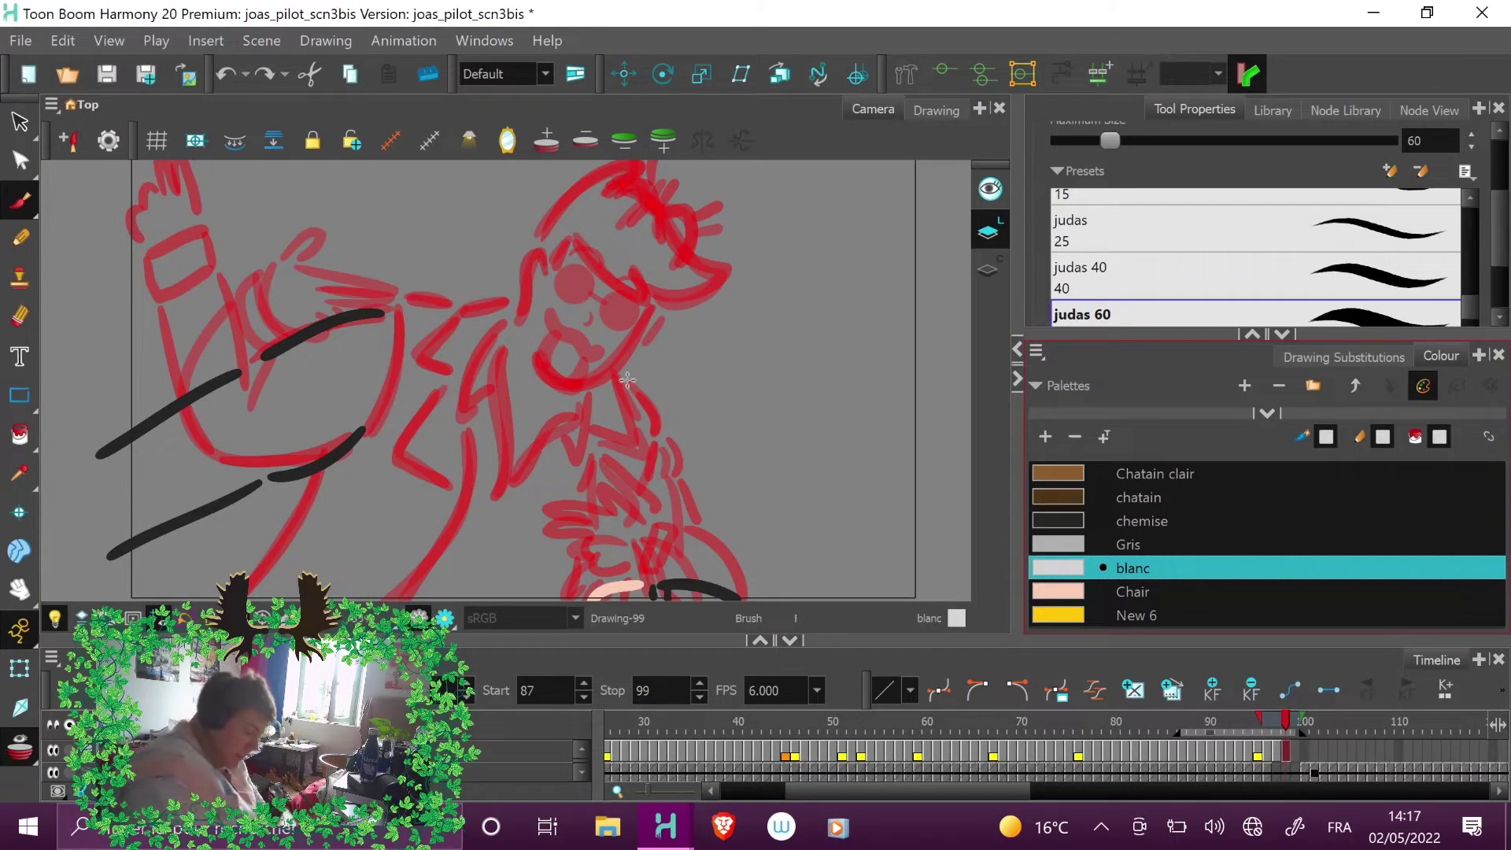
pyautogui.moveTo(631, 384)
pyautogui.mouseDown()
pyautogui.moveTo(663, 451)
pyautogui.moveTo(640, 560)
pyautogui.mouseUp()
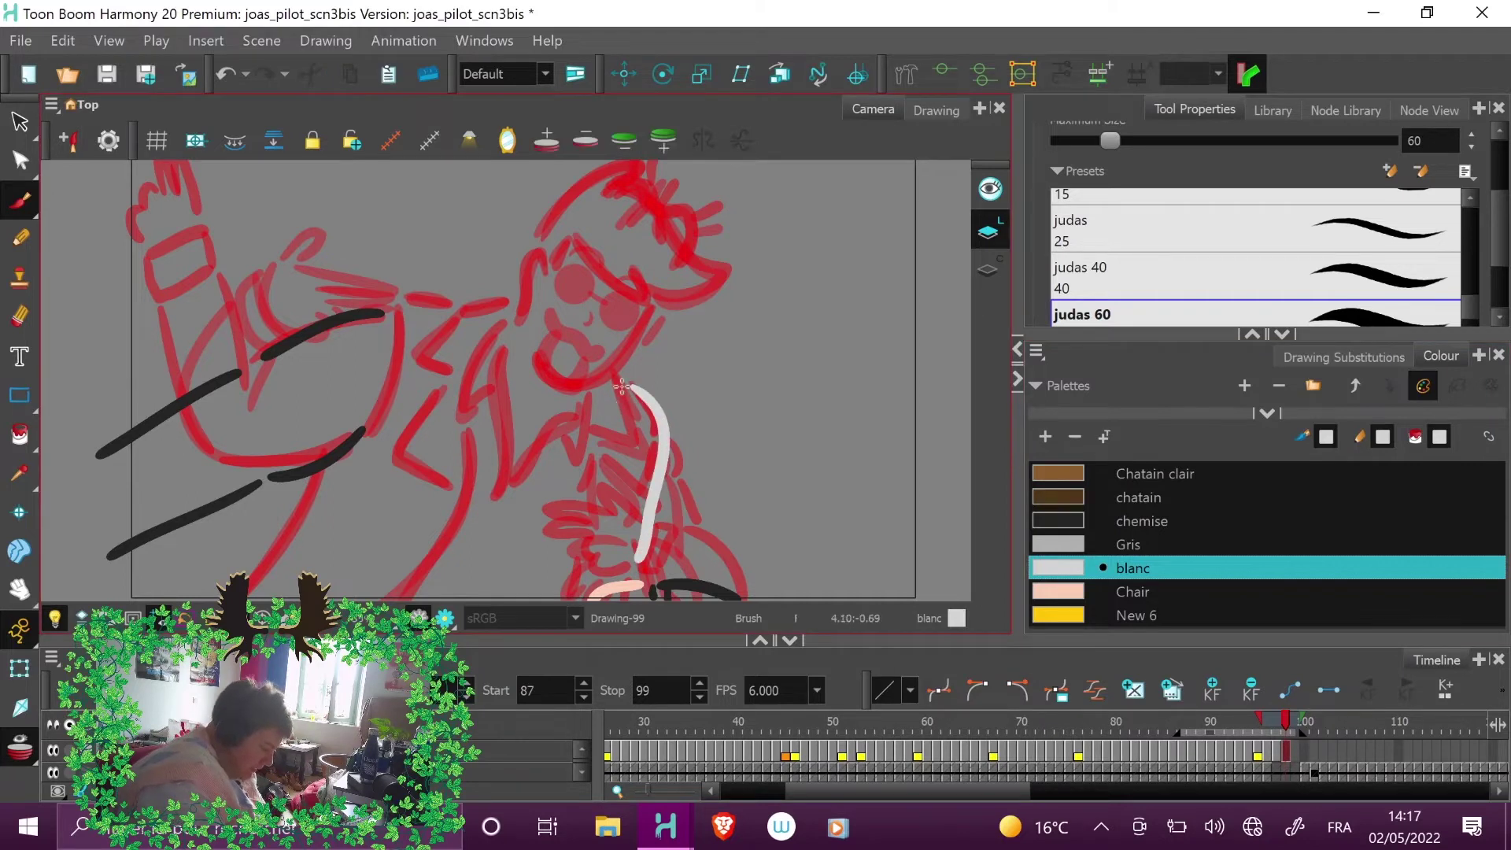
pyautogui.moveTo(619, 383)
pyautogui.mouseDown()
pyautogui.moveTo(647, 464)
pyautogui.moveTo(592, 472)
pyautogui.moveTo(639, 519)
pyautogui.moveTo(631, 549)
pyautogui.moveTo(576, 590)
pyautogui.mouseUp()
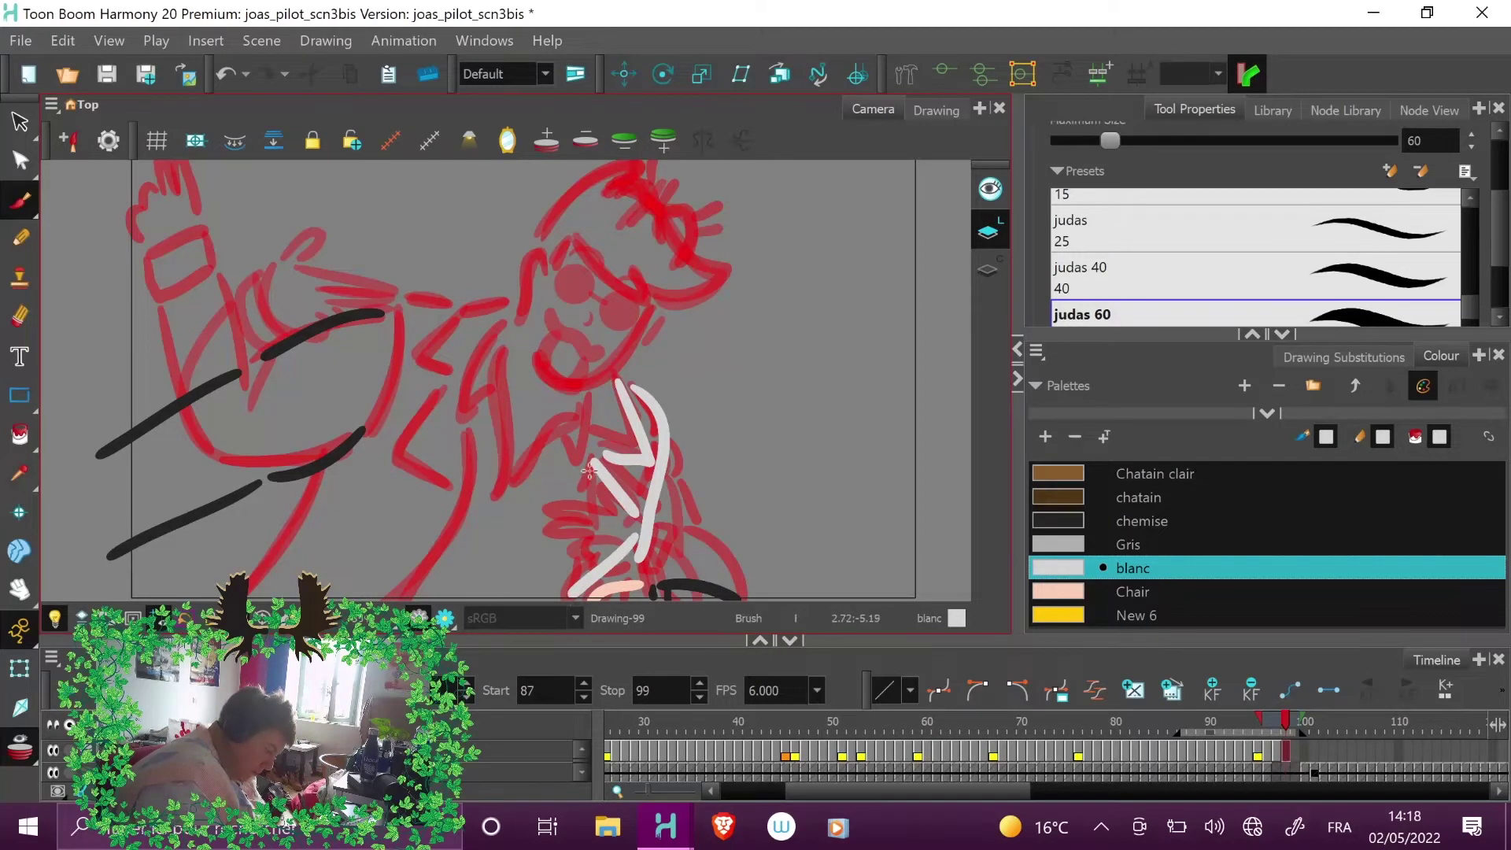
pyautogui.moveTo(595, 467); pyautogui.dragTo(576, 586)
# - Paint the lapel, shoulder seam and side edges of the garment on the extended arm's side in blanc, redoing the lower lapel stroke
pyautogui.moveTo(439, 390)
pyautogui.mouseDown()
pyautogui.moveTo(398, 467)
pyautogui.moveTo(442, 504)
pyautogui.mouseUp()
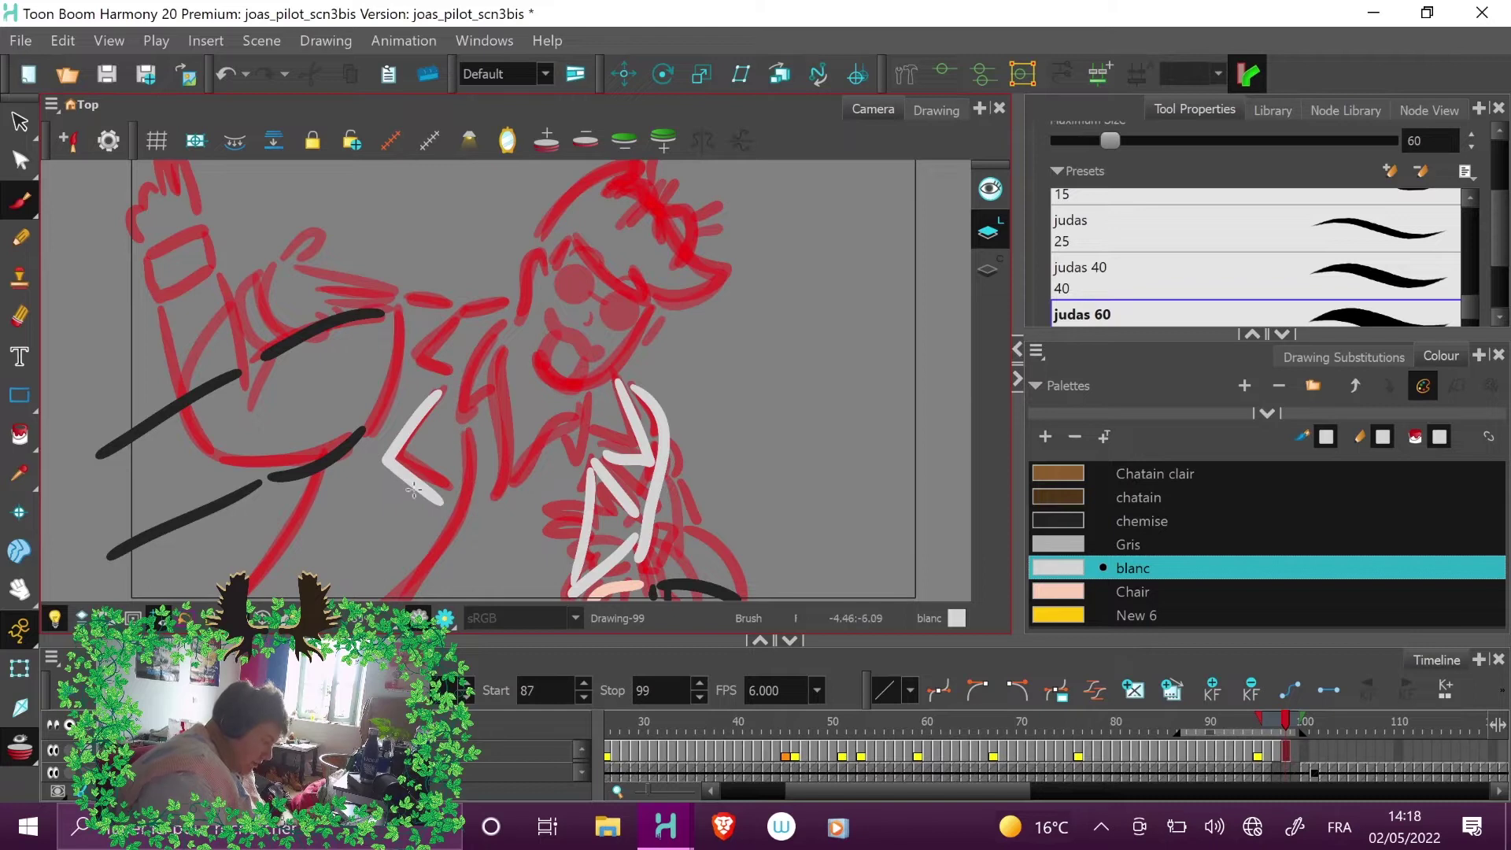
pyautogui.hotkey('ctrl', 'z')
pyautogui.moveTo(436, 396)
pyautogui.mouseDown()
pyautogui.moveTo(398, 456)
pyautogui.moveTo(455, 518)
pyautogui.mouseUp()
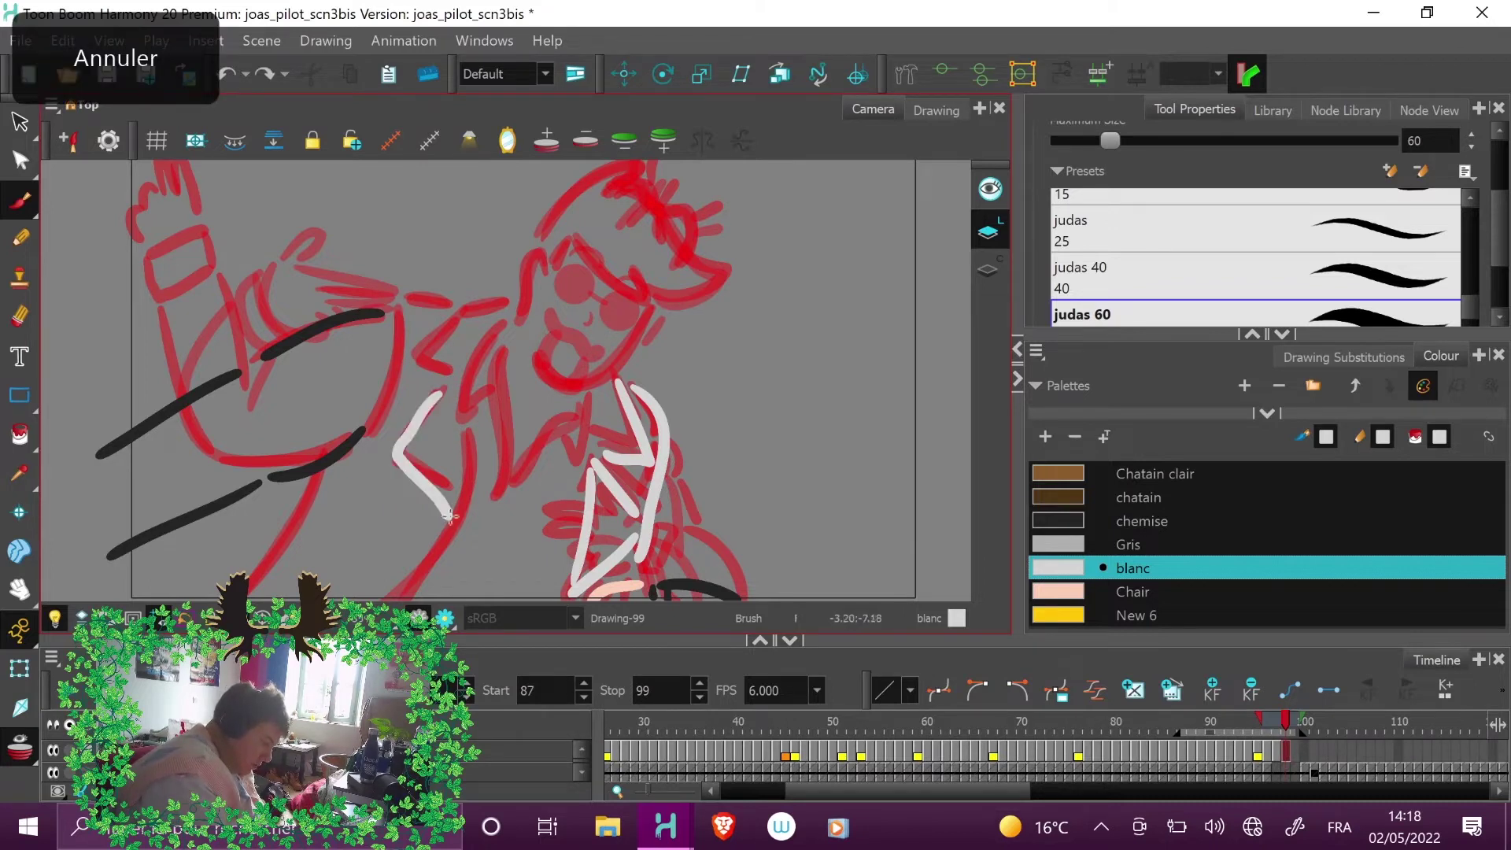
pyautogui.moveTo(472, 439); pyautogui.dragTo(405, 598)
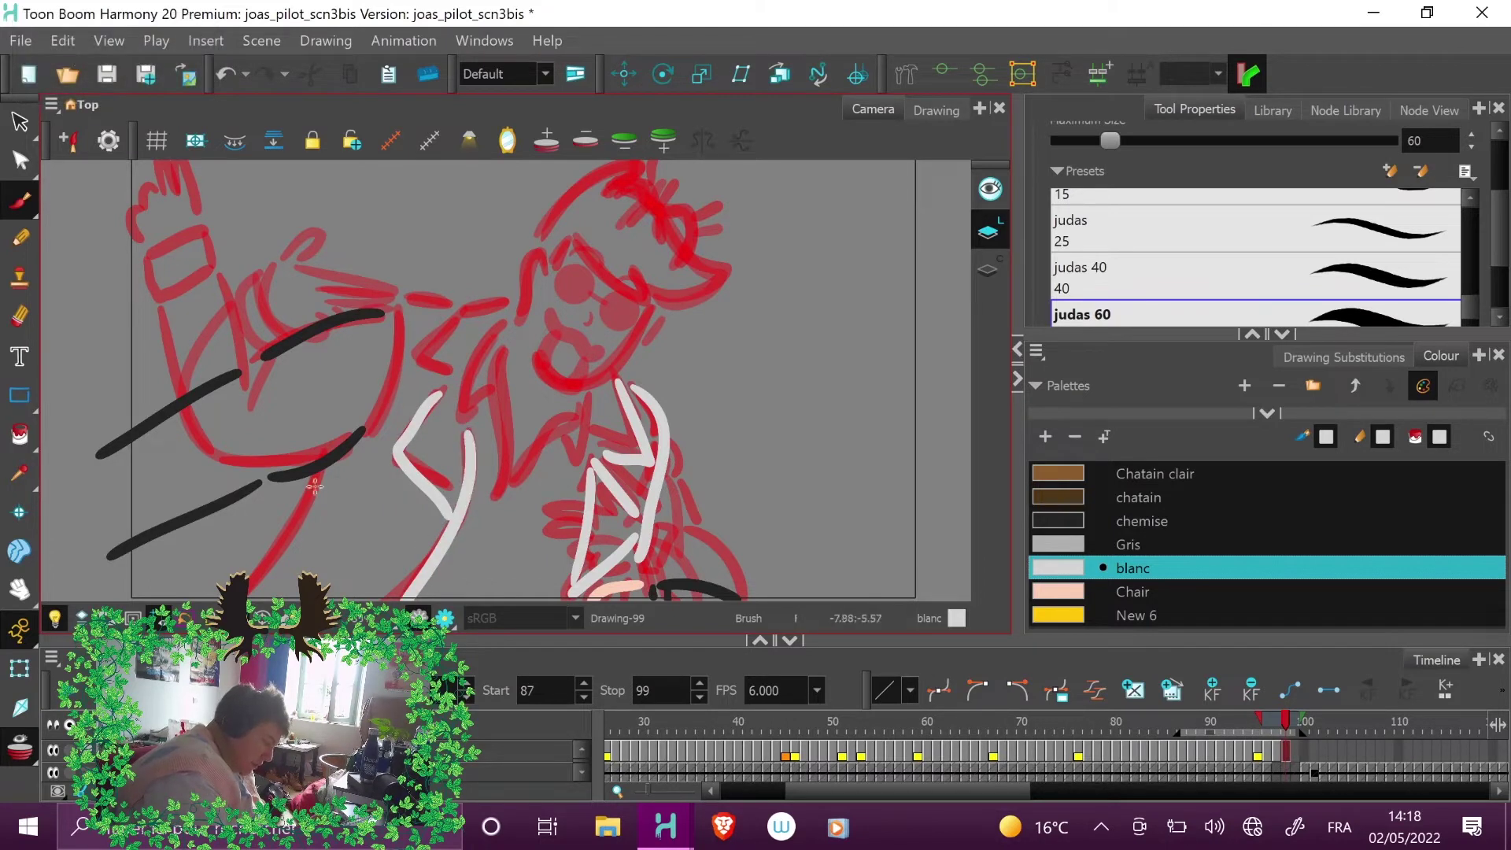
pyautogui.moveTo(315, 482); pyautogui.dragTo(250, 596)
pyautogui.moveTo(506, 300)
pyautogui.mouseDown()
pyautogui.moveTo(454, 319)
pyautogui.moveTo(432, 356)
pyautogui.moveTo(450, 376)
pyautogui.mouseUp()
pyautogui.moveTo(446, 301)
pyautogui.mouseDown()
pyautogui.moveTo(413, 296)
pyautogui.moveTo(371, 421)
pyautogui.mouseUp()
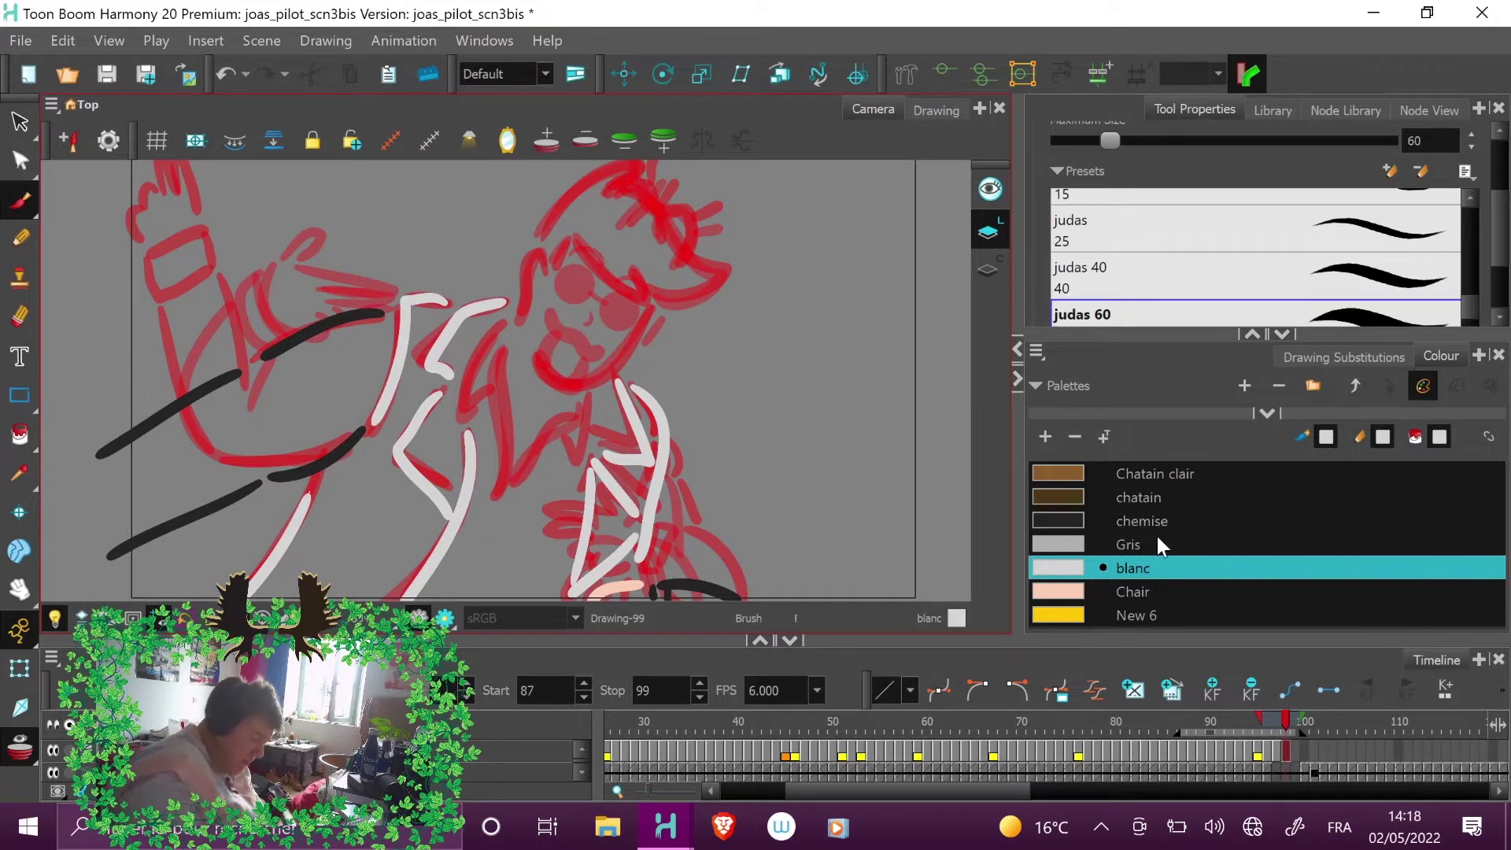
# - Paint the shirt collar strokes below the face in chemise
pyautogui.click(1115, 521)
pyautogui.moveTo(510, 315)
pyautogui.mouseDown()
pyautogui.moveTo(468, 409)
pyautogui.moveTo(498, 377)
pyautogui.moveTo(511, 488)
pyautogui.mouseUp()
pyautogui.moveTo(596, 398)
pyautogui.mouseDown()
pyautogui.moveTo(594, 450)
pyautogui.moveTo(577, 417)
pyautogui.moveTo(558, 416)
pyautogui.moveTo(519, 476)
pyautogui.mouseUp()
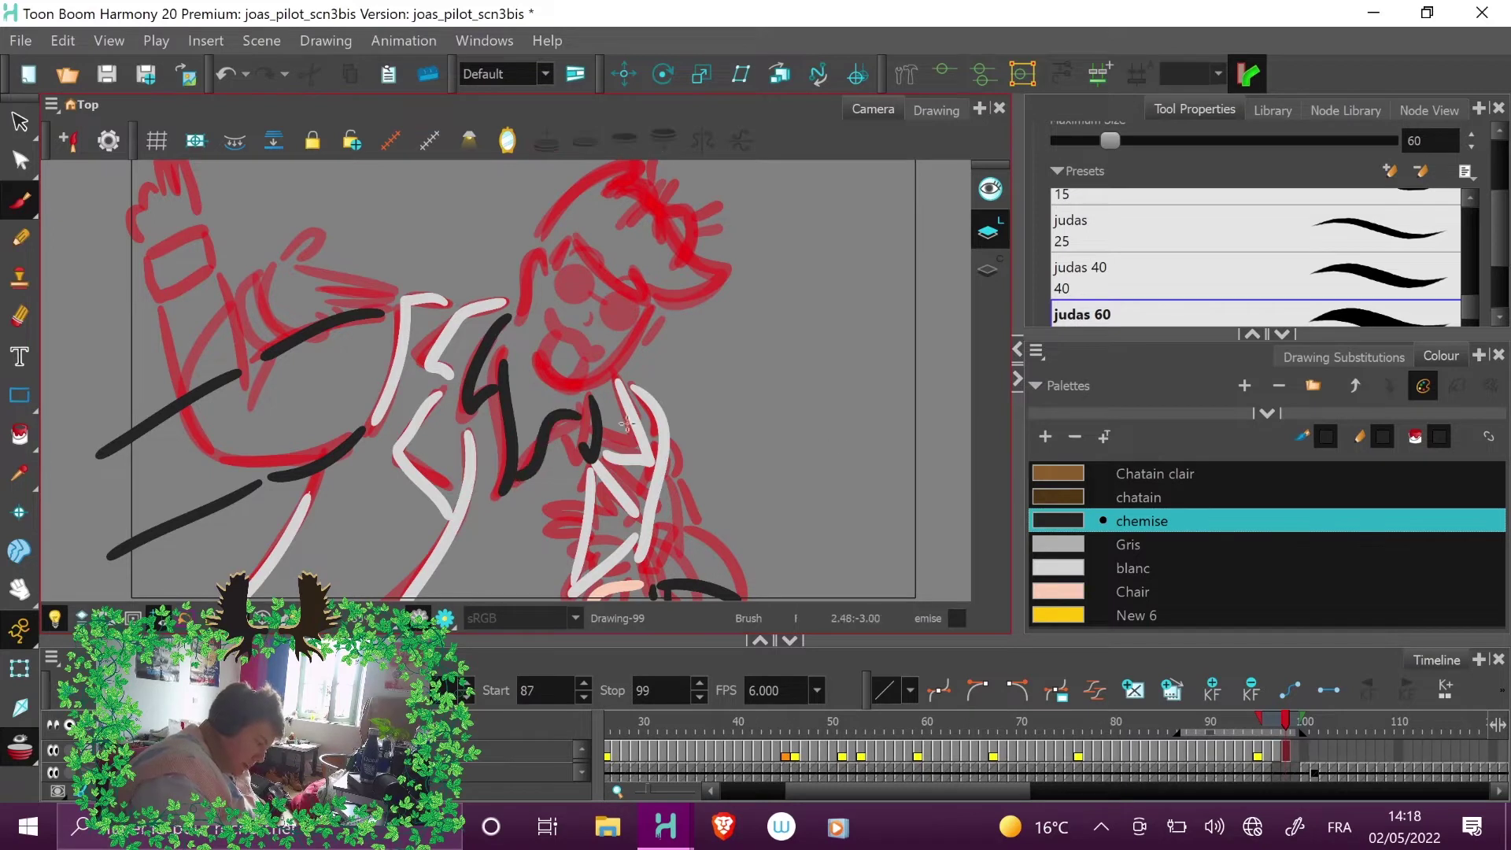
# - Trace the chin contour and the ear from the onion skin in Chair on the new drawing
pyautogui.click(1208, 594)
pyautogui.moveTo(651, 307)
pyautogui.mouseDown()
pyautogui.moveTo(606, 375)
pyautogui.moveTo(566, 381)
pyautogui.moveTo(543, 355)
pyautogui.mouseUp()
pyautogui.moveTo(547, 271); pyautogui.dragTo(519, 323)
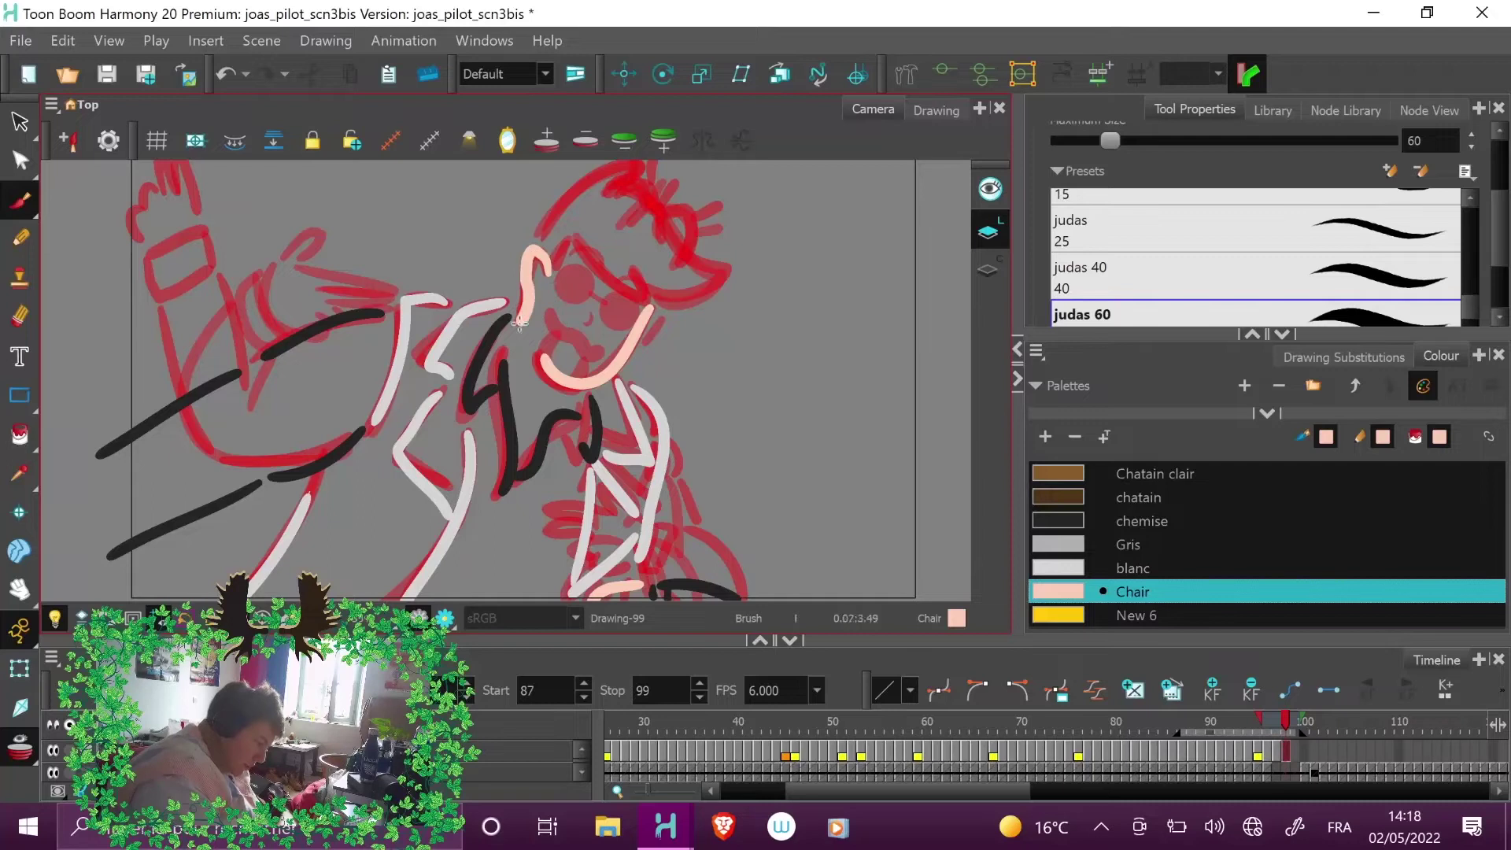
# - Paint the hair outline, fringe and small lock beside the cheek in chatain, and compare the drawing with the previous frame
pyautogui.click(1154, 493)
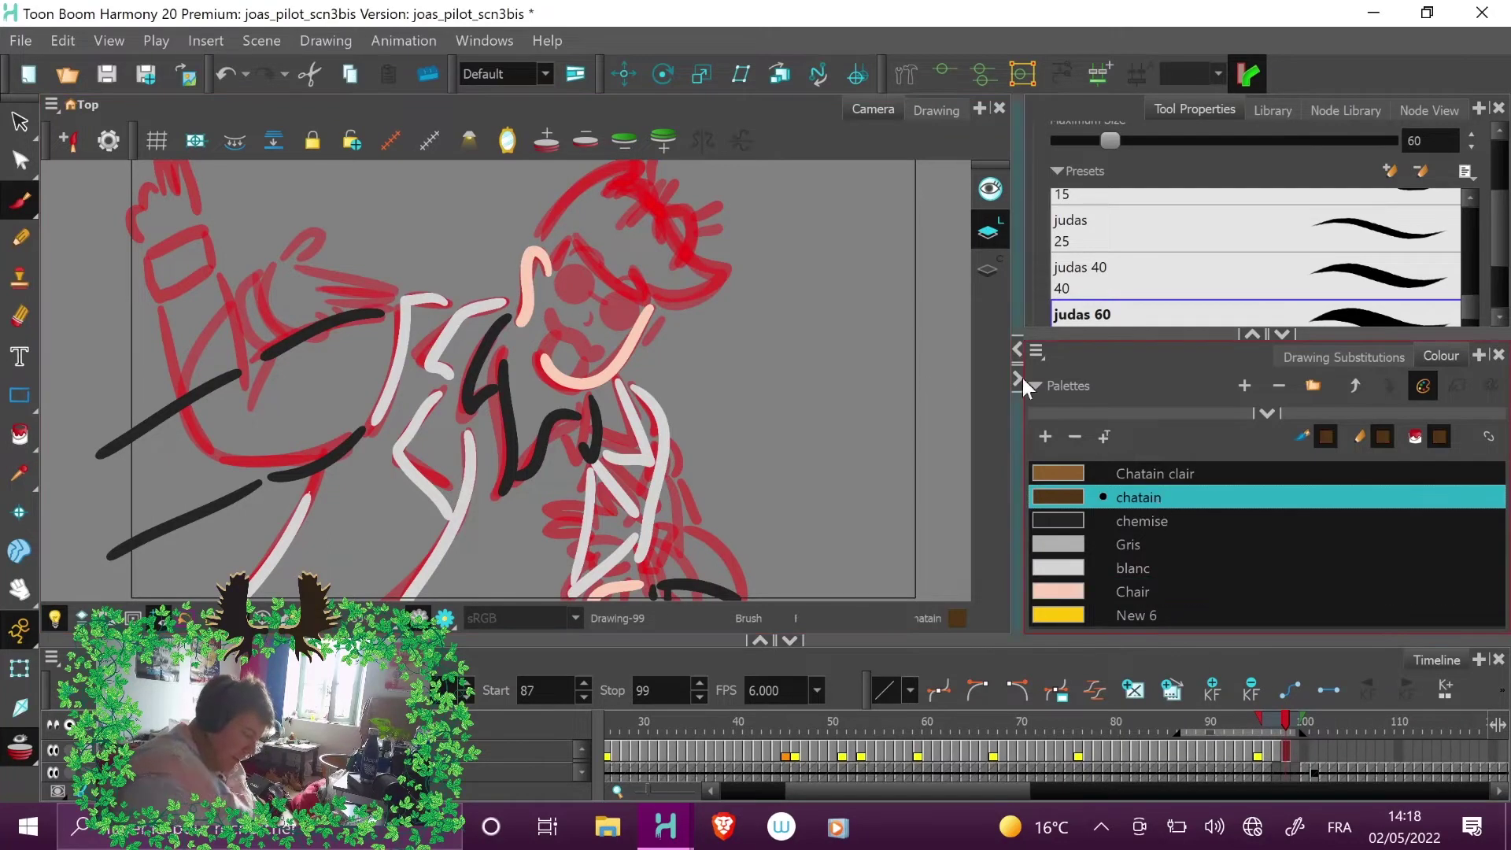
pyautogui.moveTo(540, 234)
pyautogui.mouseDown()
pyautogui.moveTo(640, 165)
pyautogui.moveTo(610, 193)
pyautogui.moveTo(657, 198)
pyautogui.moveTo(632, 189)
pyautogui.moveTo(687, 251)
pyautogui.moveTo(730, 268)
pyautogui.moveTo(706, 290)
pyautogui.moveTo(634, 268)
pyautogui.moveTo(657, 302)
pyautogui.moveTo(567, 262)
pyautogui.mouseUp()
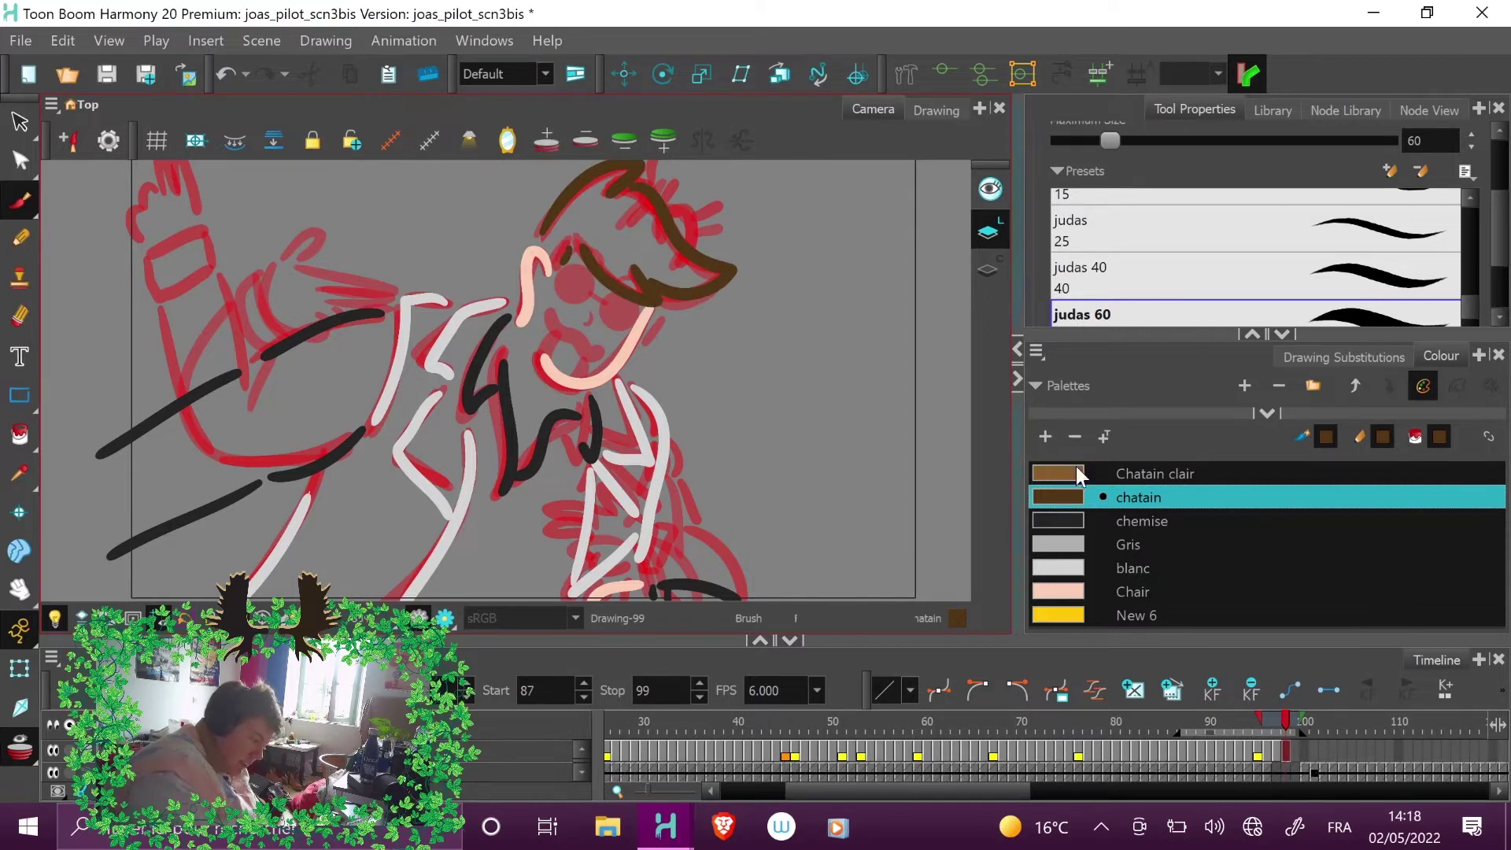
pyautogui.moveTo(658, 299); pyautogui.dragTo(670, 322)
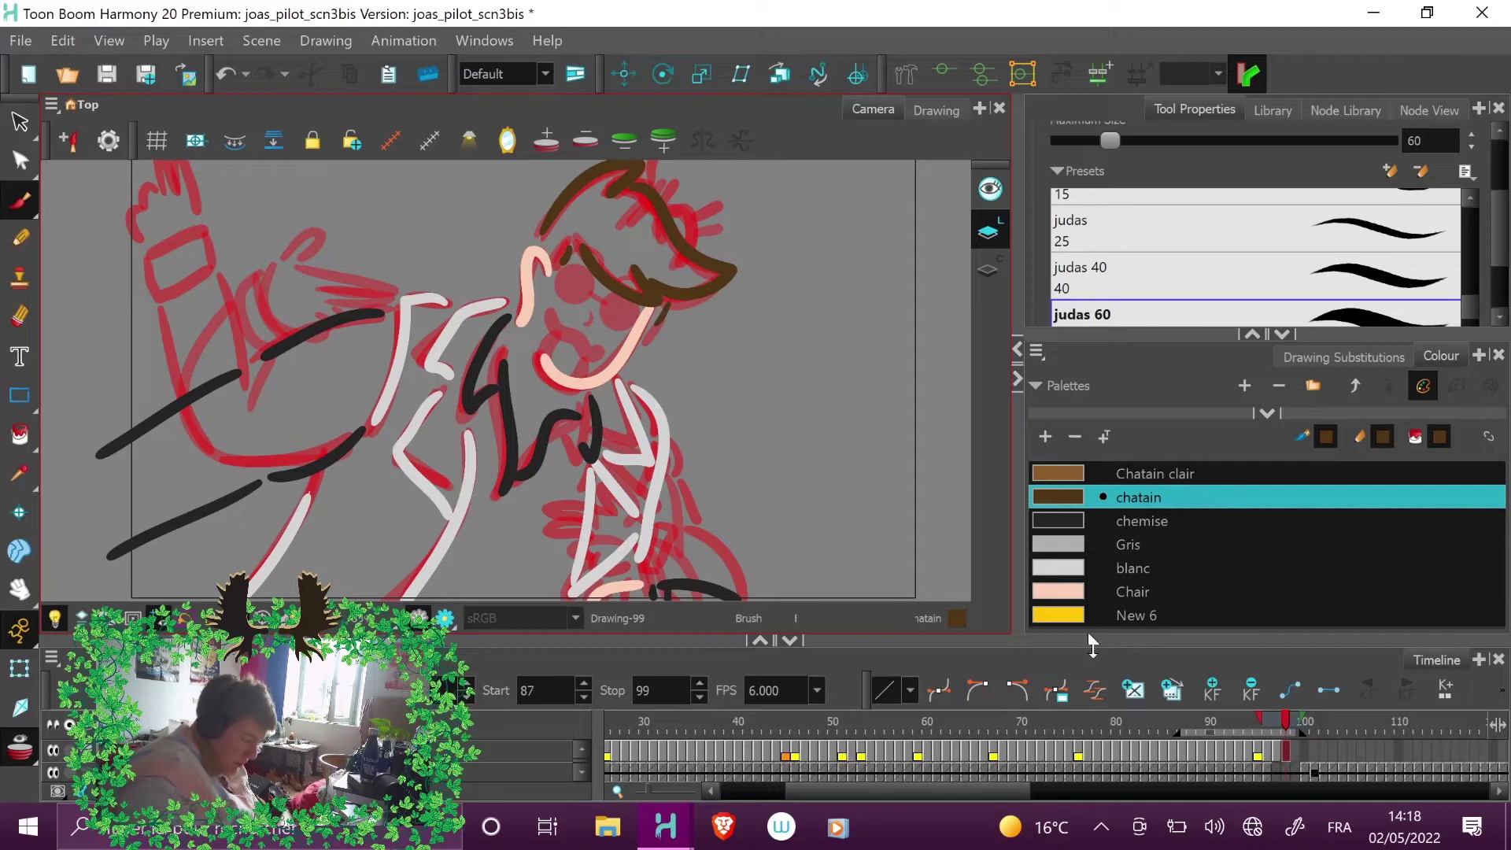
pyautogui.click(1276, 719)
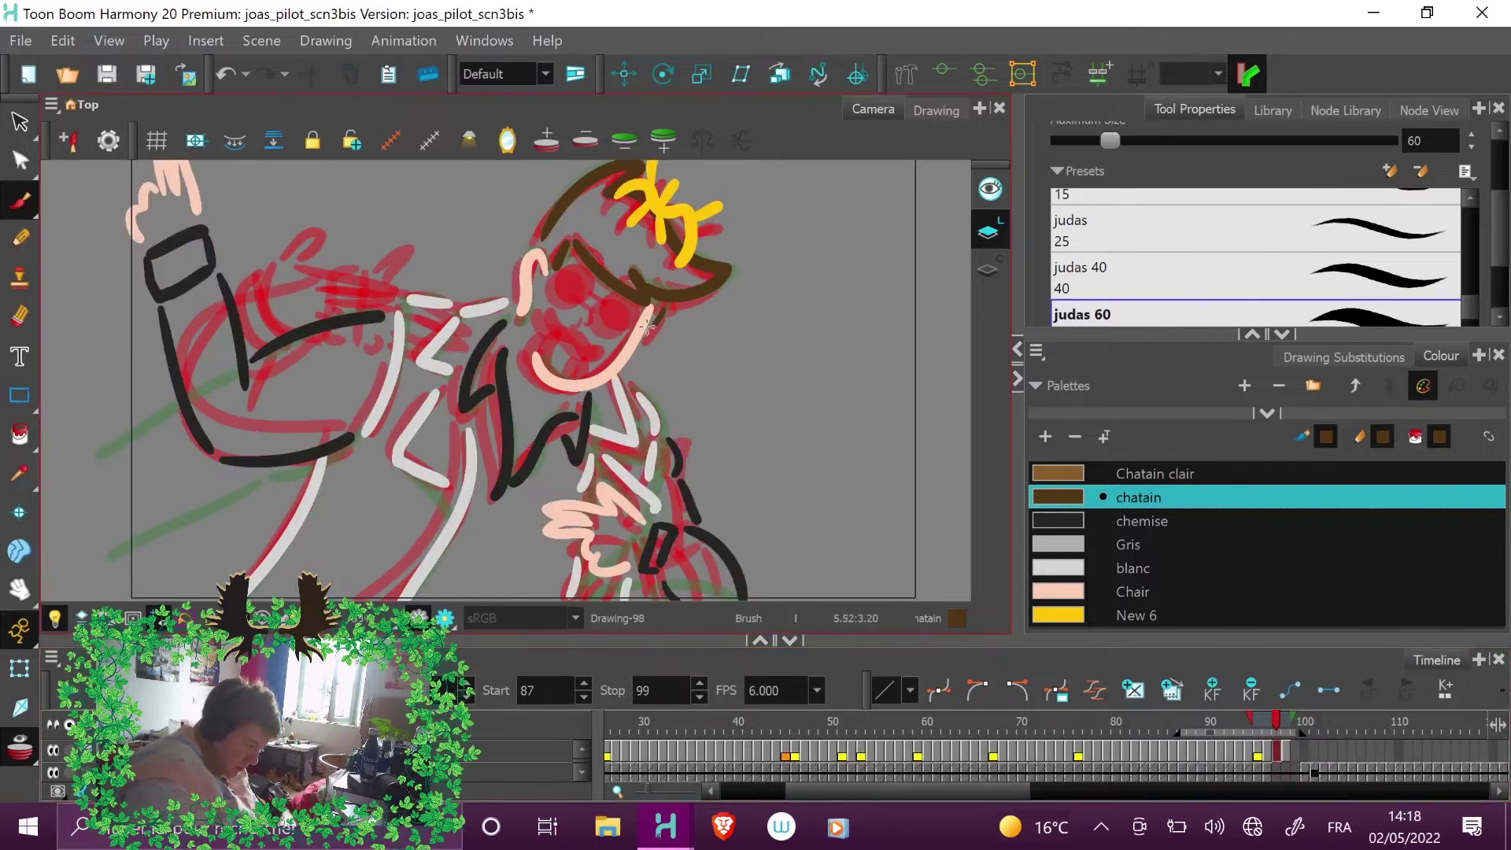
pyautogui.click(1287, 719)
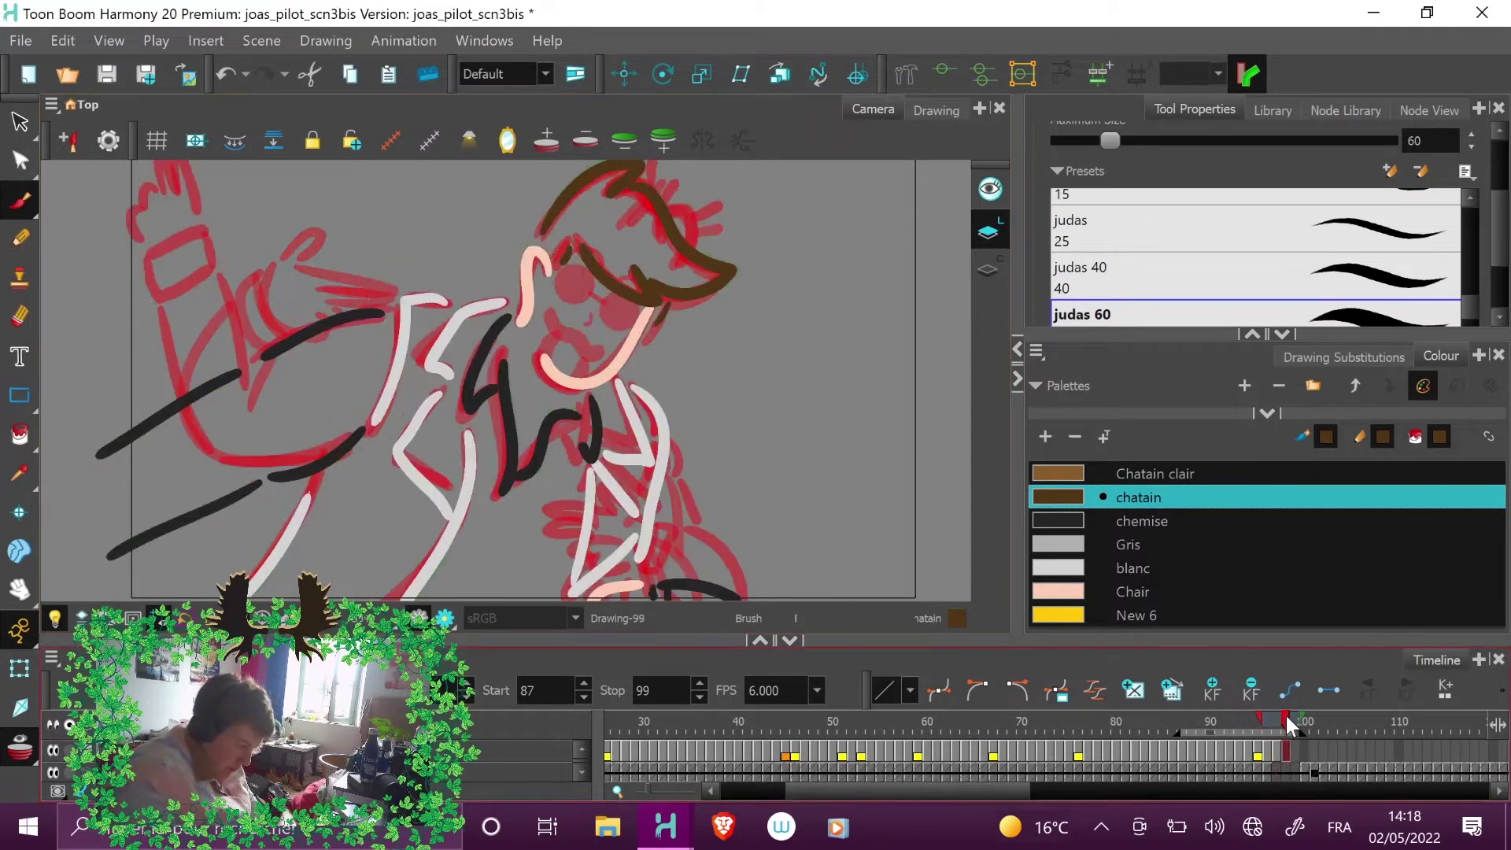
# - Paint the spiky ornament over the hair in New 6 and the outer sleeve edge below the near shoulder in chemise
pyautogui.click(1227, 617)
pyautogui.moveTo(619, 202)
pyautogui.mouseDown()
pyautogui.moveTo(674, 208)
pyautogui.moveTo(677, 263)
pyautogui.moveTo(714, 210)
pyautogui.moveTo(649, 174)
pyautogui.moveTo(634, 221)
pyautogui.moveTo(661, 237)
pyautogui.moveTo(663, 202)
pyautogui.moveTo(700, 171)
pyautogui.mouseUp()
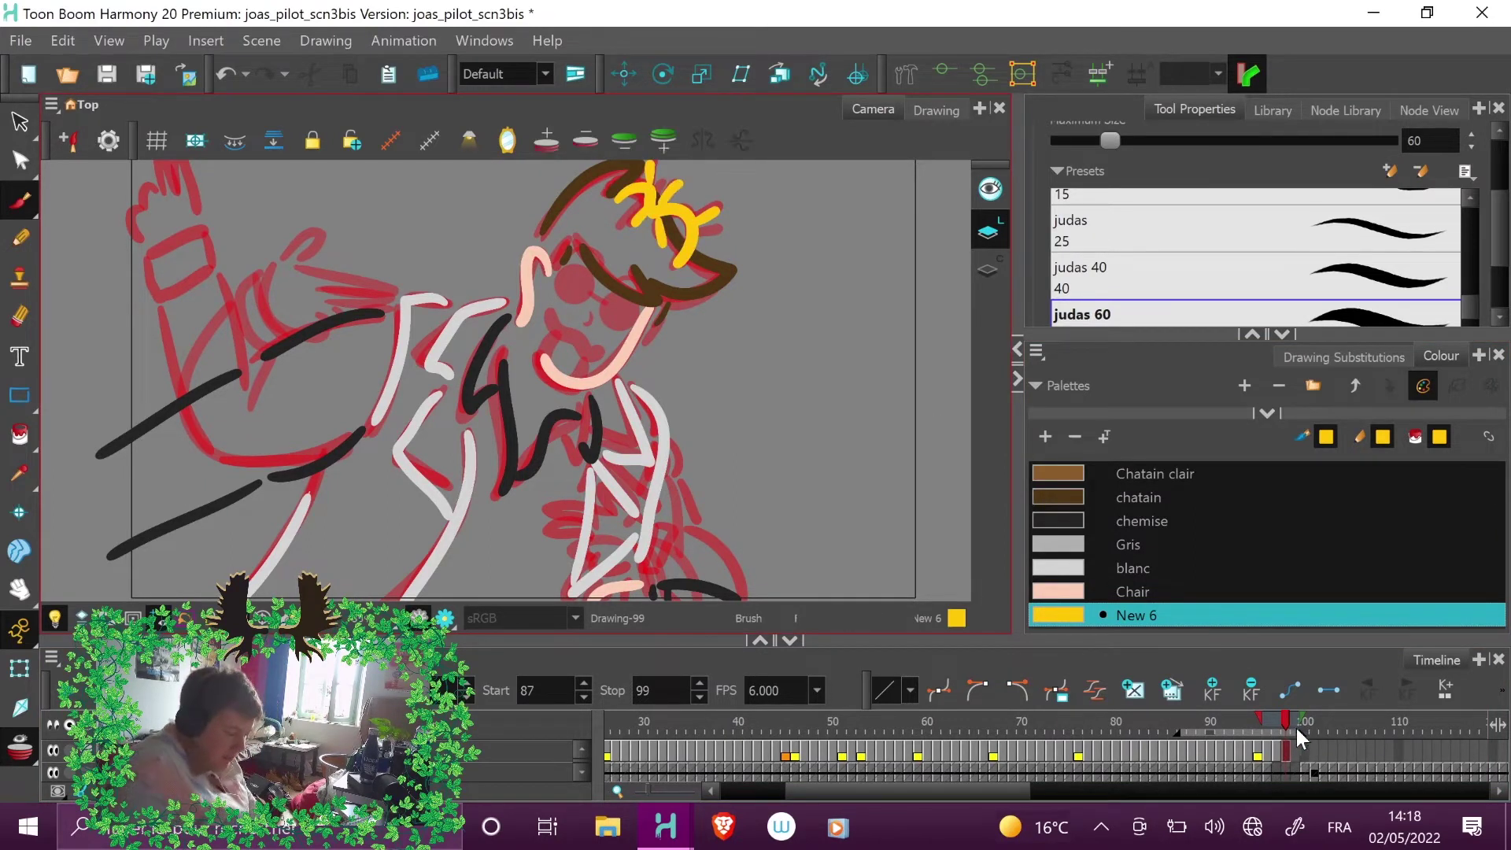
pyautogui.click(1150, 518)
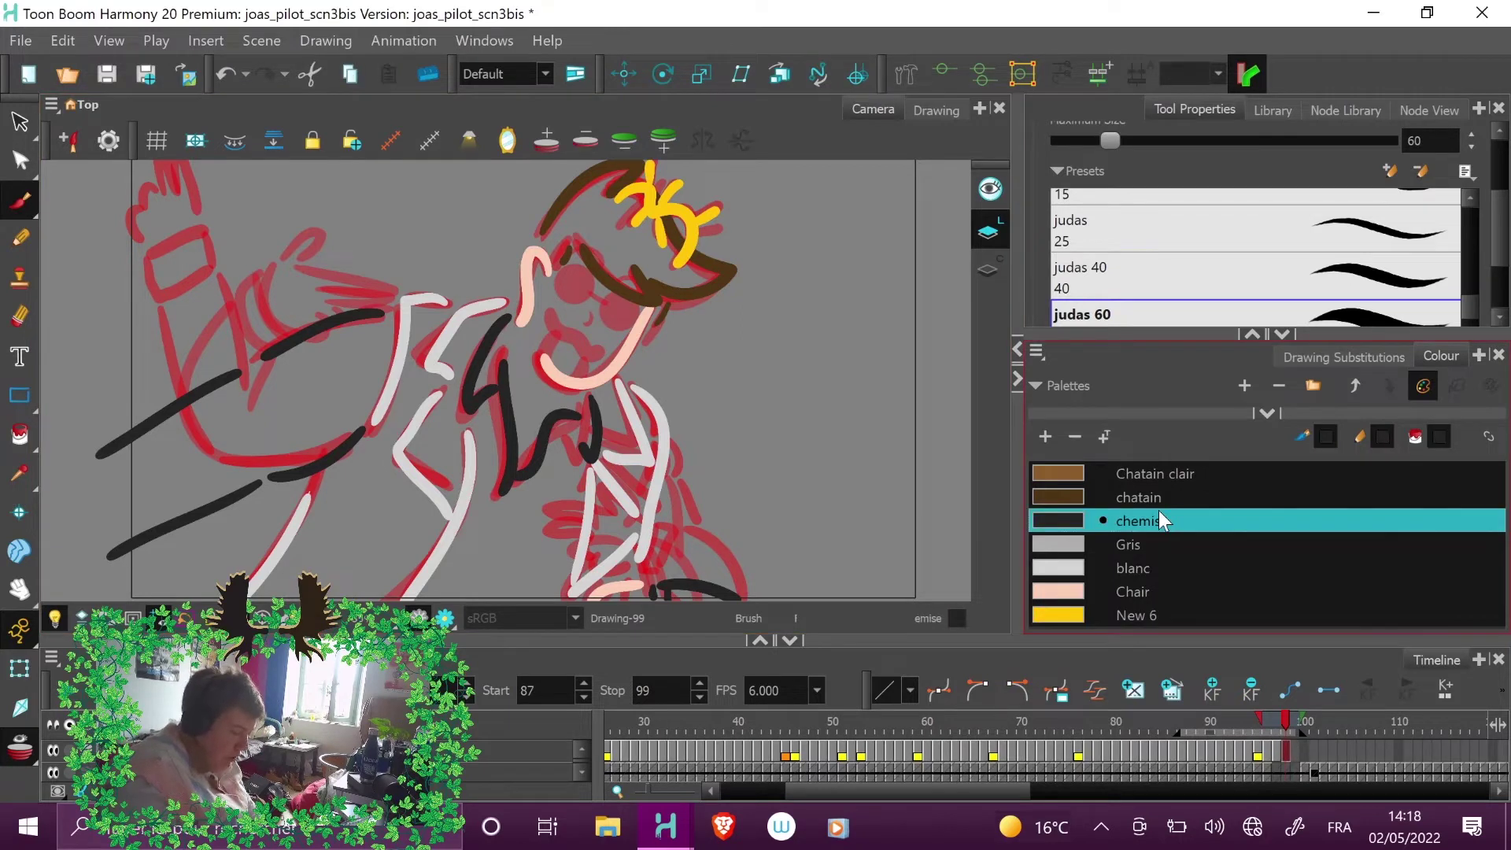
pyautogui.moveTo(678, 448)
pyautogui.mouseDown()
pyautogui.moveTo(702, 539)
pyautogui.moveTo(736, 587)
pyautogui.mouseUp()
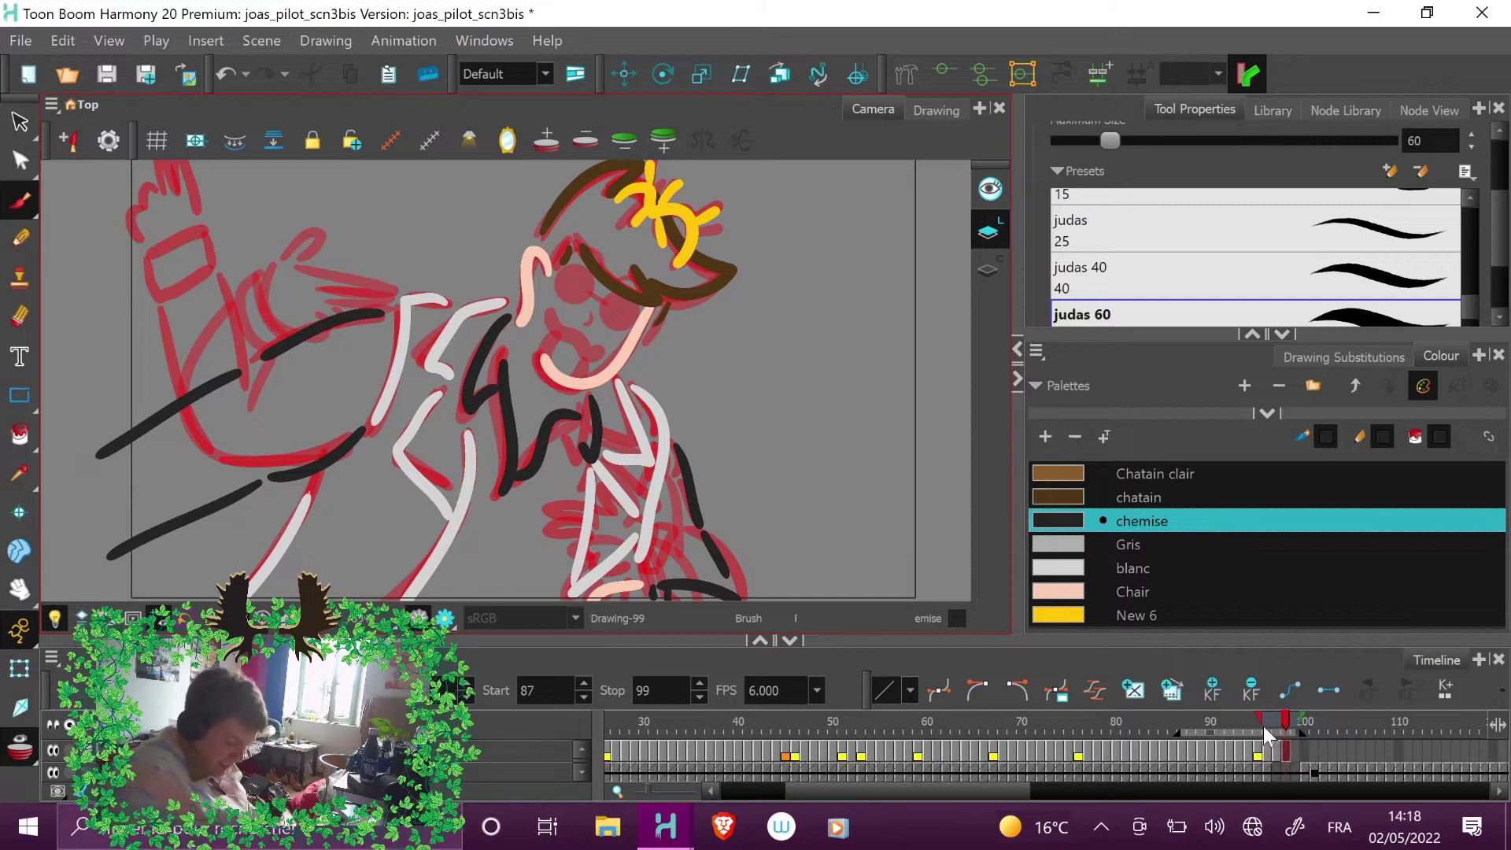
# - On the next empty frame, paint both sleeves in chemise with the raised arm now hanging down, redoing that arm's inner edge as two strokes
pyautogui.click(1295, 722)
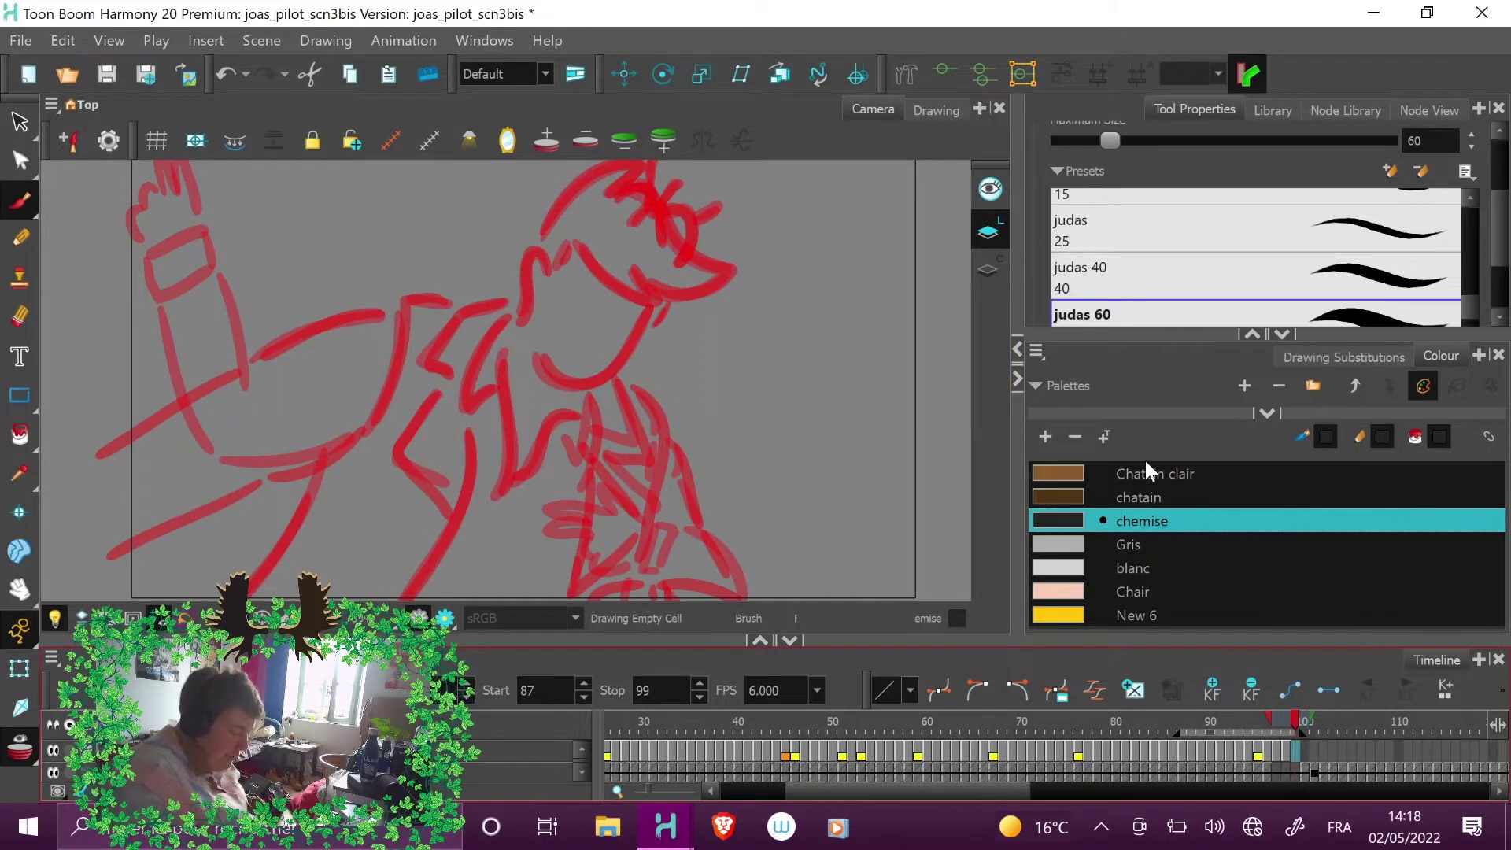
pyautogui.click(1144, 566)
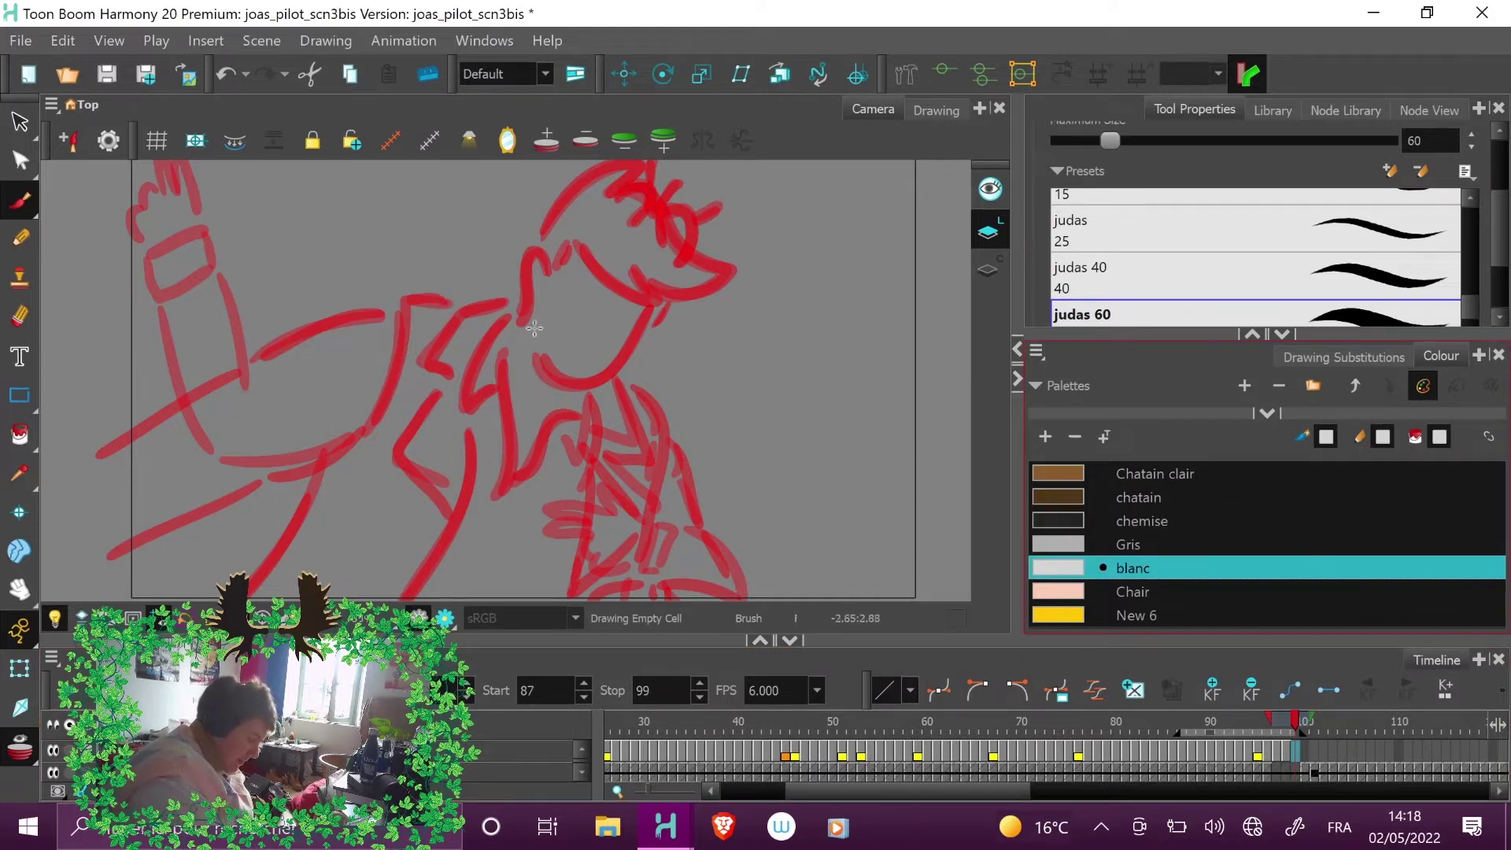
pyautogui.click(1149, 519)
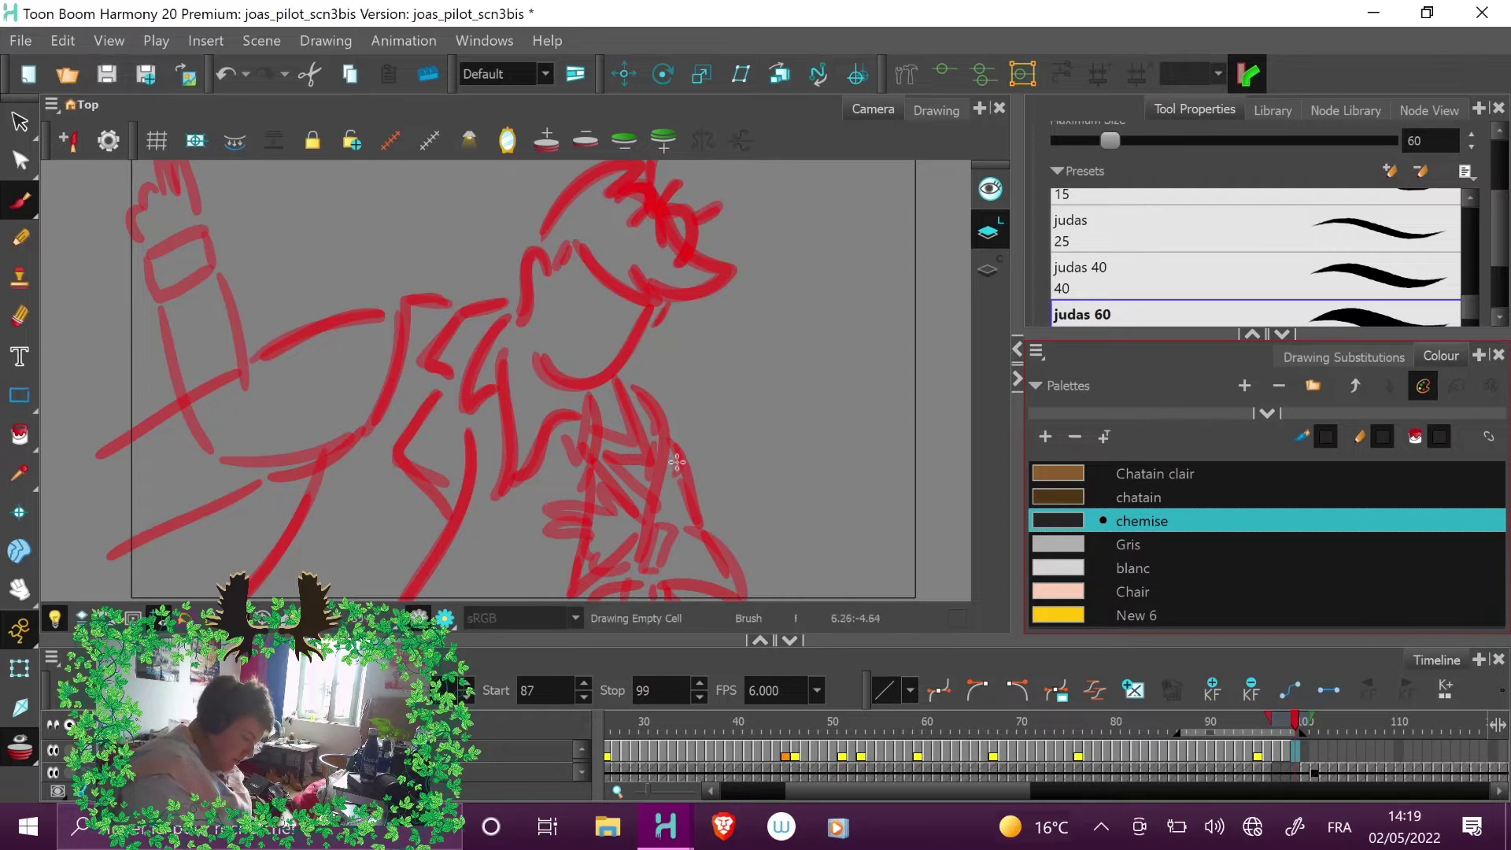
pyautogui.moveTo(675, 450); pyautogui.dragTo(718, 605)
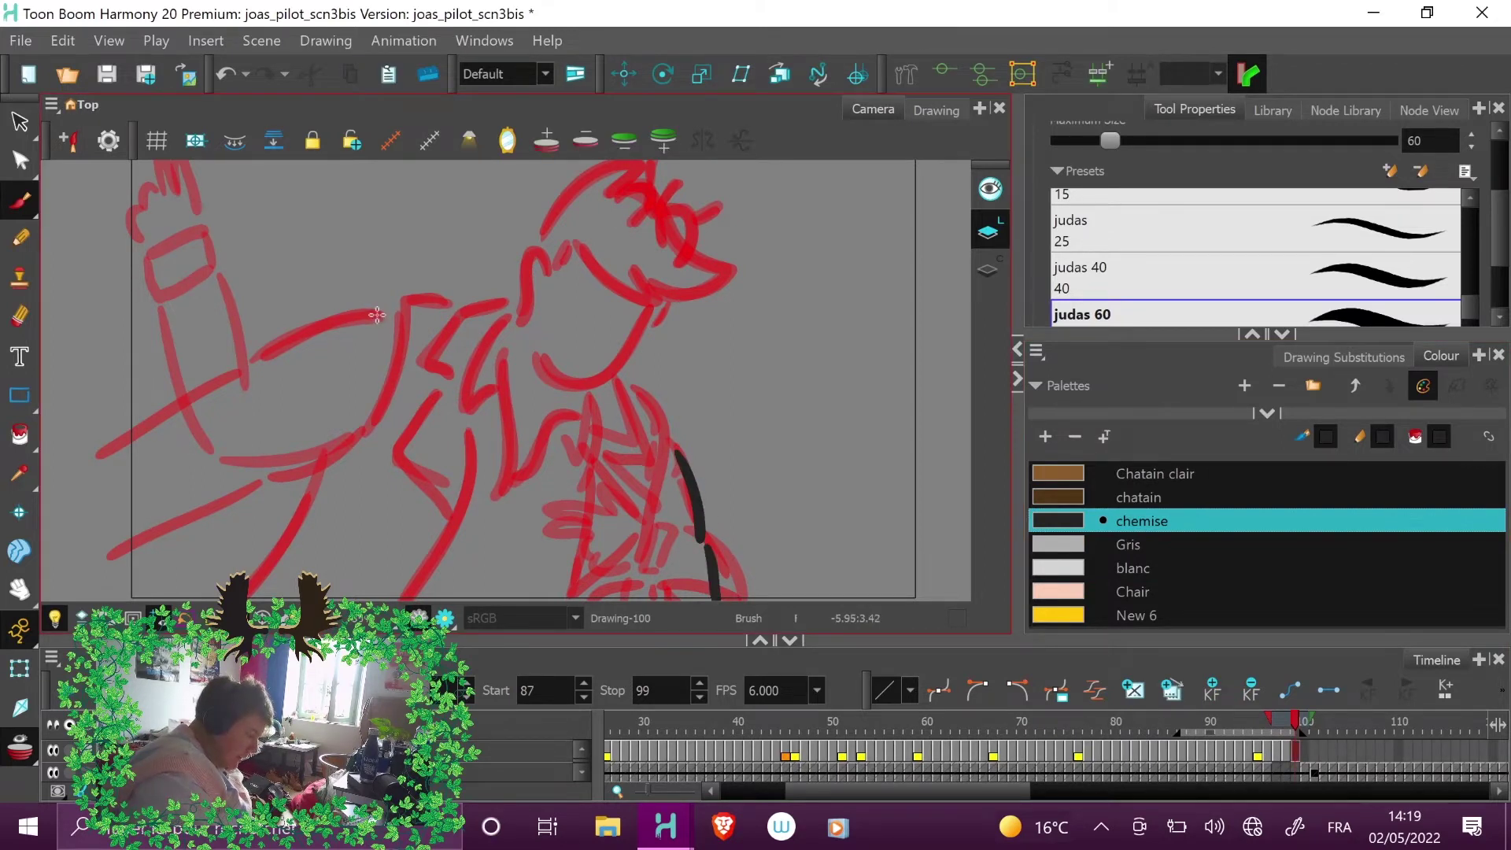
pyautogui.moveTo(386, 313)
pyautogui.mouseDown()
pyautogui.moveTo(268, 394)
pyautogui.moveTo(279, 441)
pyautogui.moveTo(192, 601)
pyautogui.mouseUp()
pyautogui.moveTo(366, 430); pyautogui.dragTo(328, 602)
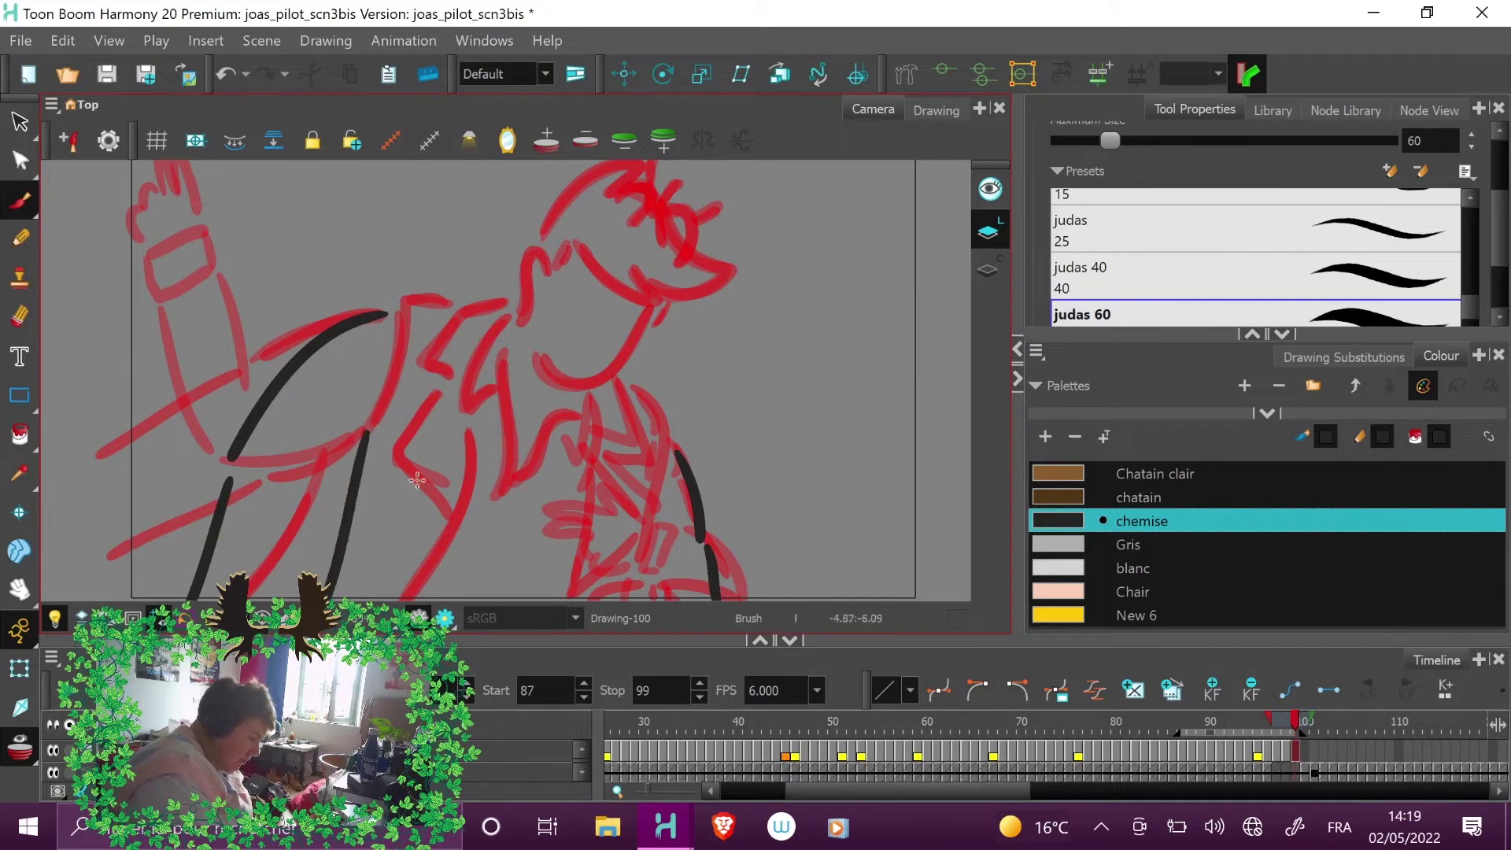
pyautogui.hotkey('ctrl', 'z')
pyautogui.moveTo(362, 447)
pyautogui.mouseDown()
pyautogui.moveTo(330, 502)
pyautogui.moveTo(319, 578)
pyautogui.mouseUp()
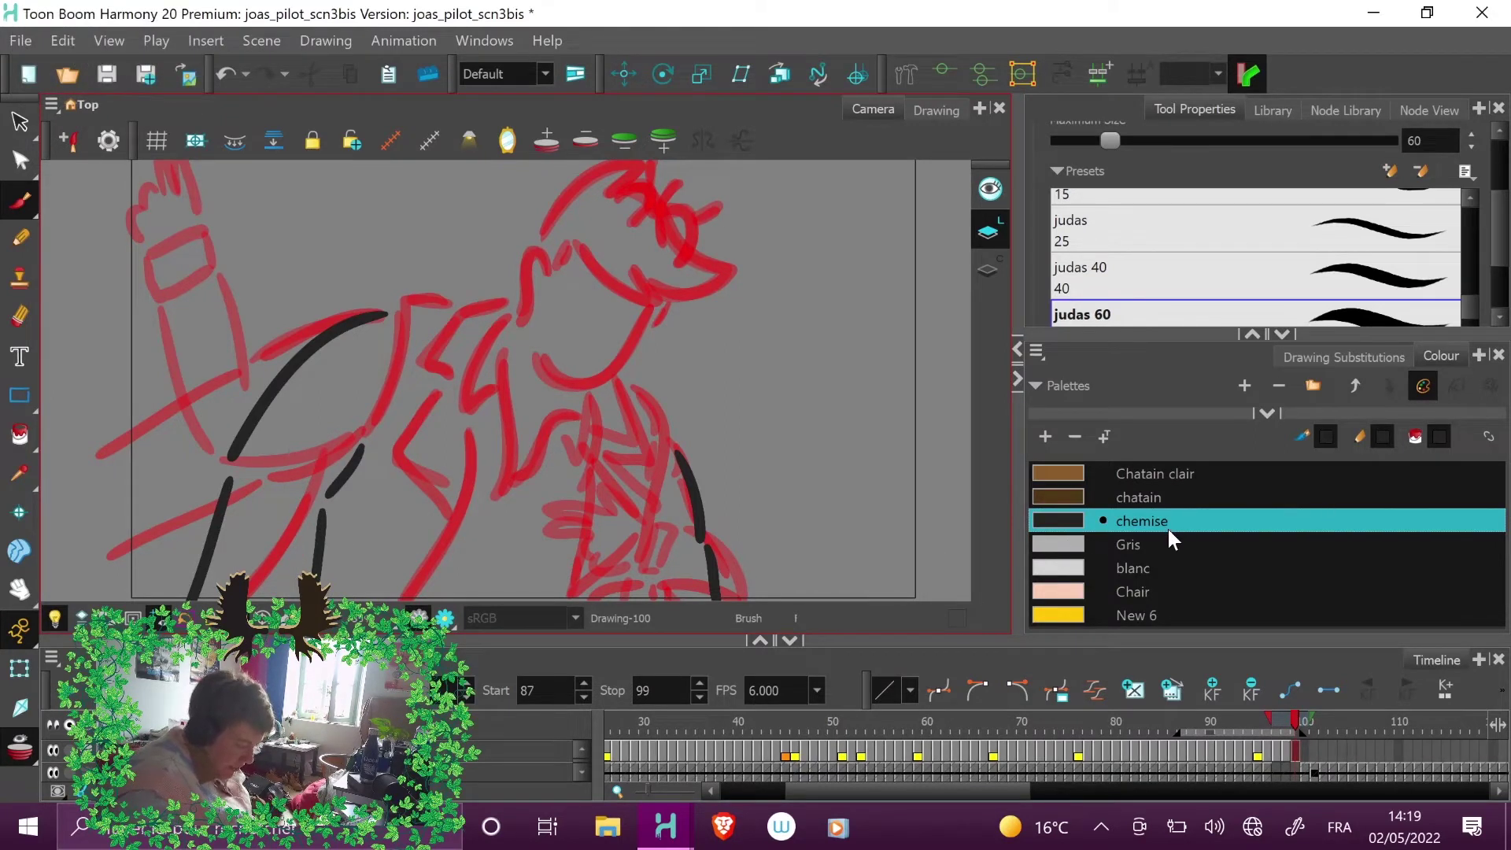
# - Paint the jacket lapel, front edge and shoulder seam below the chin in blanc, redoing the short lower side stroke
pyautogui.click(1136, 566)
pyautogui.moveTo(621, 386)
pyautogui.mouseDown()
pyautogui.moveTo(645, 437)
pyautogui.moveTo(638, 459)
pyautogui.moveTo(609, 456)
pyautogui.moveTo(660, 503)
pyautogui.moveTo(607, 555)
pyautogui.mouseUp()
pyautogui.moveTo(597, 400); pyautogui.dragTo(564, 600)
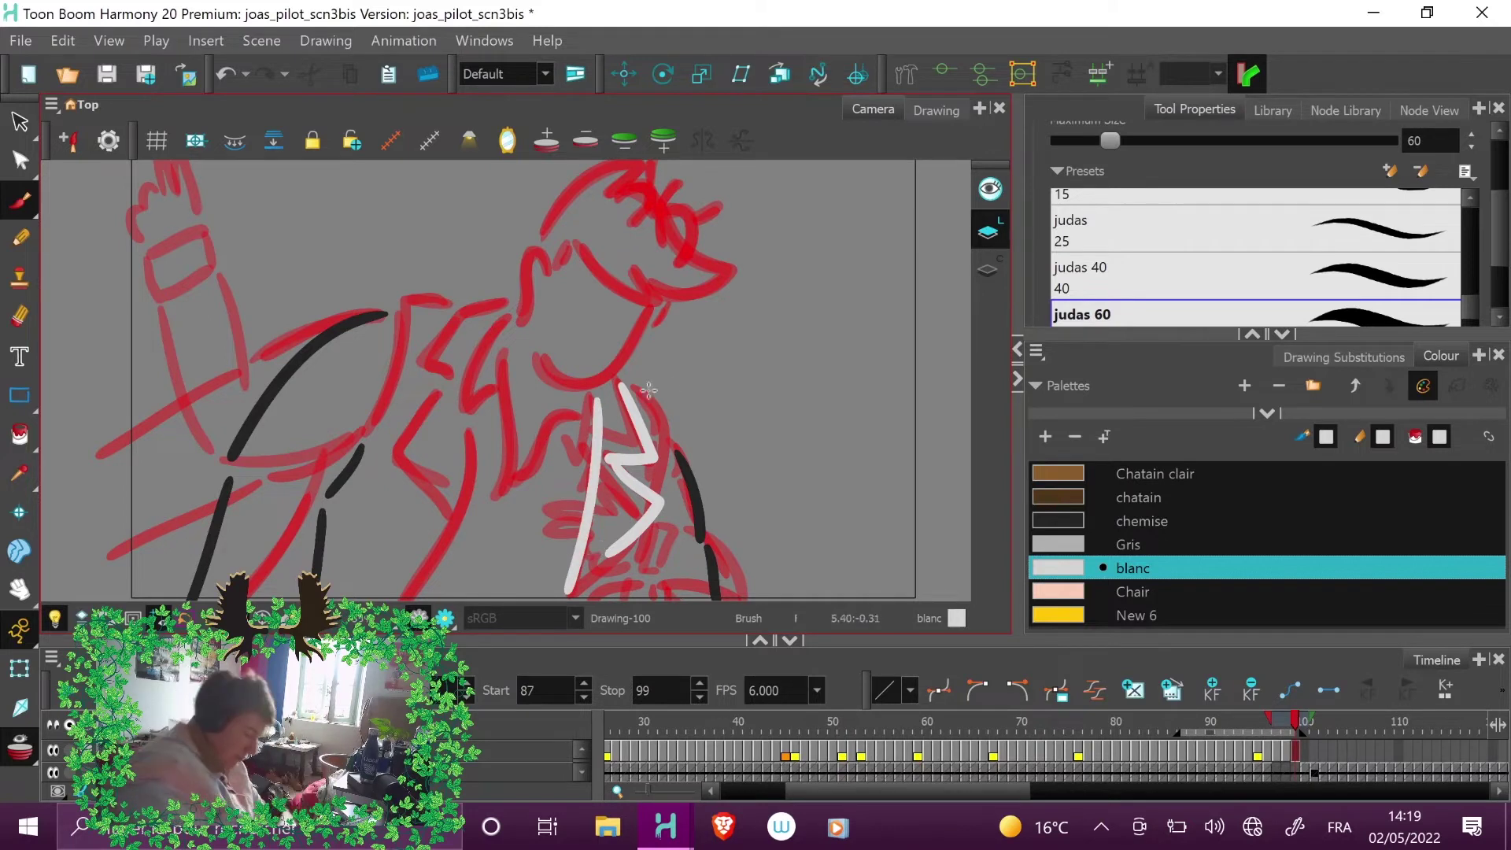
pyautogui.moveTo(633, 387)
pyautogui.mouseDown()
pyautogui.moveTo(658, 408)
pyautogui.moveTo(659, 482)
pyautogui.mouseUp()
pyautogui.moveTo(647, 541); pyautogui.dragTo(639, 589)
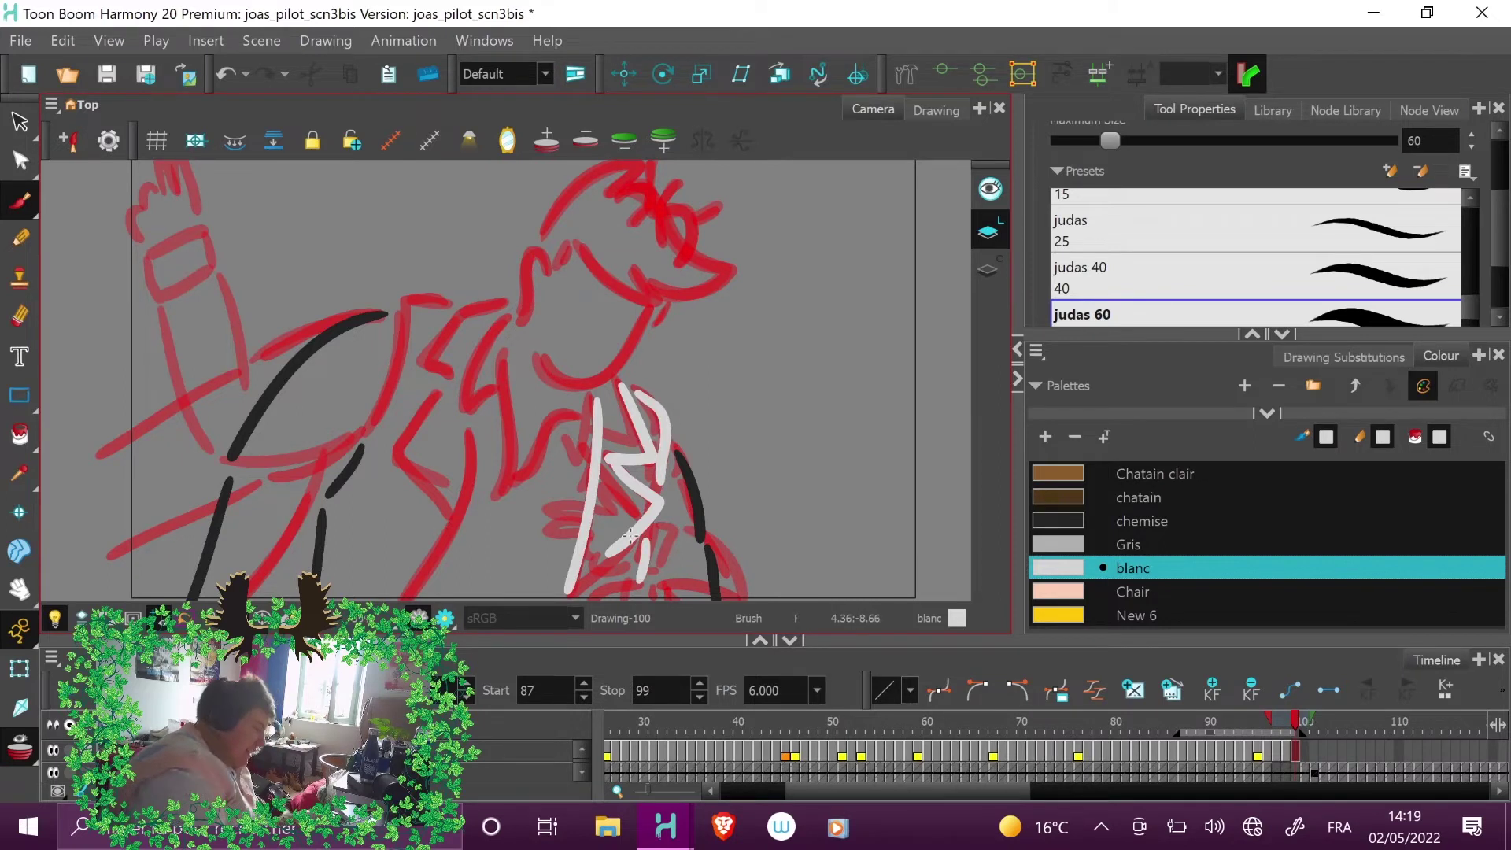
pyautogui.hotkey('ctrl', 'z')
pyautogui.moveTo(647, 540); pyautogui.dragTo(636, 600)
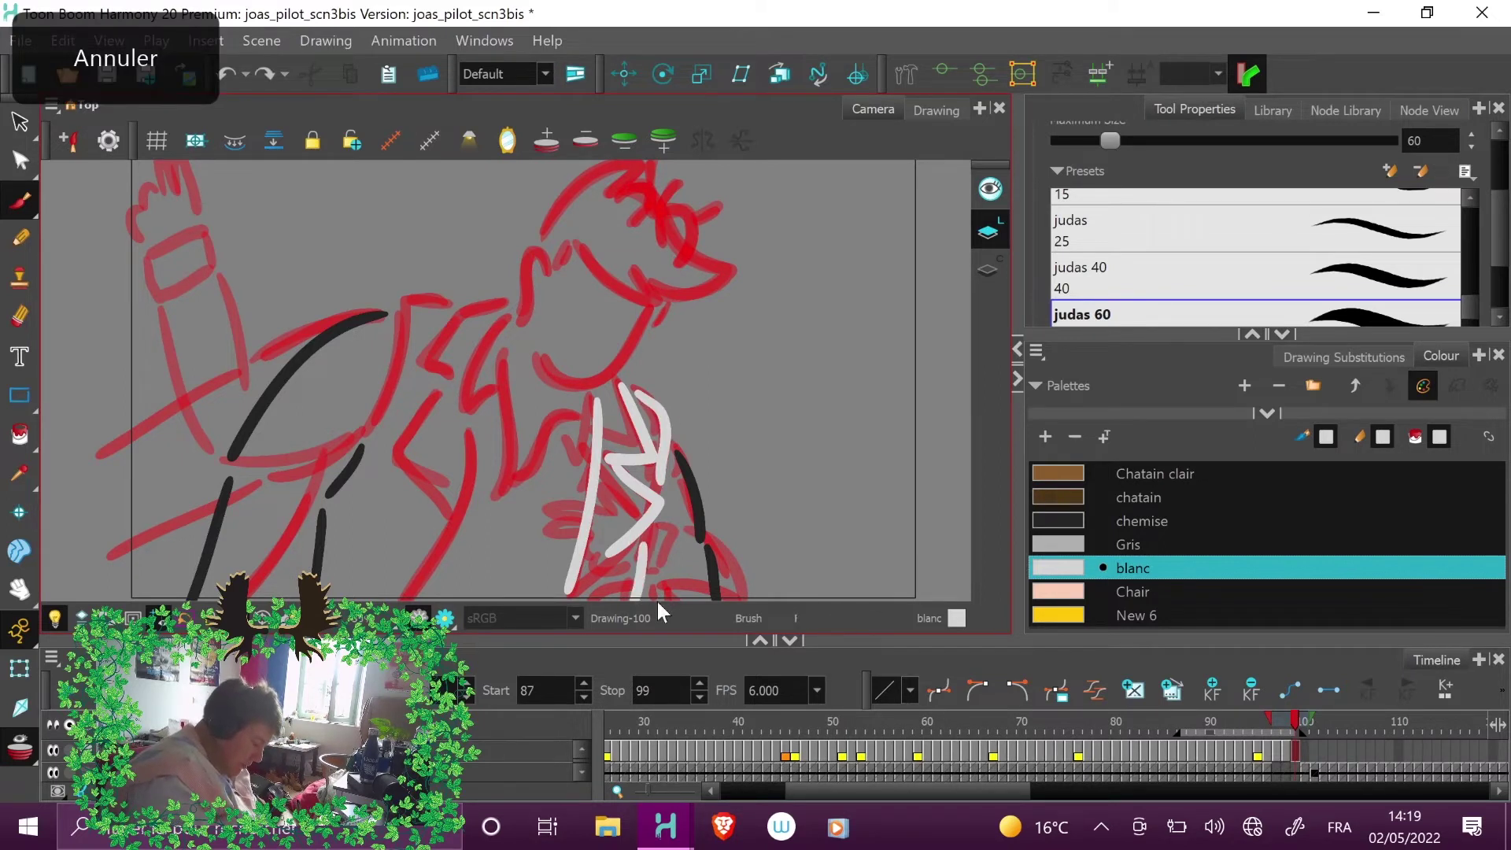
# - Paint the opposite lapel, front edge and shoulder seam beside the lowered arm in blanc
pyautogui.moveTo(494, 303)
pyautogui.mouseDown()
pyautogui.moveTo(424, 337)
pyautogui.moveTo(448, 379)
pyautogui.mouseUp()
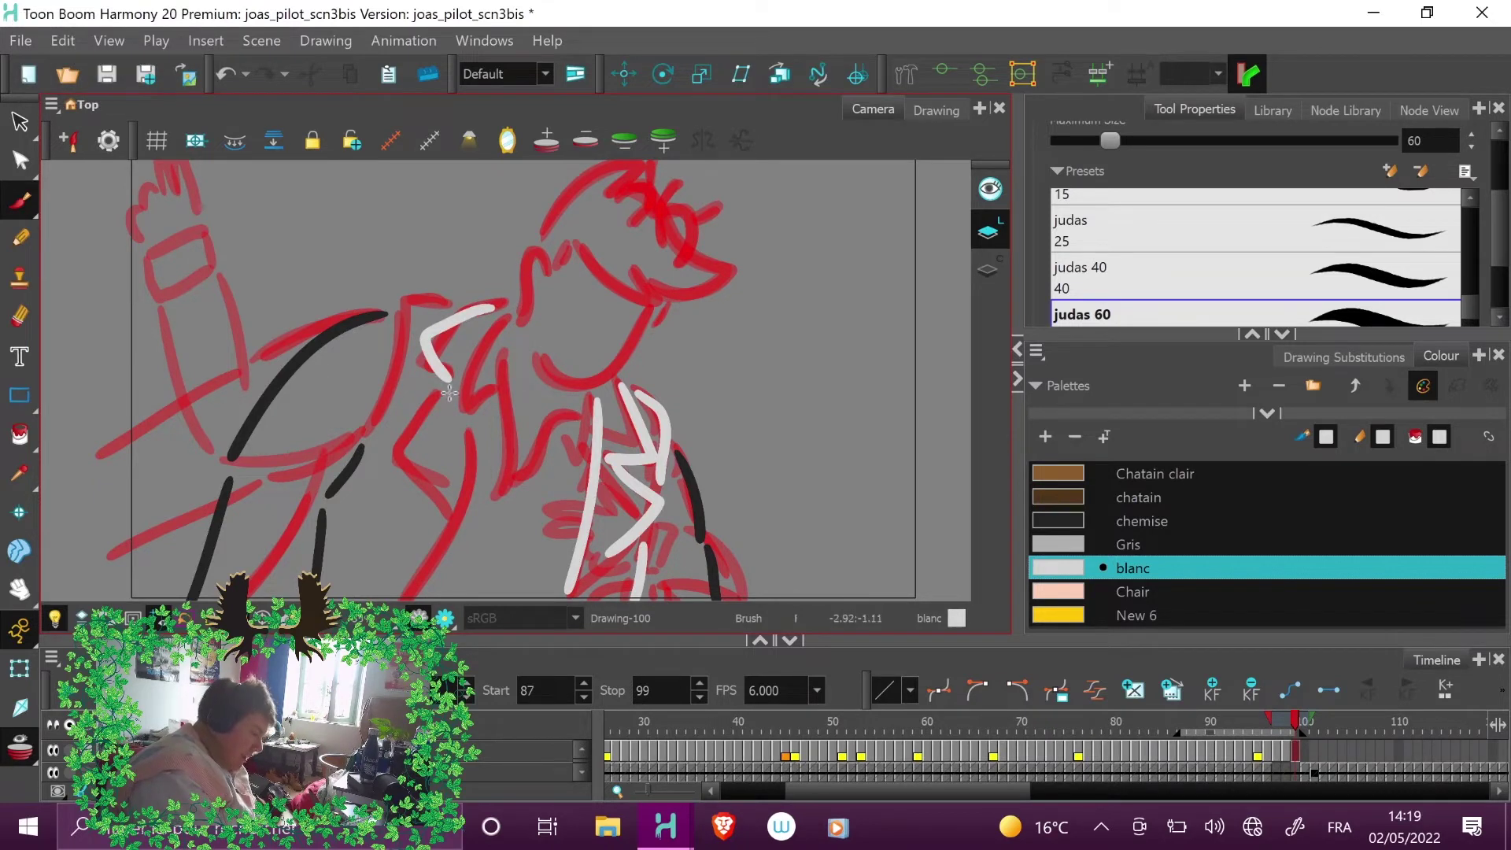
pyautogui.moveTo(443, 391)
pyautogui.mouseDown()
pyautogui.moveTo(397, 451)
pyautogui.moveTo(440, 523)
pyautogui.mouseUp()
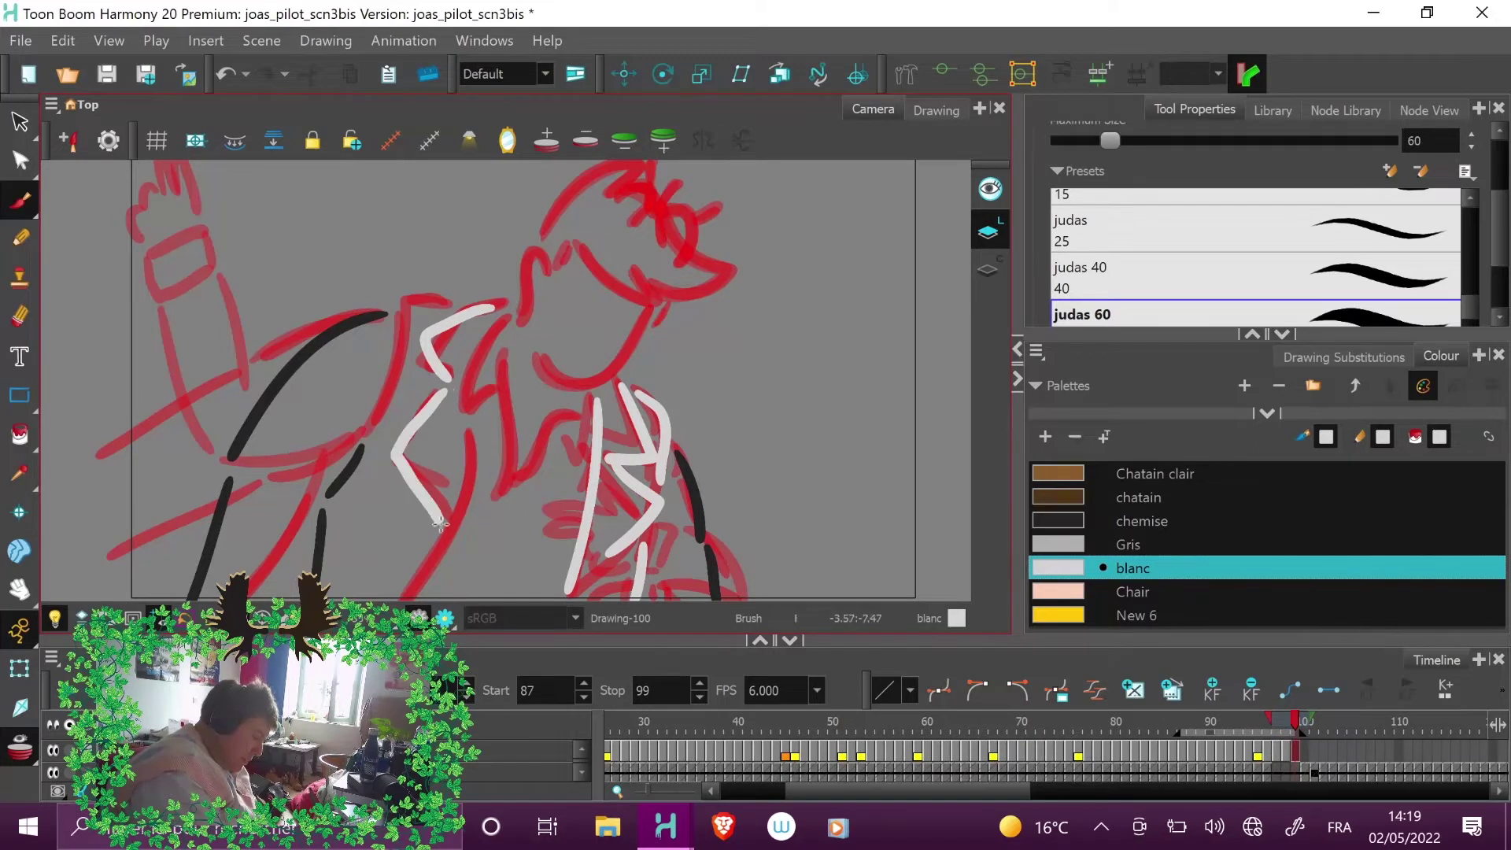
pyautogui.moveTo(469, 435)
pyautogui.mouseDown()
pyautogui.moveTo(445, 551)
pyautogui.moveTo(411, 596)
pyautogui.mouseUp()
pyautogui.moveTo(445, 300)
pyautogui.mouseDown()
pyautogui.moveTo(406, 311)
pyautogui.moveTo(382, 433)
pyautogui.mouseUp()
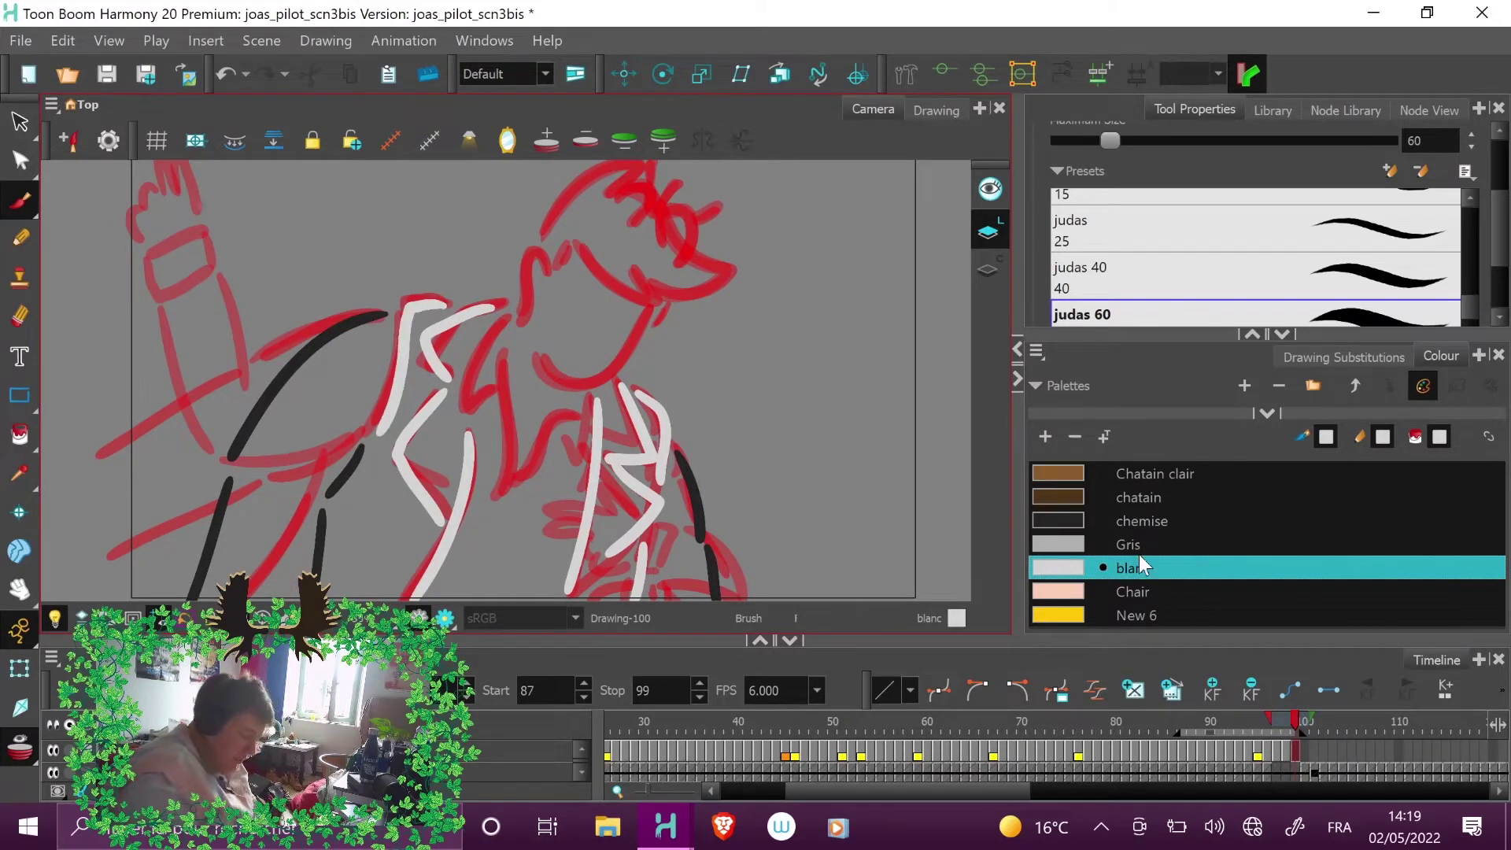
# - Trace the chin contour and the ear in Chair, redoing the chin stroke
pyautogui.click(1140, 590)
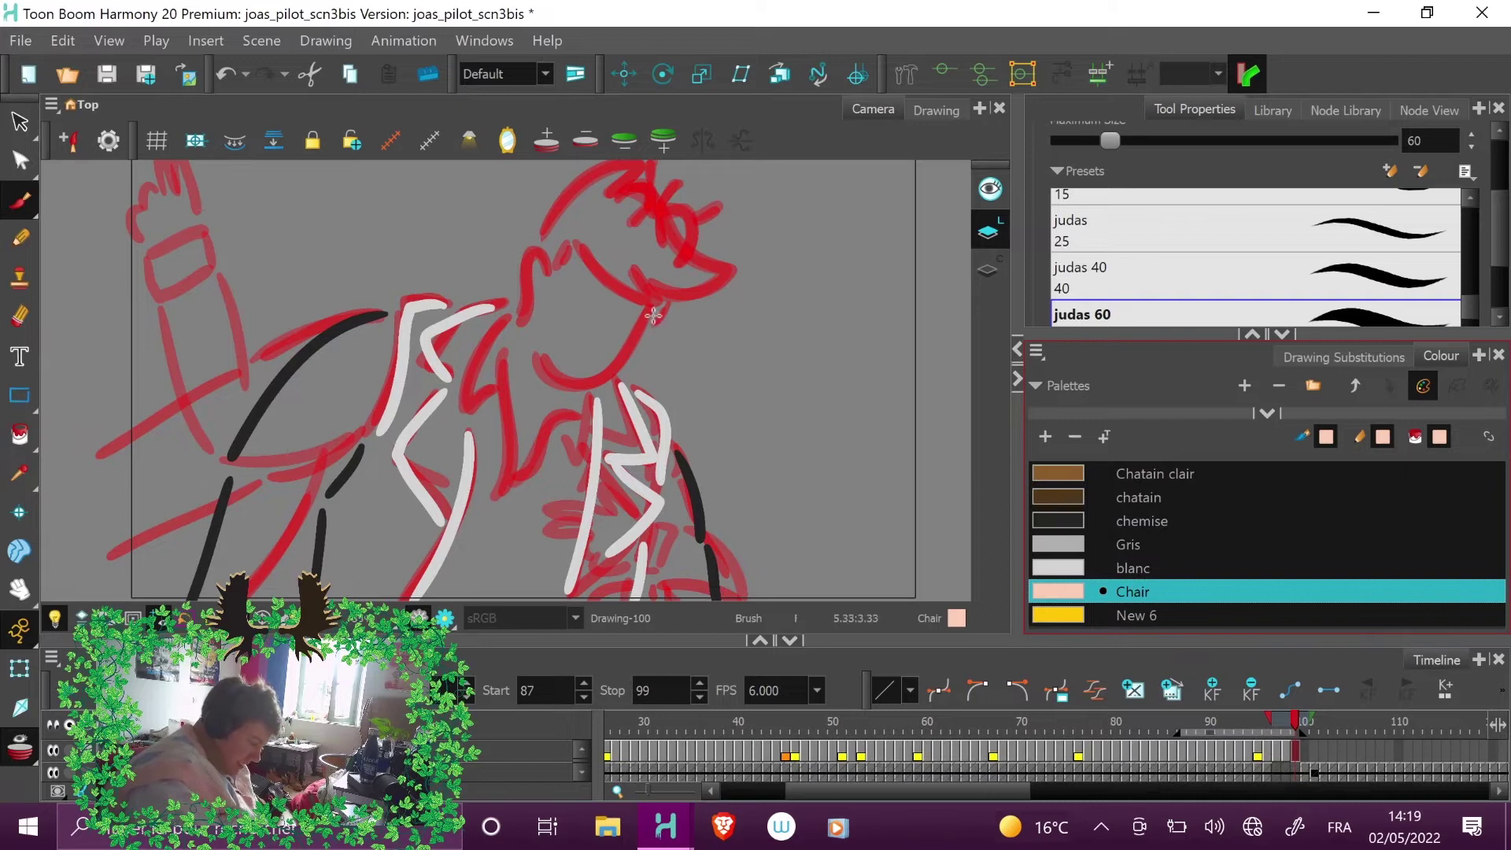
pyautogui.moveTo(654, 306)
pyautogui.mouseDown()
pyautogui.moveTo(582, 382)
pyautogui.moveTo(541, 358)
pyautogui.mouseUp()
pyautogui.hotkey('ctrl', 'z')
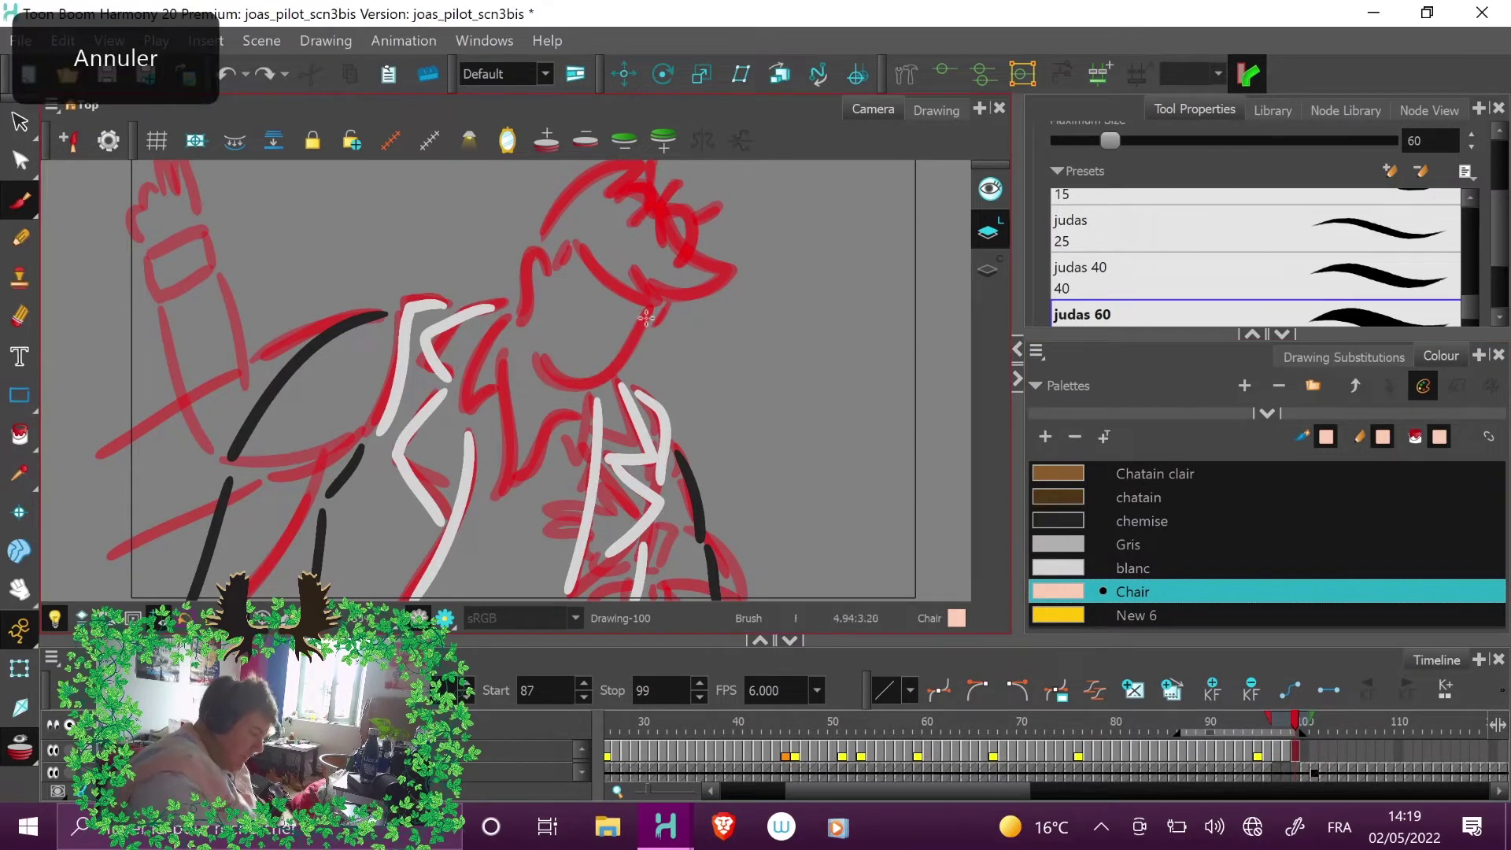
pyautogui.moveTo(650, 308)
pyautogui.mouseDown()
pyautogui.moveTo(616, 358)
pyautogui.moveTo(569, 381)
pyautogui.moveTo(543, 359)
pyautogui.mouseUp()
pyautogui.moveTo(553, 283)
pyautogui.mouseDown()
pyautogui.moveTo(542, 254)
pyautogui.moveTo(521, 259)
pyautogui.moveTo(518, 318)
pyautogui.mouseUp()
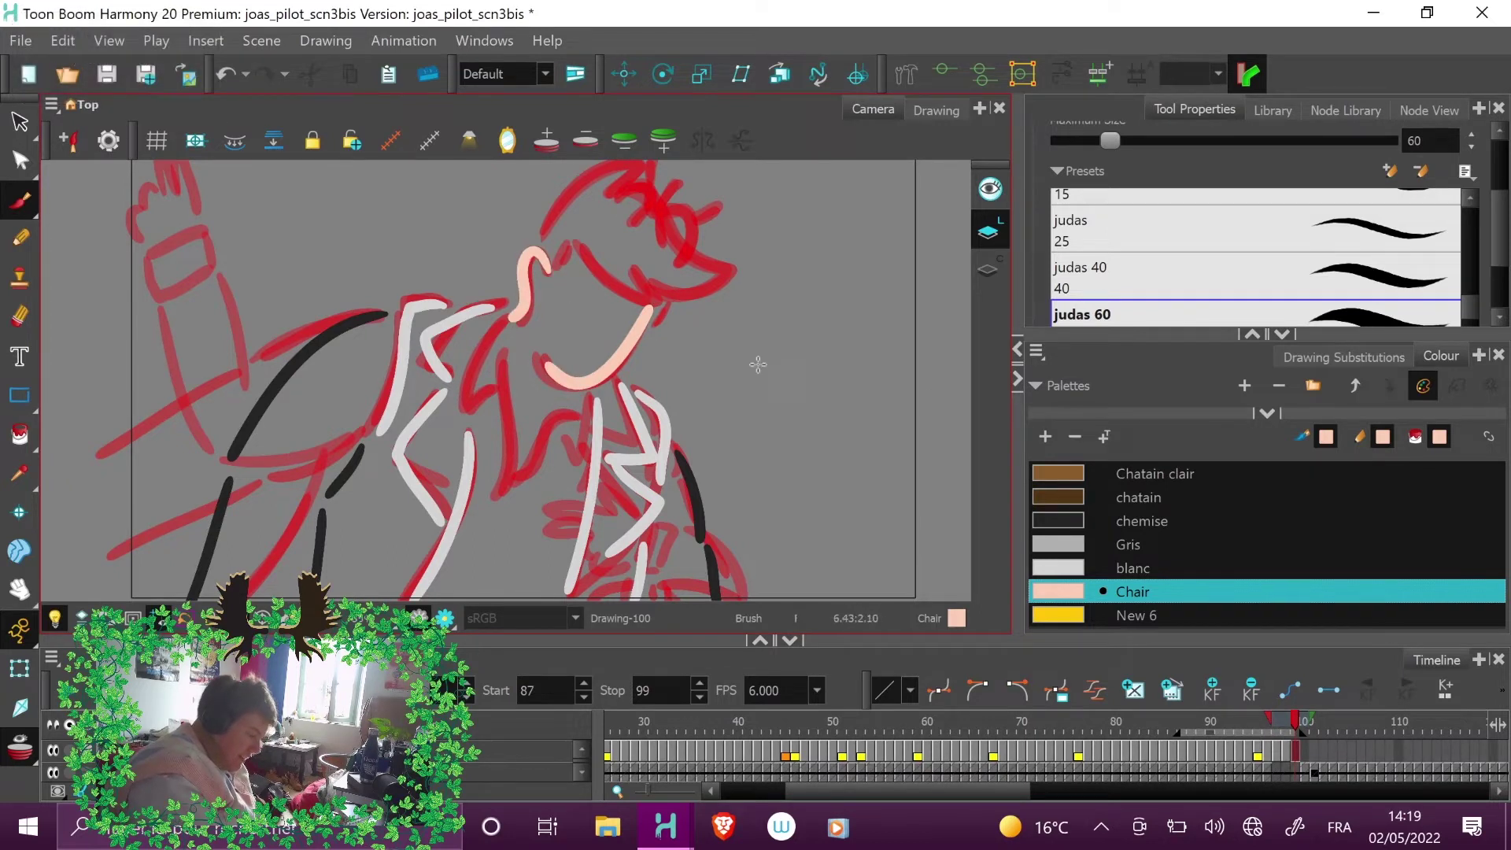
# - Paint both sides of the shirt collar under the chin in chemise
pyautogui.click(1155, 517)
pyautogui.moveTo(498, 321)
pyautogui.mouseDown()
pyautogui.moveTo(475, 351)
pyautogui.moveTo(470, 396)
pyautogui.mouseUp()
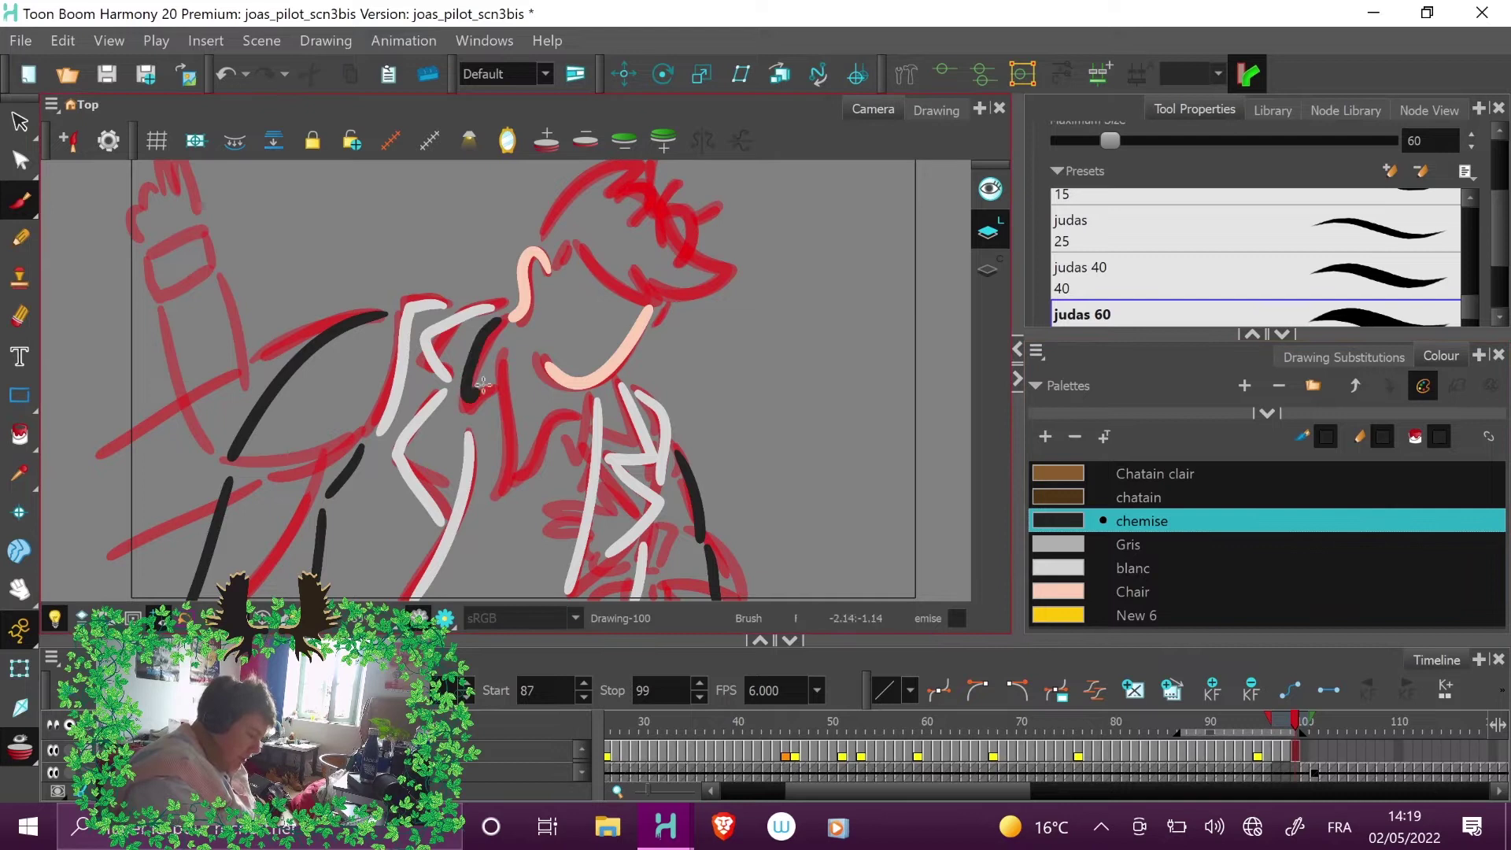
pyautogui.moveTo(502, 348); pyautogui.dragTo(500, 481)
pyautogui.moveTo(590, 399)
pyautogui.mouseDown()
pyautogui.moveTo(587, 430)
pyautogui.moveTo(579, 416)
pyautogui.moveTo(547, 424)
pyautogui.moveTo(503, 483)
pyautogui.mouseUp()
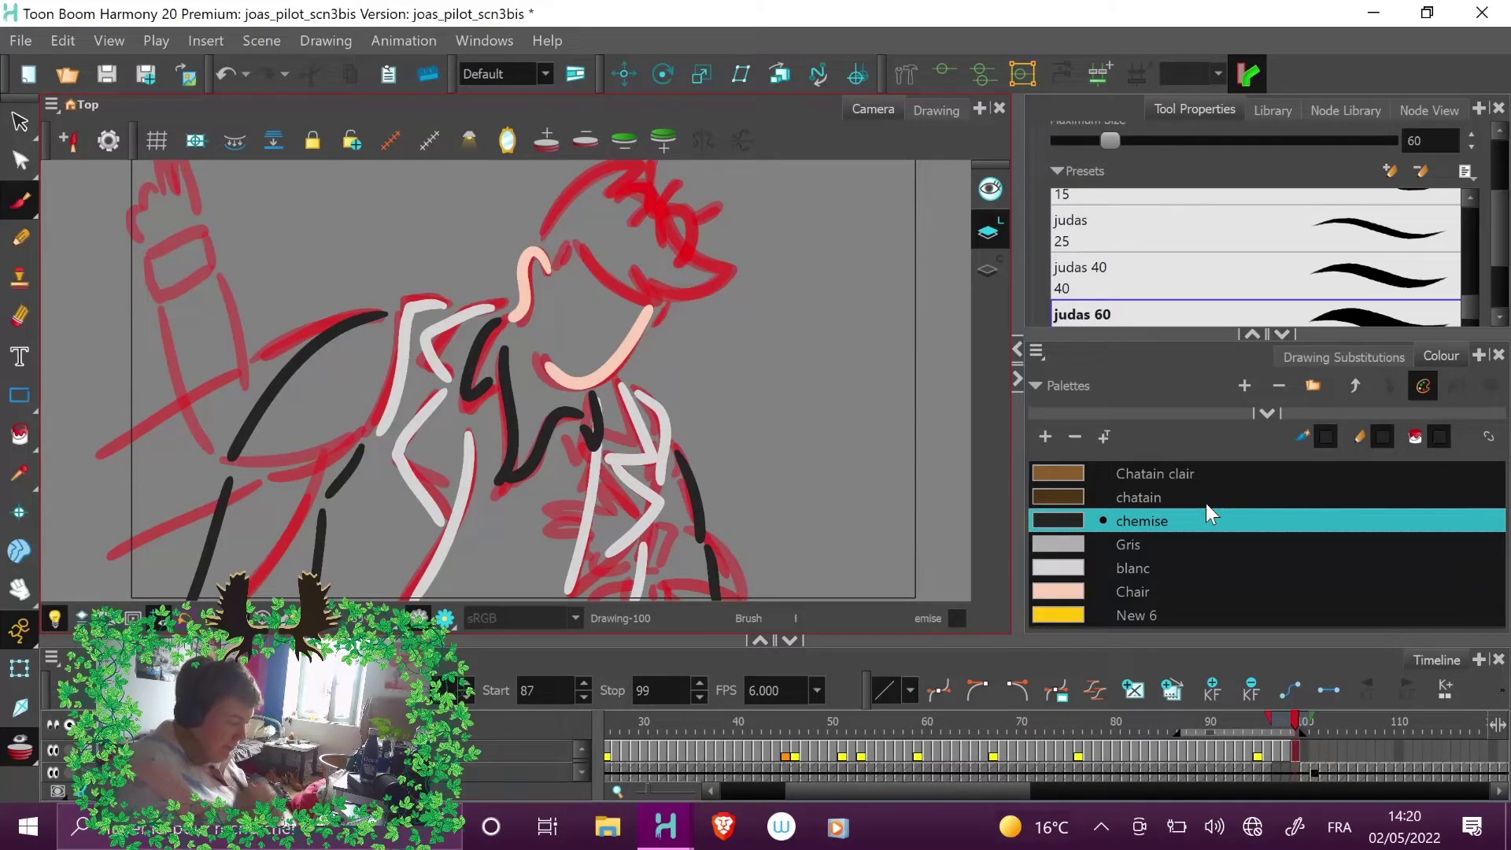
# - Paint the hair outline and the fringe across the forehead in chatain
pyautogui.click(1176, 503)
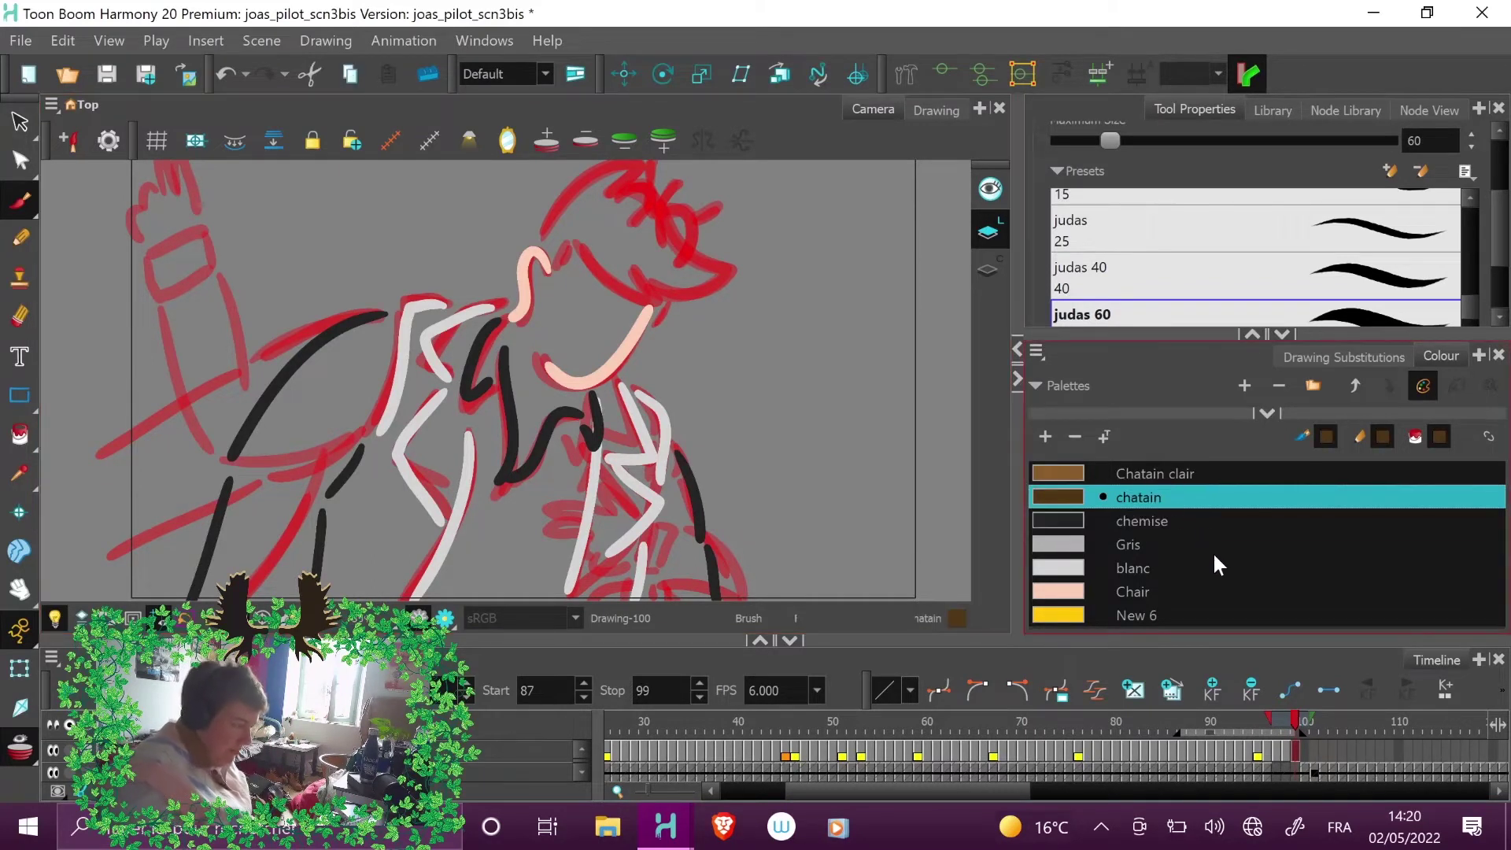
pyautogui.moveTo(541, 234)
pyautogui.mouseDown()
pyautogui.moveTo(580, 183)
pyautogui.moveTo(641, 165)
pyautogui.moveTo(630, 186)
pyautogui.moveTo(652, 193)
pyautogui.moveTo(632, 187)
pyautogui.moveTo(685, 251)
pyautogui.moveTo(731, 270)
pyautogui.moveTo(653, 290)
pyautogui.mouseUp()
pyautogui.moveTo(571, 243); pyautogui.dragTo(644, 302)
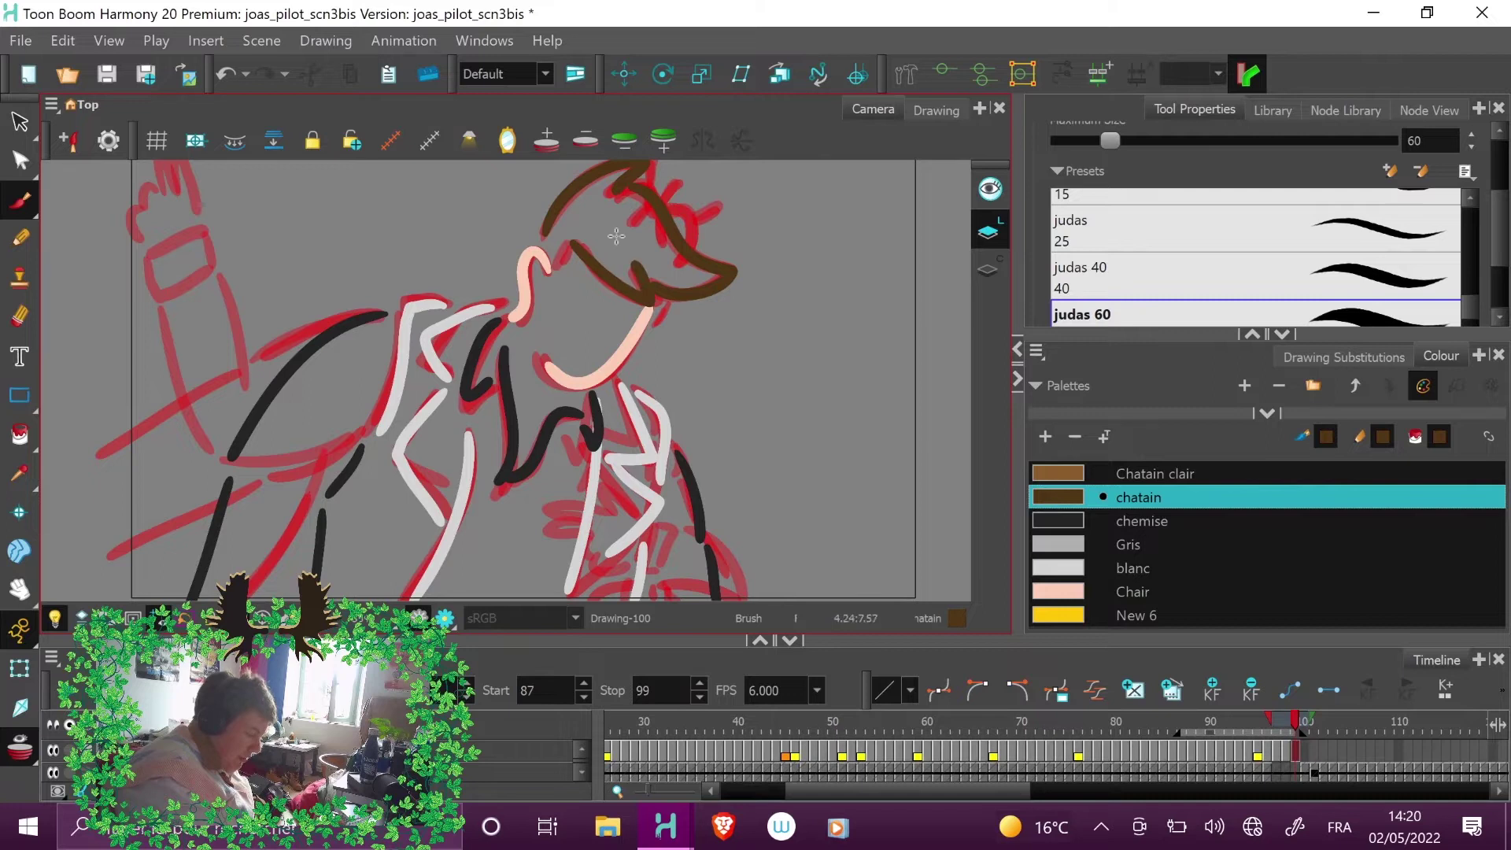
# - Paint the crown strokes over the character's hair on Drawing-100 with the yellow New 6 colour
pyautogui.click(1156, 615)
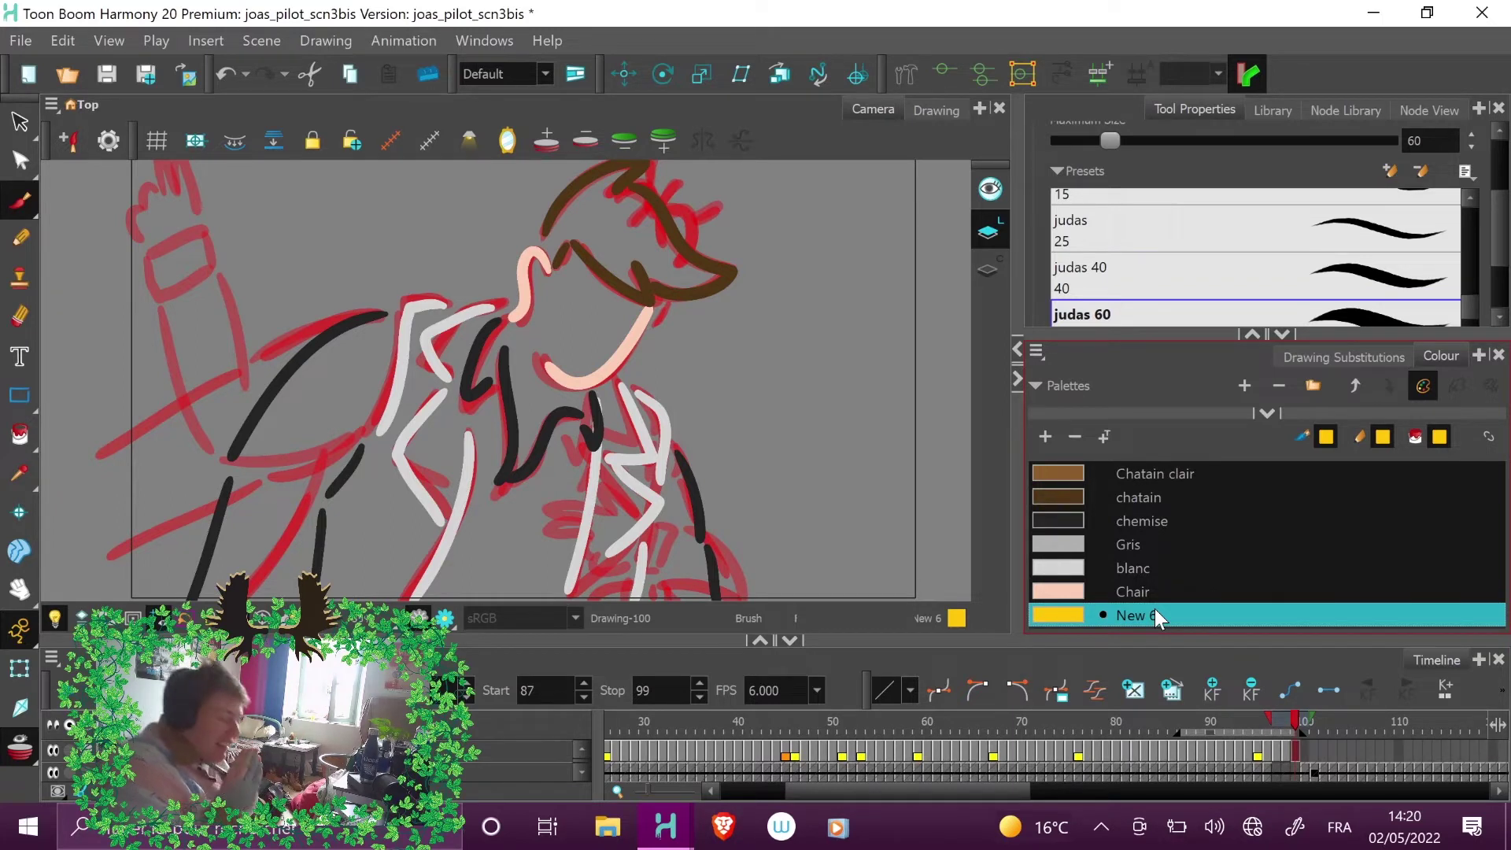
pyautogui.moveTo(611, 190)
pyautogui.mouseDown()
pyautogui.moveTo(658, 215)
pyautogui.moveTo(690, 221)
pyautogui.moveTo(682, 266)
pyautogui.moveTo(708, 200)
pyautogui.moveTo(648, 186)
pyautogui.moveTo(652, 163)
pyautogui.moveTo(637, 218)
pyautogui.moveTo(694, 209)
pyautogui.mouseUp()
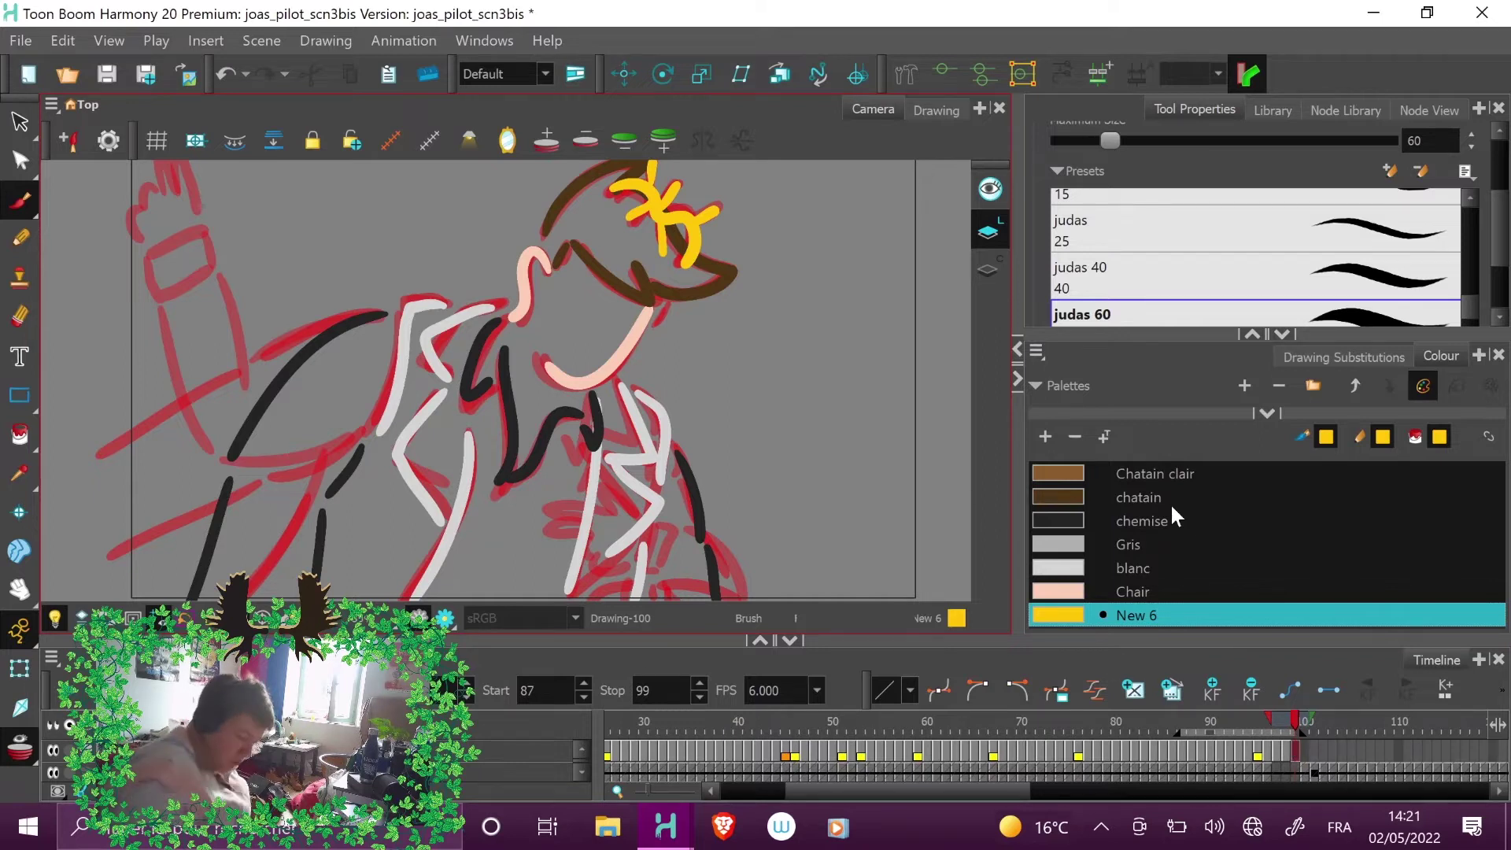
# - Sketch rough construction curves over the arms, torso, collar and face with the Chatain clair colour
pyautogui.click(1162, 476)
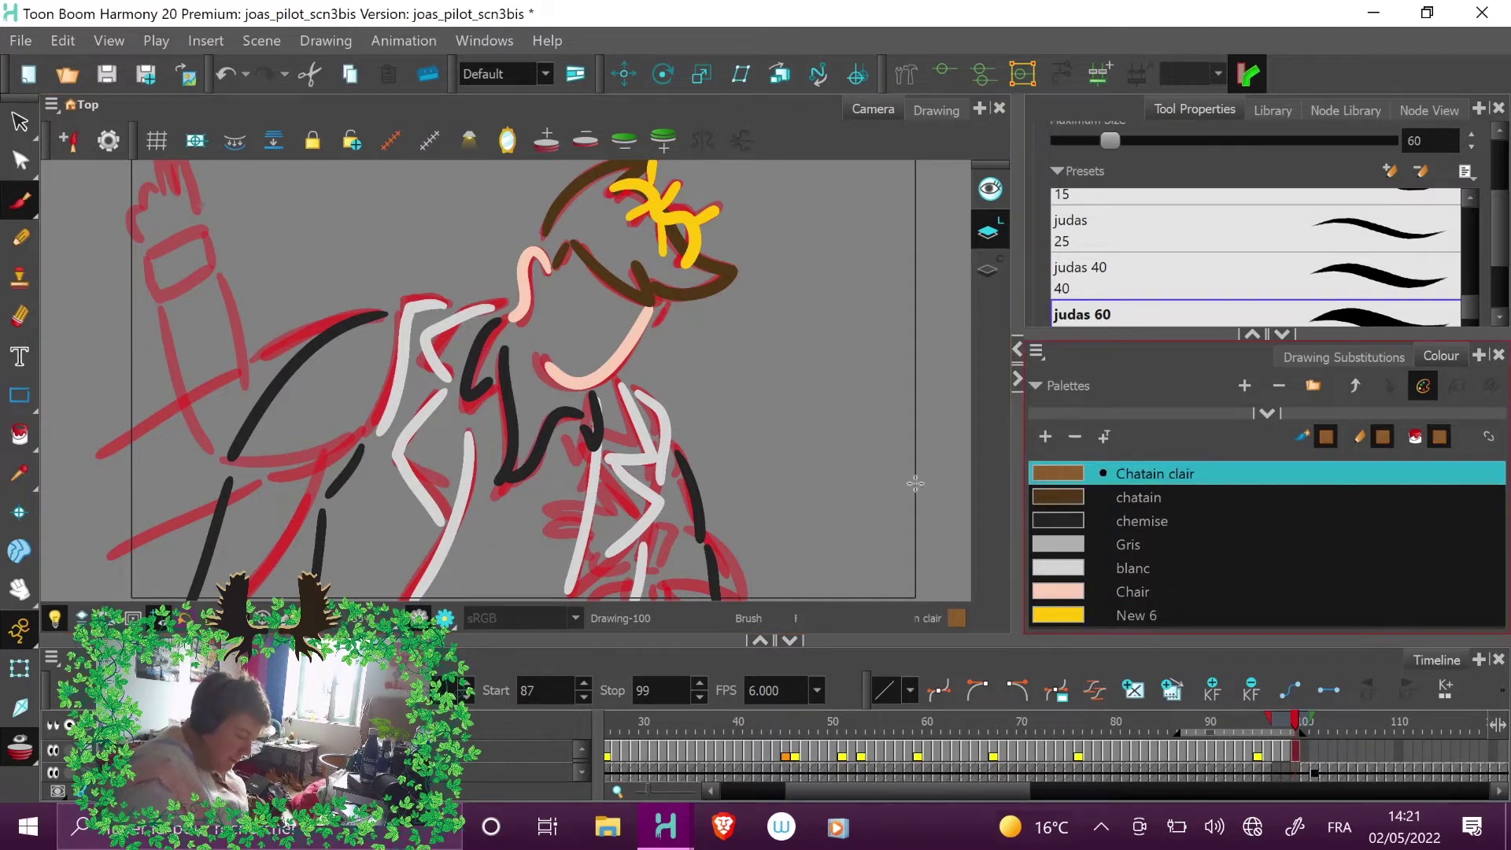
pyautogui.moveTo(358, 505)
pyautogui.mouseDown()
pyautogui.moveTo(385, 551)
pyautogui.moveTo(401, 542)
pyautogui.mouseUp()
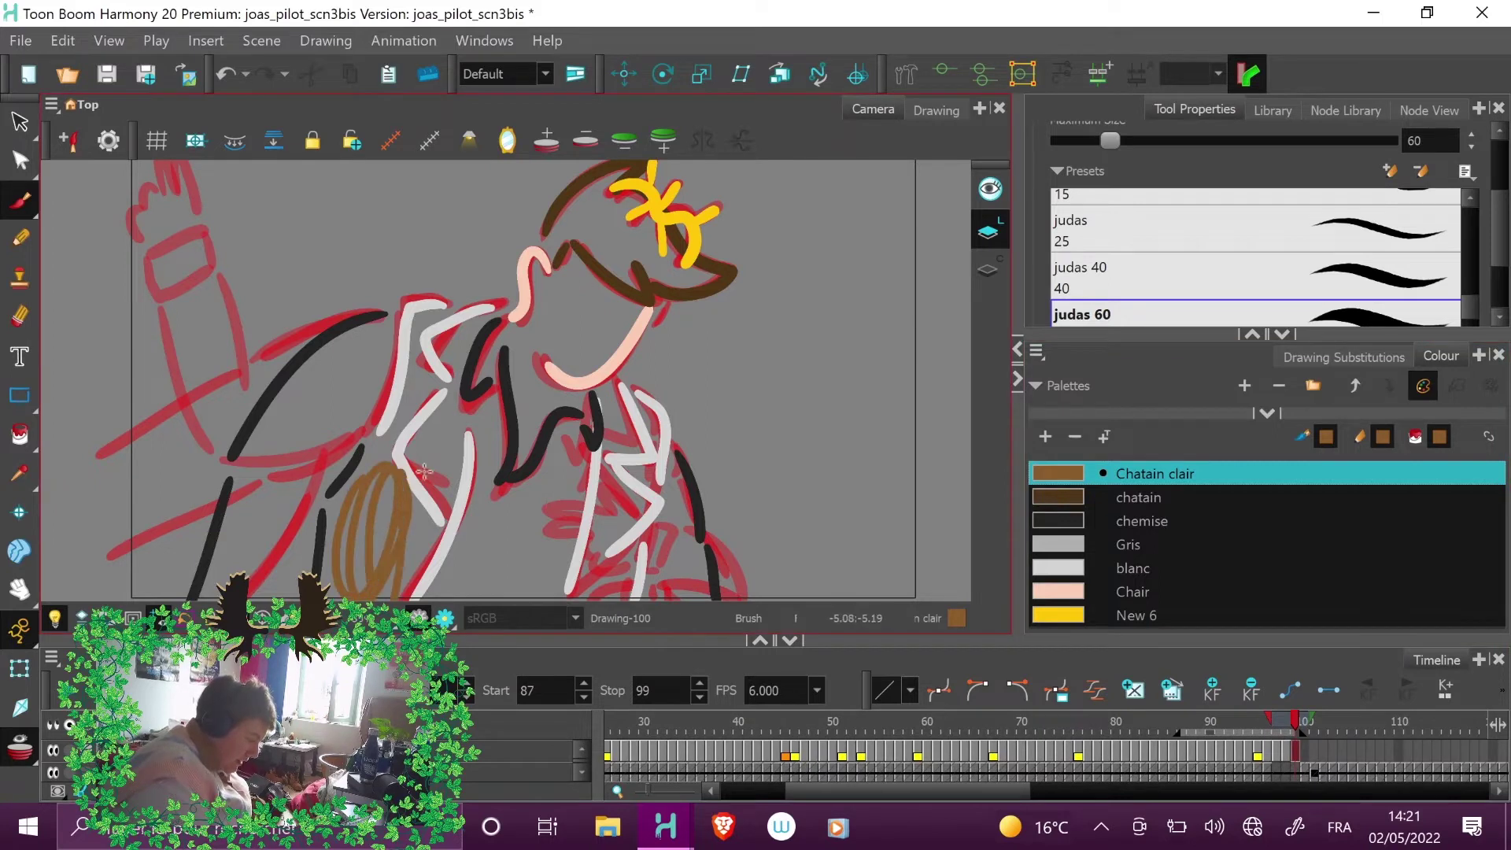
pyautogui.moveTo(377, 470)
pyautogui.mouseDown()
pyautogui.moveTo(458, 619)
pyautogui.moveTo(590, 514)
pyautogui.moveTo(506, 587)
pyautogui.moveTo(567, 507)
pyautogui.moveTo(625, 598)
pyautogui.moveTo(446, 587)
pyautogui.moveTo(592, 574)
pyautogui.moveTo(476, 494)
pyautogui.moveTo(420, 515)
pyautogui.moveTo(435, 477)
pyautogui.moveTo(478, 491)
pyautogui.mouseUp()
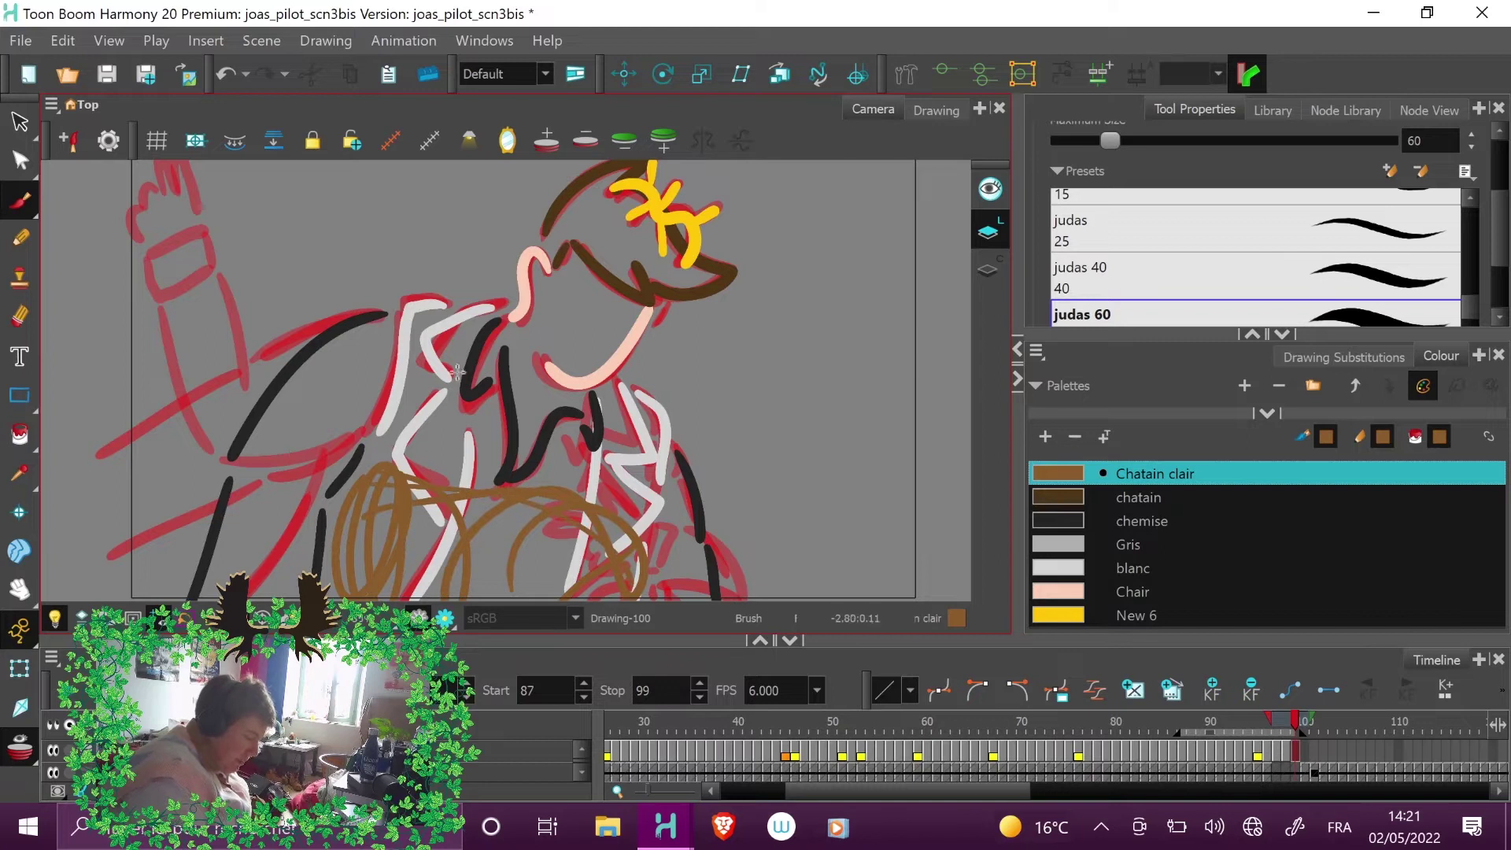
pyautogui.moveTo(517, 319)
pyautogui.mouseDown()
pyautogui.moveTo(508, 350)
pyautogui.moveTo(582, 397)
pyautogui.mouseUp()
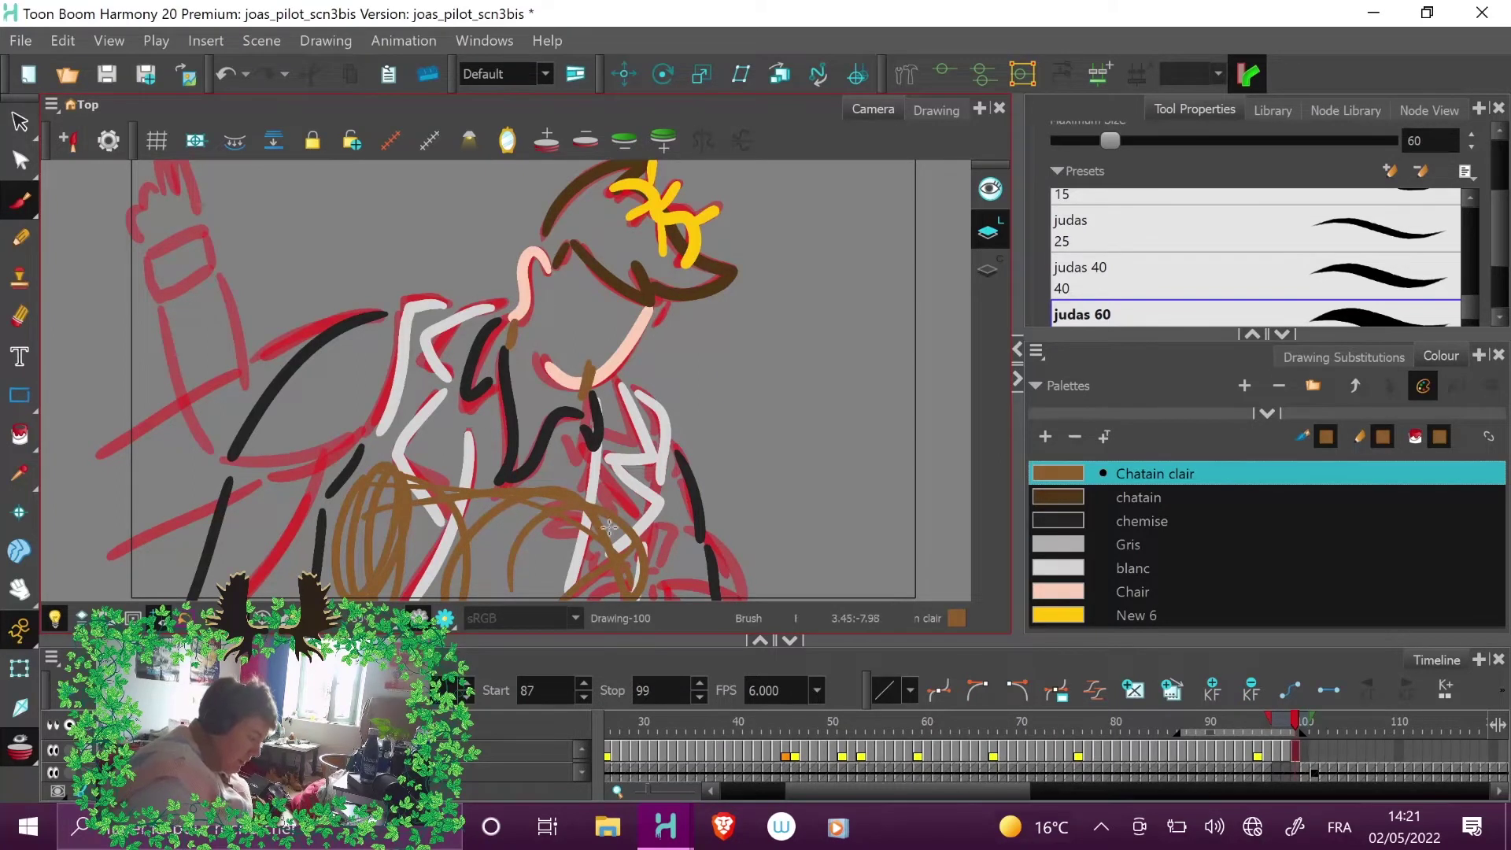
pyautogui.moveTo(506, 346); pyautogui.dragTo(423, 475)
pyautogui.moveTo(590, 391); pyautogui.dragTo(614, 541)
pyautogui.moveTo(440, 384); pyautogui.dragTo(612, 516)
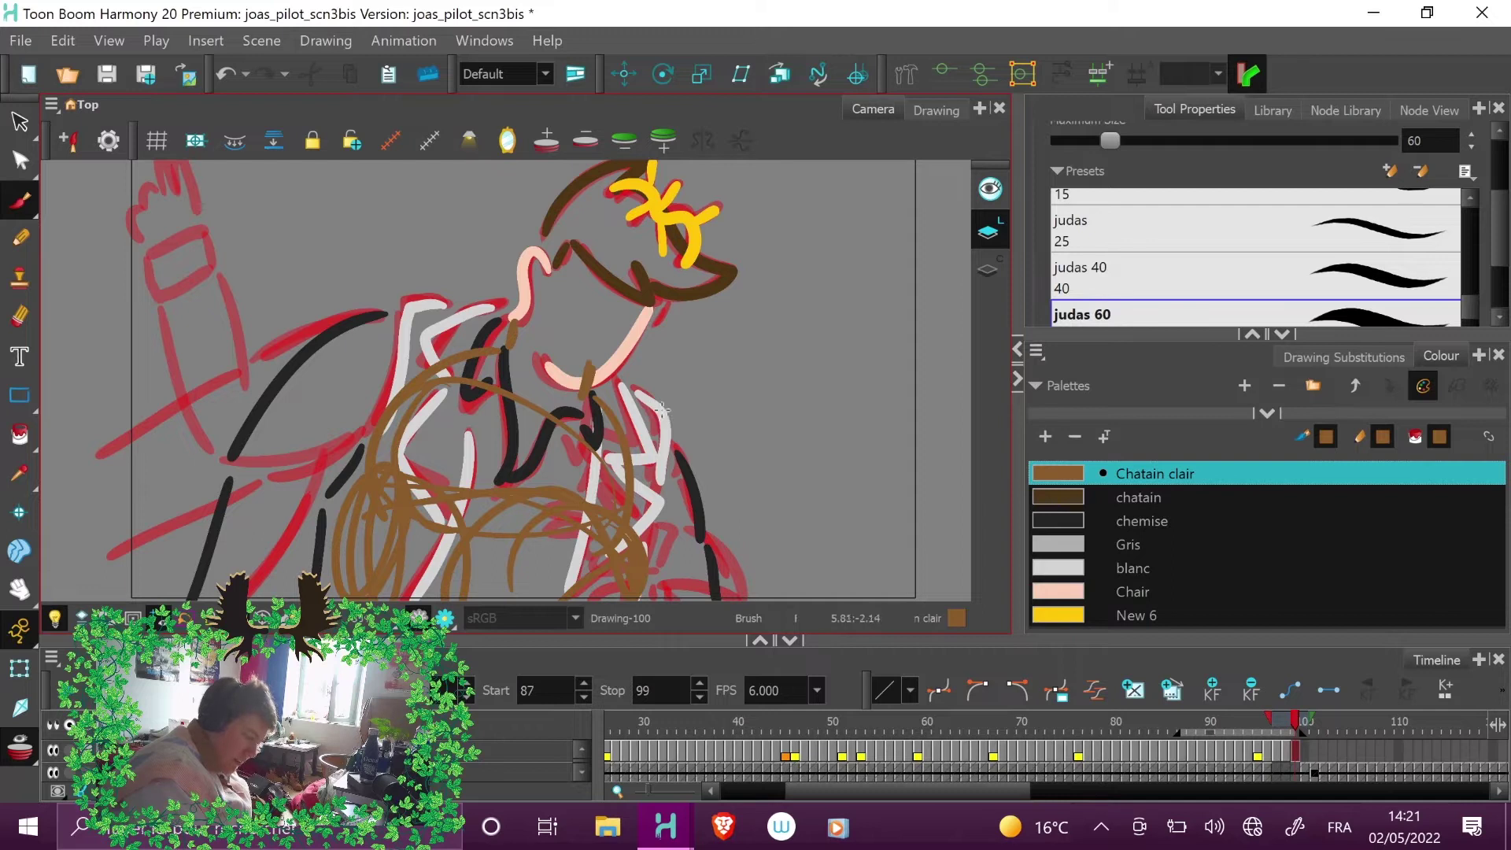
pyautogui.moveTo(622, 391)
pyautogui.mouseDown()
pyautogui.moveTo(673, 403)
pyautogui.moveTo(669, 464)
pyautogui.mouseUp()
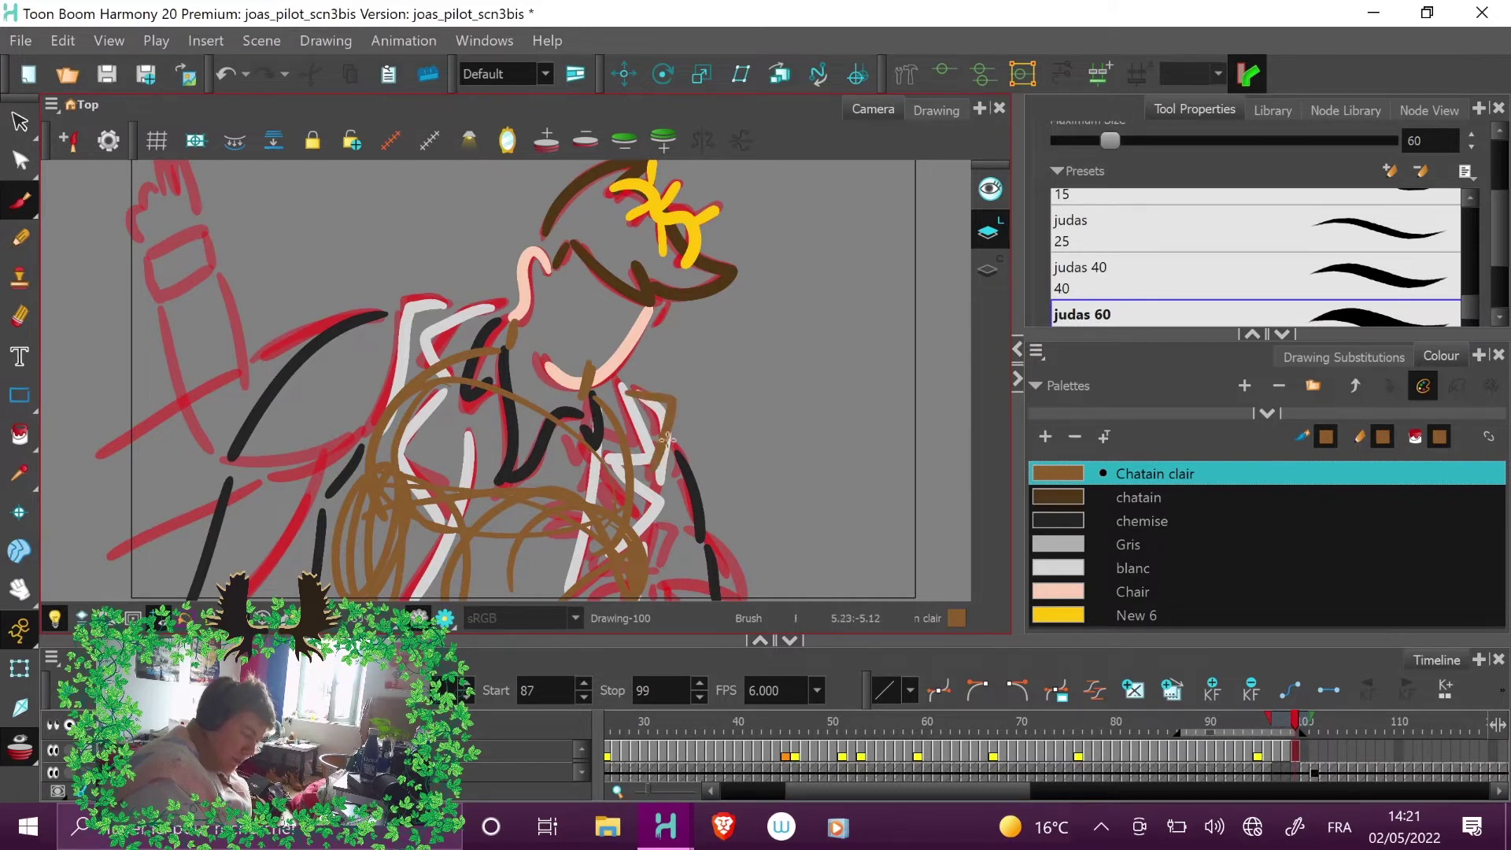
pyautogui.moveTo(469, 312)
pyautogui.mouseDown()
pyautogui.moveTo(428, 290)
pyautogui.moveTo(404, 408)
pyautogui.moveTo(495, 389)
pyautogui.moveTo(258, 526)
pyautogui.mouseUp()
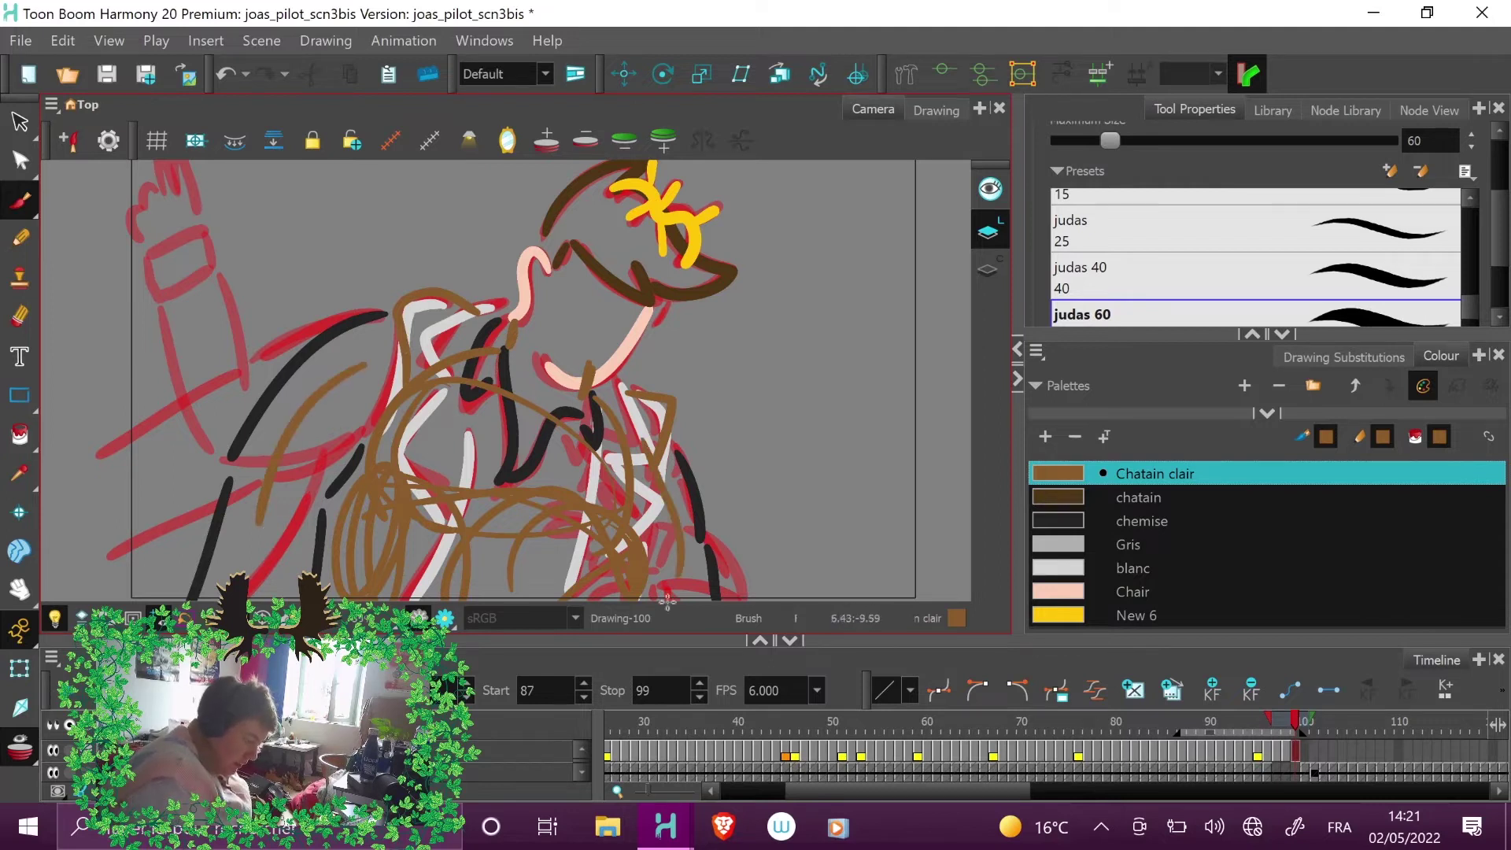
pyautogui.moveTo(594, 343)
pyautogui.mouseDown()
pyautogui.moveTo(566, 378)
pyautogui.moveTo(618, 352)
pyautogui.mouseUp()
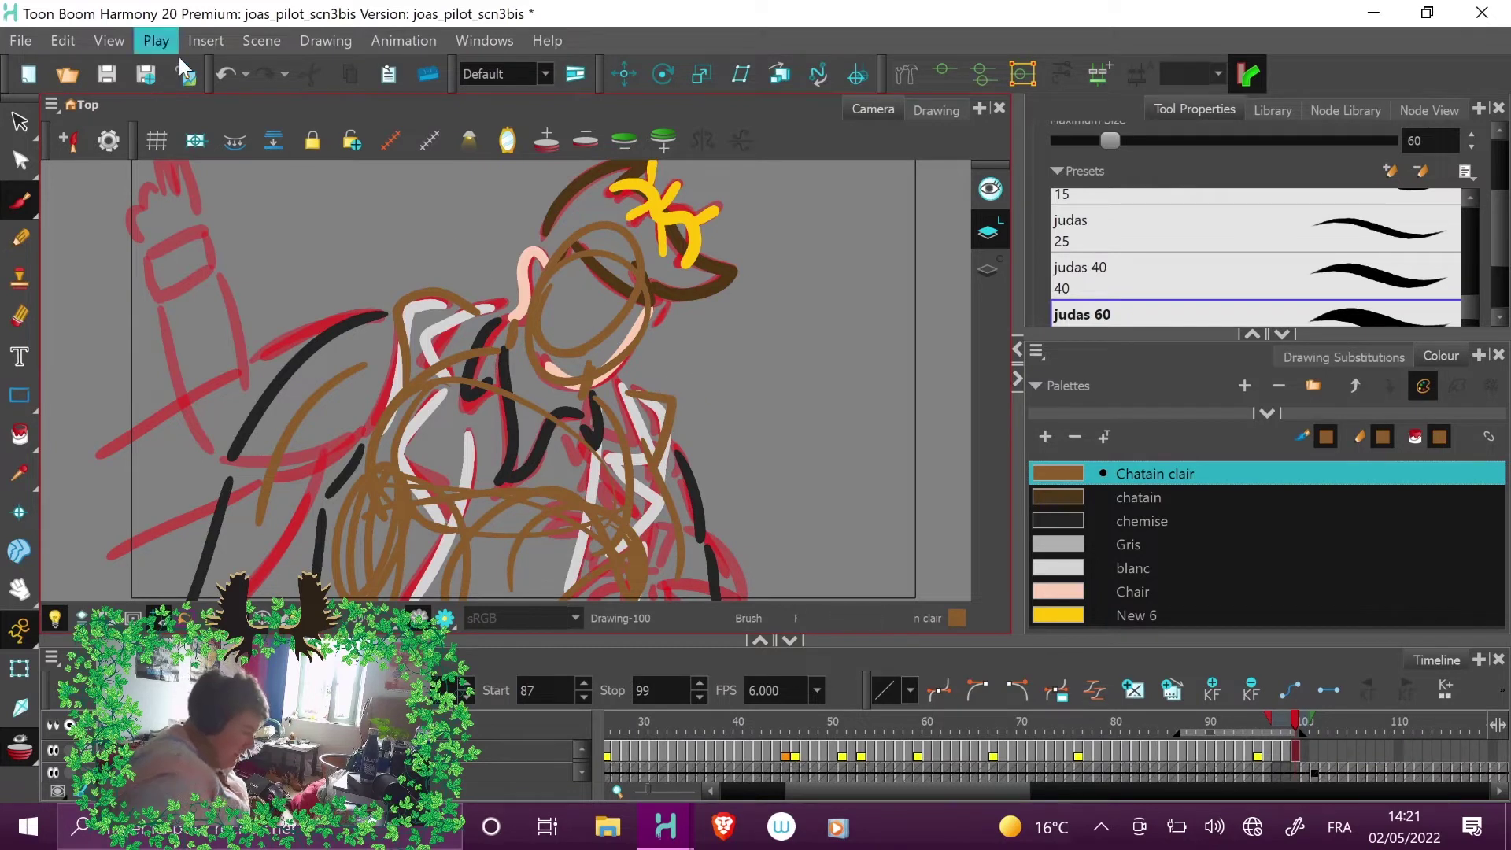
# - Undo all the Chatain clair construction strokes on the figure
pyautogui.click(227, 75)
pyautogui.click(226, 76)
pyautogui.click(226, 79)
pyautogui.click(224, 81)
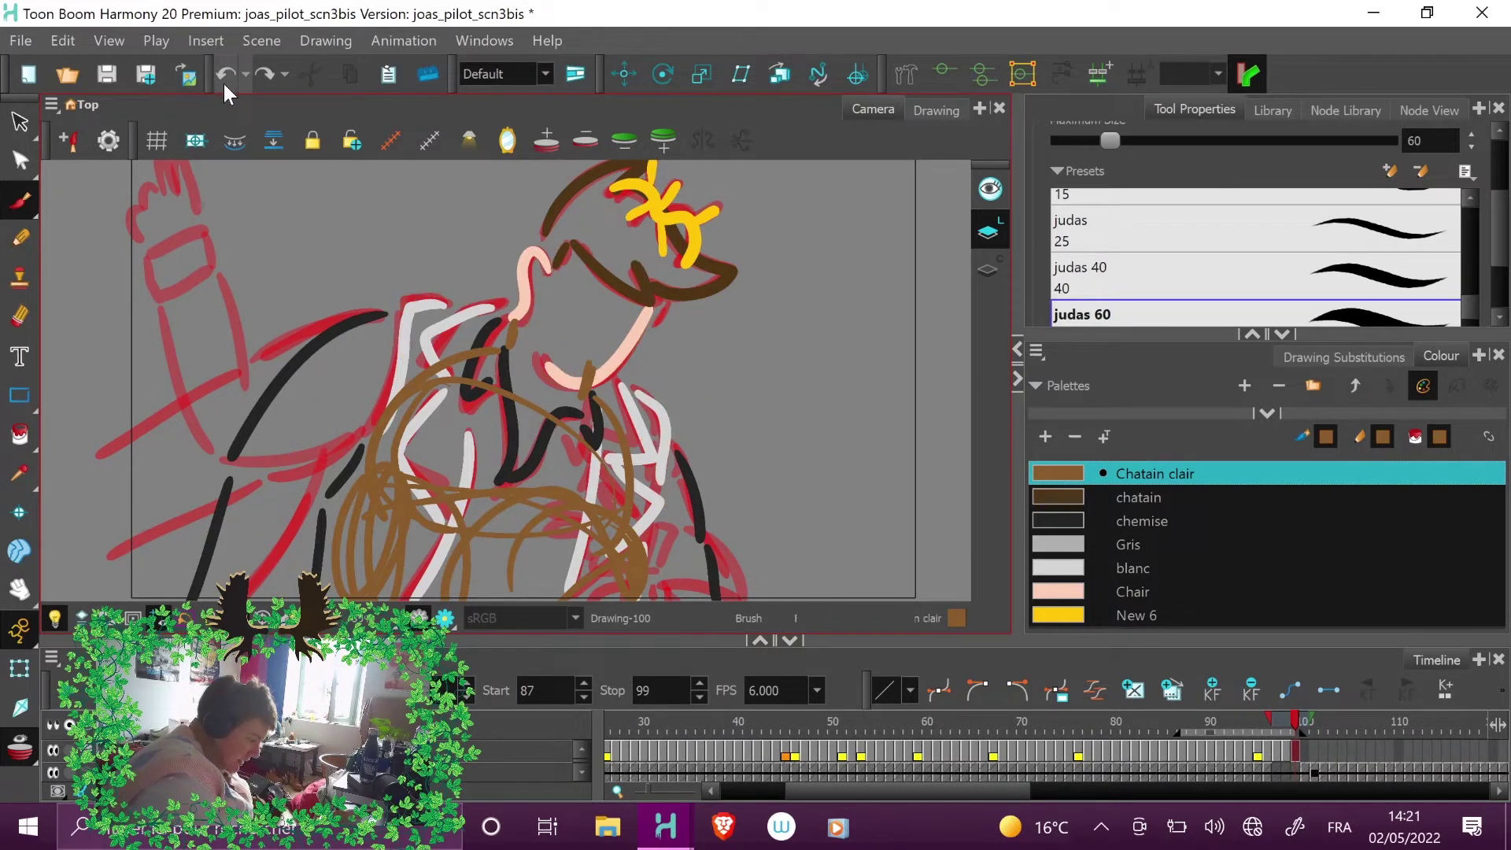
pyautogui.click(225, 76)
pyautogui.click(224, 75)
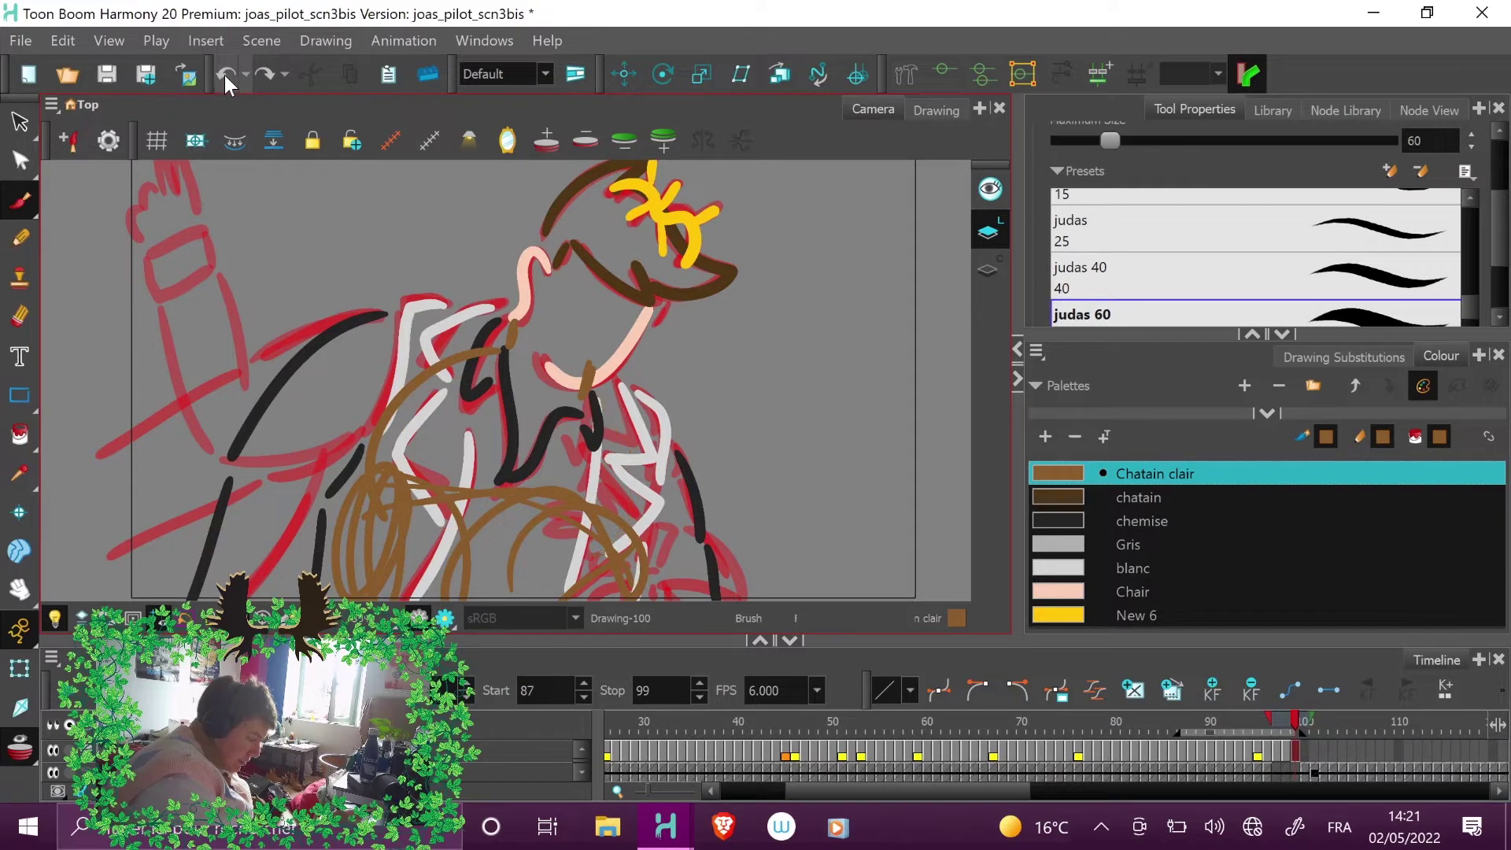
pyautogui.click(224, 74)
pyautogui.click(224, 72)
pyautogui.click(224, 73)
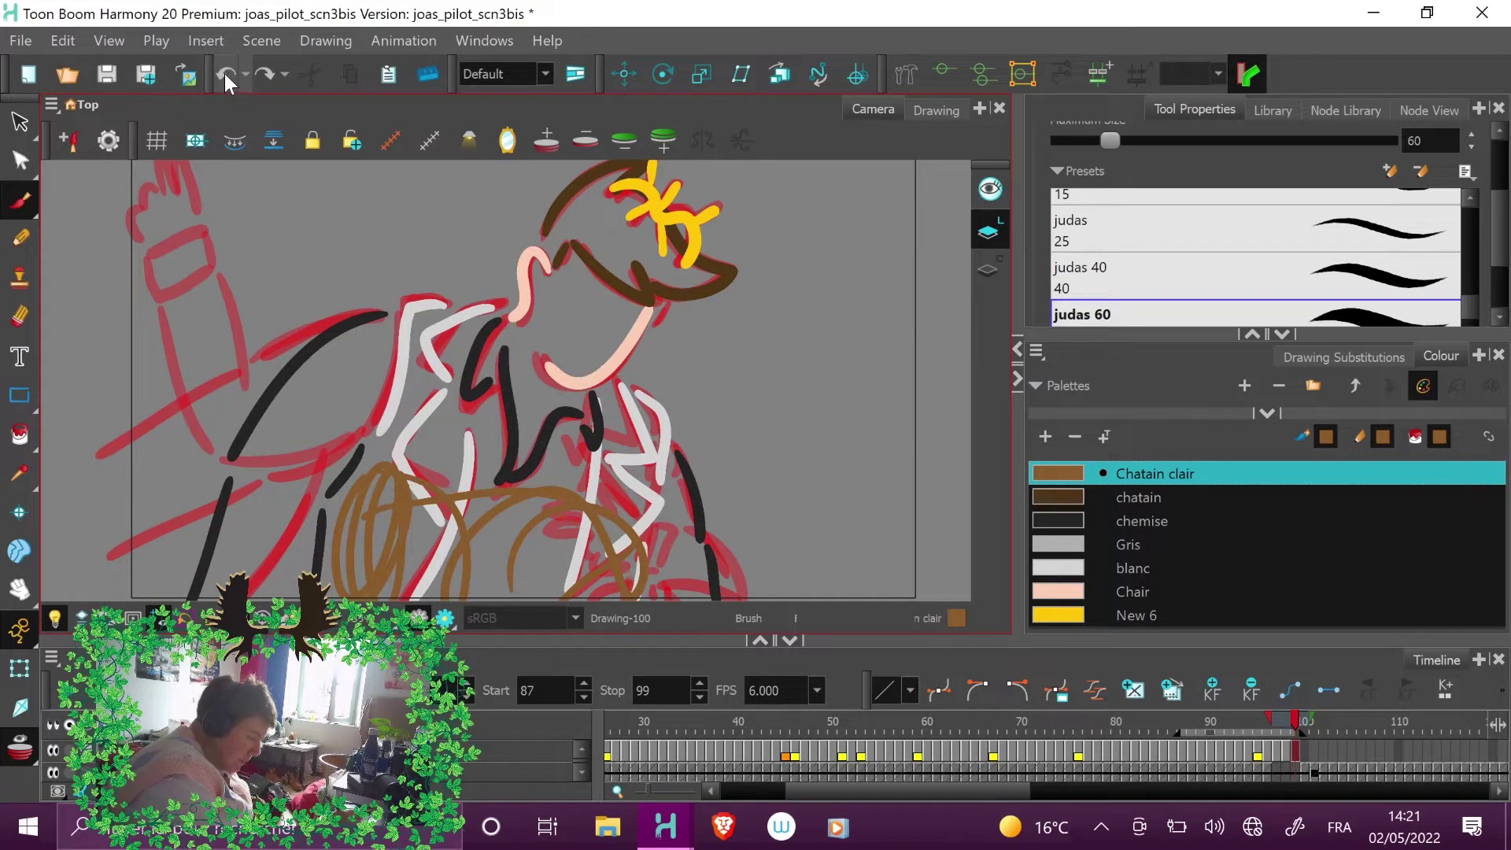
pyautogui.click(225, 74)
pyautogui.click(224, 75)
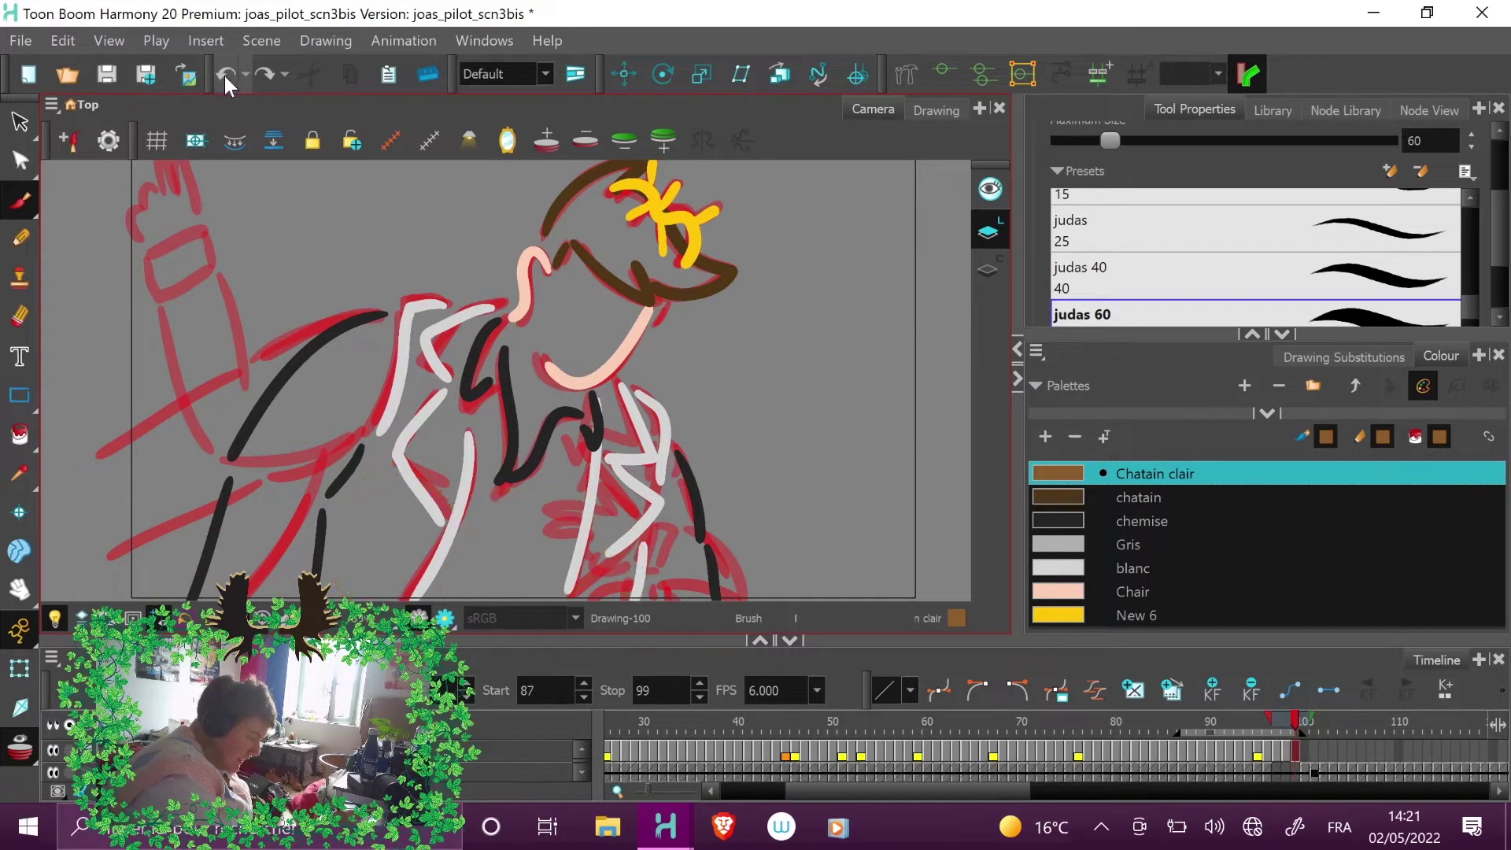
# - Select the whole coloured figure on Drawing-98 and rotate it slightly counterclockwise
pyautogui.click(1275, 720)
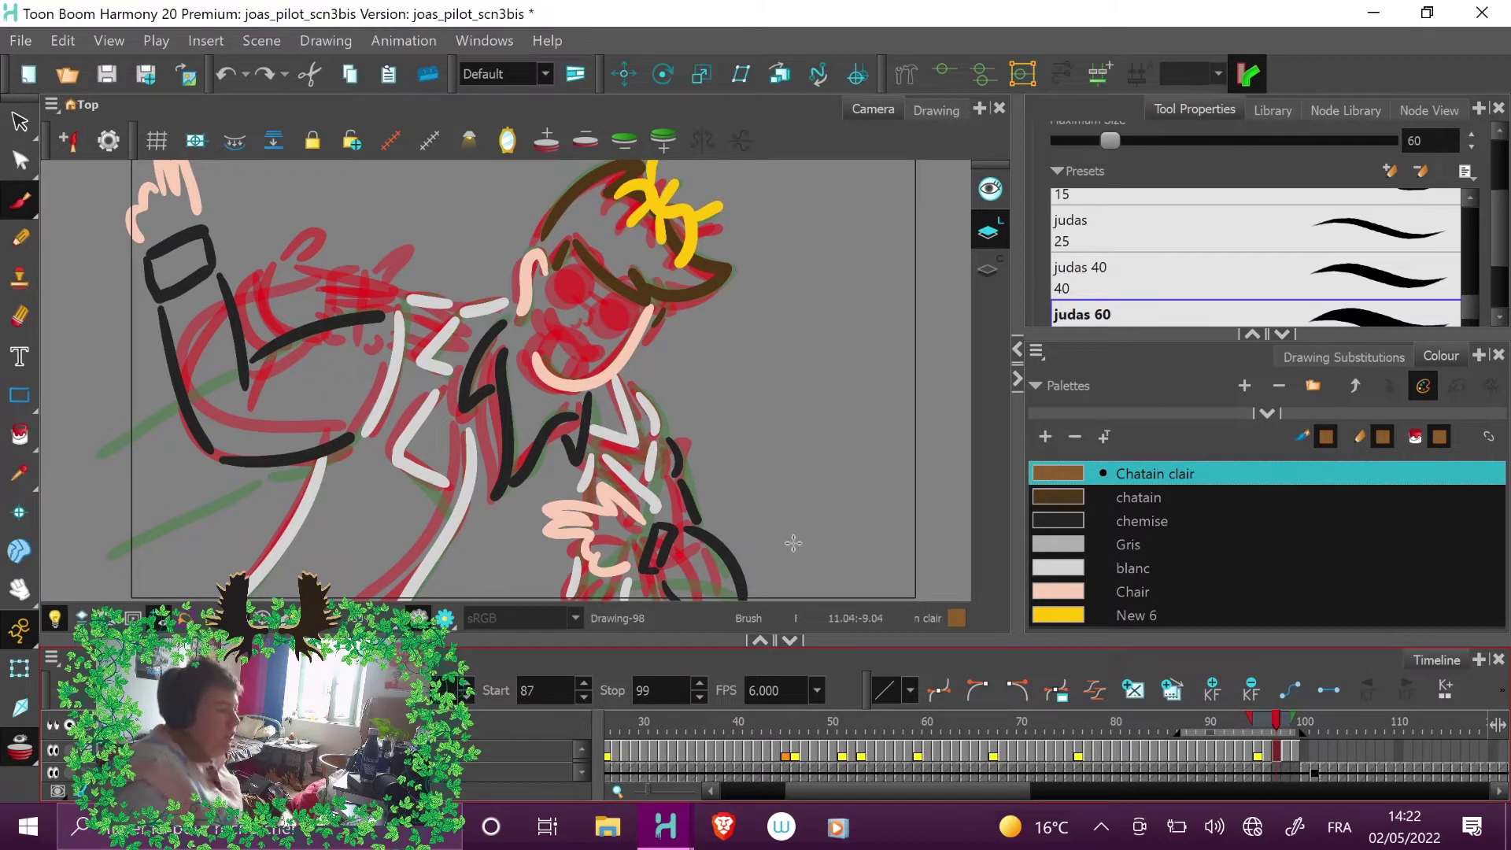
pyautogui.hotkey('alt', 's')
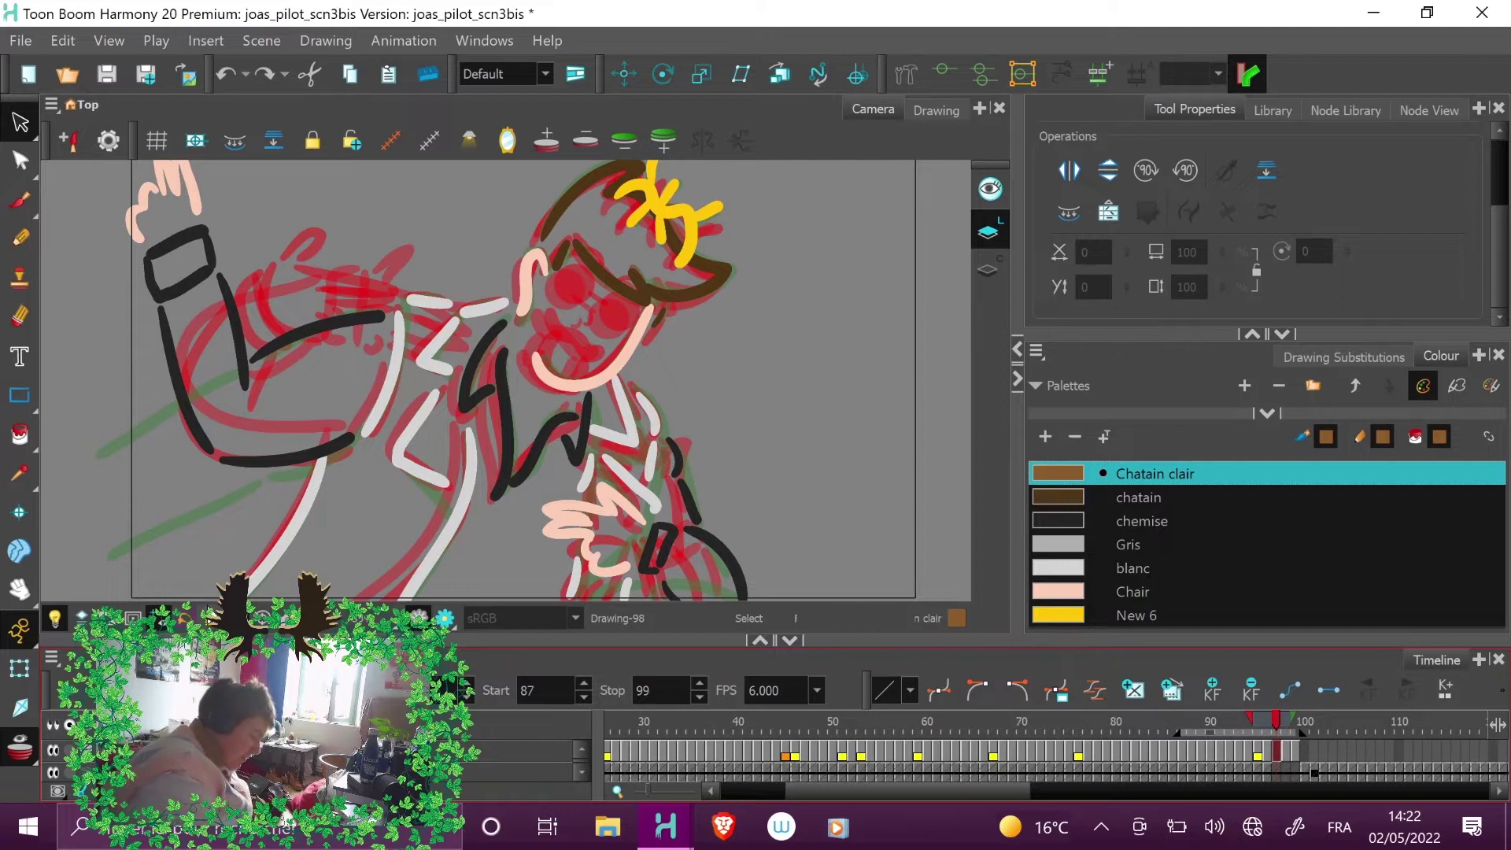
pyautogui.click(392, 622)
pyautogui.click(366, 577)
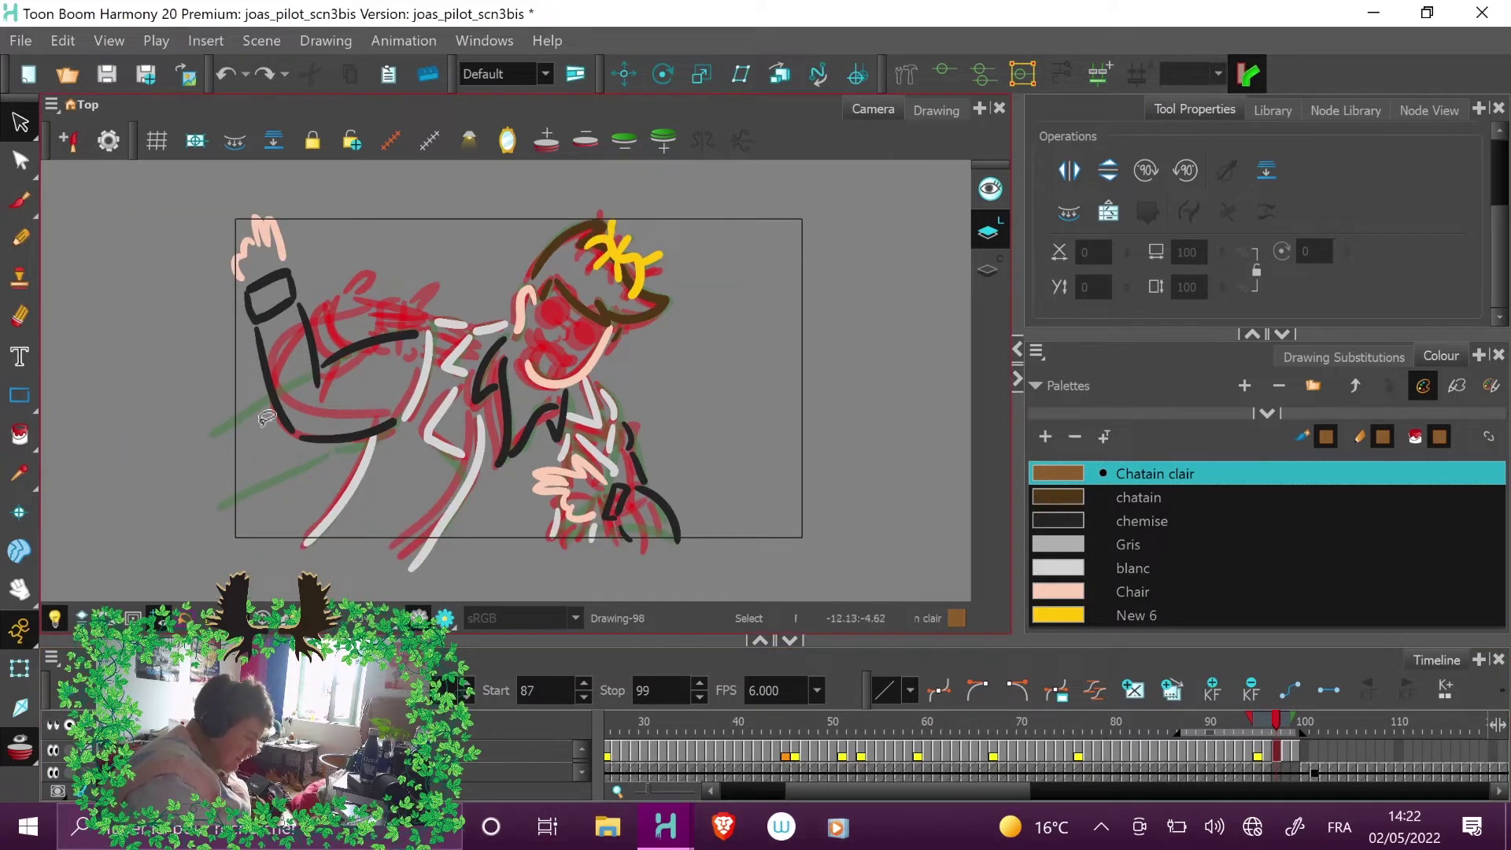
pyautogui.moveTo(179, 183); pyautogui.dragTo(810, 590)
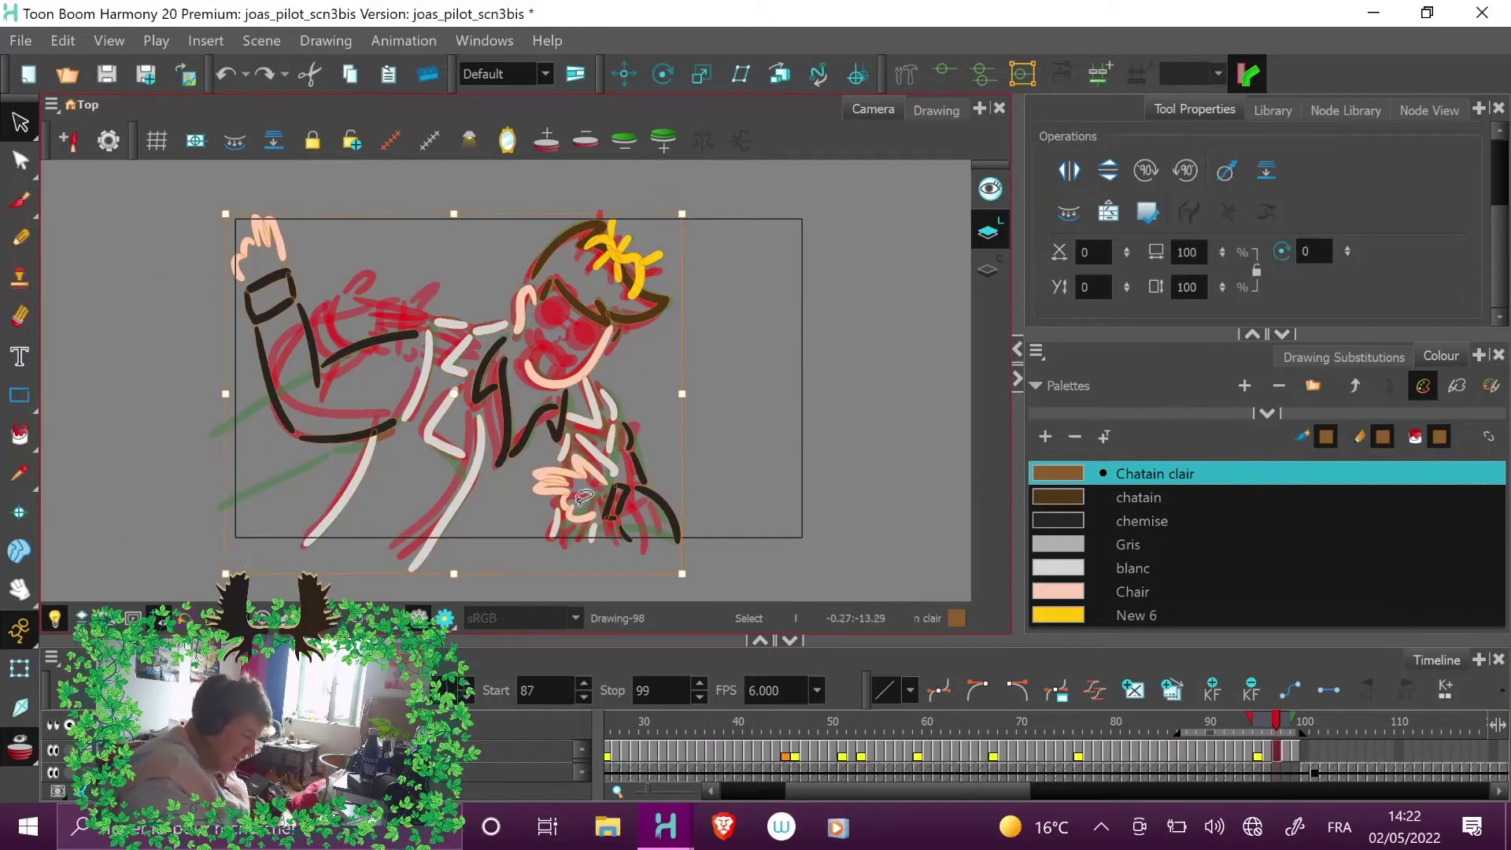
pyautogui.moveTo(697, 213)
pyautogui.mouseDown()
pyautogui.moveTo(684, 192)
pyautogui.moveTo(691, 202)
pyautogui.mouseUp()
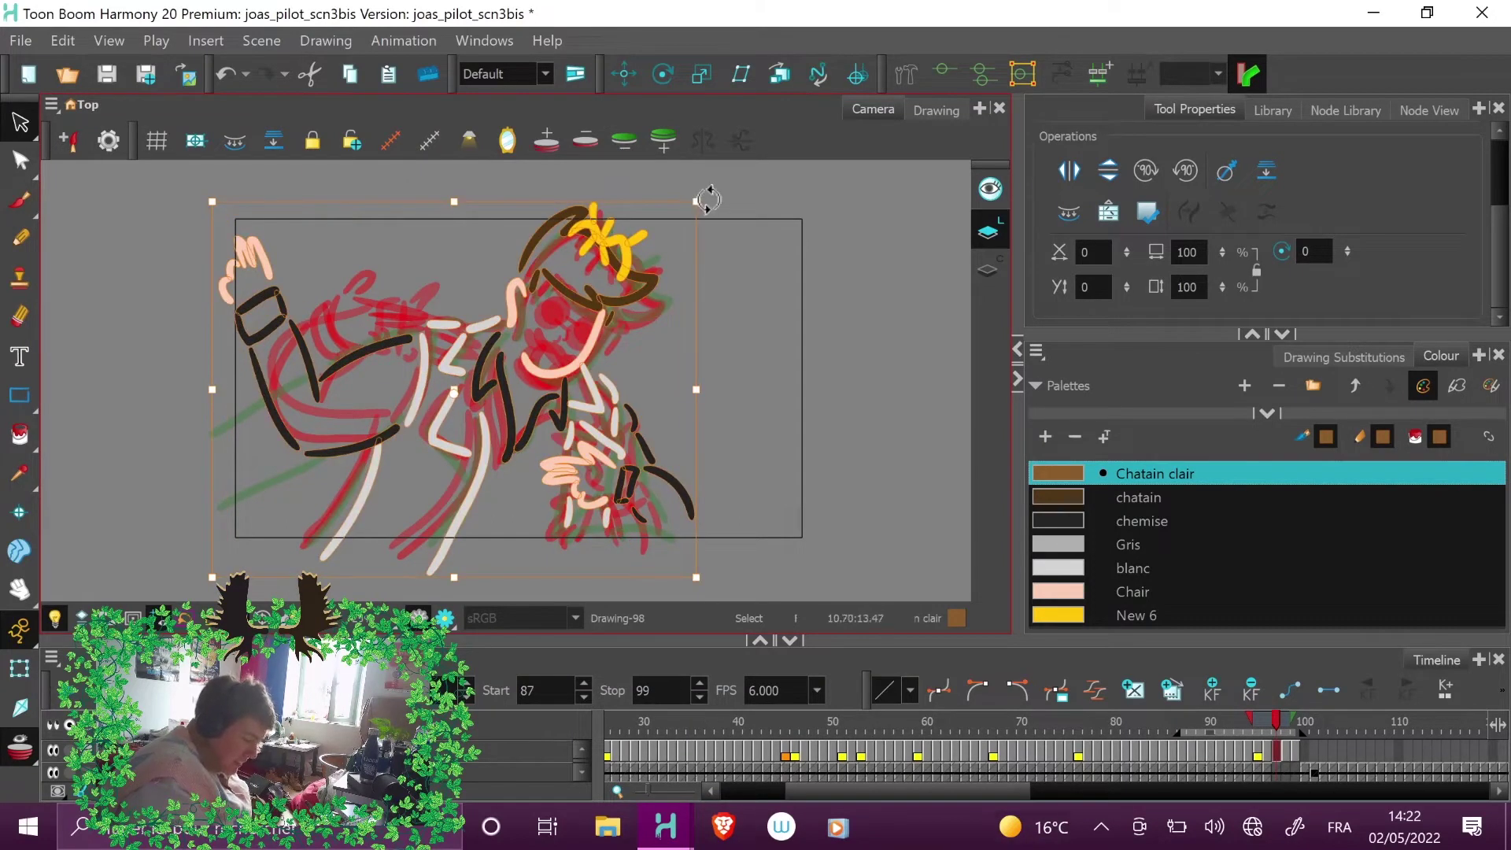
pyautogui.moveTo(708, 192); pyautogui.dragTo(715, 193)
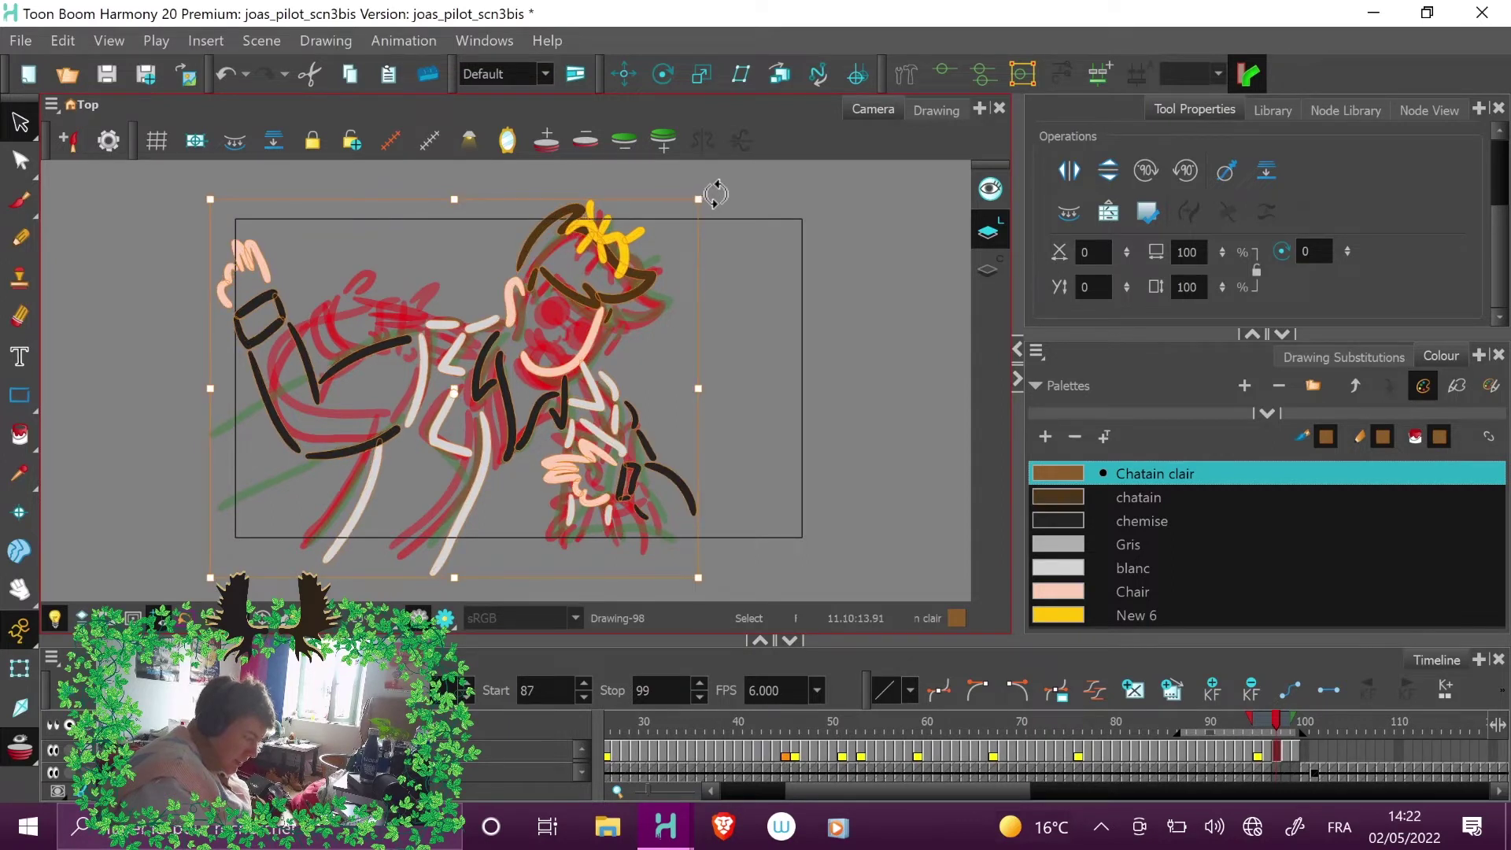
pyautogui.click(751, 292)
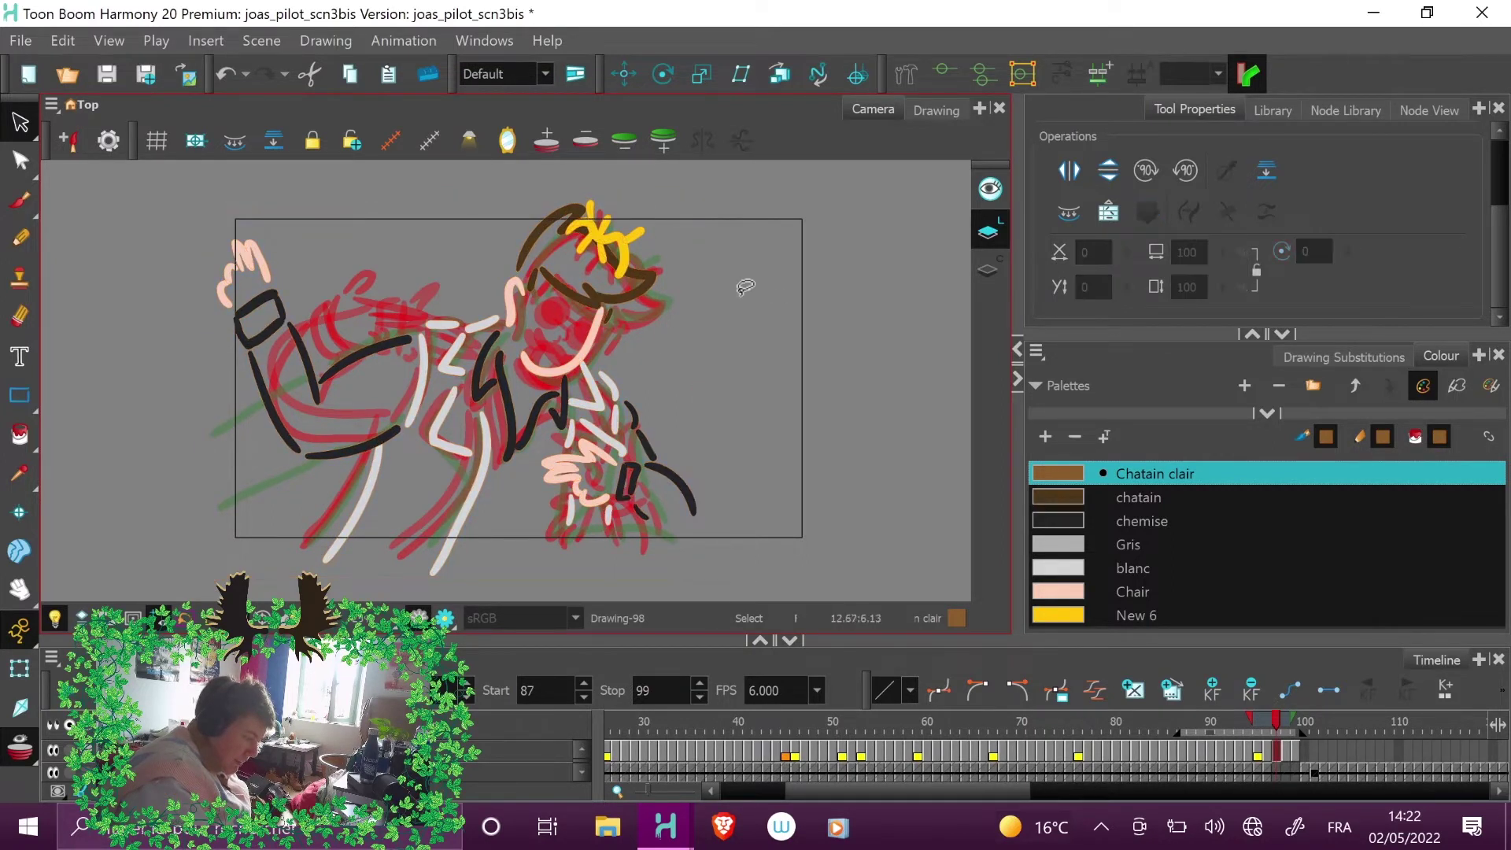
# - Try to reposition and stretch the two dark sleeve strokes below the cuff of the folded arm
pyautogui.click(641, 504)
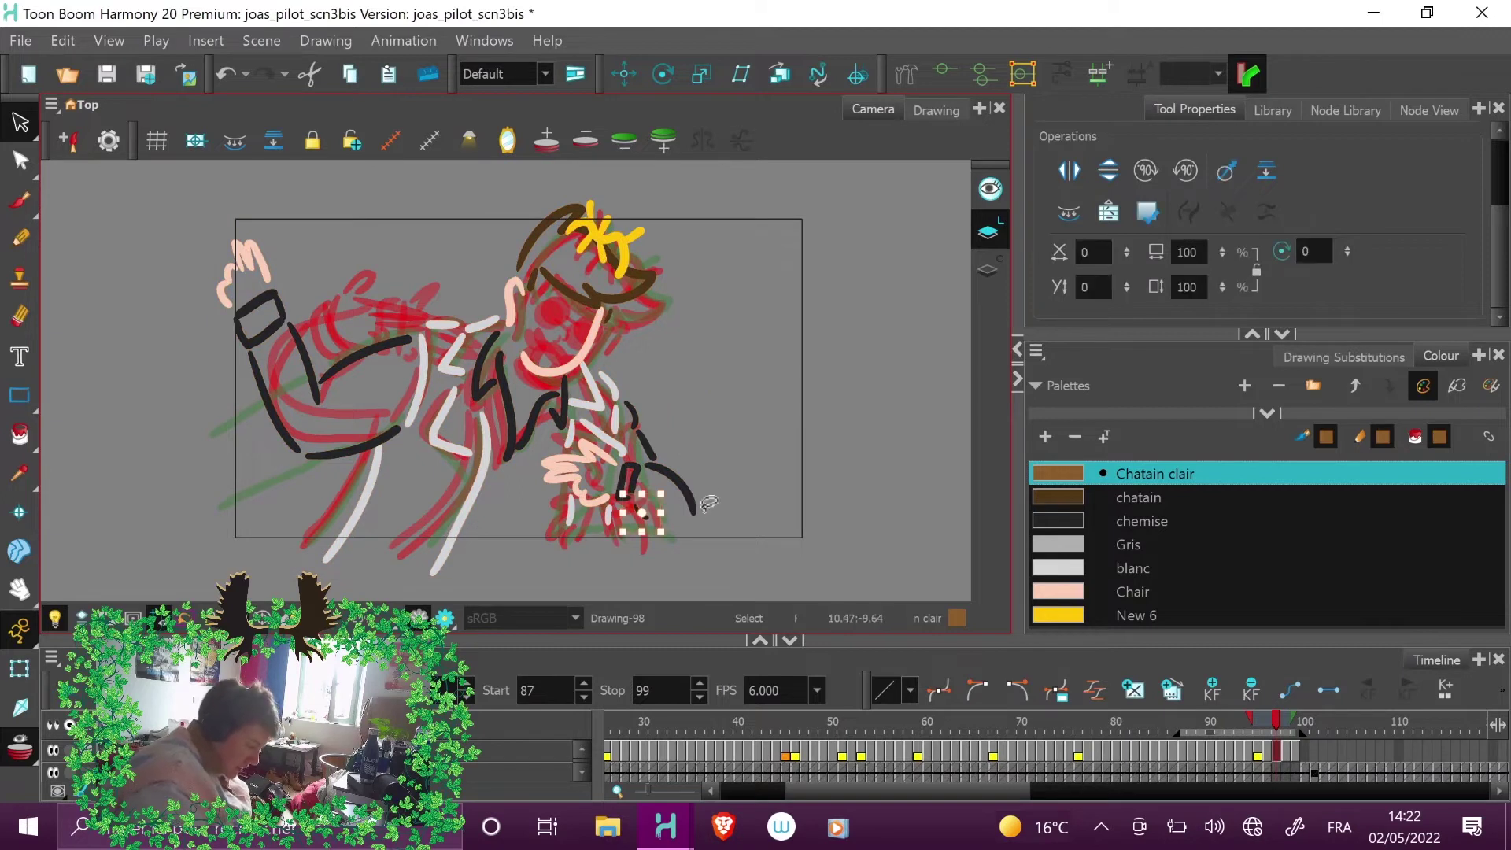
pyautogui.moveTo(658, 534); pyautogui.dragTo(669, 545)
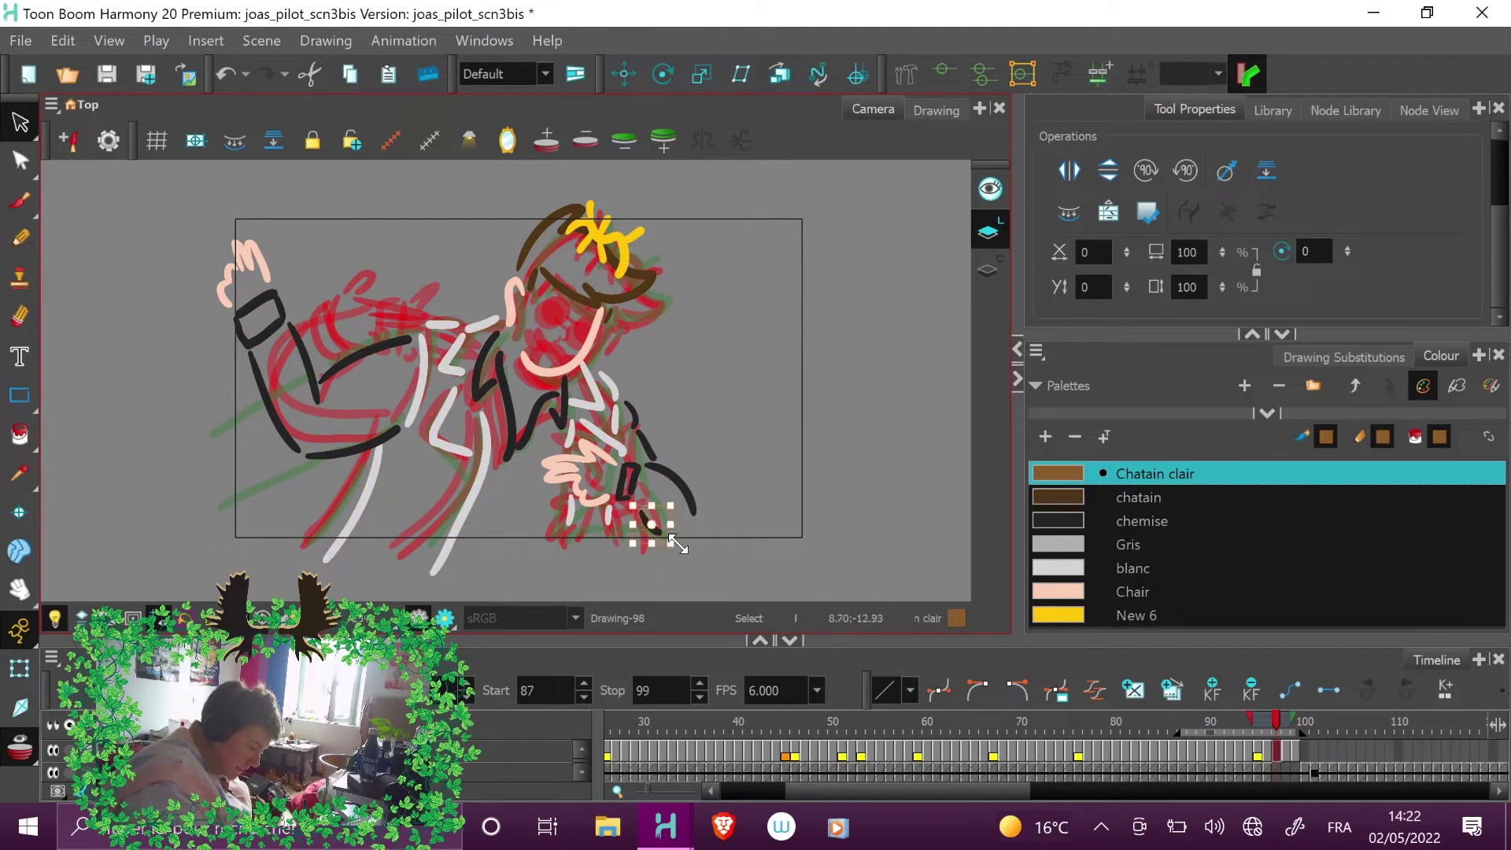
pyautogui.click(698, 521)
pyautogui.click(733, 470)
pyautogui.moveTo(712, 543); pyautogui.dragTo(645, 489)
pyautogui.click(653, 521)
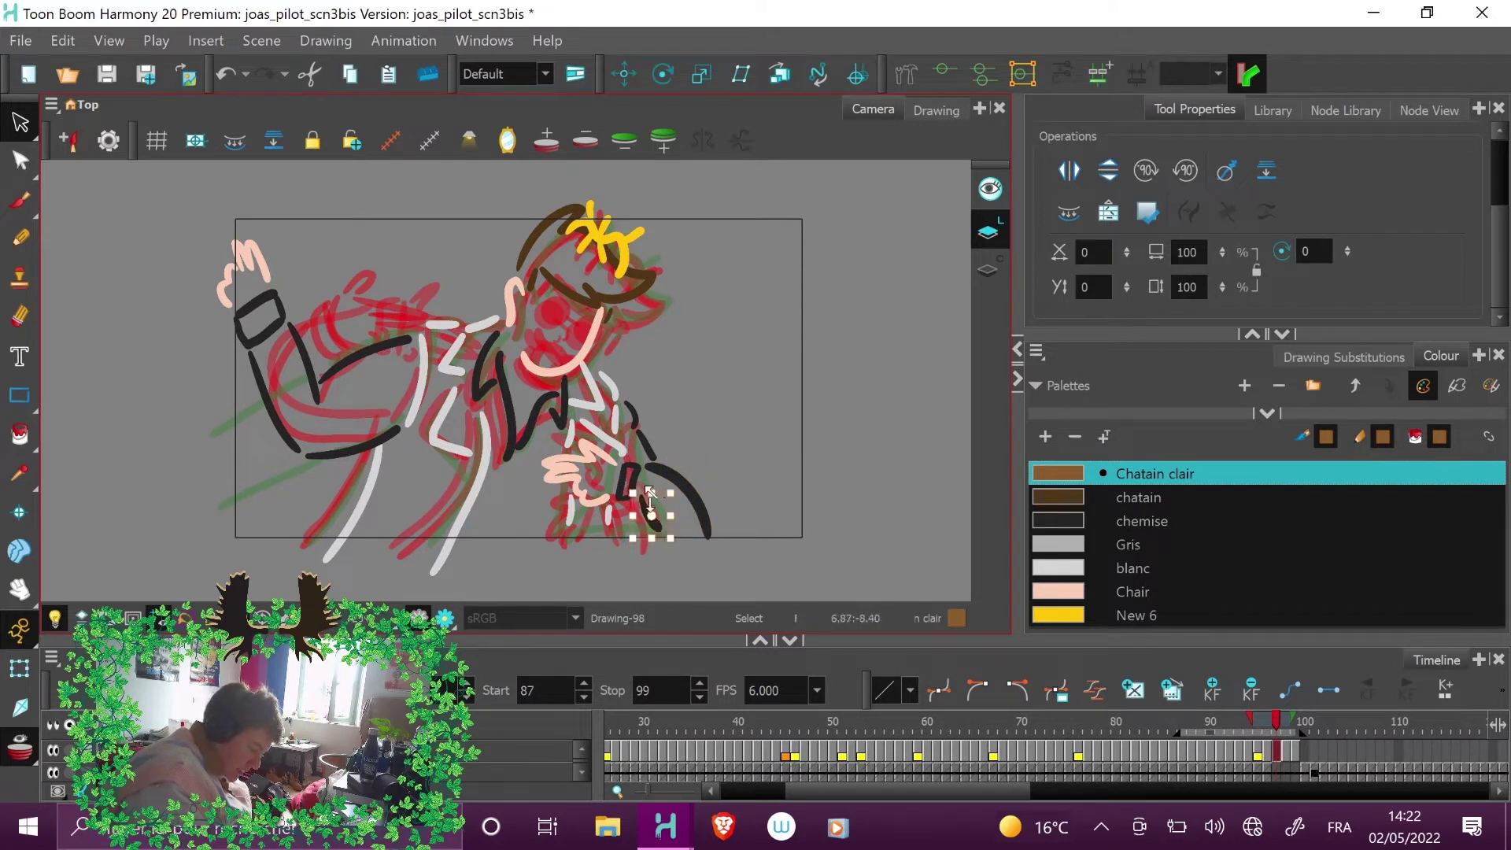
# - Cut the two dark sleeve strokes below the folded arm's cuff and repaint them with the chemise colour
pyautogui.click(751, 520)
pyautogui.moveTo(725, 463); pyautogui.dragTo(622, 541)
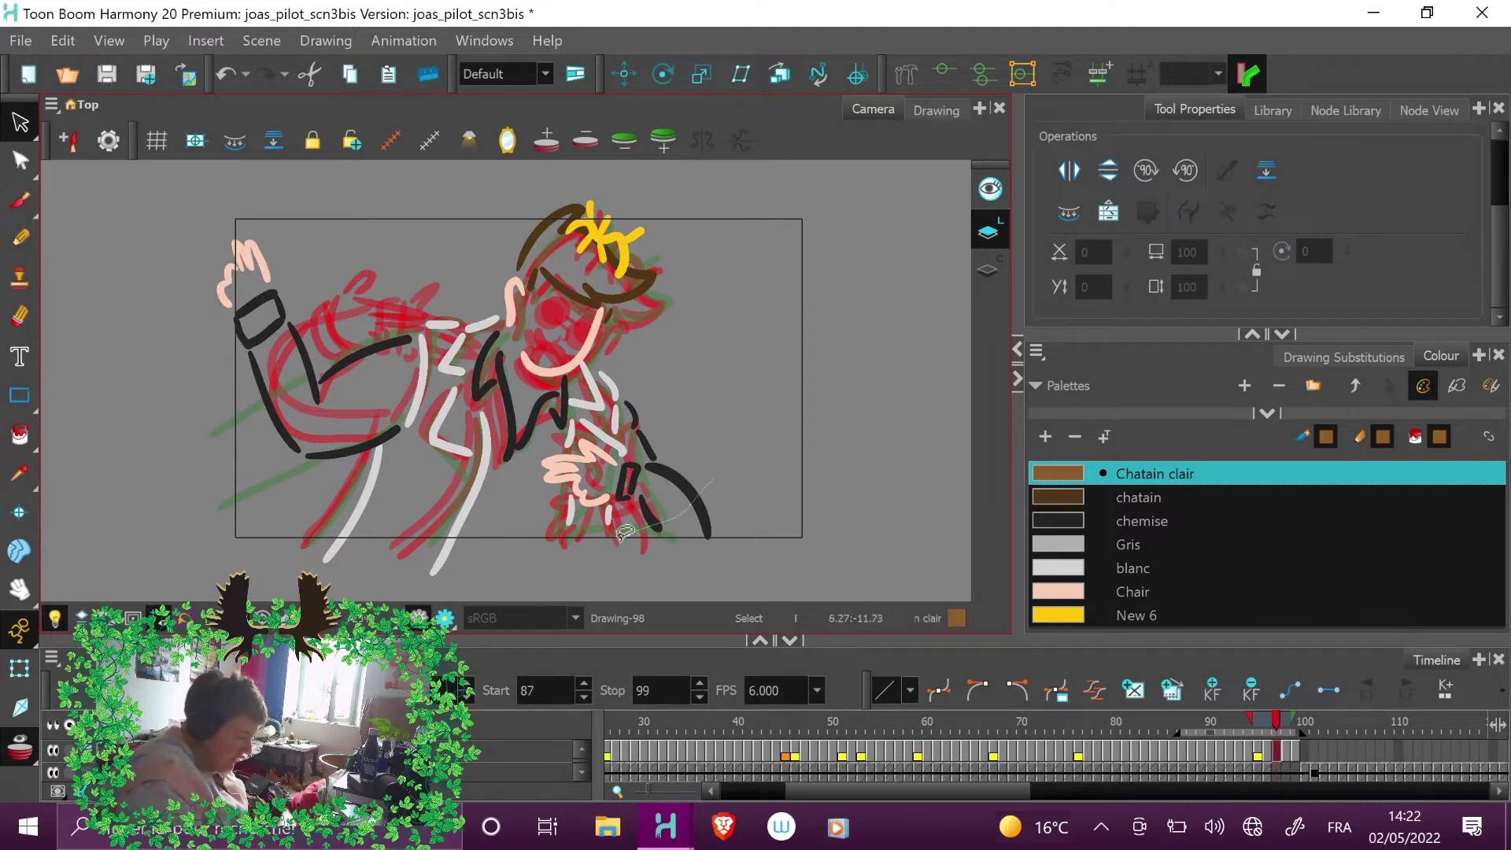
pyautogui.click(304, 78)
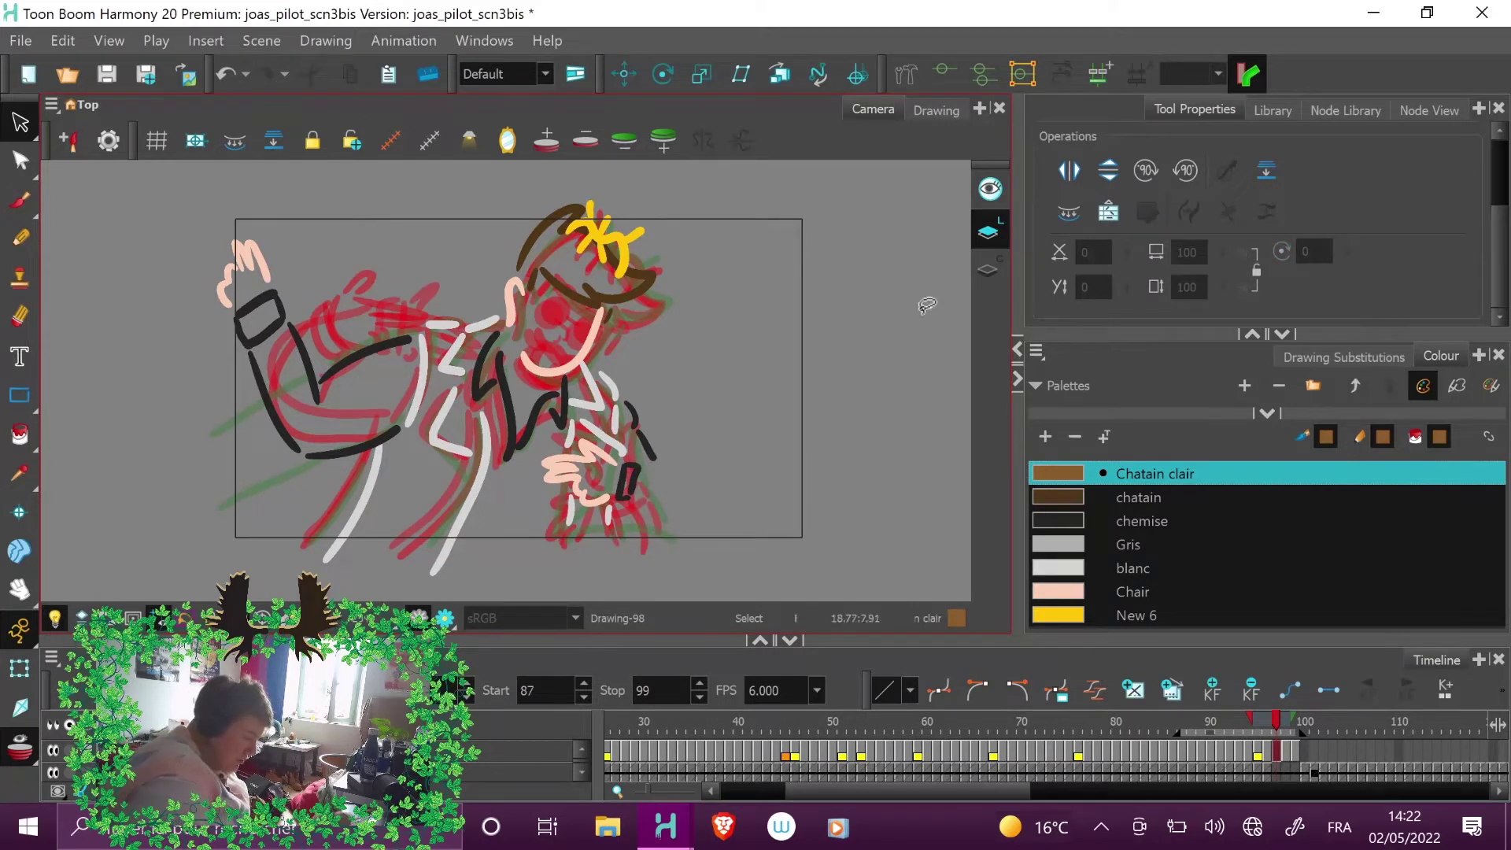
pyautogui.click(1135, 519)
pyautogui.click(20, 201)
pyautogui.moveTo(643, 469); pyautogui.dragTo(703, 538)
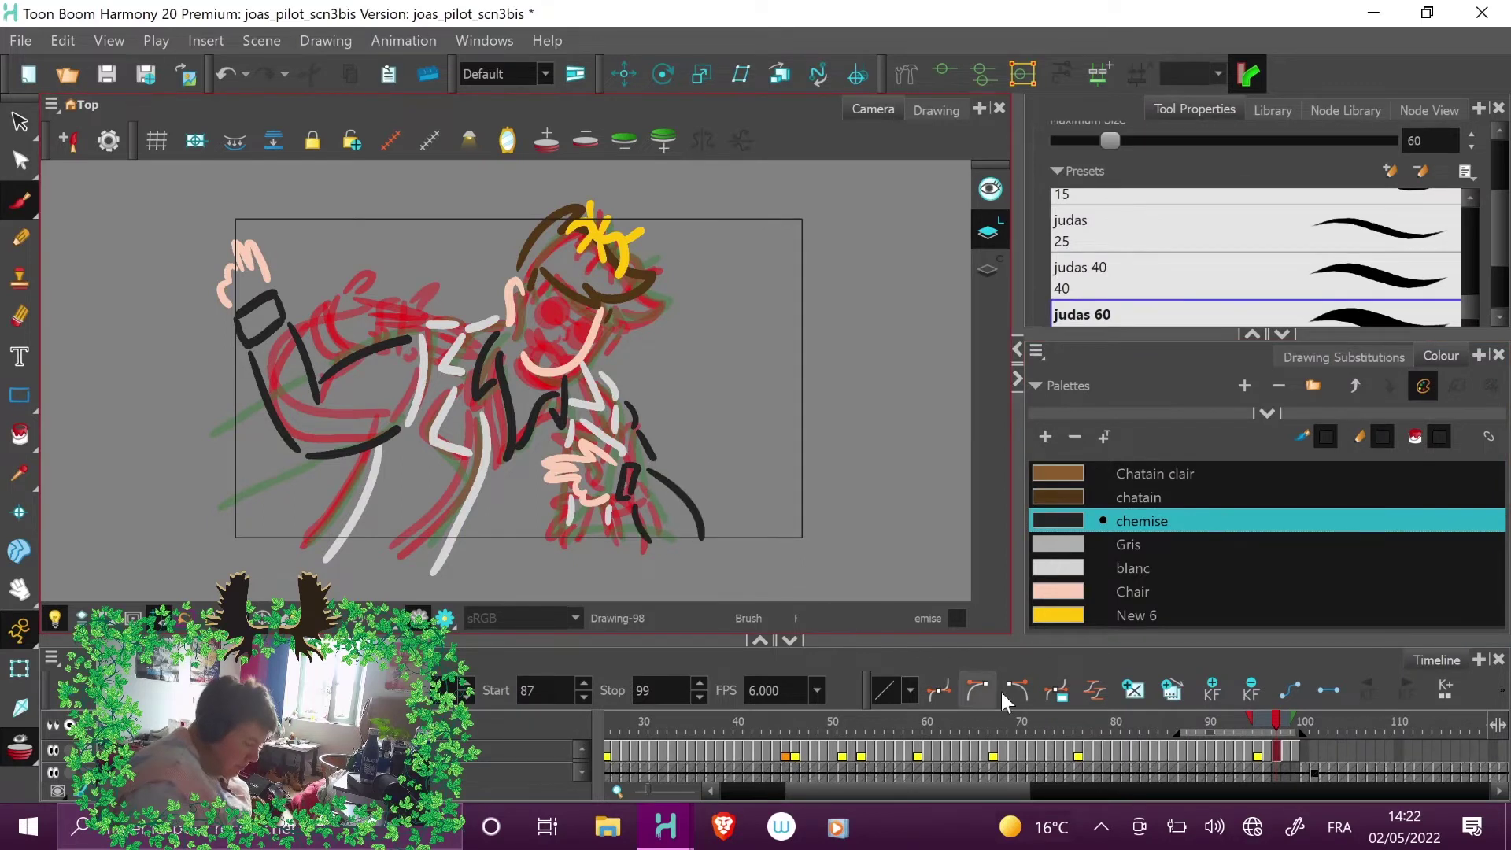
# - Compare Drawing-99 with the following frame, and rotate its whole figure counterclockwise towards the red onion-skin pose
pyautogui.click(1282, 720)
pyautogui.hotkey('alt', 's')
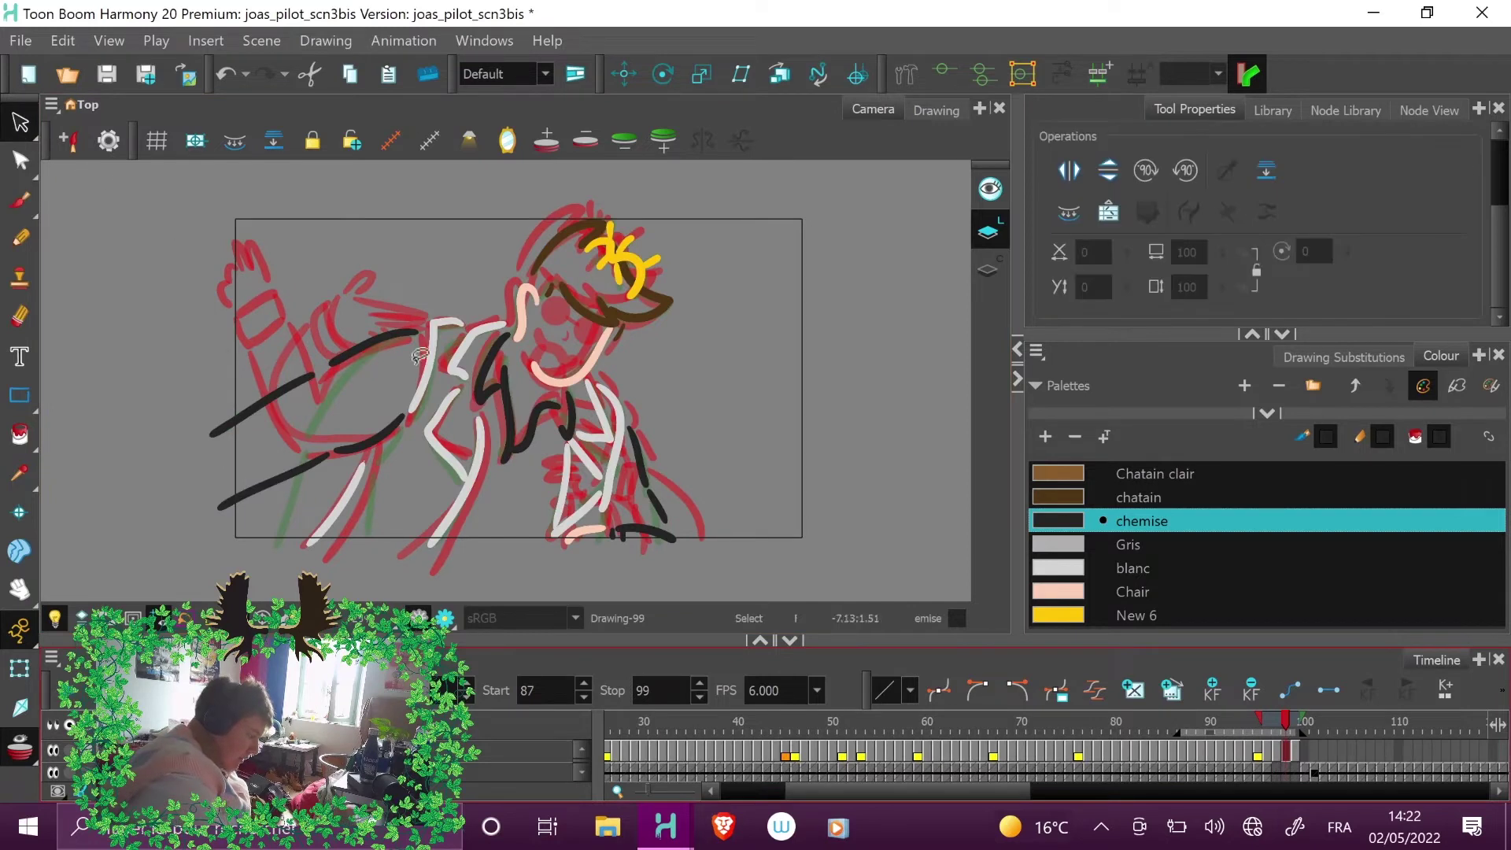
pyautogui.click(1298, 721)
pyautogui.click(1287, 720)
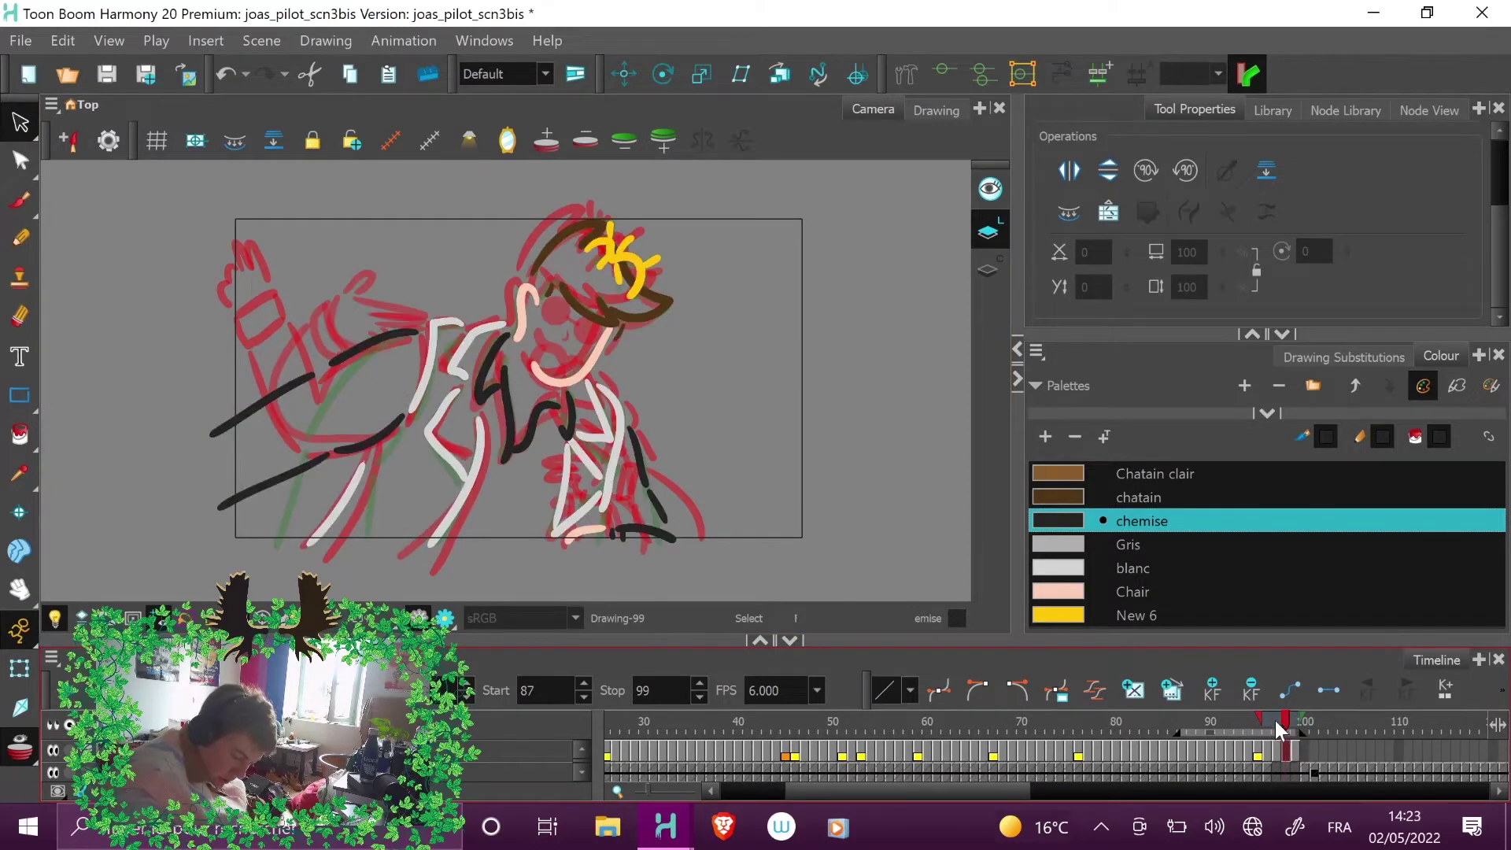
pyautogui.click(1298, 721)
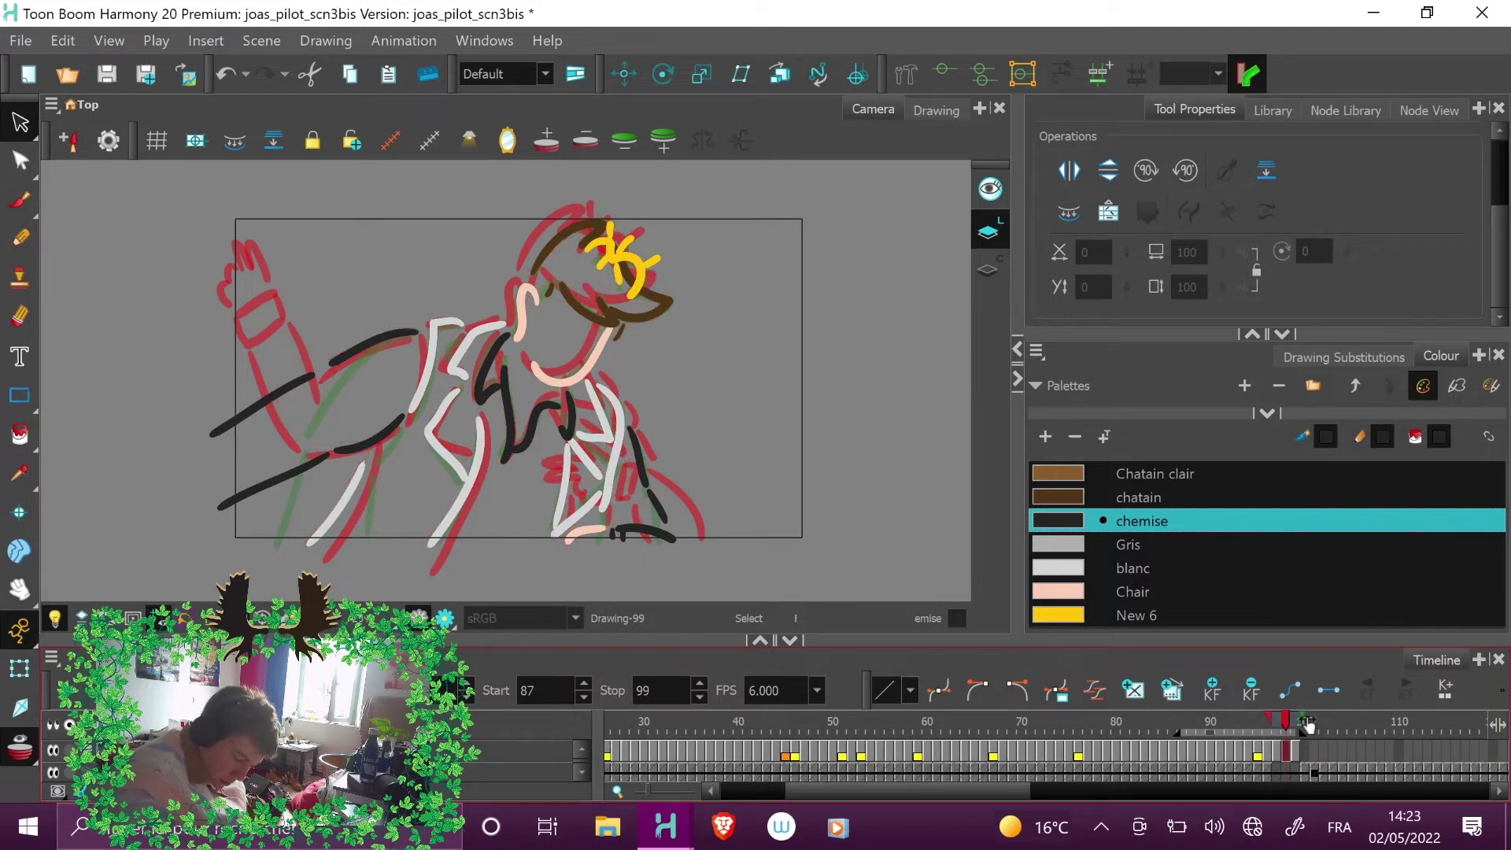
pyautogui.click(1287, 720)
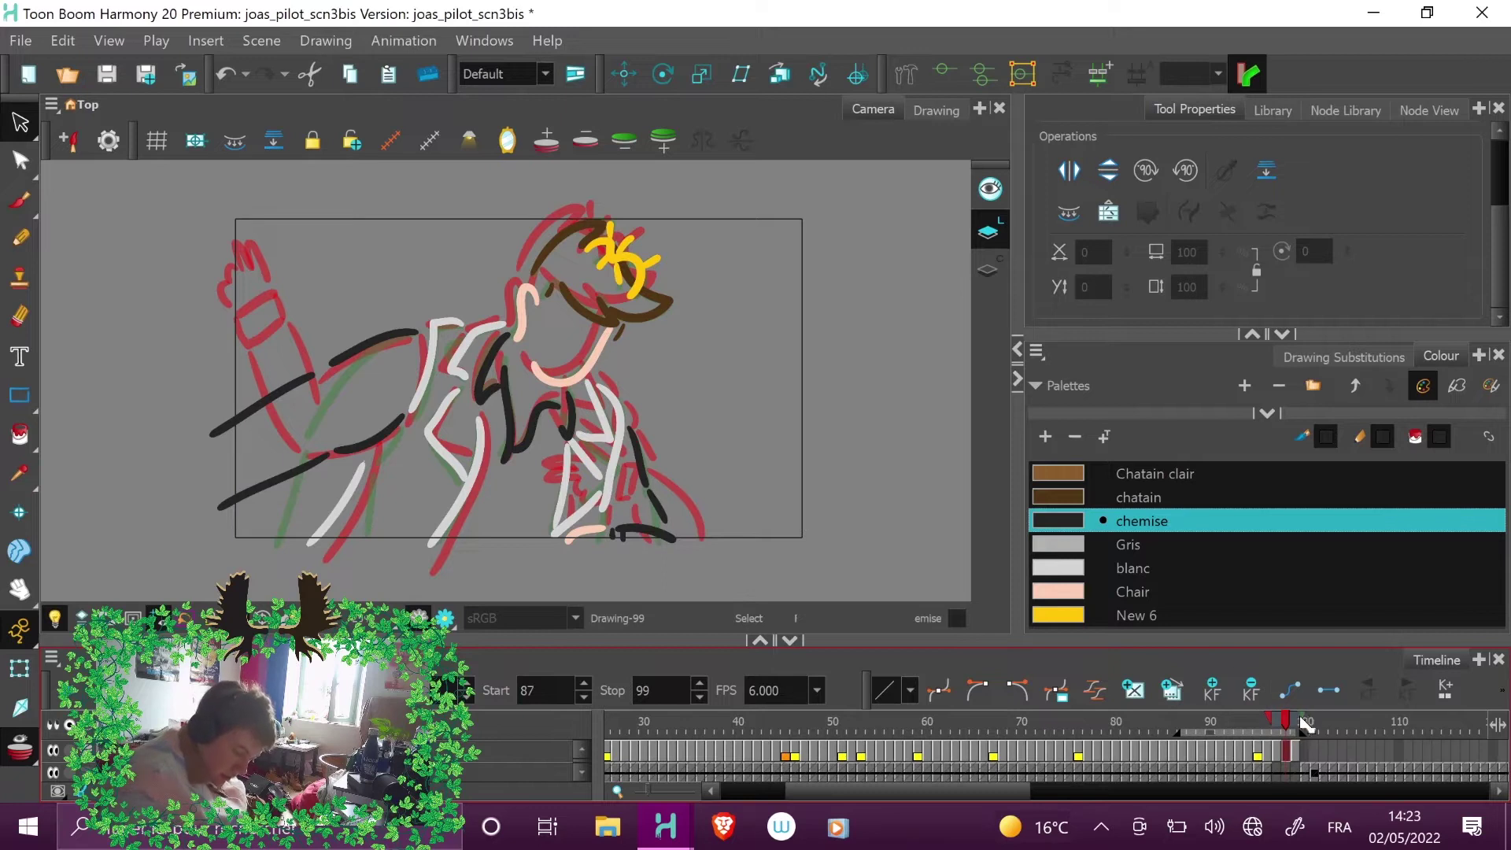
pyautogui.moveTo(715, 579)
pyautogui.mouseDown()
pyautogui.moveTo(547, 206)
pyautogui.moveTo(229, 574)
pyautogui.moveTo(712, 576)
pyautogui.mouseUp()
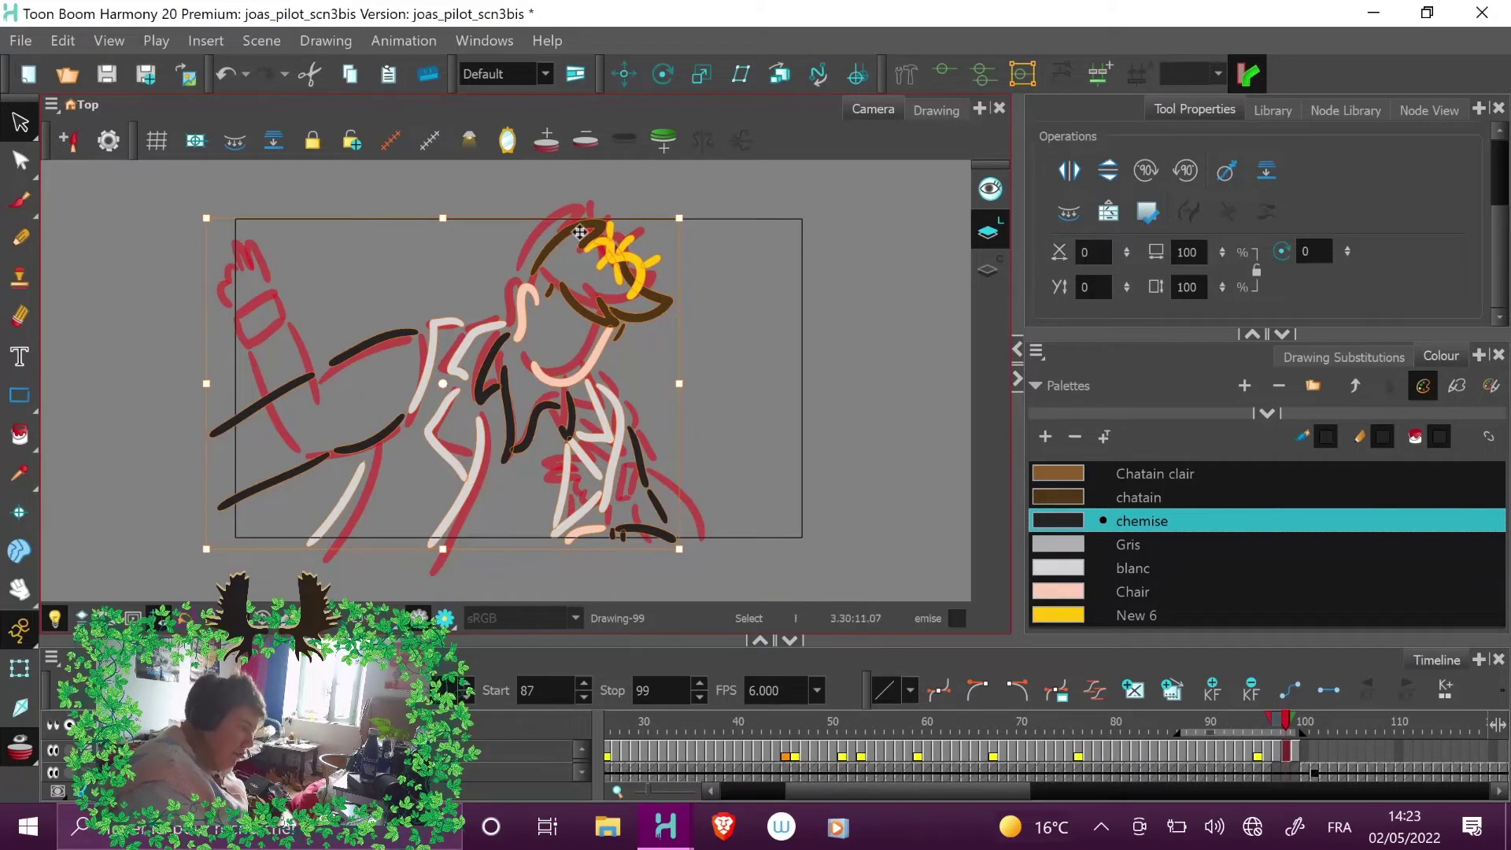
pyautogui.click(686, 201)
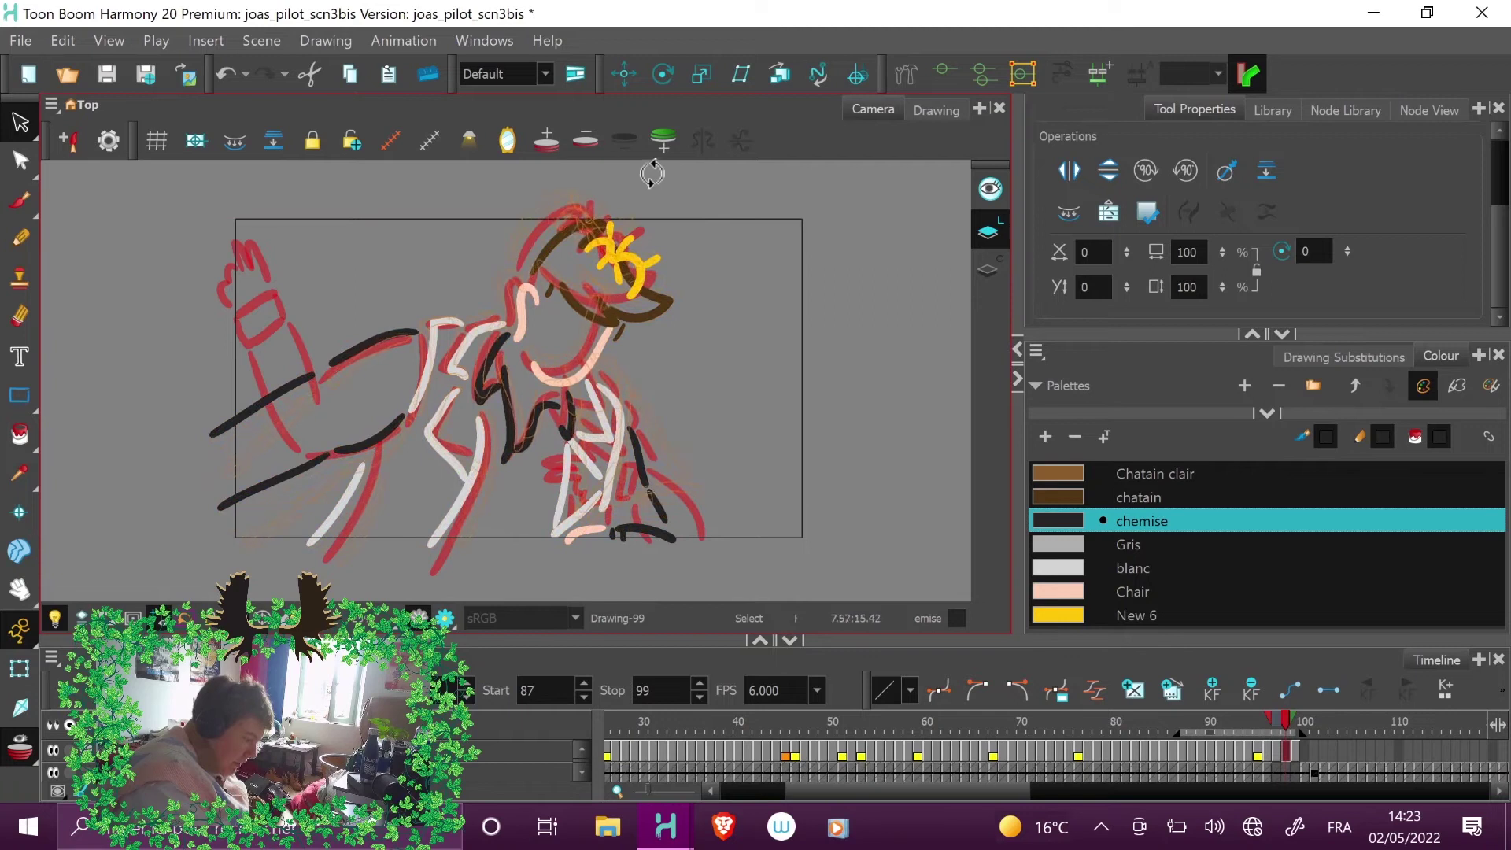
pyautogui.hotkey('ctrl', 'z')
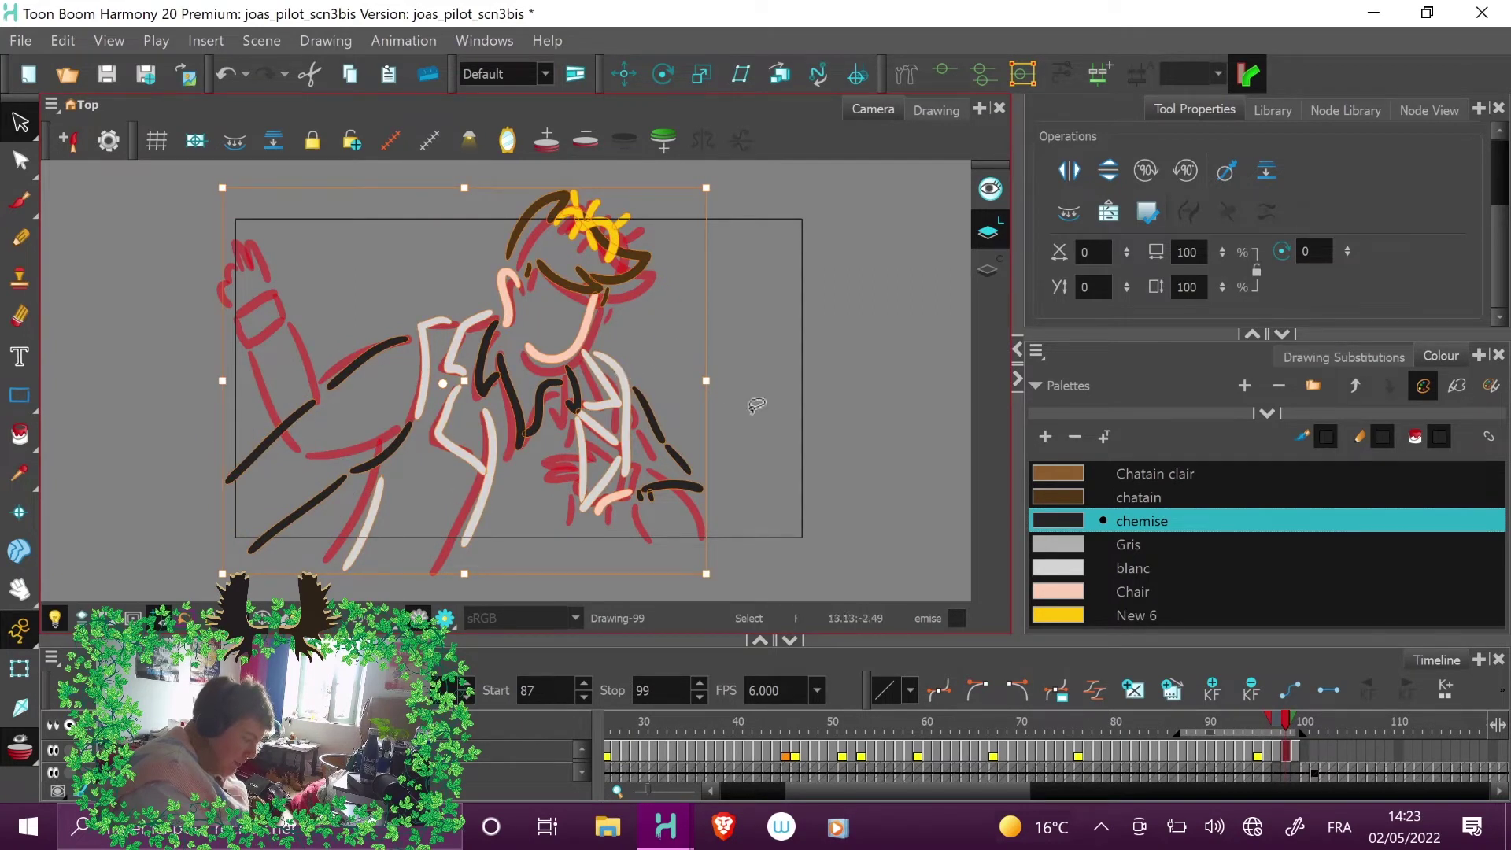
# - Cut the skin and dark strokes at the folded arm's cuff on Drawing-99 and repaint the lower sleeve with two chemise strokes
pyautogui.moveTo(653, 468)
pyautogui.mouseDown()
pyautogui.moveTo(625, 481)
pyautogui.moveTo(685, 493)
pyautogui.mouseUp()
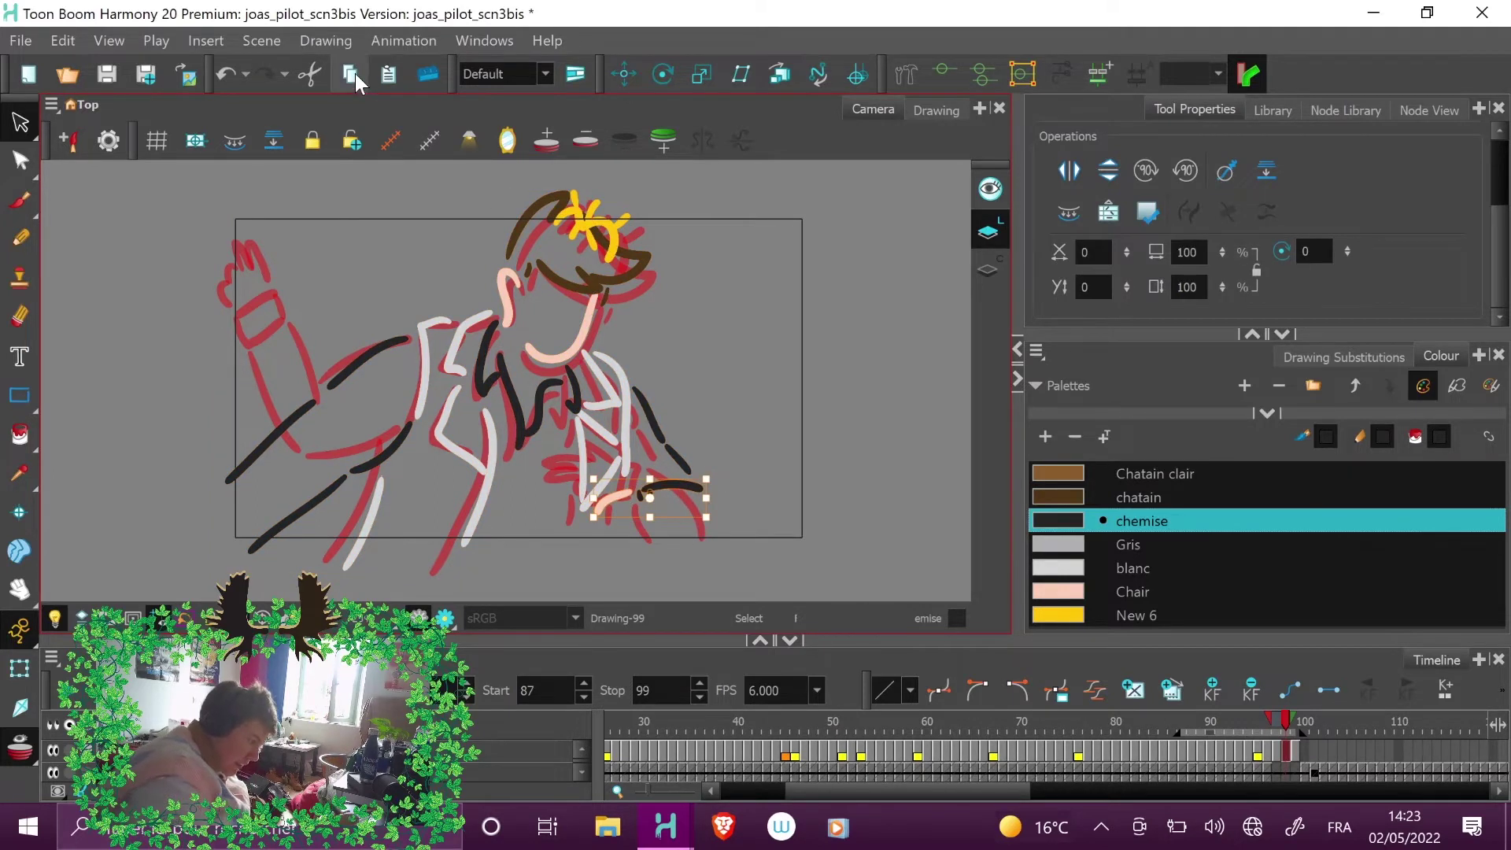
pyautogui.click(309, 75)
pyautogui.hotkey('alt', 'b')
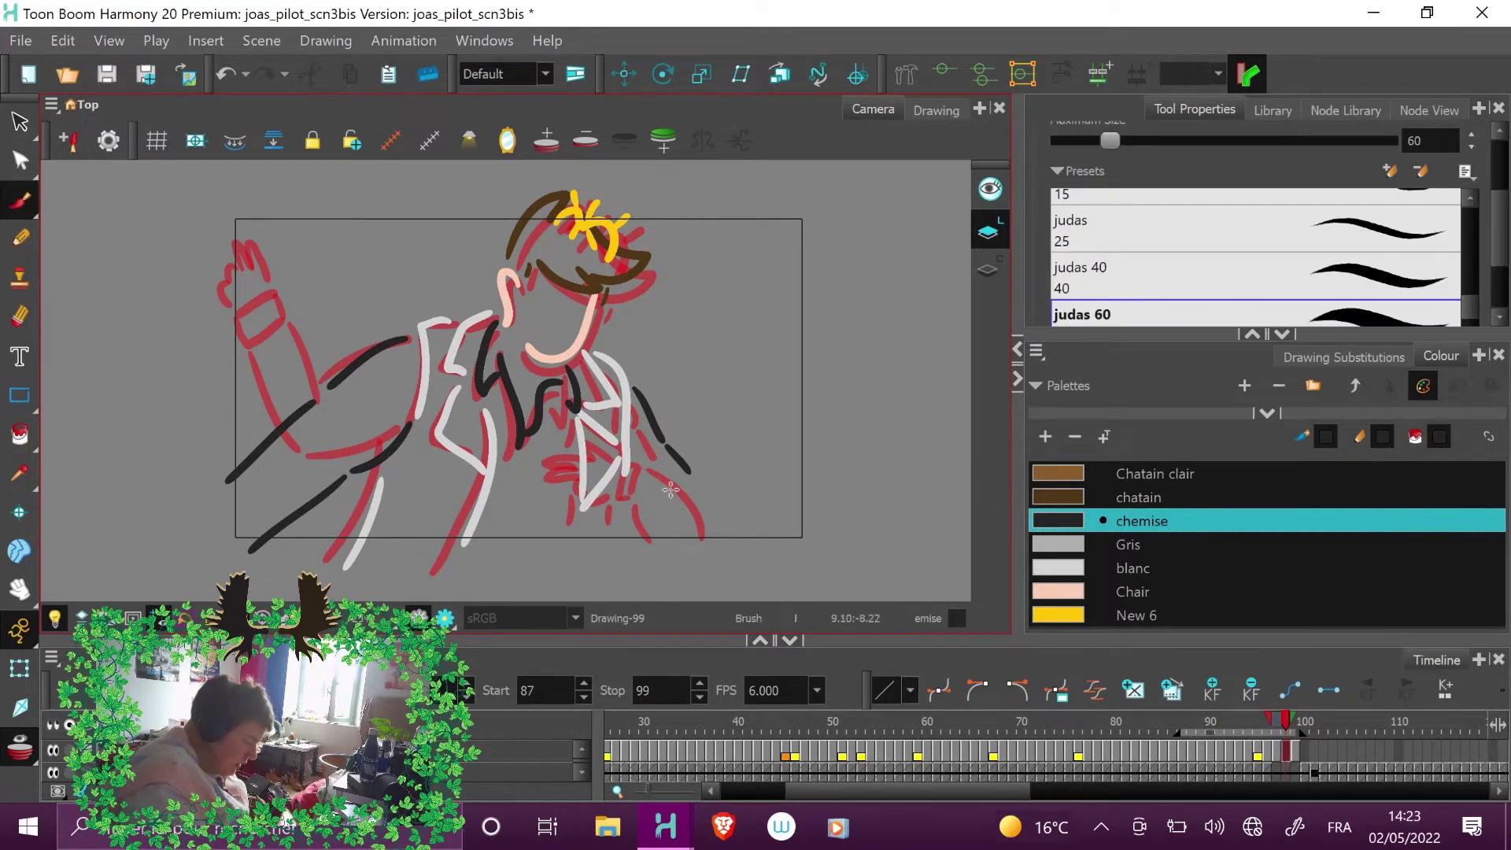
pyautogui.moveTo(667, 488); pyautogui.dragTo(600, 542)
pyautogui.moveTo(694, 495); pyautogui.dragTo(677, 546)
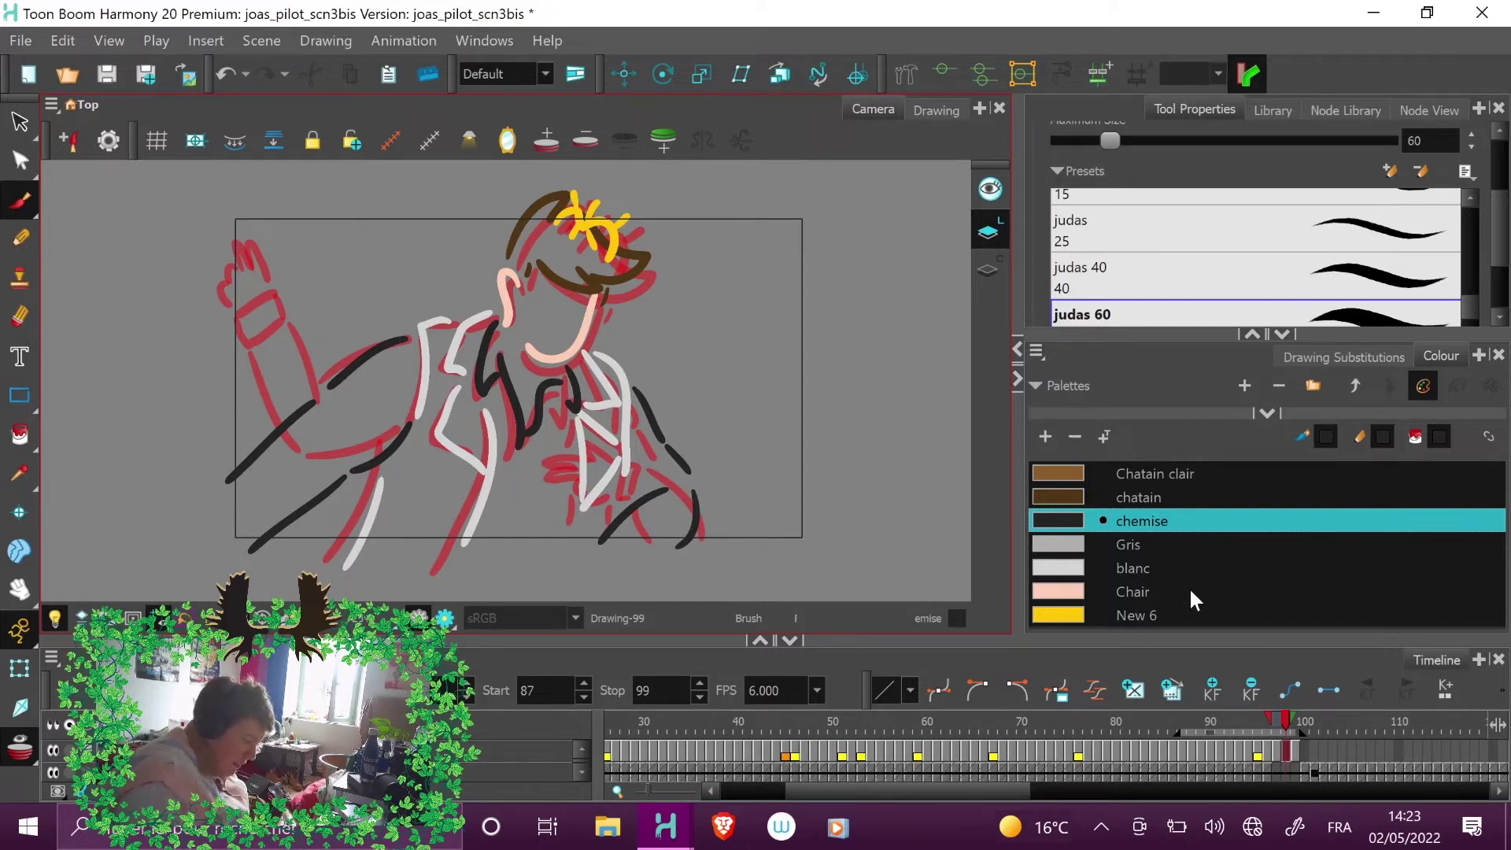
# - Paint two short strokes in the blanc colour to complete the jacket front beside the folded arm on Drawing-99
pyautogui.click(1133, 565)
pyautogui.moveTo(582, 513); pyautogui.dragTo(586, 546)
pyautogui.moveTo(626, 486); pyautogui.dragTo(629, 512)
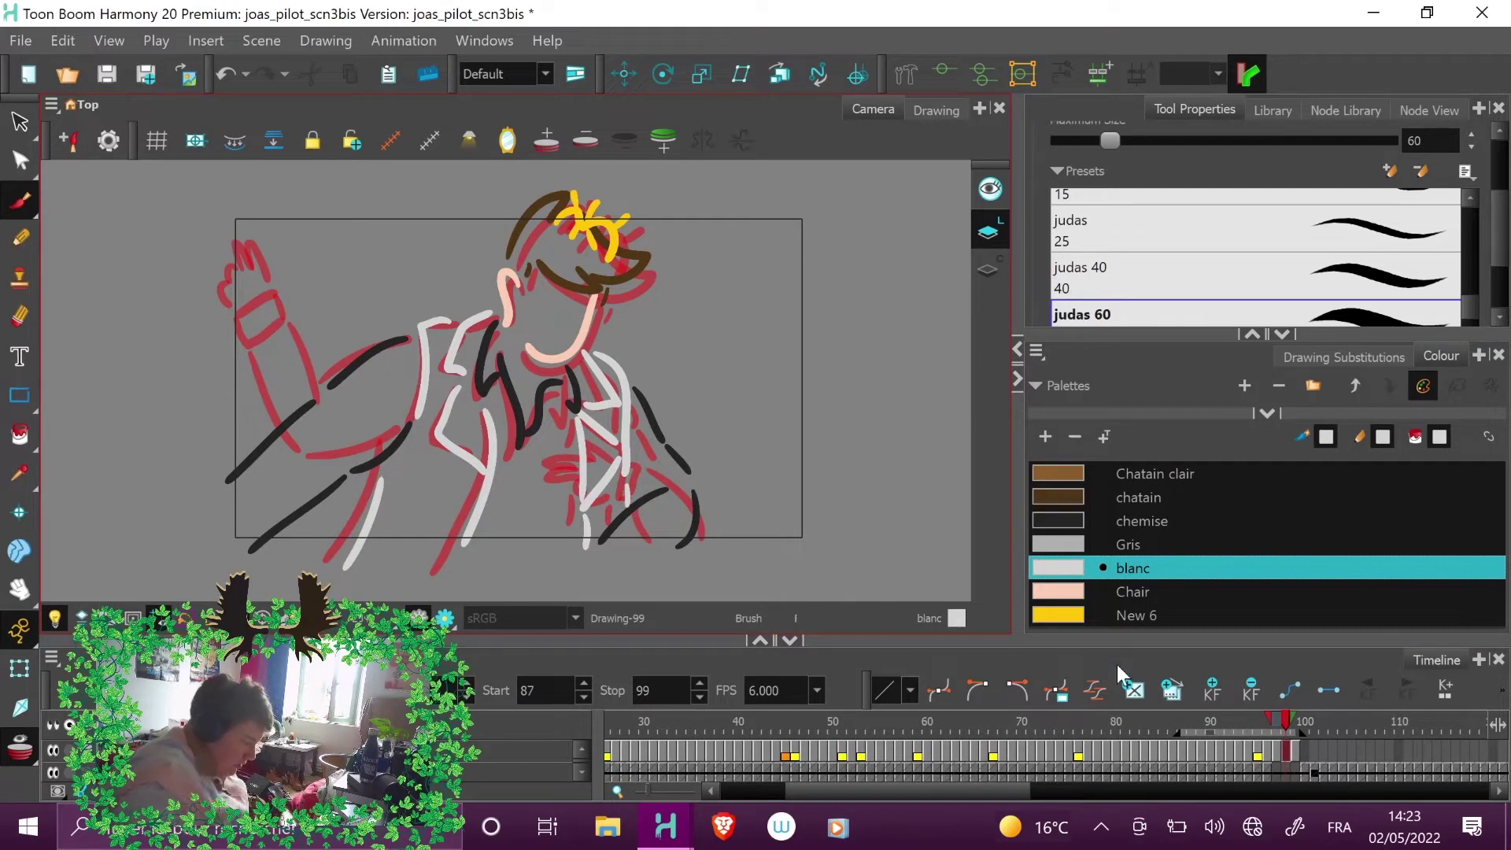
# - Select the whole coloured figure on Drawing-100 and rotate it counterclockwise into a more upright pose
pyautogui.click(1296, 717)
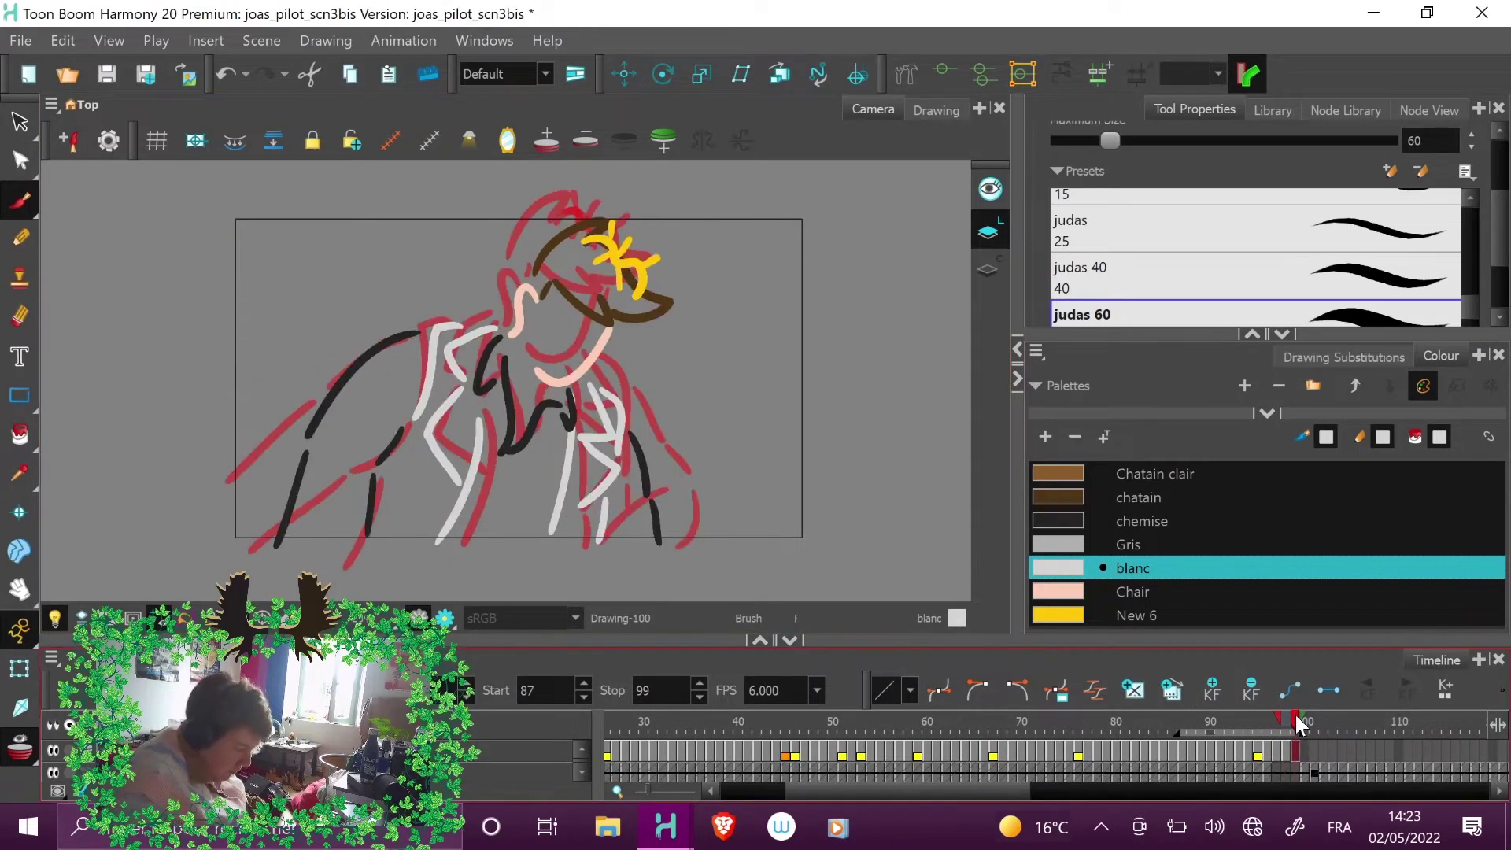
pyautogui.click(19, 122)
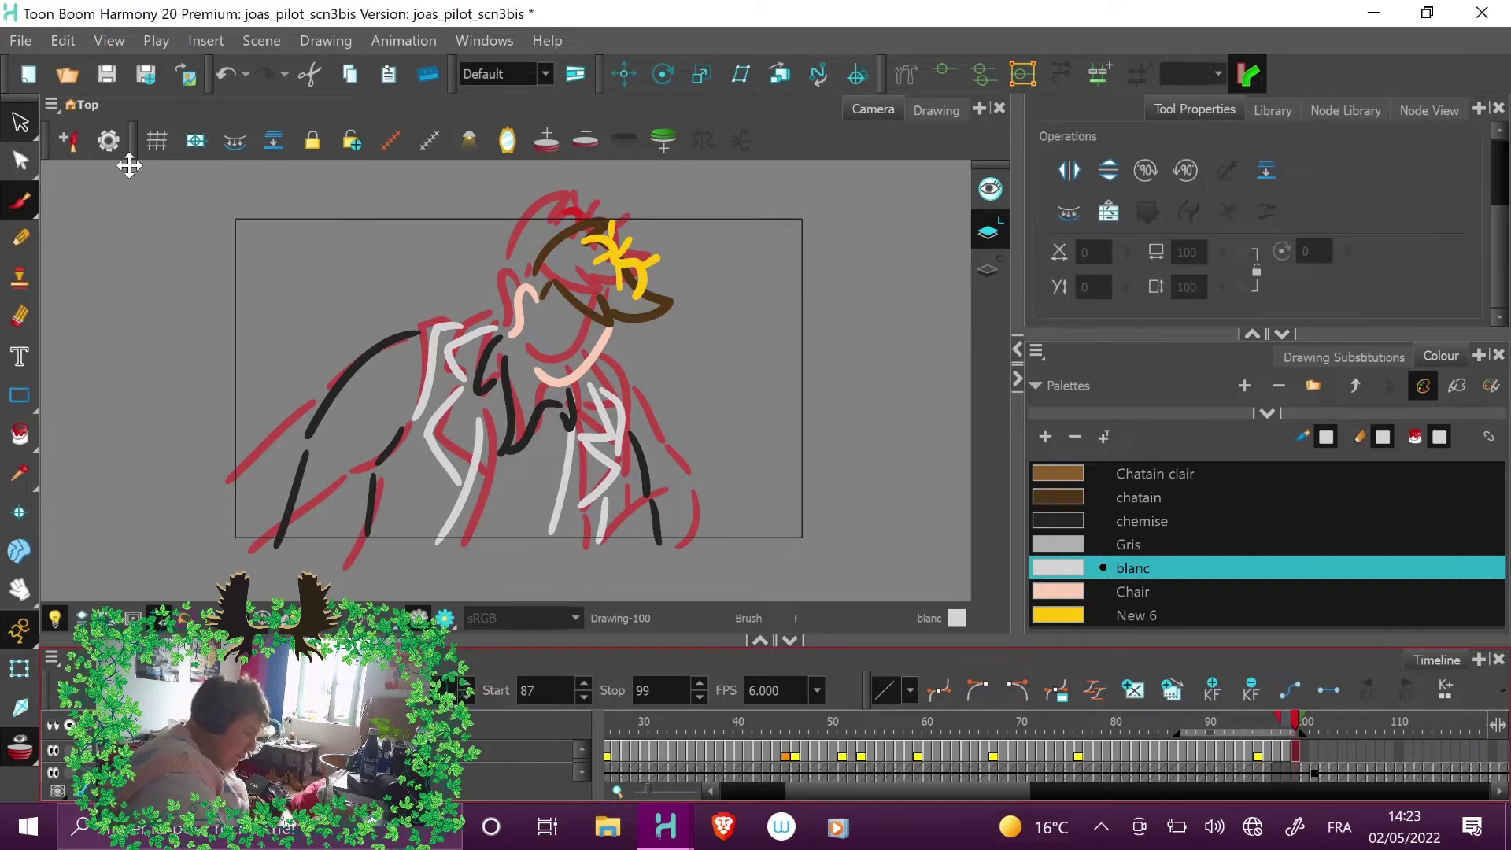
pyautogui.moveTo(353, 192)
pyautogui.mouseDown()
pyautogui.moveTo(787, 472)
pyautogui.moveTo(719, 216)
pyautogui.moveTo(555, 162)
pyautogui.moveTo(587, 173)
pyautogui.mouseUp()
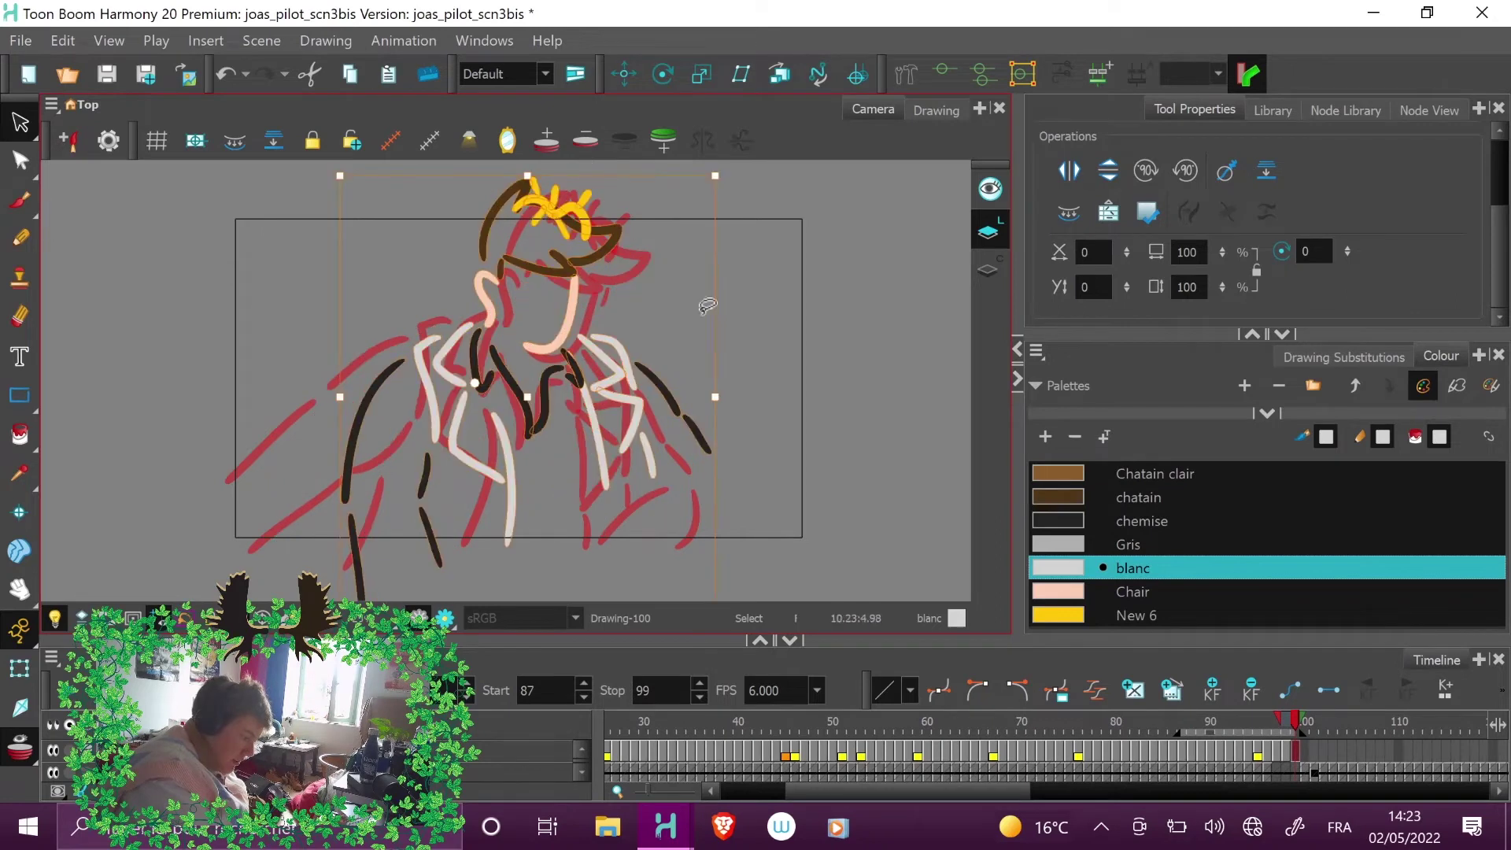
pyautogui.click(763, 357)
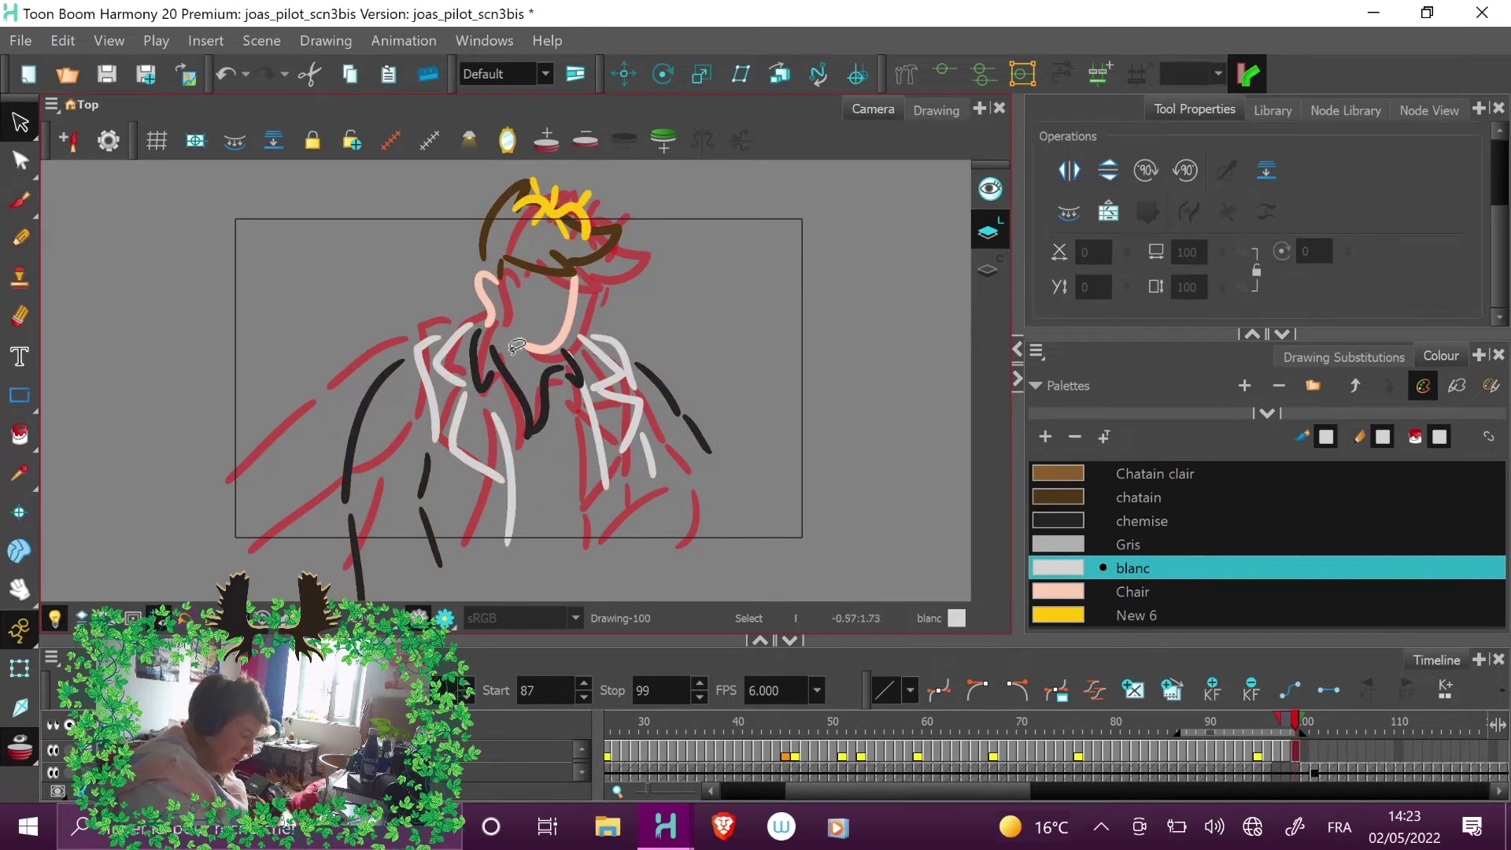
# - Cut the dark sleeve strokes beside the crown-side shoulder and the two lowest strokes of the opposite sleeve on Drawing-100
pyautogui.click(661, 385)
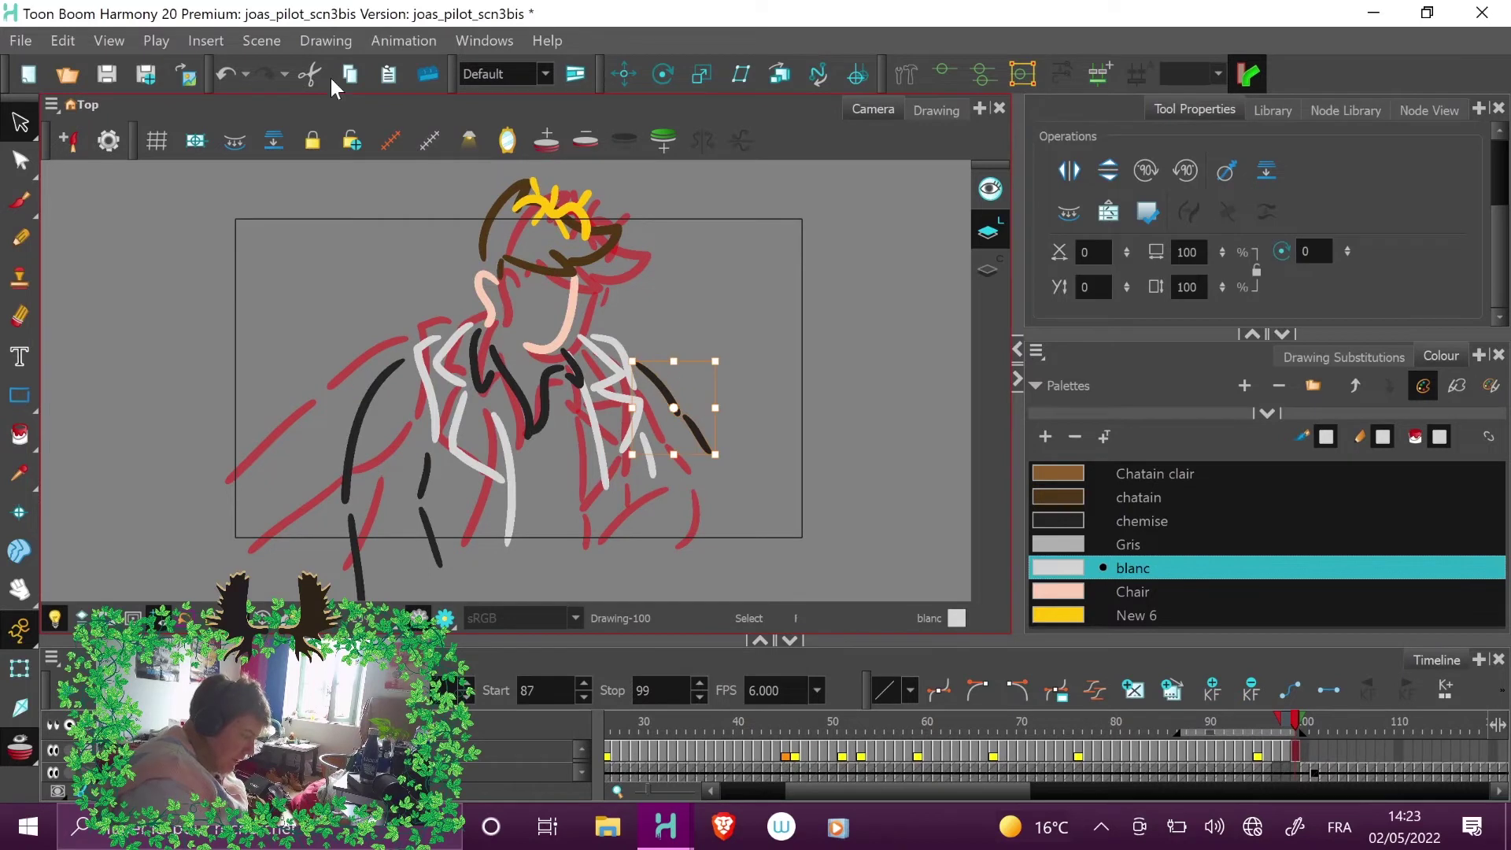
pyautogui.click(309, 74)
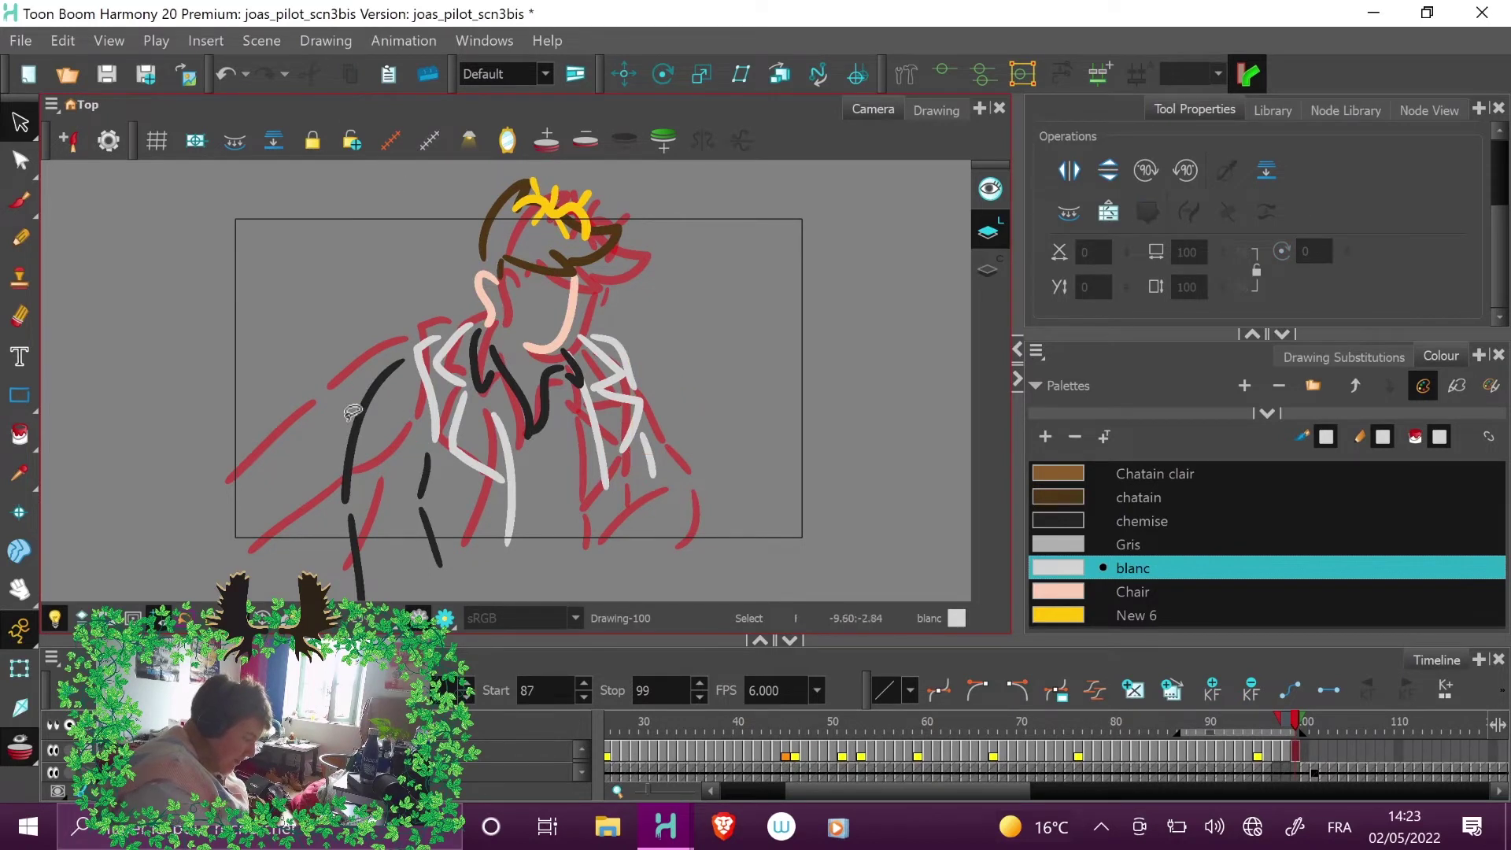
pyautogui.click(347, 520)
pyautogui.moveTo(265, 507); pyautogui.dragTo(467, 531)
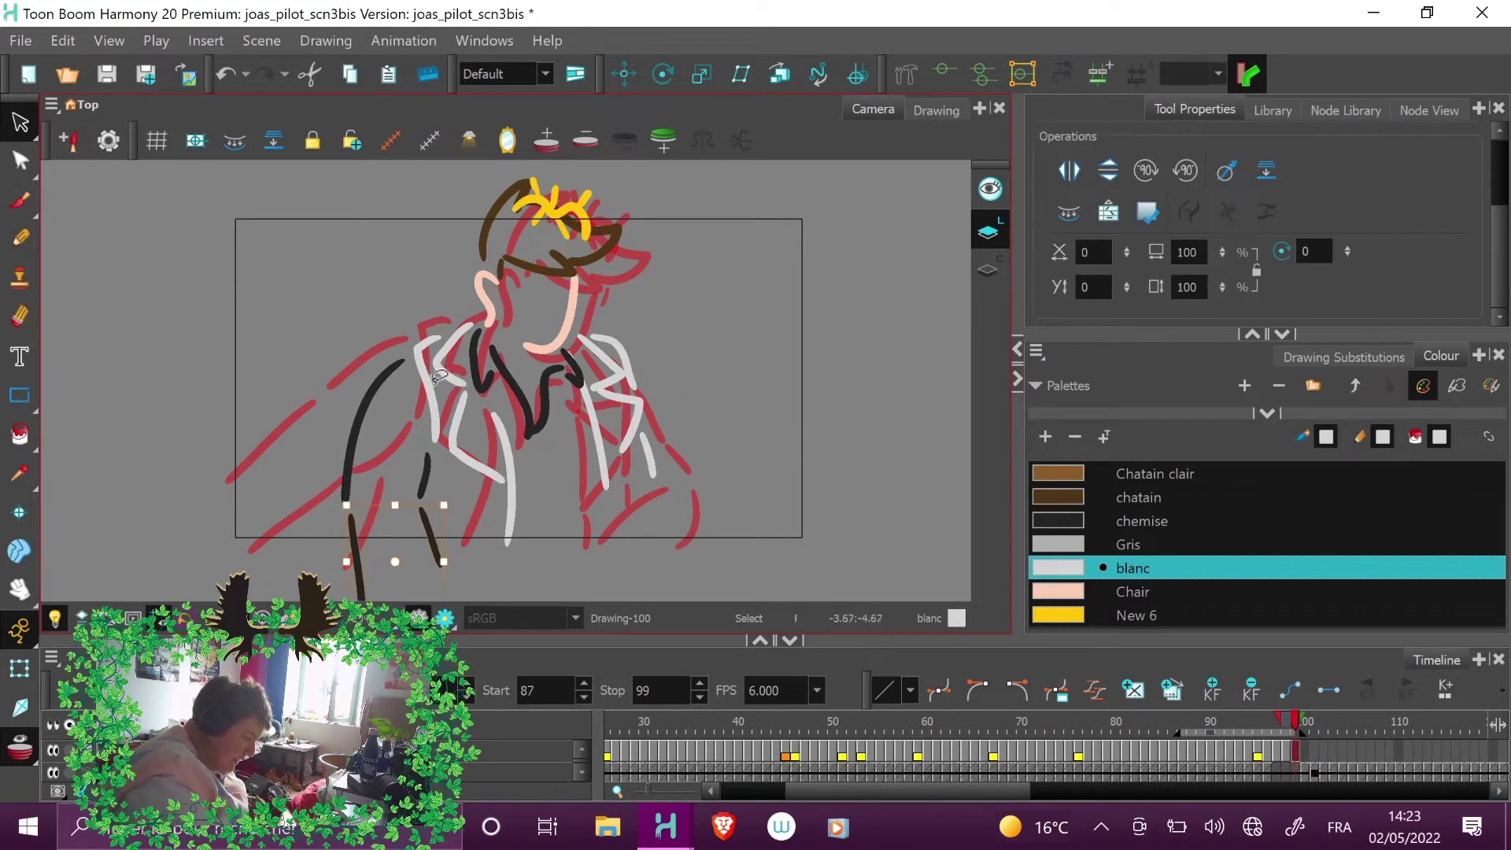
pyautogui.click(310, 74)
# - Repaint the lower ends of one sleeve and the full outer contour of the other sleeve in the chemise colour
pyautogui.click(1140, 520)
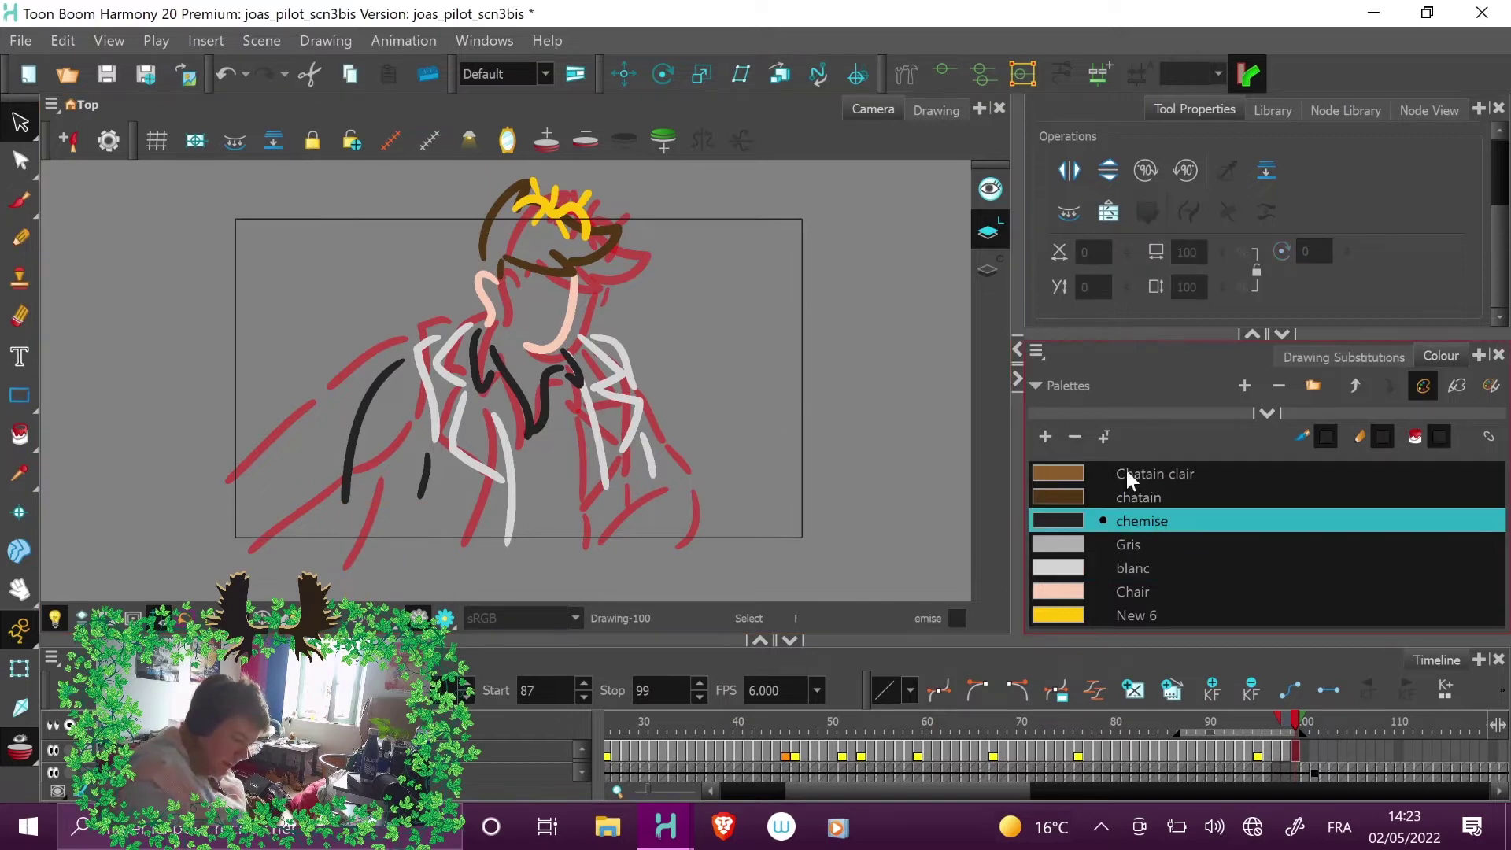
pyautogui.click(19, 200)
pyautogui.moveTo(346, 510); pyautogui.dragTo(348, 561)
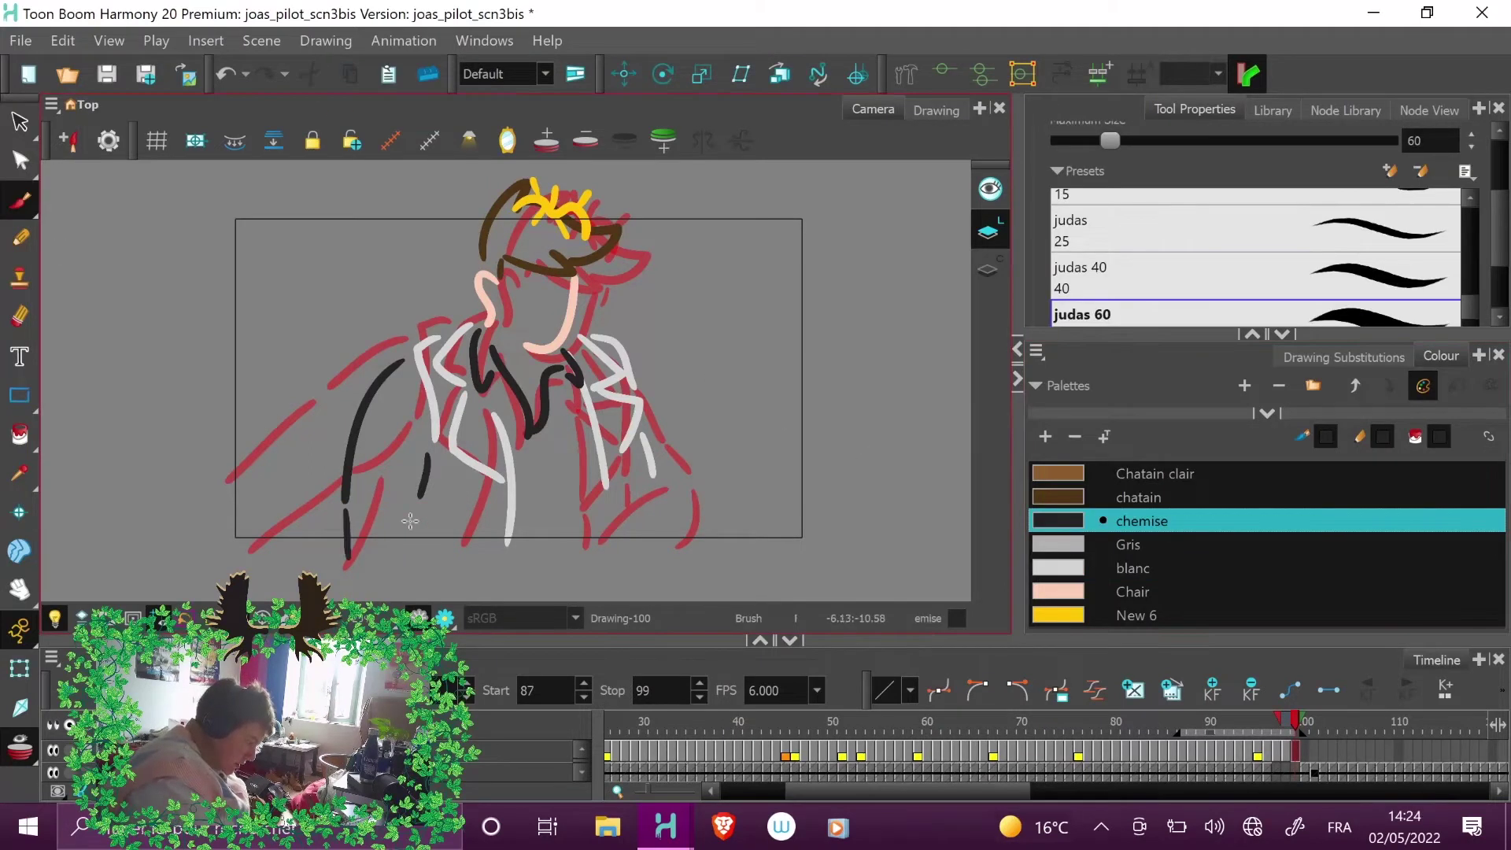
pyautogui.moveTo(417, 511); pyautogui.dragTo(425, 554)
pyautogui.moveTo(641, 360); pyautogui.dragTo(684, 550)
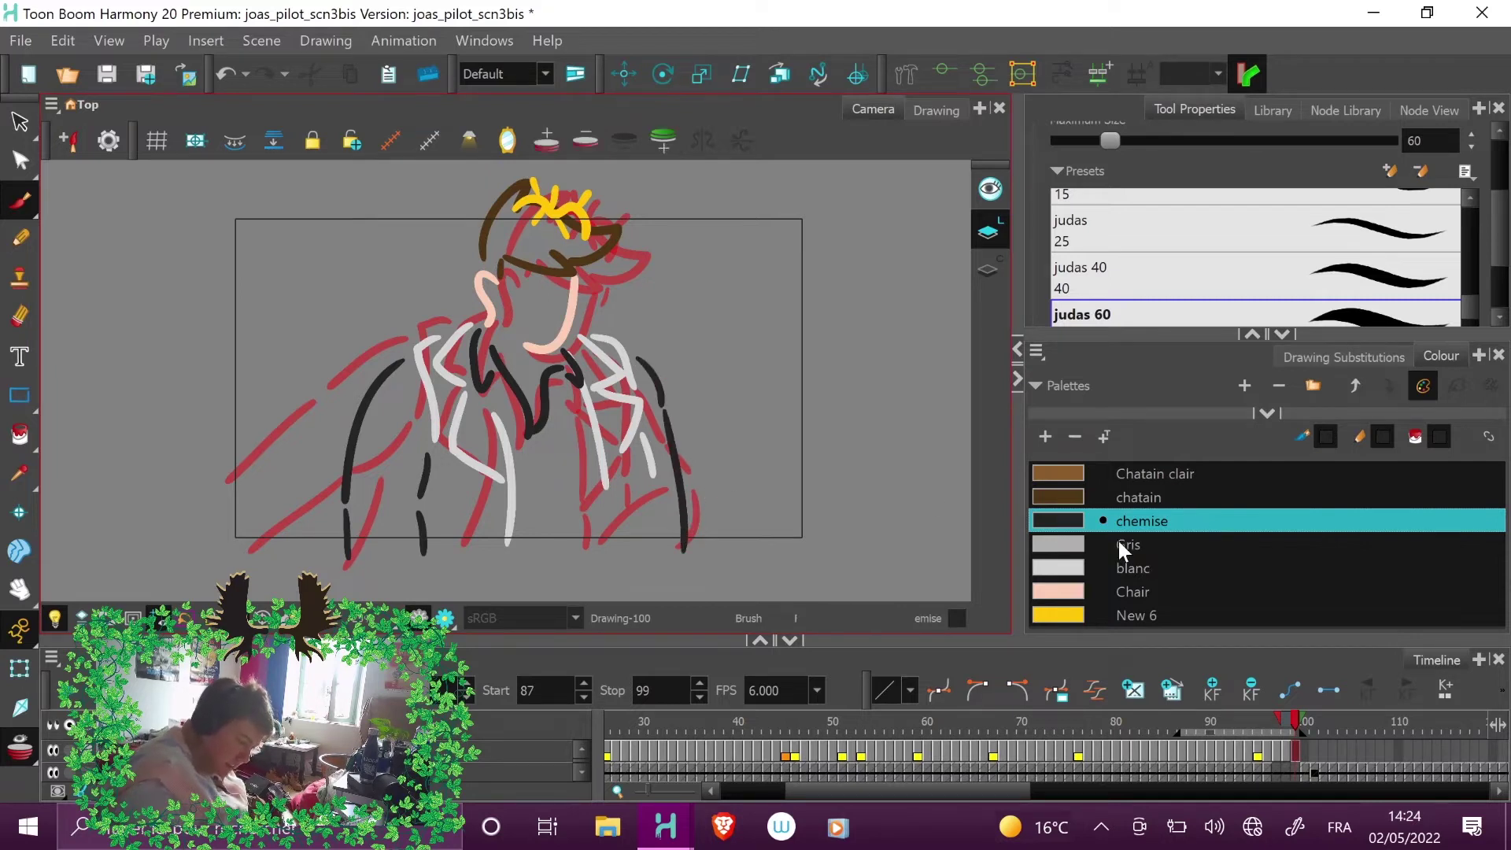
# - Move and stretch the two white jacket-front strokes beside the outer sleeve down to the lower edge of the camera frame
pyautogui.click(21, 126)
pyautogui.moveTo(588, 465)
pyautogui.mouseDown()
pyautogui.moveTo(658, 469)
pyautogui.moveTo(662, 551)
pyautogui.mouseUp()
pyautogui.click(722, 491)
pyautogui.click(598, 452)
pyautogui.moveTo(595, 439)
pyautogui.mouseDown()
pyautogui.moveTo(607, 389)
pyautogui.moveTo(638, 387)
pyautogui.mouseUp()
pyautogui.click(601, 425)
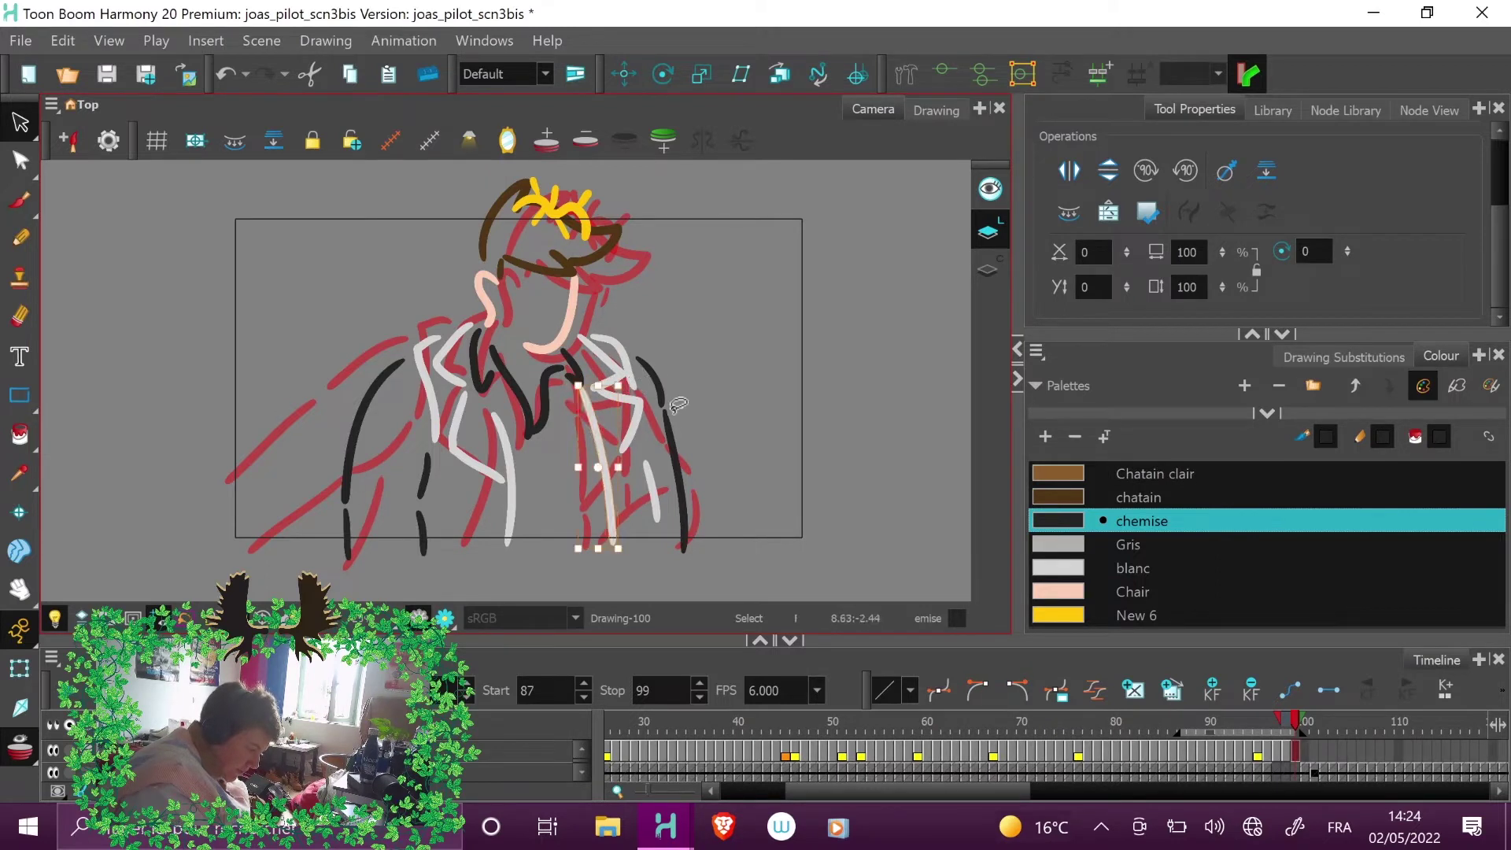
pyautogui.click(651, 491)
pyautogui.moveTo(652, 458); pyautogui.dragTo(652, 424)
pyautogui.moveTo(651, 524); pyautogui.dragTo(656, 549)
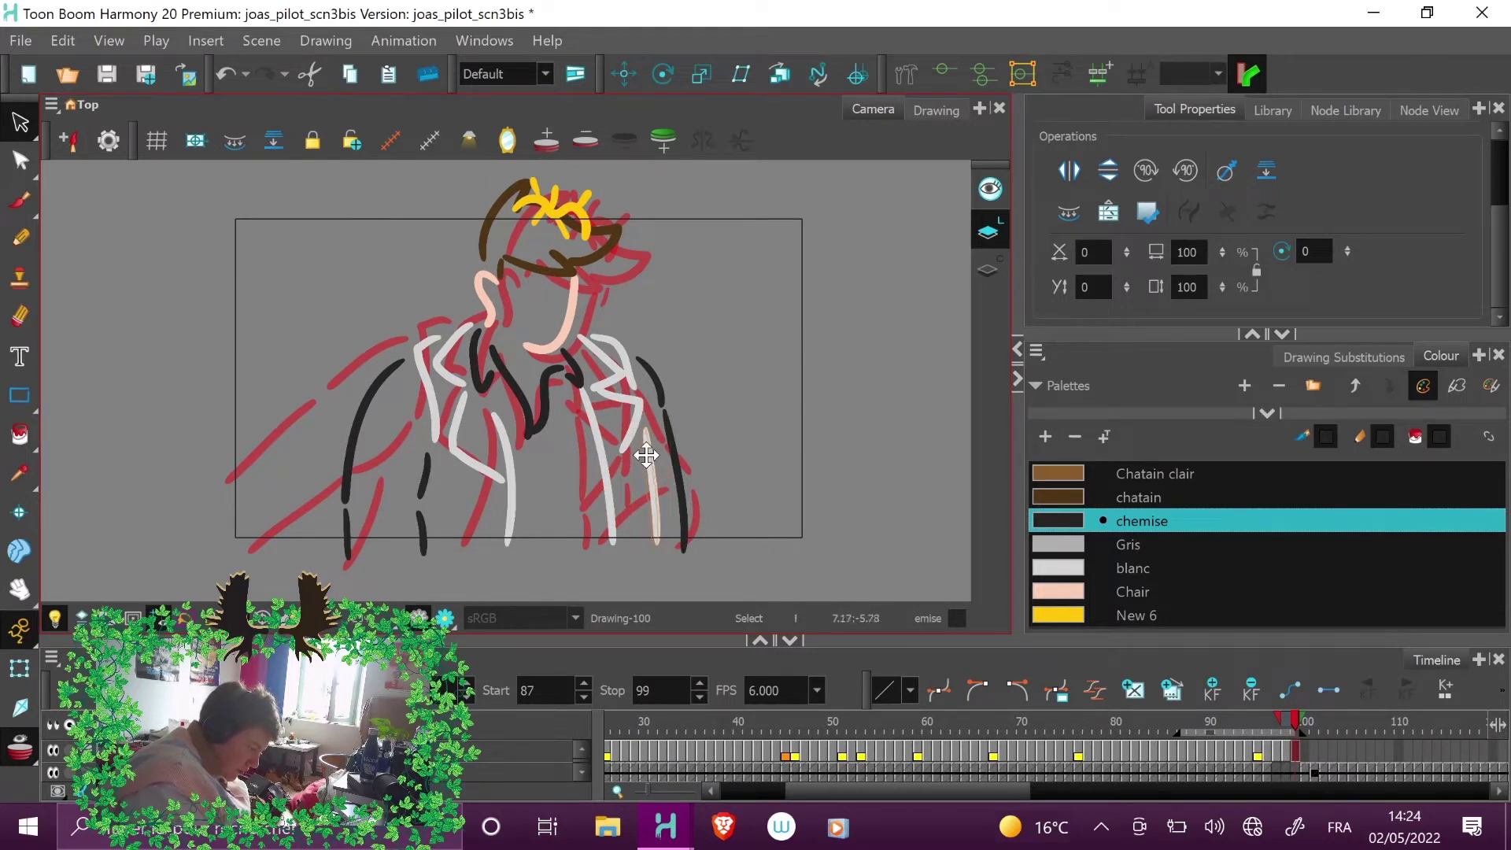
pyautogui.click(810, 477)
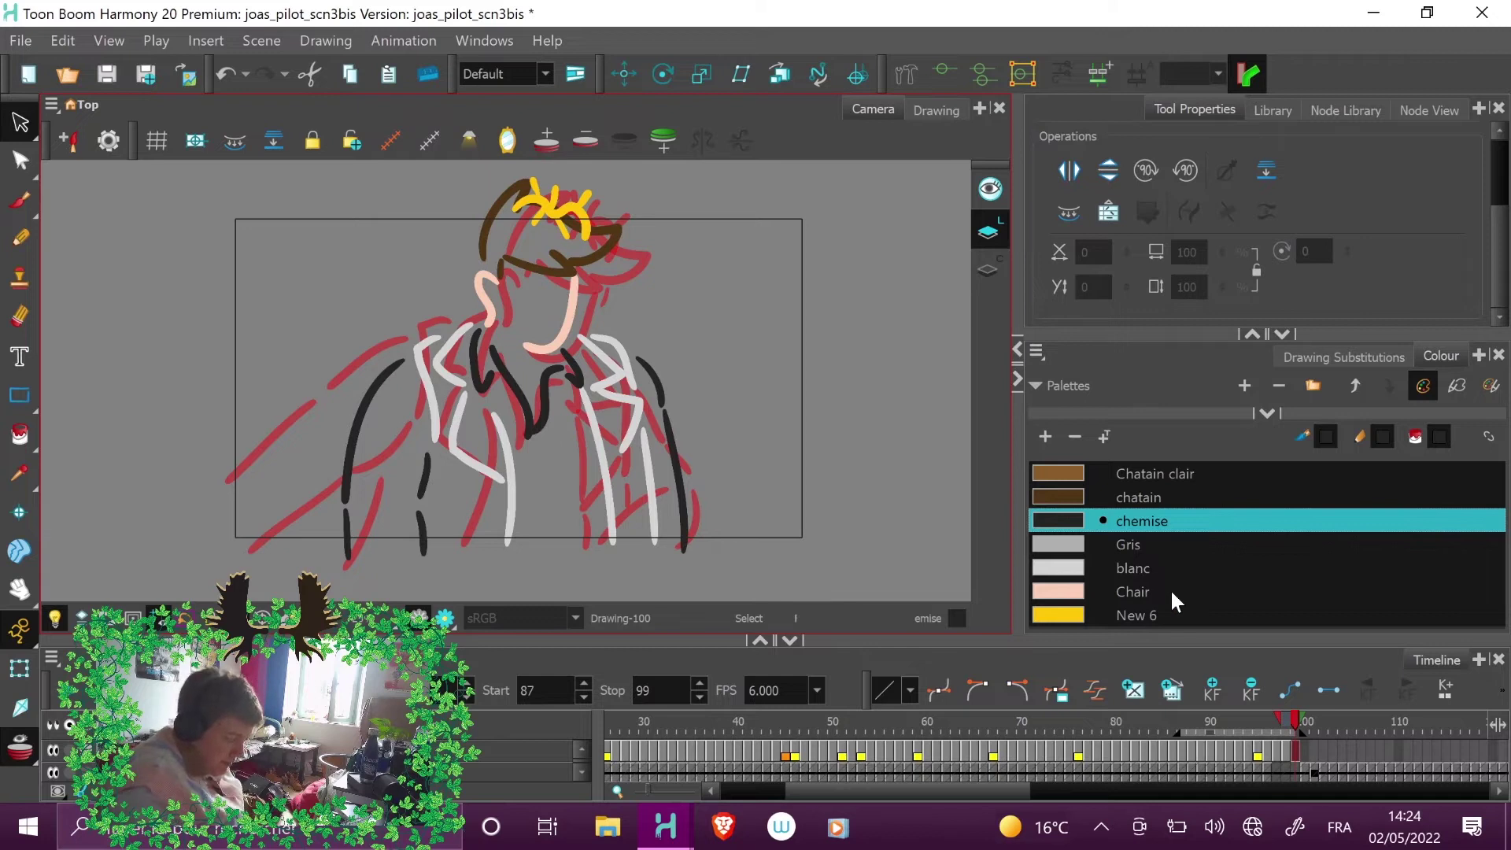
# - Check Drawing-100 against the following frame, then delete the lower outer sleeve stroke and repaint it with a wider chemise curve
pyautogui.moveTo(1290, 716)
pyautogui.mouseDown()
pyautogui.moveTo(1268, 722)
pyautogui.moveTo(1301, 732)
pyautogui.moveTo(1267, 725)
pyautogui.moveTo(1304, 729)
pyautogui.mouseUp()
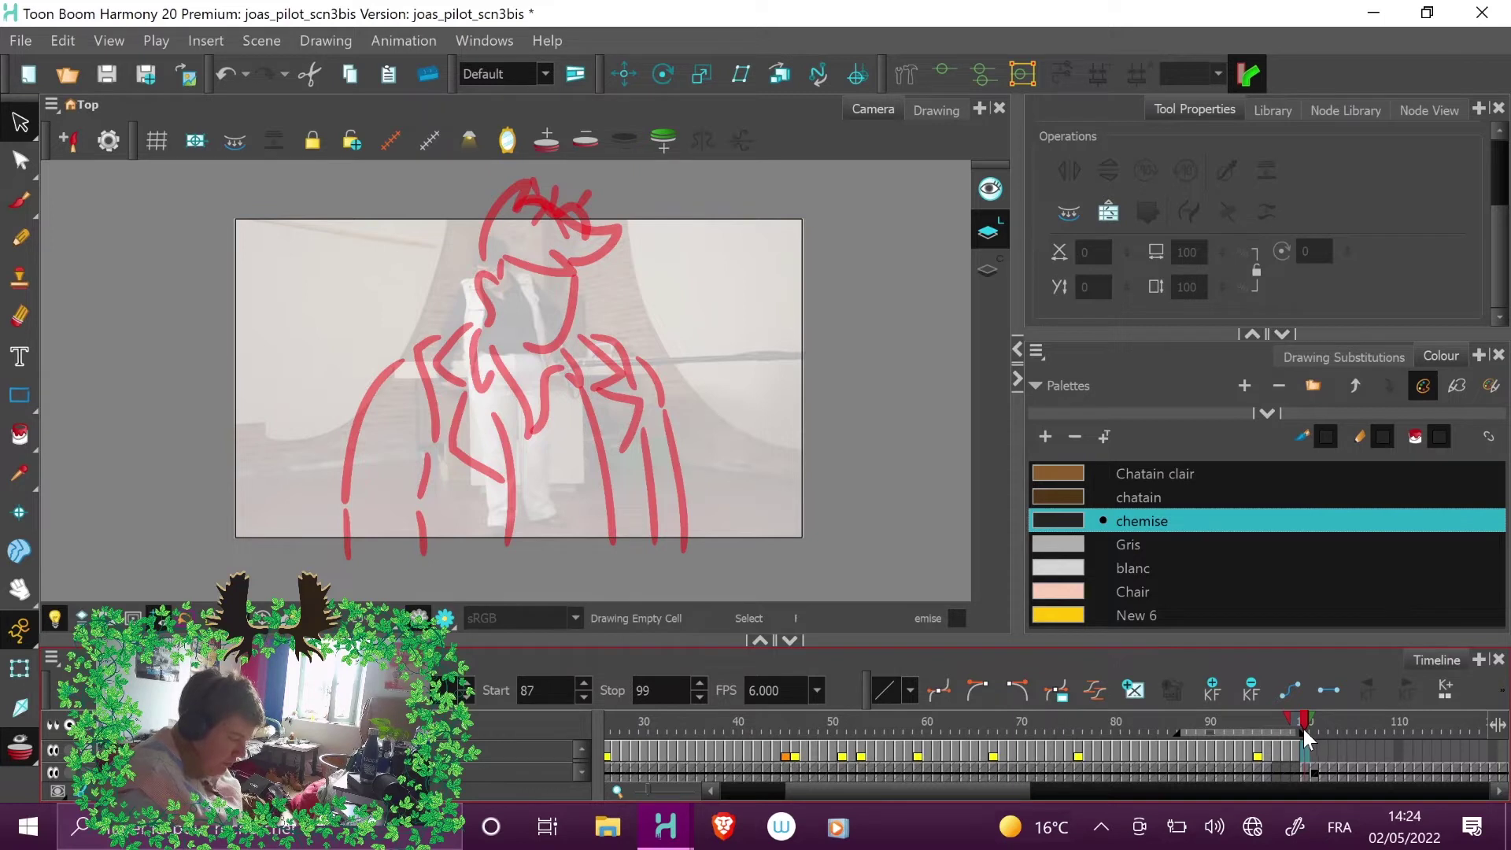
pyautogui.moveTo(1303, 729); pyautogui.dragTo(1292, 729)
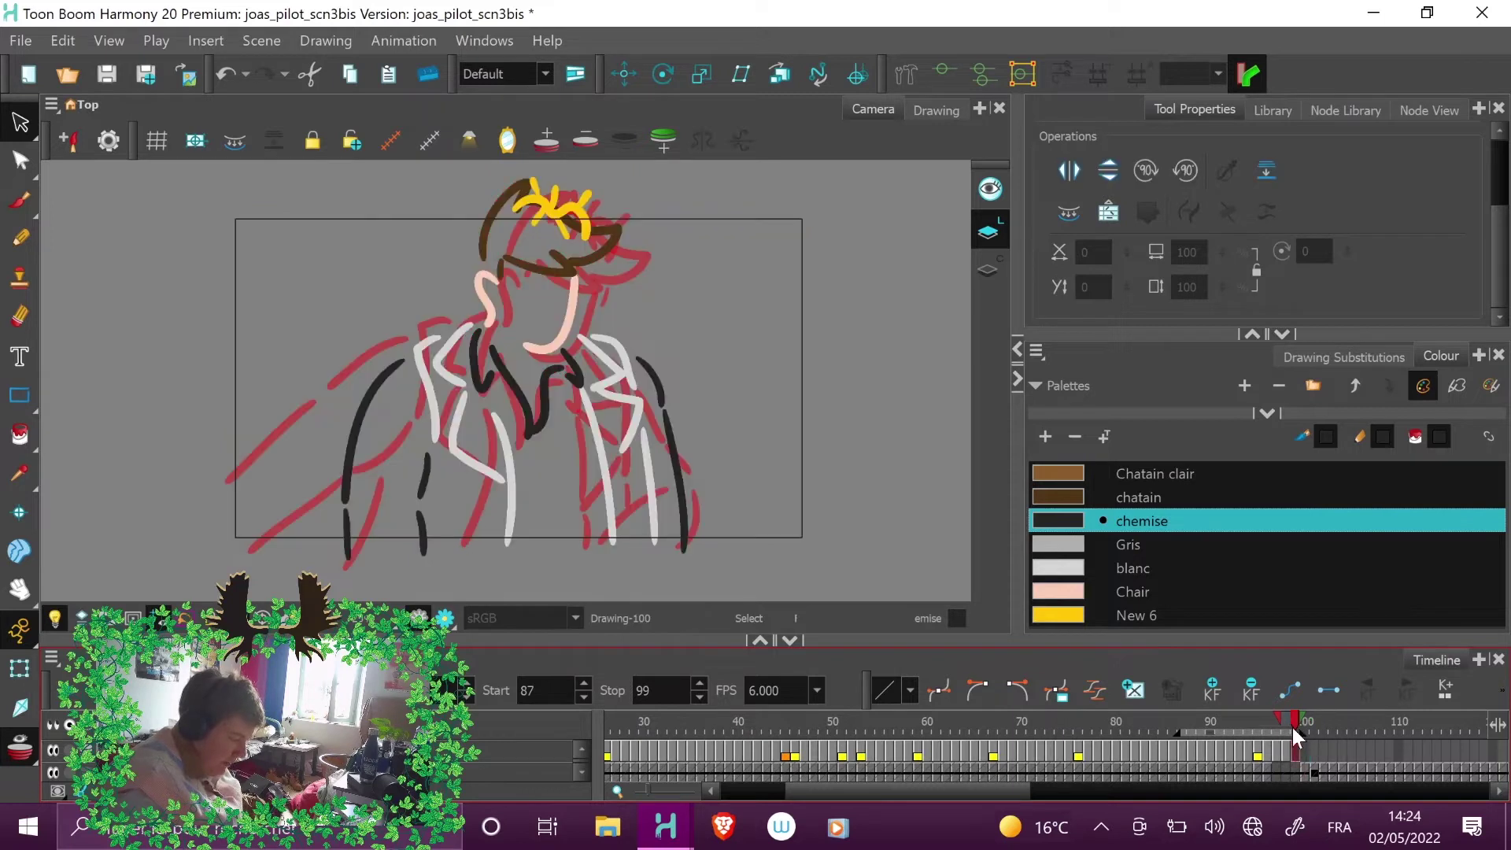
pyautogui.click(675, 405)
pyautogui.press('Delete')
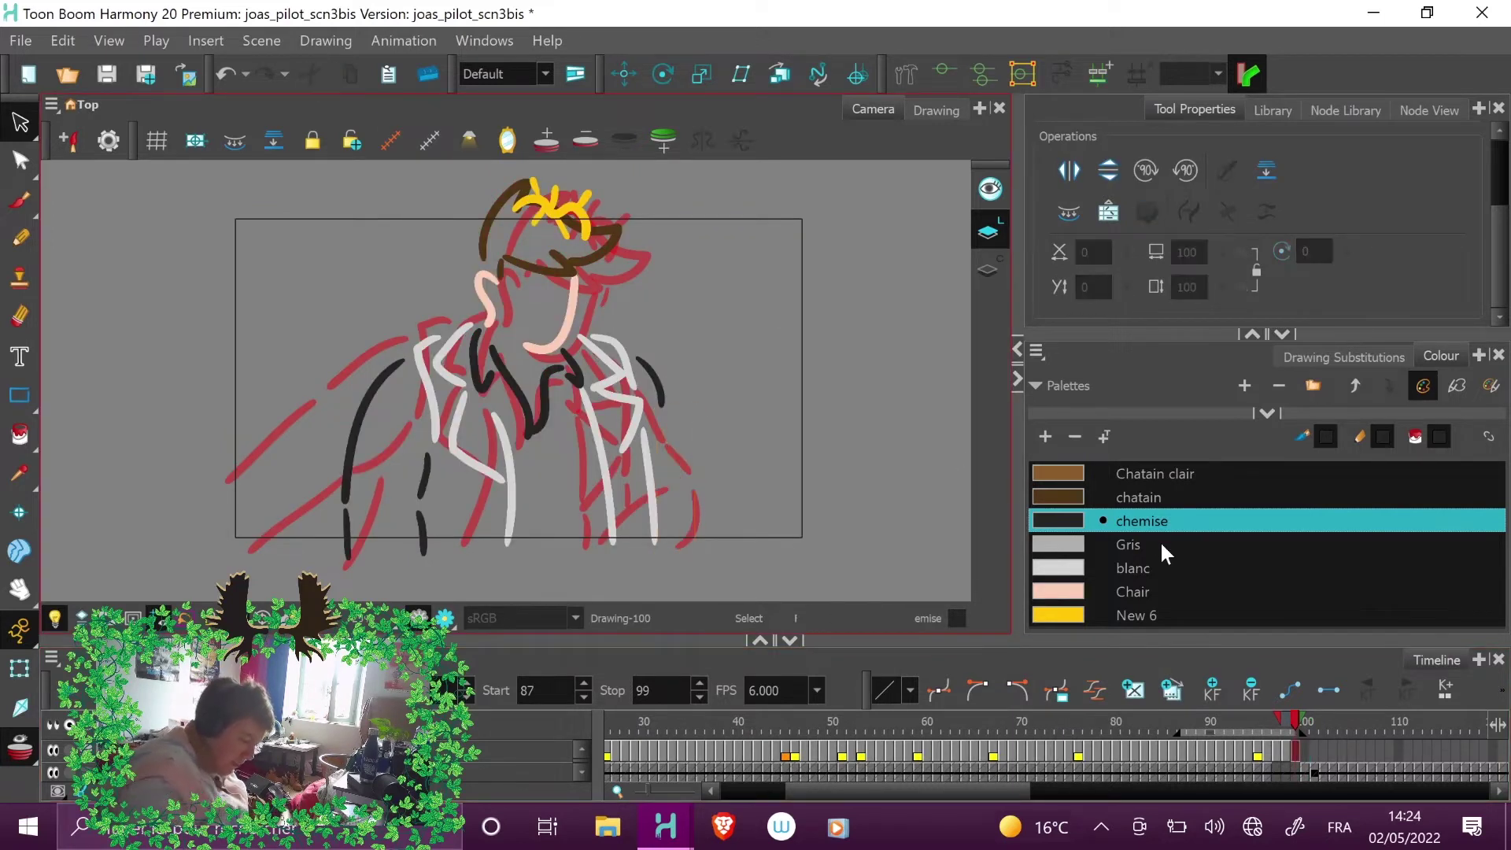
pyautogui.hotkey('alt', 'b')
pyautogui.moveTo(667, 406); pyautogui.dragTo(701, 544)
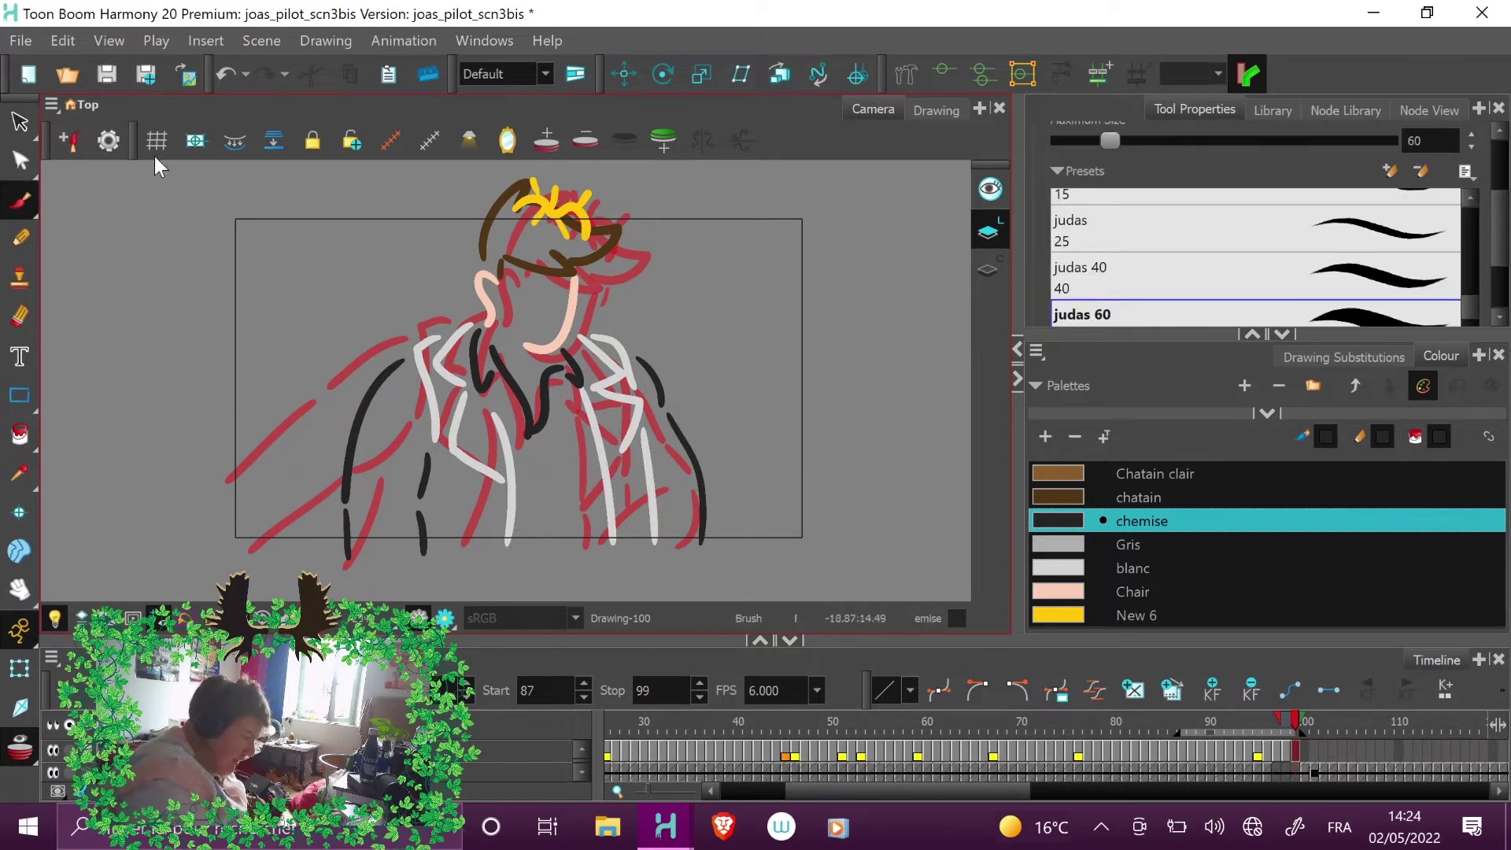
# - Review the frames back to Drawing-88, hiding and showing the drawing layer to examine the reference video, and return to Drawing-98
pyautogui.moveTo(1306, 724); pyautogui.dragTo(1304, 723)
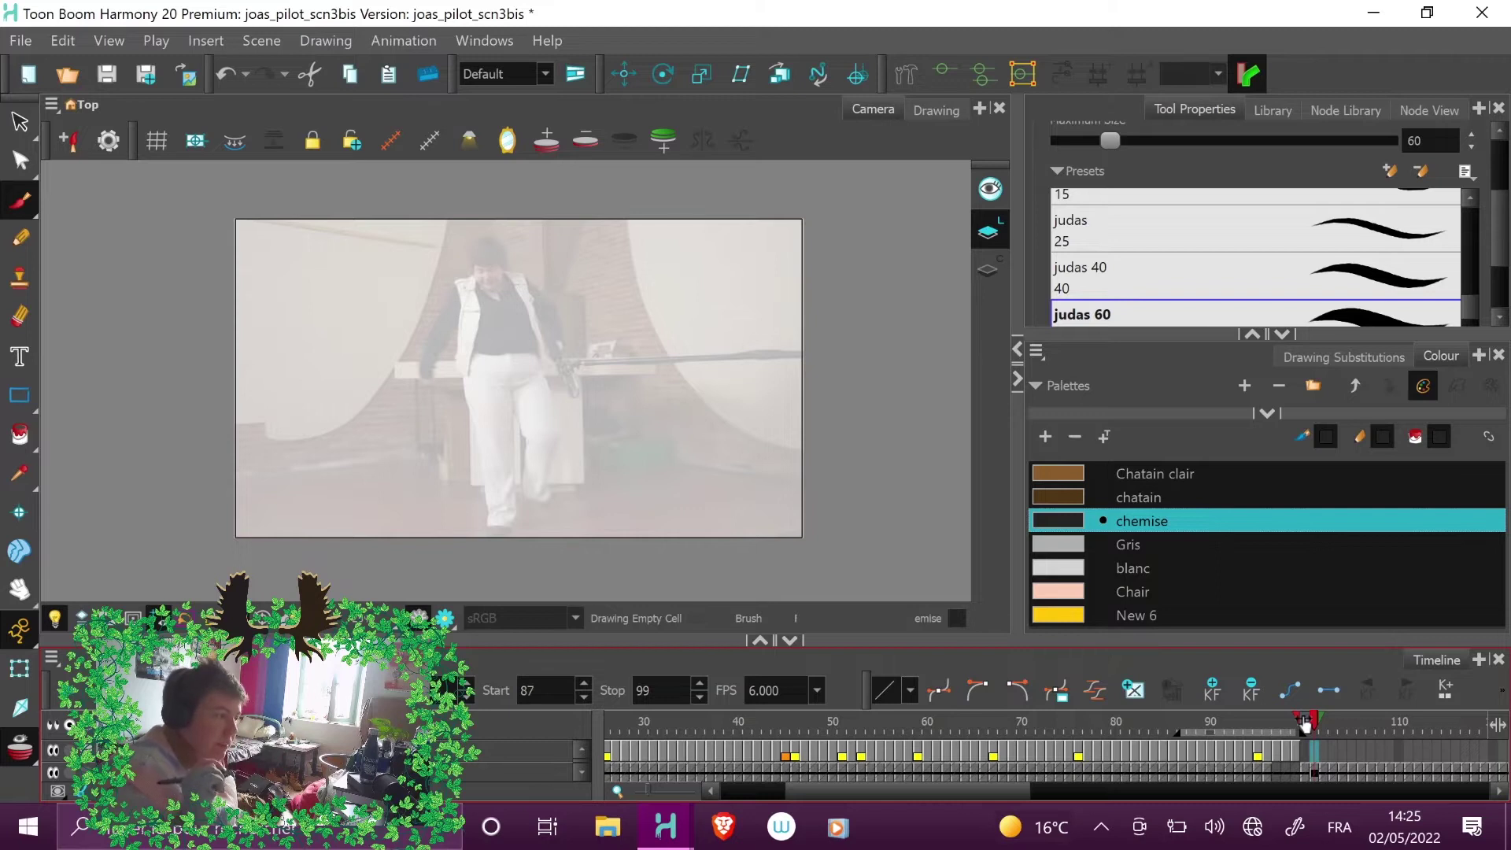
pyautogui.moveTo(1314, 721); pyautogui.dragTo(1183, 716)
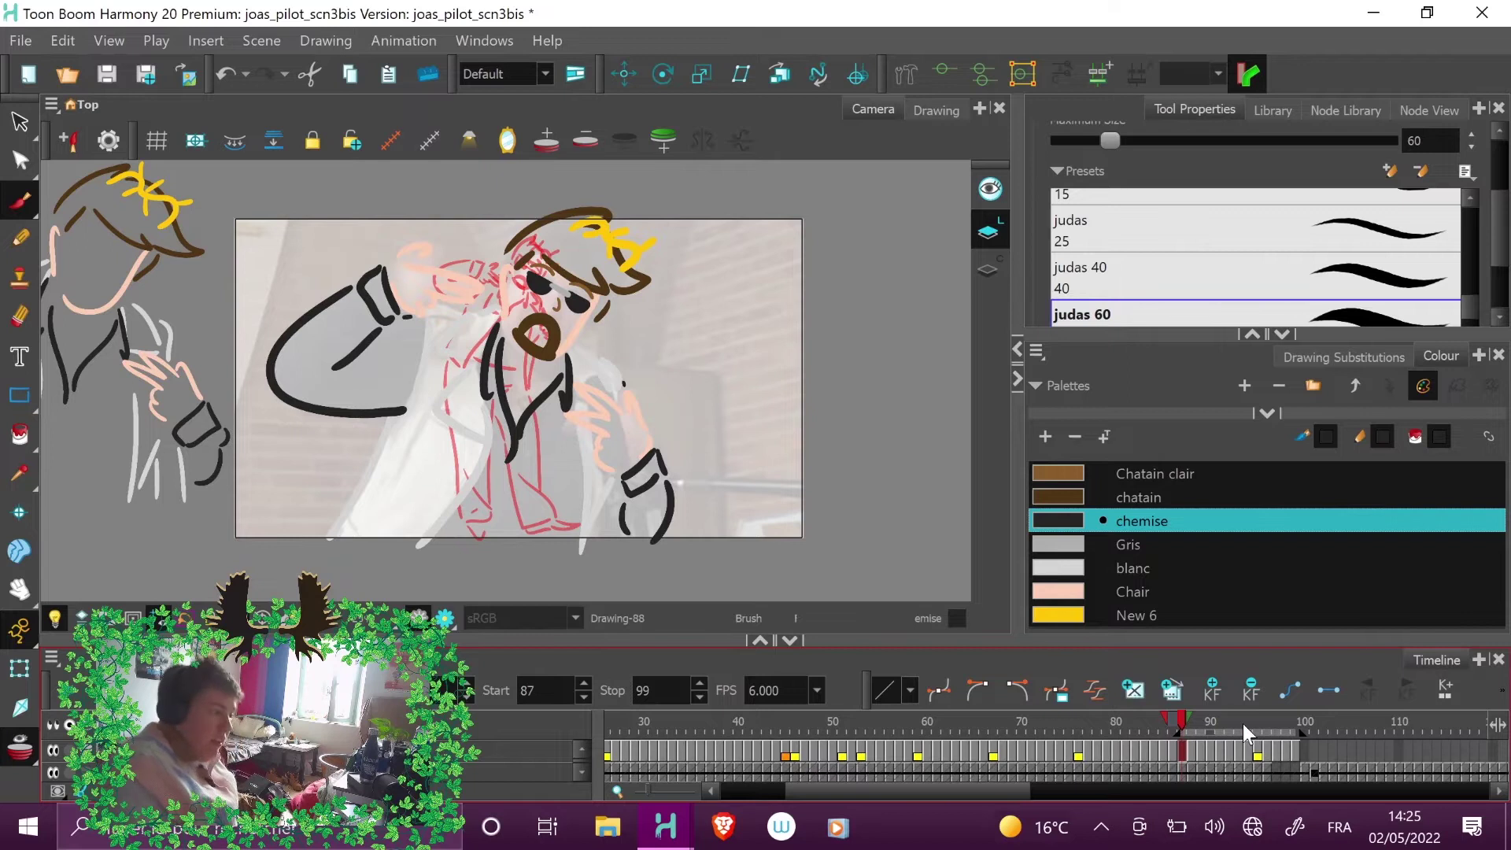
pyautogui.click(54, 751)
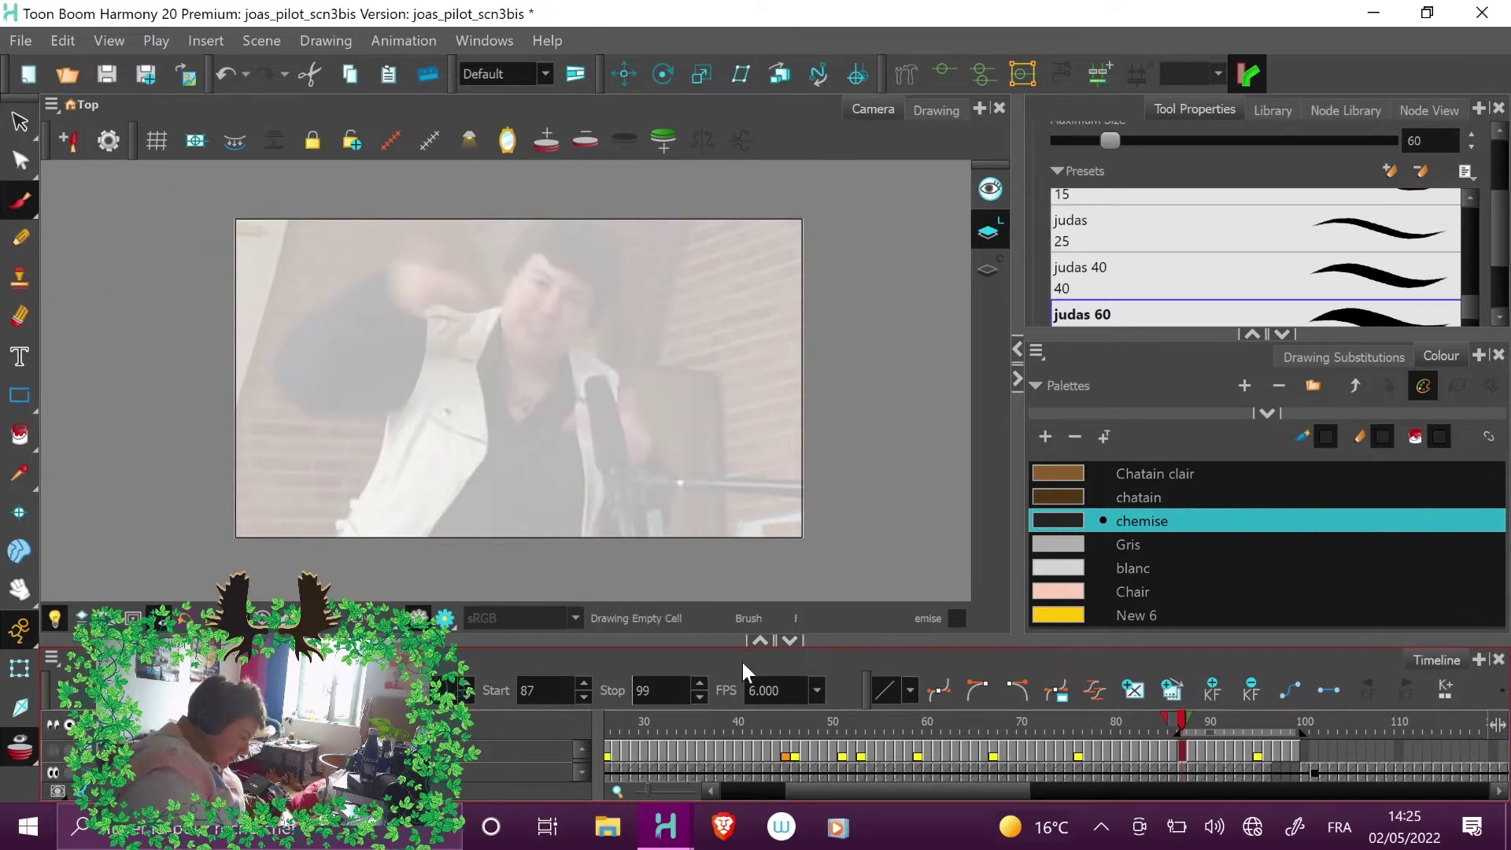
pyautogui.click(1274, 723)
pyautogui.click(53, 751)
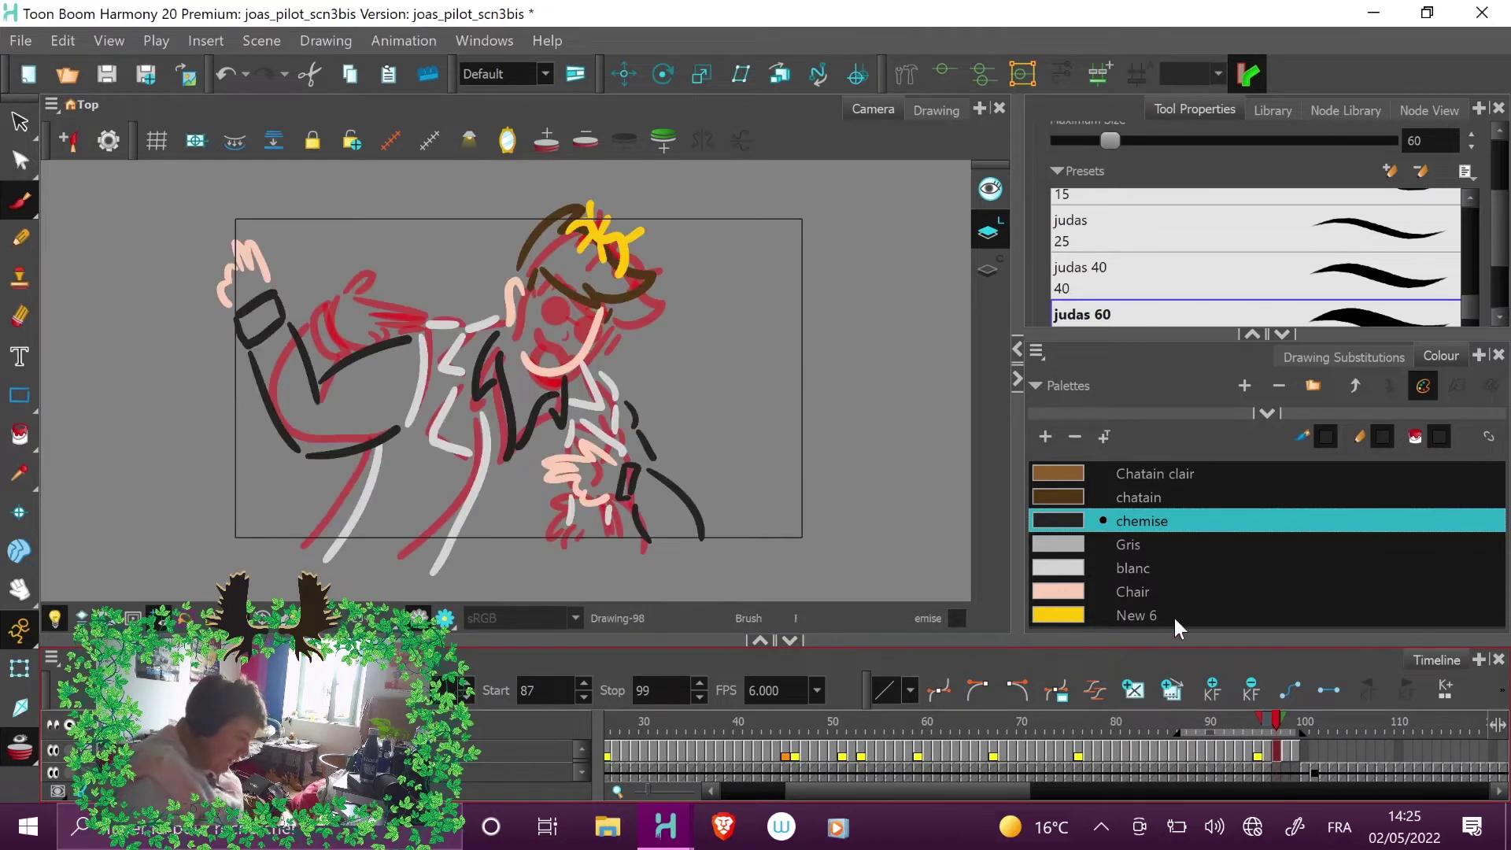
# - Set the Brush's maximum size to 175 for work on the face of Drawing-98
pyautogui.click(367, 620)
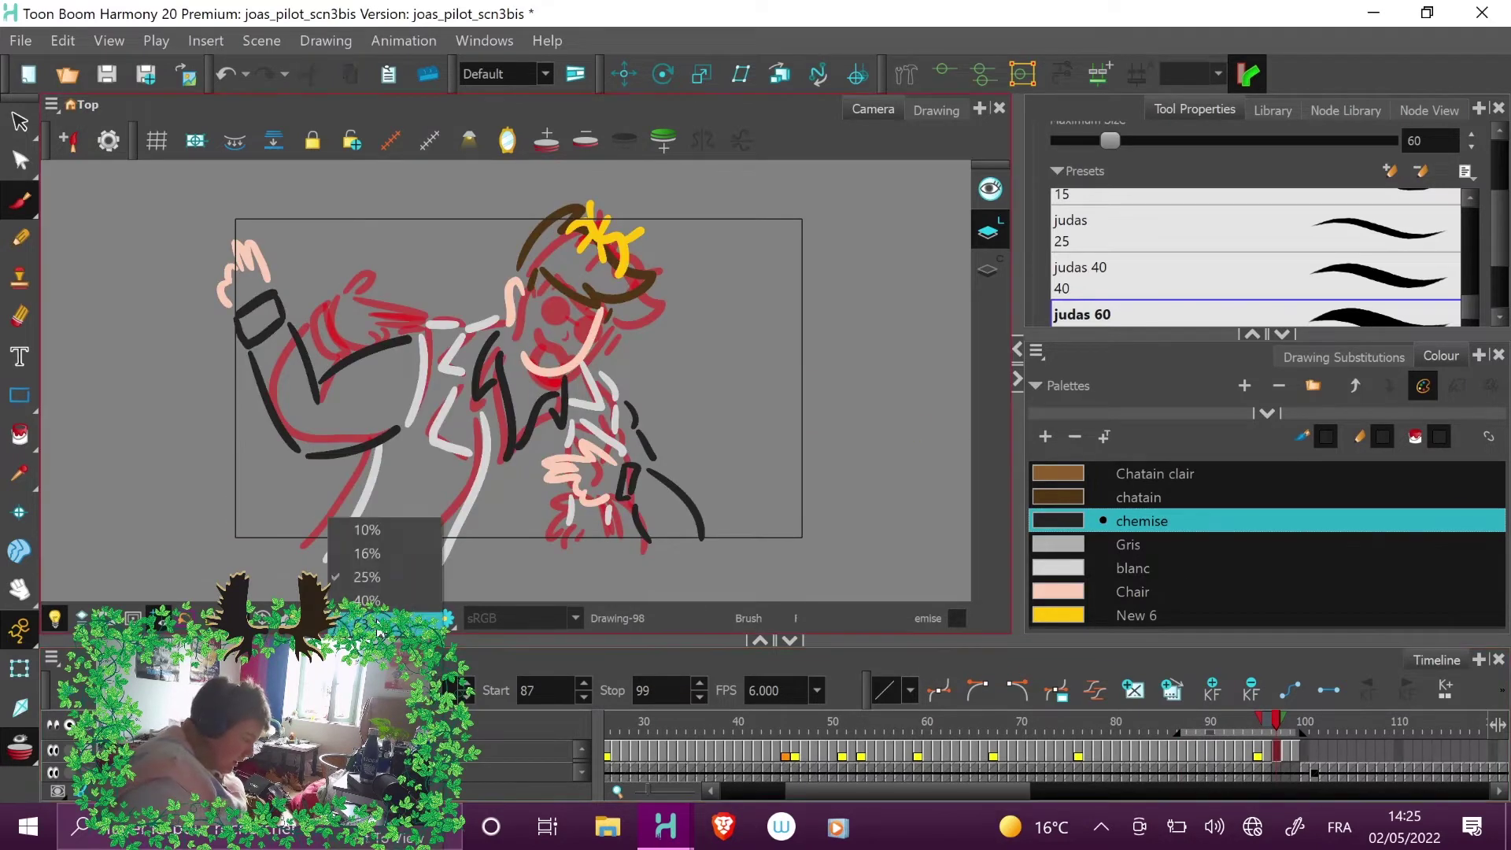
pyautogui.click(367, 623)
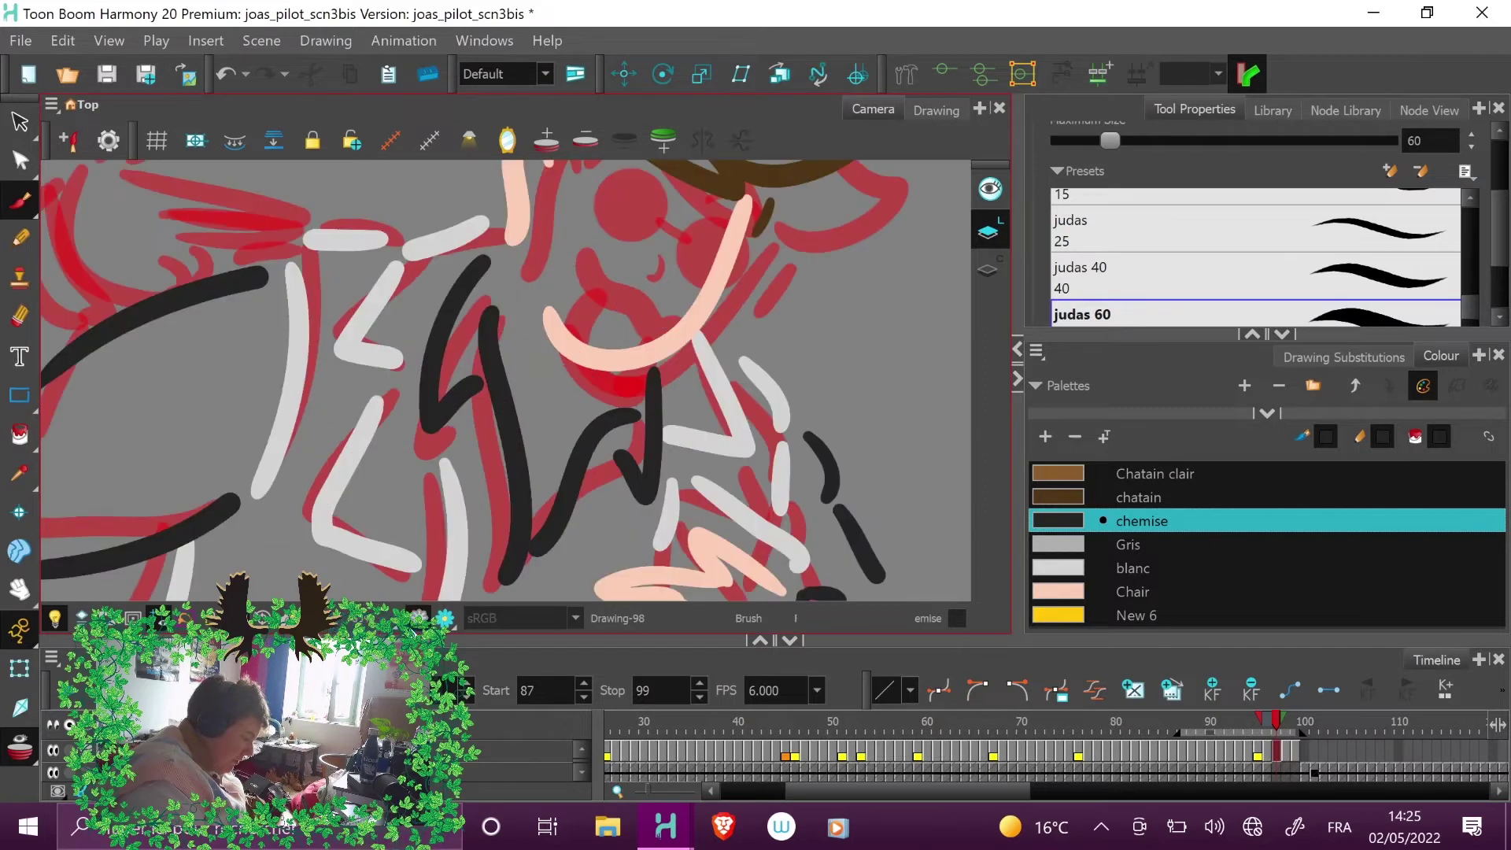
pyautogui.click(20, 588)
pyautogui.moveTo(624, 199)
pyautogui.mouseDown()
pyautogui.moveTo(850, 404)
pyautogui.moveTo(634, 314)
pyautogui.mouseUp()
pyautogui.click(16, 205)
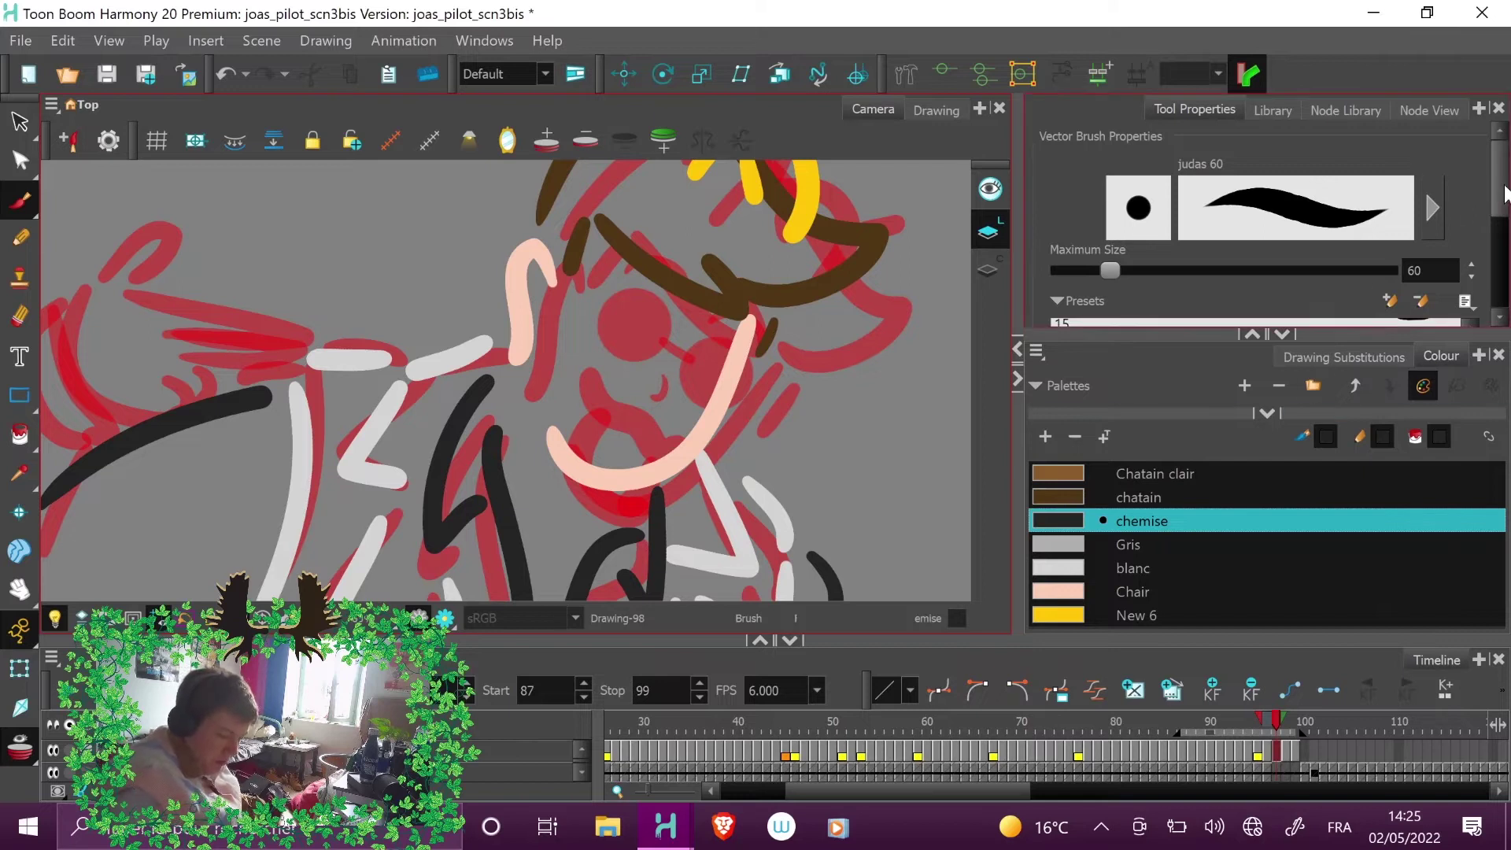
pyautogui.scroll(-5, 1470, 262)
pyautogui.scroll(3, 1470, 263)
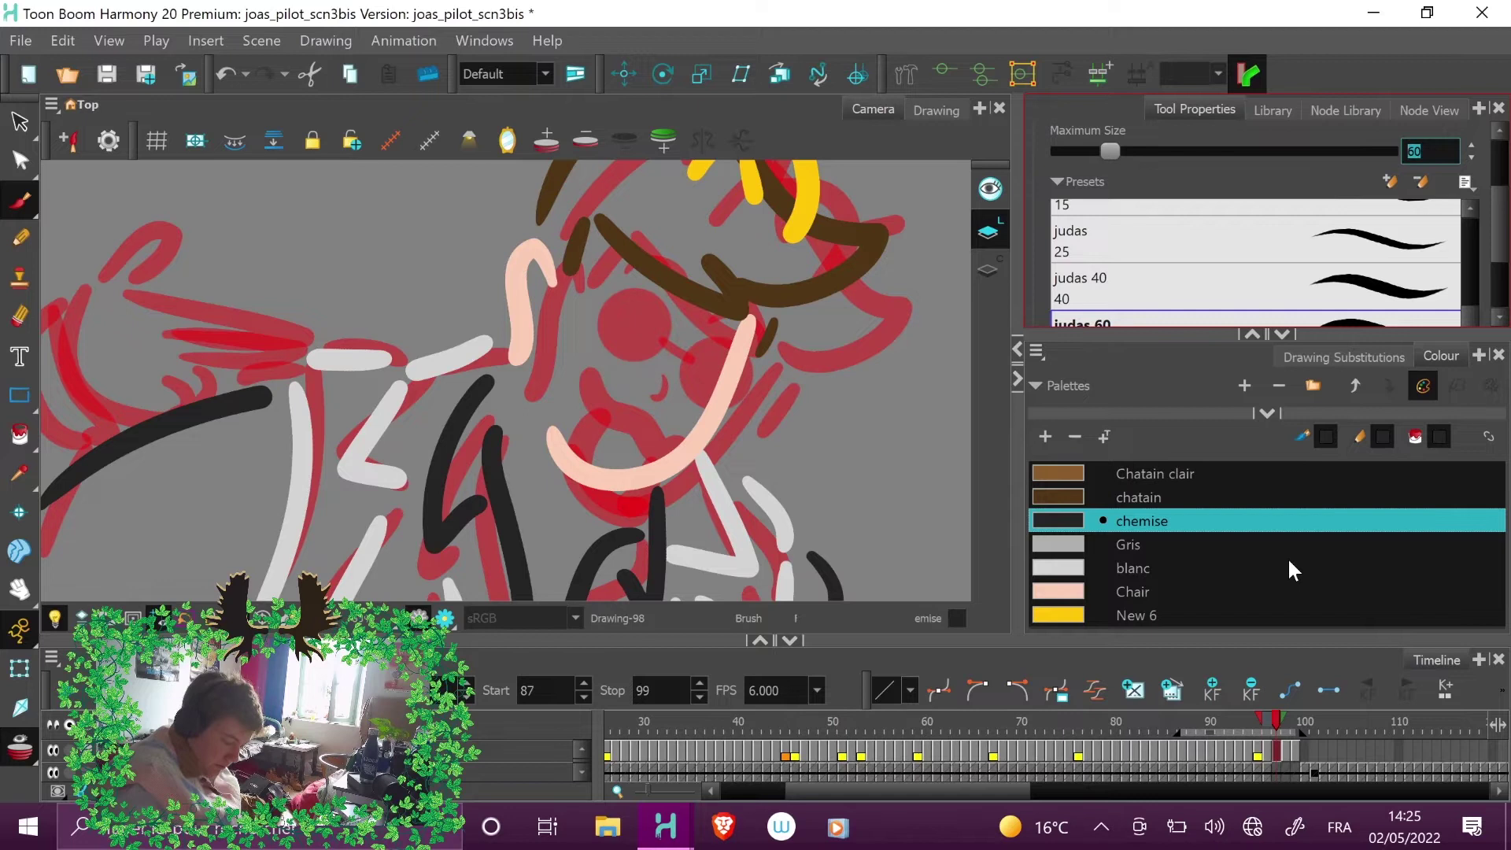
pyautogui.hotkey('ctrl', 'z')
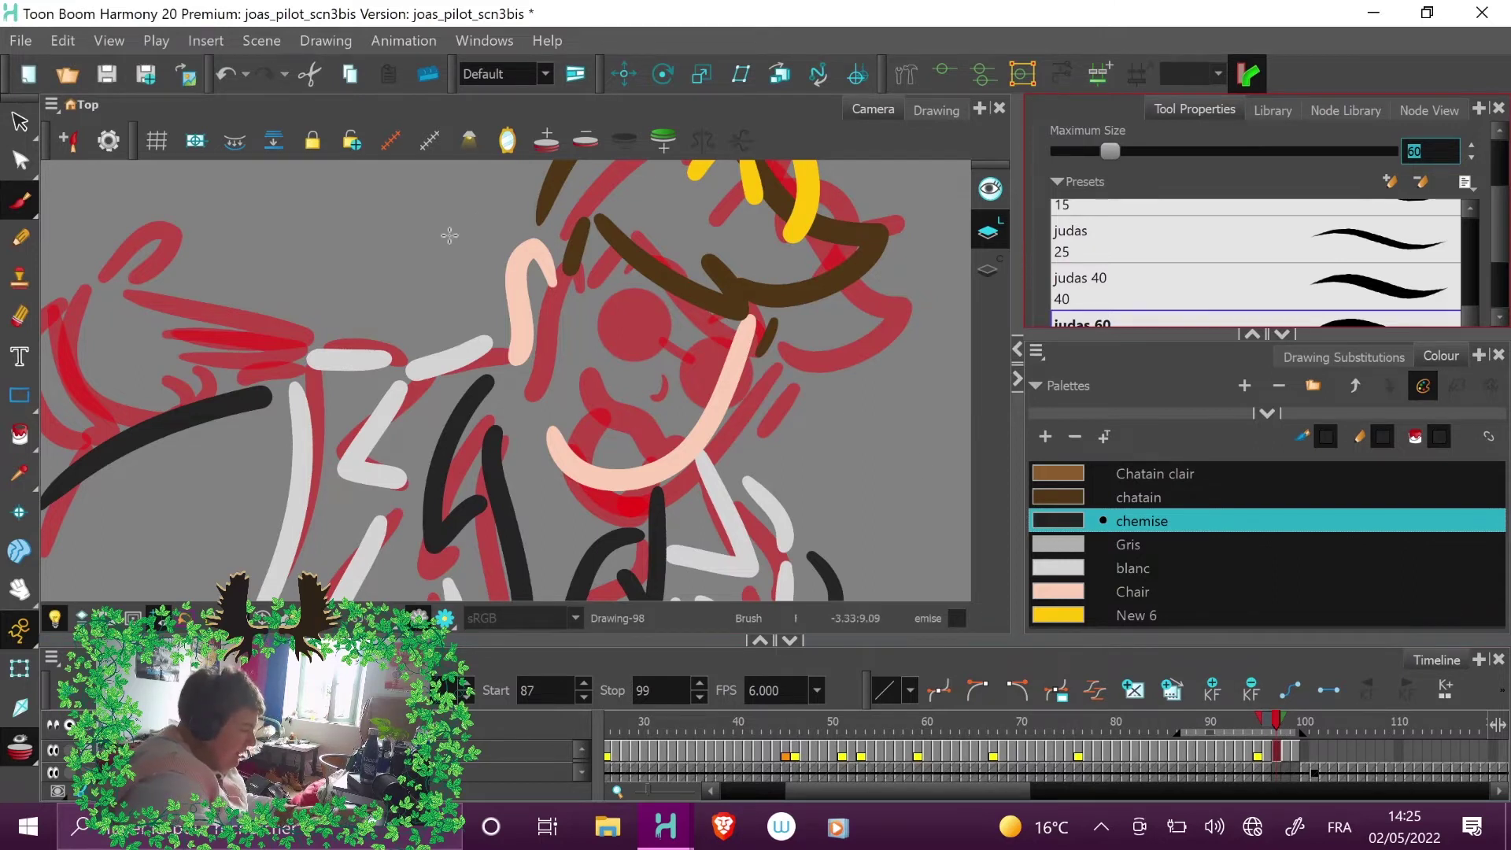
pyautogui.press('ctrl+super+o')
pyautogui.click(247, 809)
pyautogui.click(969, 582)
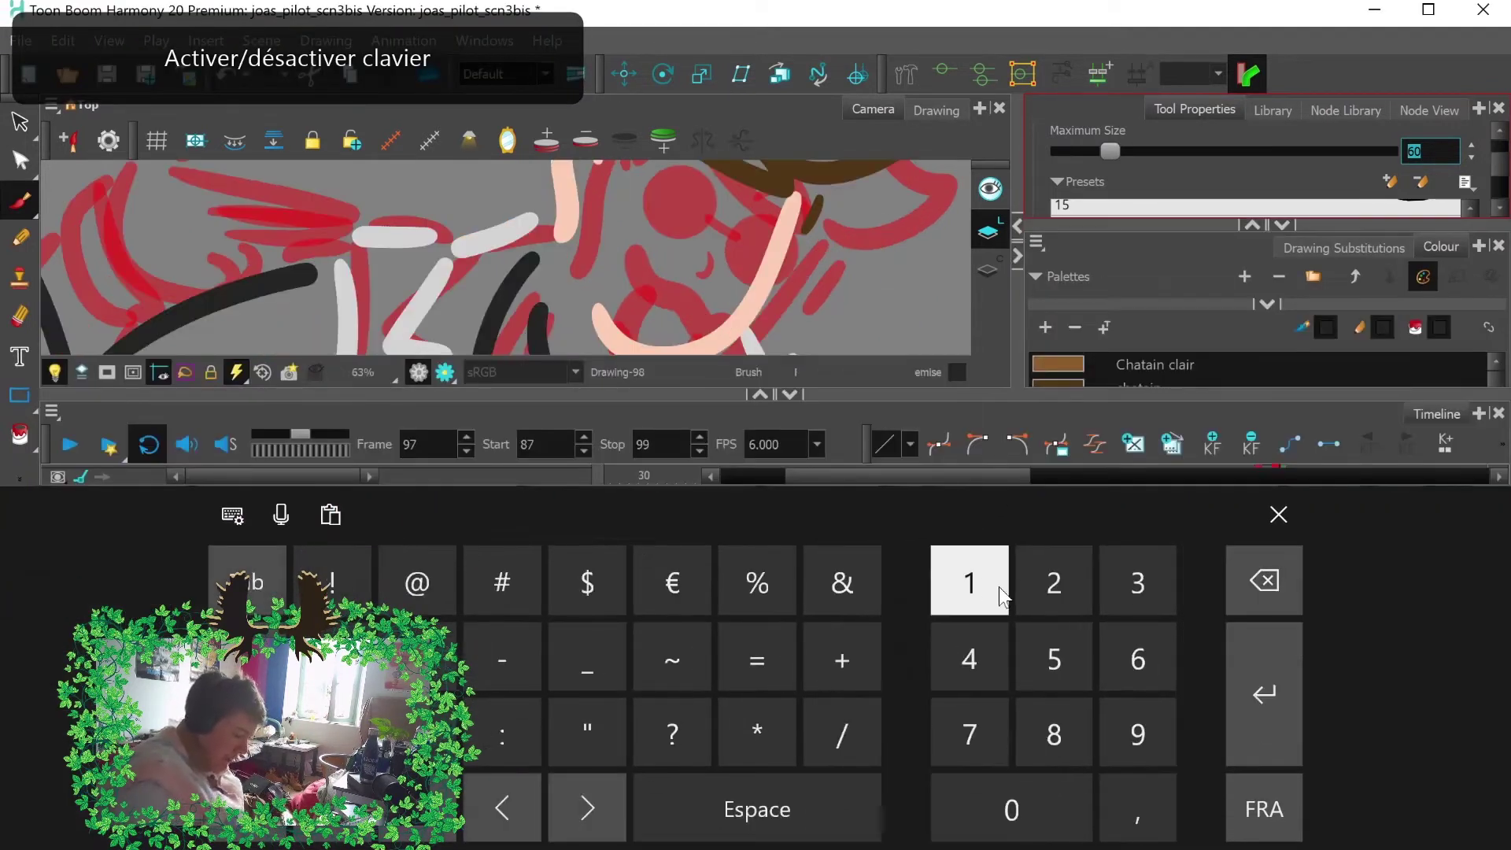
pyautogui.click(1002, 701)
pyautogui.click(1053, 659)
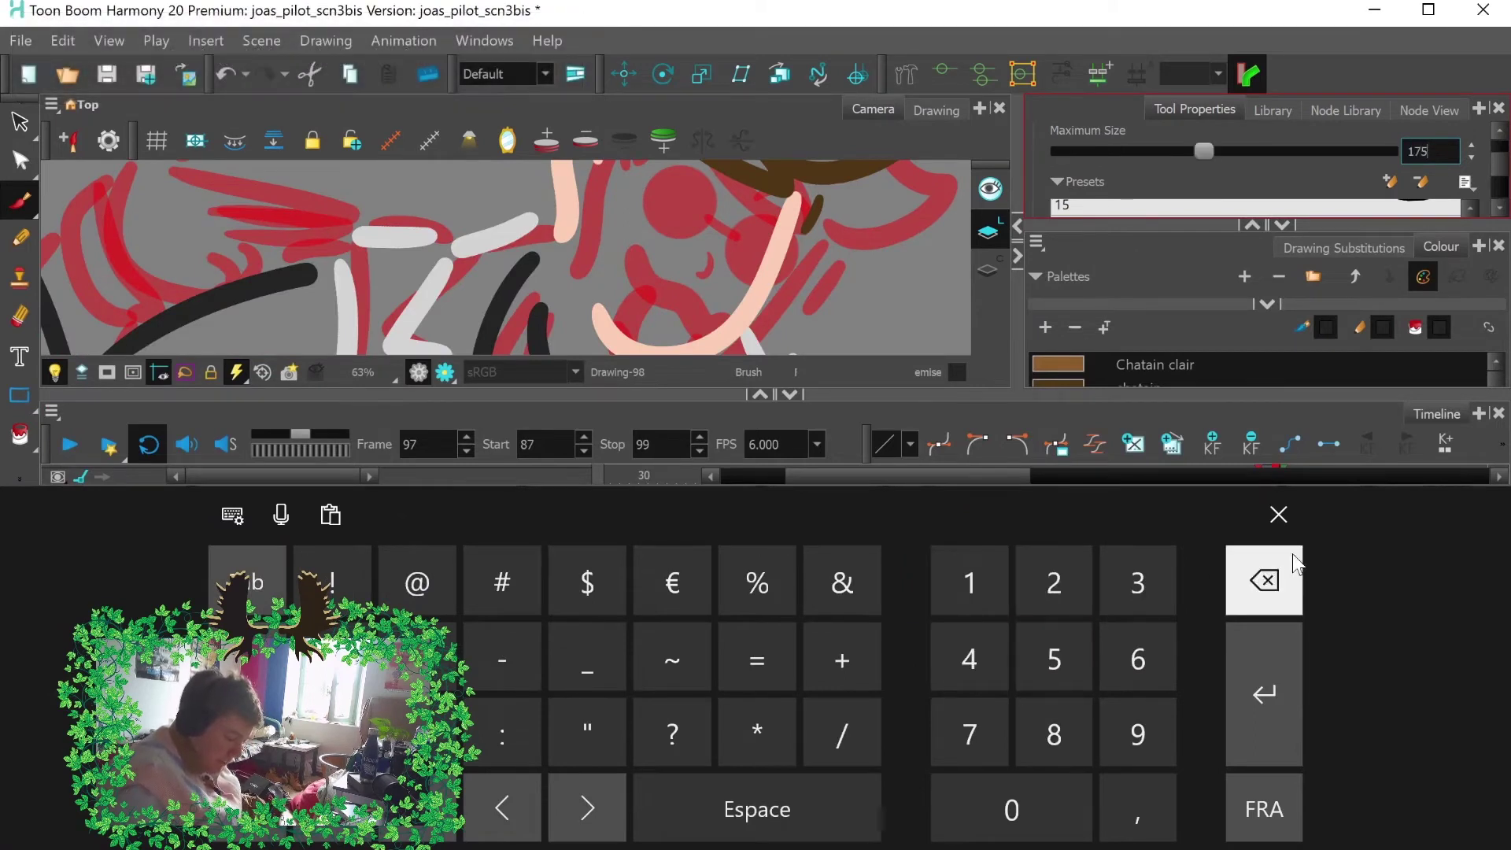
pyautogui.click(1279, 513)
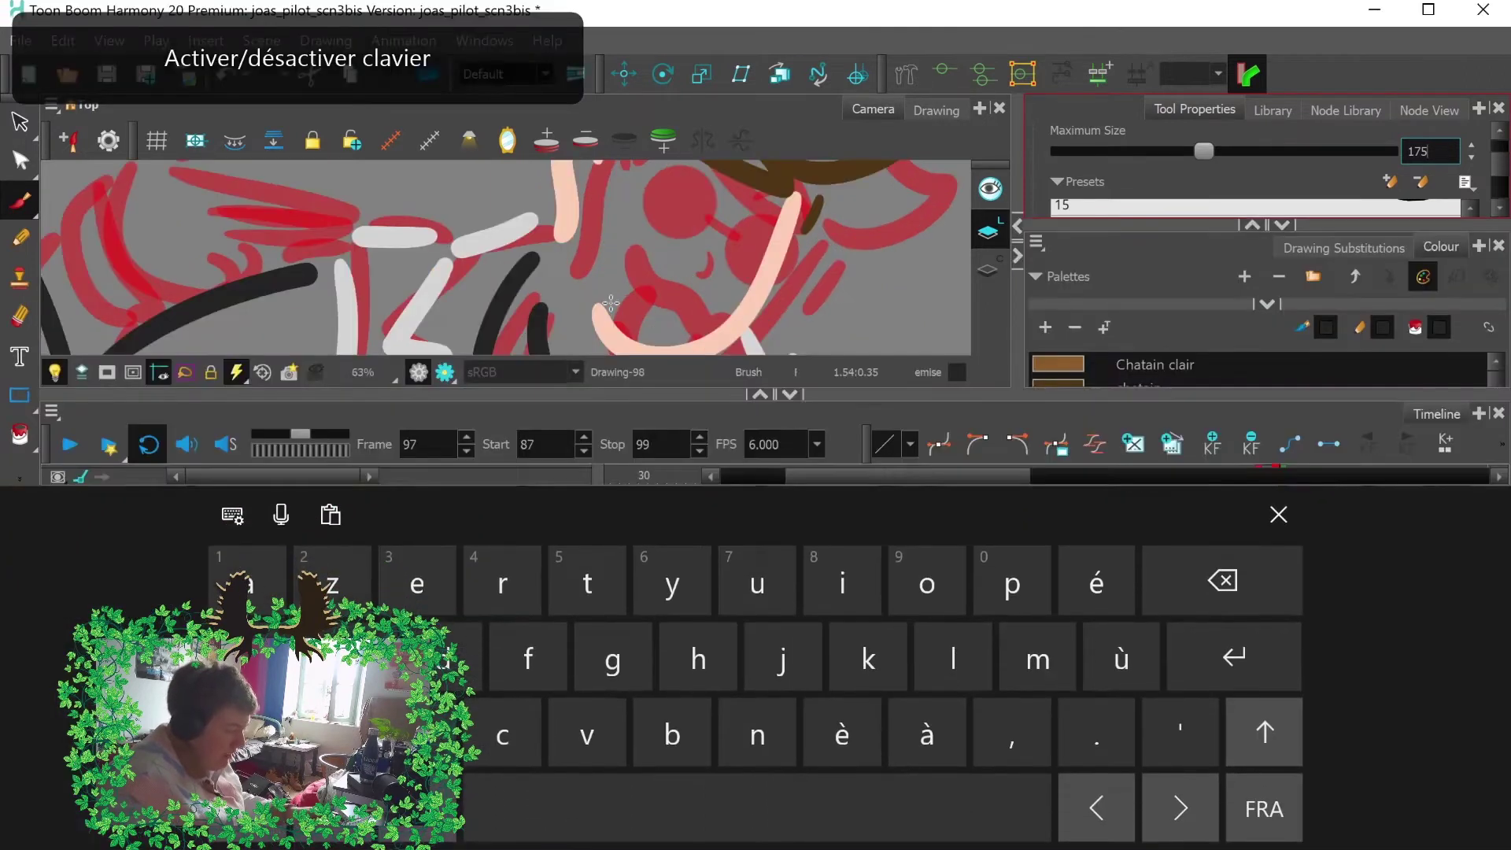
pyautogui.click(1278, 517)
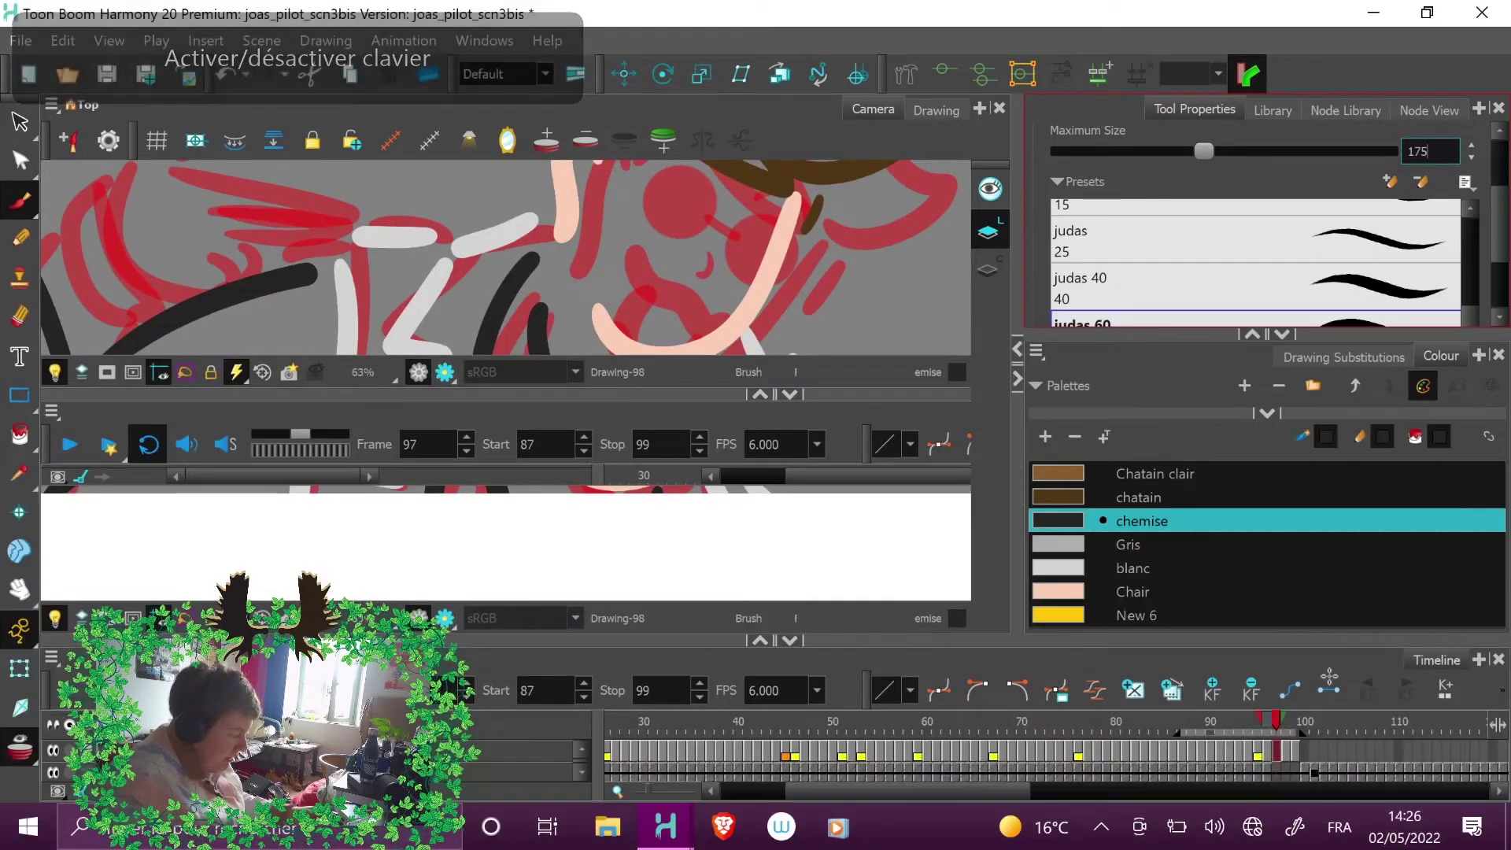
pyautogui.hotkey('alt', 'Tab')
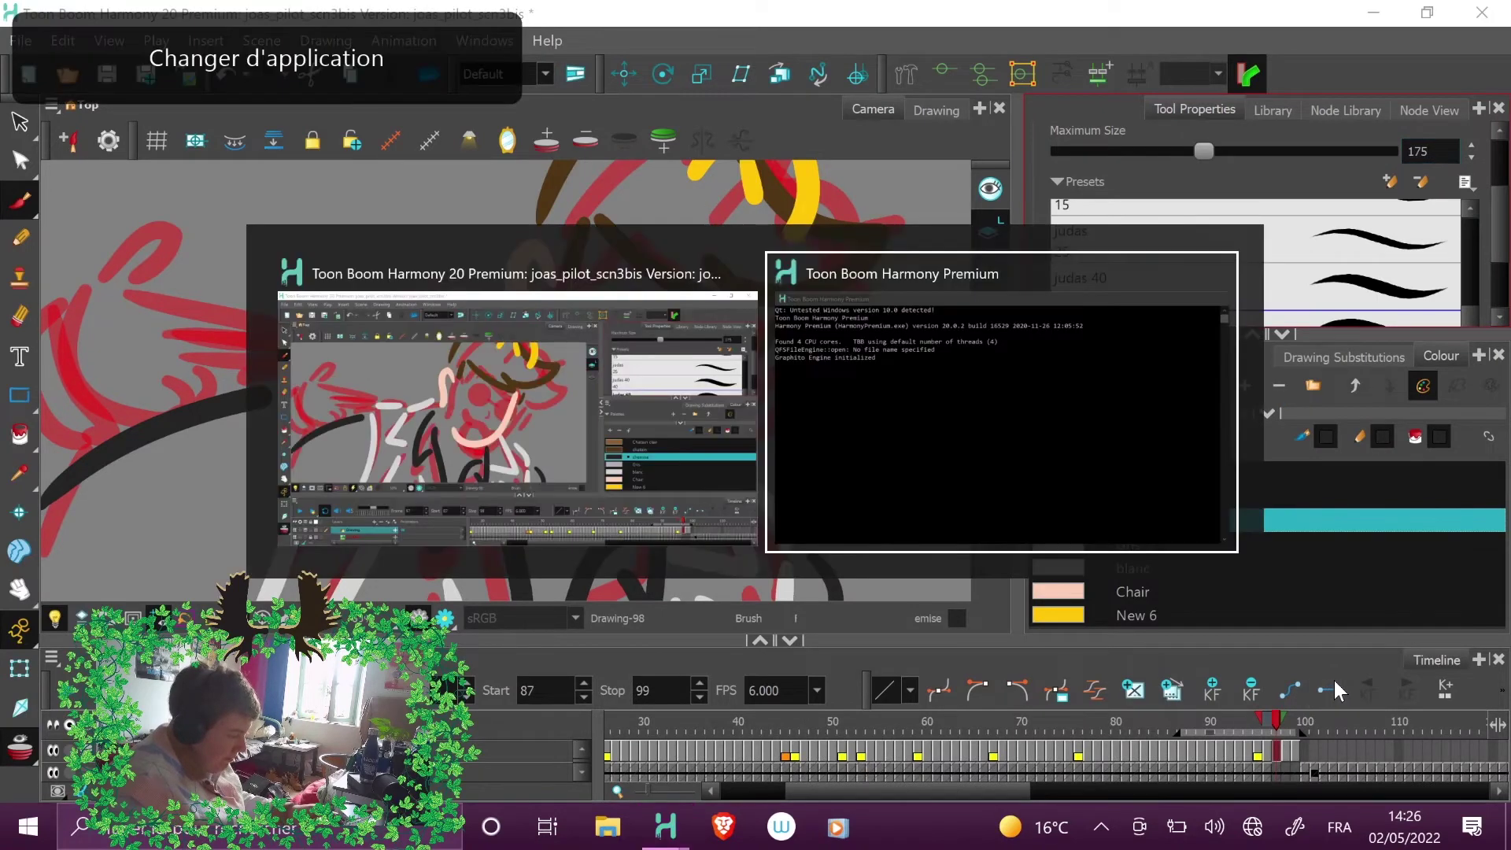
pyautogui.press('Escape')
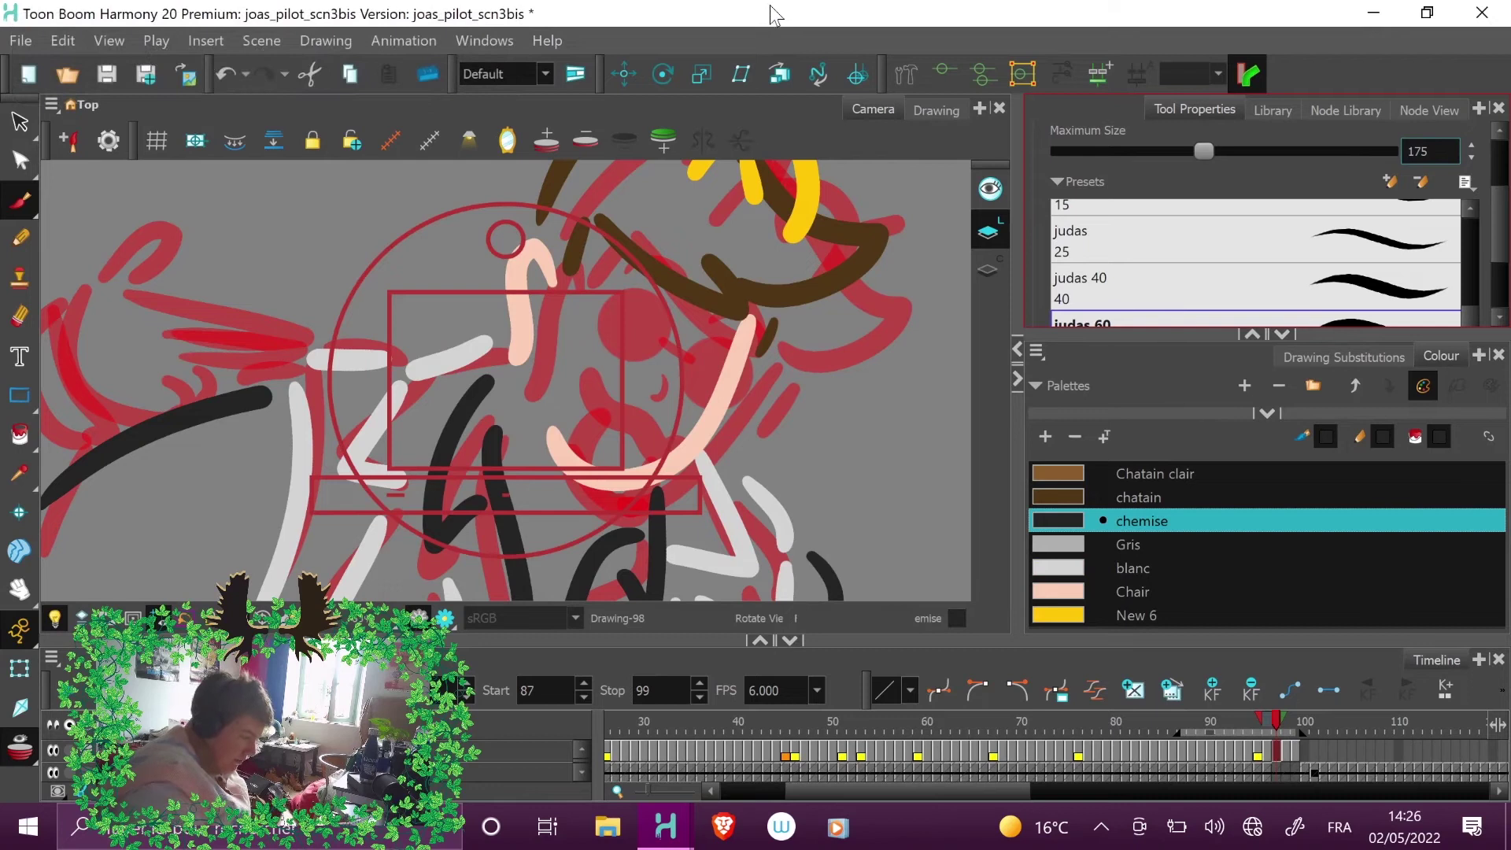
pyautogui.click(1284, 721)
pyautogui.click(1275, 724)
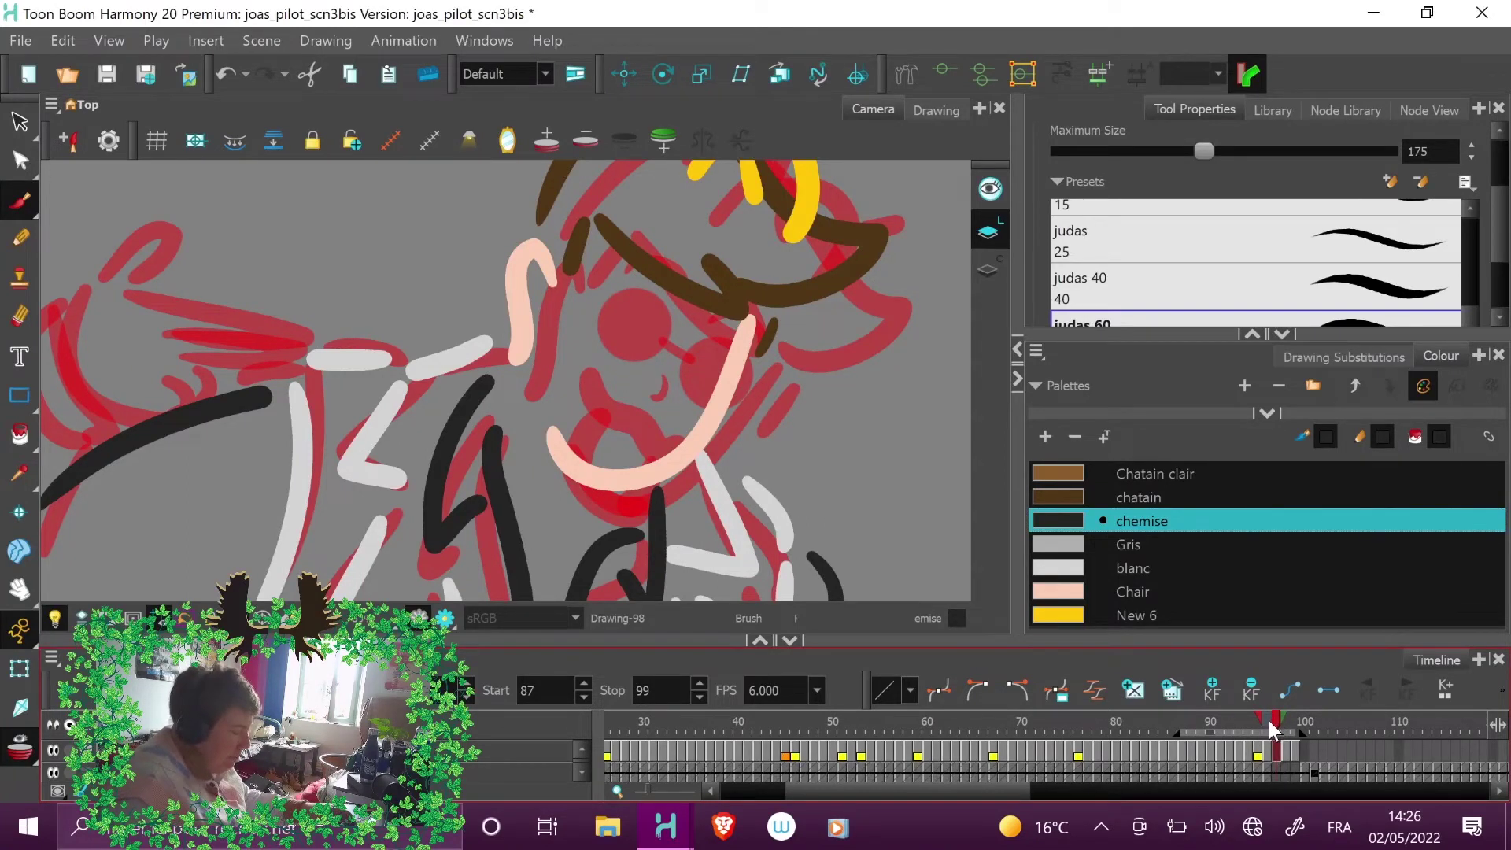
pyautogui.press('shift')
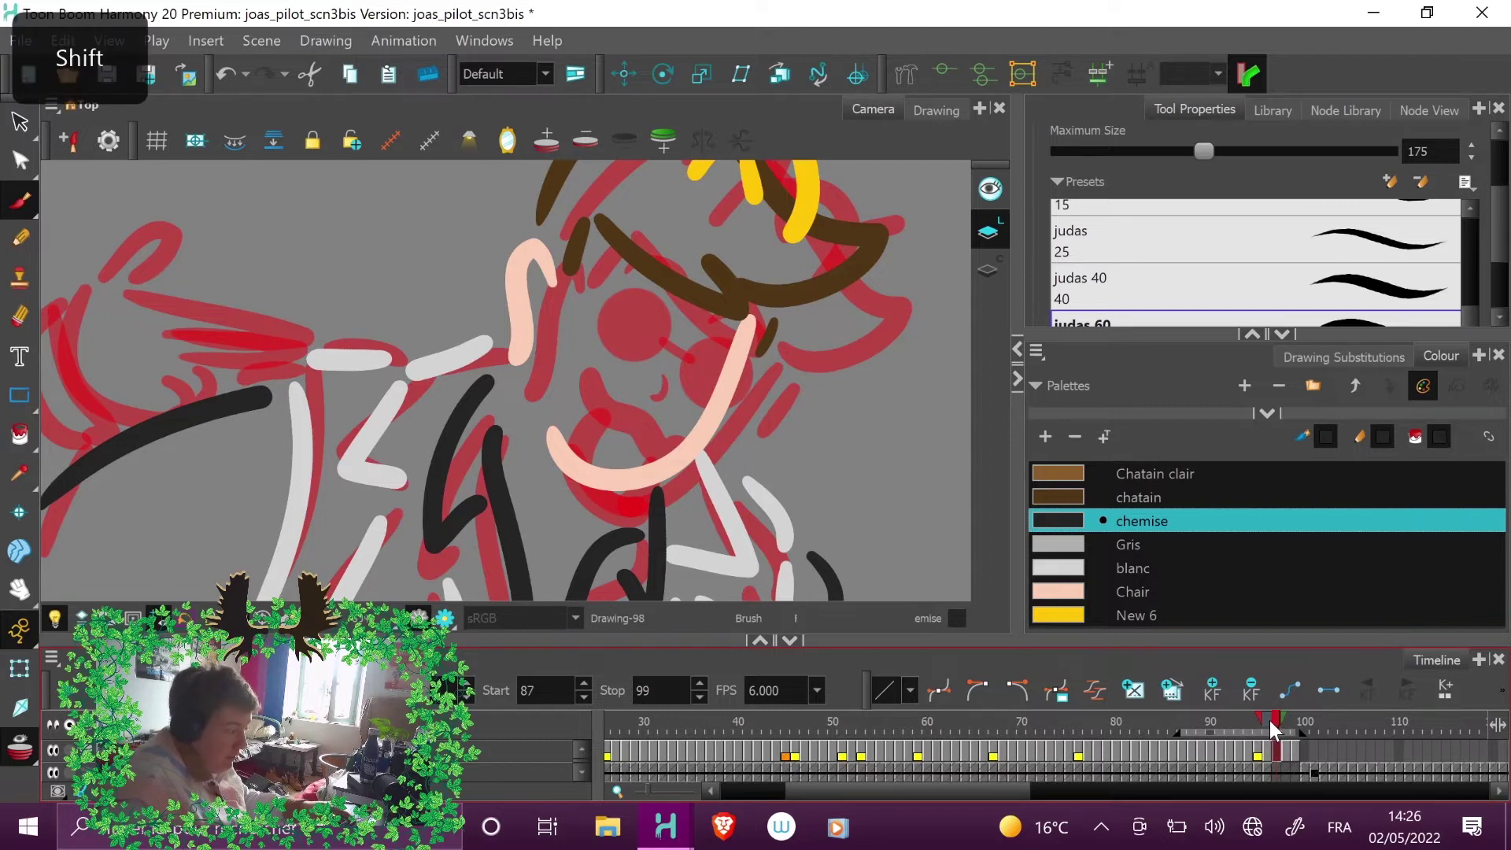
pyautogui.press('alt')
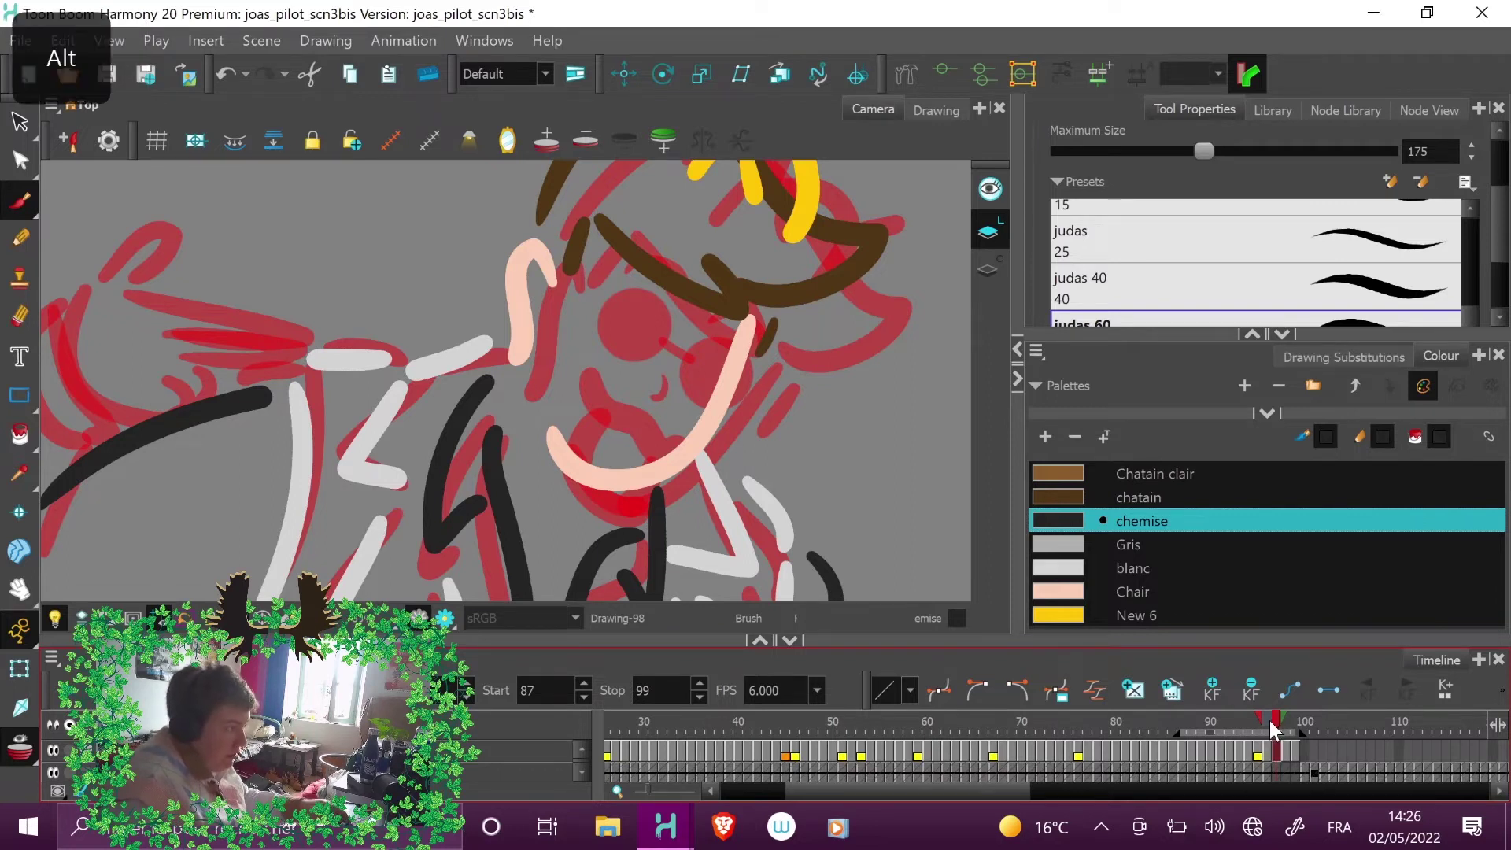
pyautogui.press('ctrl')
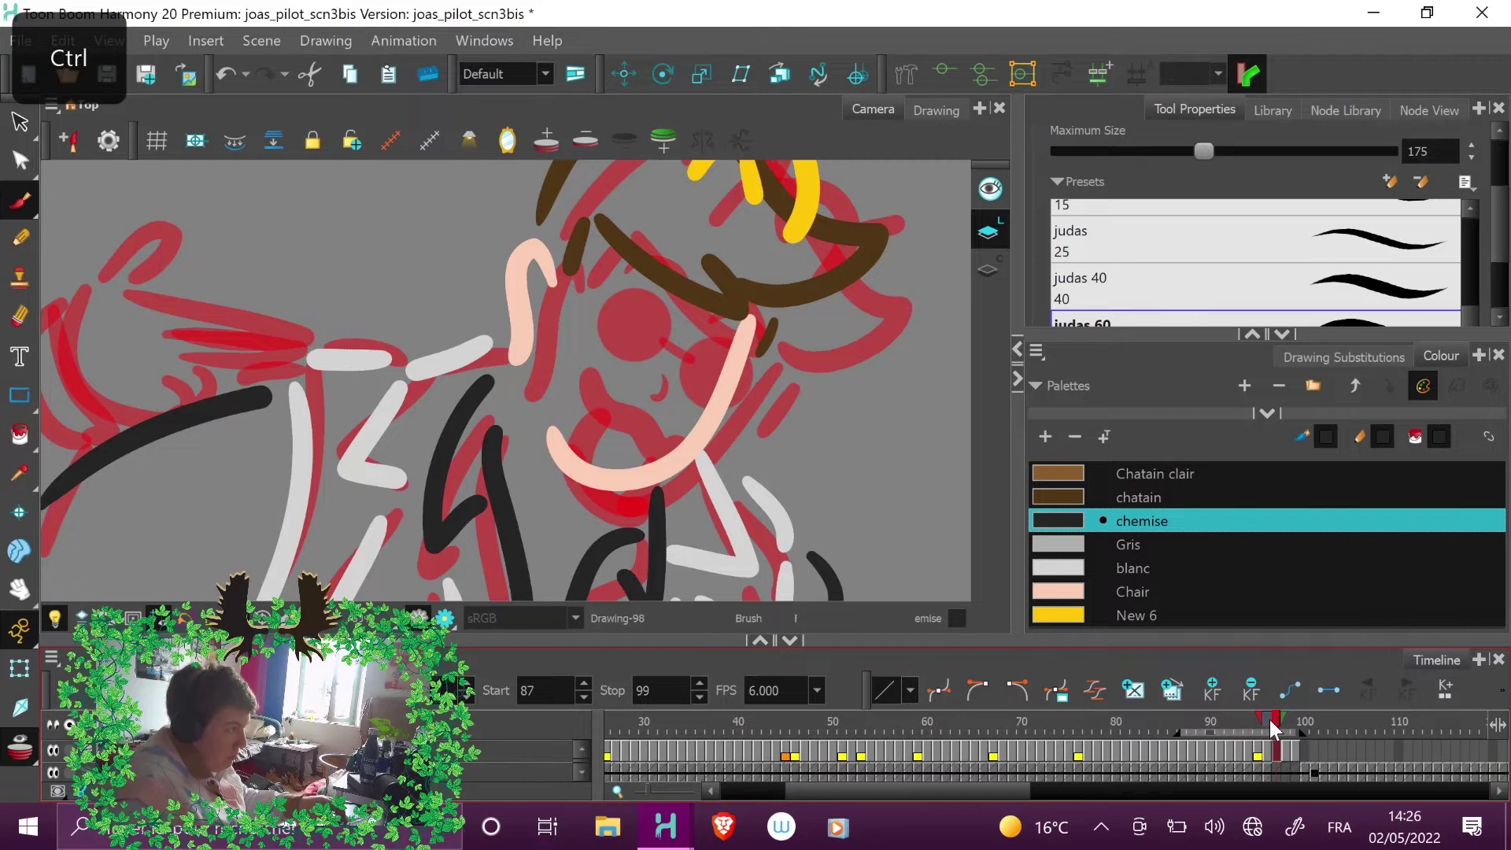
pyautogui.click(1282, 720)
pyautogui.click(1276, 723)
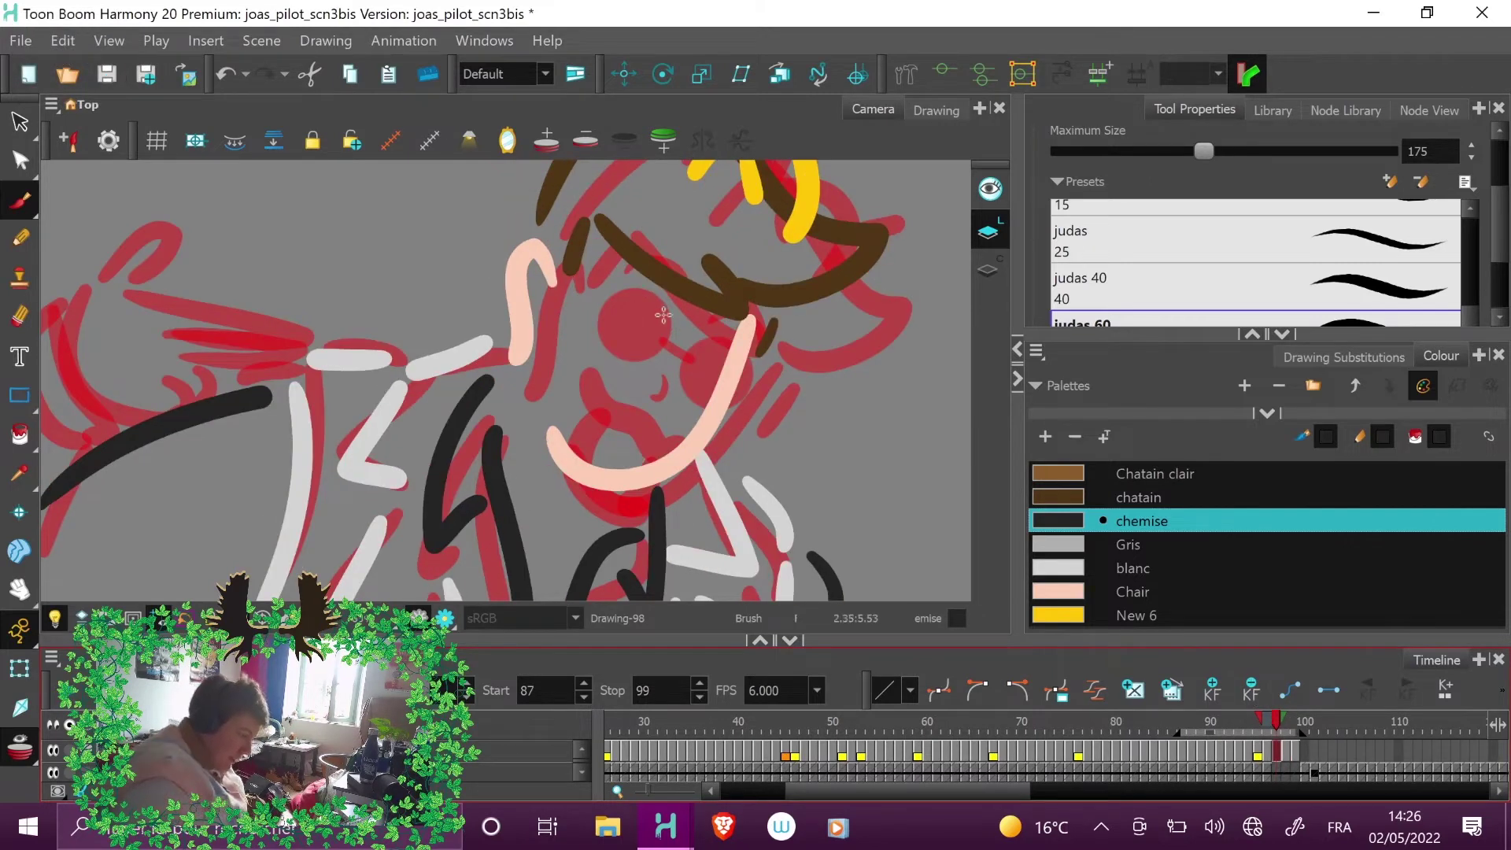
pyautogui.click(623, 310)
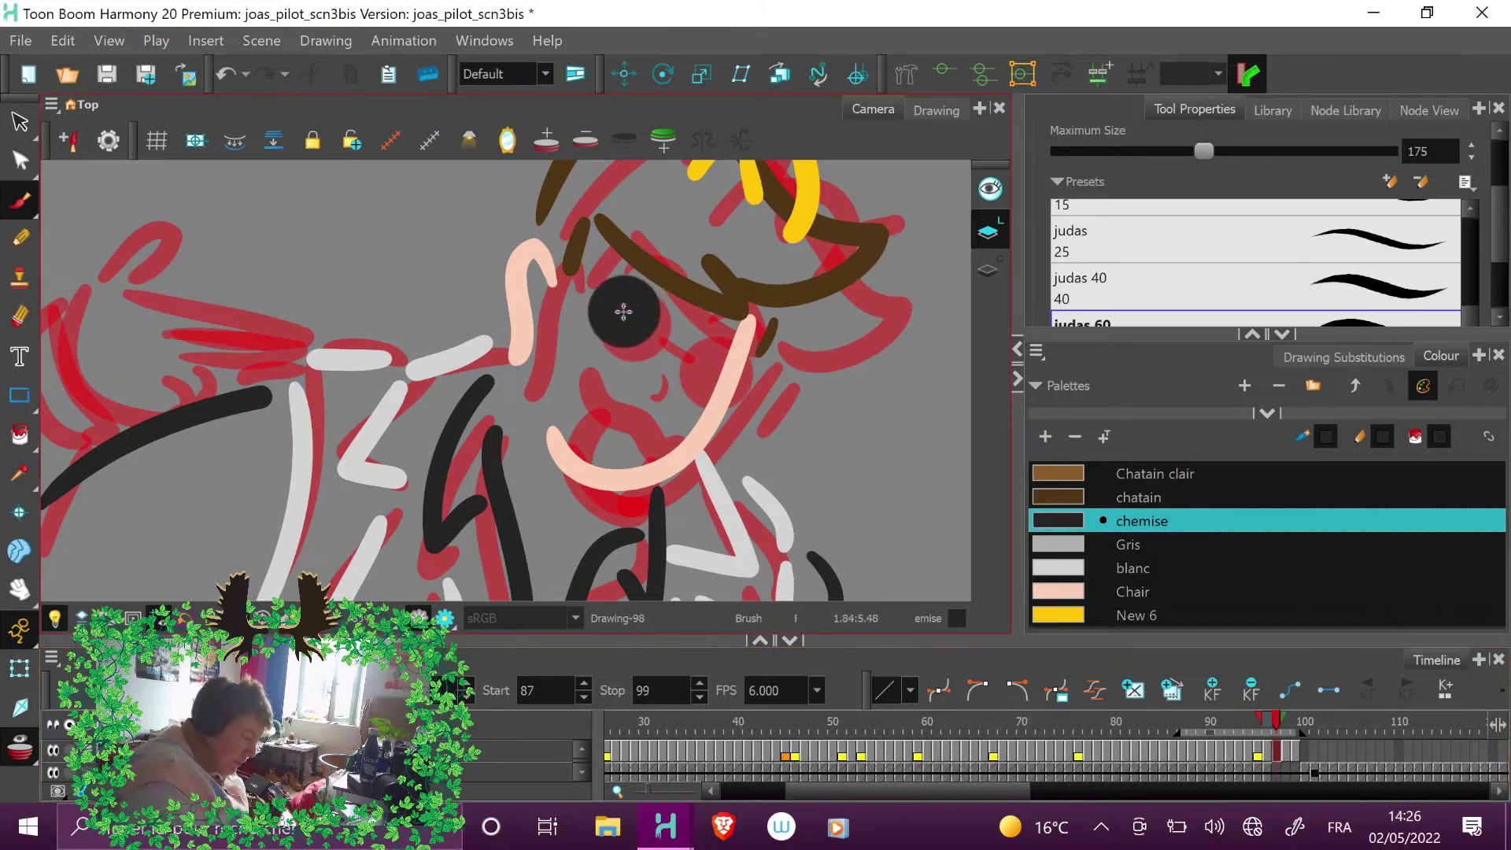
pyautogui.click(698, 334)
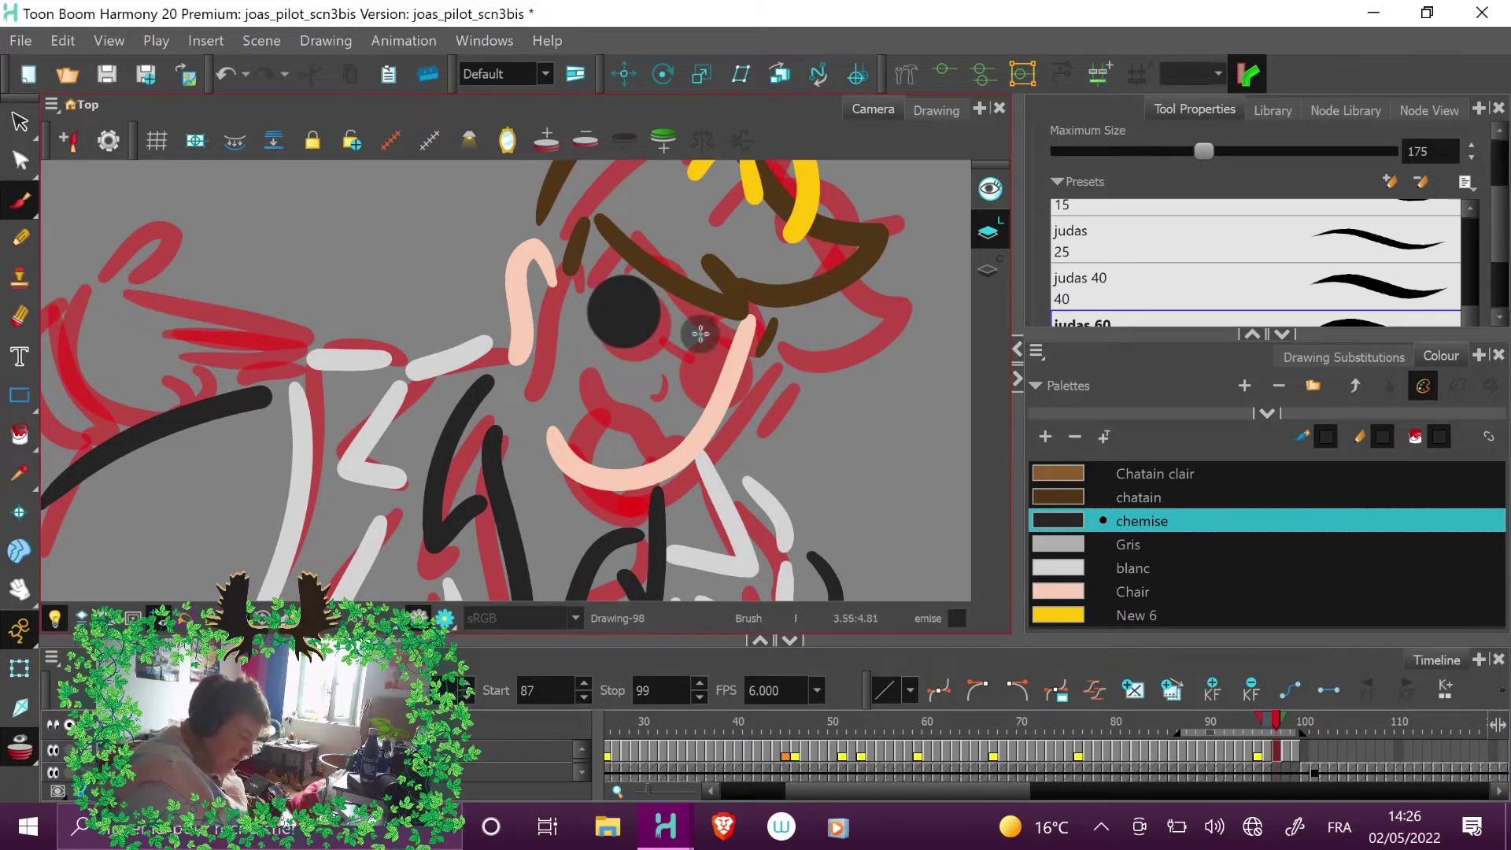
pyautogui.hotkey('ctrl', 'z')
pyautogui.hotkey('ctrl', 'z')
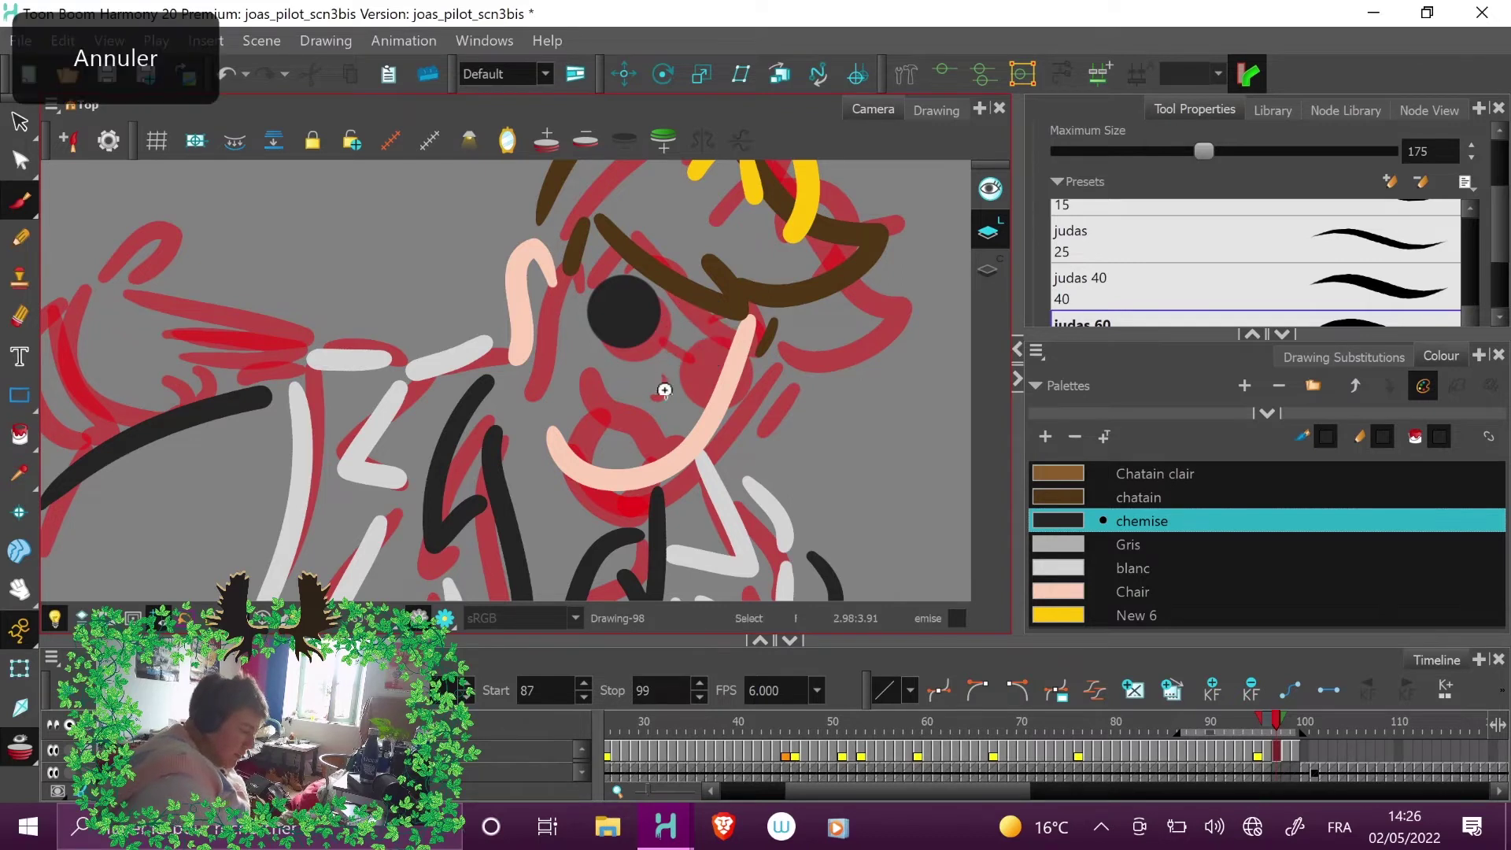
# - Paint two round sunglasses lenses side by side below the hairline on Drawing-98 in the chemise colour at brush size 175
pyautogui.click(621, 315)
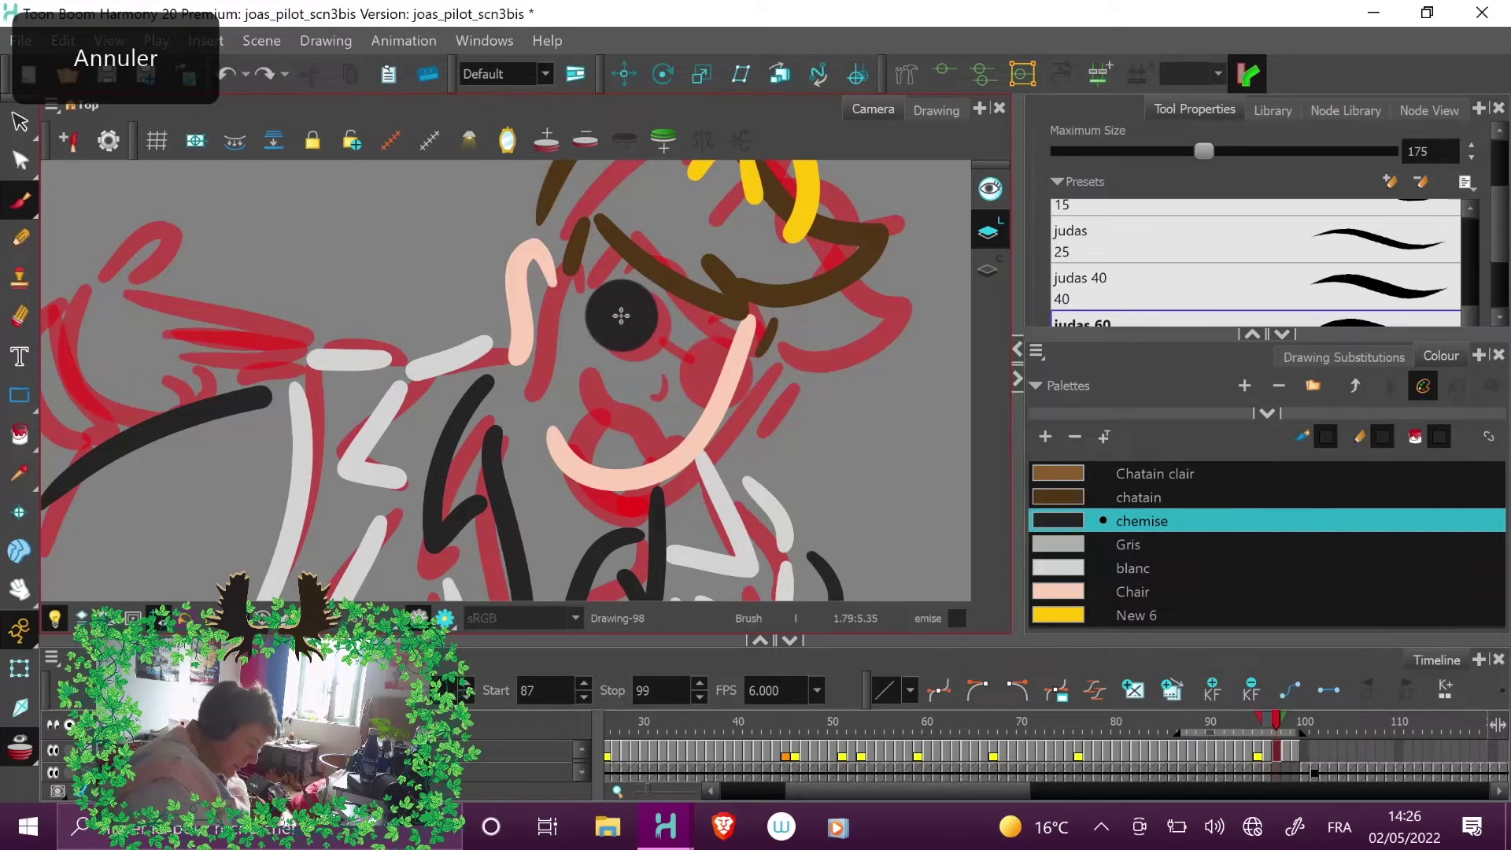
pyautogui.click(698, 337)
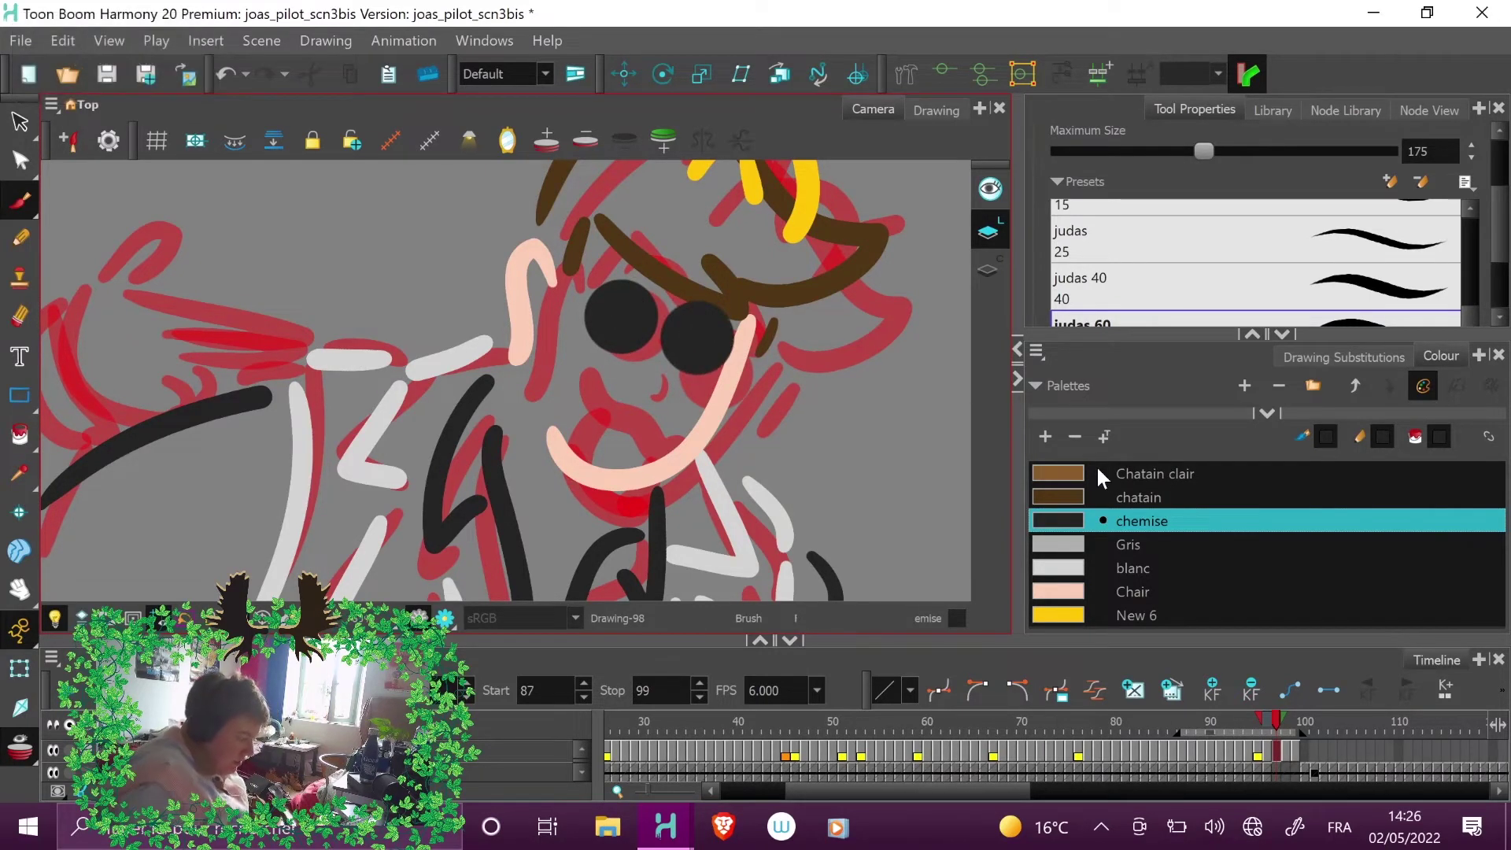
pyautogui.click(1134, 541)
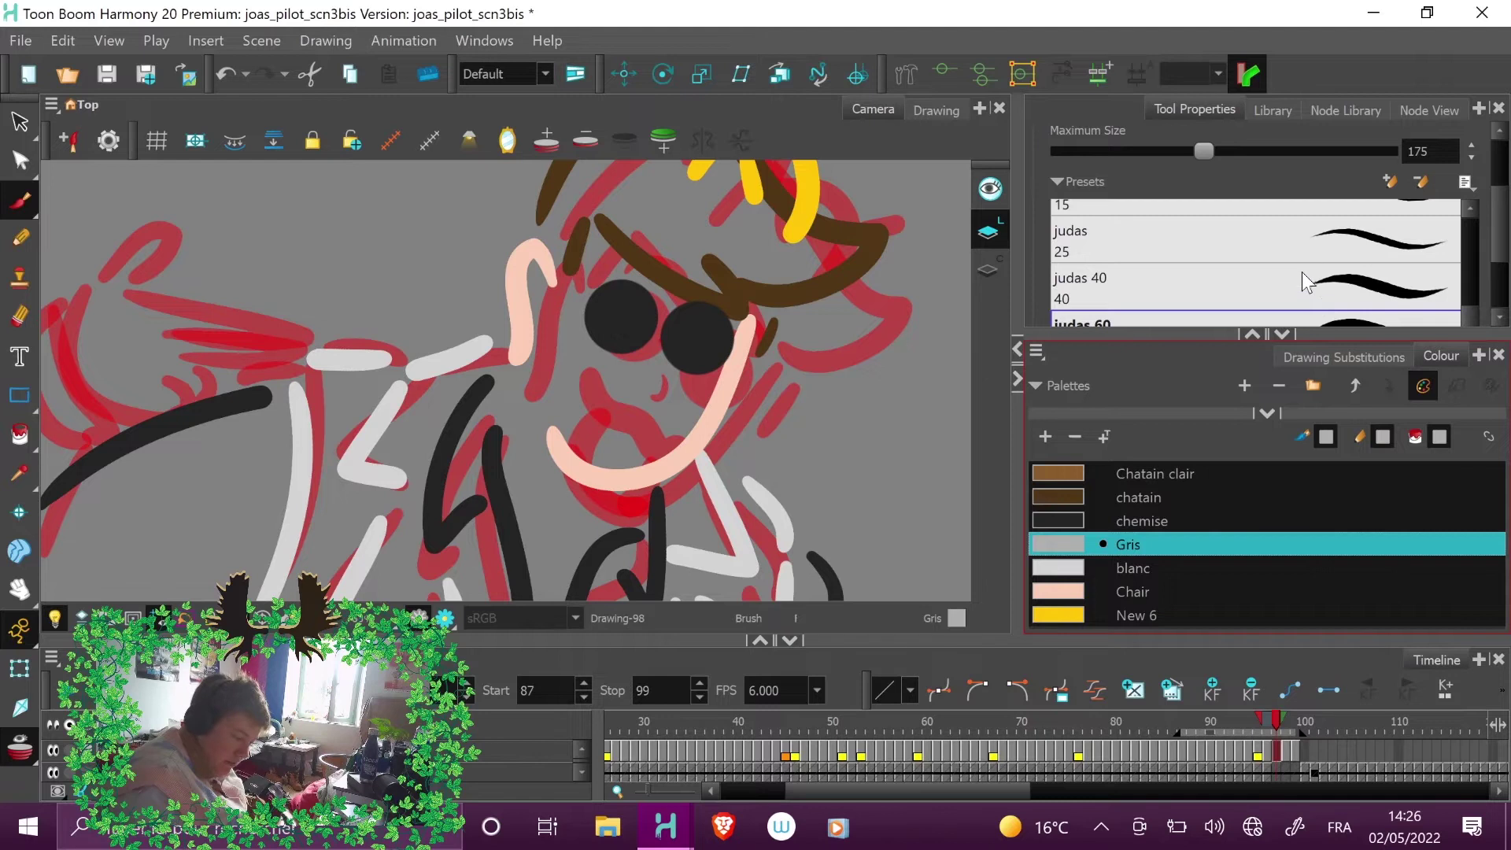
pyautogui.click(1139, 522)
# - Check Drawing-97, then paint the two round chemise lenses on Drawing-99 and move them slightly down the face
pyautogui.click(1277, 728)
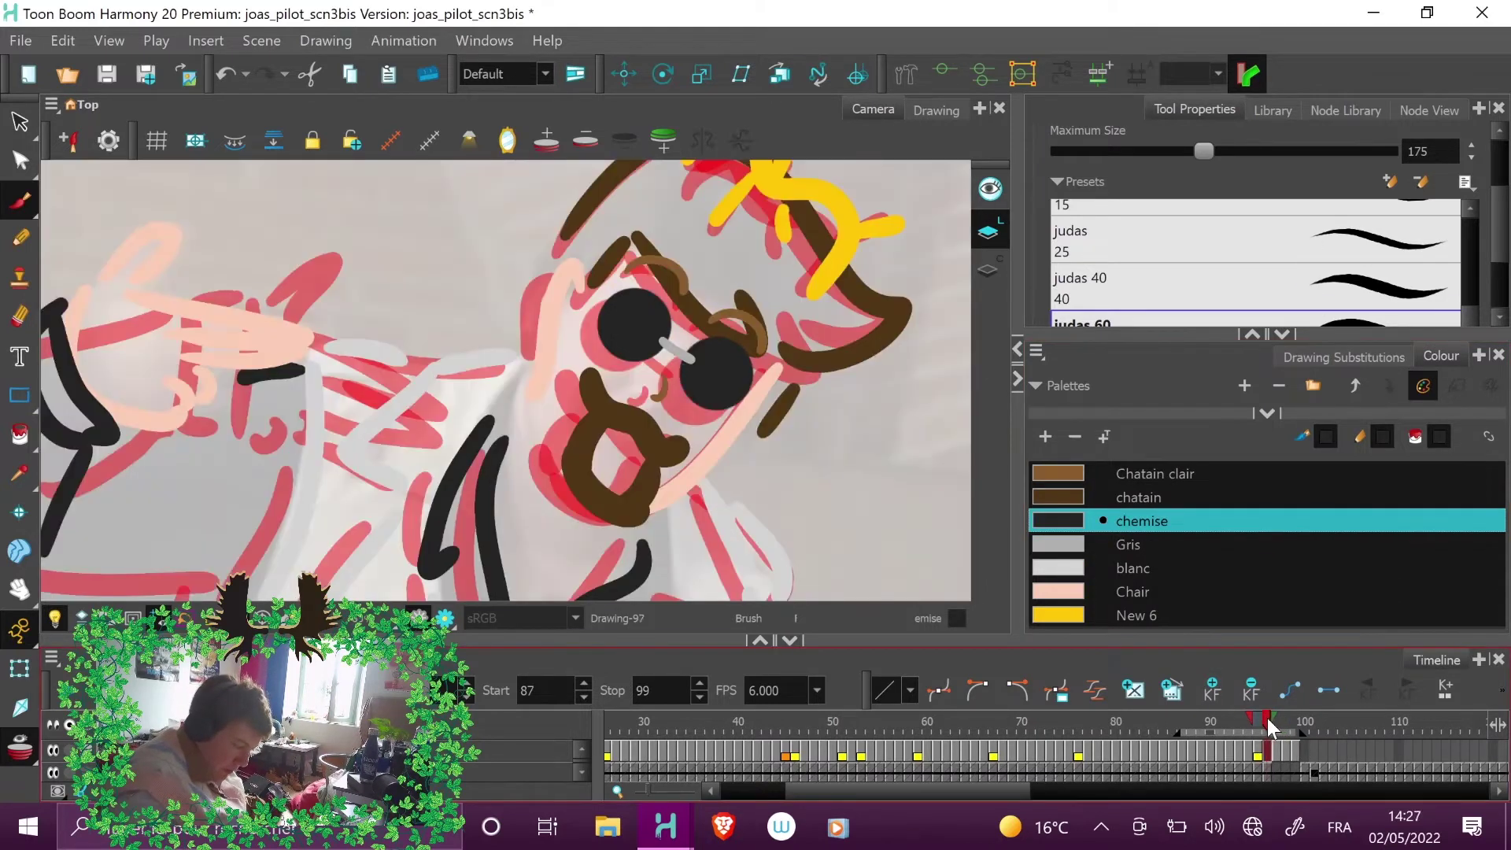
pyautogui.click(1285, 724)
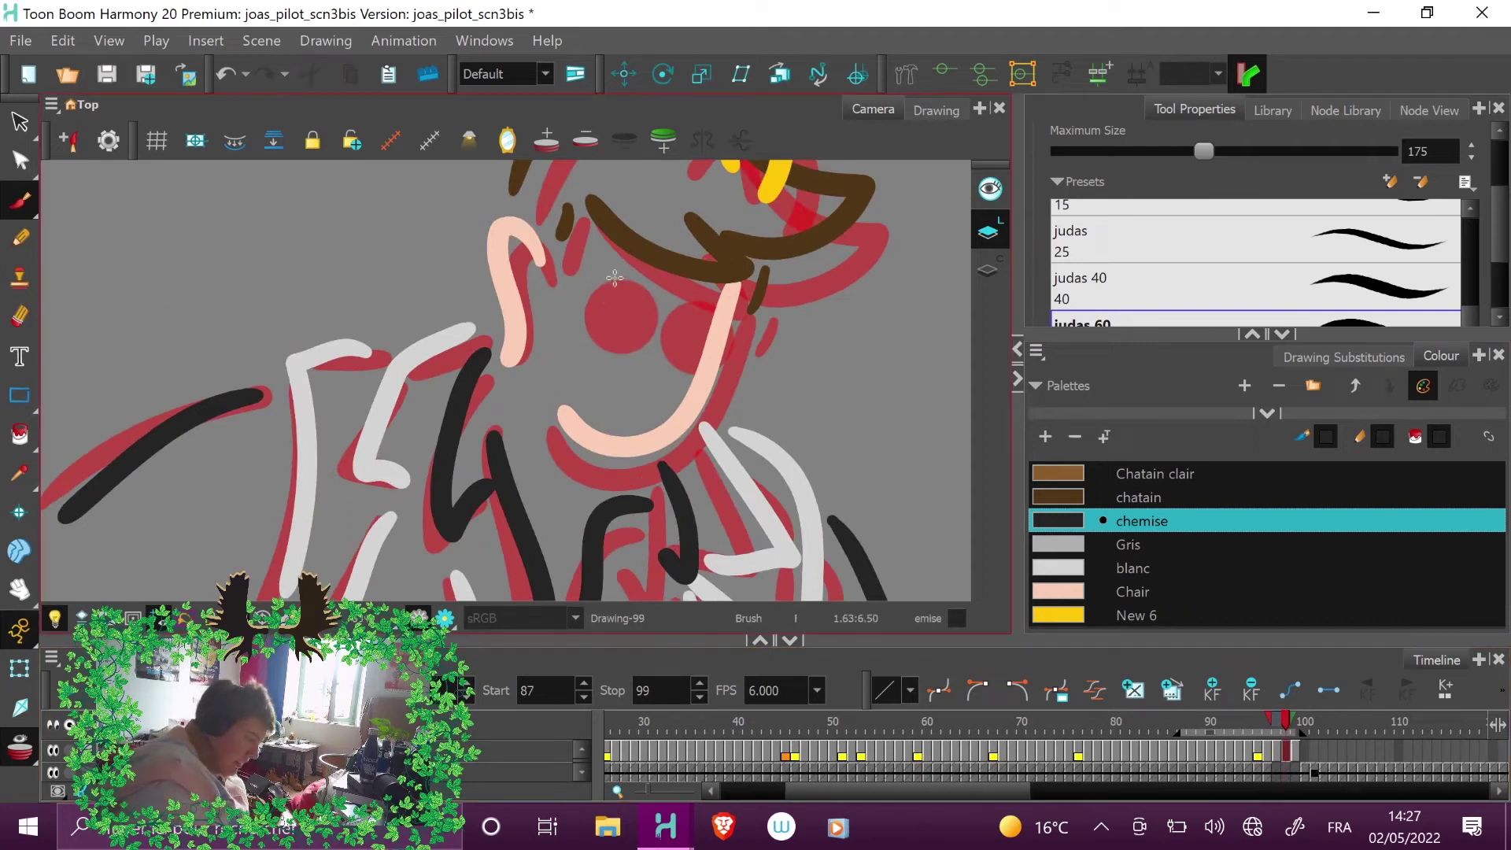
pyautogui.click(696, 286)
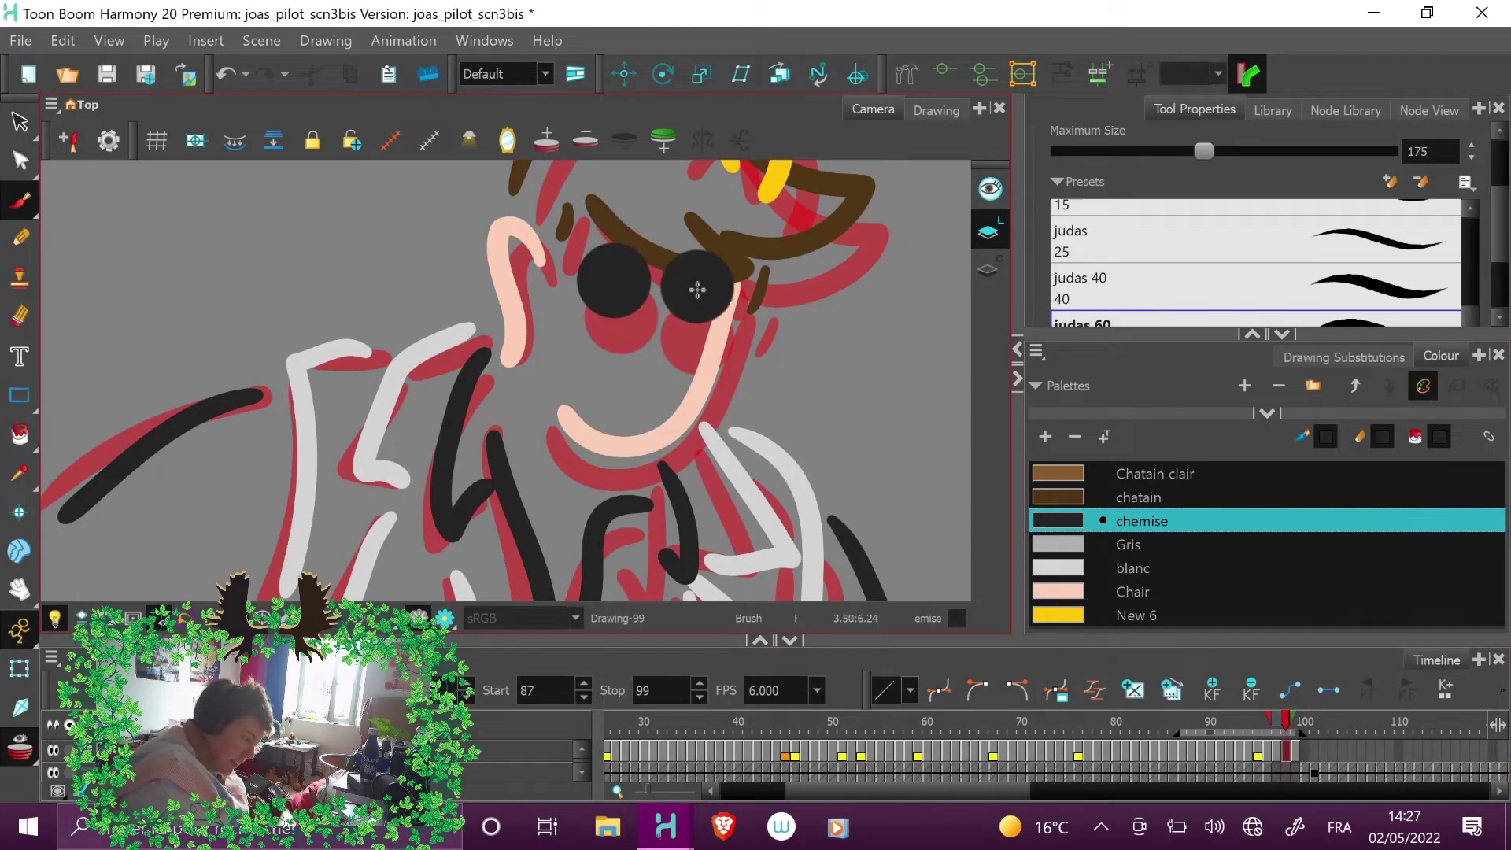
pyautogui.click(19, 121)
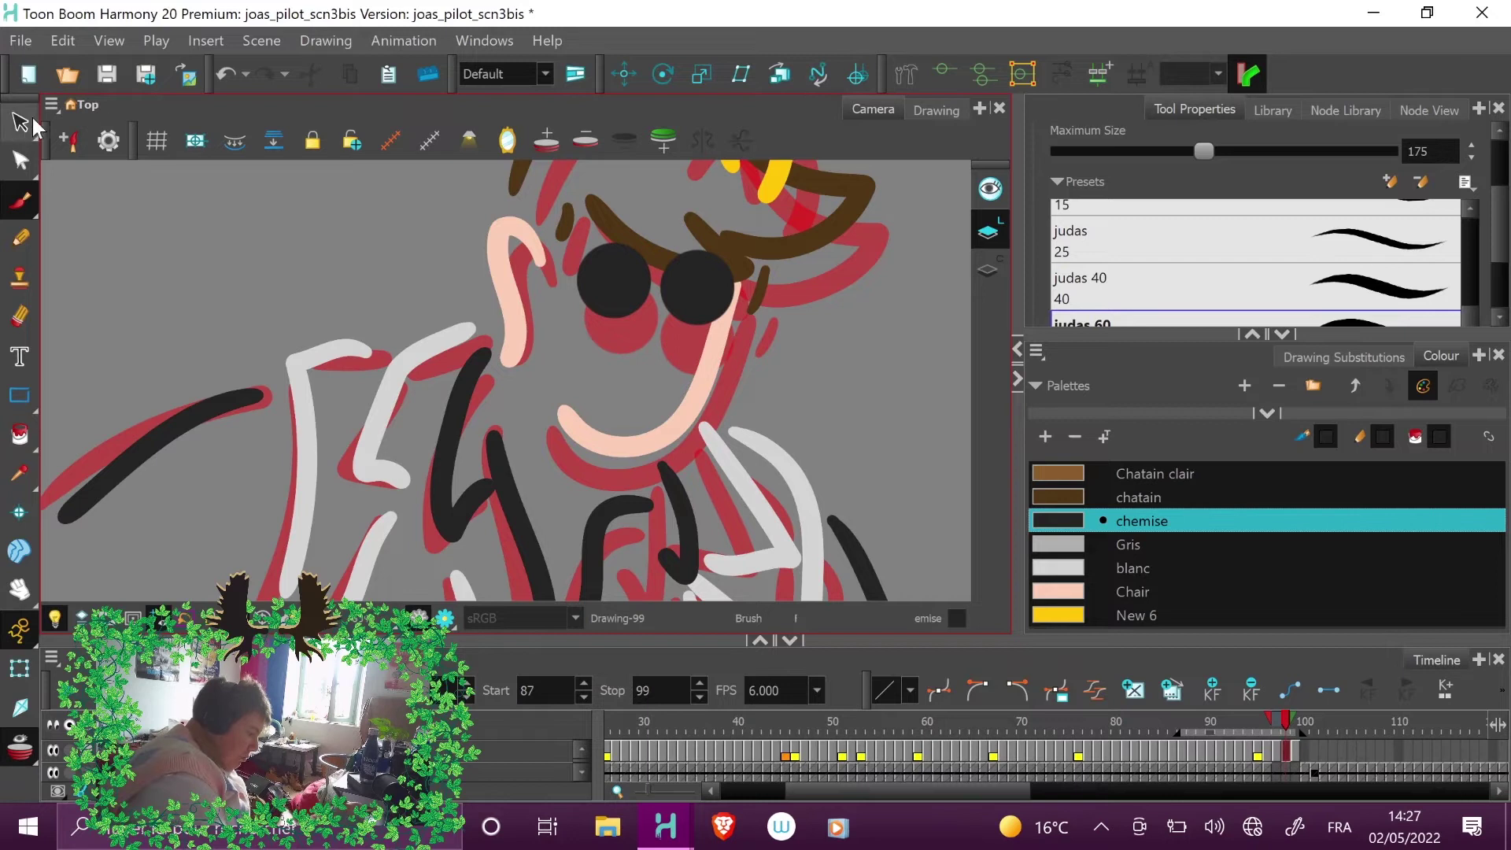
pyautogui.moveTo(613, 294)
pyautogui.mouseDown()
pyautogui.moveTo(698, 294)
pyautogui.moveTo(696, 307)
pyautogui.mouseUp()
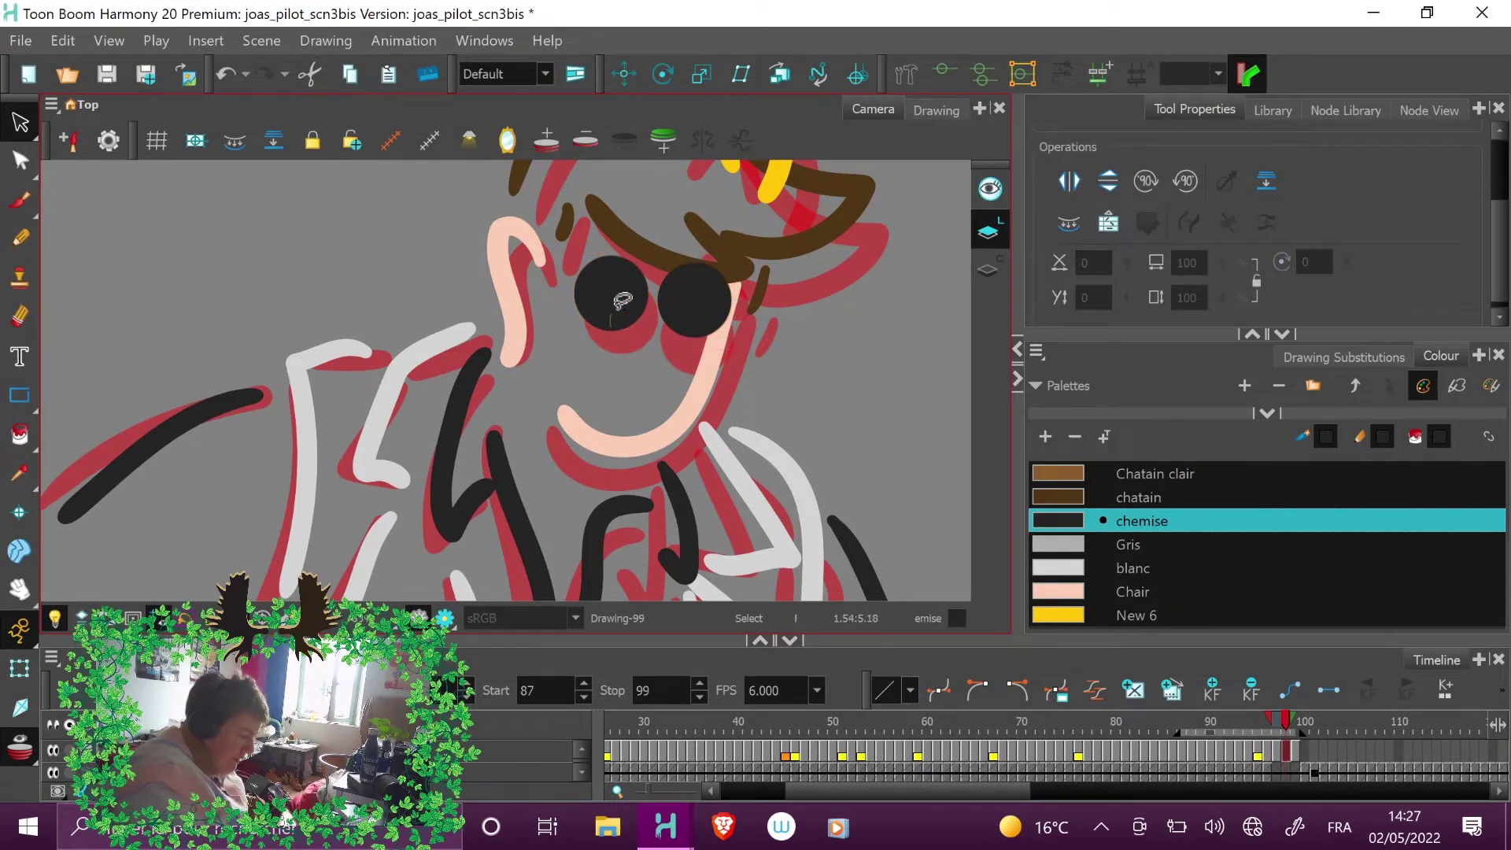
pyautogui.moveTo(769, 265); pyautogui.dragTo(802, 325)
pyautogui.click(817, 339)
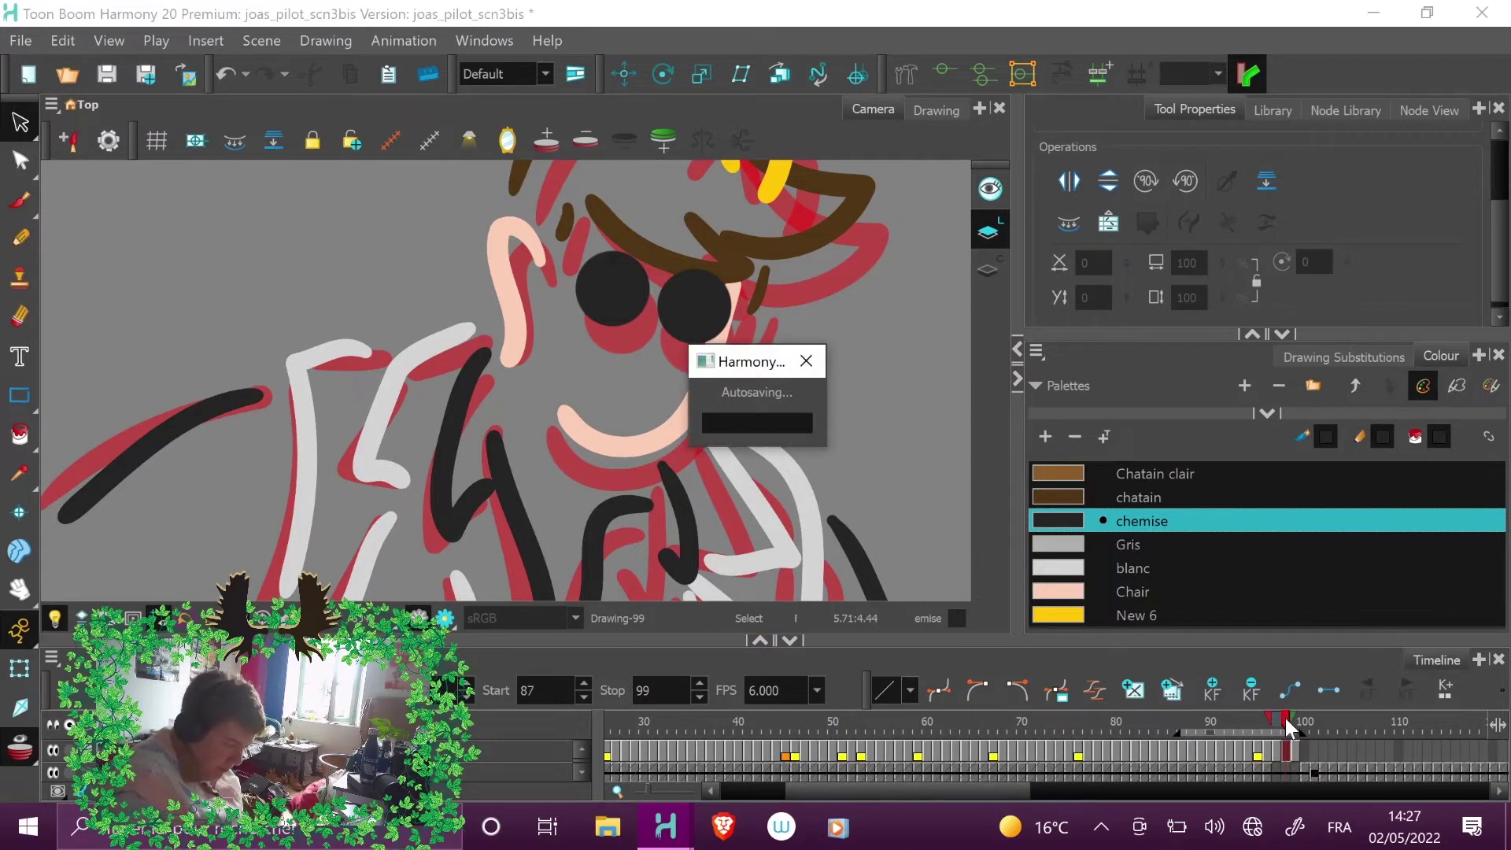
# - Paint the two round chemise sunglasses lenses just below the hairline on Drawing-100
pyautogui.moveTo(1286, 716); pyautogui.dragTo(1296, 708)
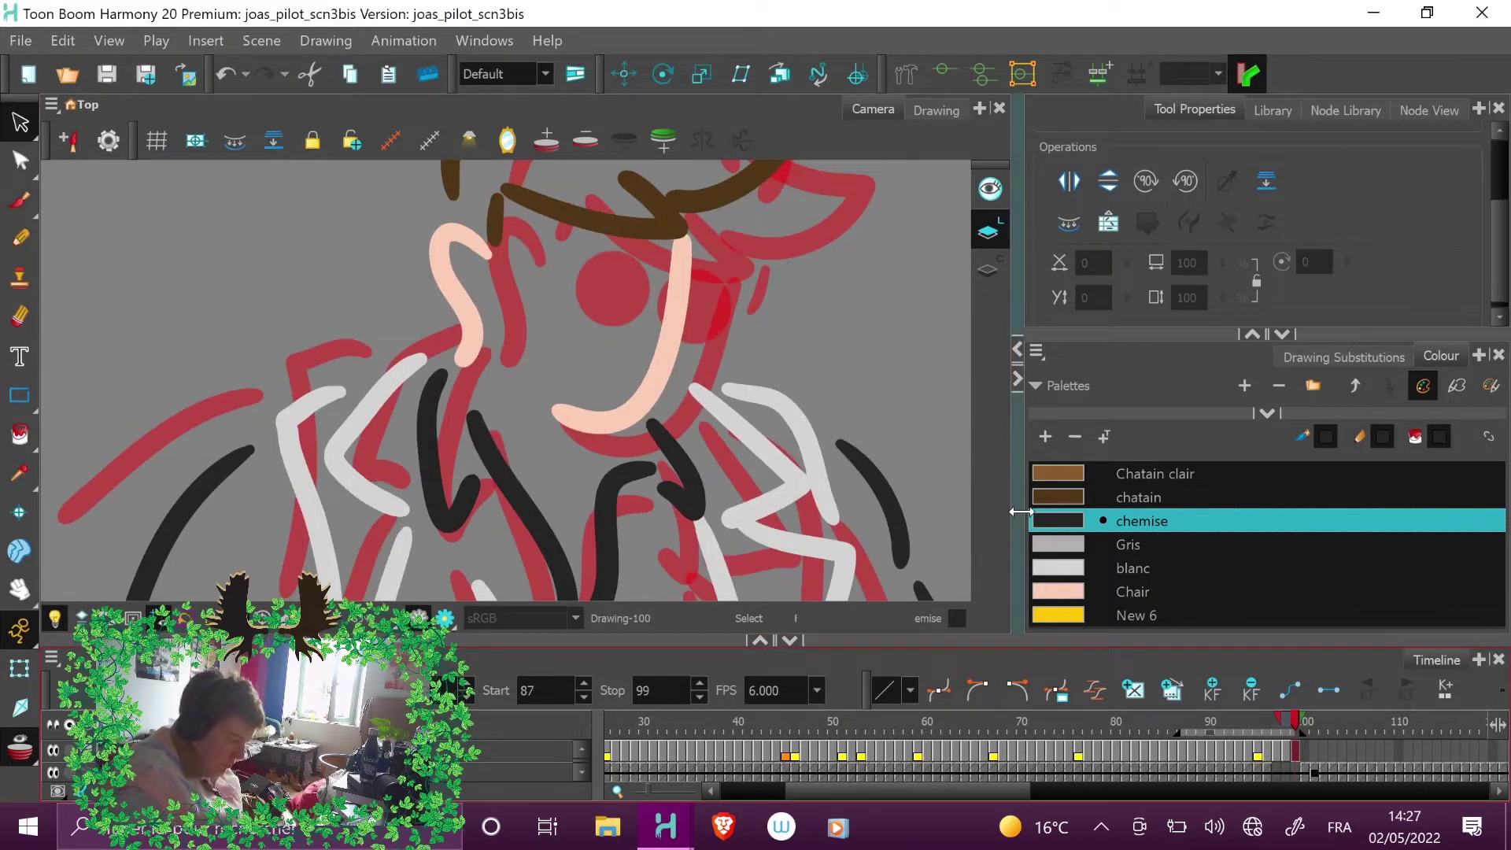
pyautogui.hotkey('alt', 'b')
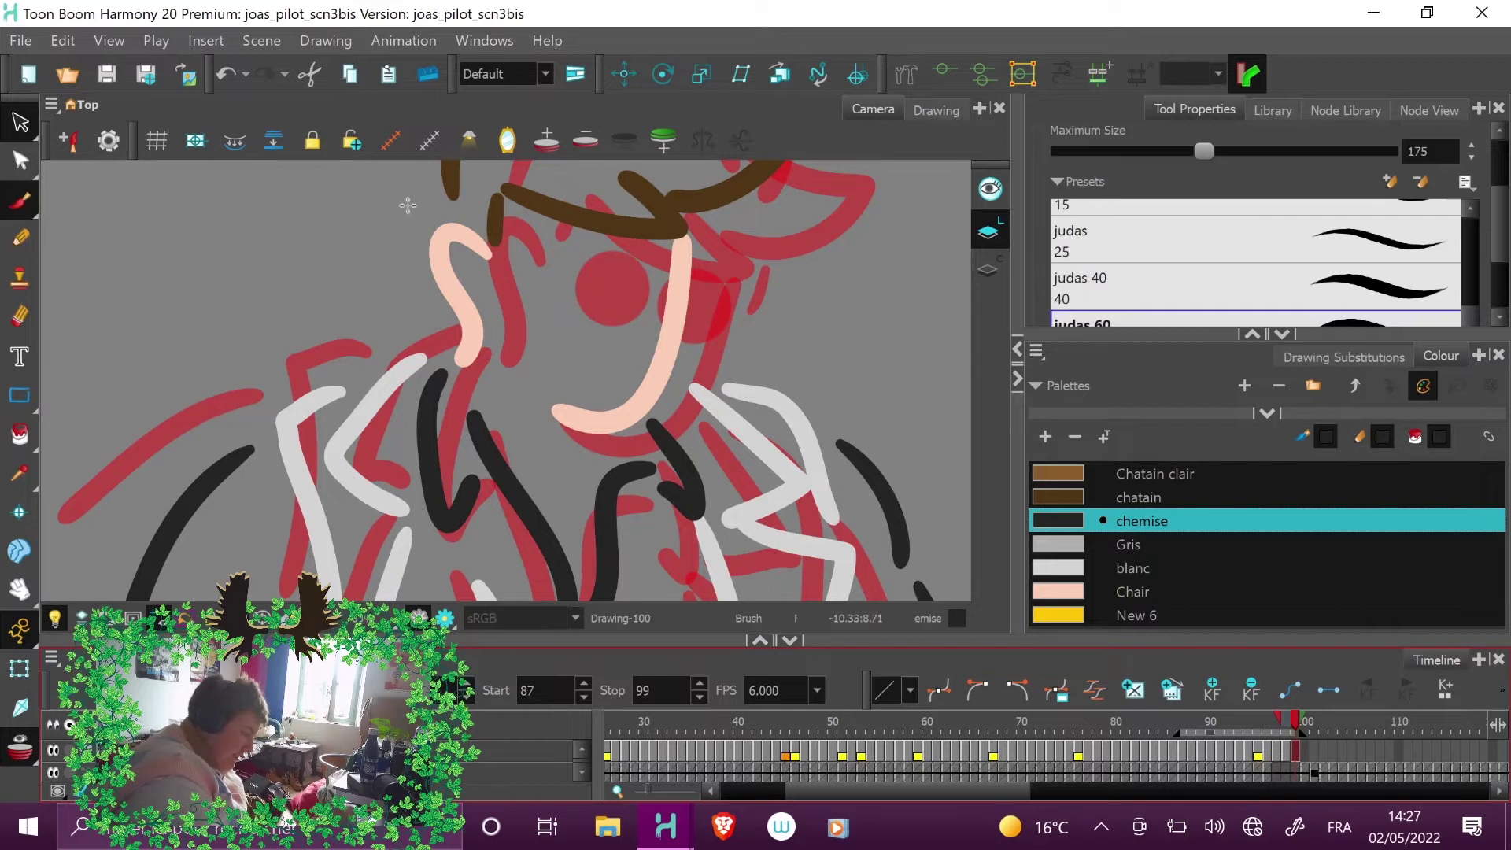
pyautogui.click(548, 263)
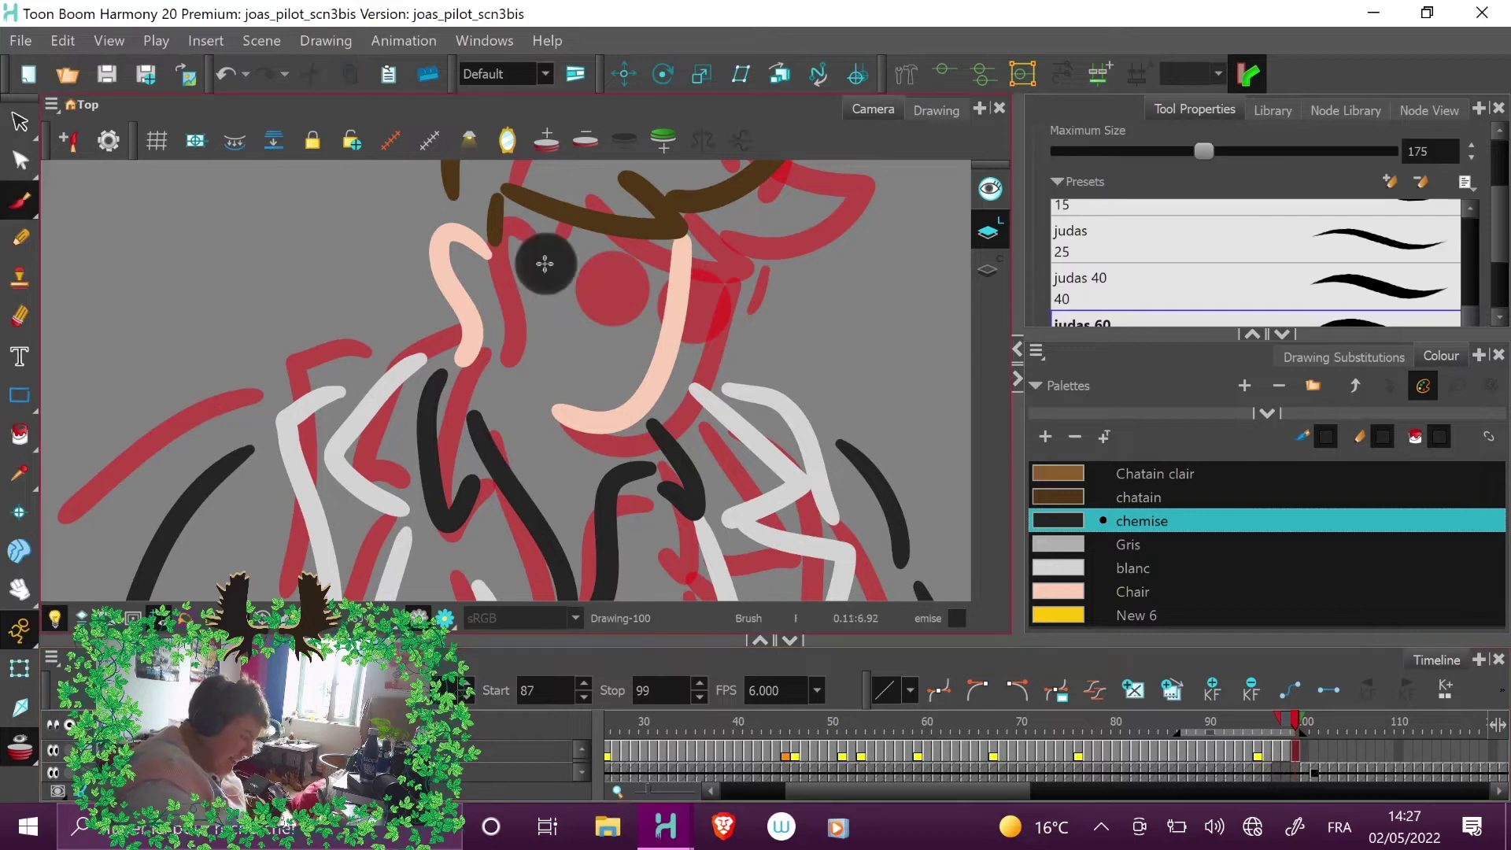
pyautogui.click(629, 262)
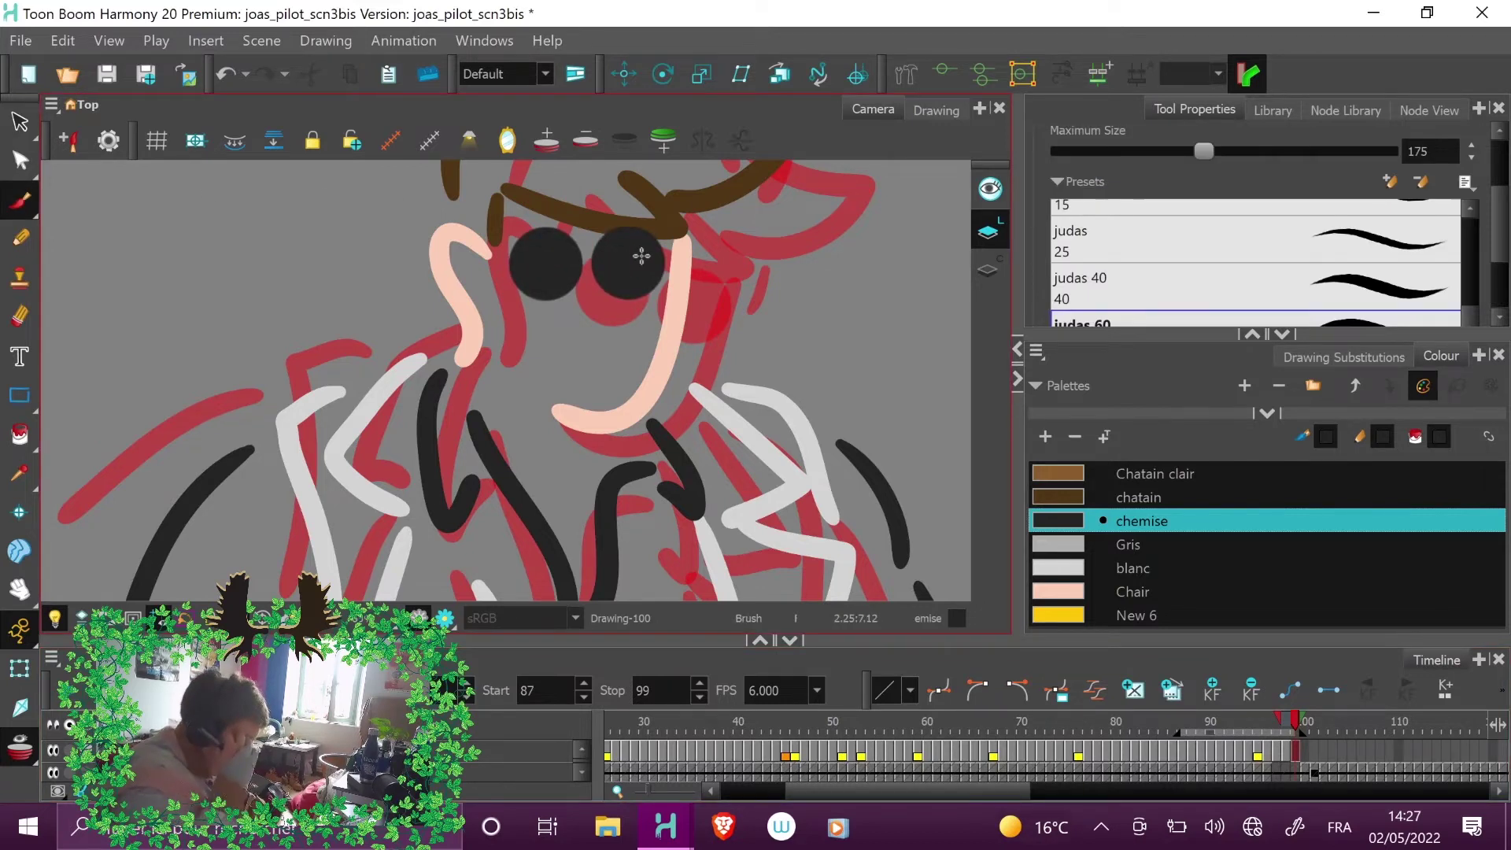
# - Set the brush to the Gris colour with the judas 25 preset, and nudge the right-hand lens of Drawing-100 slightly down
pyautogui.click(1149, 544)
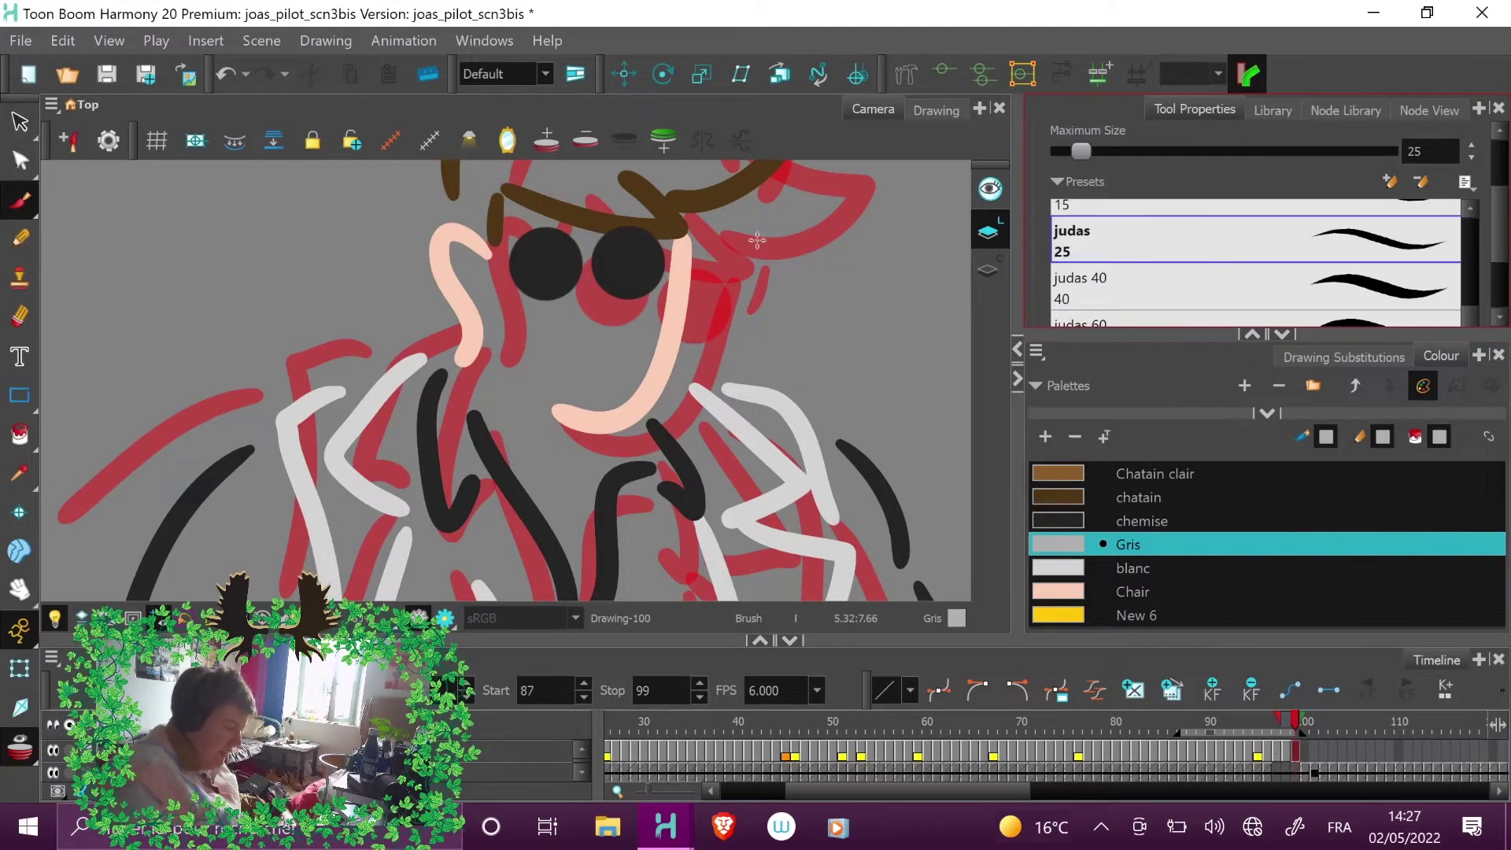
pyautogui.hotkey('alt', 's')
pyautogui.click(628, 260)
pyautogui.moveTo(641, 263); pyautogui.dragTo(643, 266)
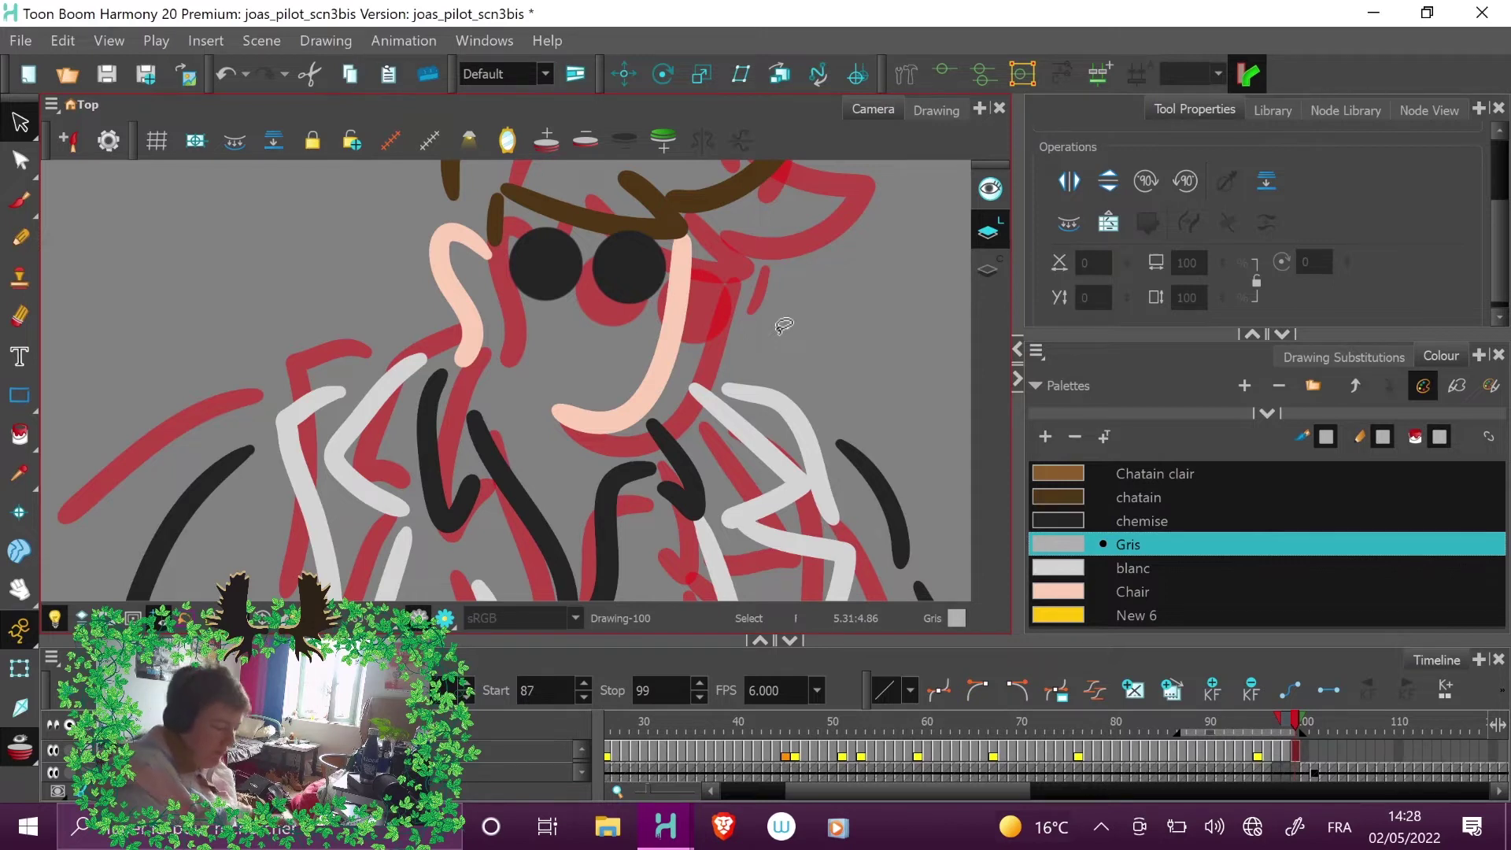
# - Paint a short Gris bridge between the sunglasses lenses on Drawing-98, Drawing-99 and Drawing-100 with the judas 25 brush
pyautogui.moveTo(1294, 719); pyautogui.dragTo(1274, 724)
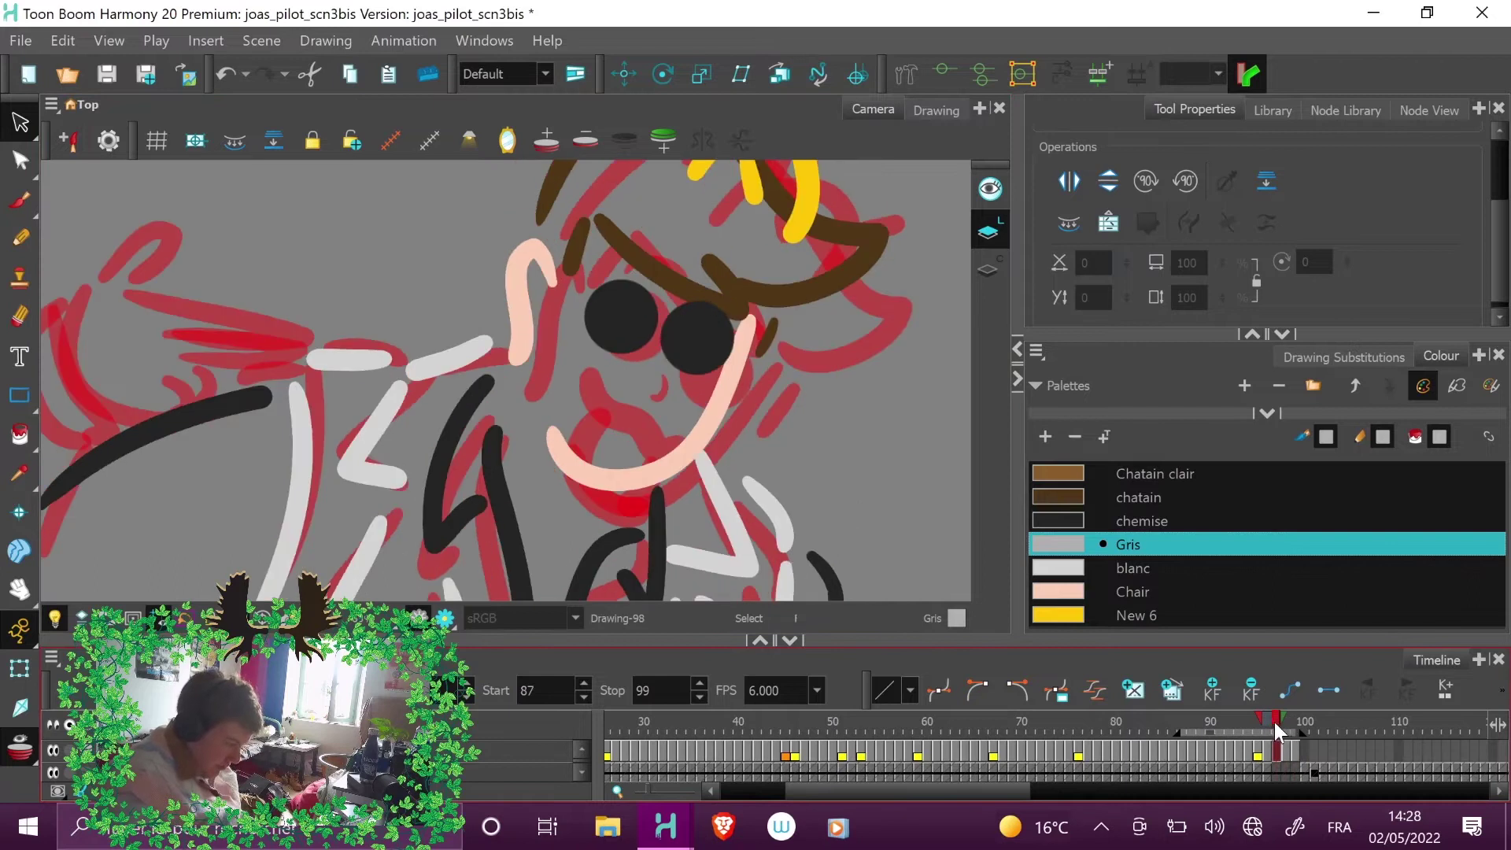
pyautogui.hotkey('alt', 'b')
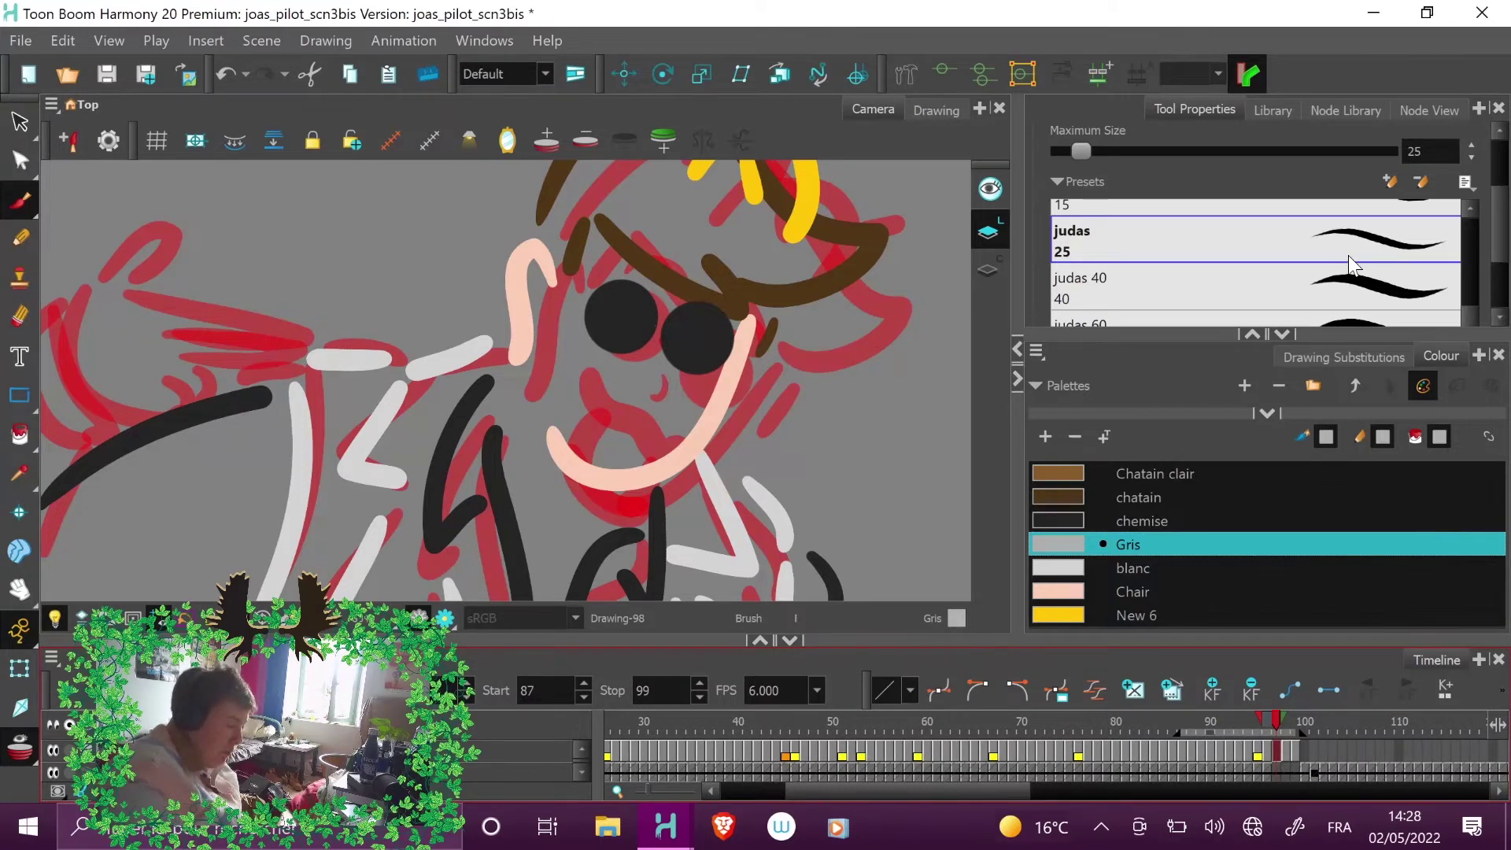
pyautogui.moveTo(645, 323); pyautogui.dragTo(670, 335)
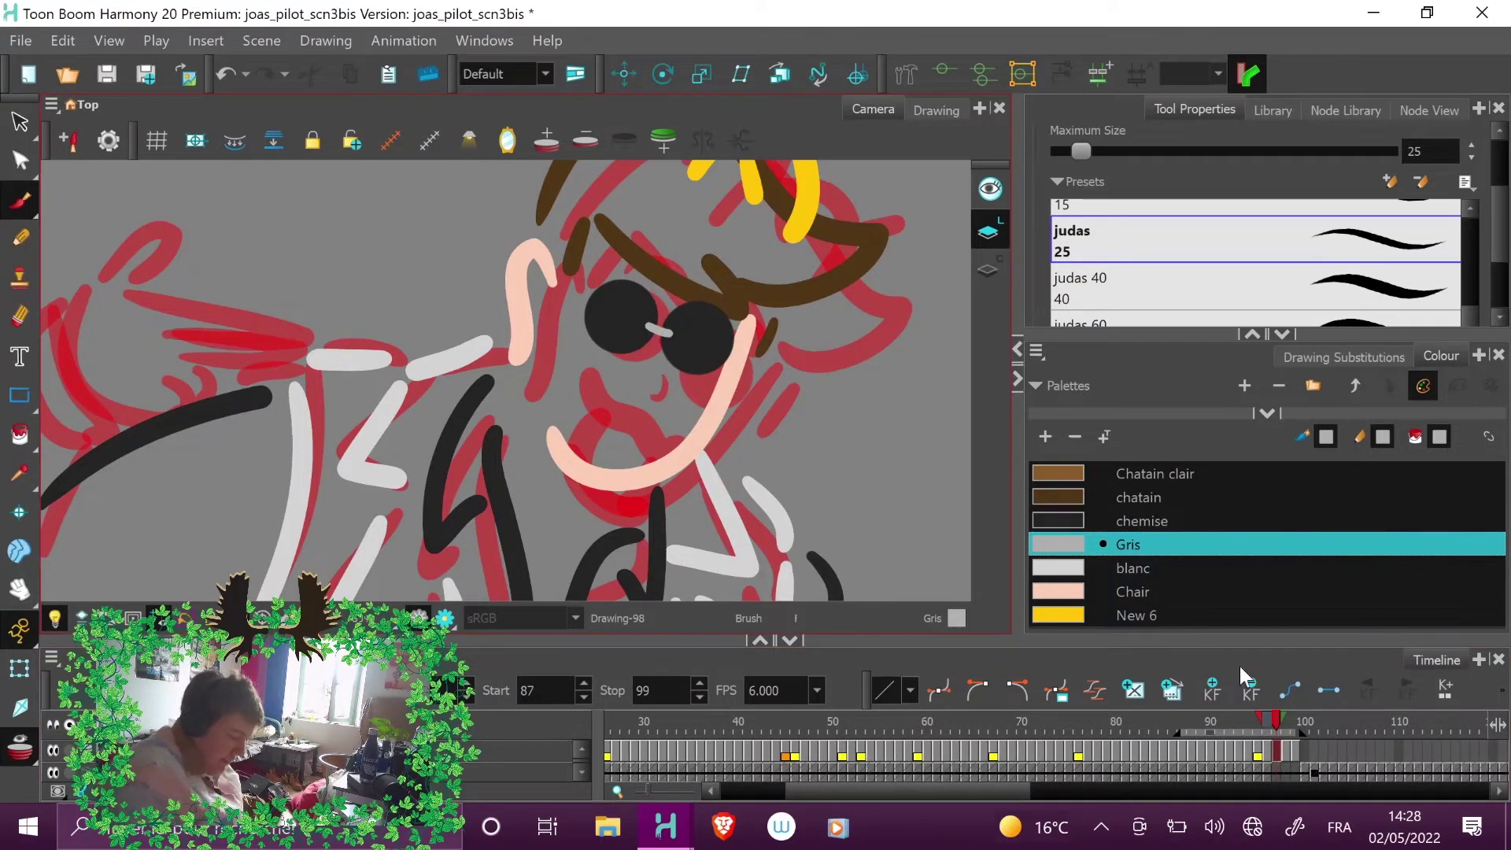
pyautogui.click(1285, 720)
pyautogui.moveTo(636, 296); pyautogui.dragTo(670, 306)
pyautogui.click(1290, 718)
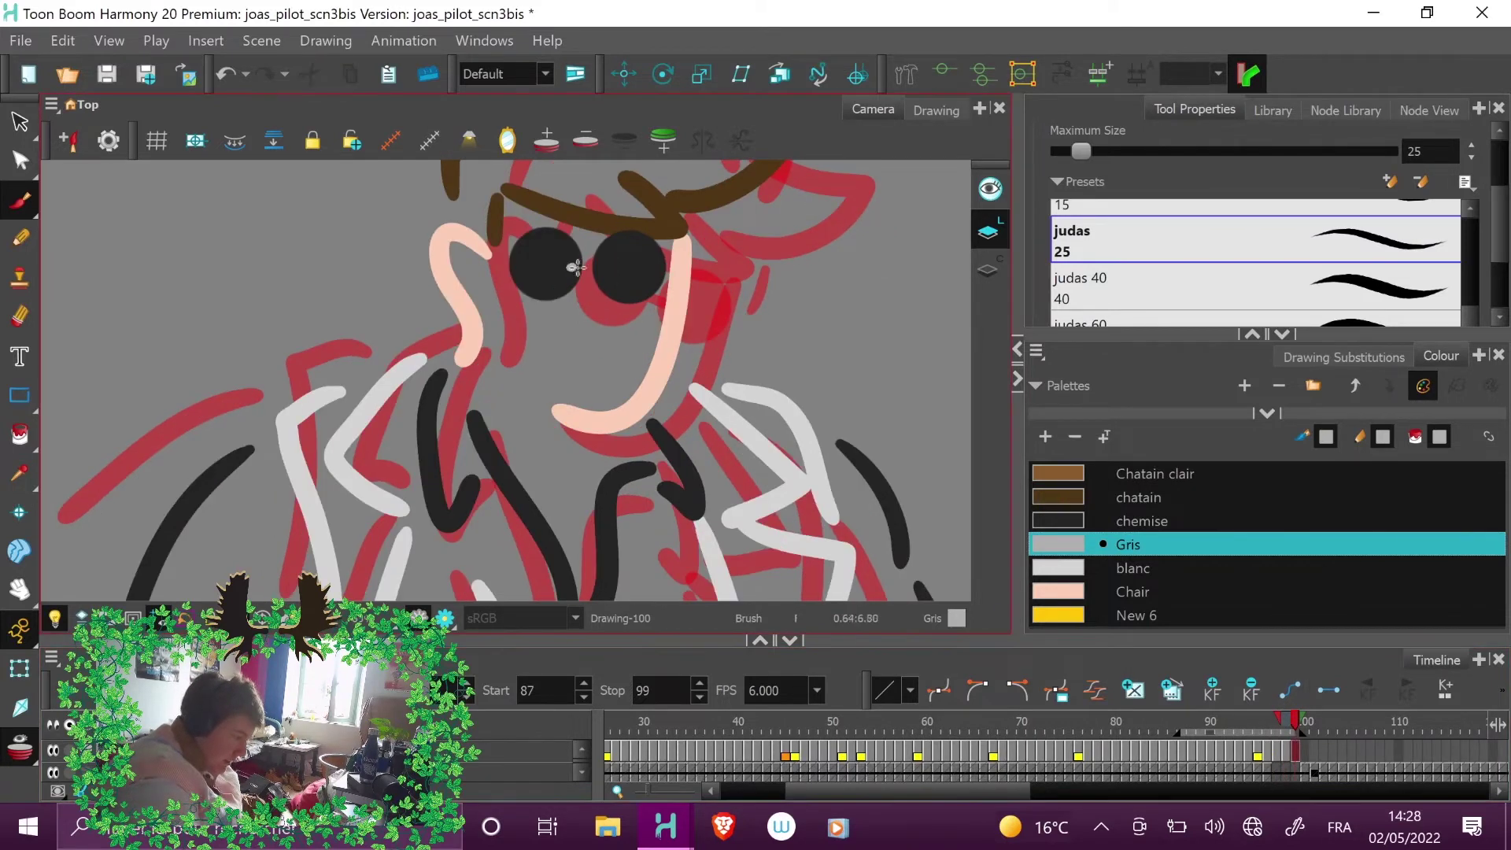
# - Paint the moustache and the rounded beard around the mouth on Drawing-98 in chatain with the judas80 brush preset
pyautogui.moveTo(1289, 720); pyautogui.dragTo(1277, 720)
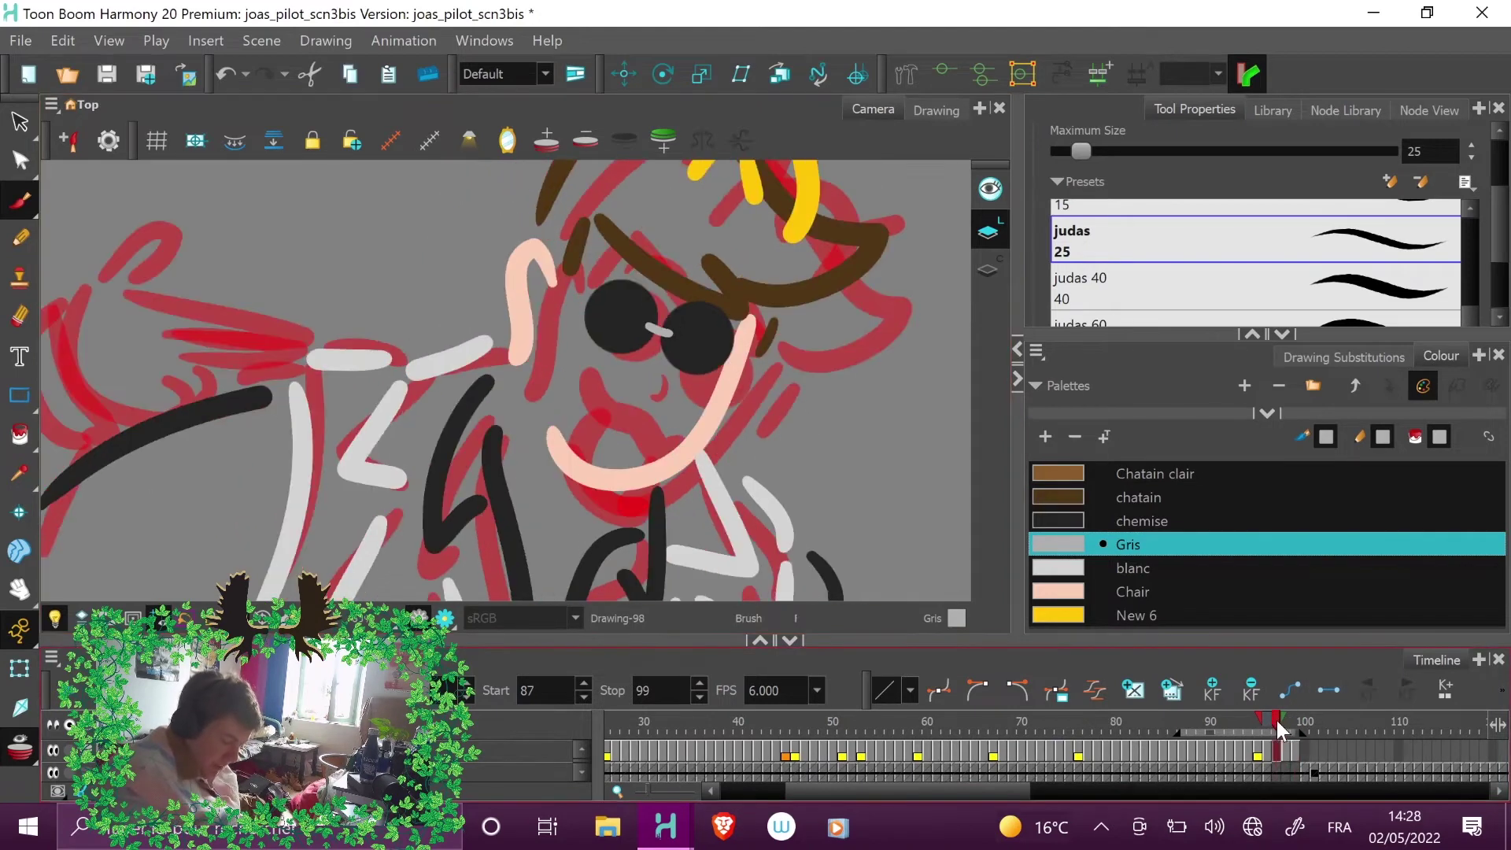
pyautogui.click(1169, 490)
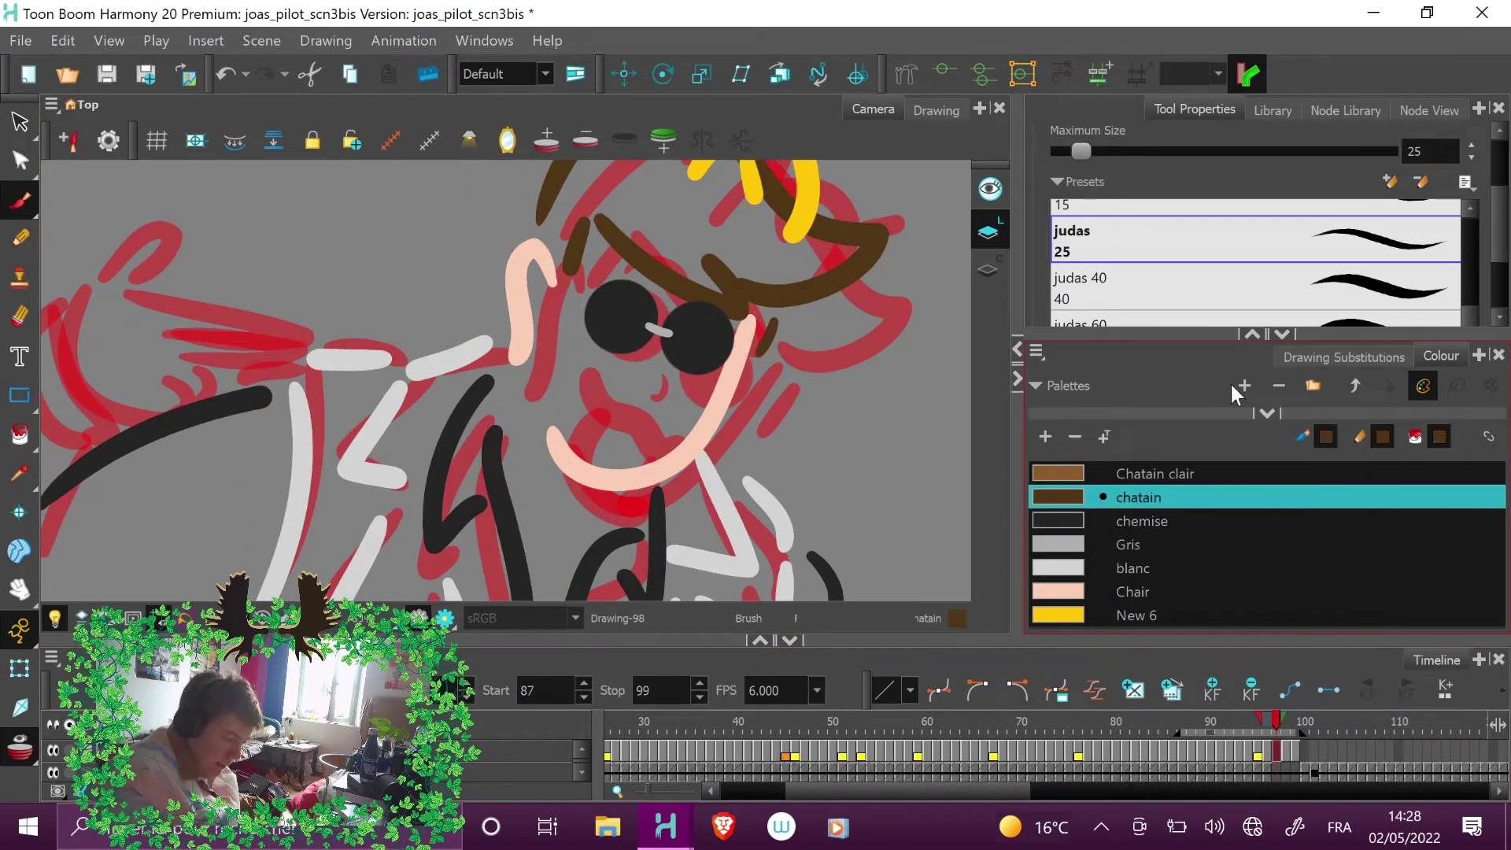
pyautogui.scroll(-3, 1465, 263)
pyautogui.click(1428, 274)
pyautogui.moveTo(579, 355)
pyautogui.mouseDown()
pyautogui.moveTo(692, 433)
pyautogui.moveTo(703, 423)
pyautogui.mouseUp()
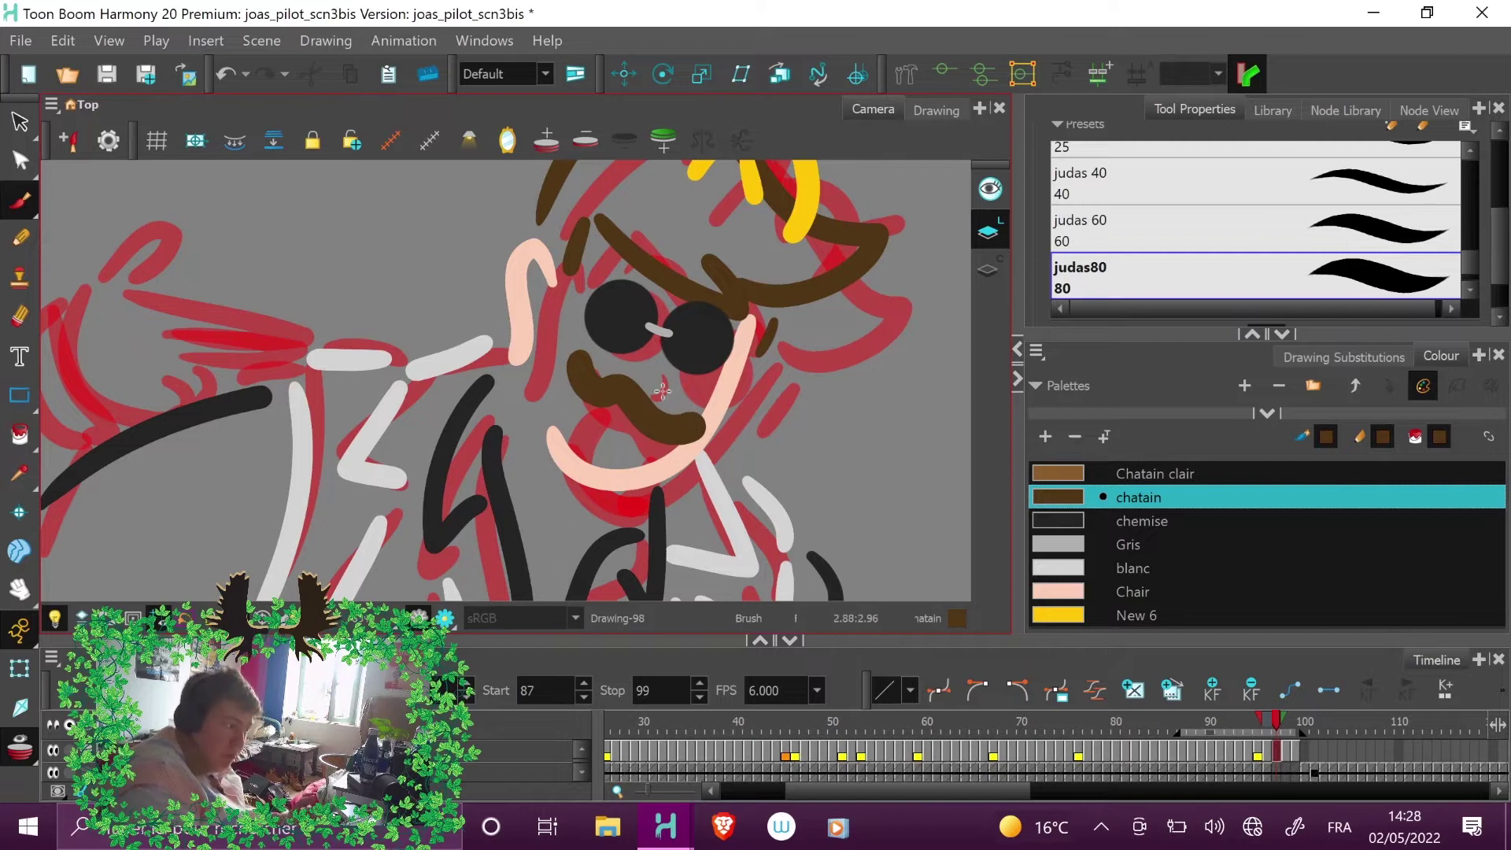
pyautogui.moveTo(581, 393)
pyautogui.mouseDown()
pyautogui.moveTo(565, 455)
pyautogui.moveTo(558, 440)
pyautogui.moveTo(592, 476)
pyautogui.moveTo(638, 477)
pyautogui.moveTo(665, 446)
pyautogui.mouseUp()
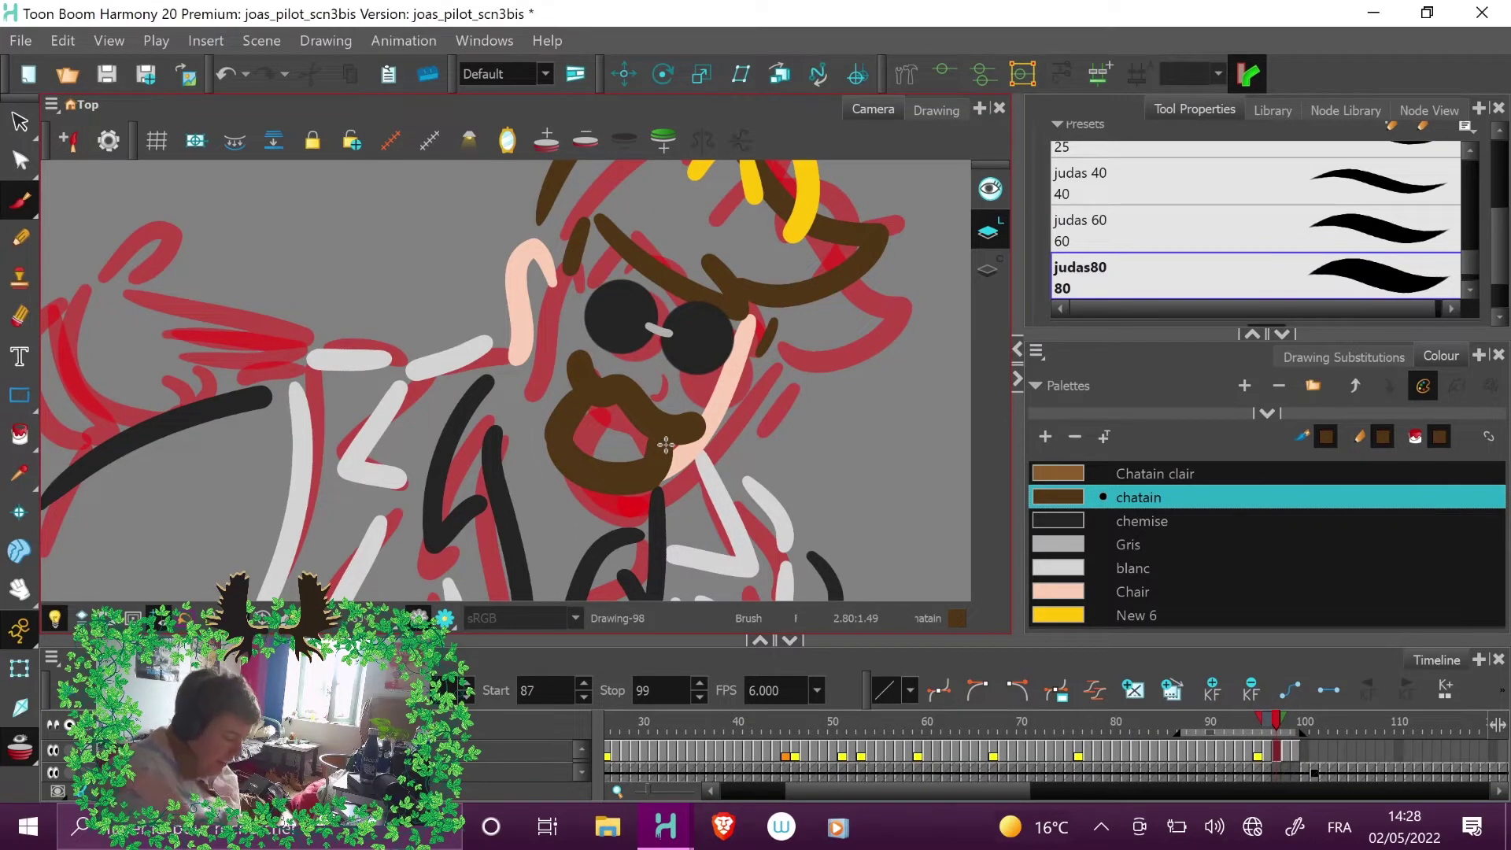
# - Paint the chatain moustache and the beard ring around the mouth on Drawing-99, thickening the beard's left side
pyautogui.click(1282, 721)
pyautogui.moveTo(571, 327)
pyautogui.mouseDown()
pyautogui.moveTo(603, 361)
pyautogui.moveTo(697, 376)
pyautogui.mouseUp()
pyautogui.moveTo(574, 400)
pyautogui.mouseDown()
pyautogui.moveTo(609, 438)
pyautogui.moveTo(654, 435)
pyautogui.moveTo(663, 397)
pyautogui.moveTo(641, 429)
pyautogui.mouseUp()
pyautogui.moveTo(593, 375); pyautogui.dragTo(574, 409)
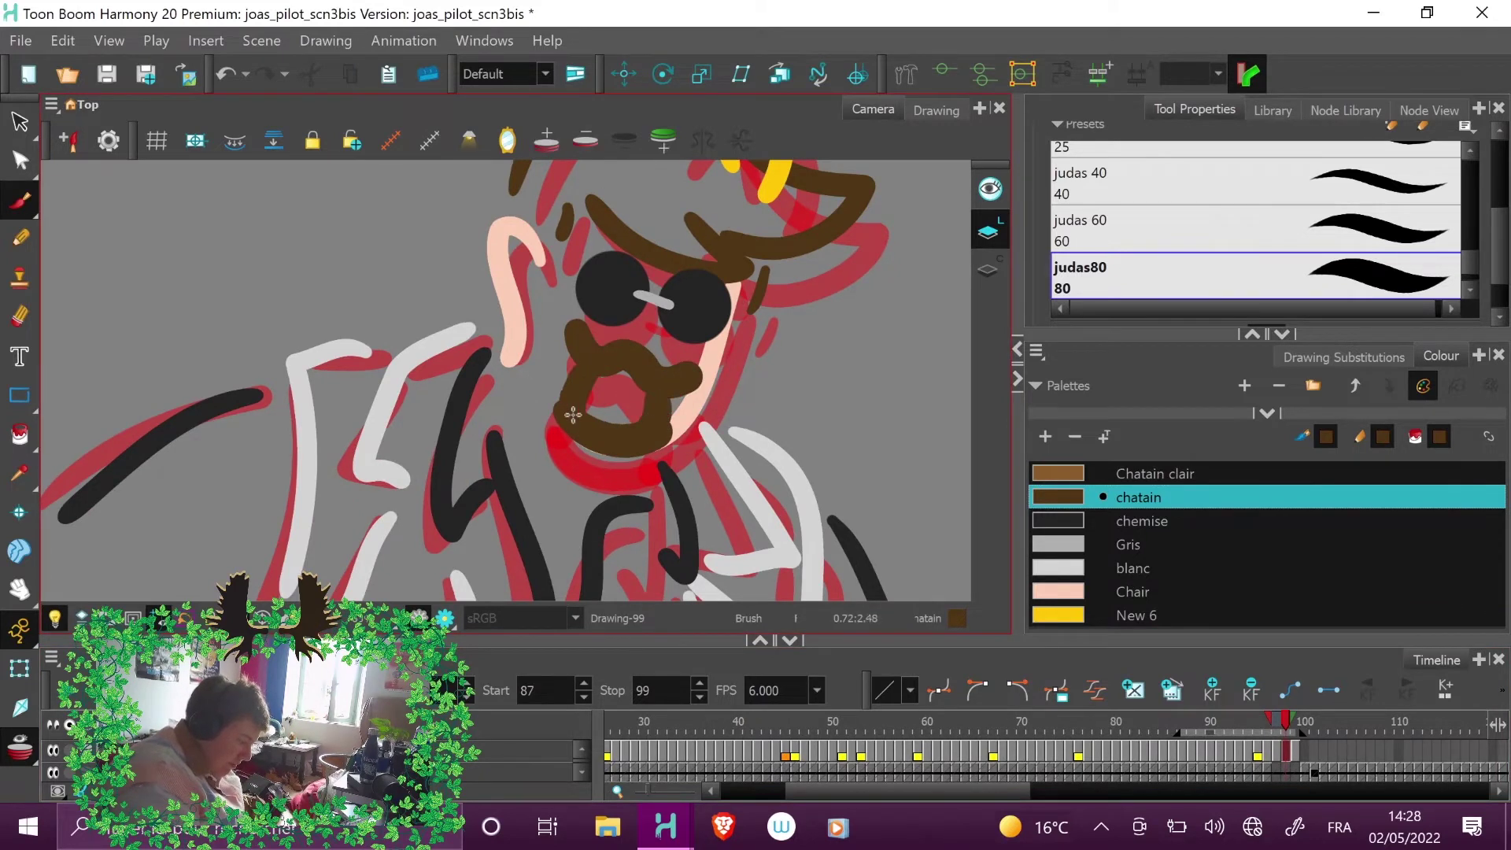
# - Paint the chatain moustache and closed beard loop over the chin on Drawing-100
pyautogui.moveTo(1283, 720); pyautogui.dragTo(1292, 721)
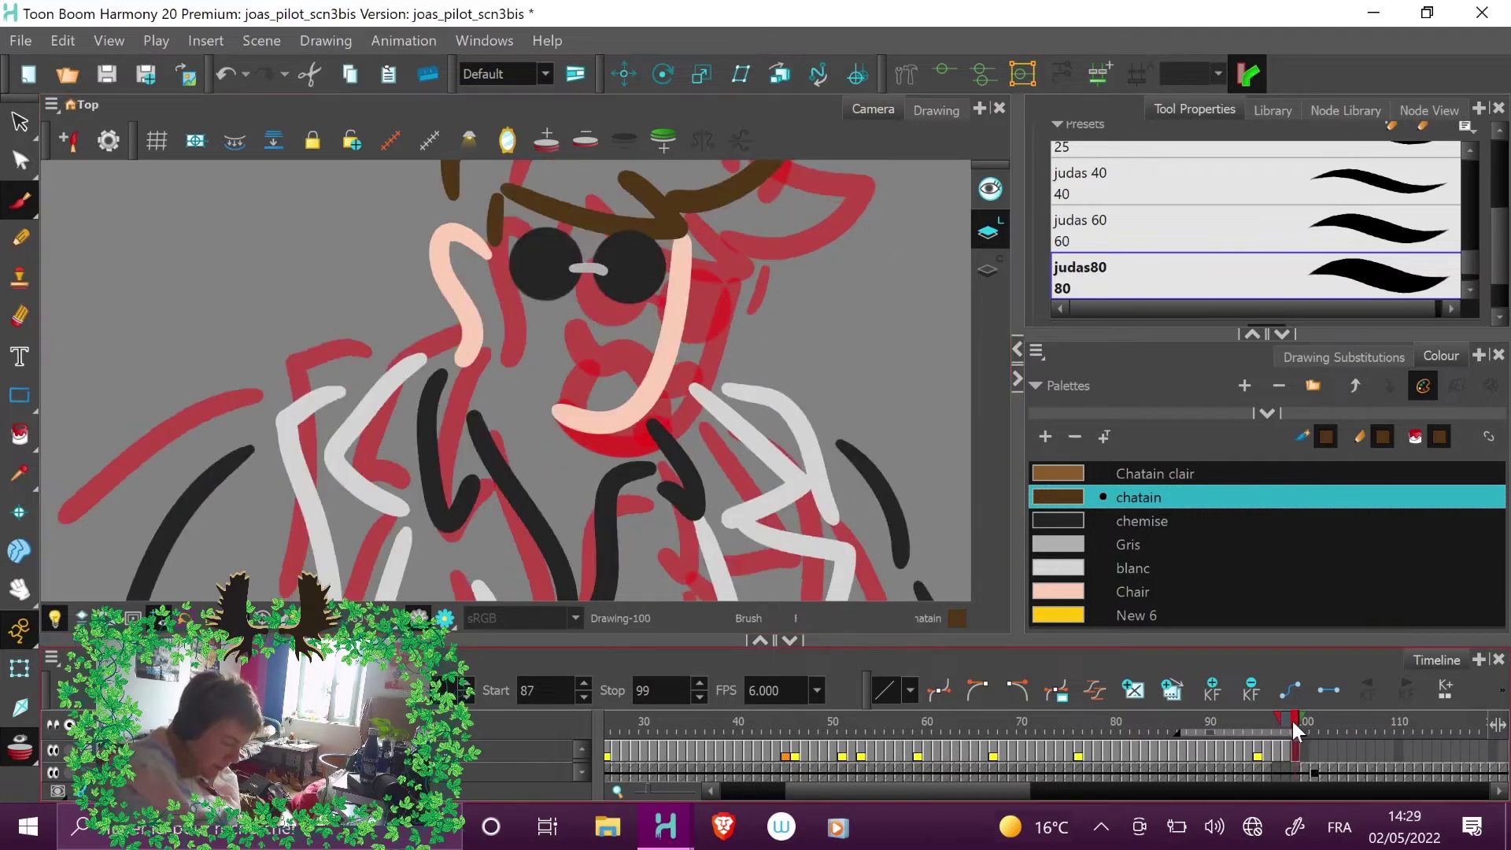
pyautogui.moveTo(521, 344); pyautogui.dragTo(632, 347)
pyautogui.moveTo(541, 394)
pyautogui.mouseDown()
pyautogui.moveTo(578, 419)
pyautogui.moveTo(616, 414)
pyautogui.moveTo(628, 383)
pyautogui.moveTo(616, 372)
pyautogui.moveTo(605, 398)
pyautogui.moveTo(541, 355)
pyautogui.moveTo(565, 400)
pyautogui.mouseUp()
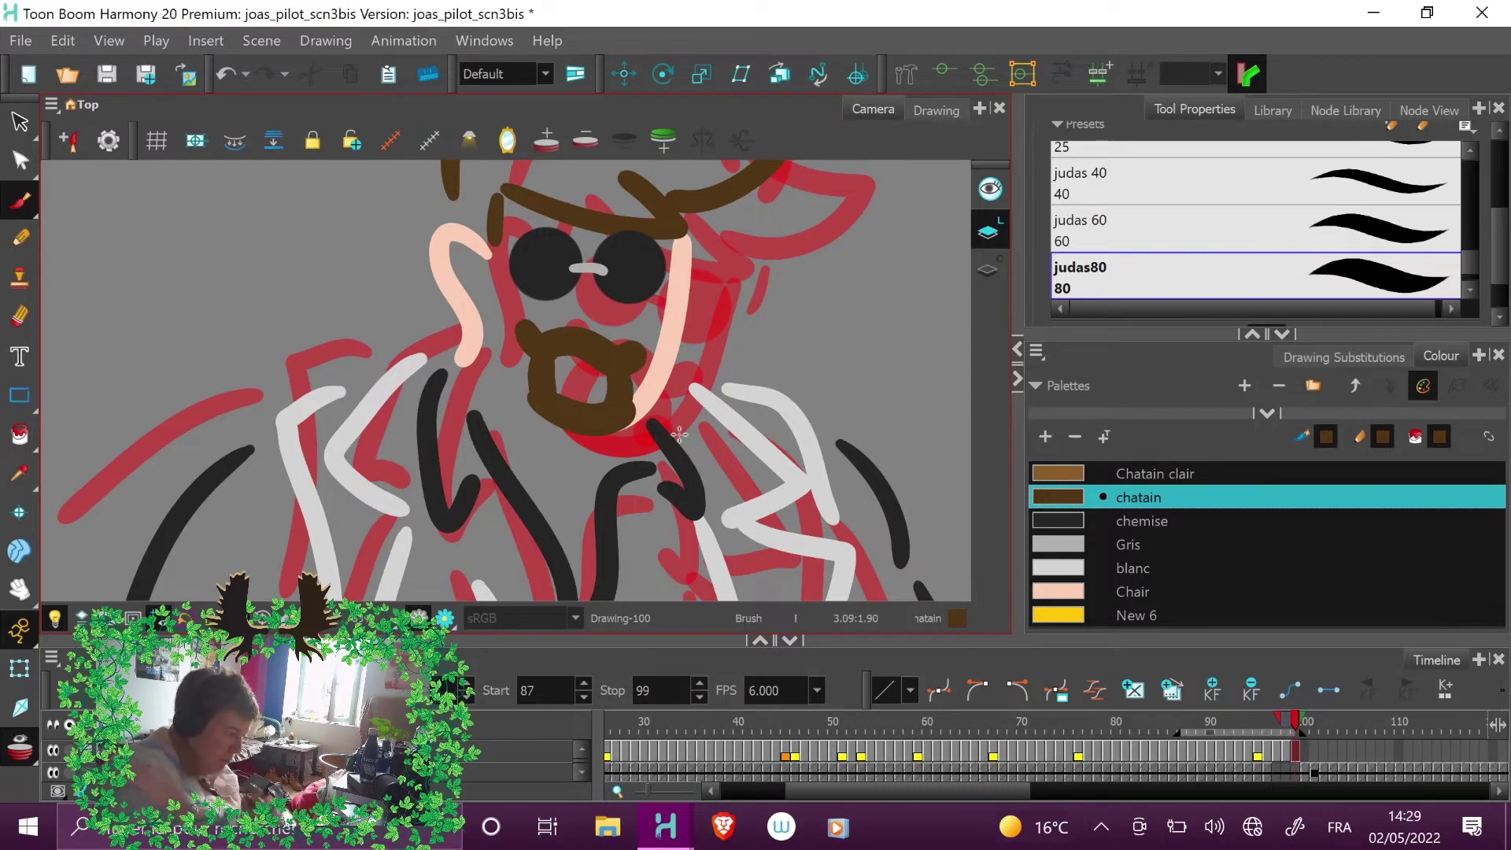
# - Paint the nose and both eyebrows on Drawing-98 in Chatain clair with the judas 25 brush preset
pyautogui.click(1176, 475)
pyautogui.click(1426, 148)
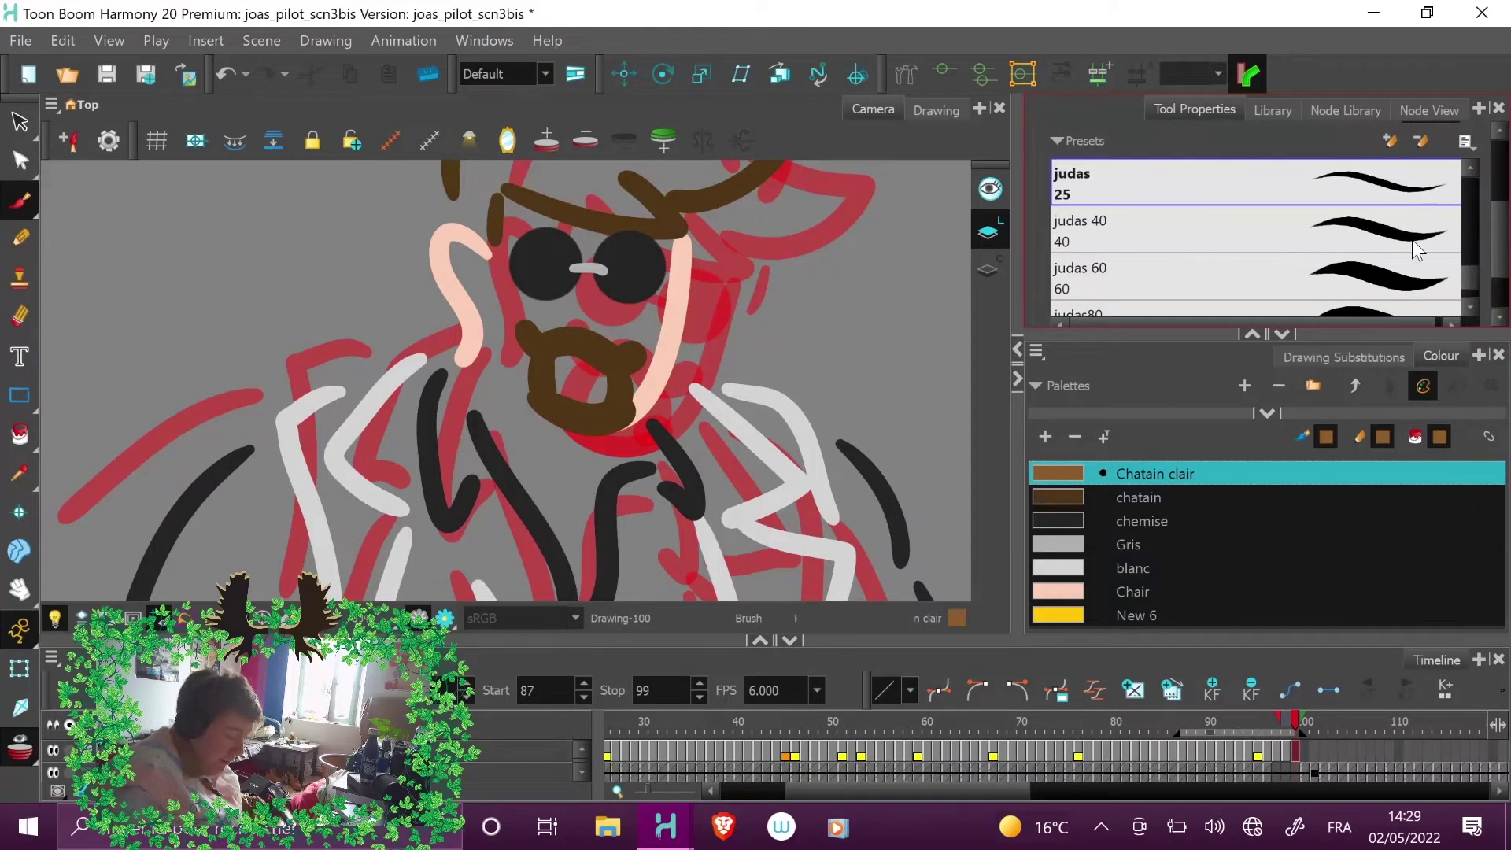
pyautogui.moveTo(1292, 720); pyautogui.dragTo(1278, 721)
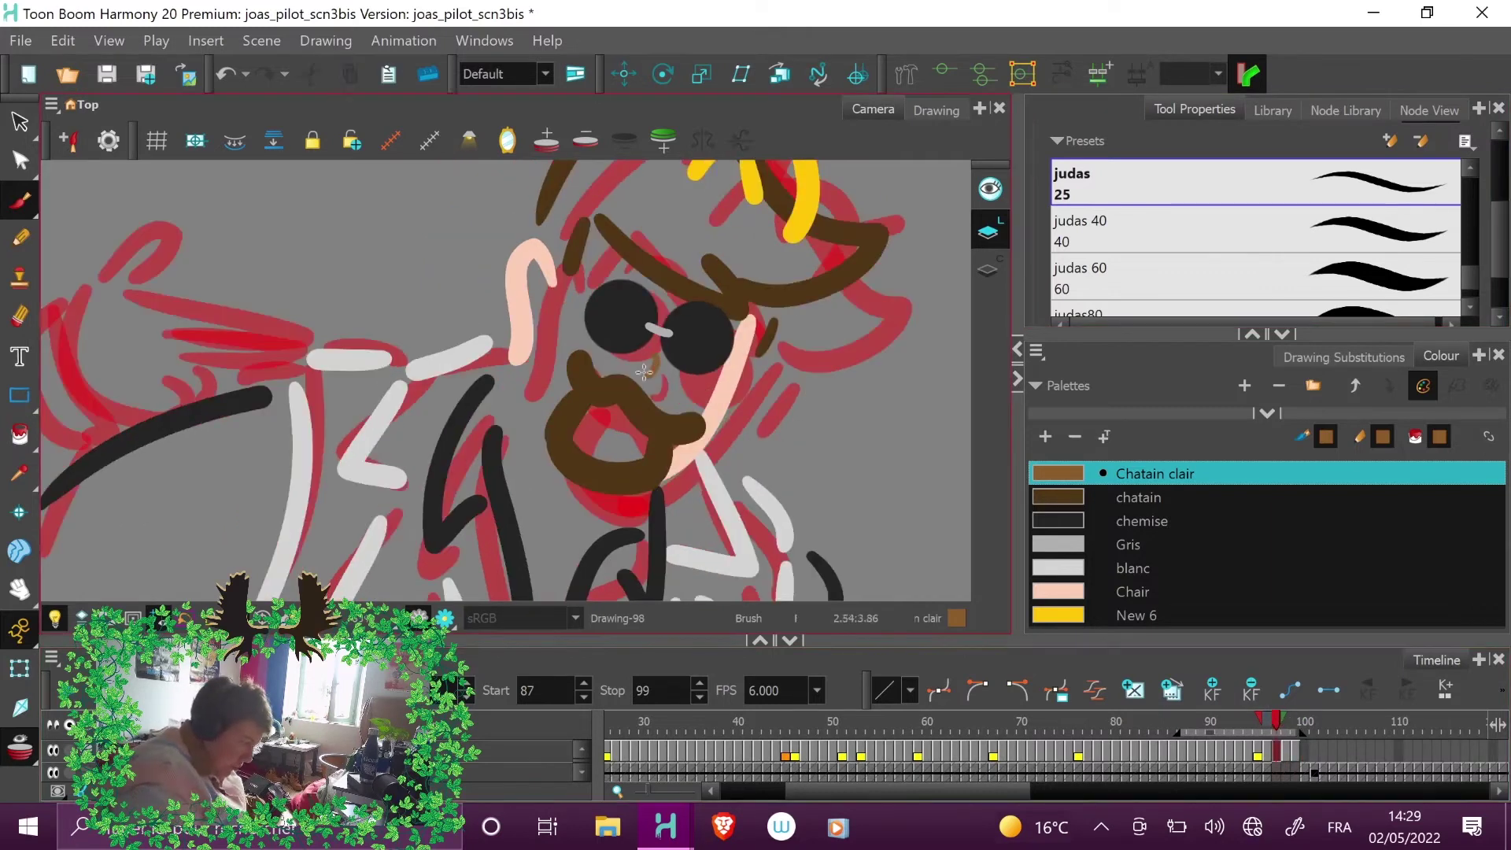
pyautogui.moveTo(602, 269)
pyautogui.mouseDown()
pyautogui.moveTo(632, 260)
pyautogui.moveTo(745, 317)
pyautogui.mouseUp()
# - Paint the nose and both eyebrows above the sunglasses on Drawing-99 in Chatain clair
pyautogui.click(1276, 716)
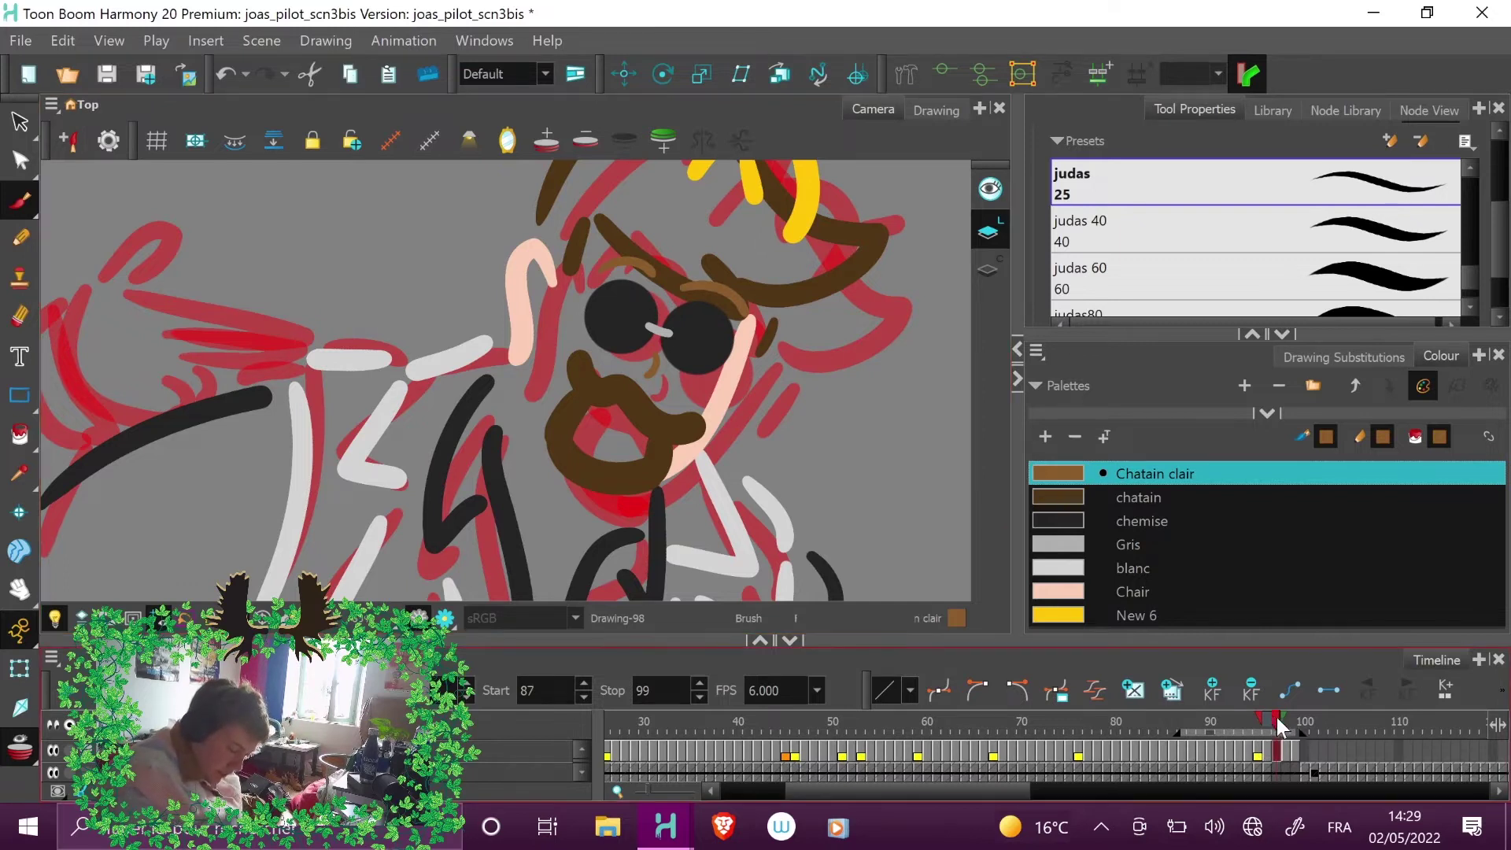
pyautogui.moveTo(1277, 716); pyautogui.dragTo(1281, 714)
pyautogui.moveTo(586, 231); pyautogui.dragTo(654, 253)
pyautogui.moveTo(674, 258); pyautogui.dragTo(735, 279)
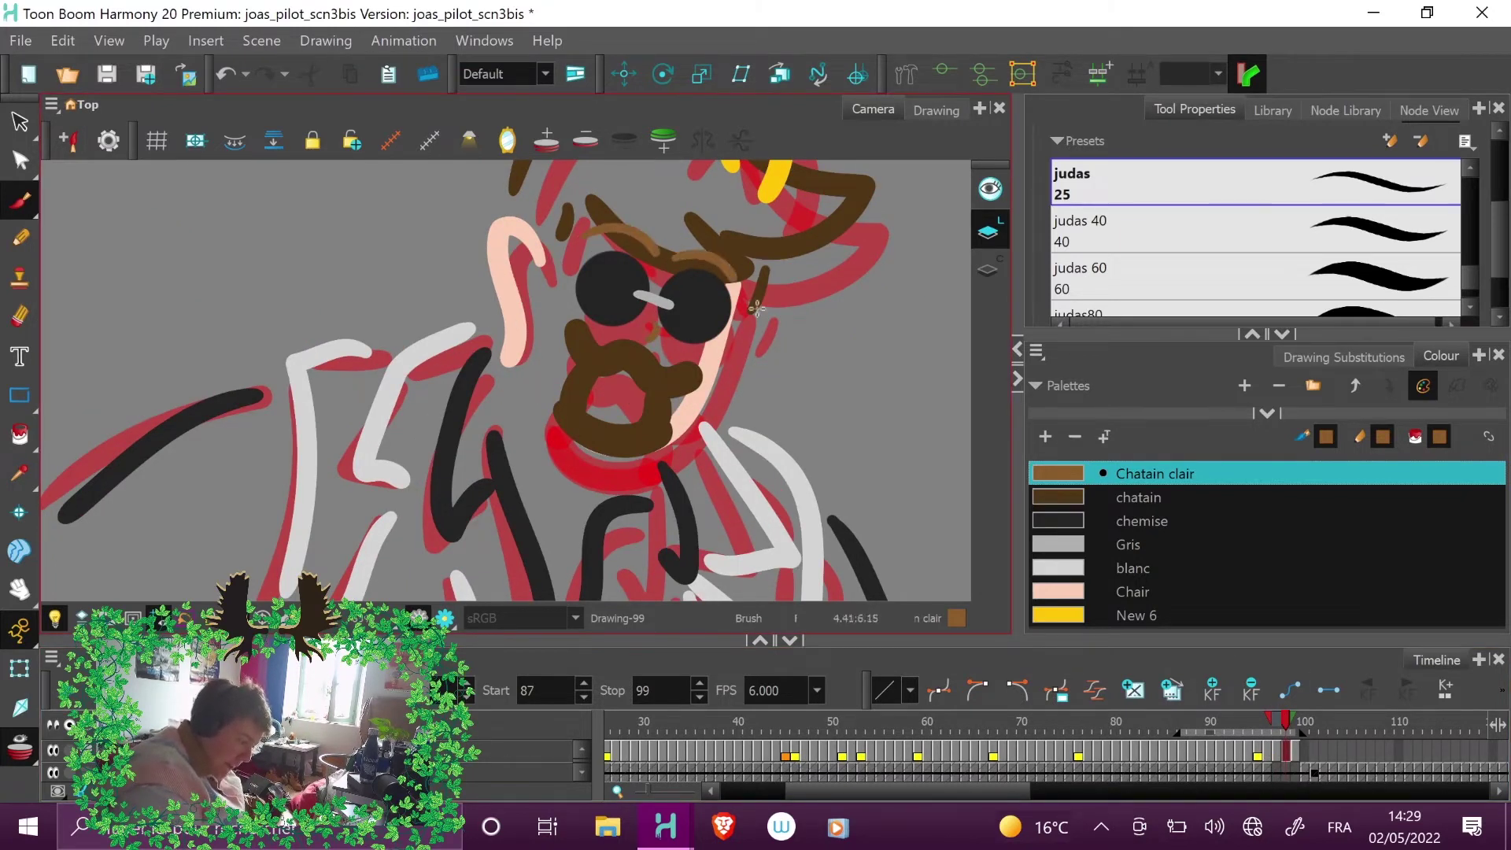
# - Paint the nose and both eyebrows on Drawing-100 in Chatain clair, redoing the eyebrow over the right-hand lens
pyautogui.click(1292, 720)
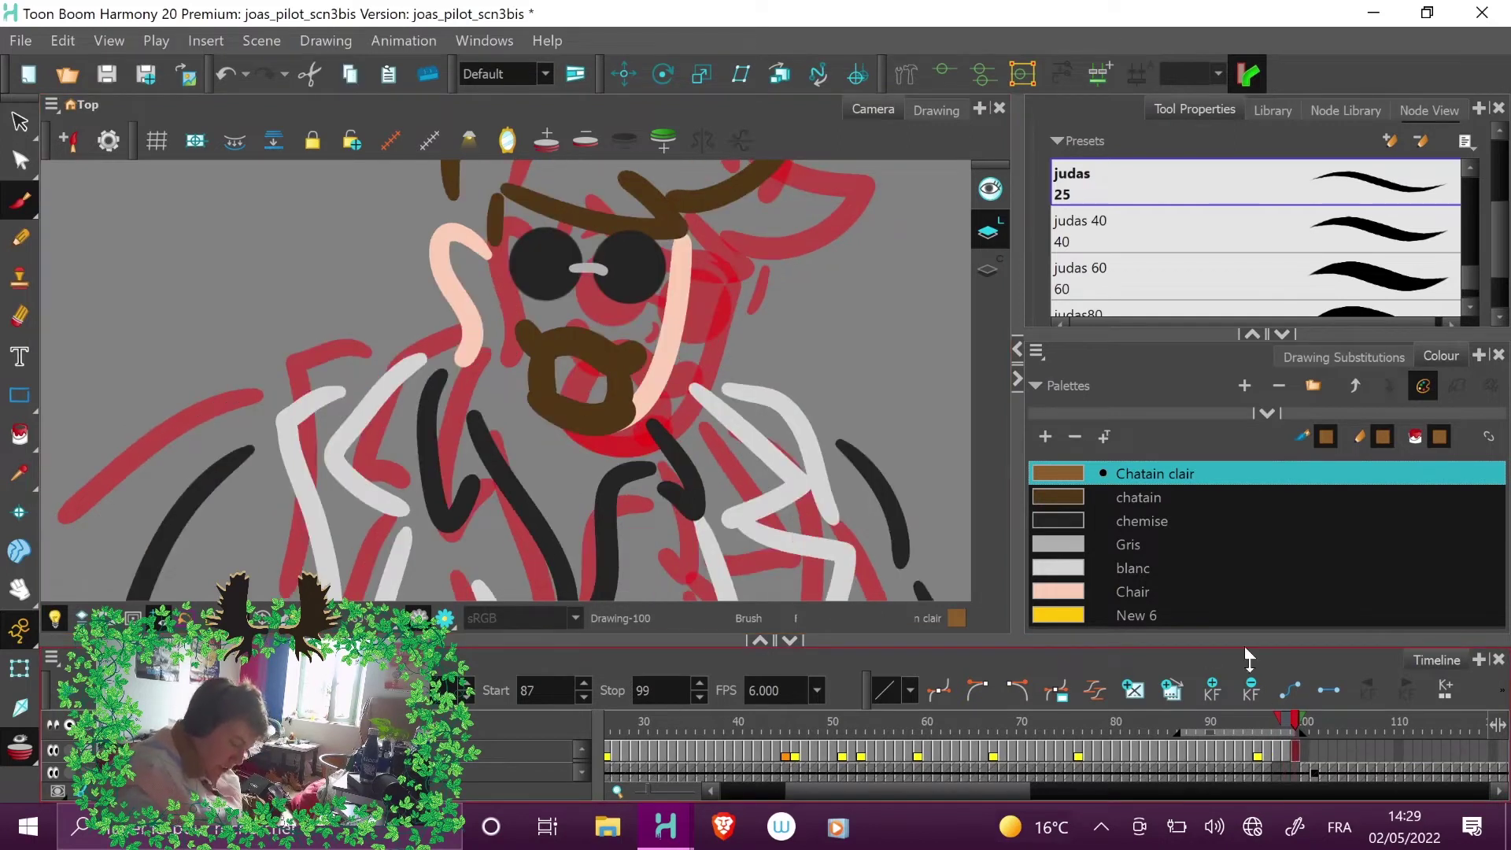
pyautogui.moveTo(507, 222)
pyautogui.mouseDown()
pyautogui.moveTo(561, 208)
pyautogui.moveTo(653, 229)
pyautogui.mouseUp()
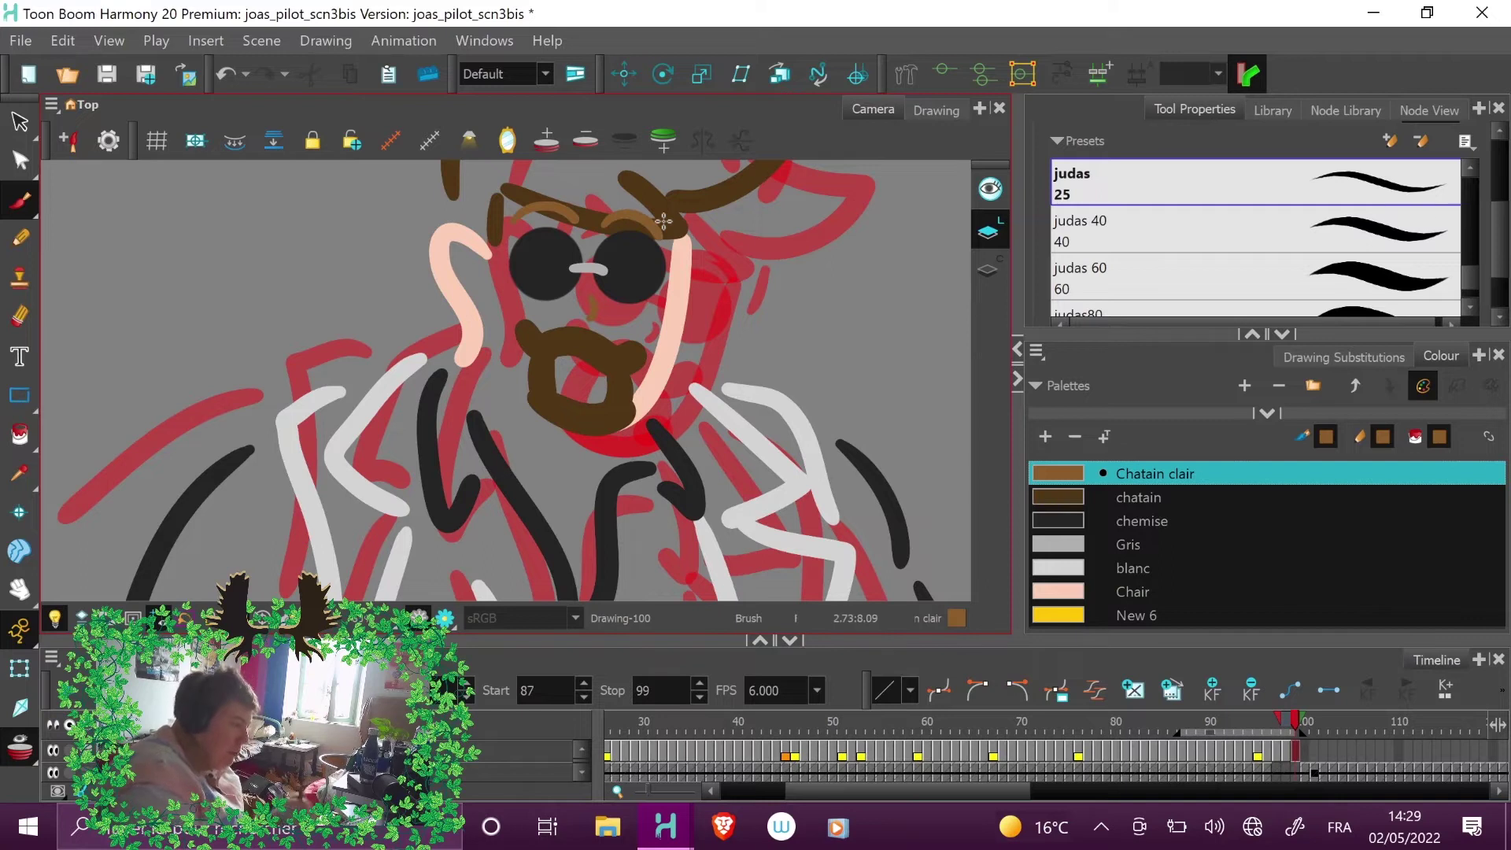
pyautogui.hotkey('ctrl', 'z')
pyautogui.moveTo(589, 213)
pyautogui.mouseDown()
pyautogui.moveTo(636, 214)
pyautogui.moveTo(668, 240)
pyautogui.mouseUp()
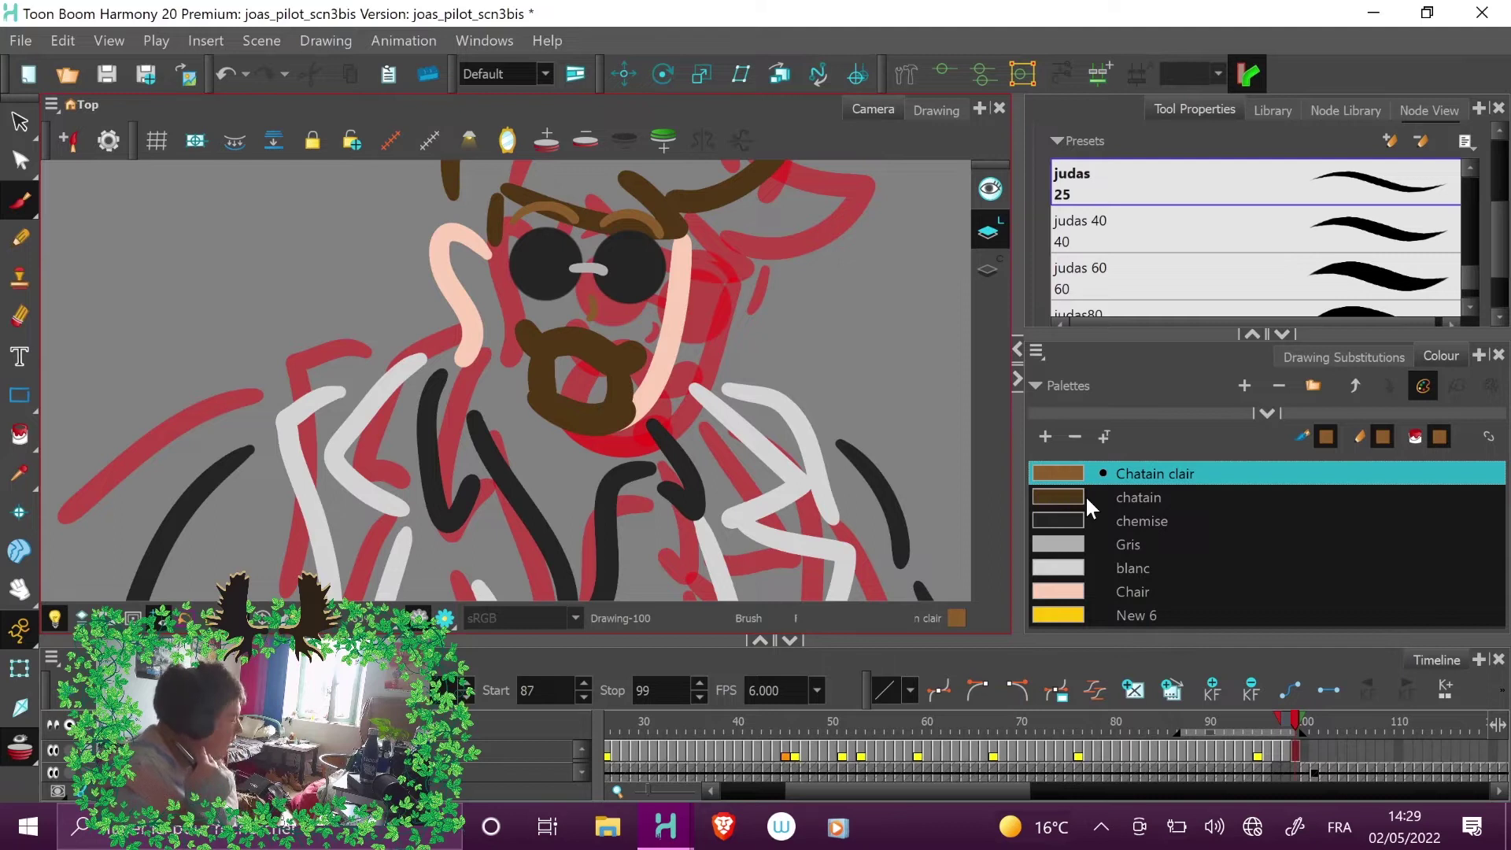
# - Return to frame 87, turn off the onion skin and hide the reference image behind the character
pyautogui.moveTo(1296, 722)
pyautogui.mouseDown()
pyautogui.moveTo(1270, 724)
pyautogui.moveTo(1298, 735)
pyautogui.mouseUp()
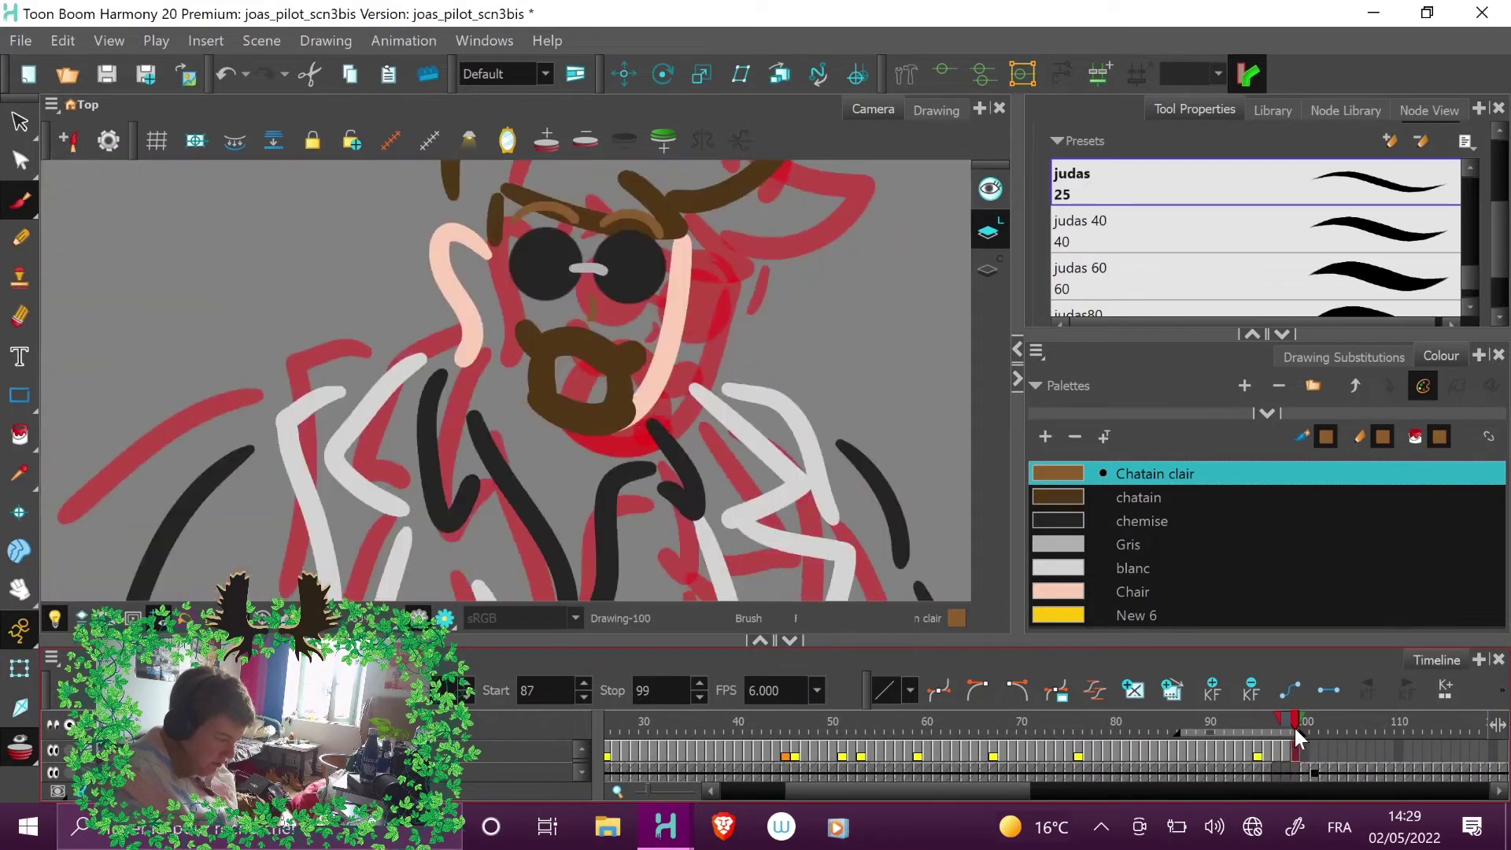
pyautogui.click(1182, 720)
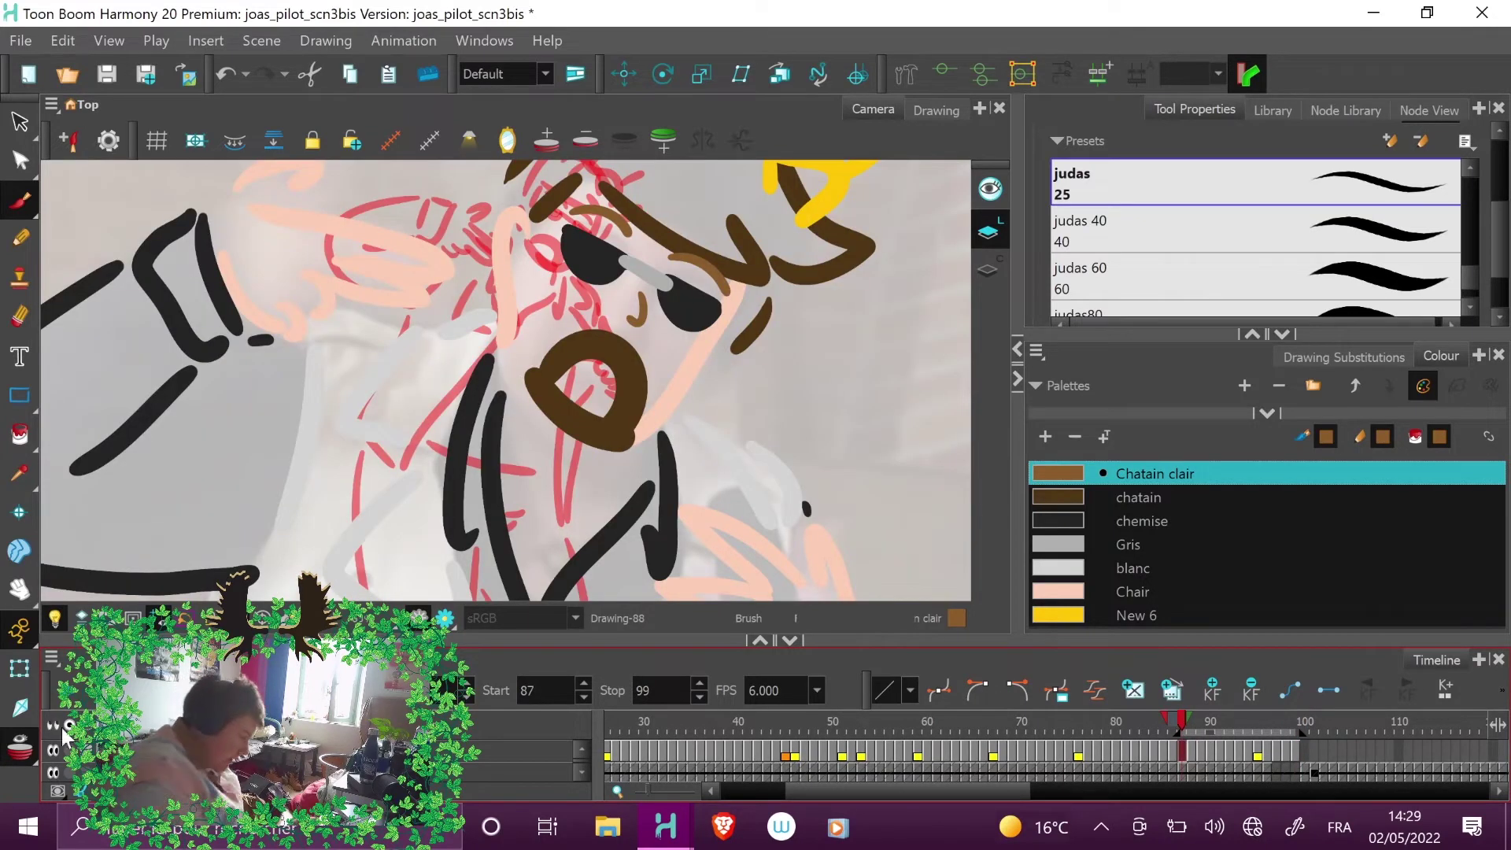
pyautogui.hotkey('alt', 'o')
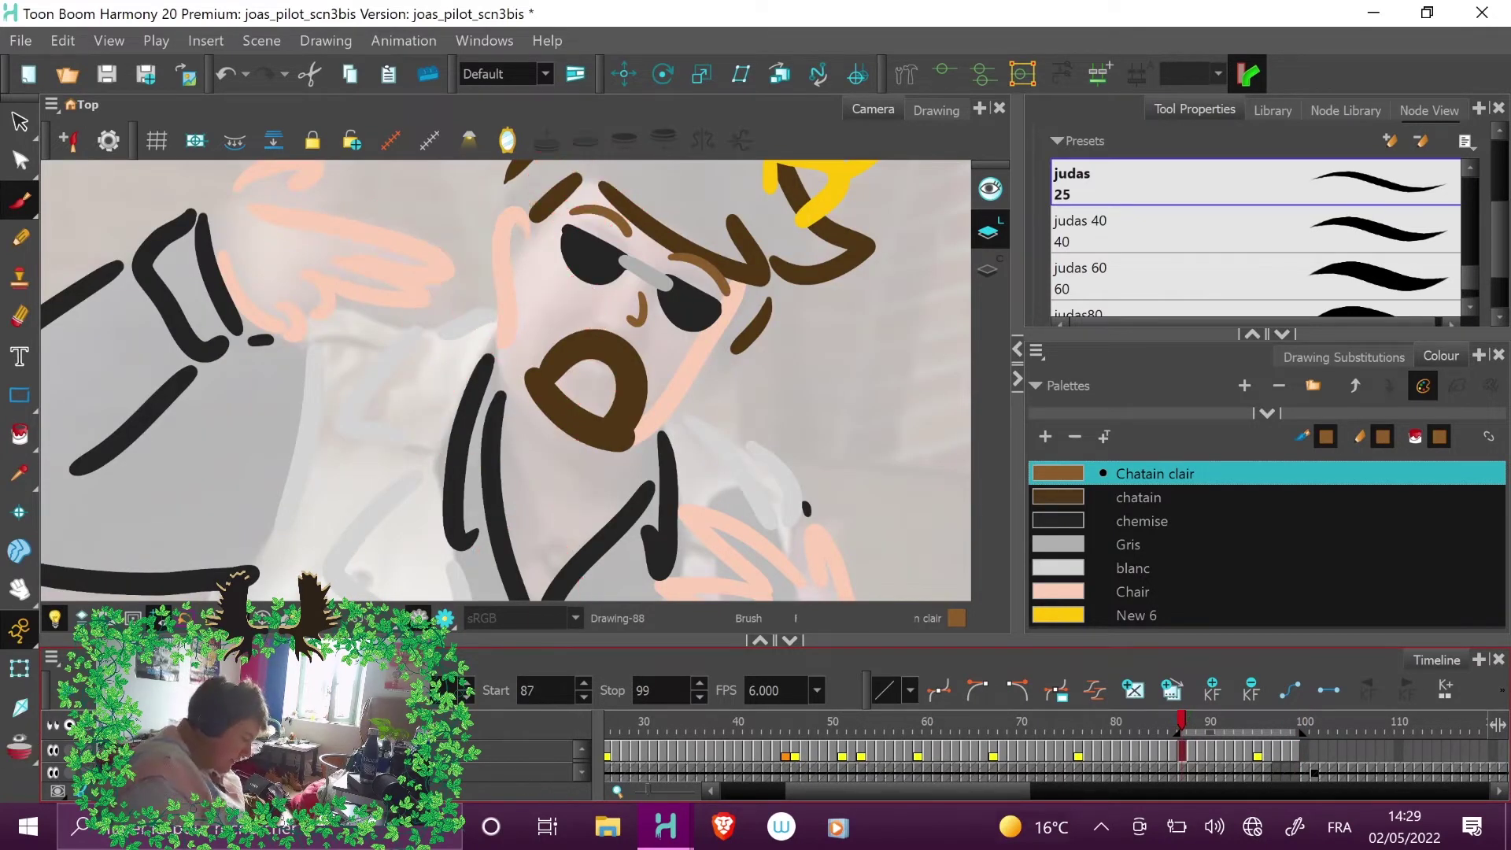
pyautogui.click(52, 773)
pyautogui.click(70, 763)
pyautogui.click(69, 763)
pyautogui.click(69, 764)
pyautogui.click(69, 763)
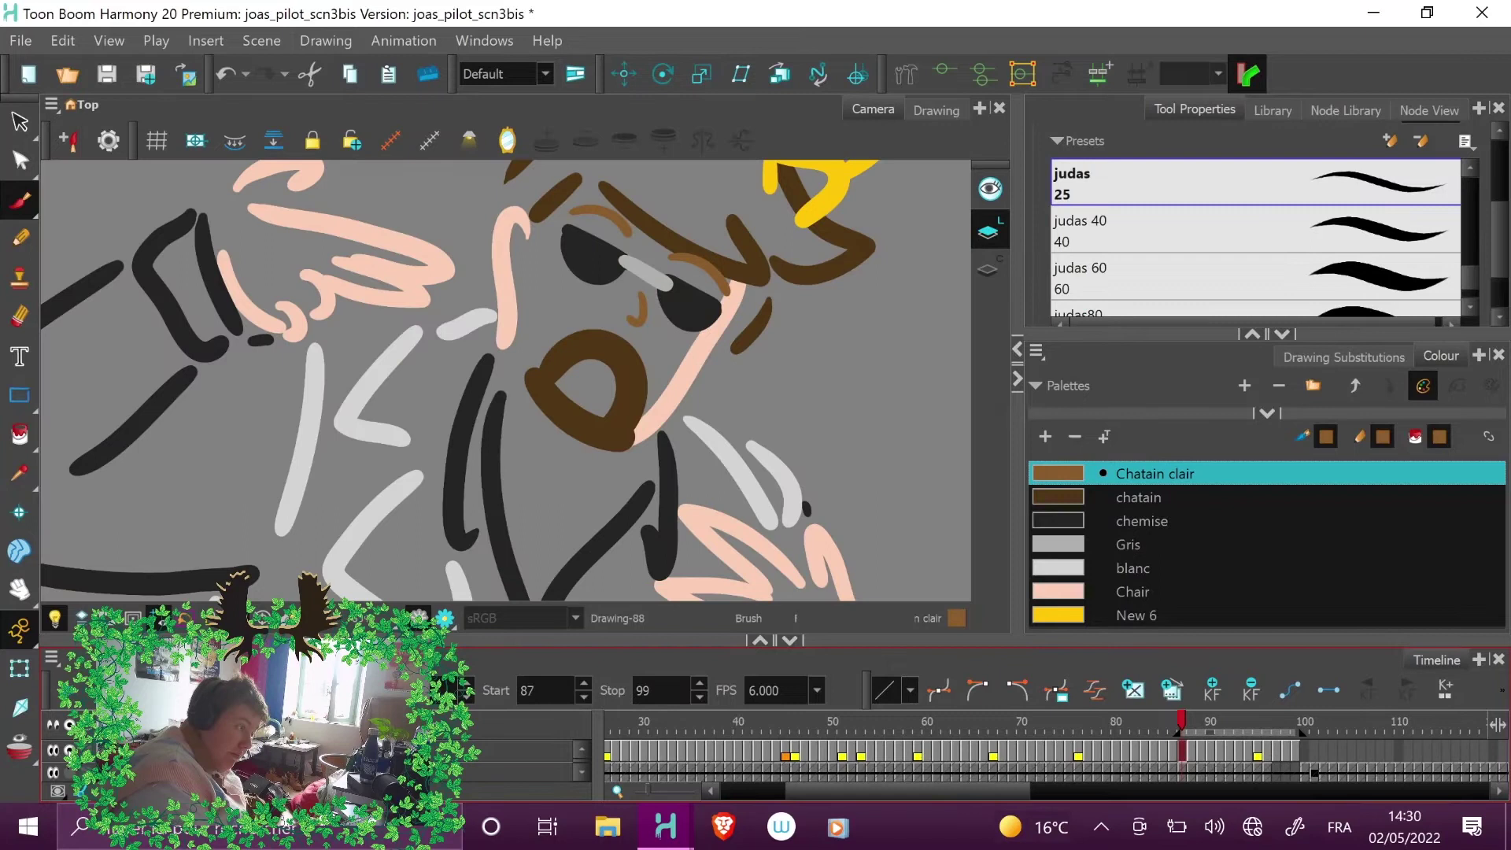
pyautogui.click(69, 763)
pyautogui.click(69, 763)
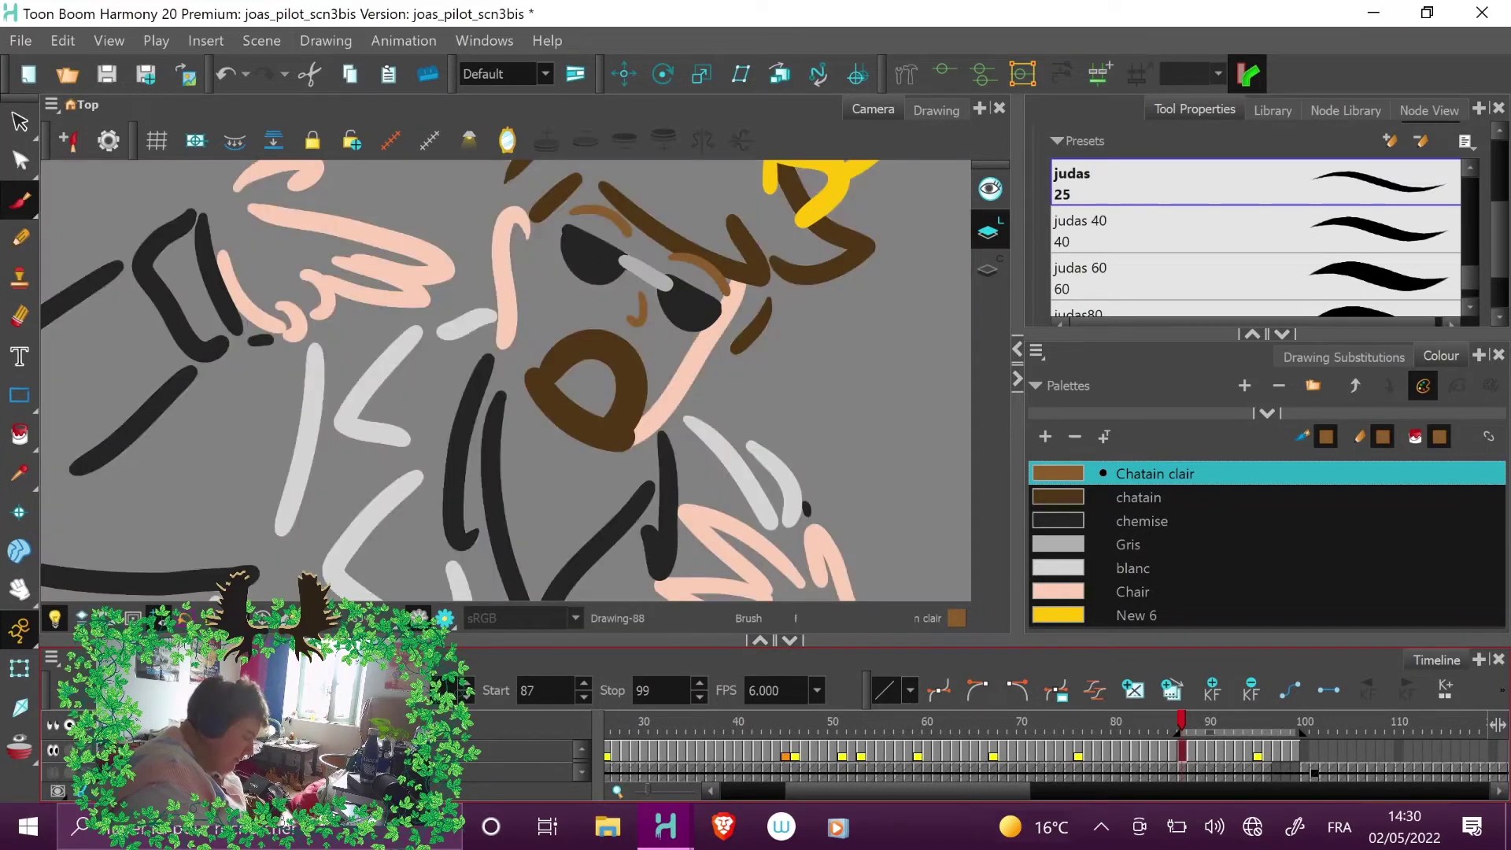
# - Play back the character animation over frames 87 to 99 with more of the camera frame in view
pyautogui.click(384, 619)
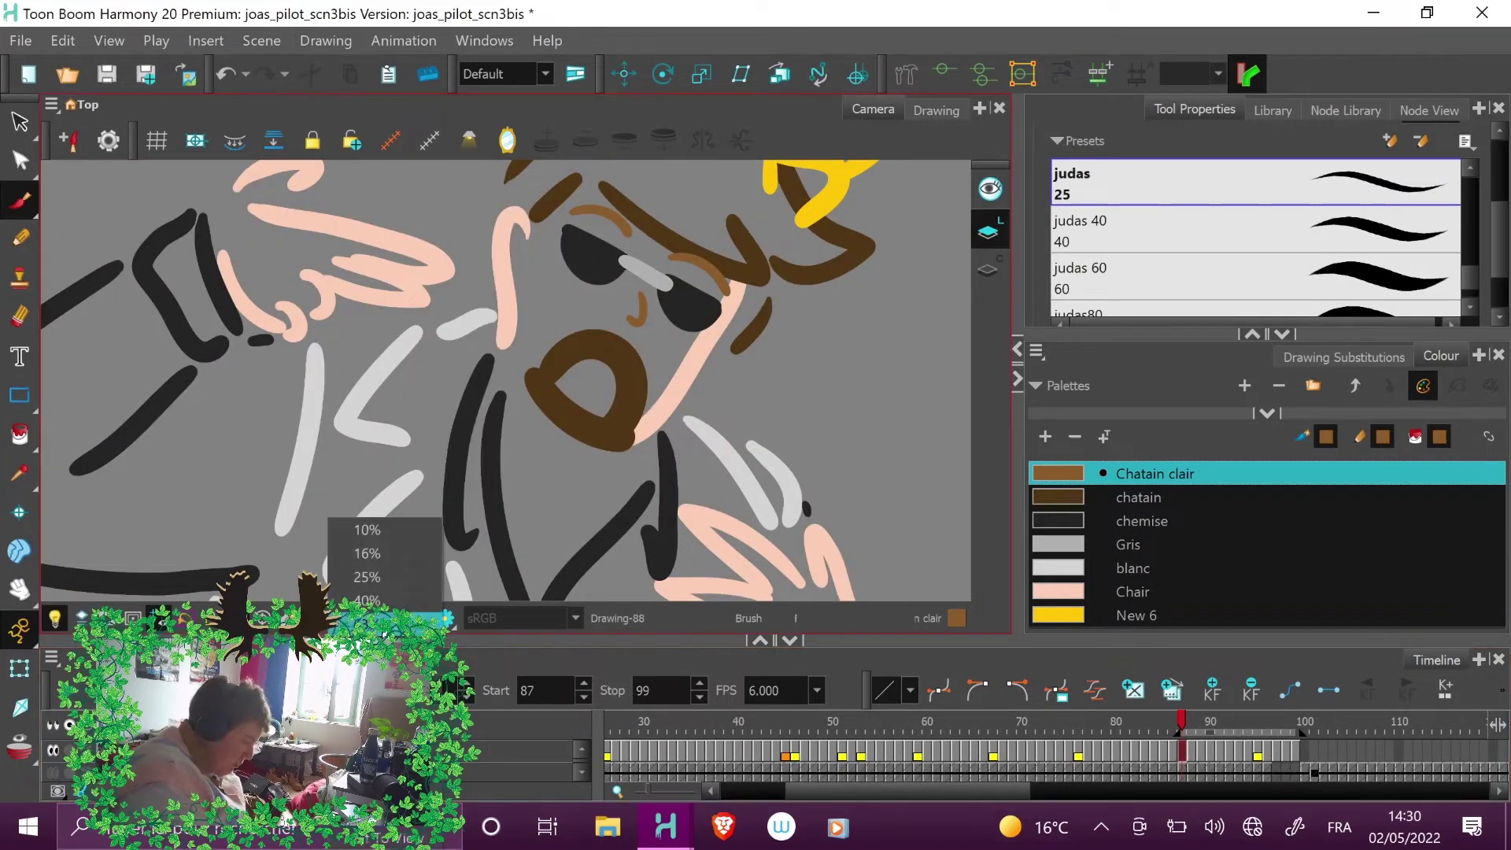
pyautogui.click(385, 835)
pyautogui.press('space')
pyautogui.moveTo(763, 478); pyautogui.dragTo(773, 410)
pyautogui.click(69, 690)
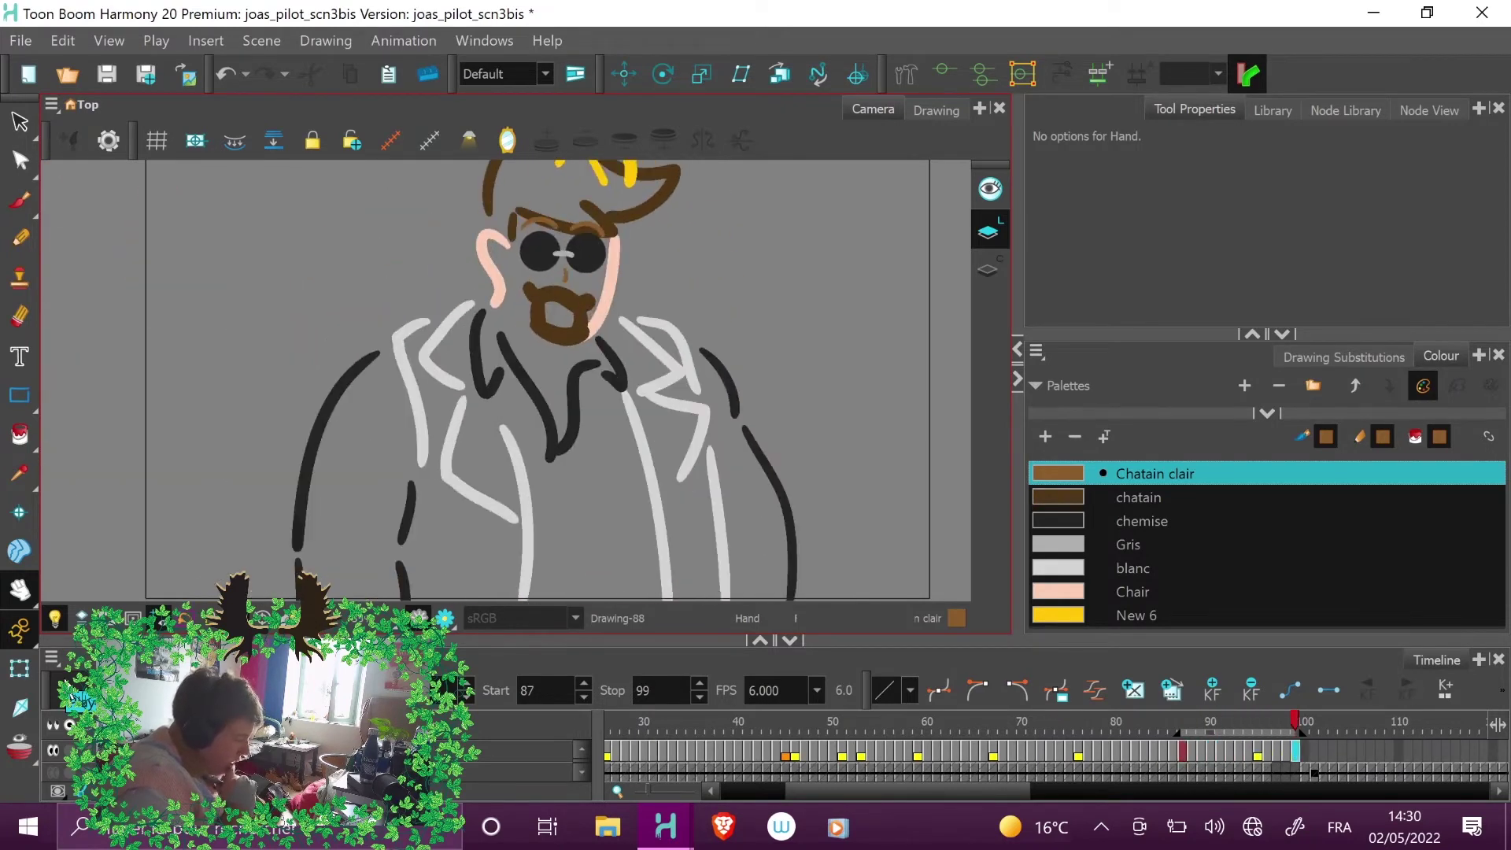
# - Select the raised forearm, cuff and hand on Drawing-98 and move them left, mostly outside the camera frame
pyautogui.moveTo(1282, 732); pyautogui.dragTo(1276, 732)
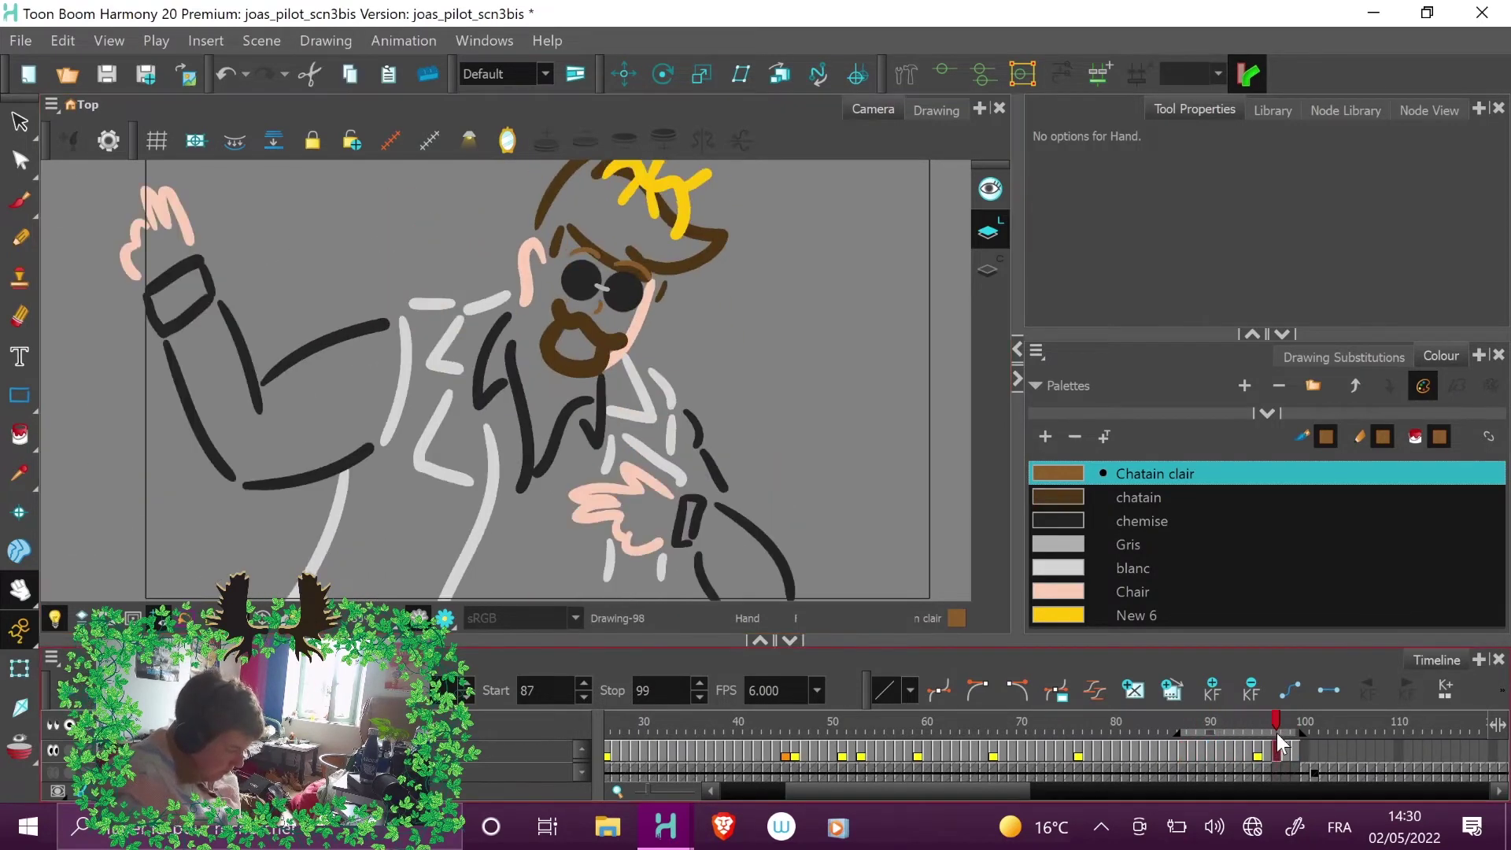
pyautogui.hotkey('alt', 's')
pyautogui.moveTo(222, 211)
pyautogui.mouseDown()
pyautogui.moveTo(87, 331)
pyautogui.moveTo(253, 321)
pyautogui.moveTo(221, 307)
pyautogui.moveTo(217, 206)
pyautogui.mouseUp()
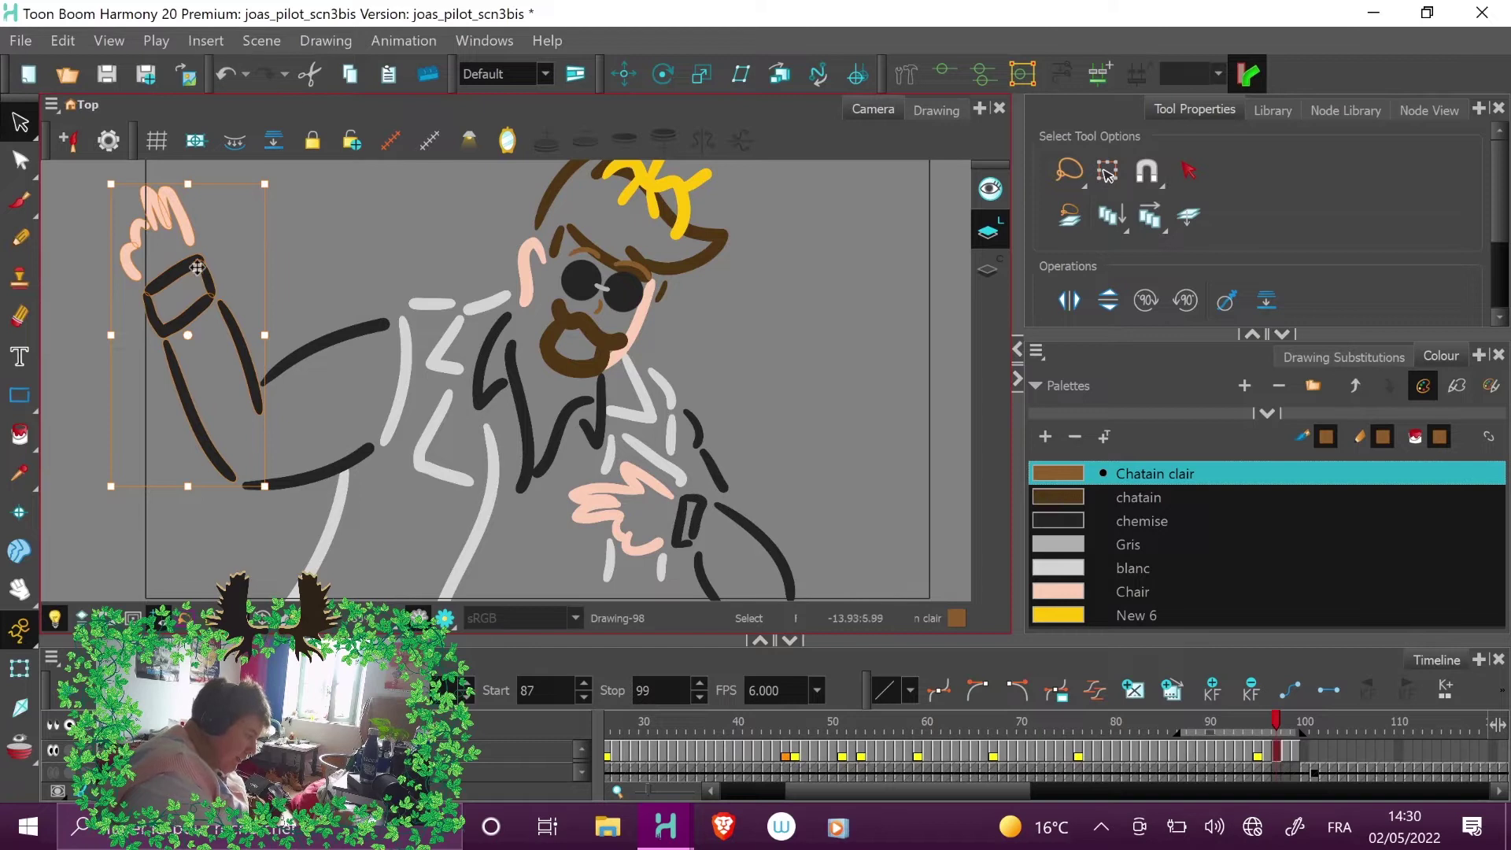
pyautogui.click(39, 270)
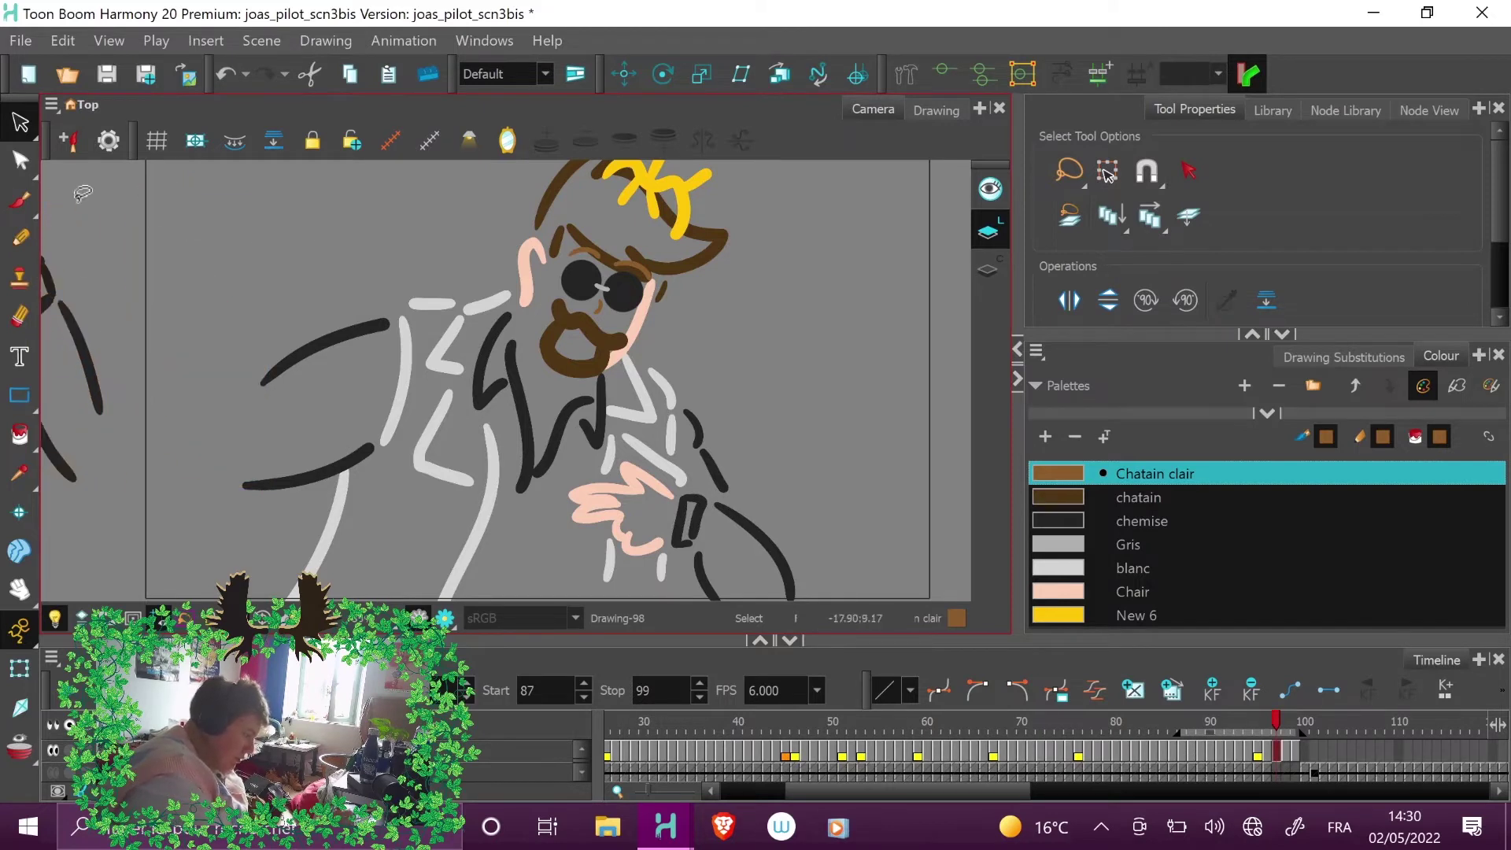
# - Paint long curved chemise motion lines between the displaced forearm and the shoulder on Drawing-98 with the judas 60 brush preset
pyautogui.hotkey('alt', 'b')
pyautogui.click(1149, 594)
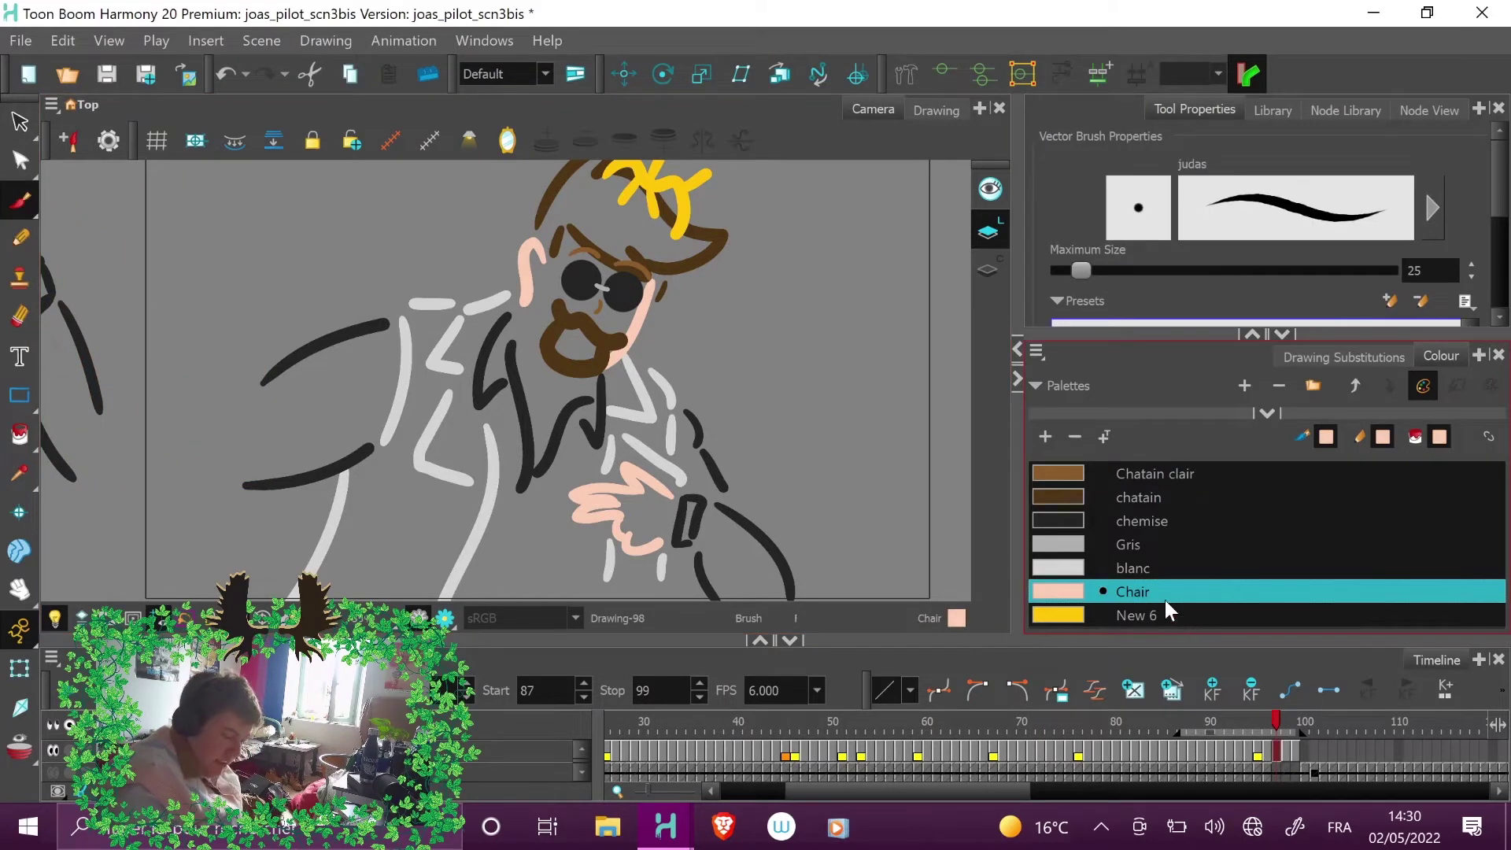
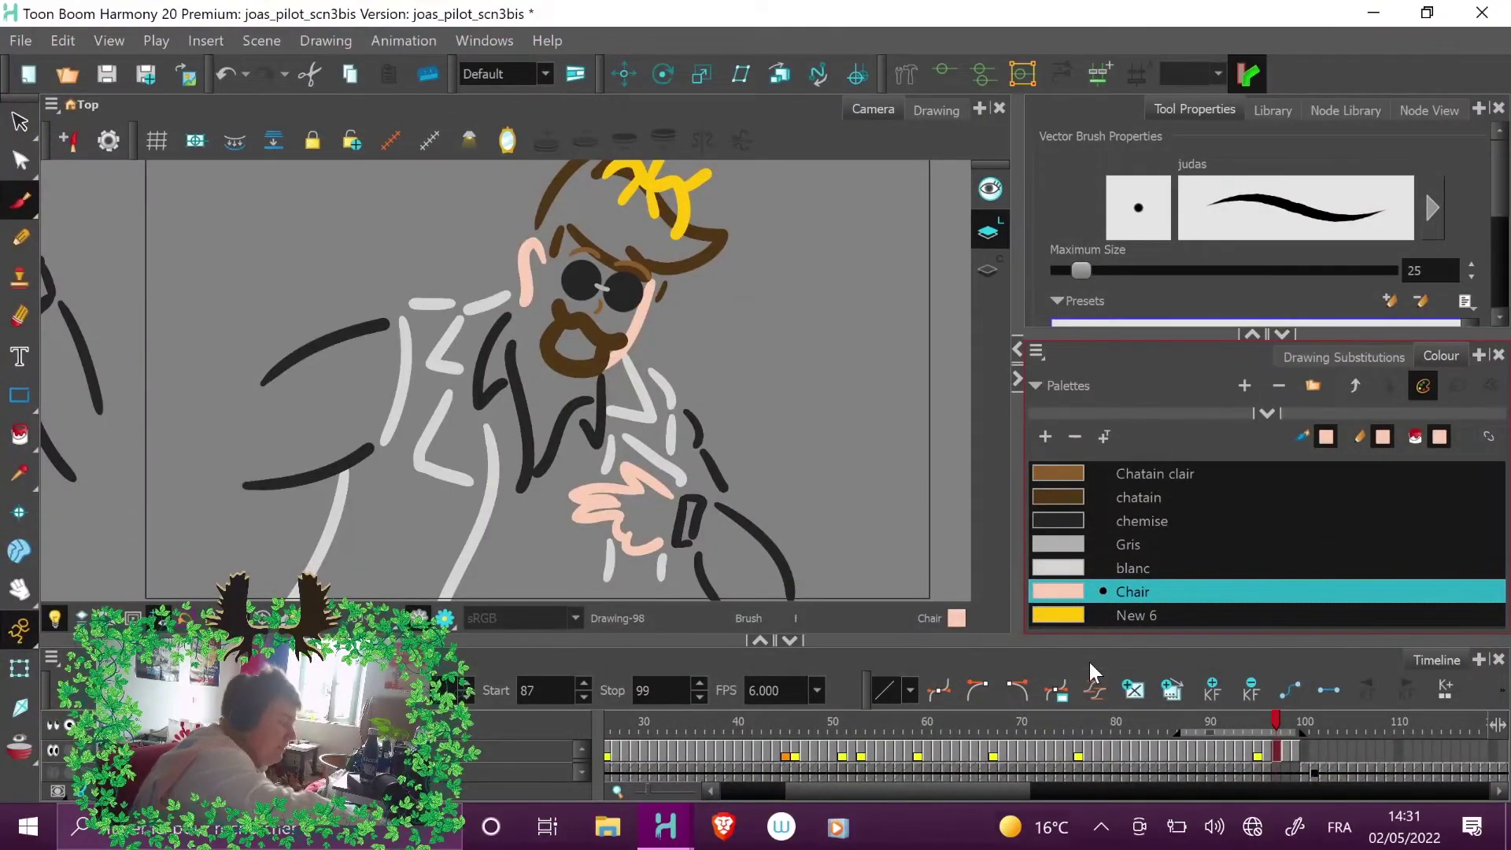
pyautogui.click(1122, 520)
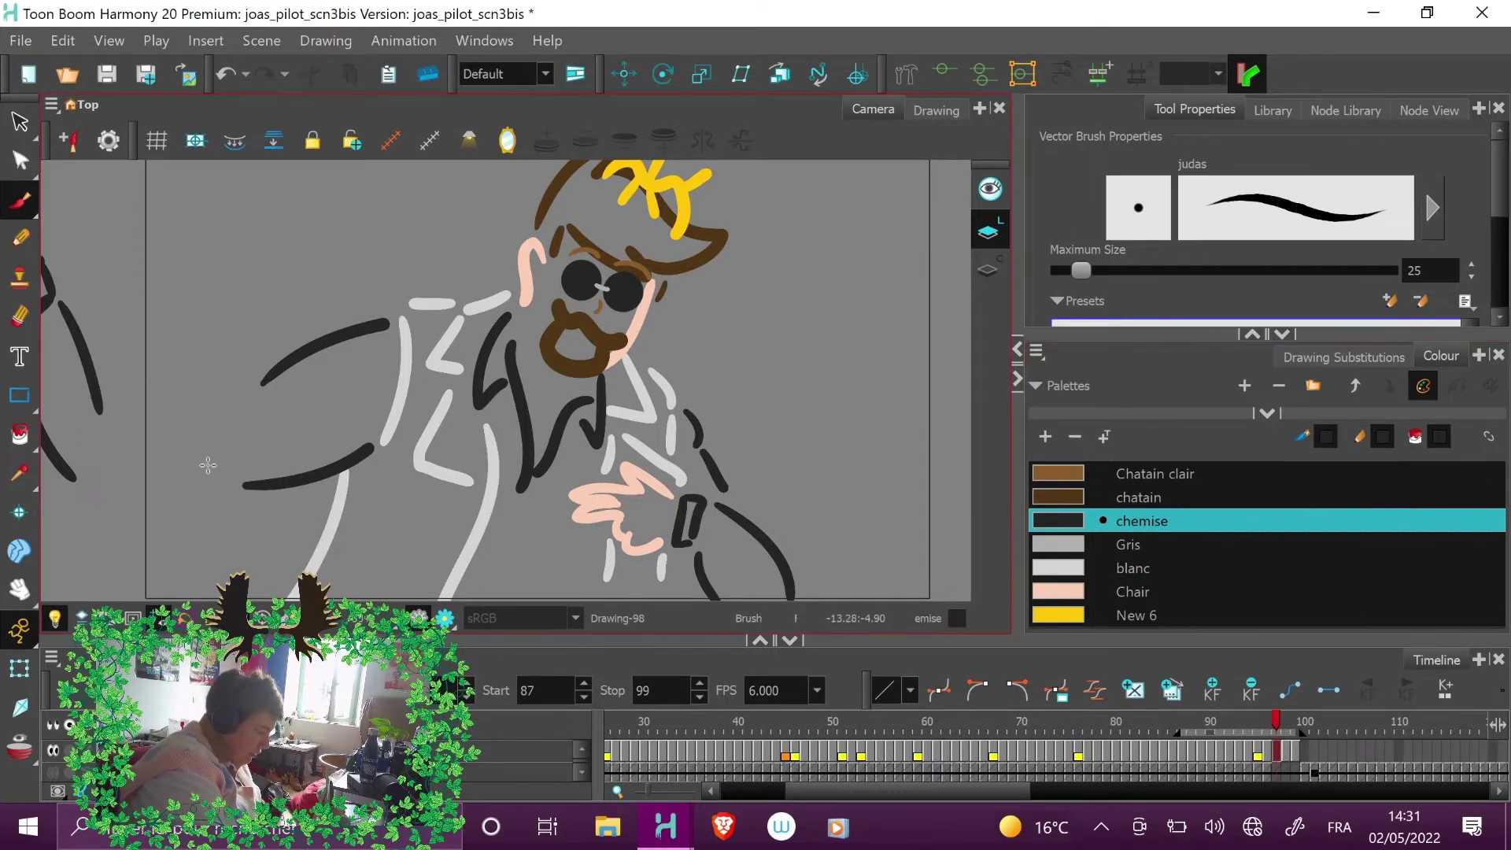
pyautogui.moveTo(193, 454)
pyautogui.mouseDown()
pyautogui.moveTo(128, 269)
pyautogui.moveTo(248, 174)
pyautogui.mouseUp()
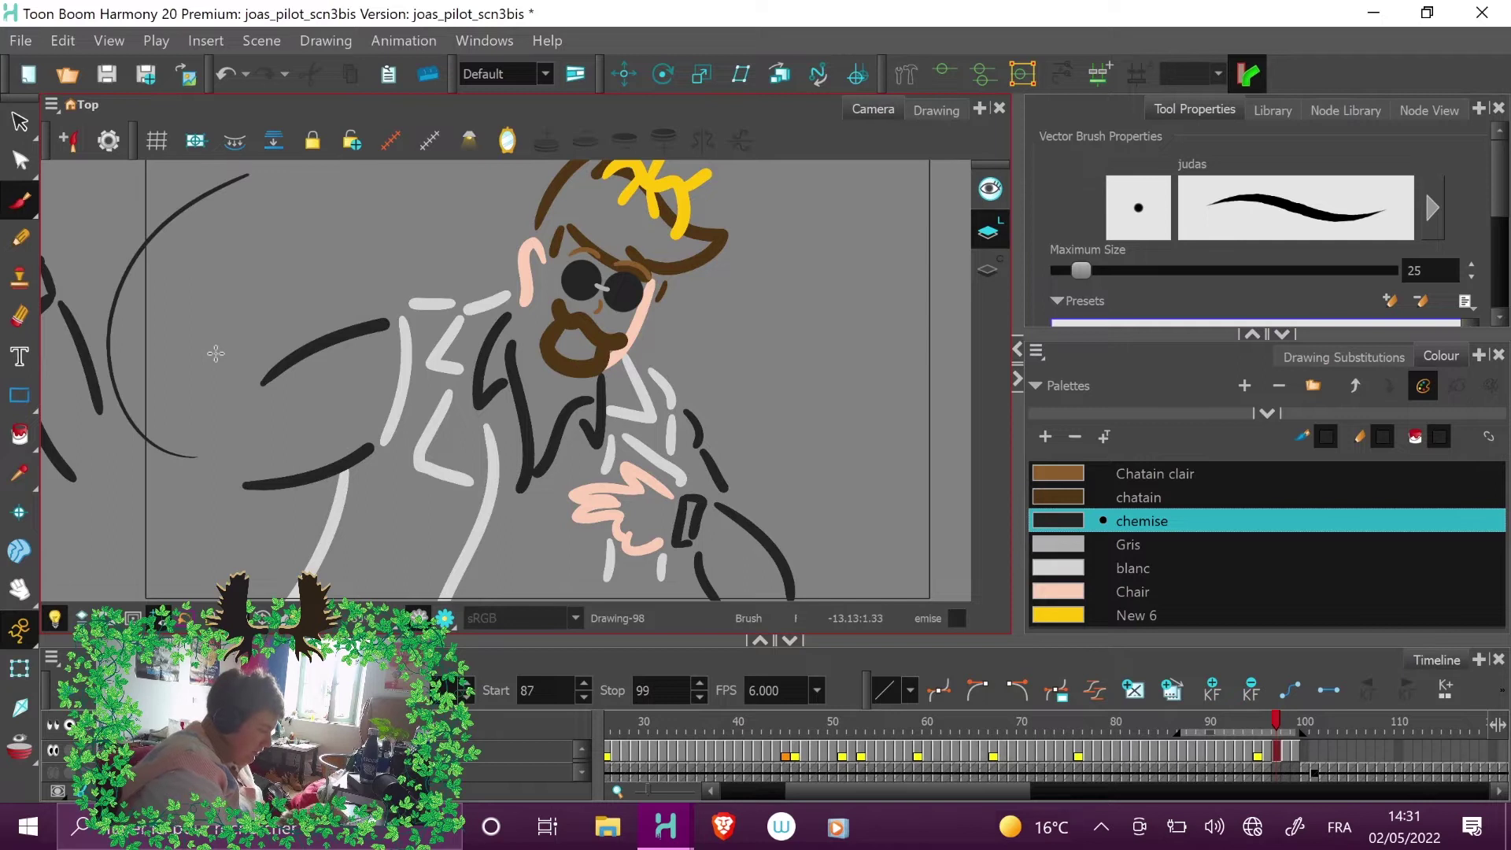
pyautogui.hotkey('ctrl', 'z')
pyautogui.scroll(-4, 1479, 196)
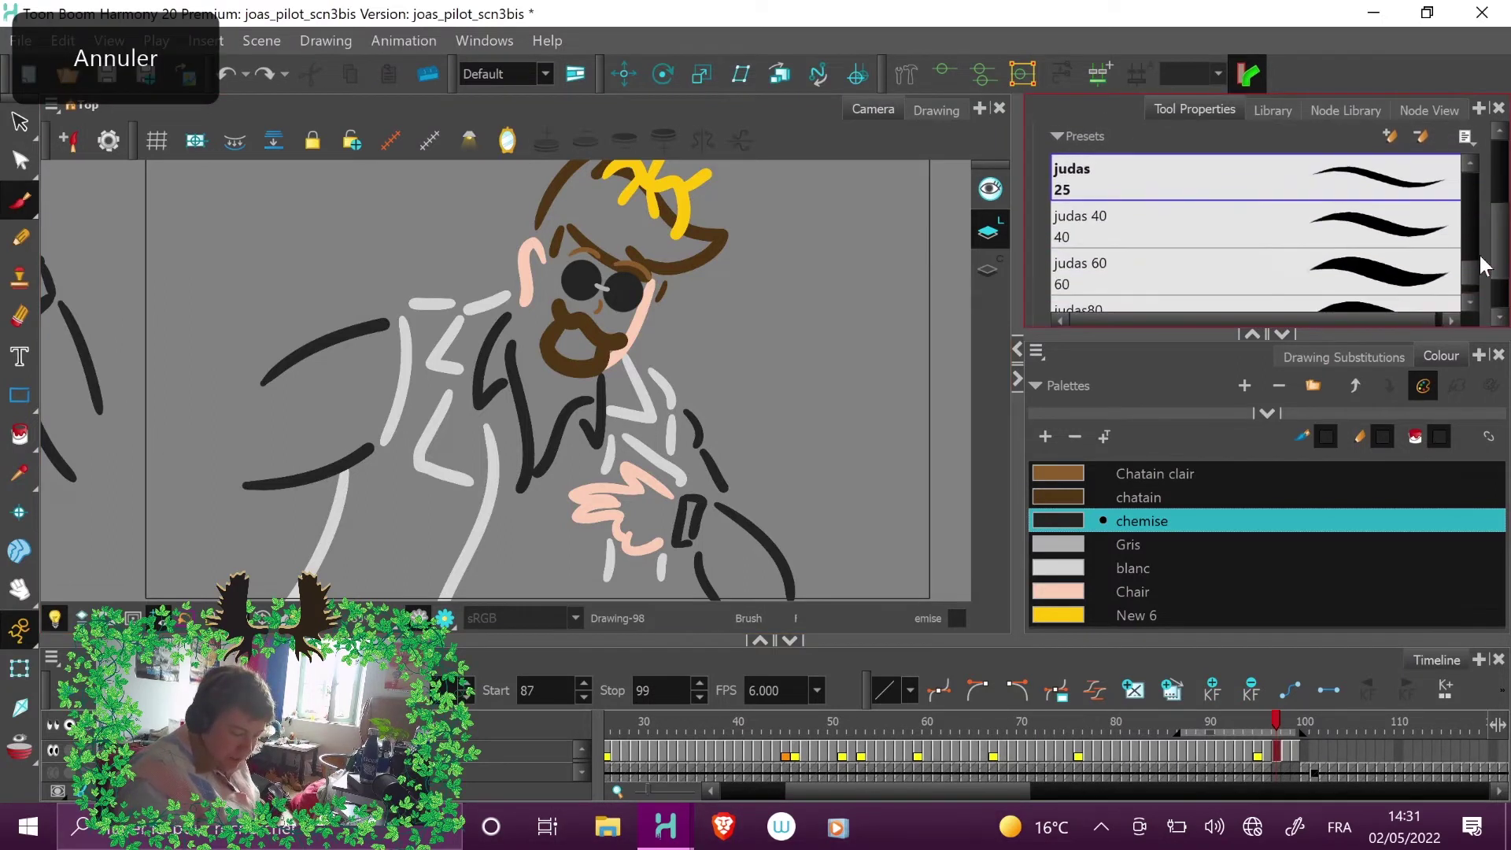
pyautogui.click(1406, 268)
pyautogui.moveTo(224, 478)
pyautogui.mouseDown()
pyautogui.moveTo(88, 331)
pyautogui.moveTo(189, 163)
pyautogui.mouseUp()
pyautogui.hotkey('ctrl', 'z')
pyautogui.moveTo(227, 474); pyautogui.dragTo(138, 171)
pyautogui.moveTo(173, 389)
pyautogui.mouseDown()
pyautogui.moveTo(320, 187)
pyautogui.moveTo(330, 243)
pyautogui.moveTo(242, 339)
pyautogui.mouseUp()
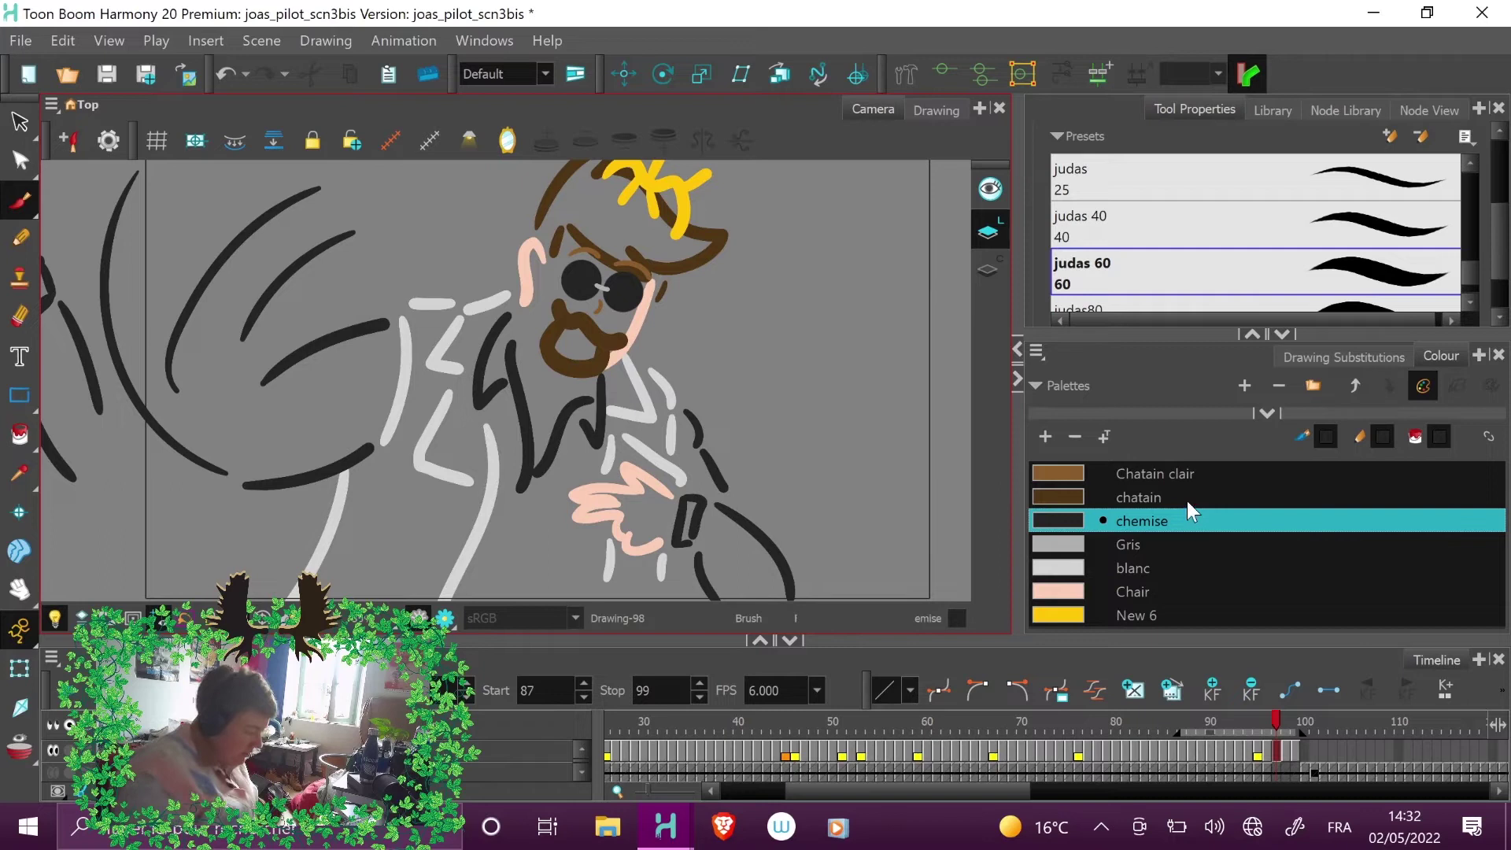
# - Add curved Chair motion lines trailing the displaced hand on Drawing-98, and play back the animation from Drawing-97
pyautogui.click(1140, 586)
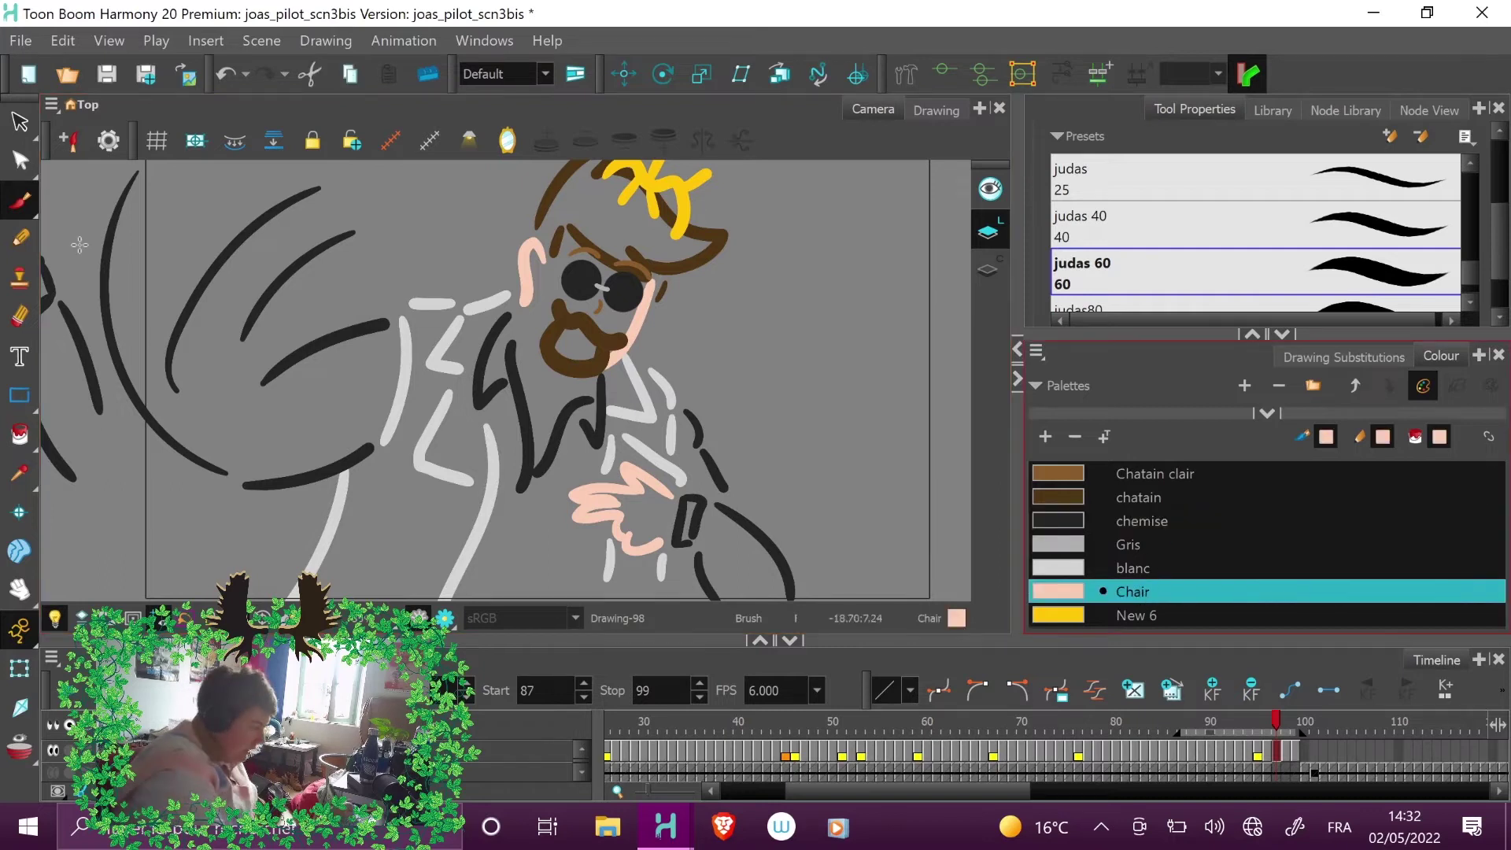
pyautogui.moveTo(66, 232); pyautogui.dragTo(122, 162)
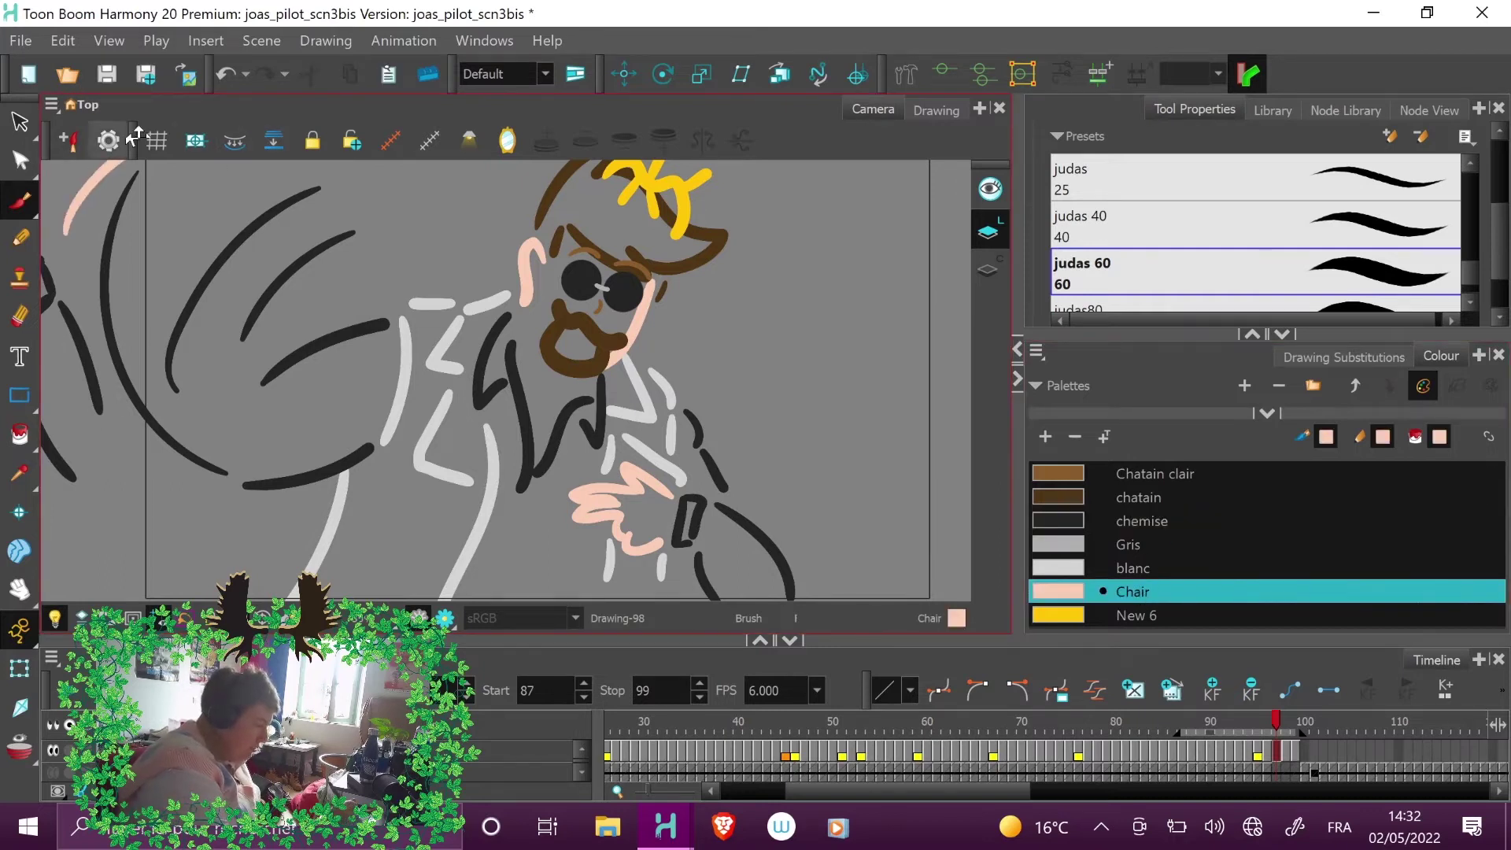
pyautogui.click(20, 589)
pyautogui.moveTo(426, 278); pyautogui.dragTo(459, 294)
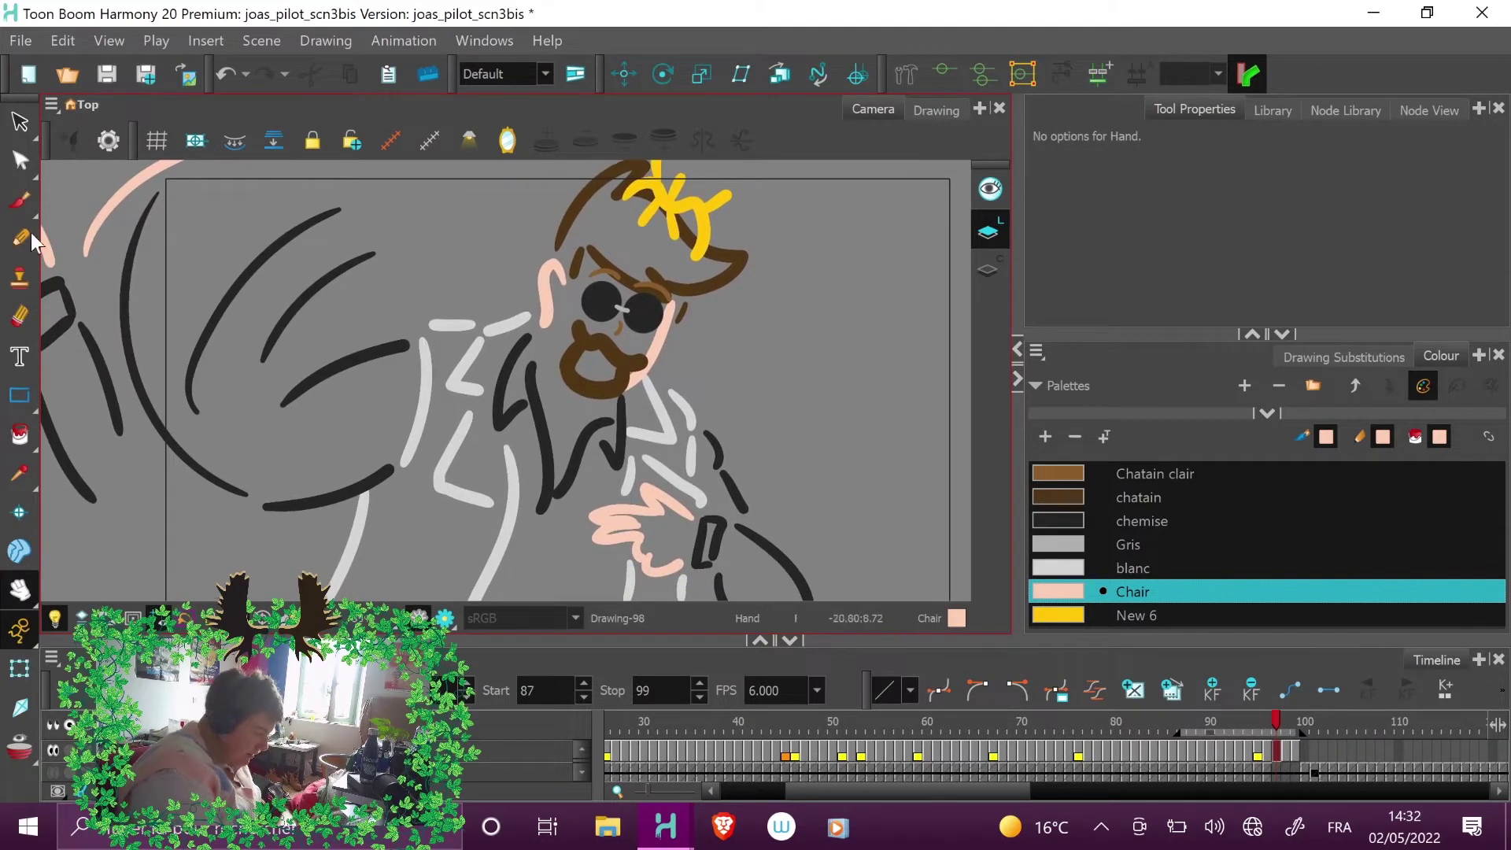
pyautogui.click(19, 199)
pyautogui.moveTo(160, 324); pyautogui.dragTo(261, 186)
pyautogui.moveTo(164, 238); pyautogui.dragTo(191, 194)
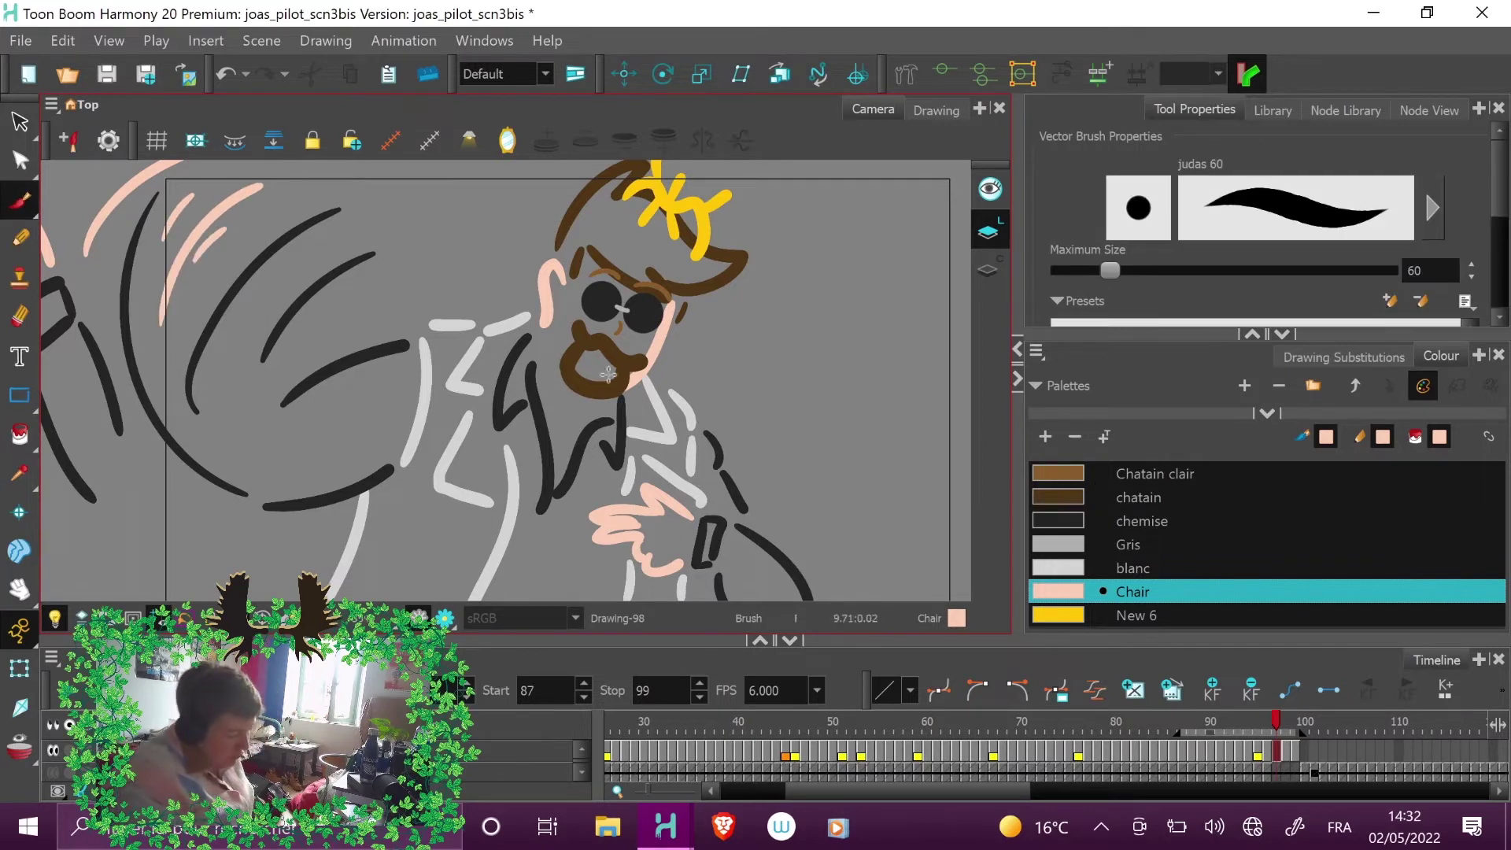
pyautogui.click(1269, 719)
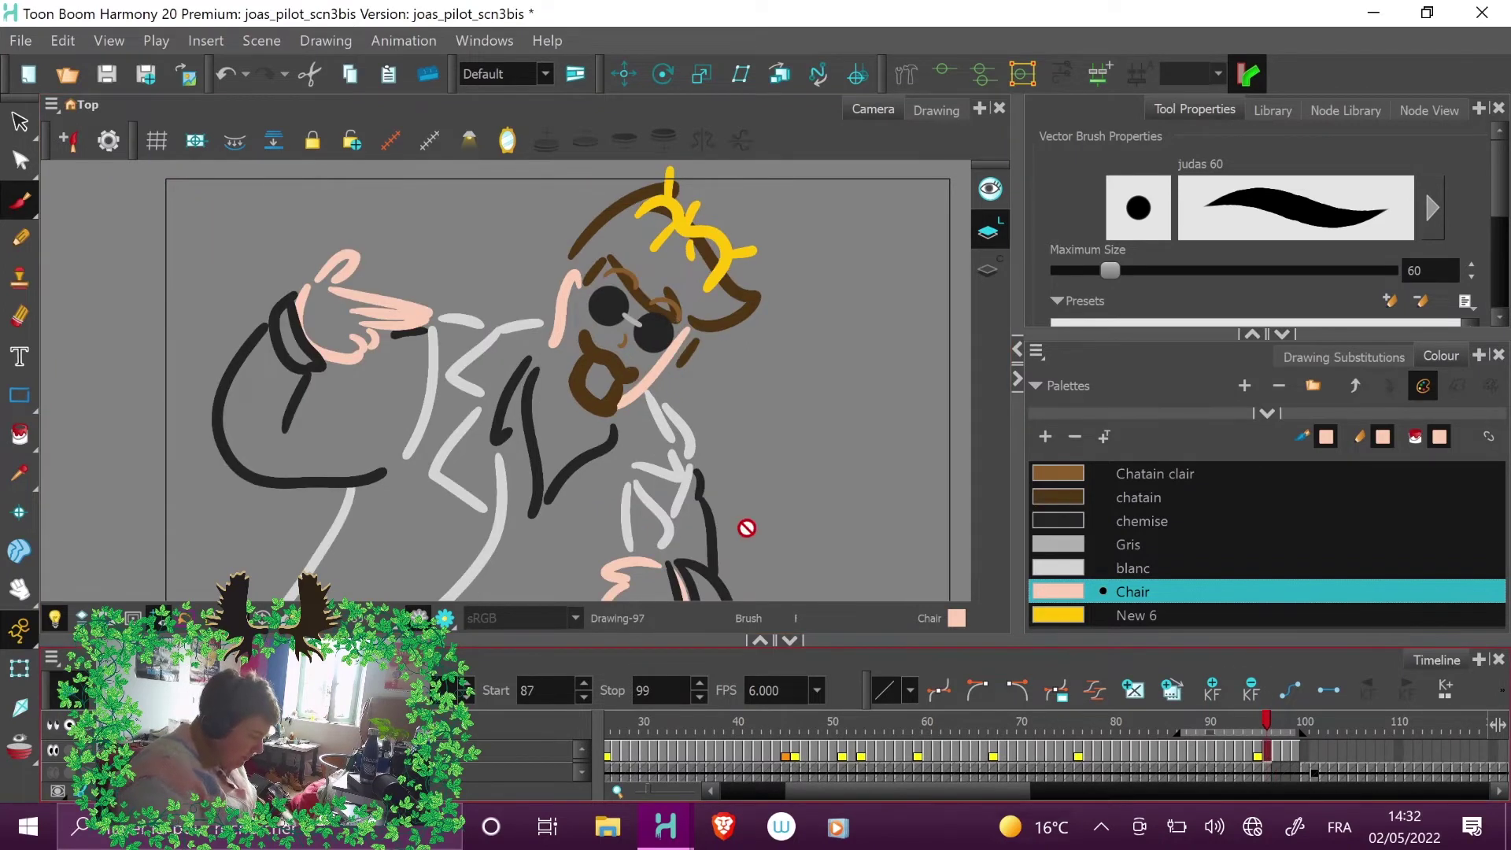
pyautogui.press('Return')
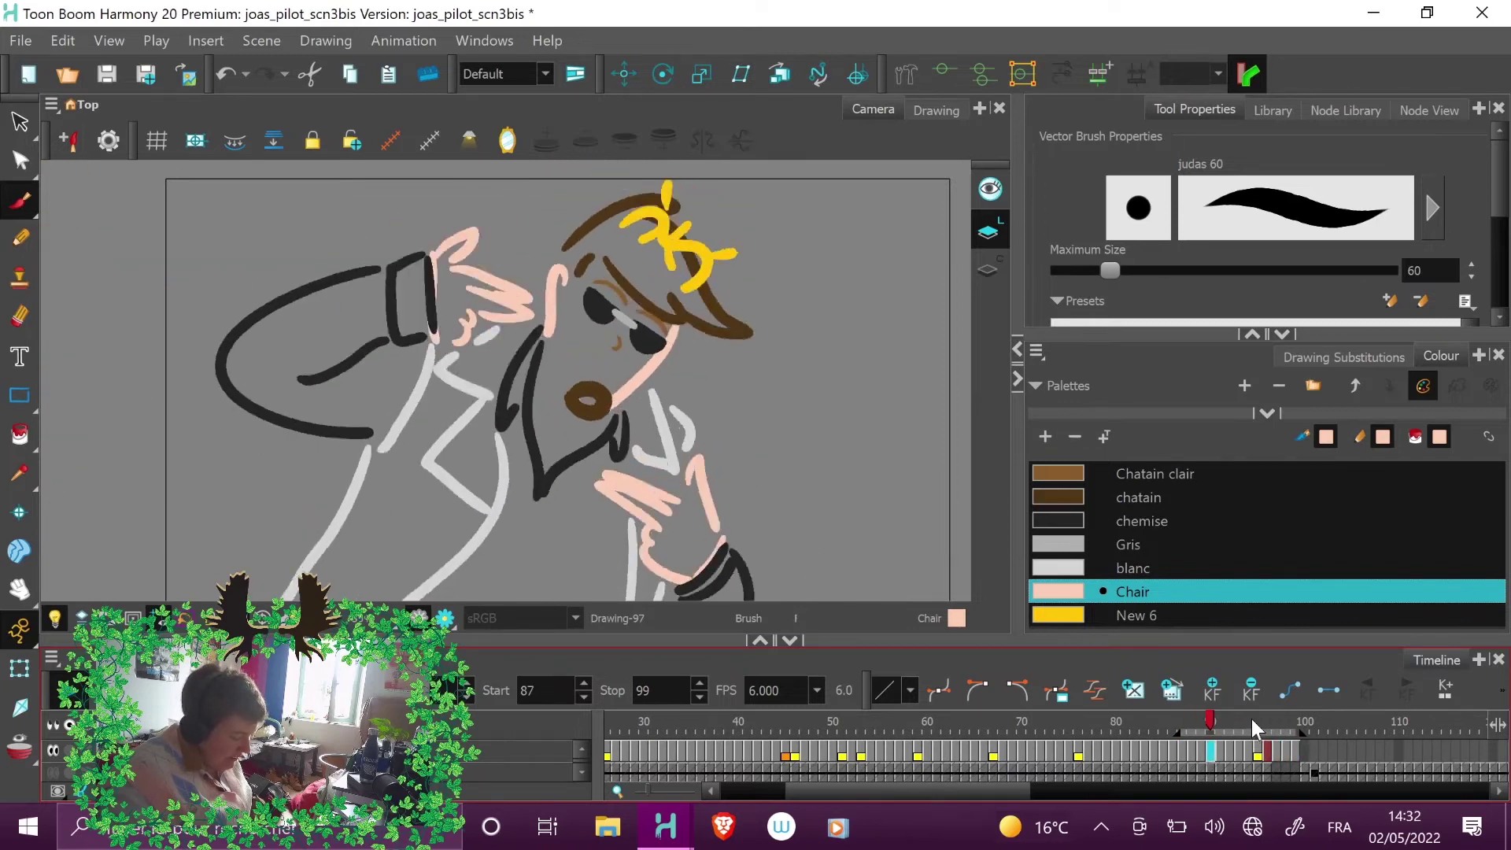
# - Move the dark sleeve stroke beside the jacket's lower right edge on Drawing-99 to beyond the frame's left border
pyautogui.click(1285, 722)
pyautogui.moveTo(1284, 724); pyautogui.dragTo(1283, 722)
pyautogui.hotkey('alt', 's')
pyautogui.click(753, 551)
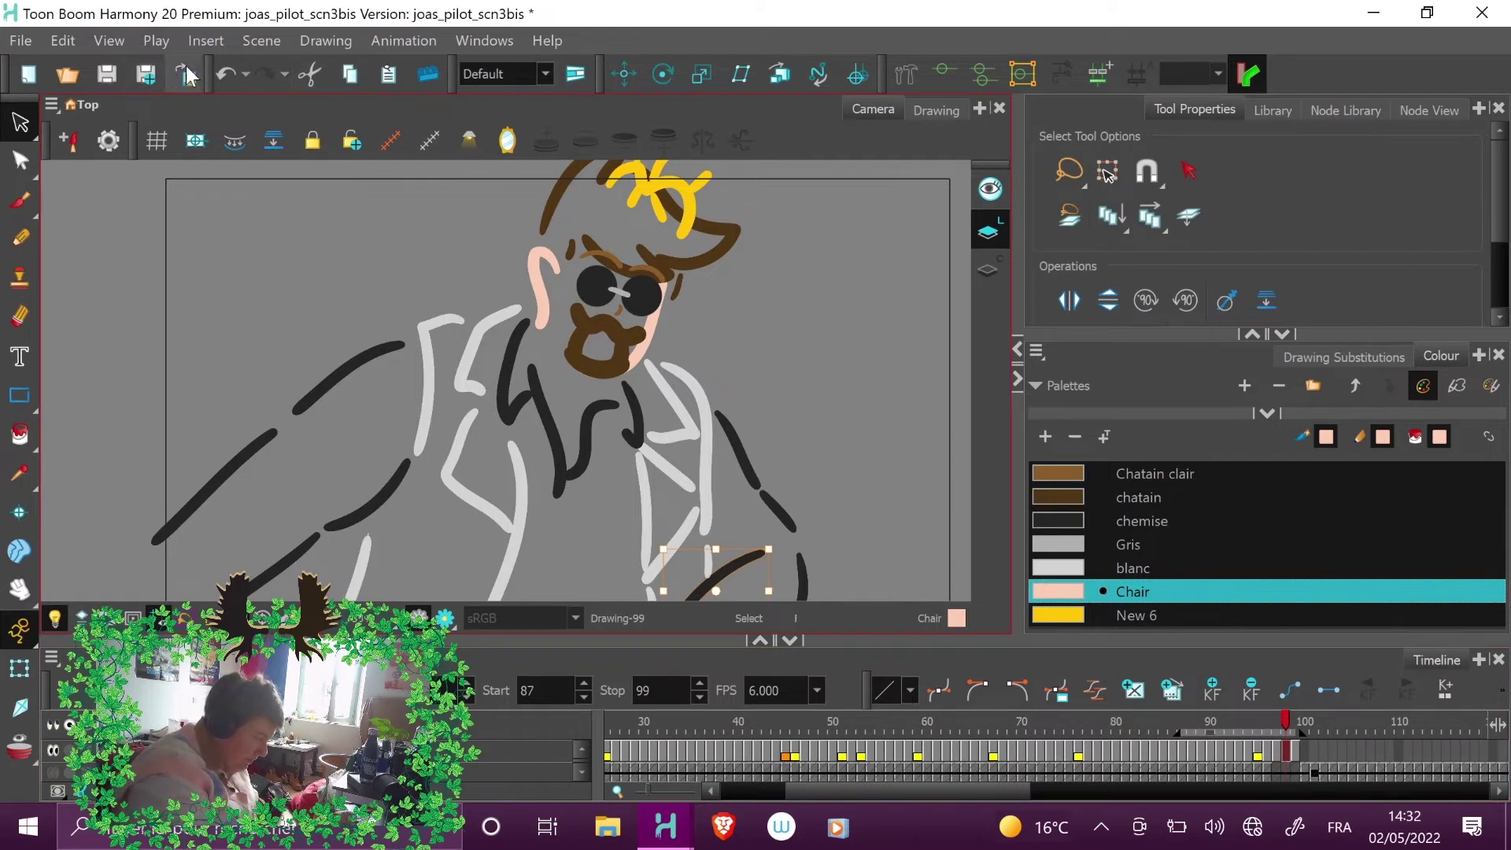
pyautogui.moveTo(750, 563)
pyautogui.mouseDown()
pyautogui.moveTo(438, 472)
pyautogui.moveTo(128, 309)
pyautogui.mouseUp()
# - Paint short chemise strokes and small Chair strokes beside the jacket's lower right edge on Drawing-99 with the judas 60 brush
pyautogui.click(19, 200)
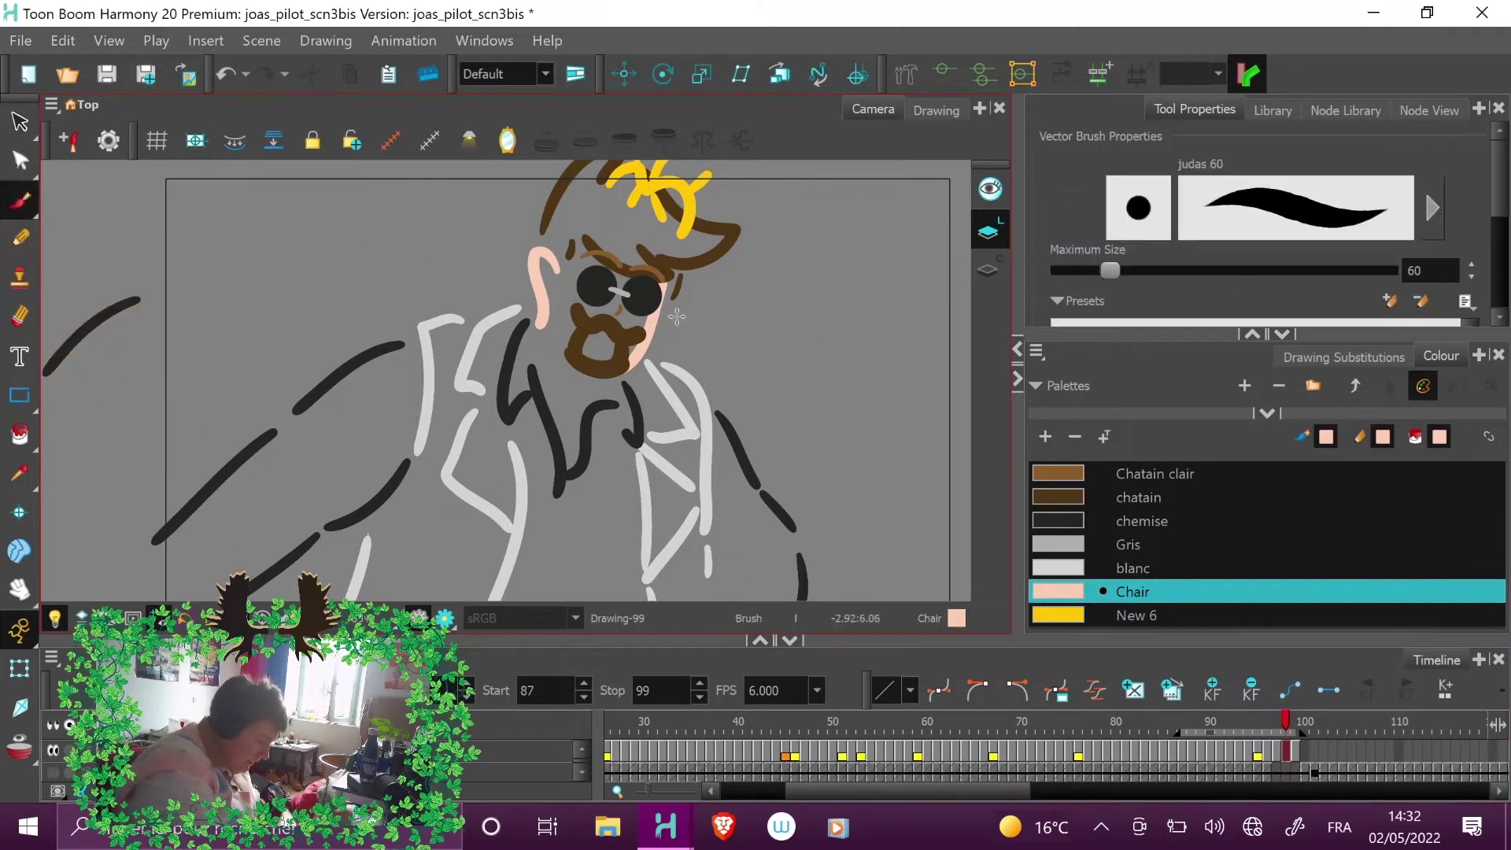
pyautogui.click(1187, 520)
pyautogui.moveTo(731, 565)
pyautogui.mouseDown()
pyautogui.moveTo(713, 599)
pyautogui.moveTo(745, 600)
pyautogui.moveTo(684, 600)
pyautogui.mouseUp()
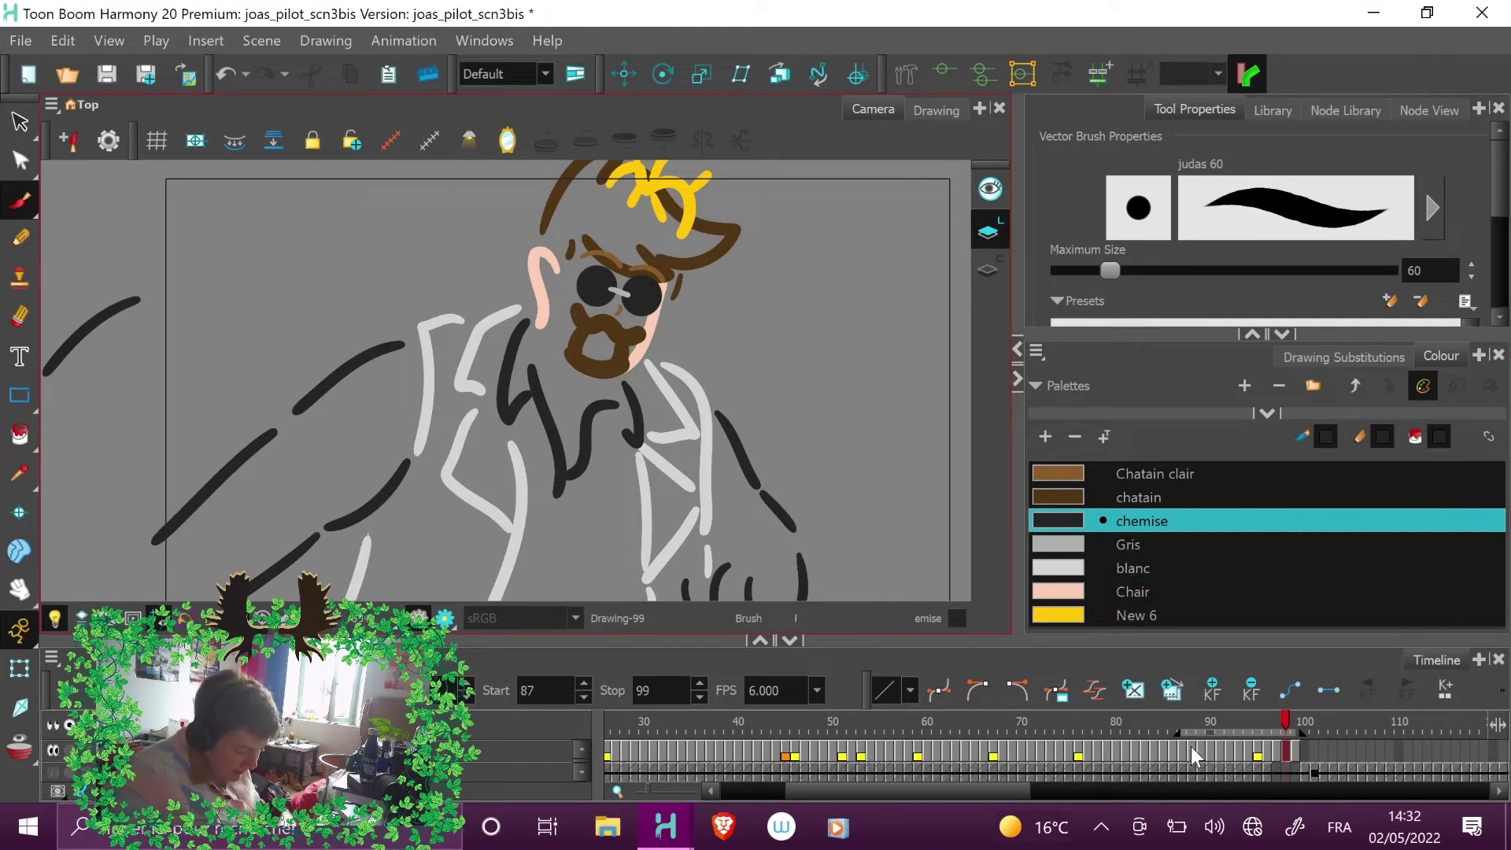
pyautogui.click(1286, 725)
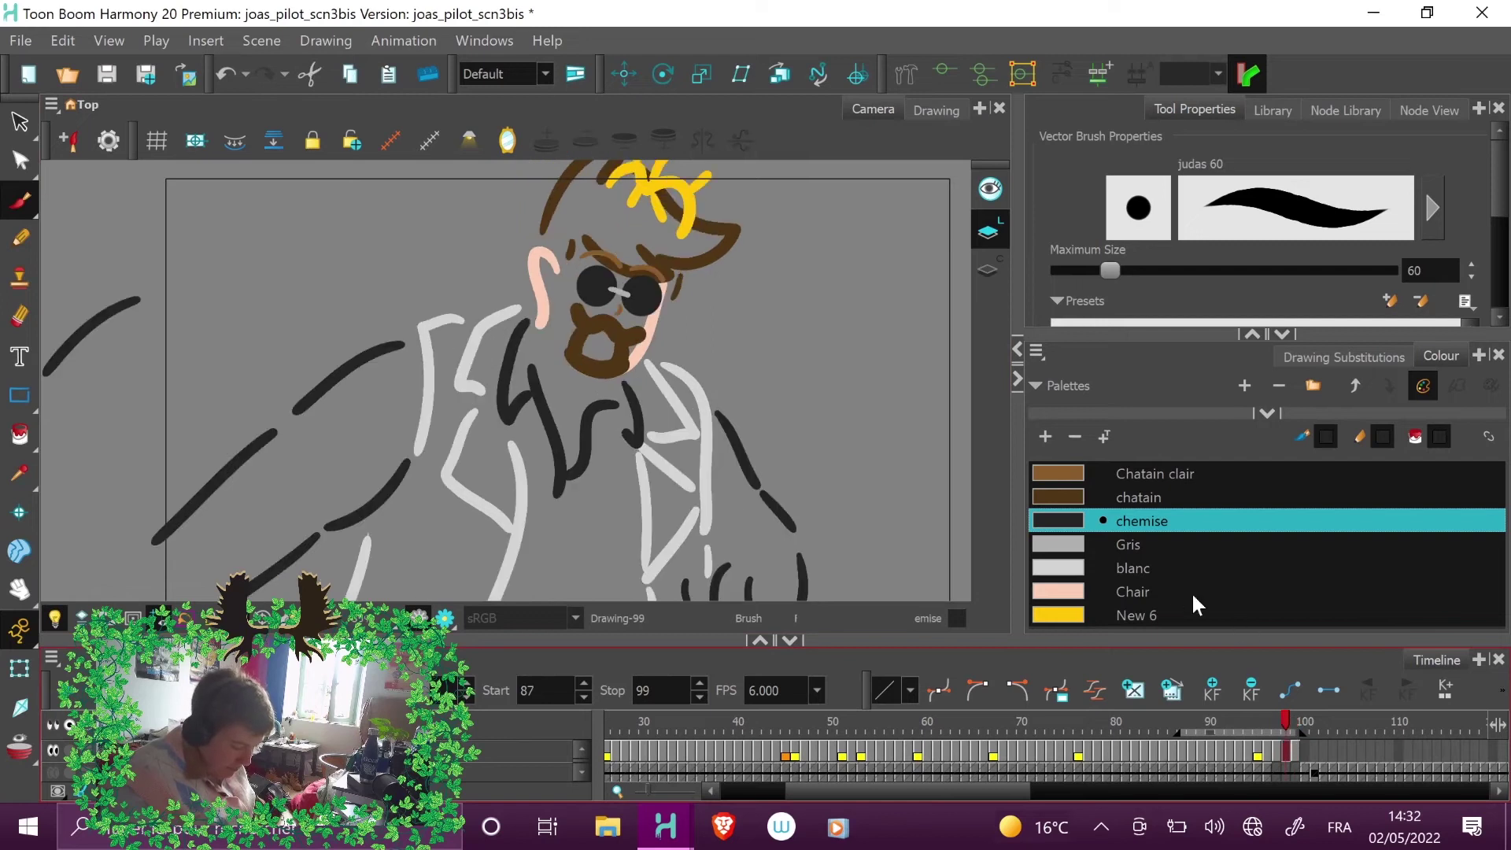
pyautogui.click(1077, 589)
pyautogui.moveTo(657, 582); pyautogui.dragTo(666, 596)
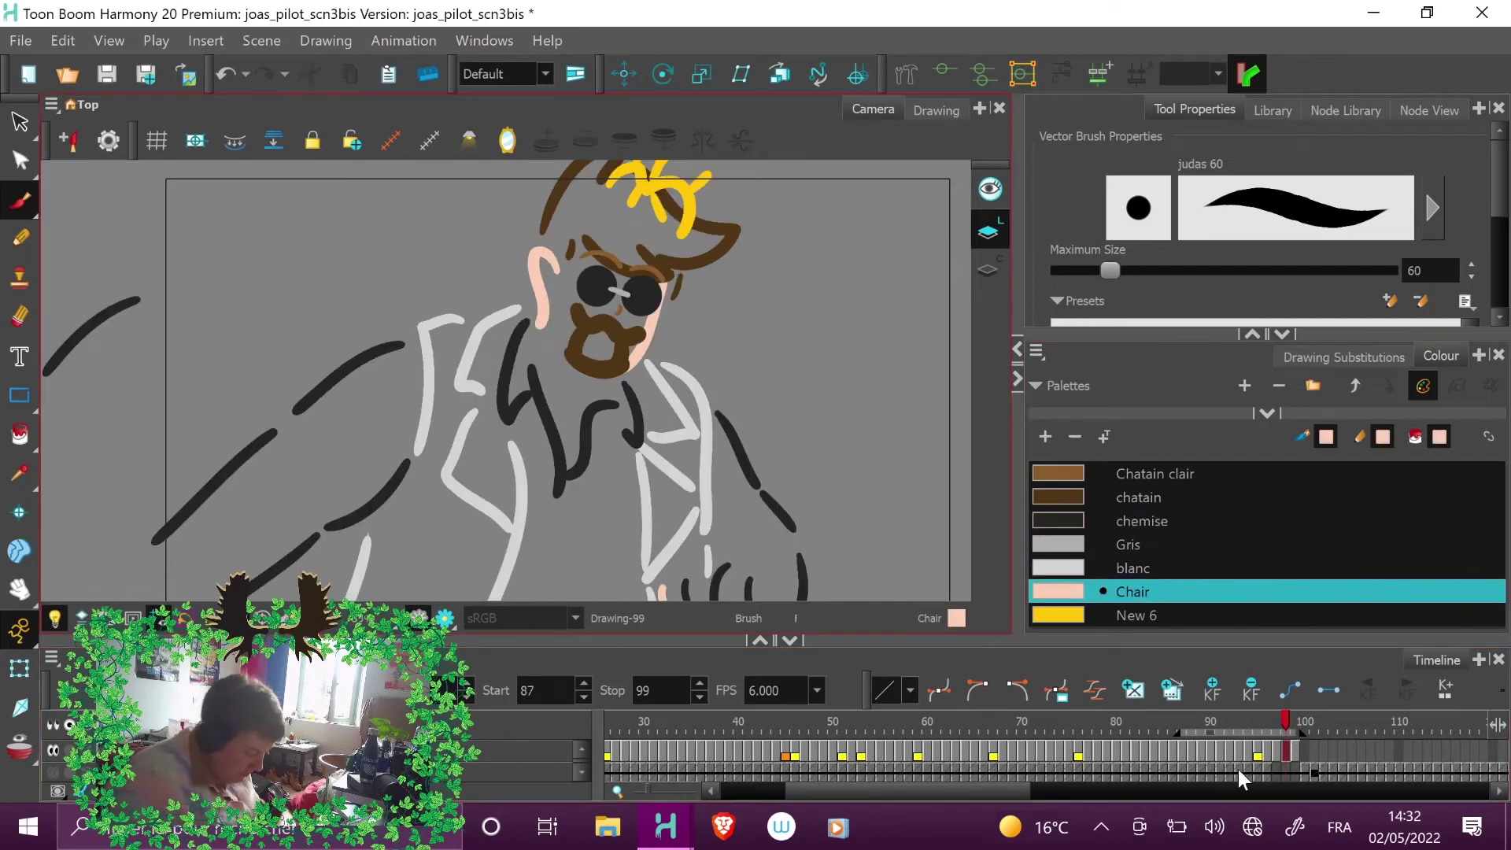
pyautogui.moveTo(665, 573); pyautogui.dragTo(673, 560)
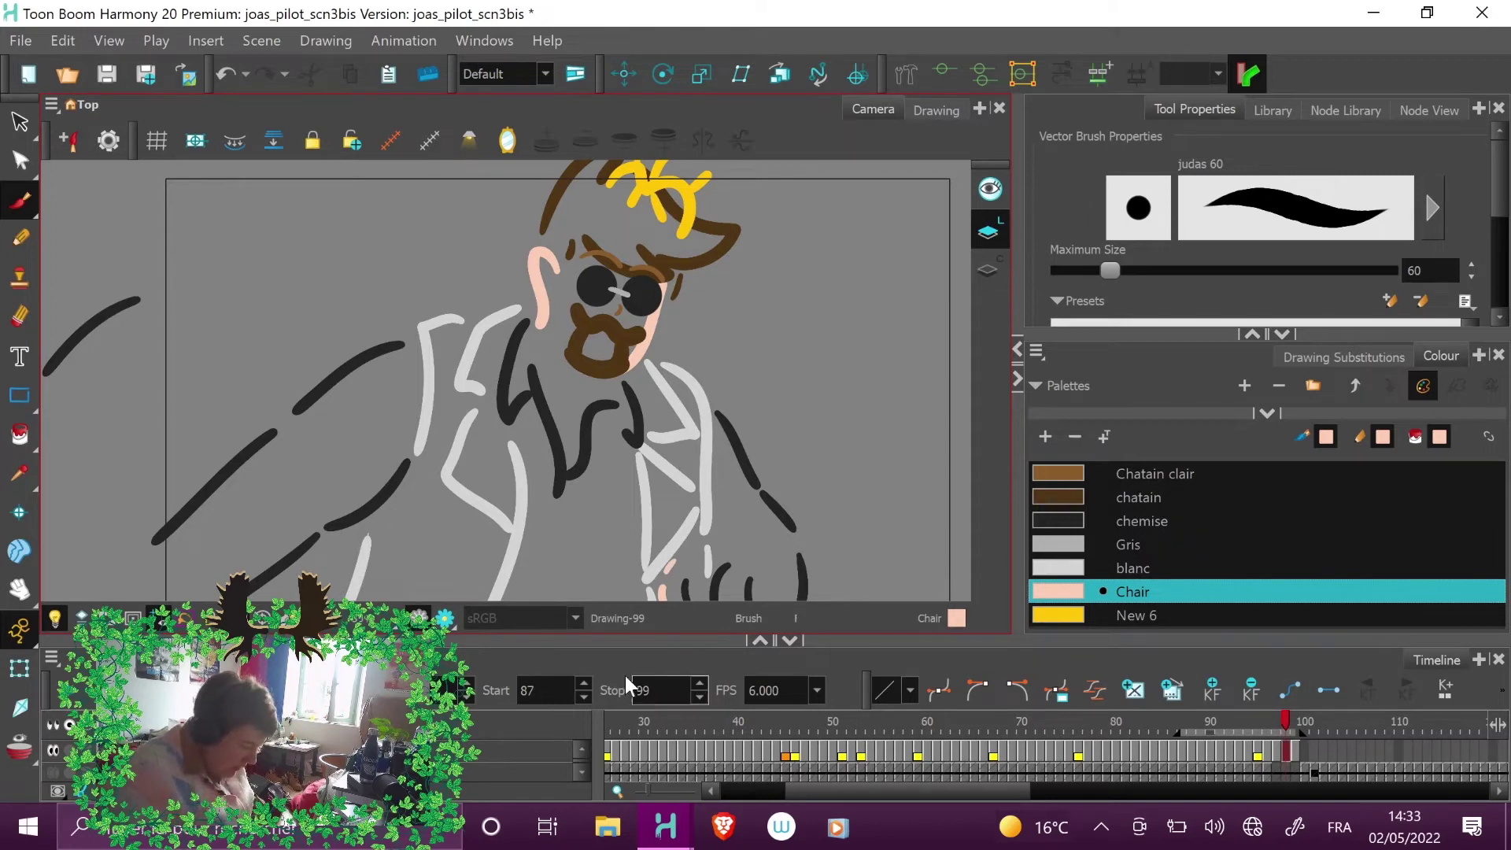
# - Play back the animation over the set frame range and return the playhead to frame 87
pyautogui.press('Return')
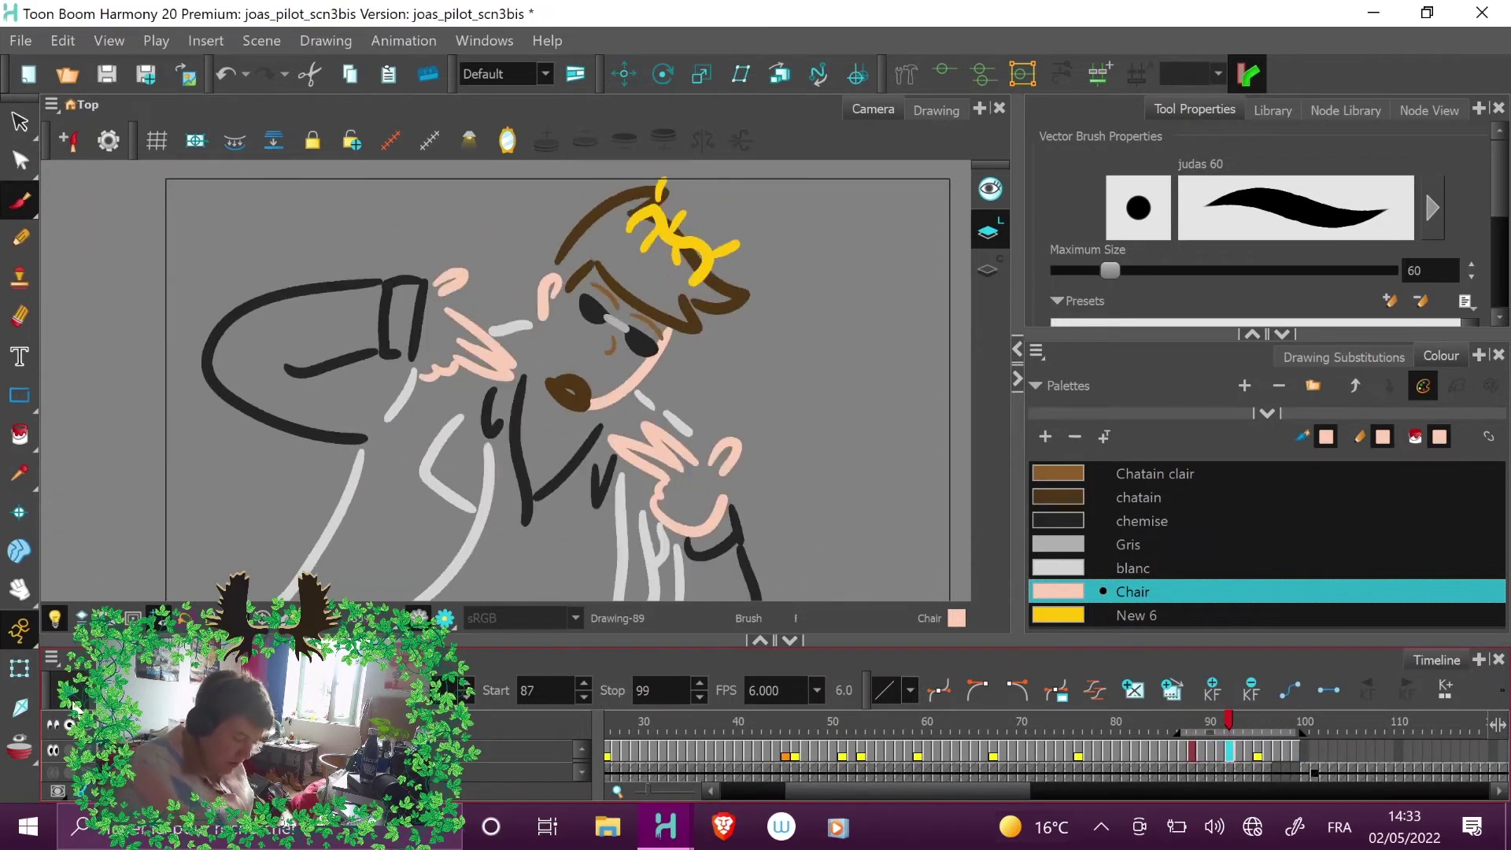
pyautogui.click(1190, 720)
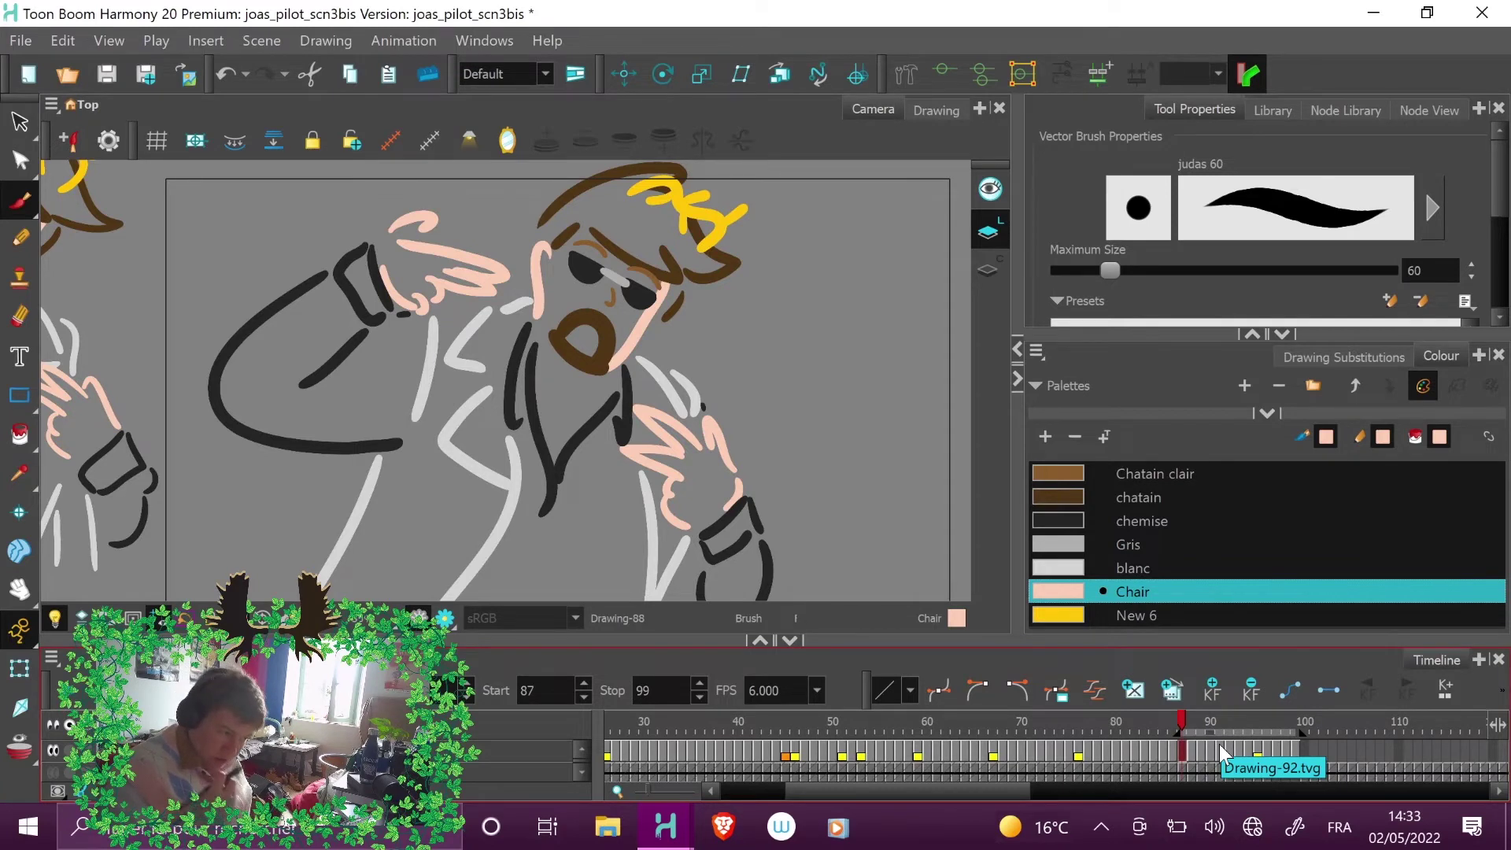
# - Examine the Write node's output folder, filename and drawing type in the node network before exporting
pyautogui.click(20, 40)
pyautogui.moveTo(141, 353)
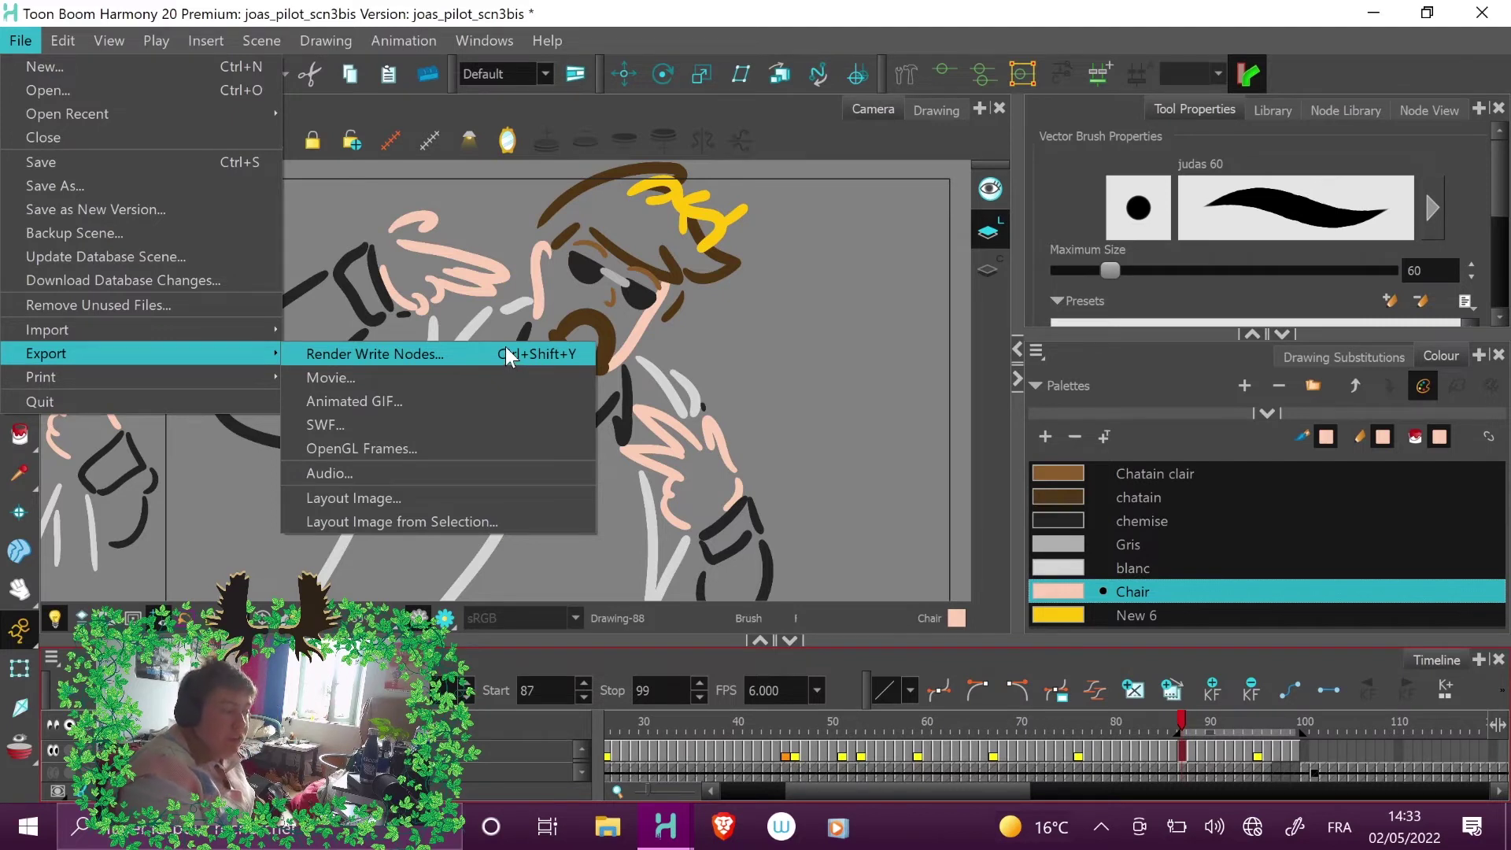
pyautogui.click(1442, 109)
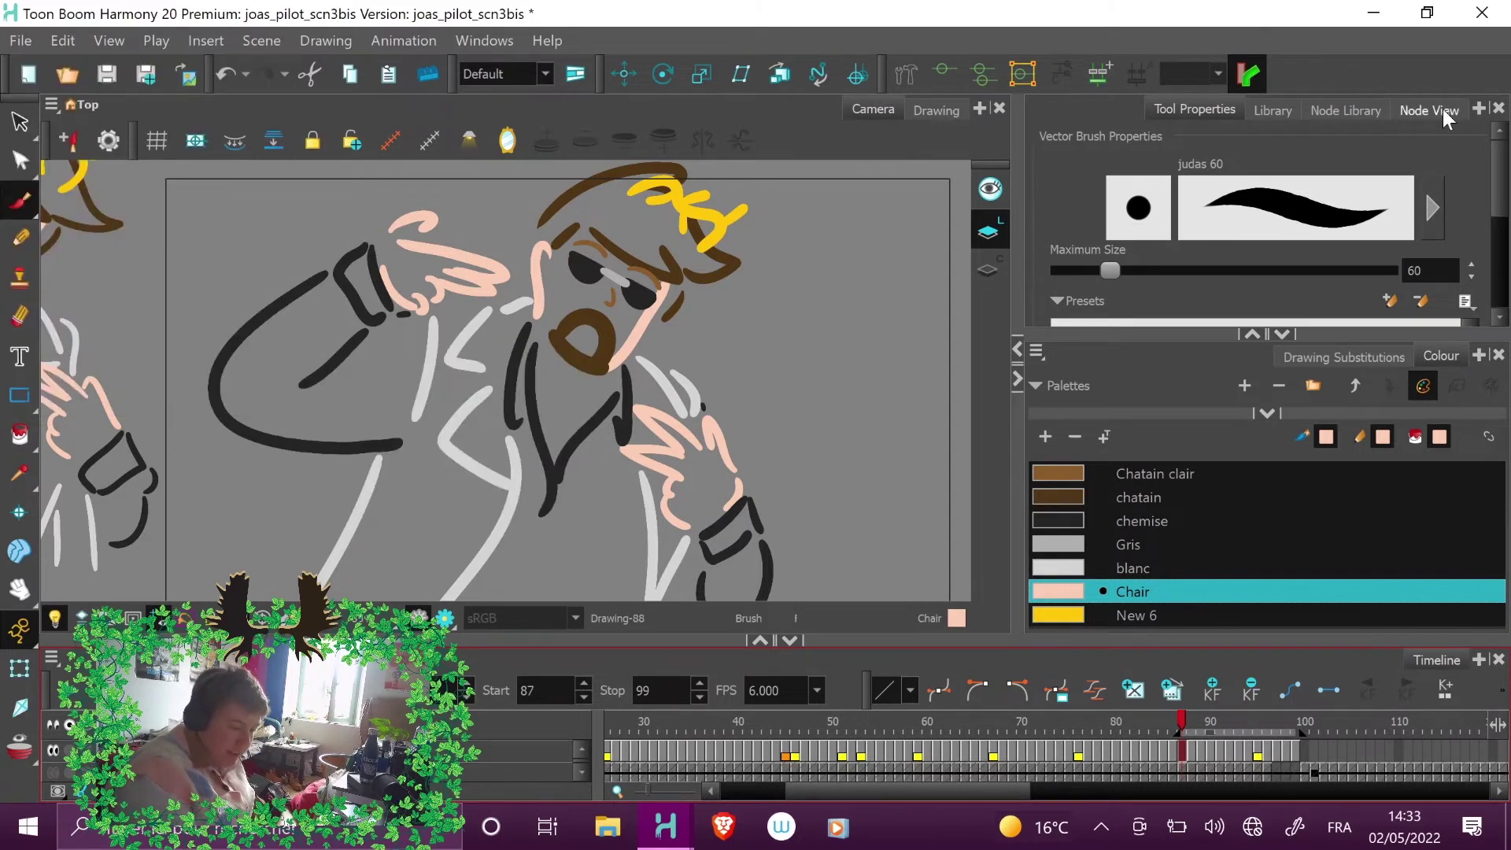
pyautogui.click(1441, 112)
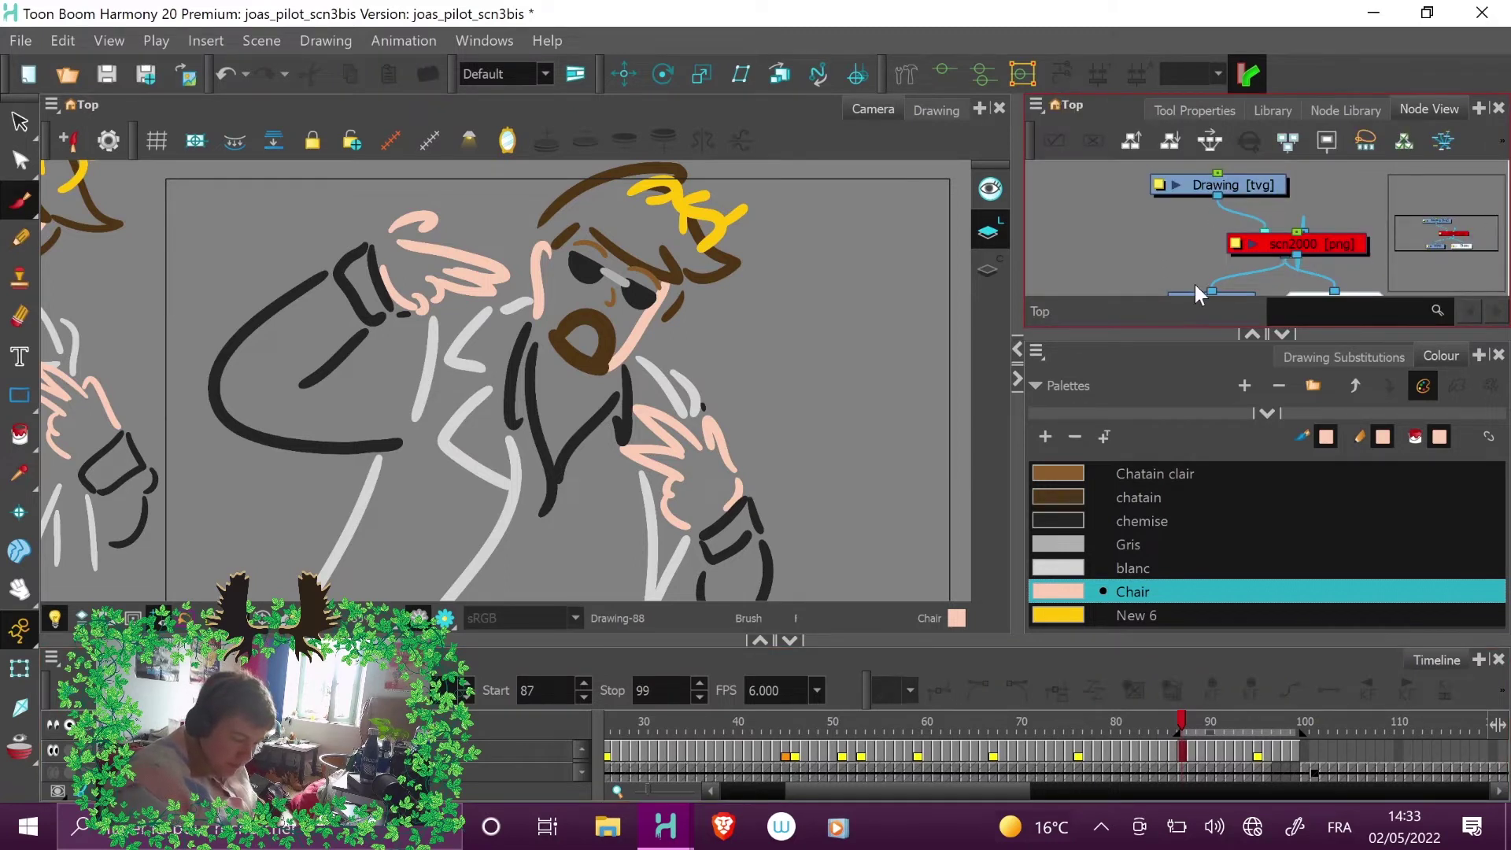
pyautogui.moveTo(1209, 337); pyautogui.dragTo(1211, 351)
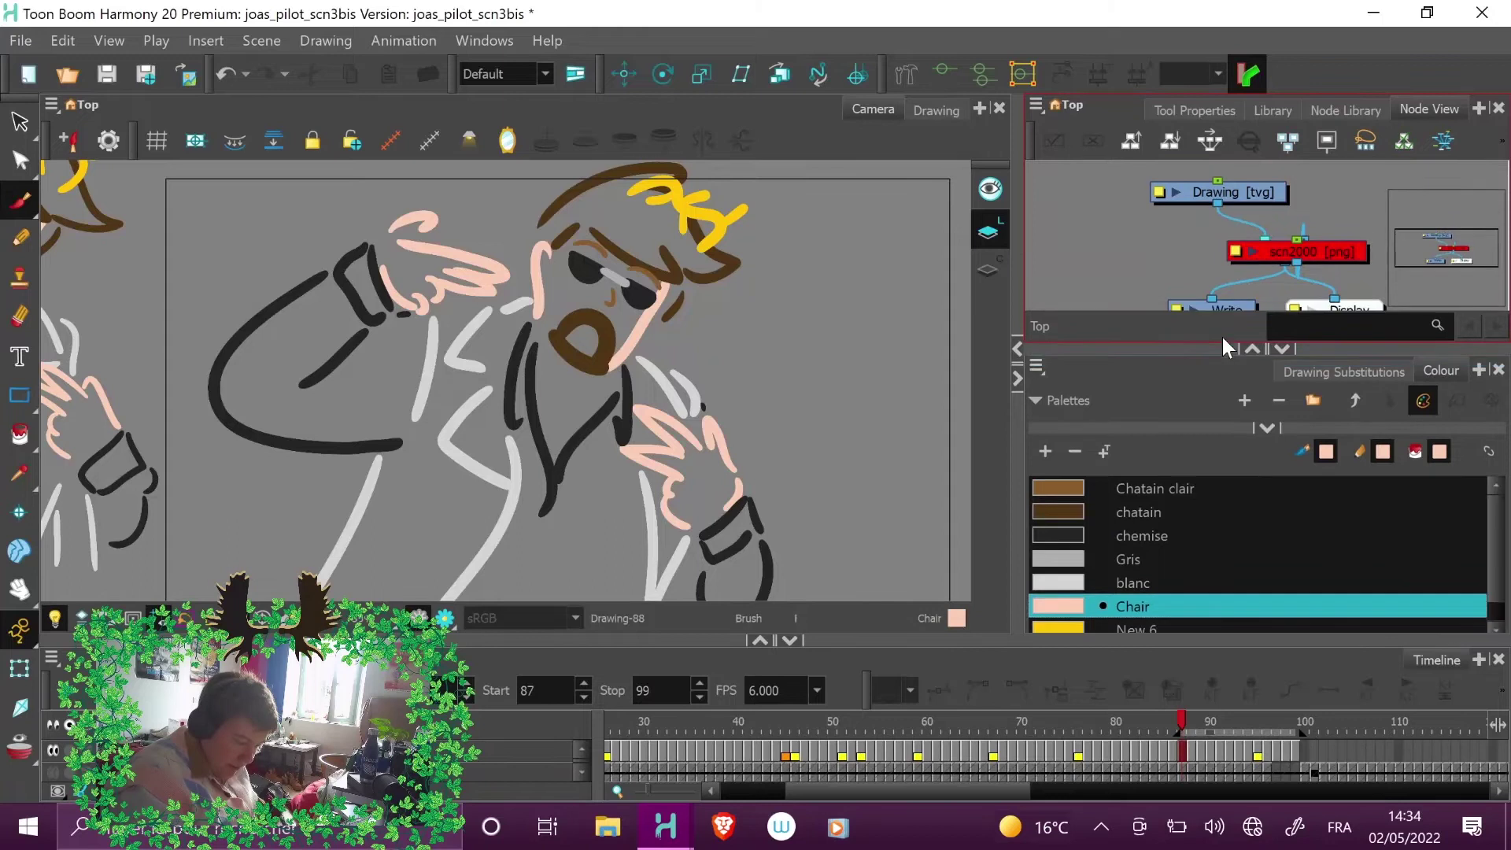
pyautogui.doubleClick(1178, 305)
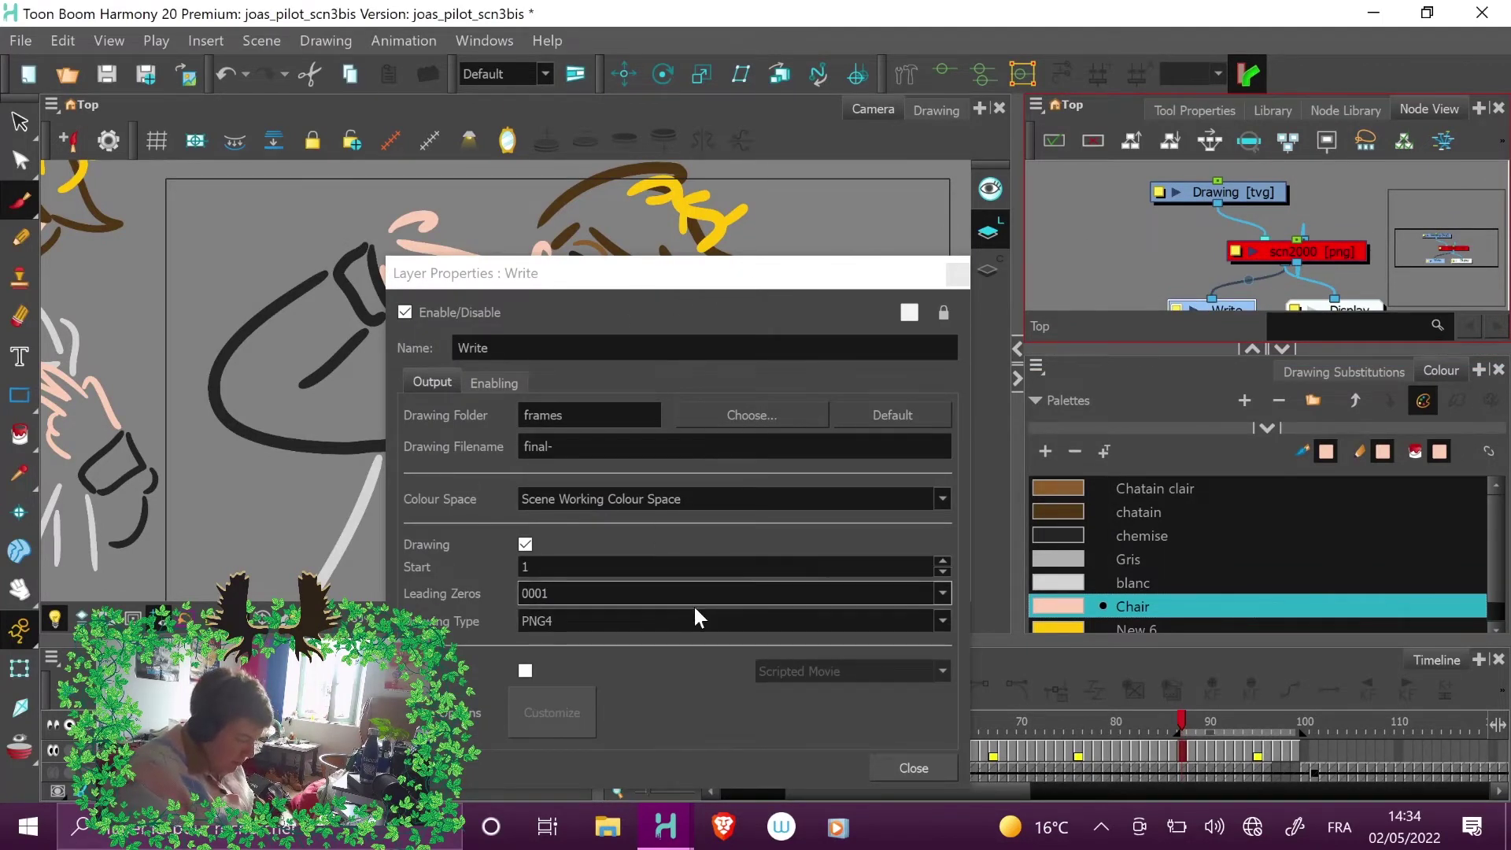
pyautogui.click(954, 274)
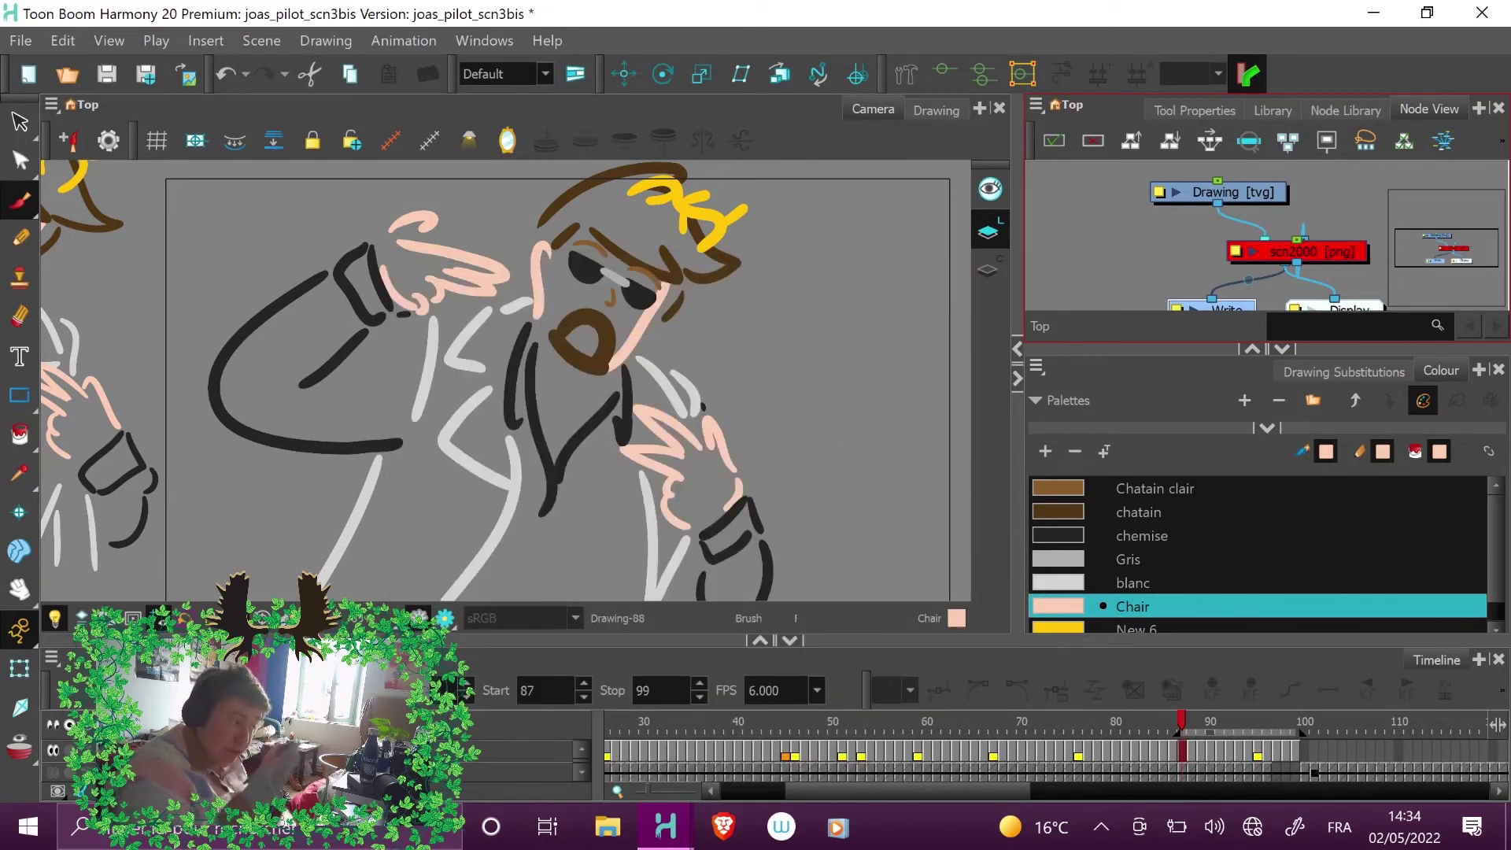
# - Start a Render Write Nodes export and set the first frame of the selected range to 87
pyautogui.click(63, 41)
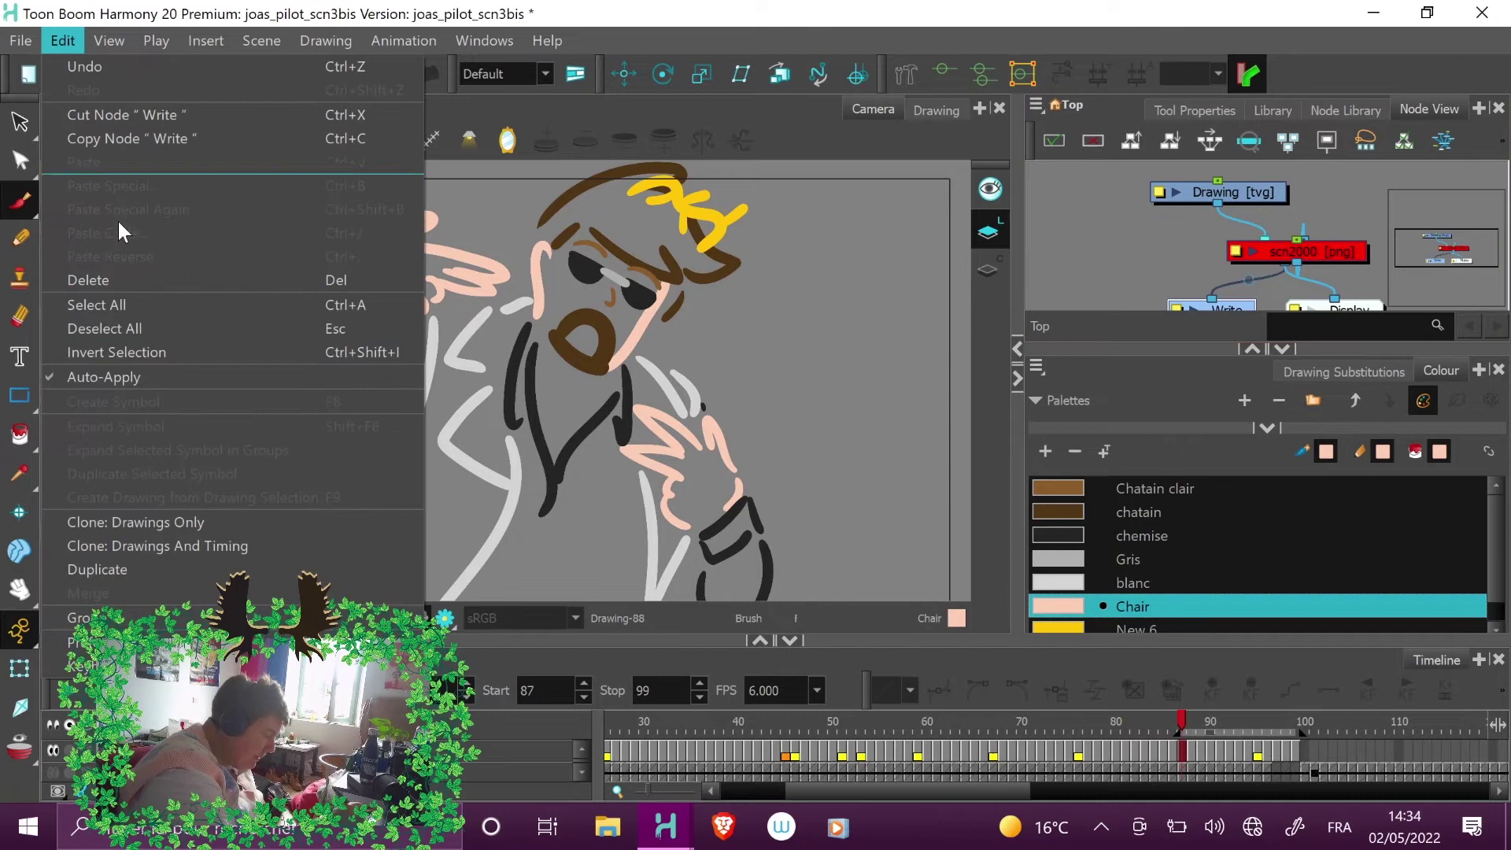
pyautogui.click(4, 41)
pyautogui.moveTo(189, 356)
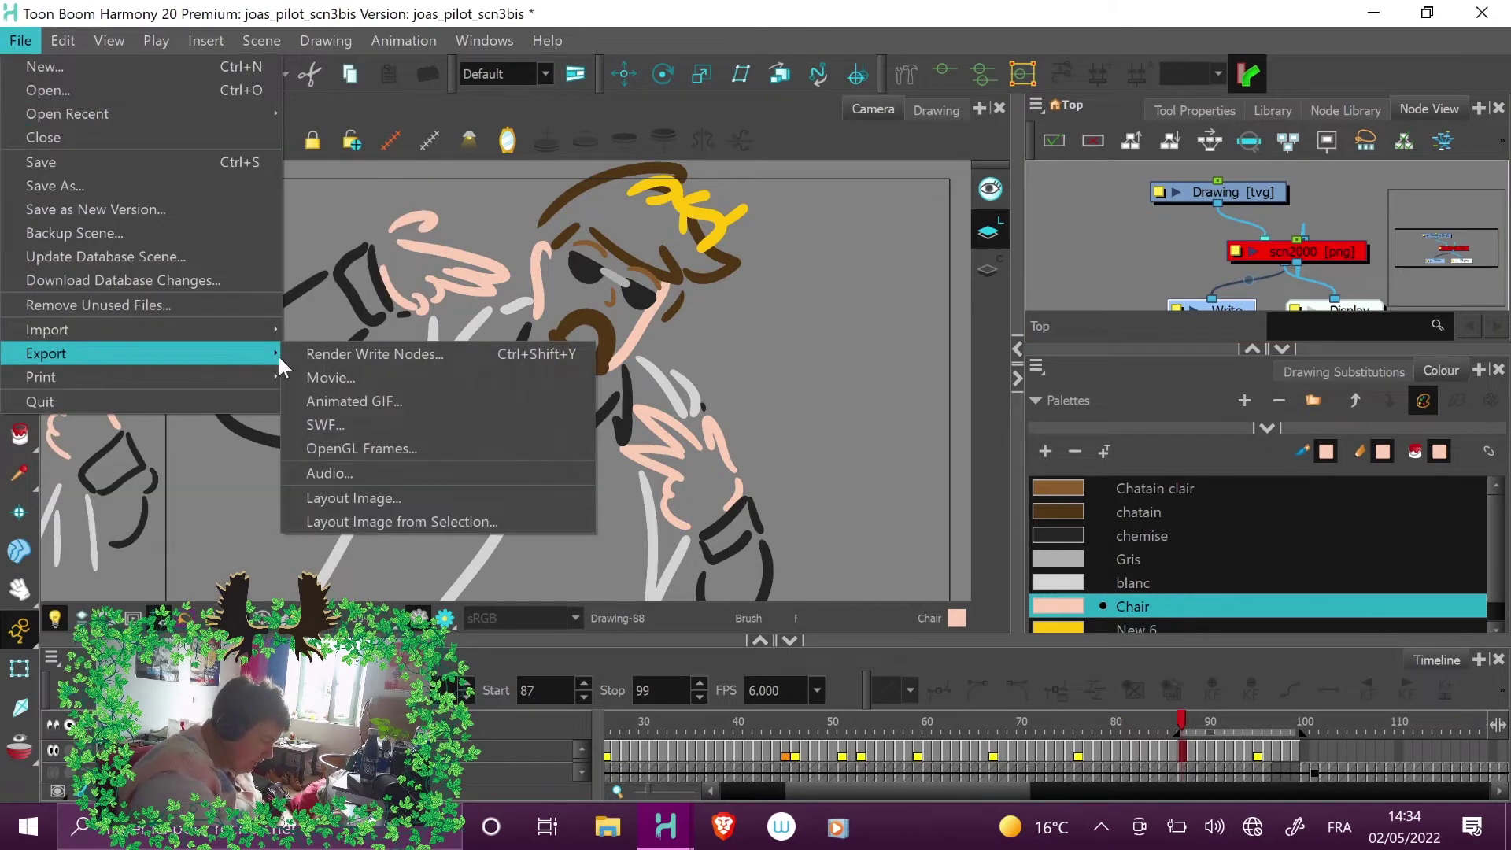
pyautogui.click(491, 343)
pyautogui.doubleClick(806, 365)
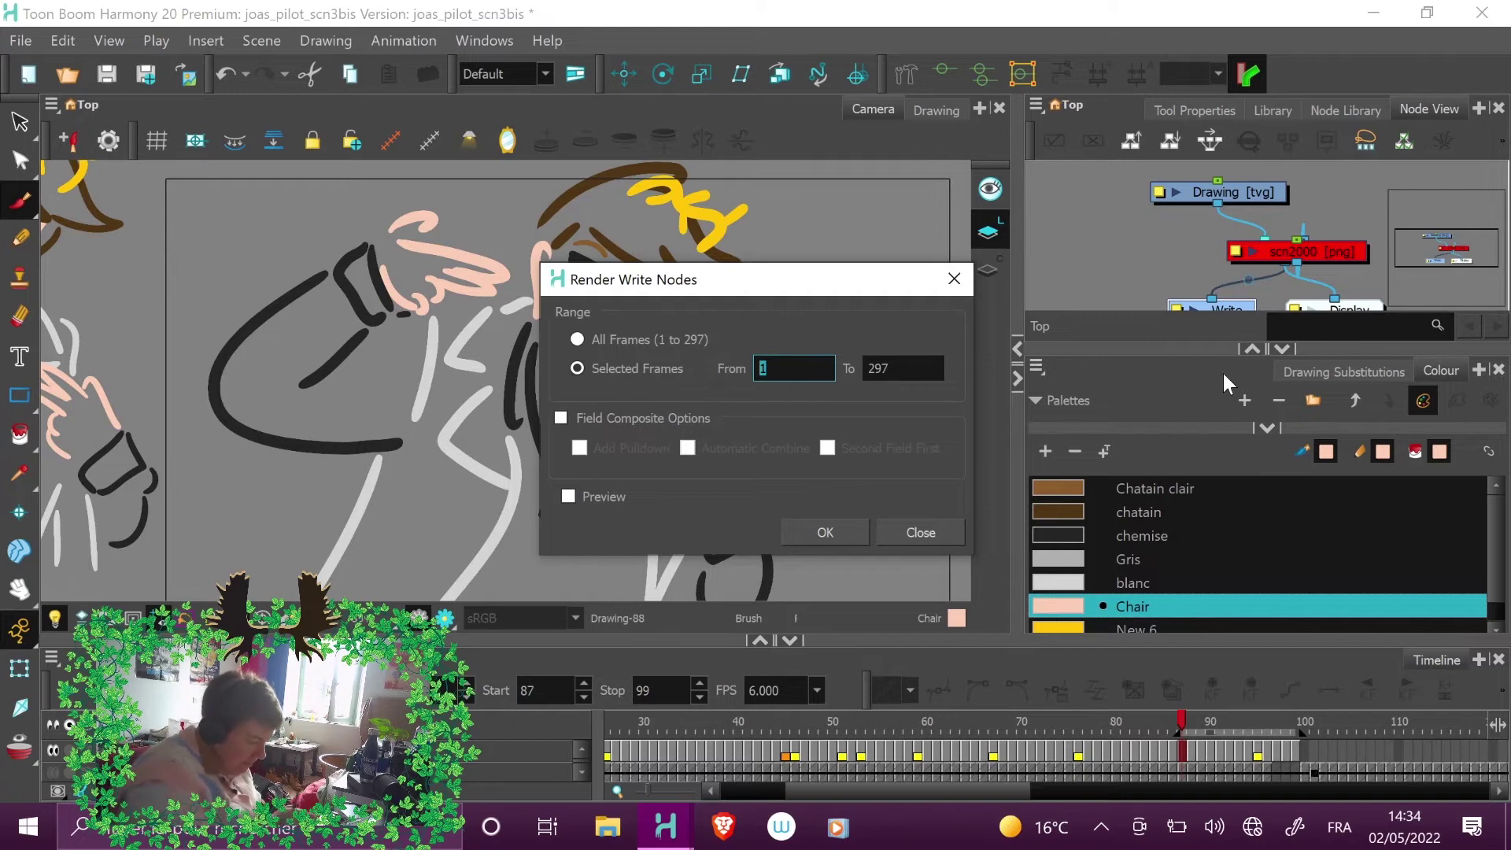
pyautogui.press('ctrl+super+o')
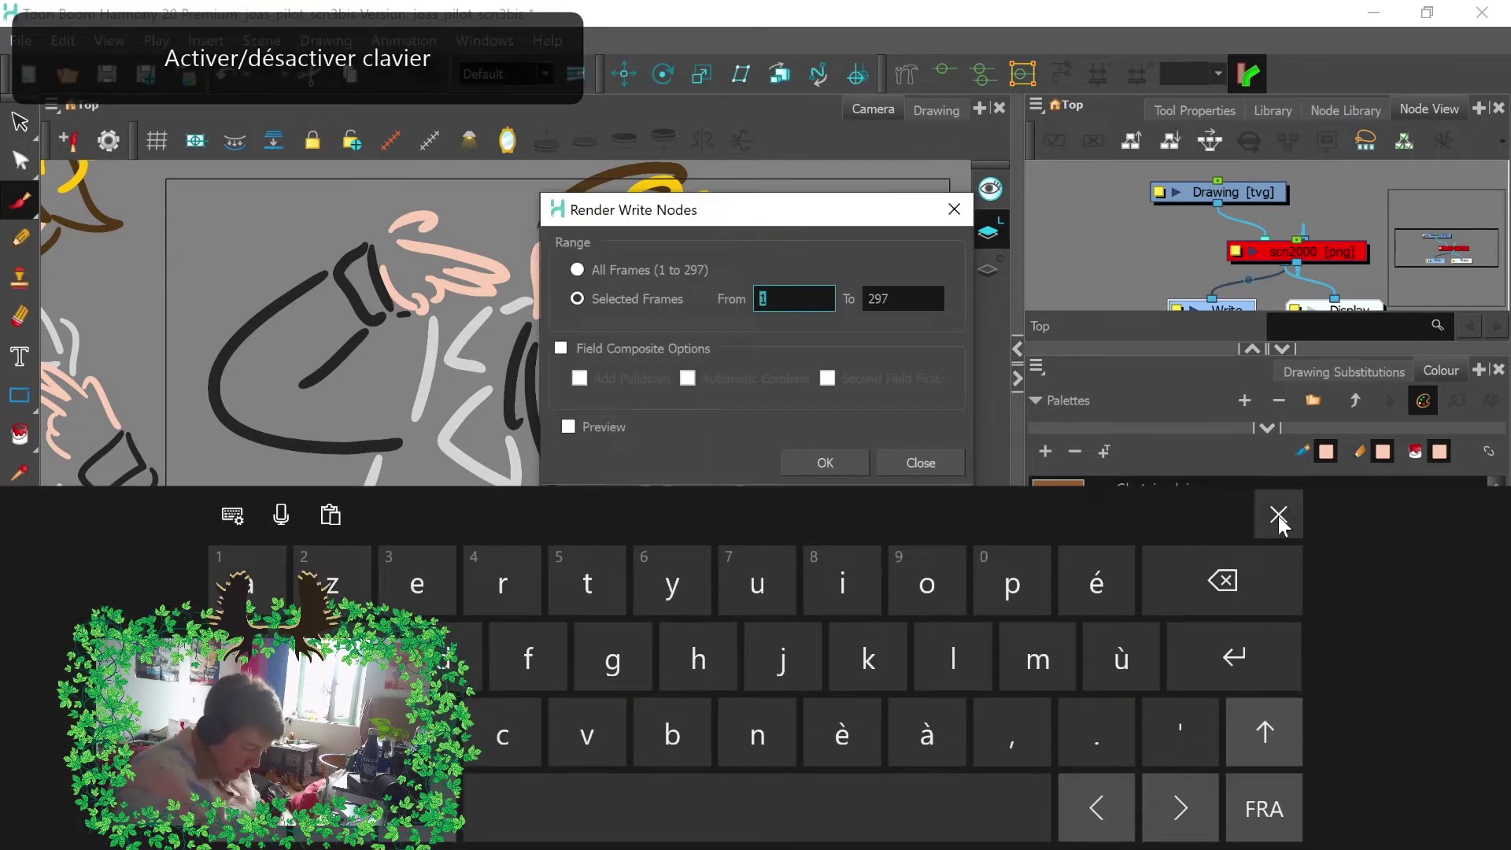
pyautogui.click(1281, 516)
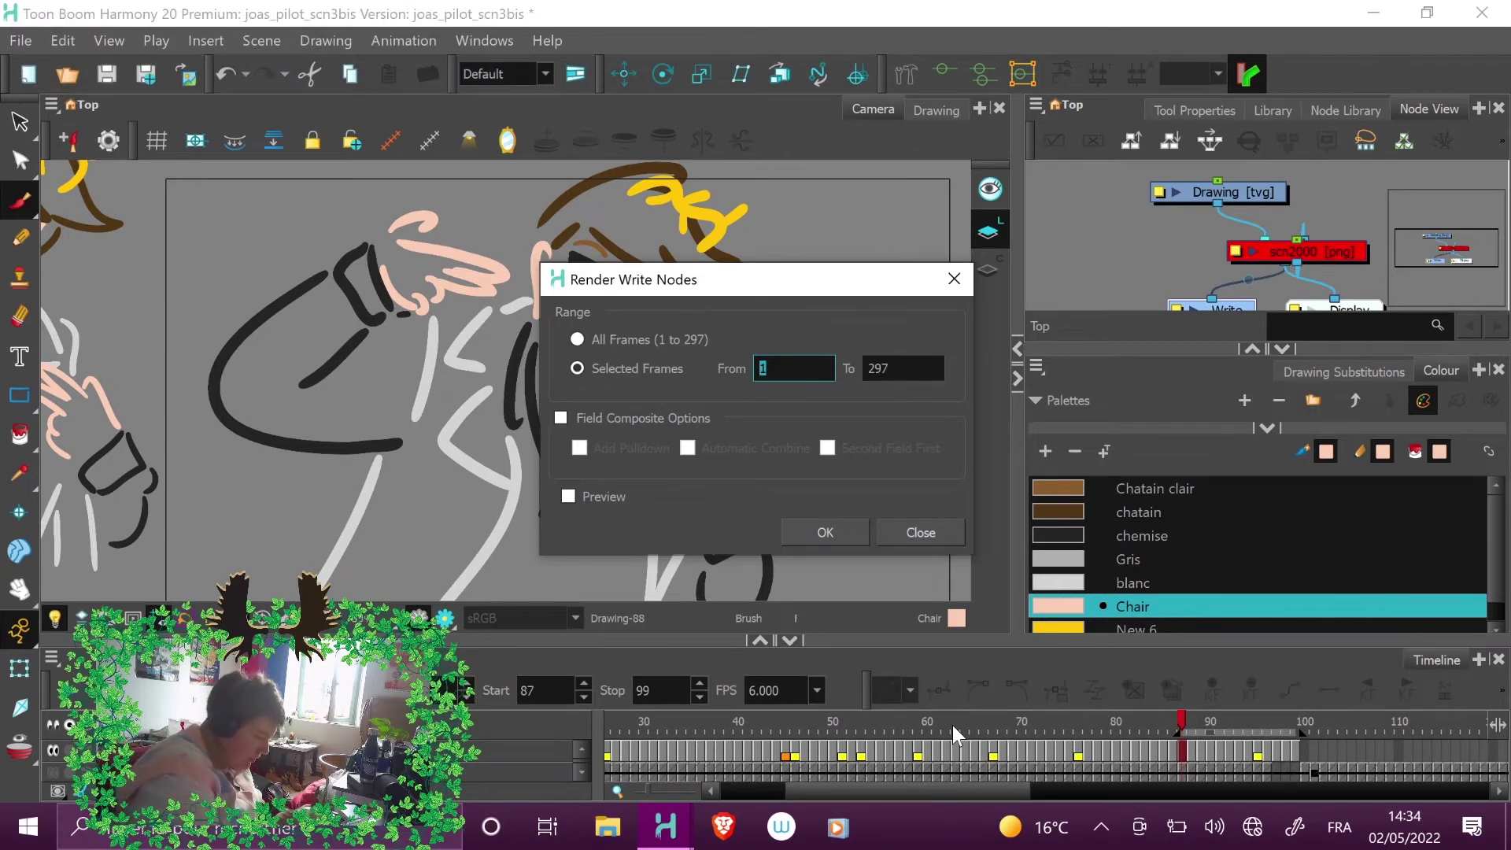
pyautogui.press('ctrl+super+o')
pyautogui.click(251, 809)
pyautogui.click(1069, 748)
pyautogui.click(967, 741)
# - Set the last frame of the render range to 99 and render the write nodes
pyautogui.click(886, 296)
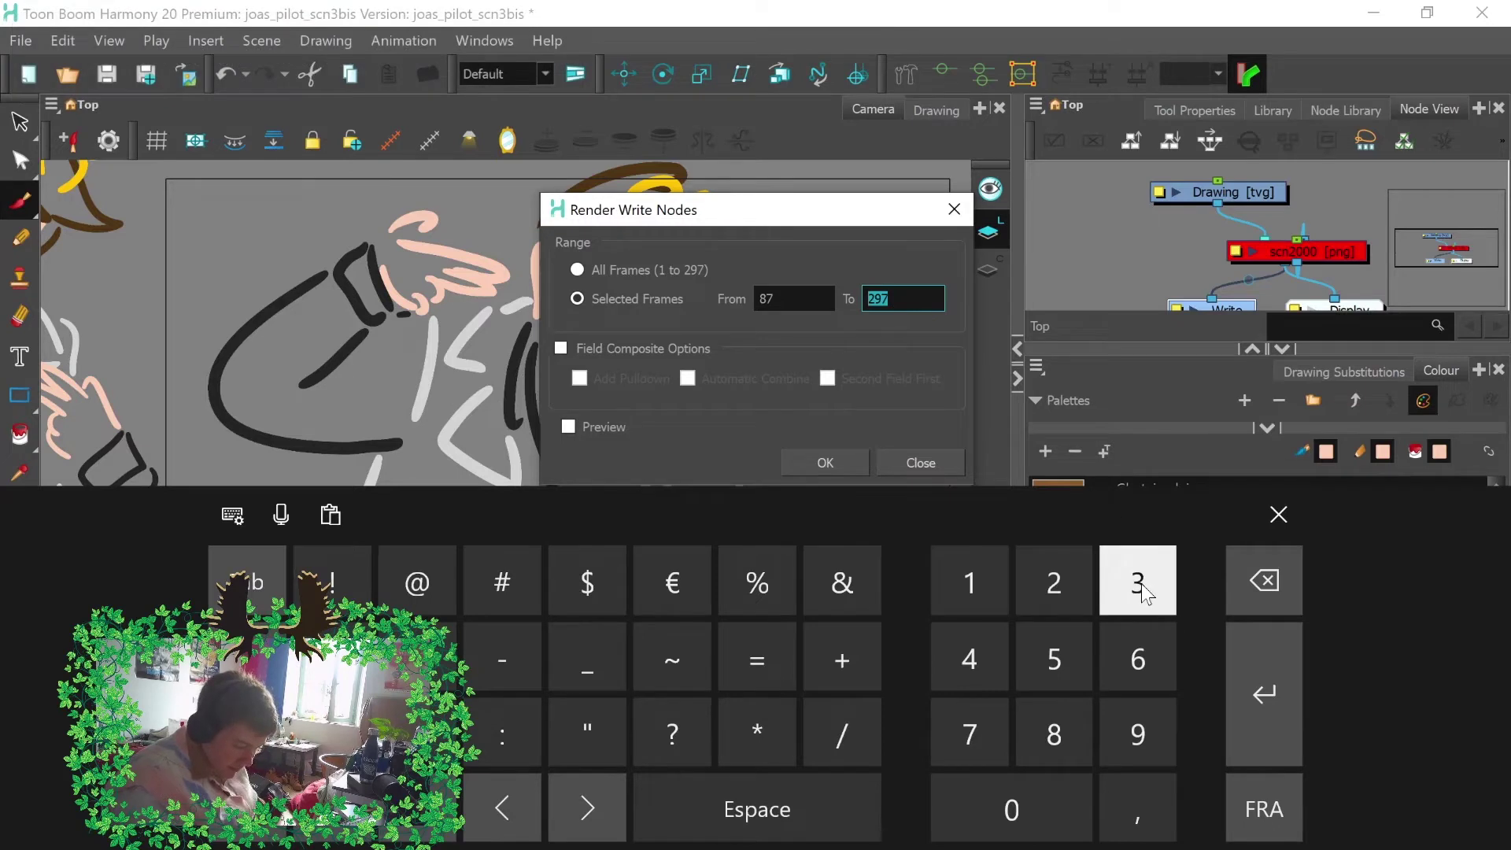
pyautogui.click(1137, 734)
pyautogui.click(1137, 734)
pyautogui.click(1059, 799)
pyautogui.click(1263, 581)
pyautogui.click(1276, 515)
pyautogui.click(825, 532)
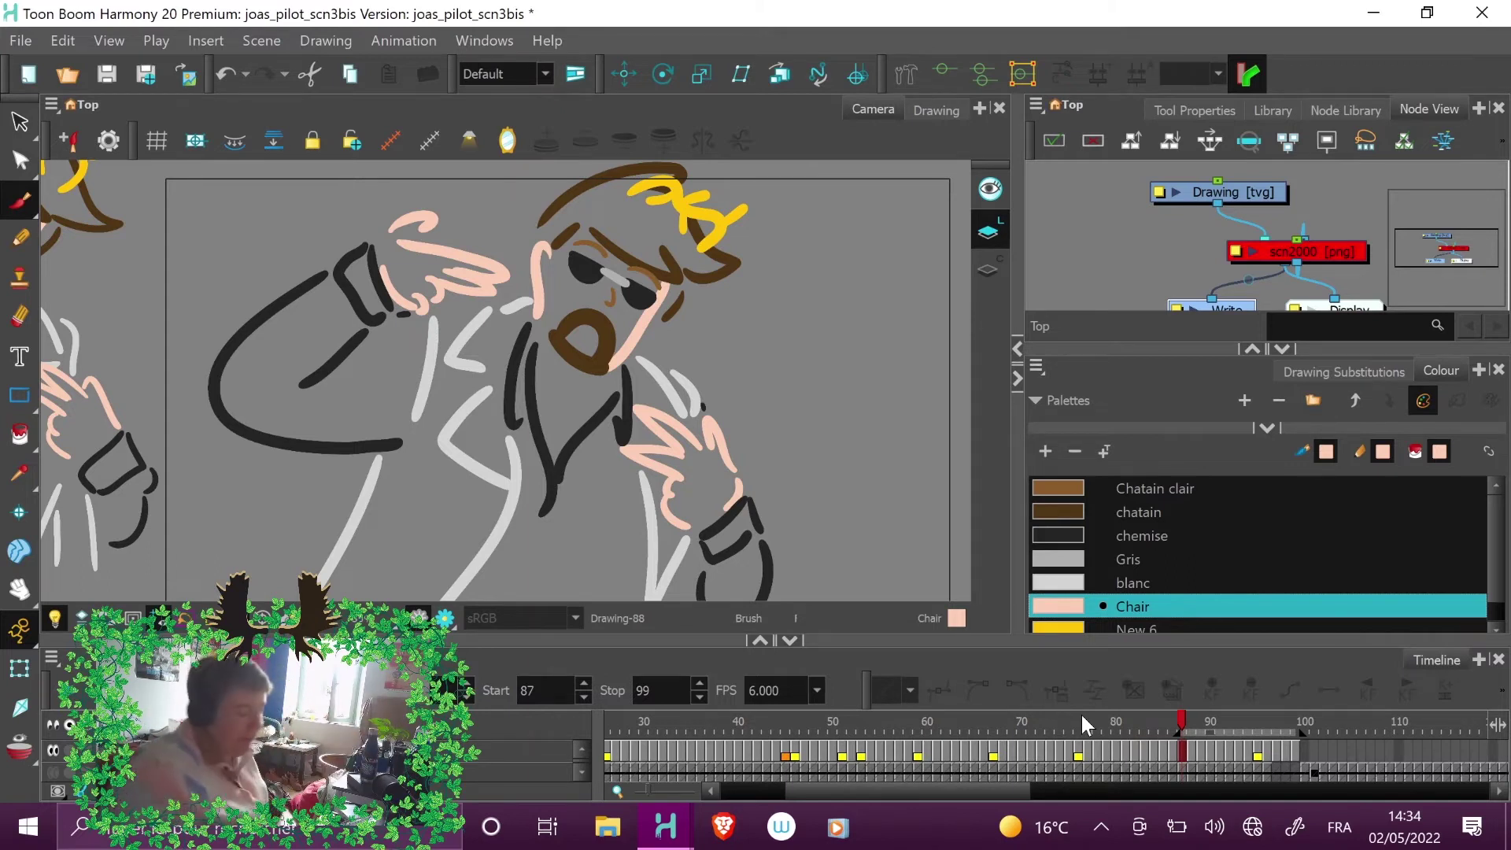
# - Switch to File Explorer and open the export folder's Animation joas > scn 3 subfolder in a separate window
pyautogui.click(609, 827)
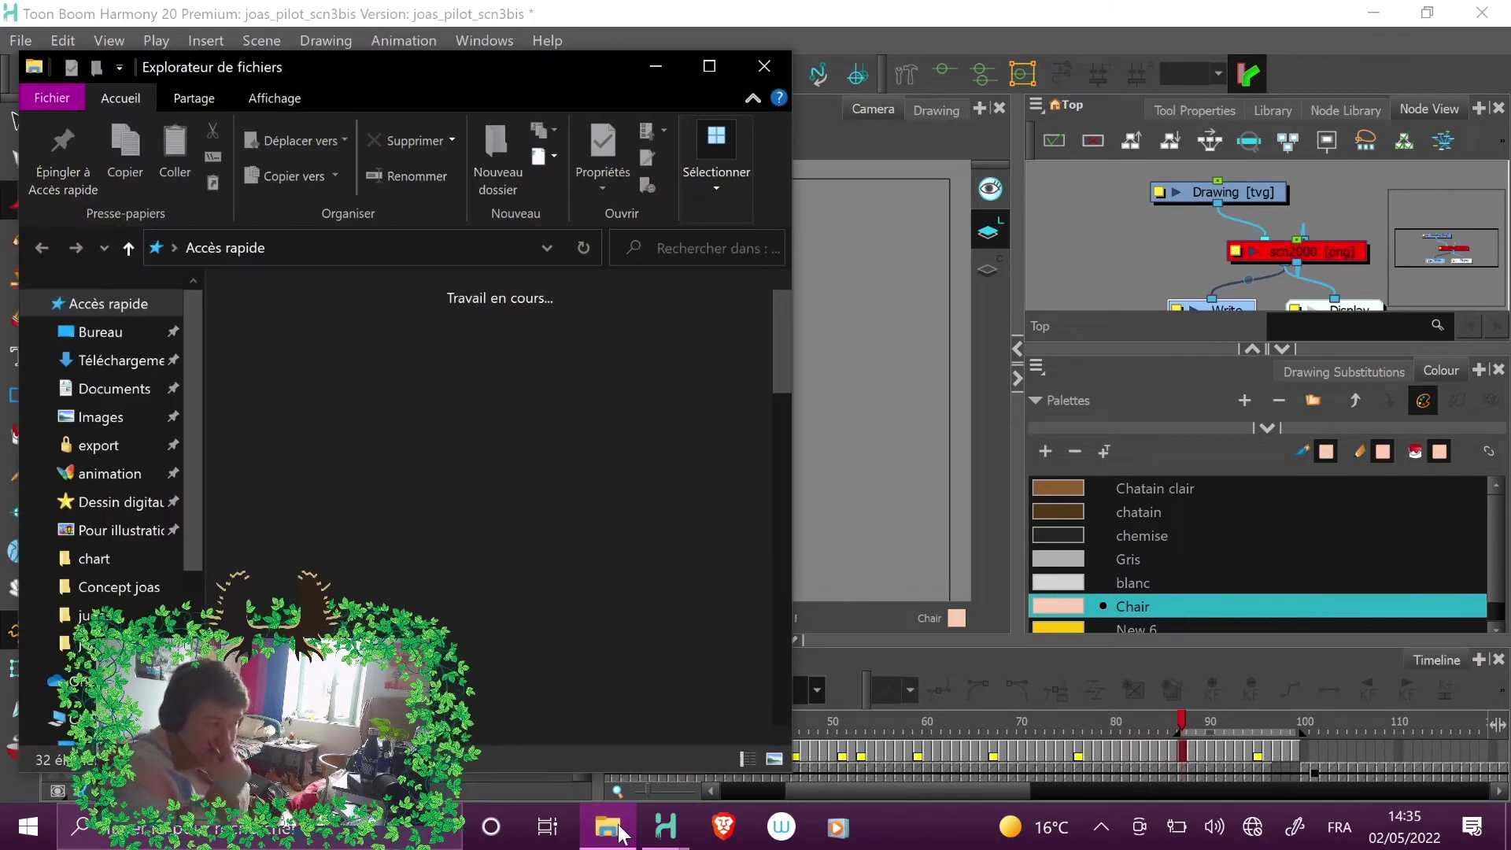
pyautogui.rightClick(94, 445)
pyautogui.click(267, 346)
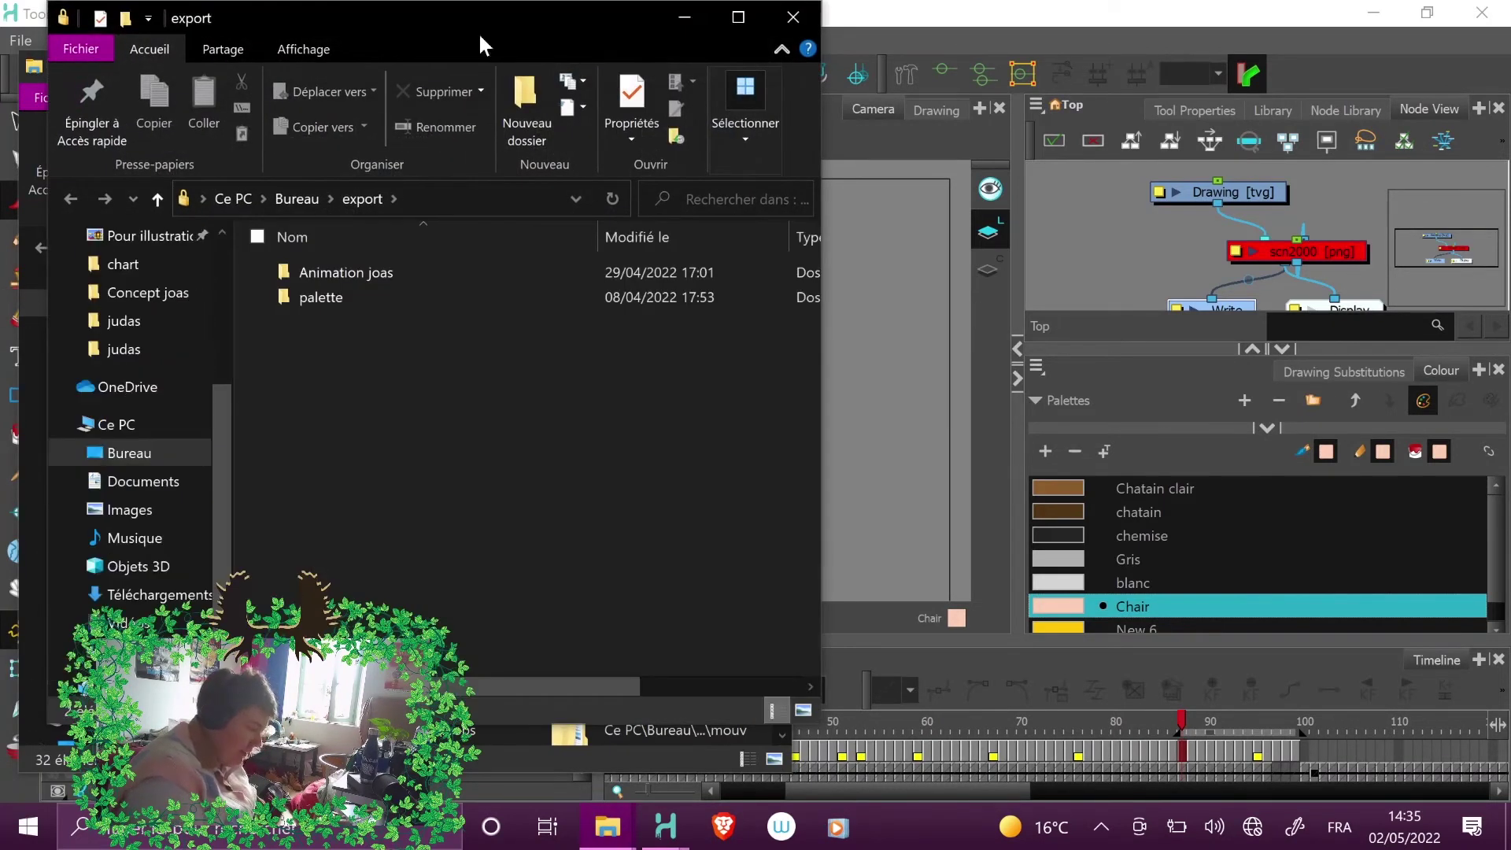
pyautogui.moveTo(480, 28); pyautogui.dragTo(1176, 85)
pyautogui.doubleClick(1123, 334)
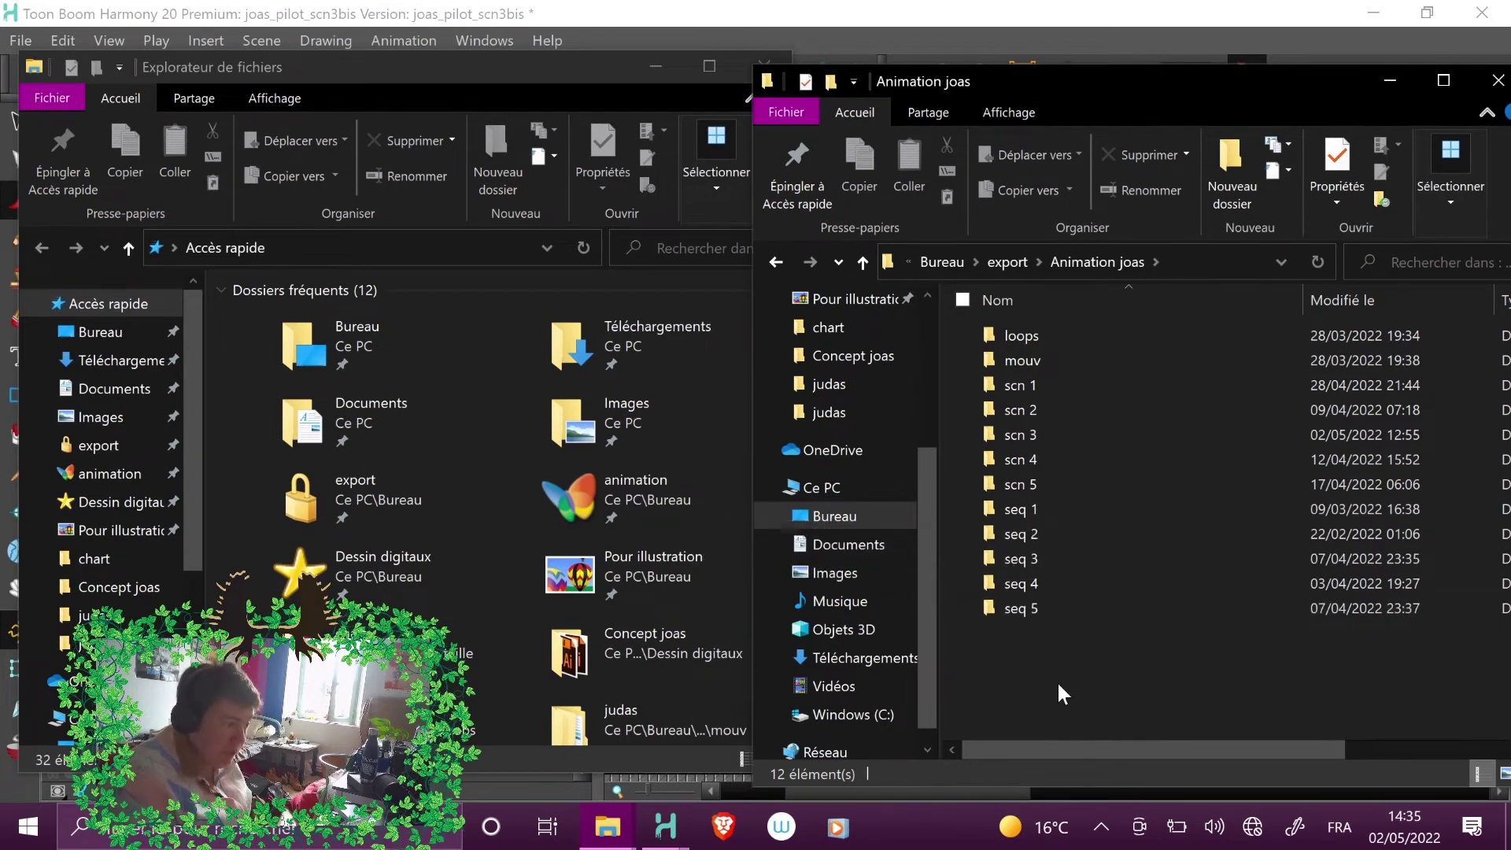
pyautogui.doubleClick(1042, 432)
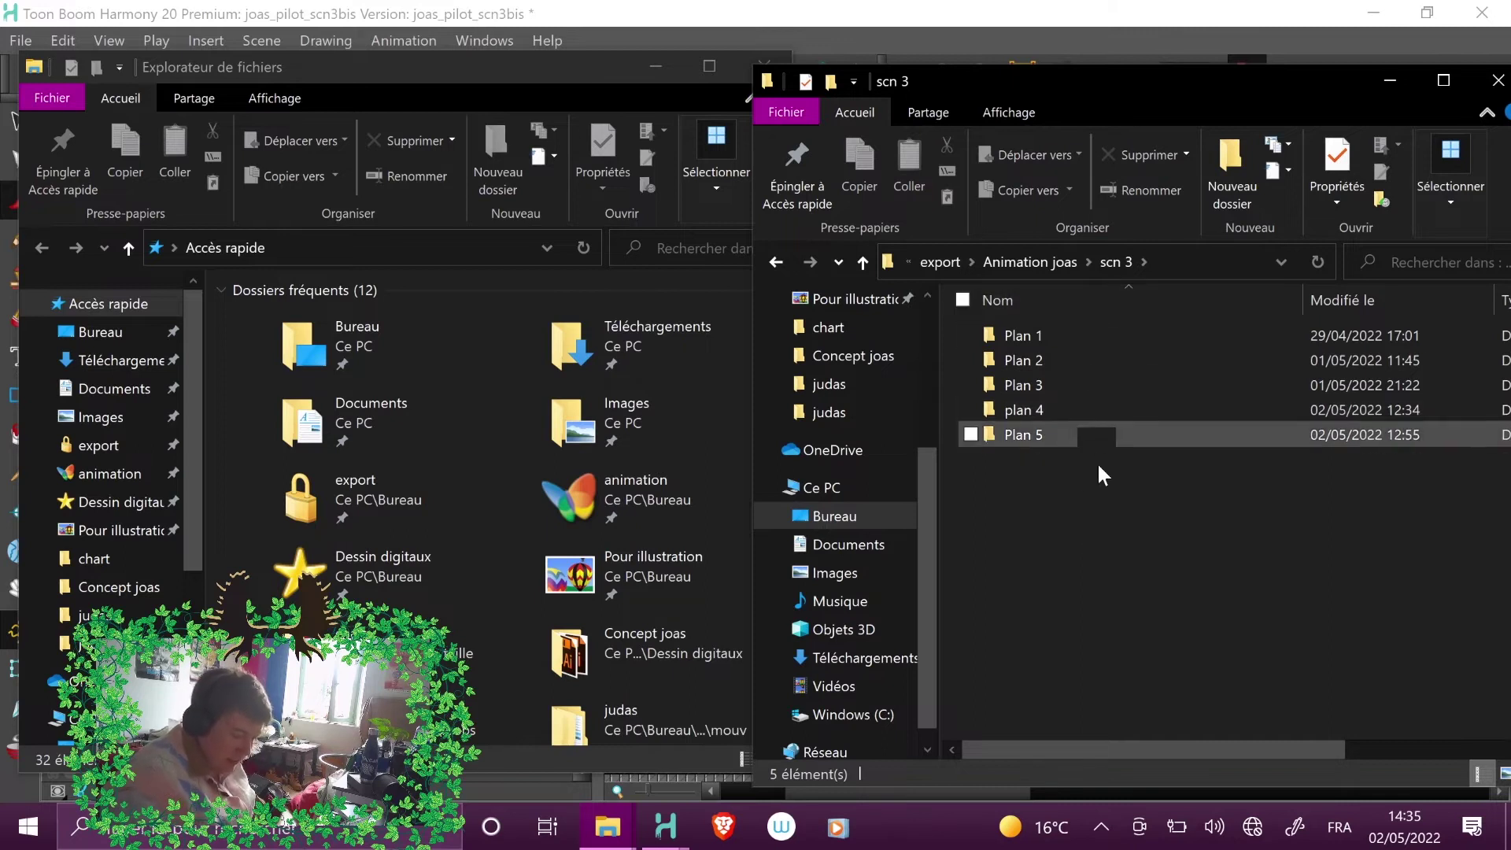
# - Create a new folder named Plan 6 inside the scn 3 folder
pyautogui.rightClick(1060, 487)
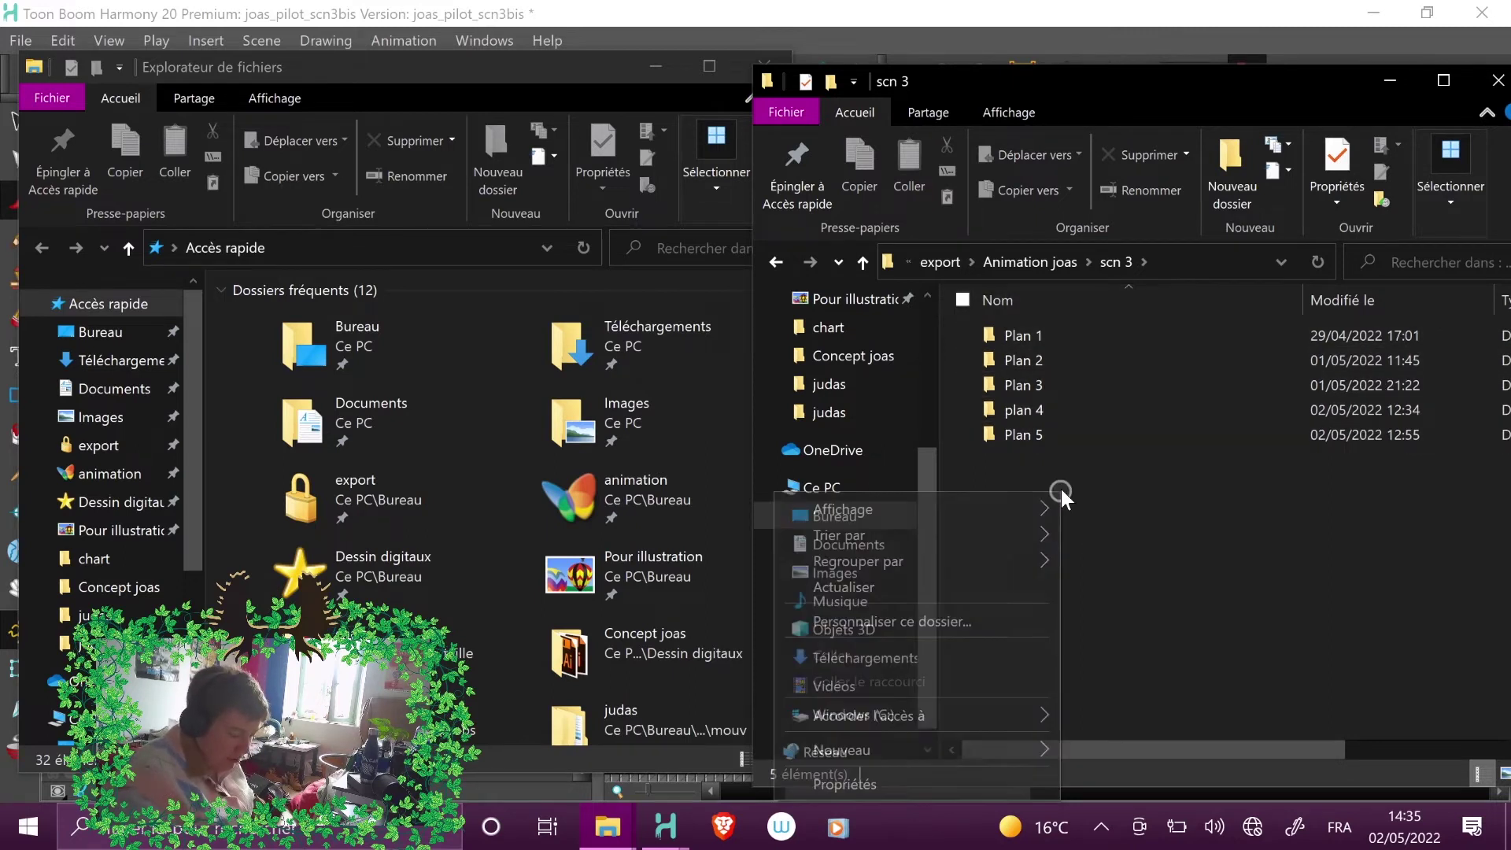
pyautogui.moveTo(1036, 749)
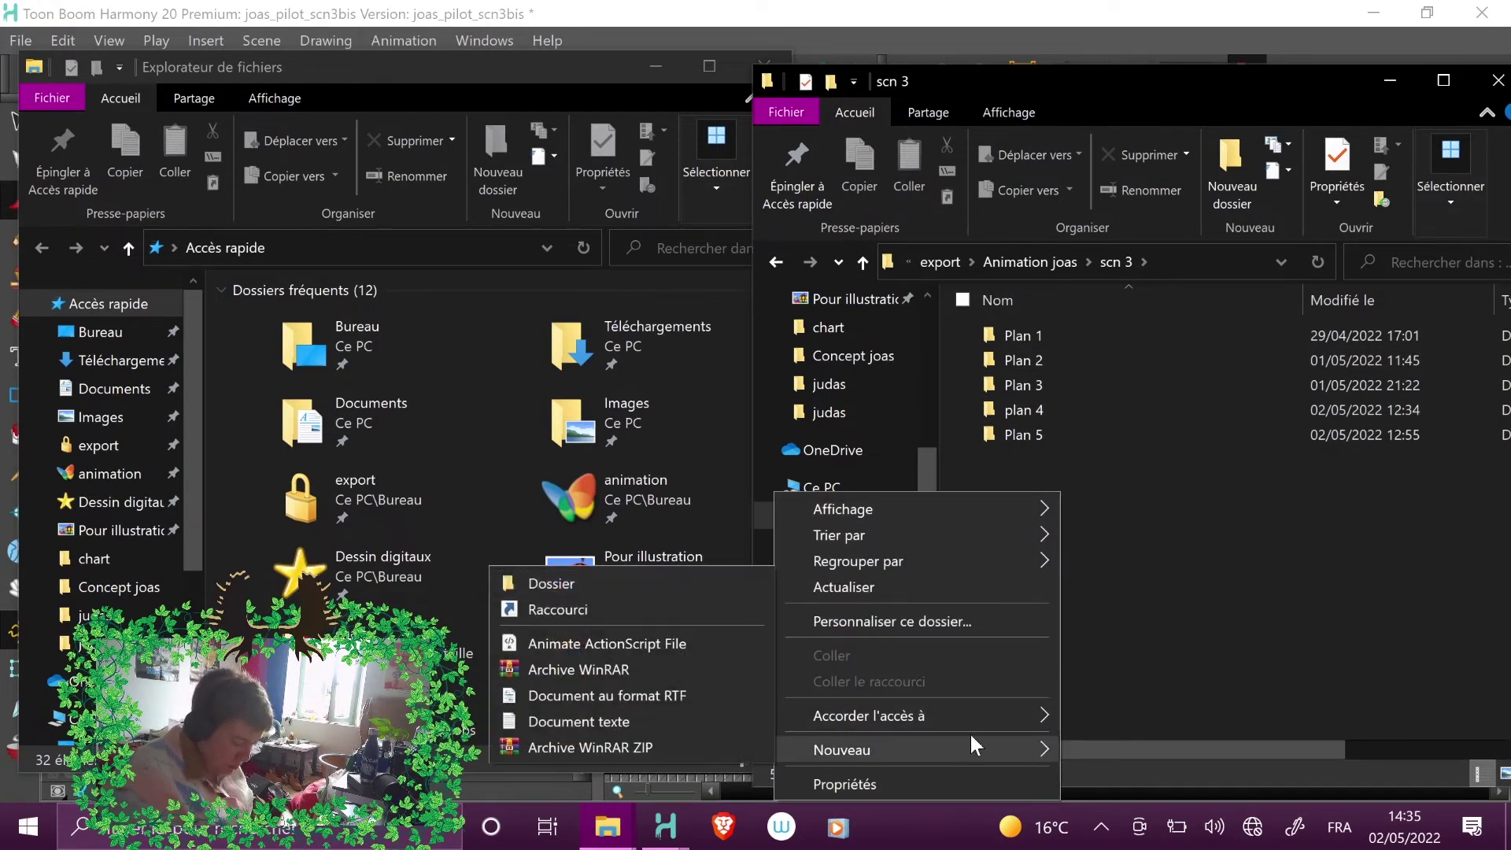
pyautogui.click(635, 579)
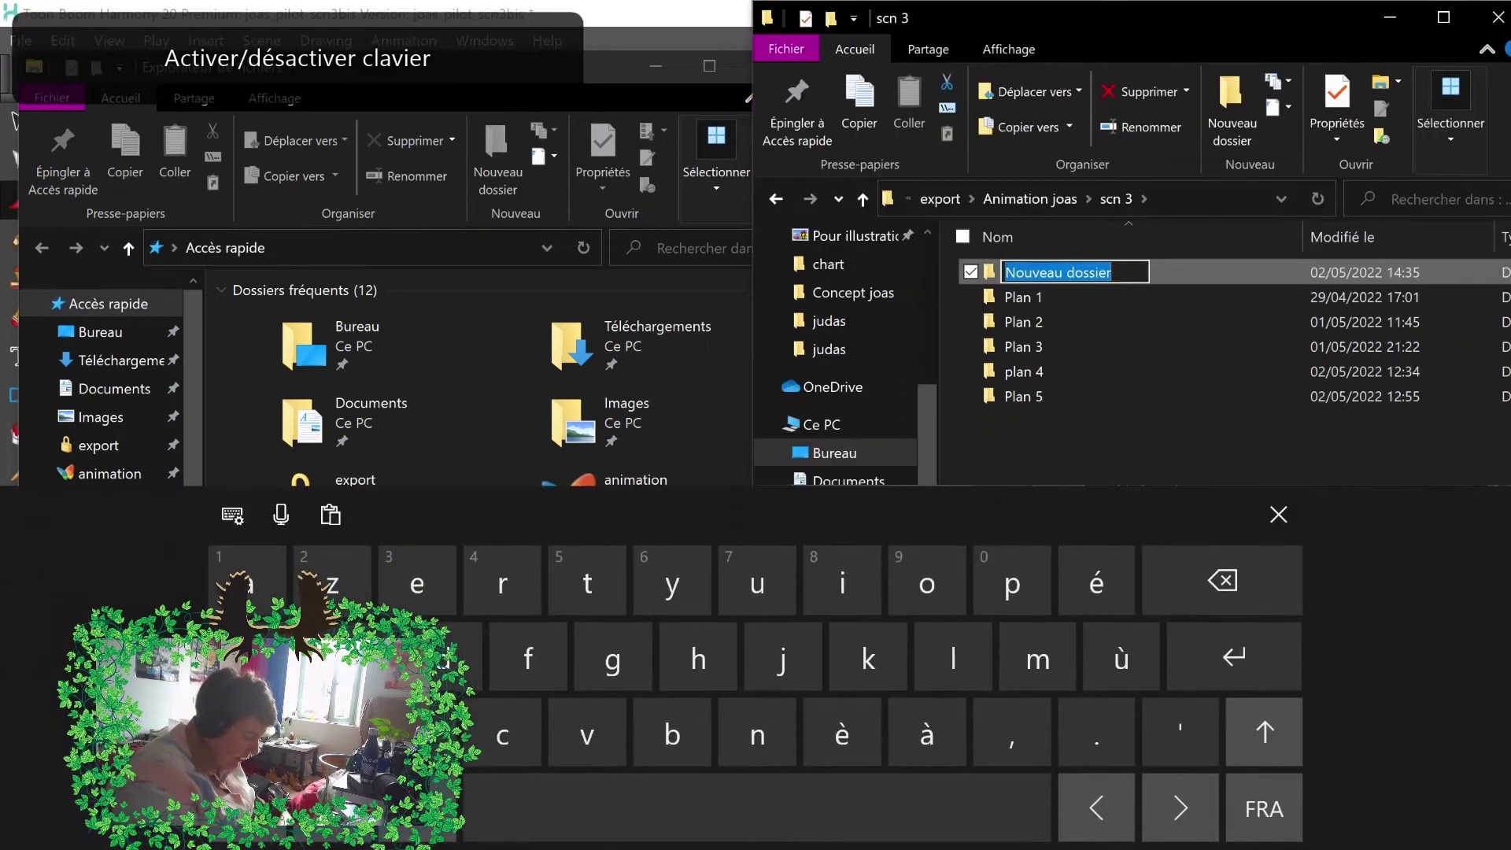
pyautogui.click(1012, 584)
pyautogui.click(949, 665)
pyautogui.click(247, 584)
pyautogui.click(757, 735)
pyautogui.click(757, 808)
pyautogui.click(248, 808)
pyautogui.click(1138, 656)
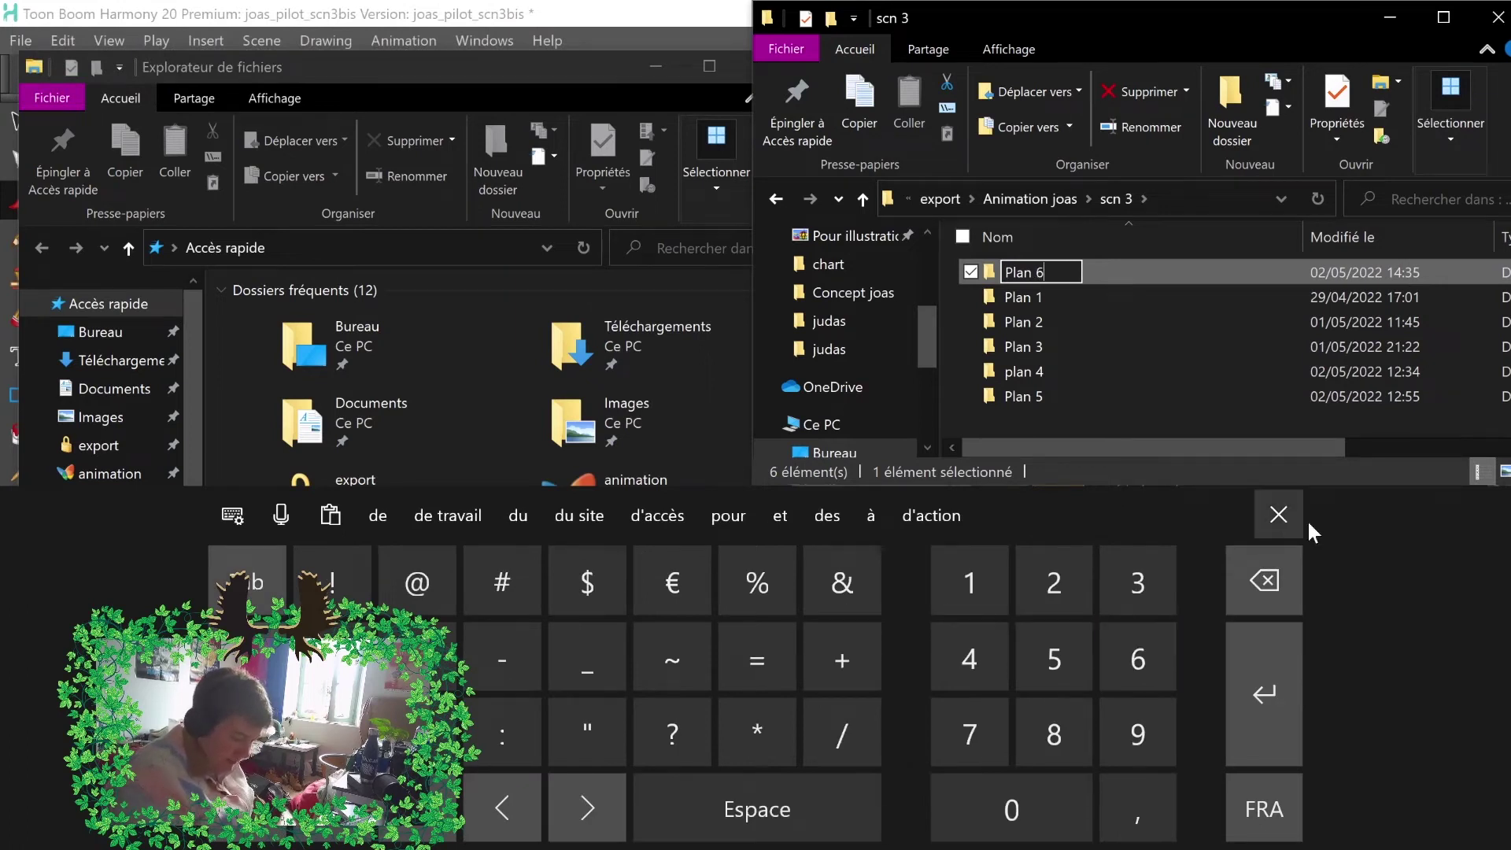
pyautogui.click(1279, 514)
pyautogui.click(1106, 602)
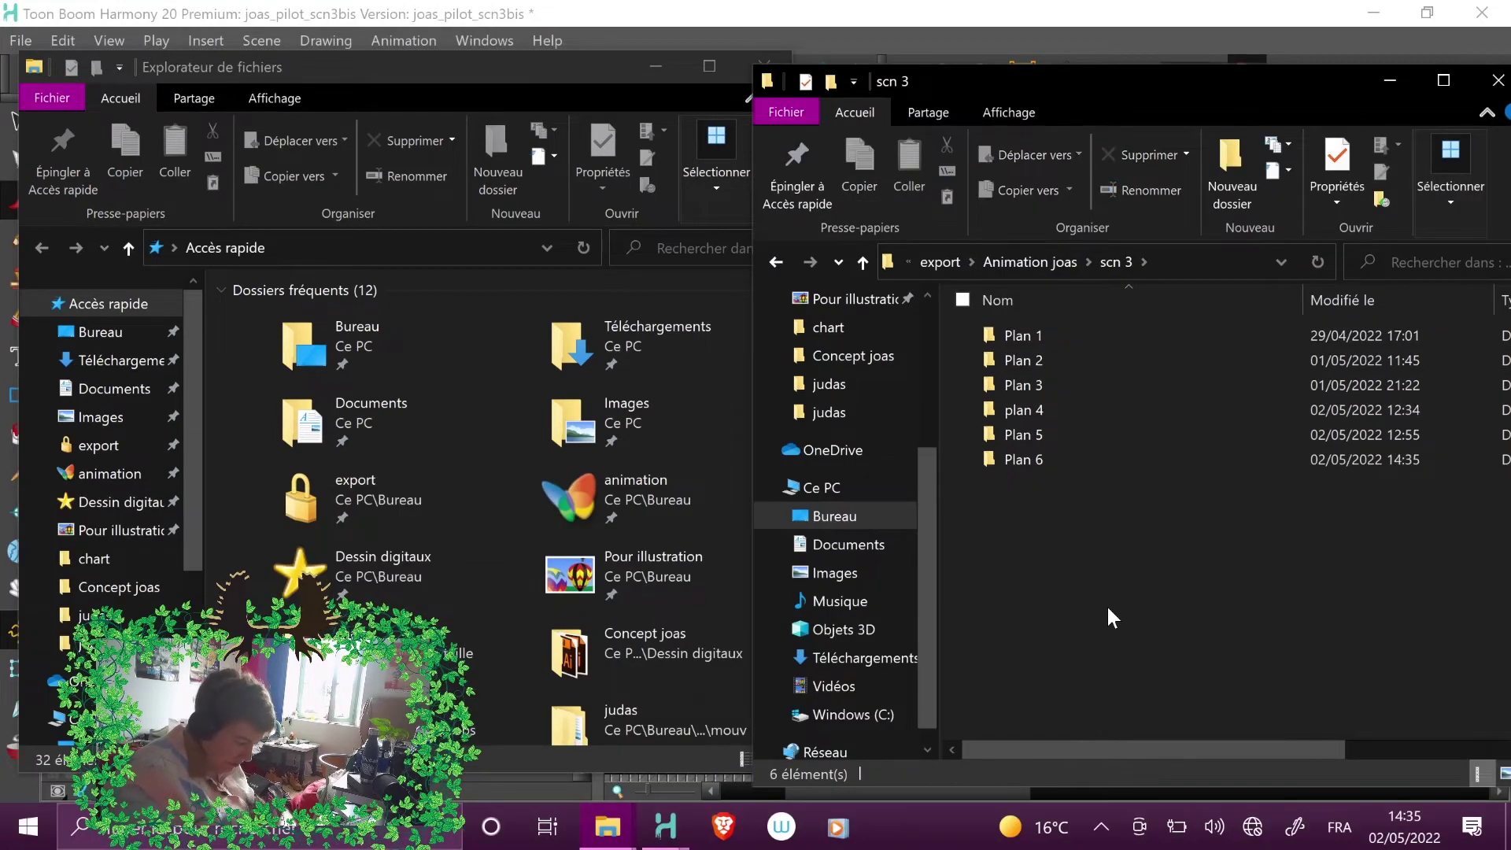
# - In the other Explorer window, open the frames folder in animation > JOAS animations > stages_tbh > joas_pilot_scn3bis
pyautogui.click(110, 473)
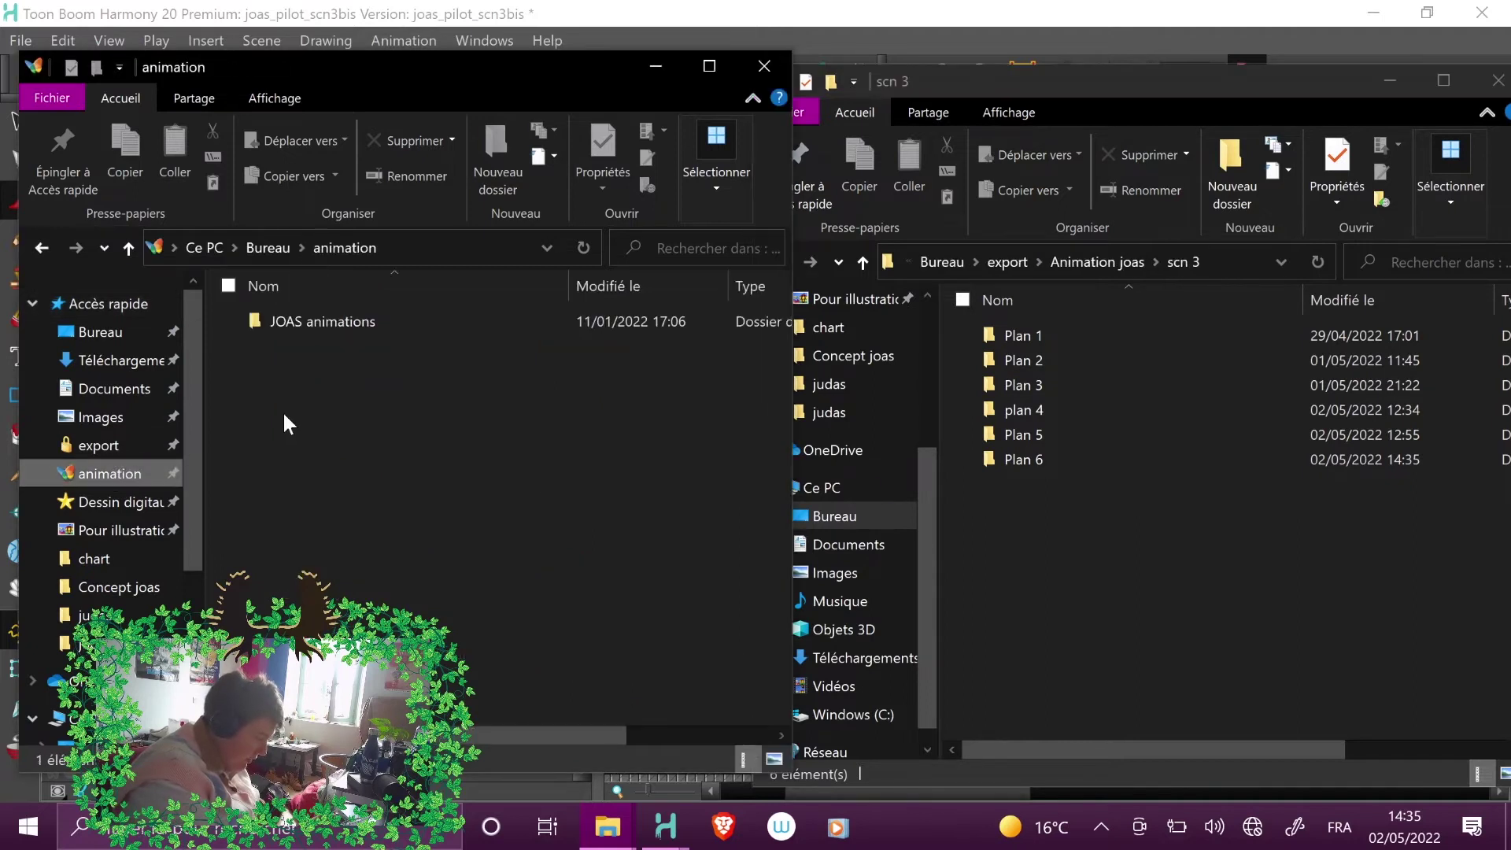
pyautogui.doubleClick(452, 325)
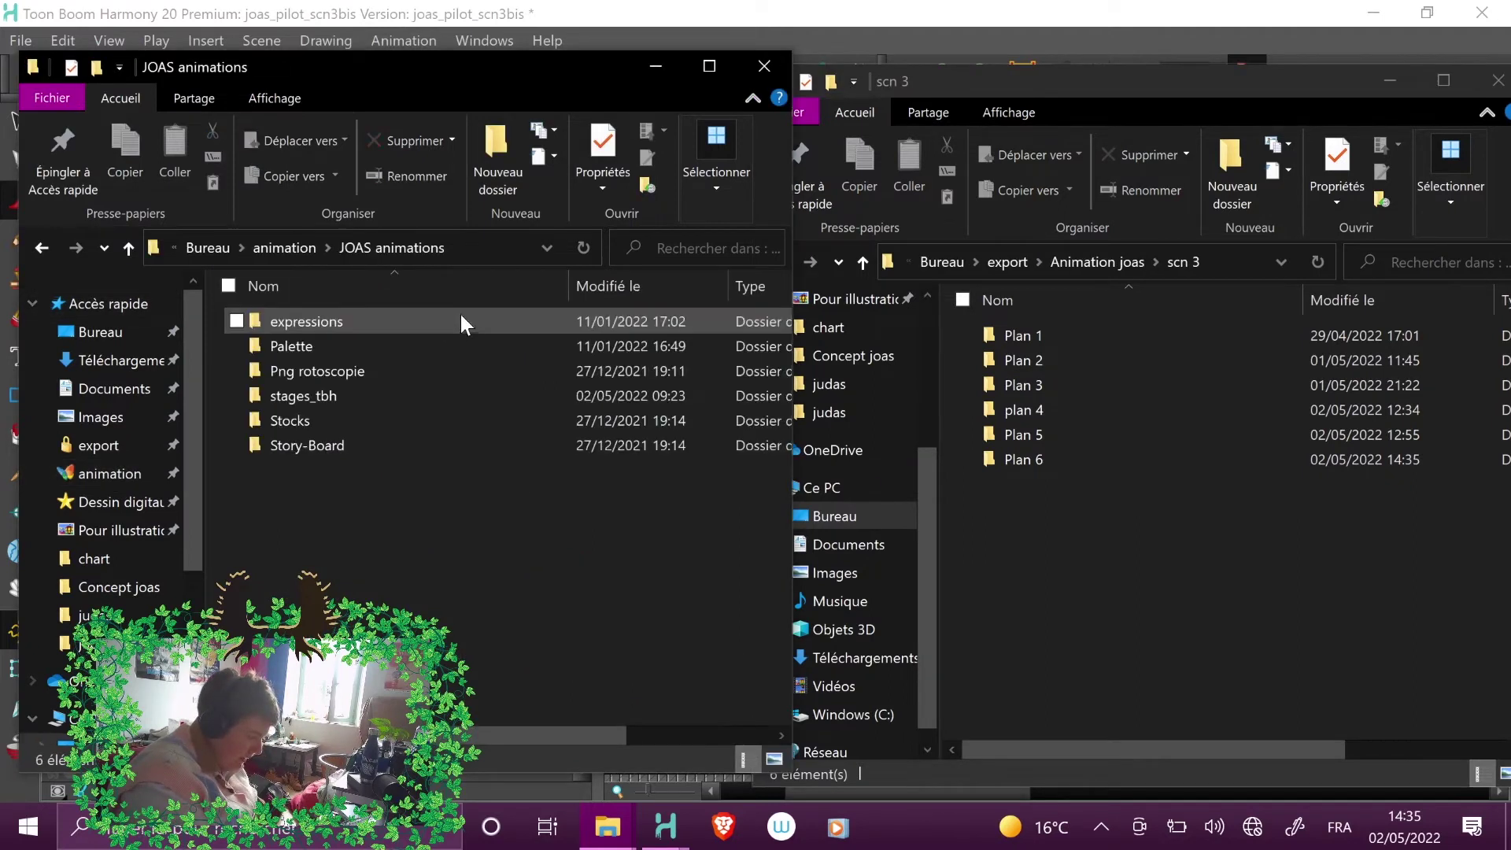
pyautogui.doubleClick(439, 394)
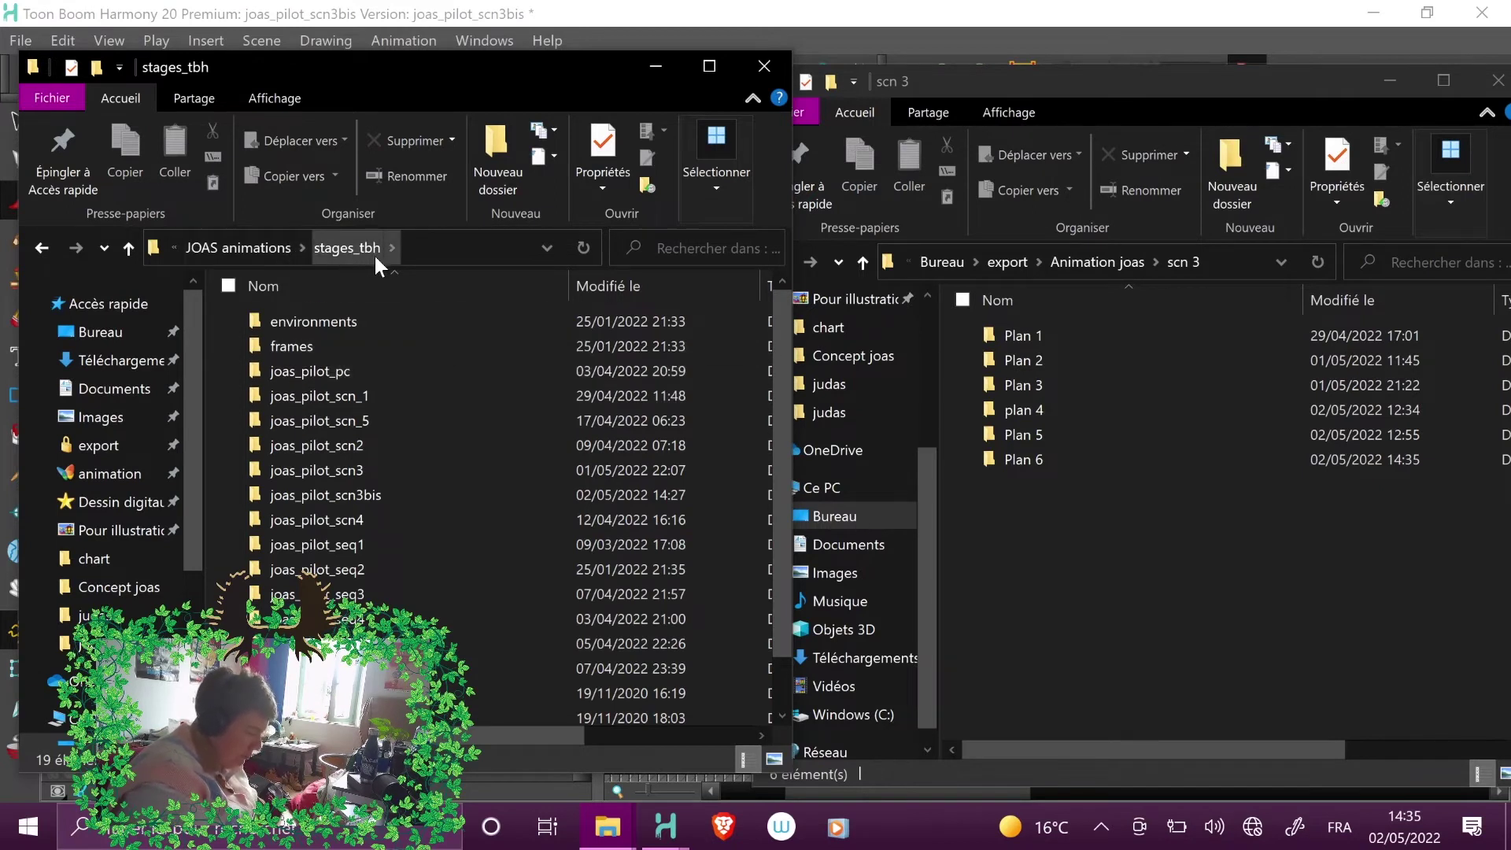
pyautogui.click(410, 474)
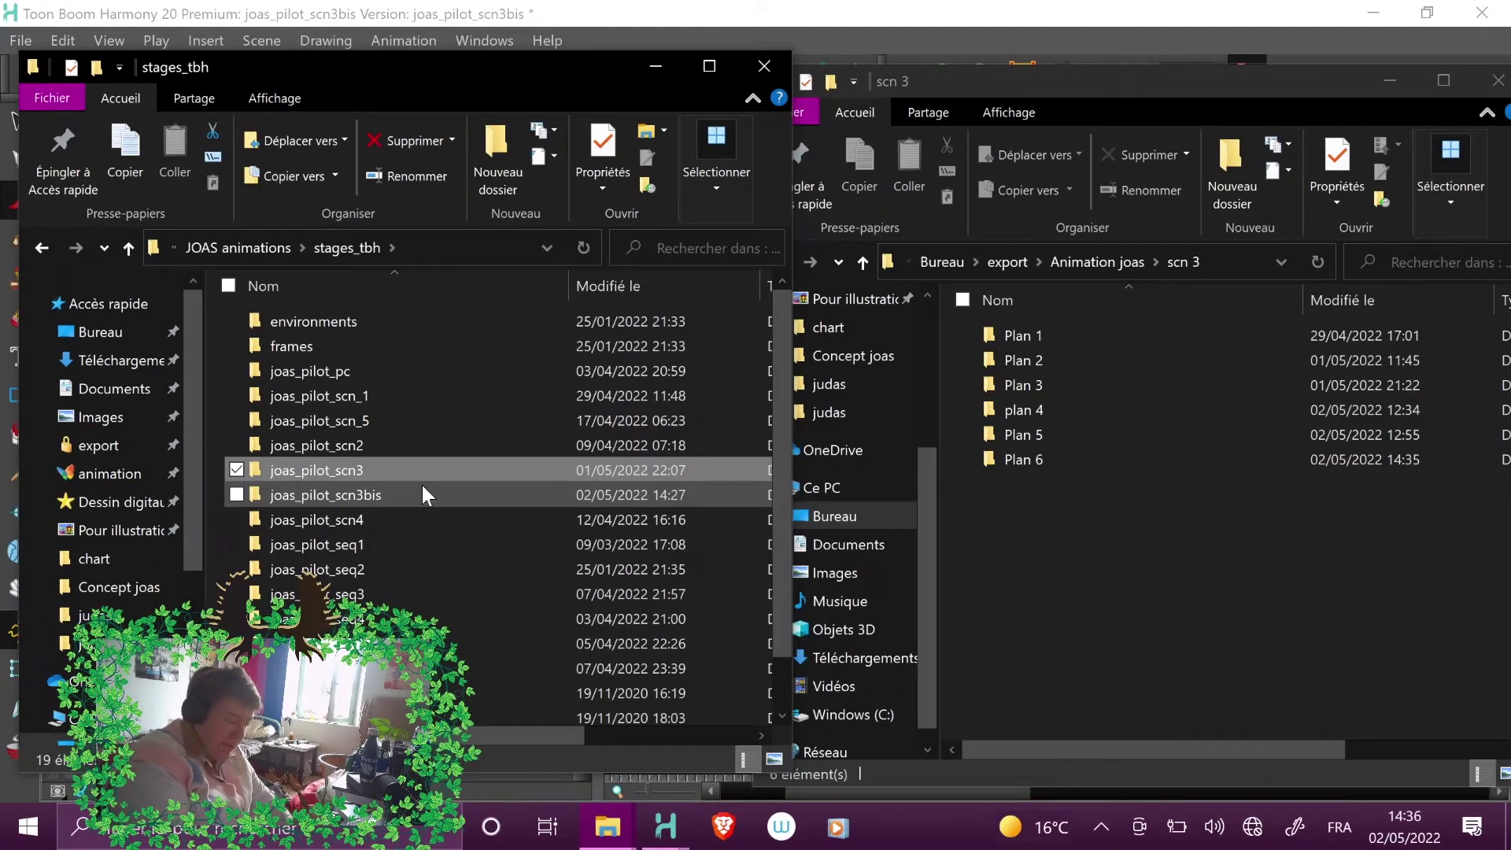
pyautogui.doubleClick(374, 496)
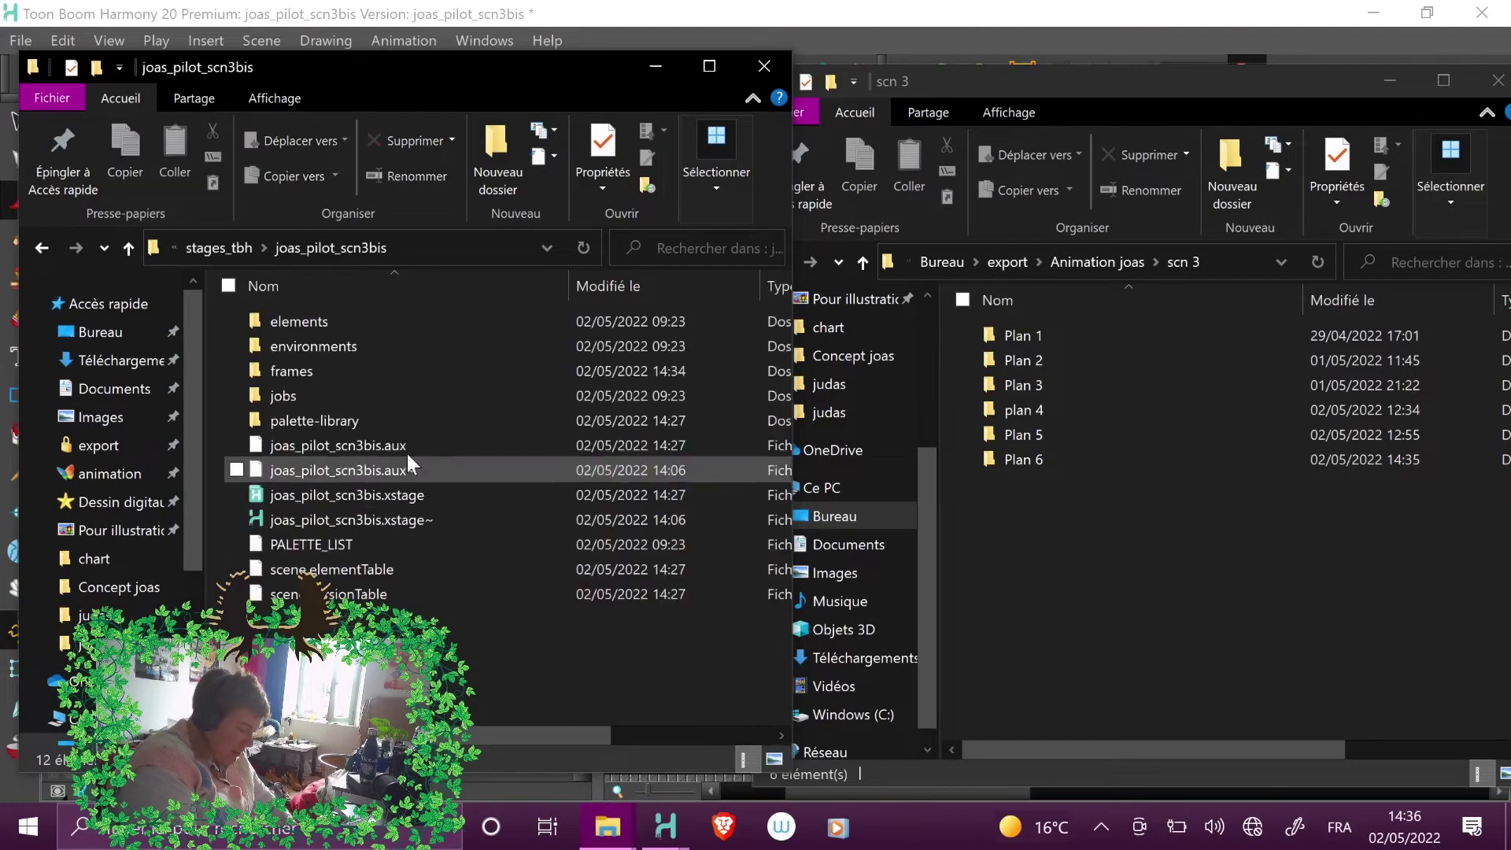
pyautogui.doubleClick(331, 373)
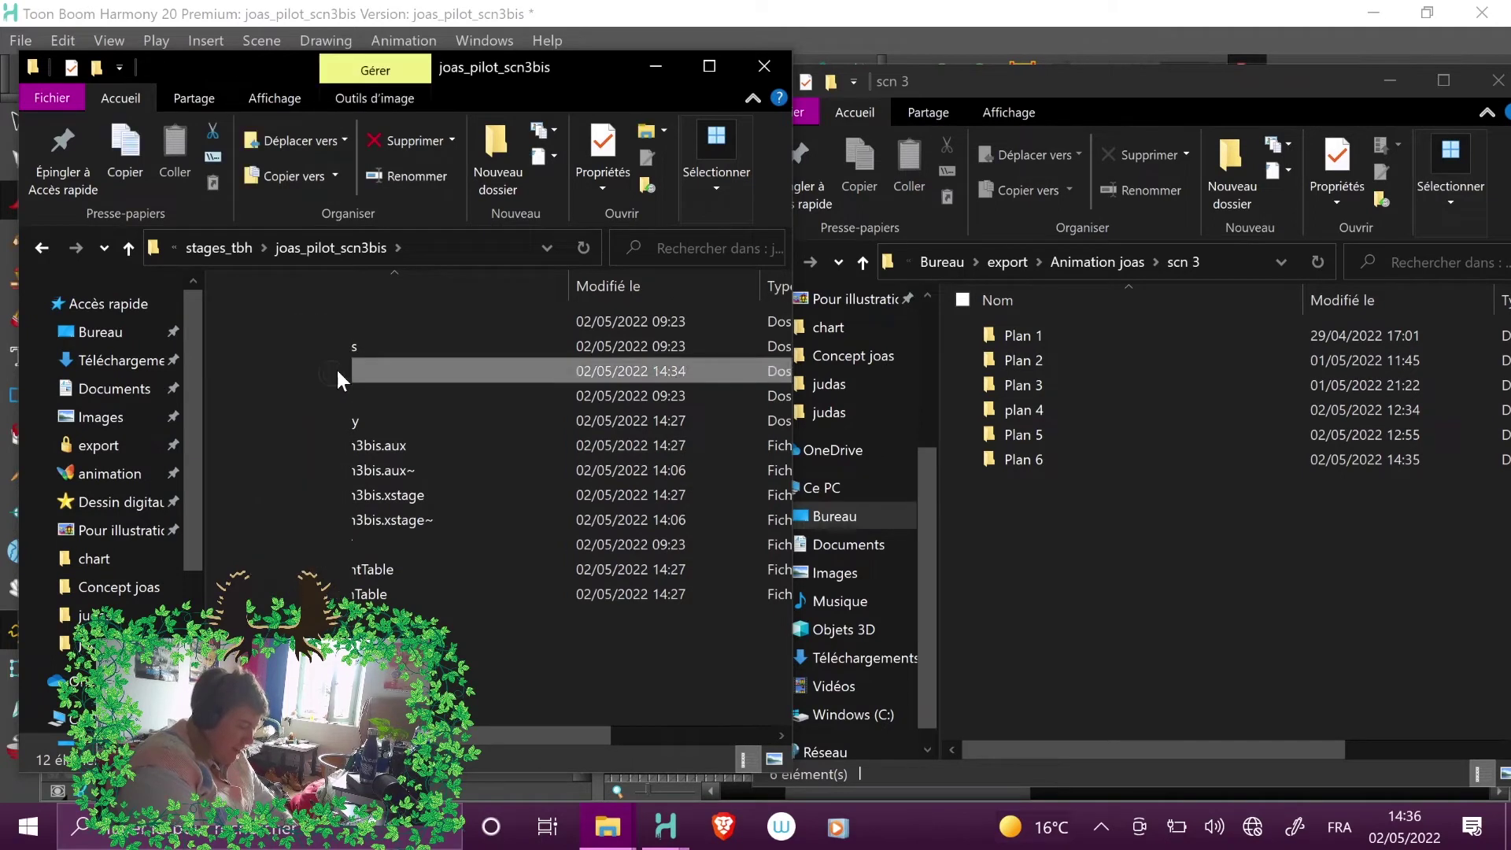
# - Transfer all the rendered PNG images from the frames folder into the Plan 6 folder
pyautogui.moveTo(237, 327); pyautogui.dragTo(732, 701)
pyautogui.moveTo(716, 586); pyautogui.dragTo(1119, 453)
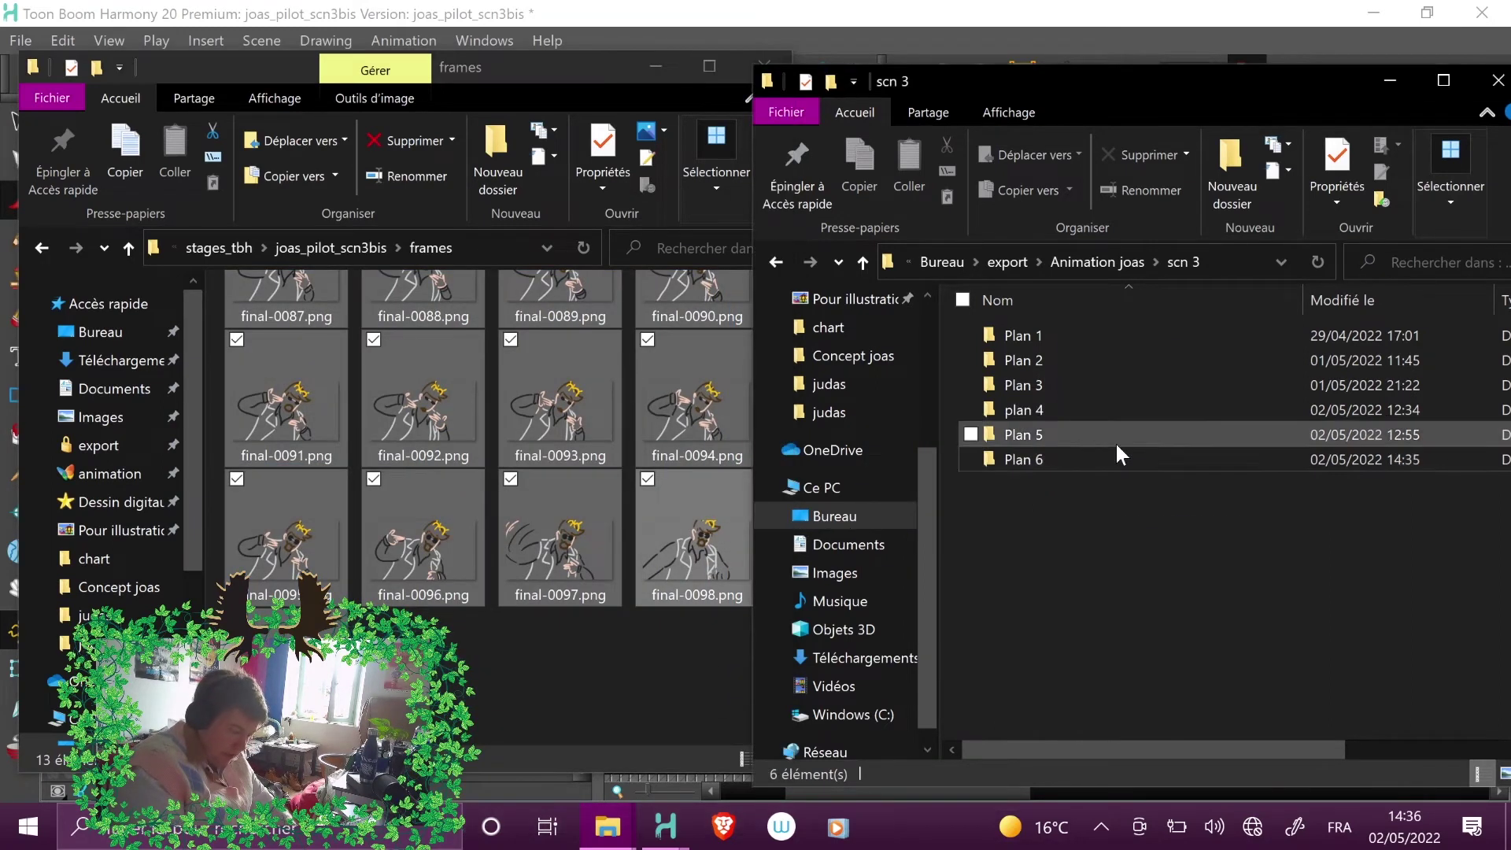
# - Switch to Toon Boom Harmony and render the write nodes for frames 88 to 94 only
pyautogui.click(1001, 16)
pyautogui.moveTo(1184, 721)
pyautogui.mouseDown()
pyautogui.moveTo(1287, 715)
pyautogui.moveTo(1189, 720)
pyautogui.moveTo(1265, 725)
pyautogui.moveTo(1189, 724)
pyautogui.moveTo(1196, 735)
pyautogui.moveTo(1251, 724)
pyautogui.mouseUp()
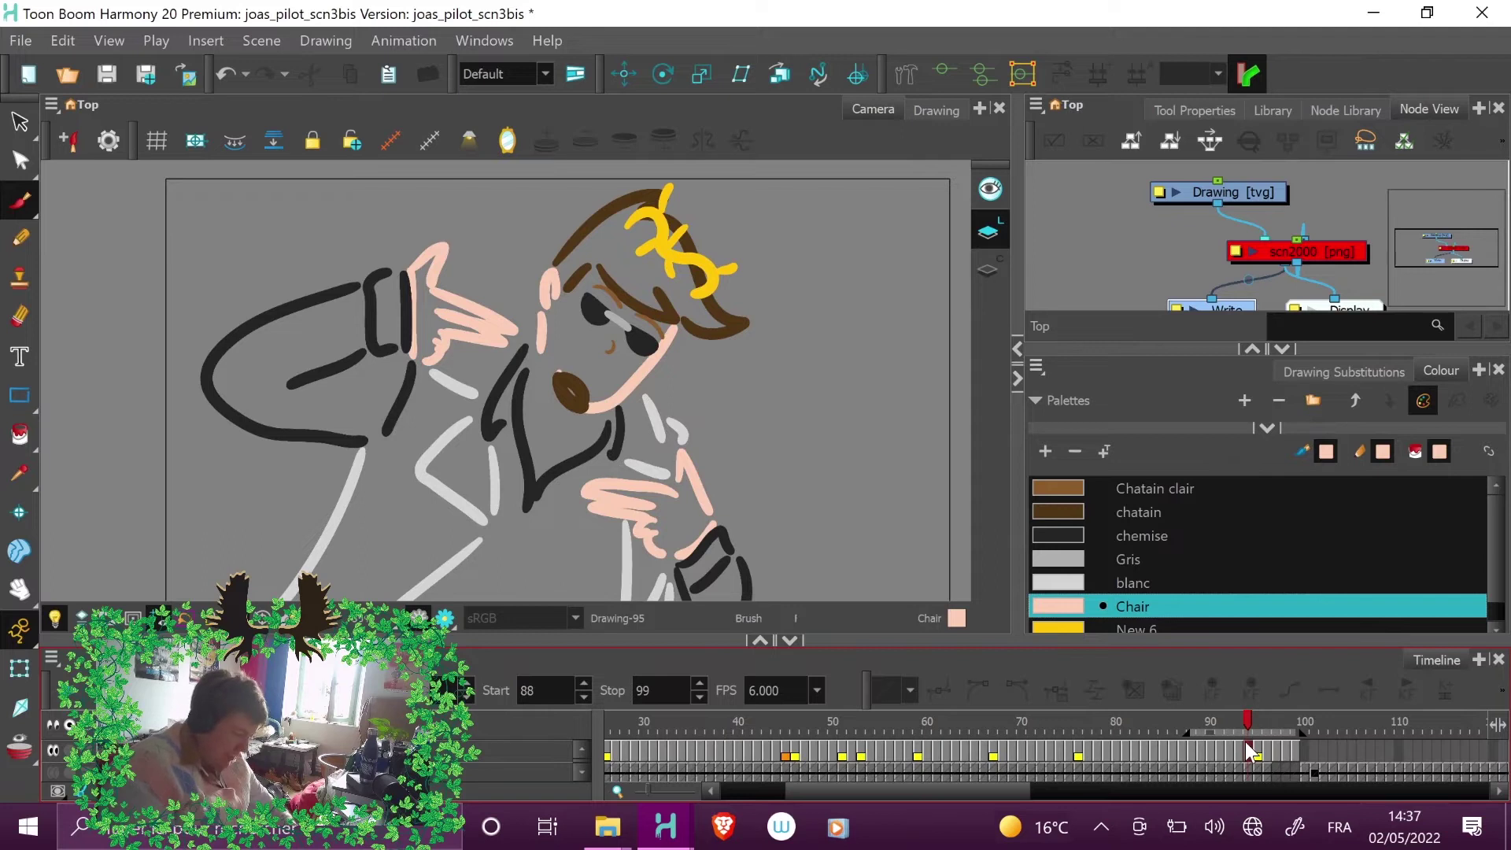
pyautogui.click(22, 41)
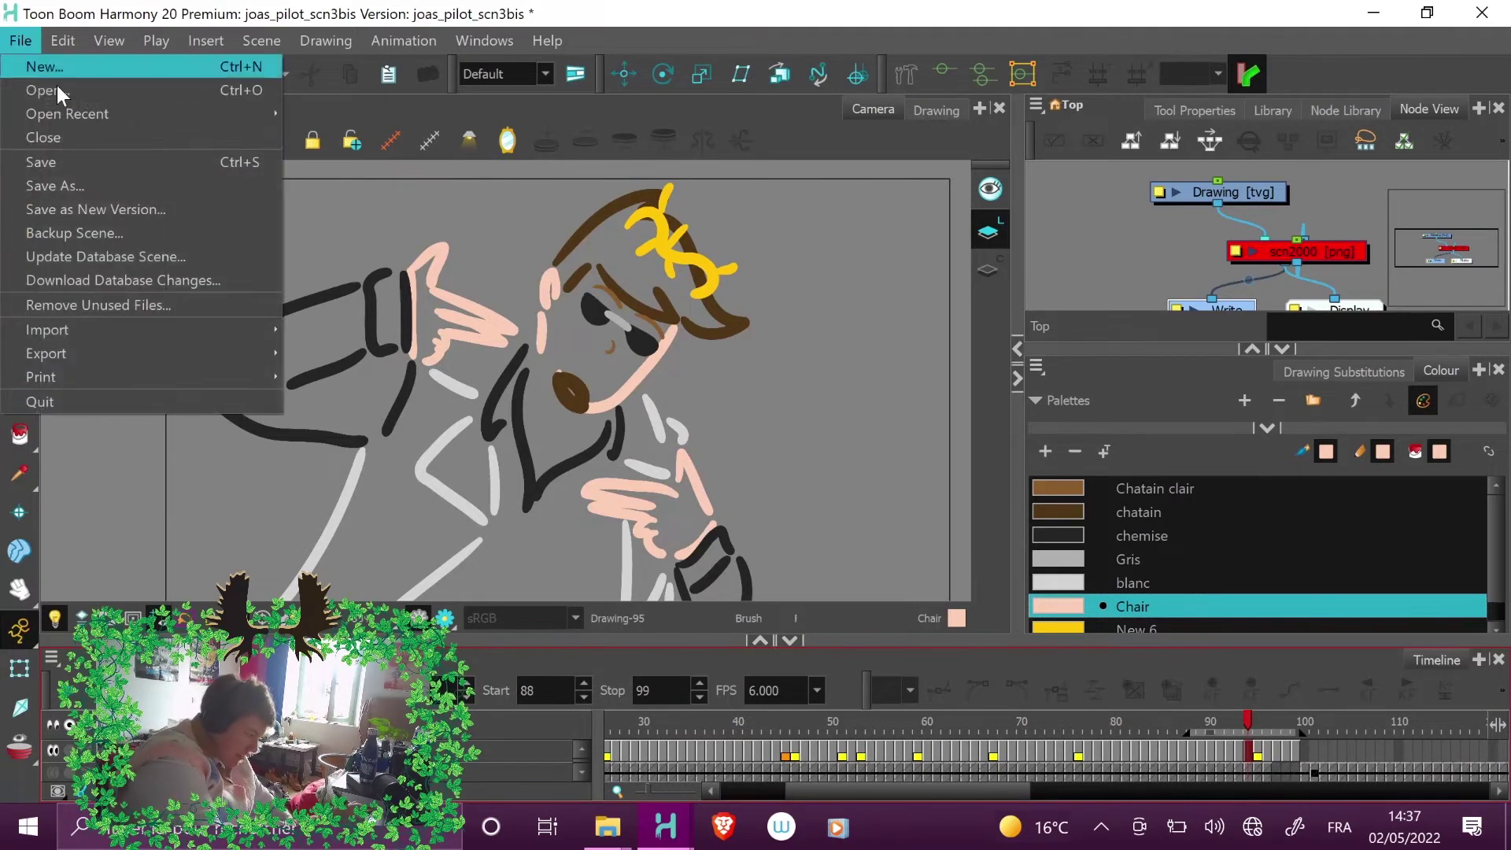
pyautogui.moveTo(196, 338)
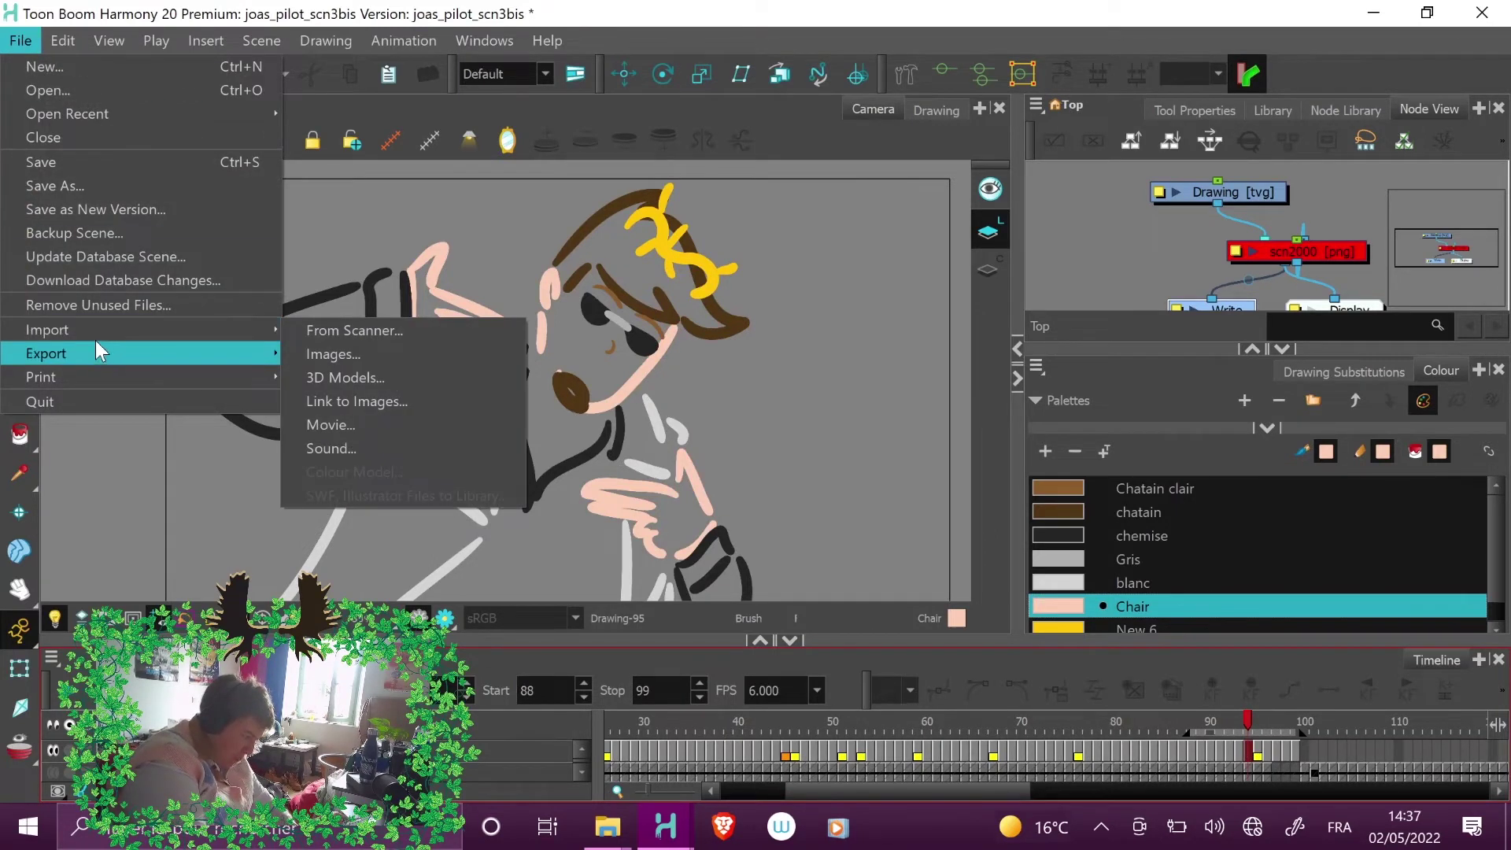
pyautogui.click(400, 351)
pyautogui.click(798, 363)
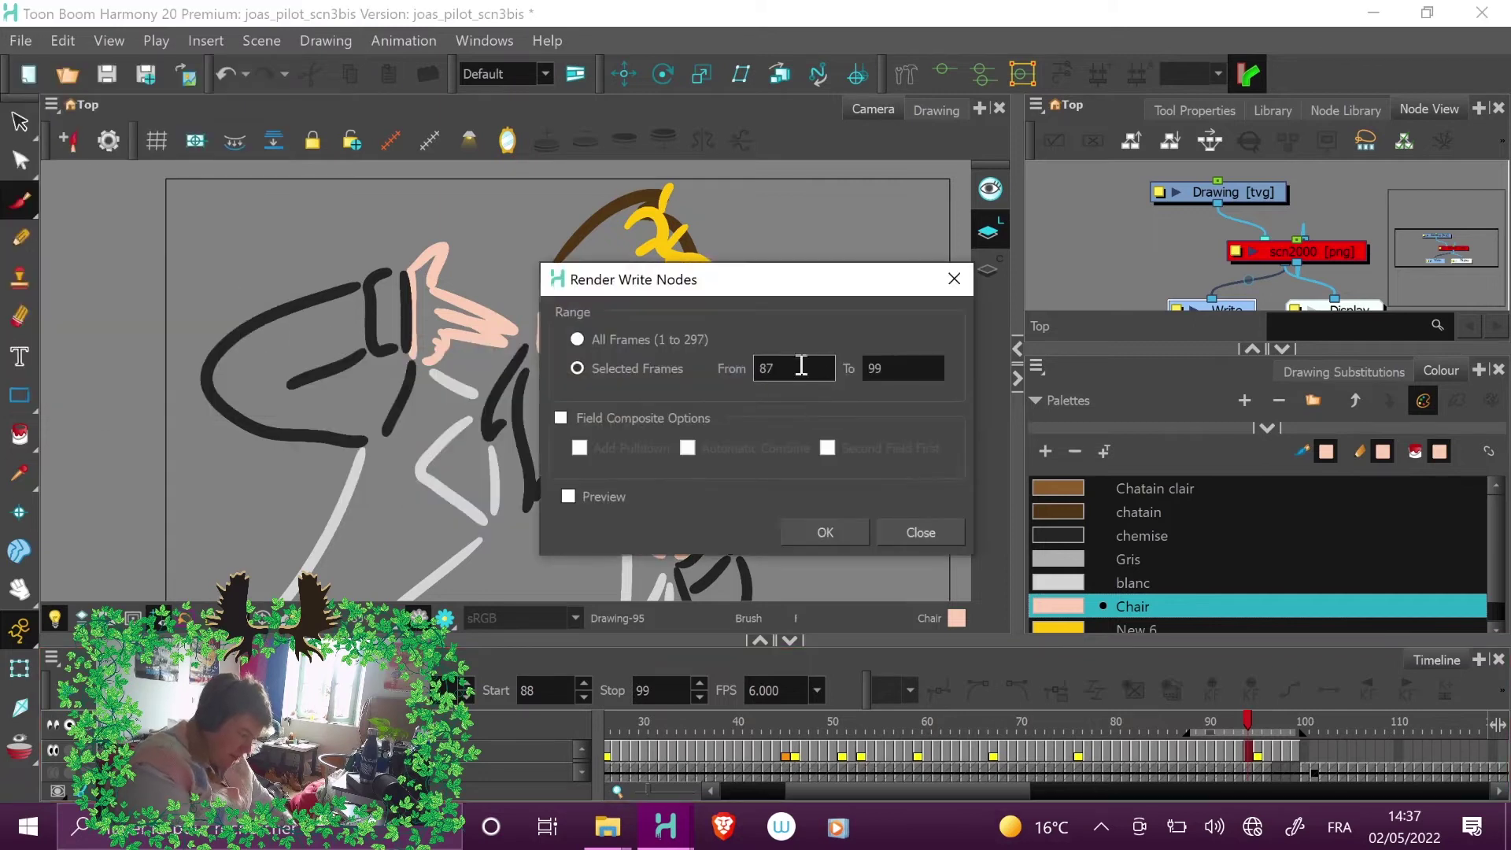
pyautogui.press('ctrl+super+o')
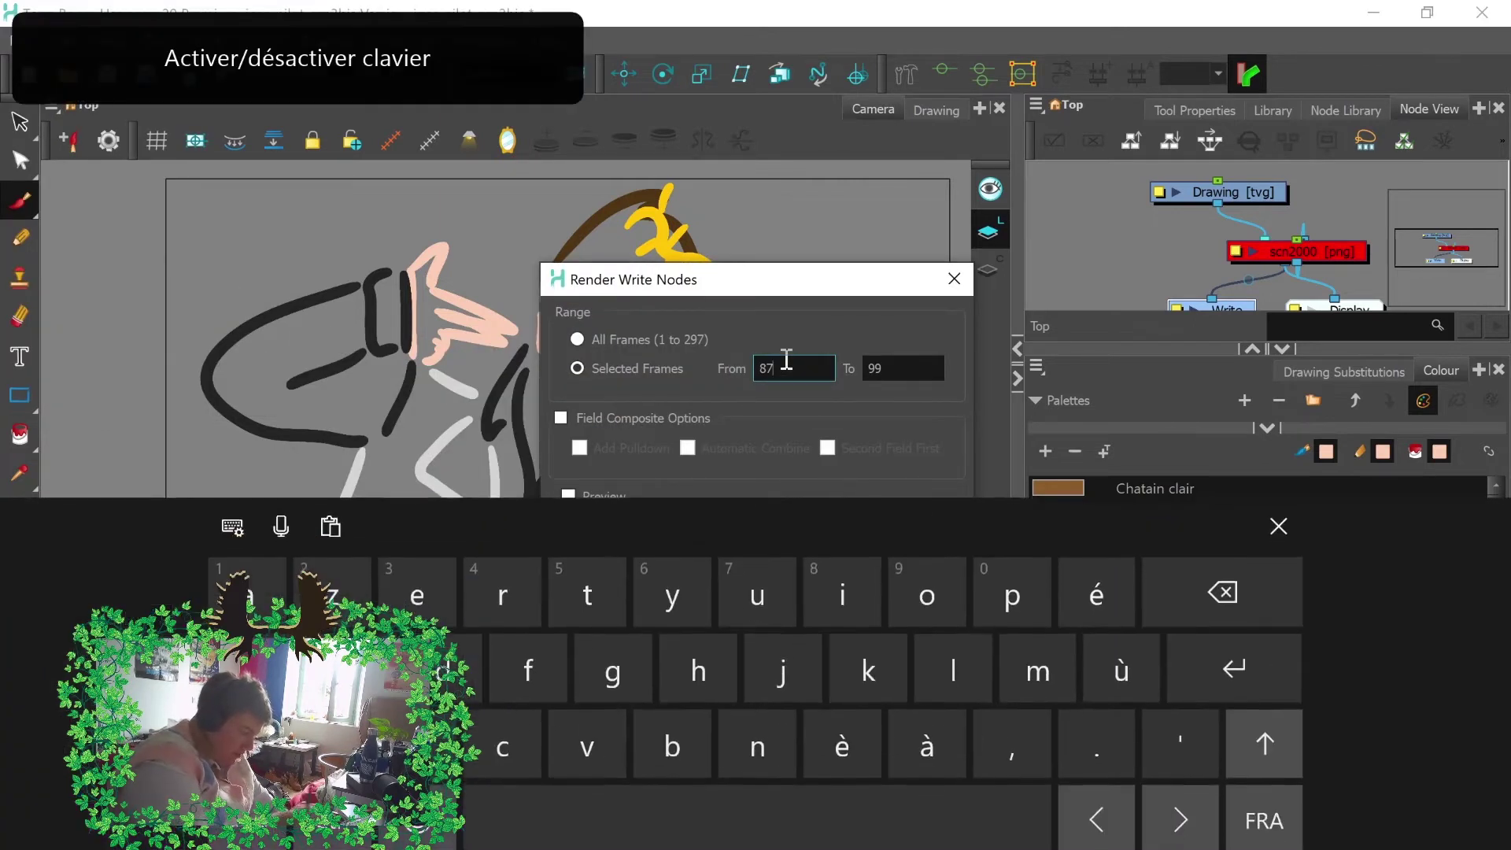
pyautogui.click(247, 808)
pyautogui.click(1263, 581)
pyautogui.click(1053, 733)
pyautogui.click(890, 298)
pyautogui.click(1263, 580)
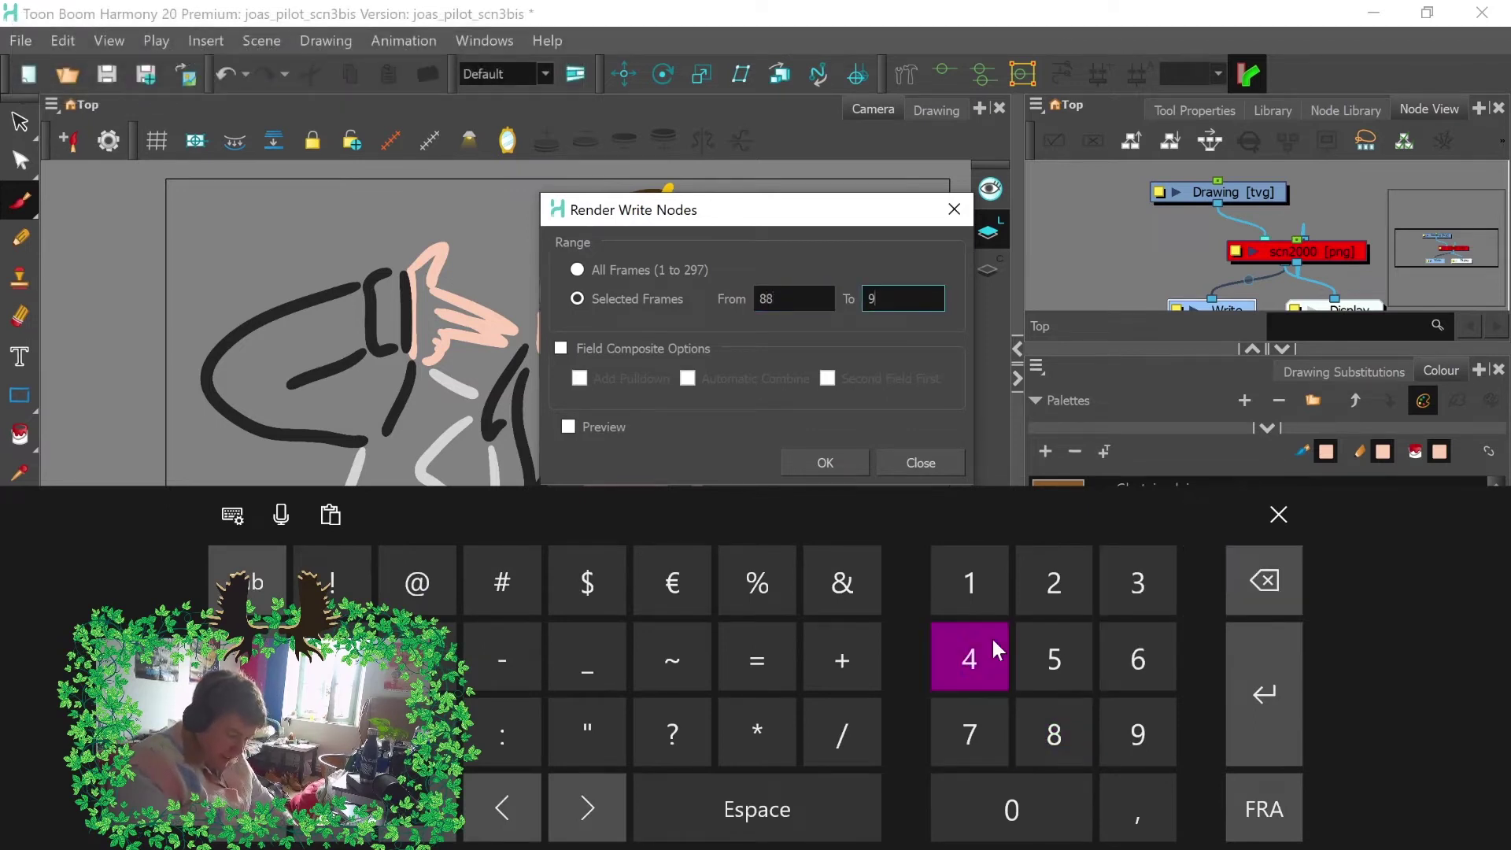
pyautogui.click(1277, 516)
pyautogui.click(821, 529)
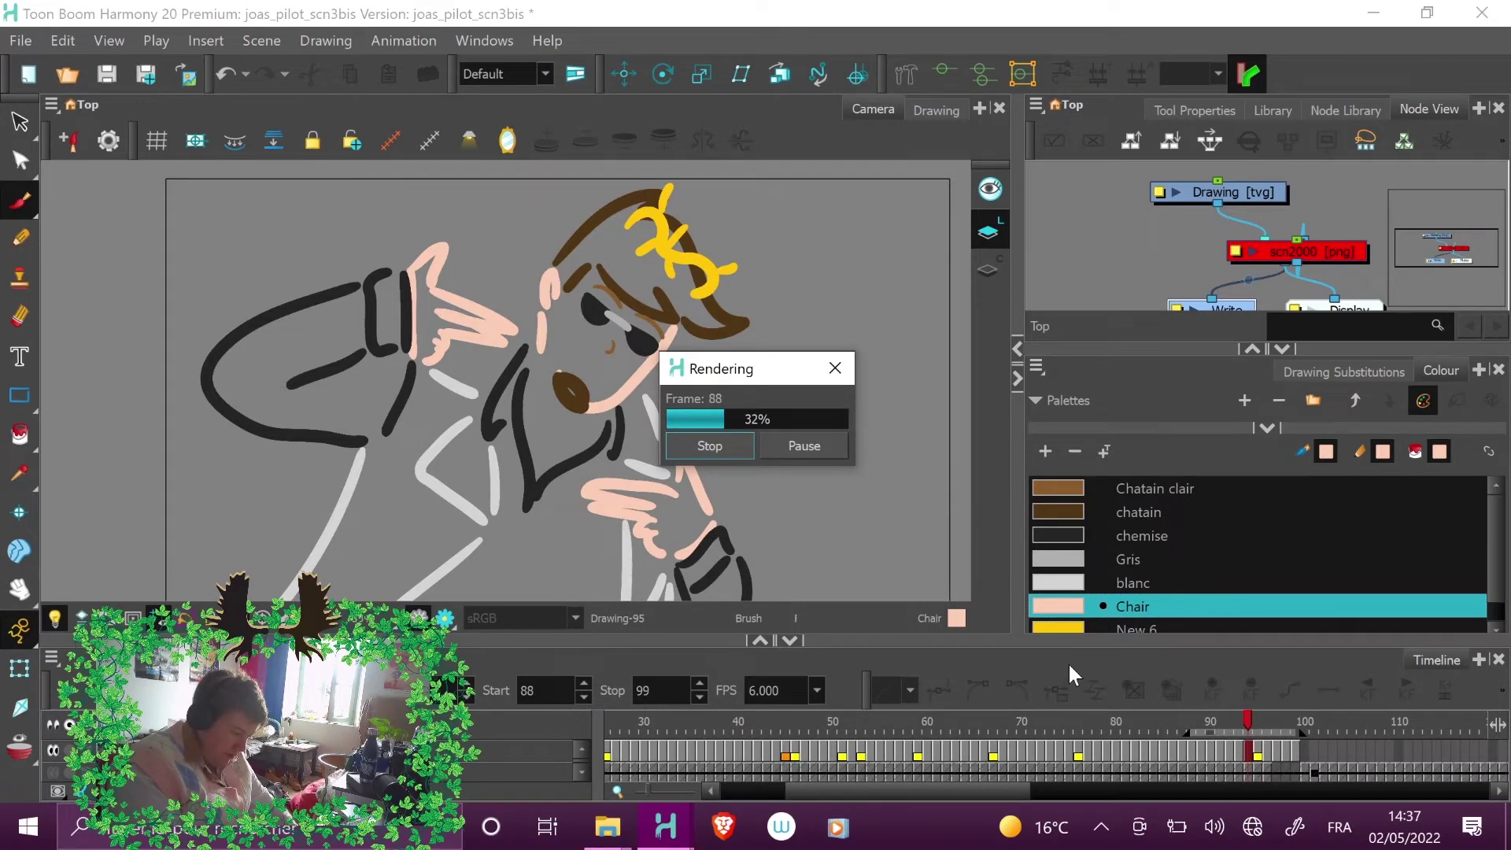
# - Switch to the File Explorer window showing scn 3 and open the Animation joas > loops > judas folder
pyautogui.moveTo(607, 826)
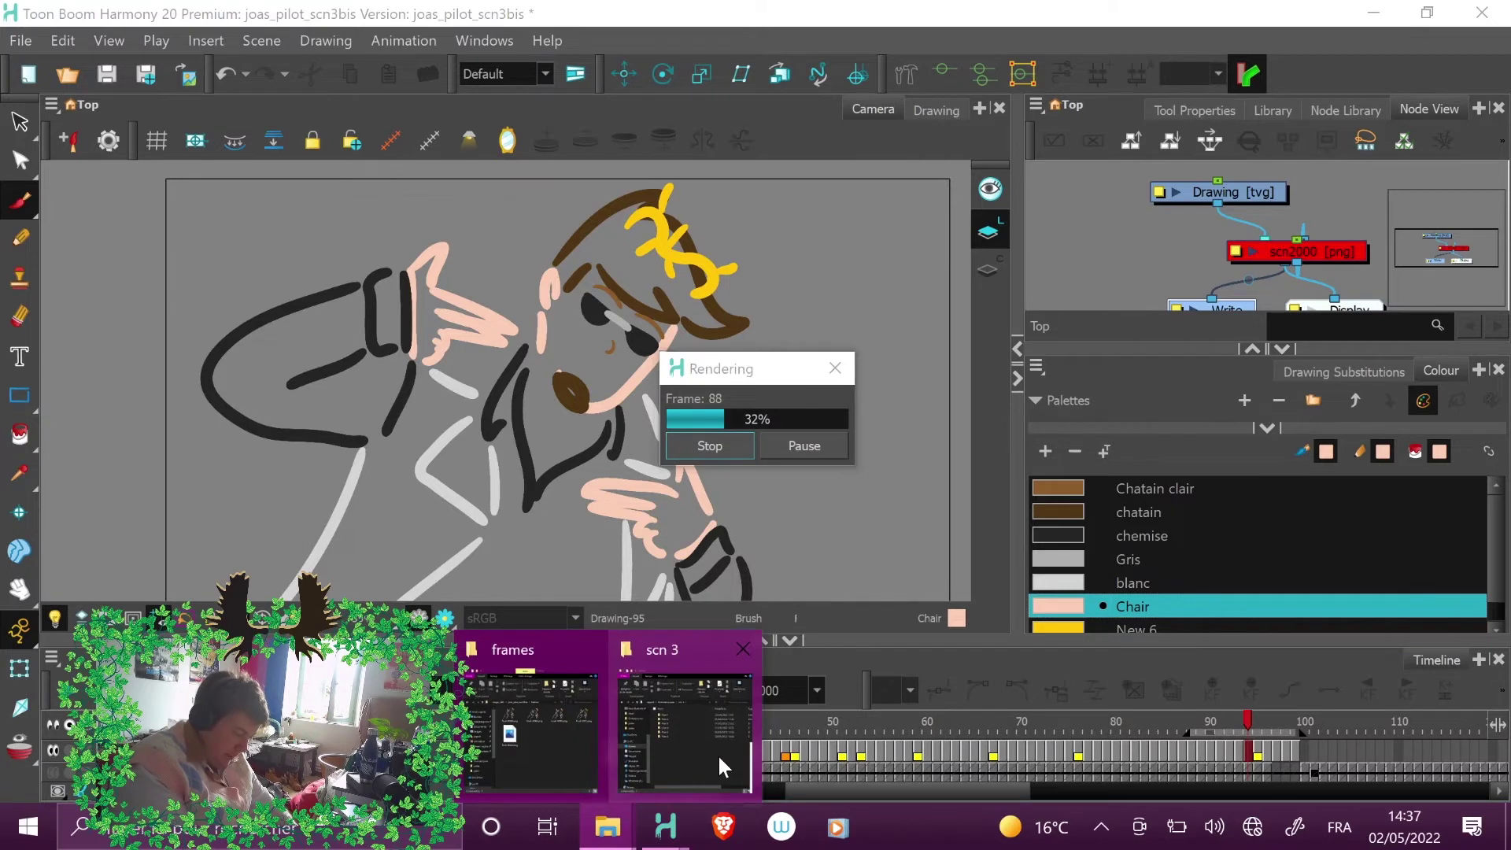
pyautogui.click(716, 753)
pyautogui.click(1089, 261)
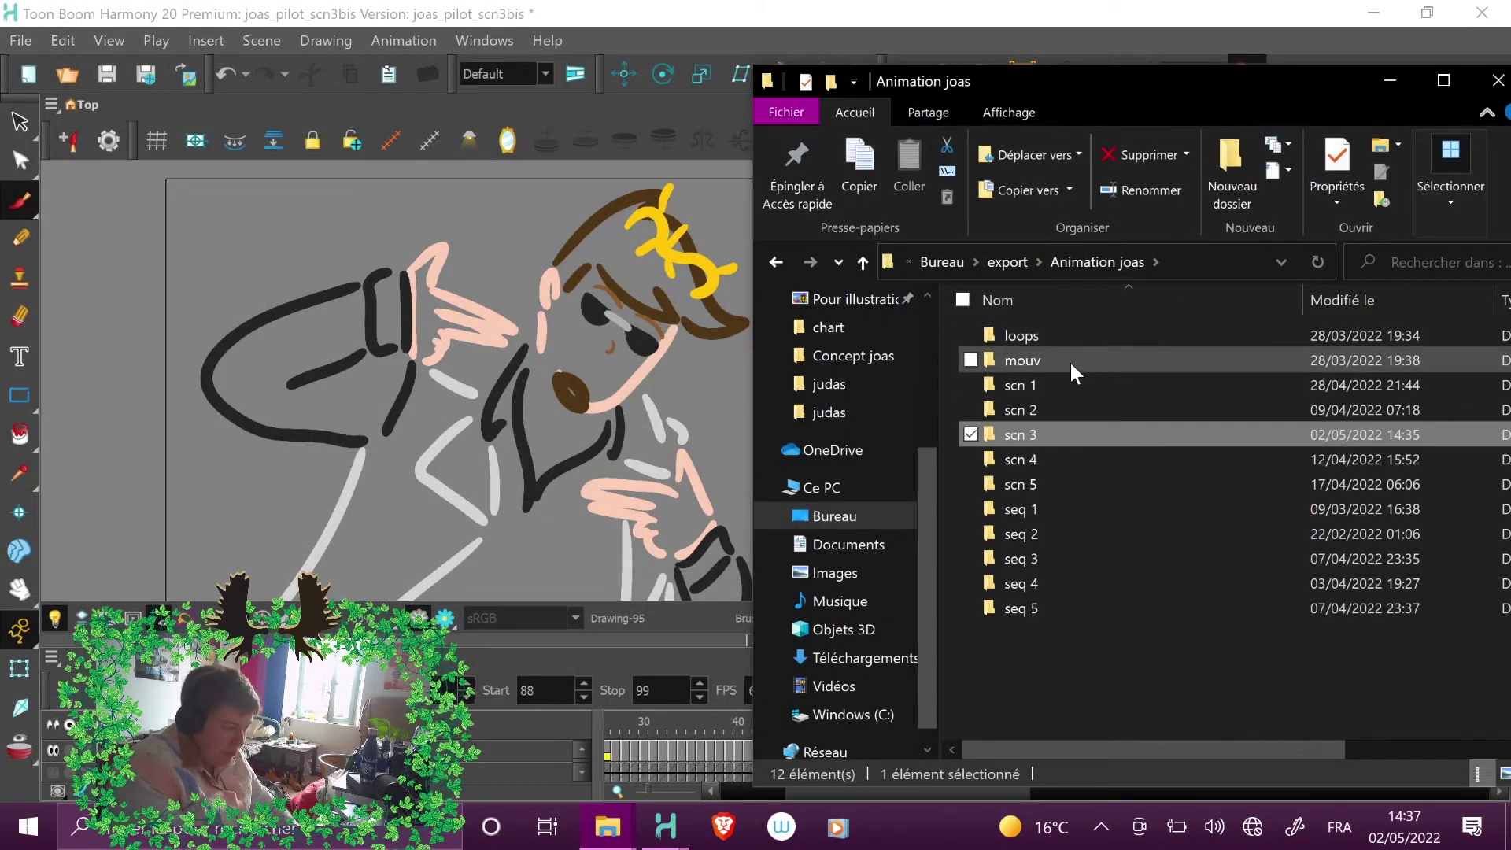
pyautogui.click(1068, 336)
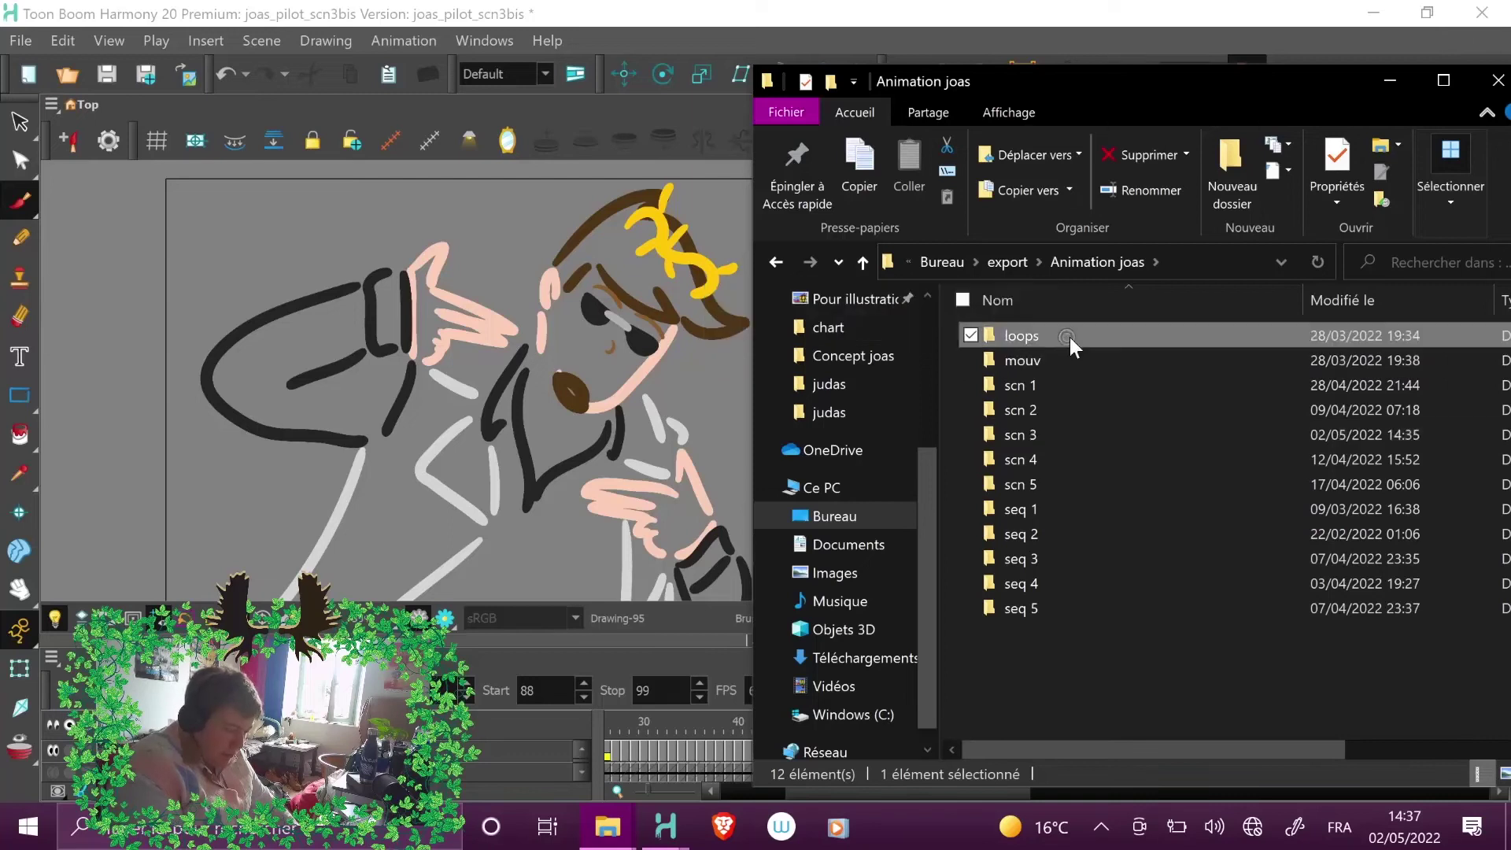
pyautogui.doubleClick(1056, 337)
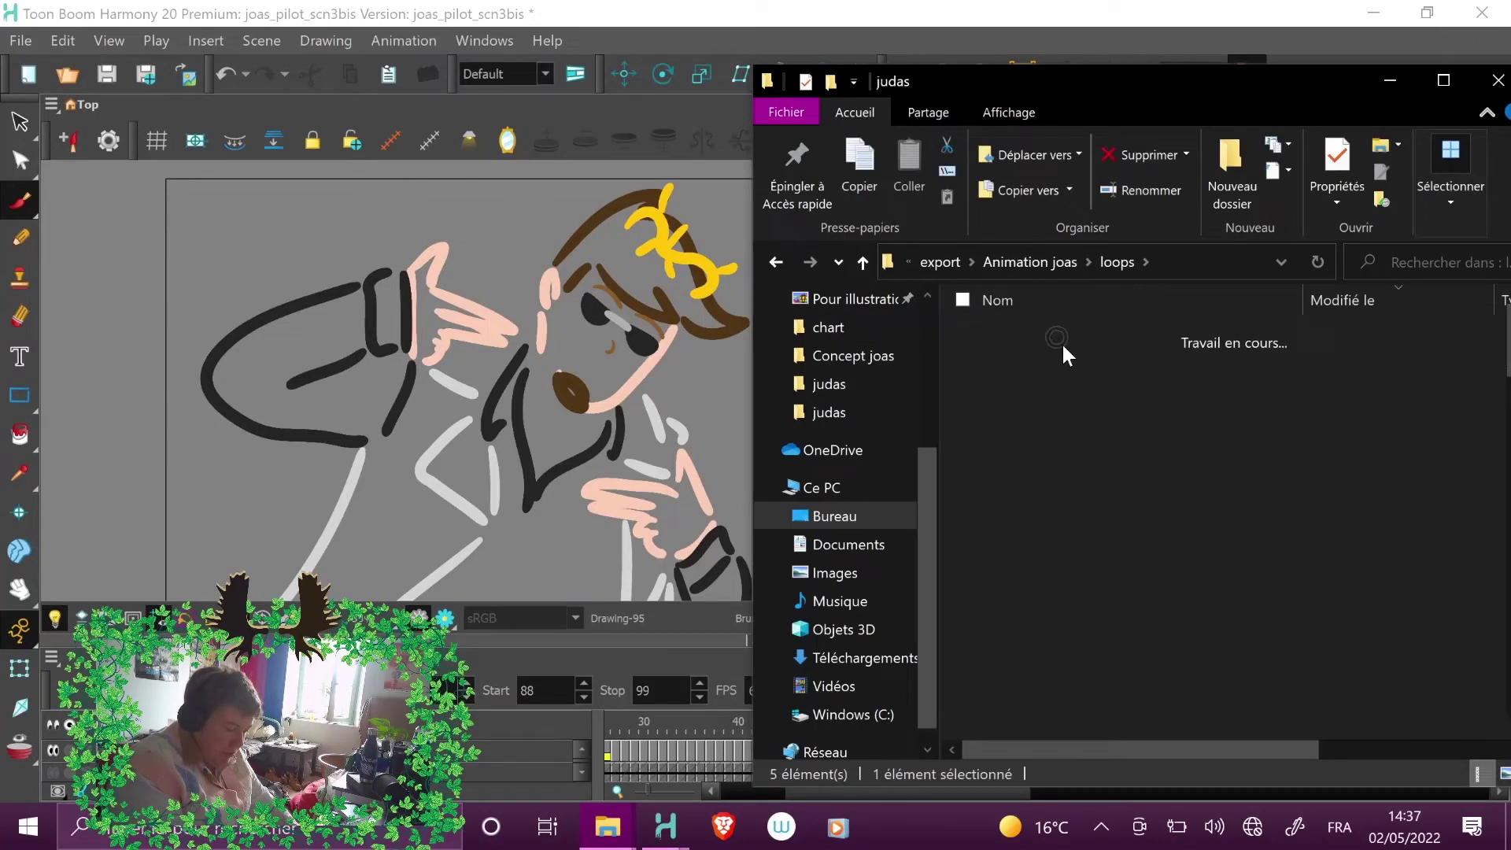
pyautogui.click(1007, 336)
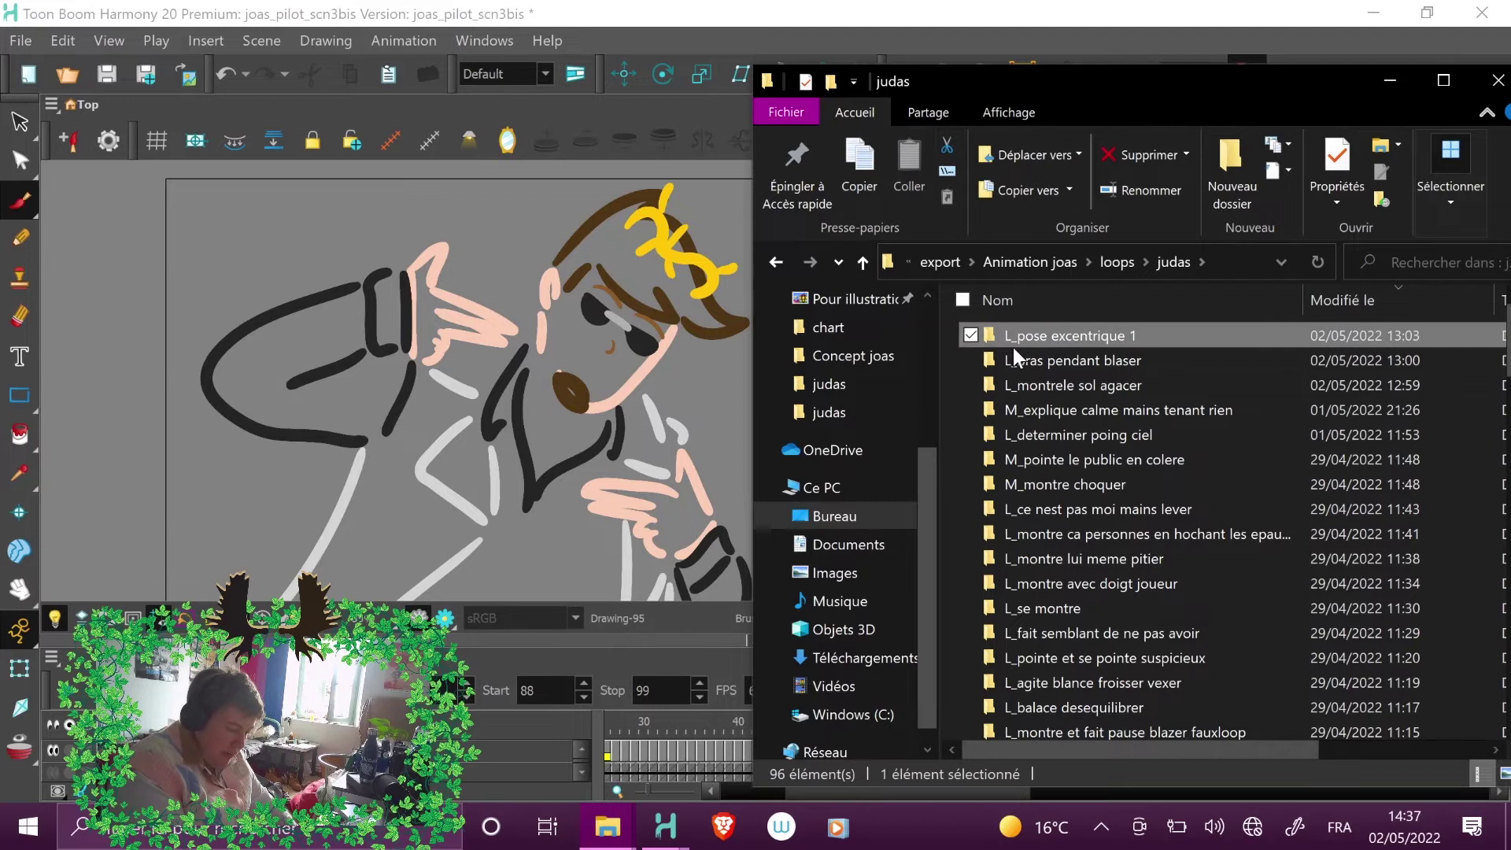
pyautogui.click(1026, 408)
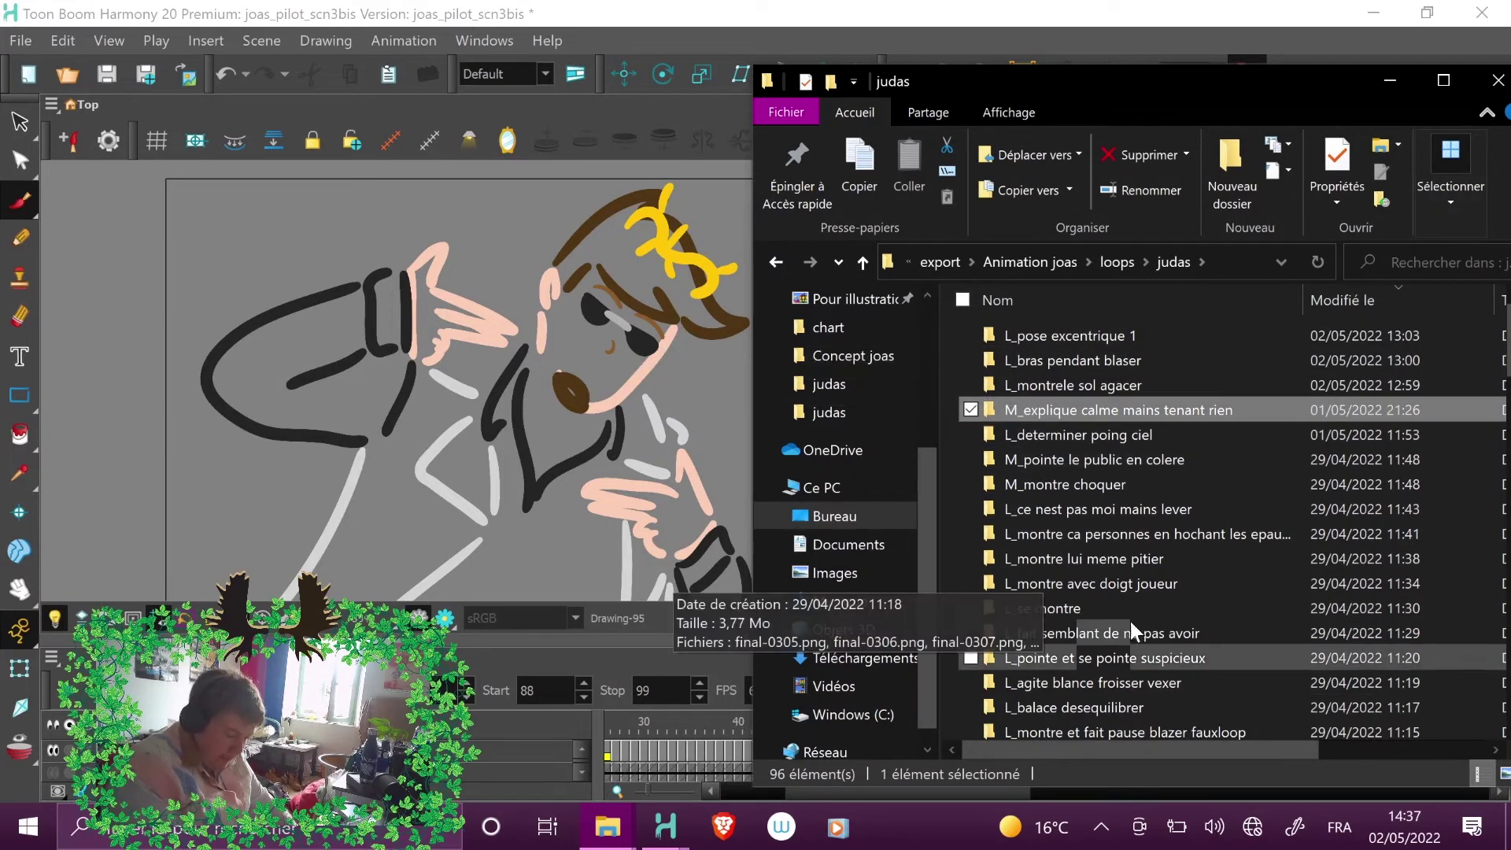
pyautogui.moveTo(1290, 81); pyautogui.dragTo(1182, 83)
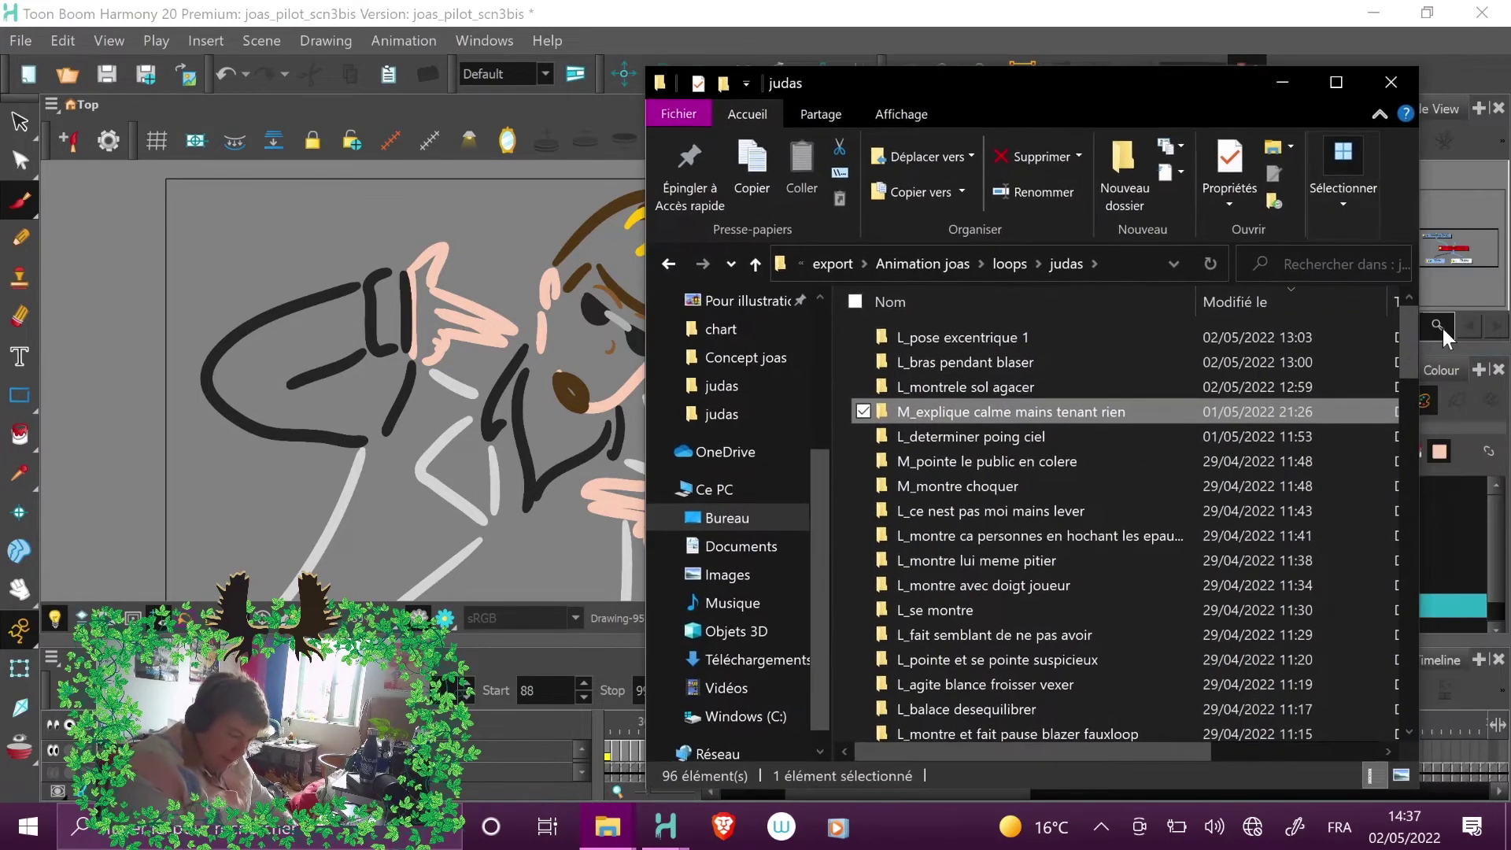
pyautogui.scroll(-4, 1405, 383)
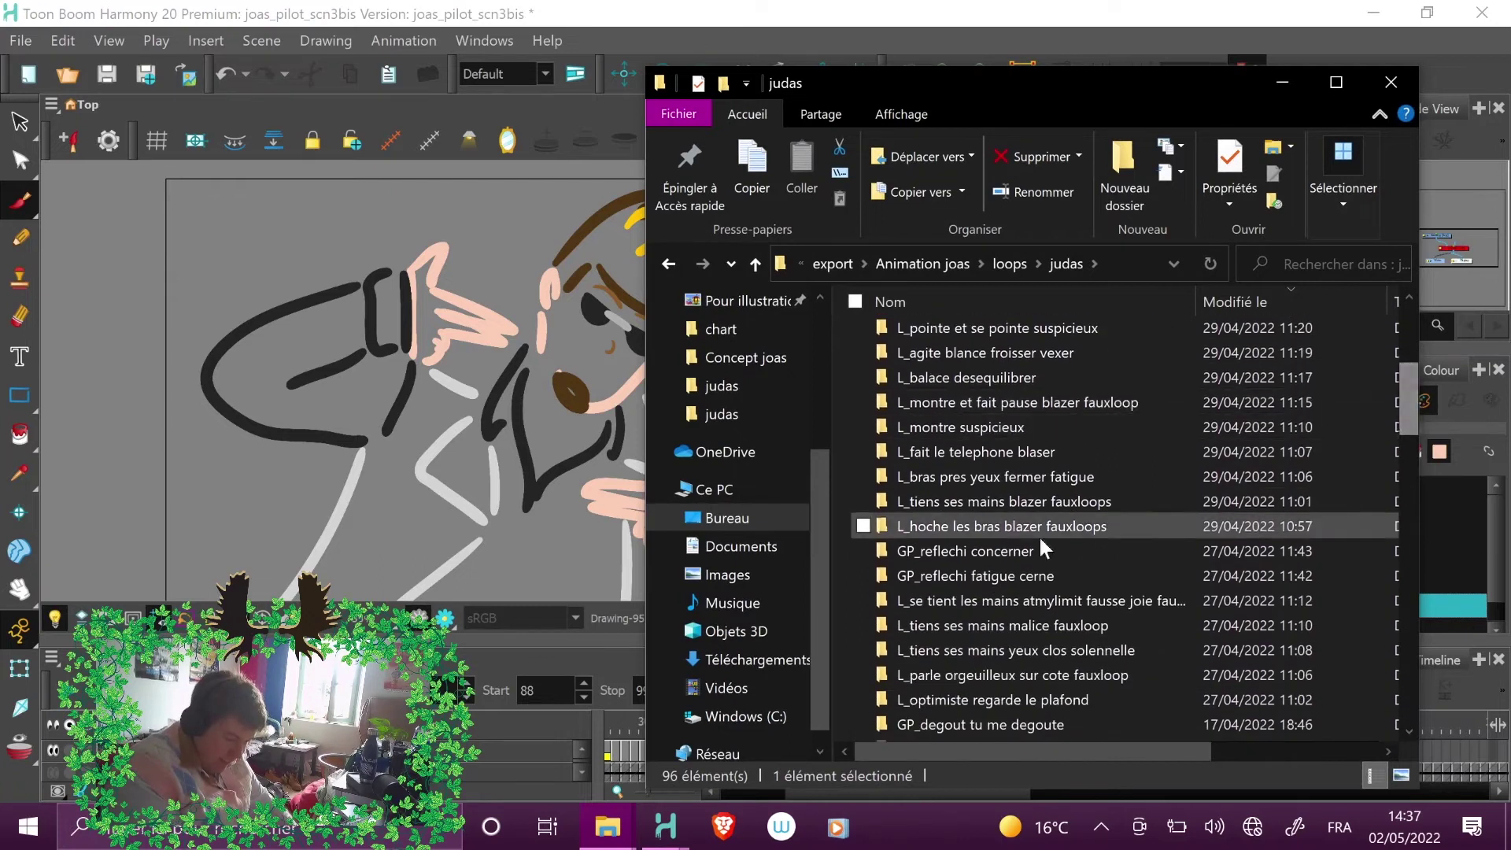
pyautogui.click(1104, 550)
pyautogui.scroll(4, 1408, 409)
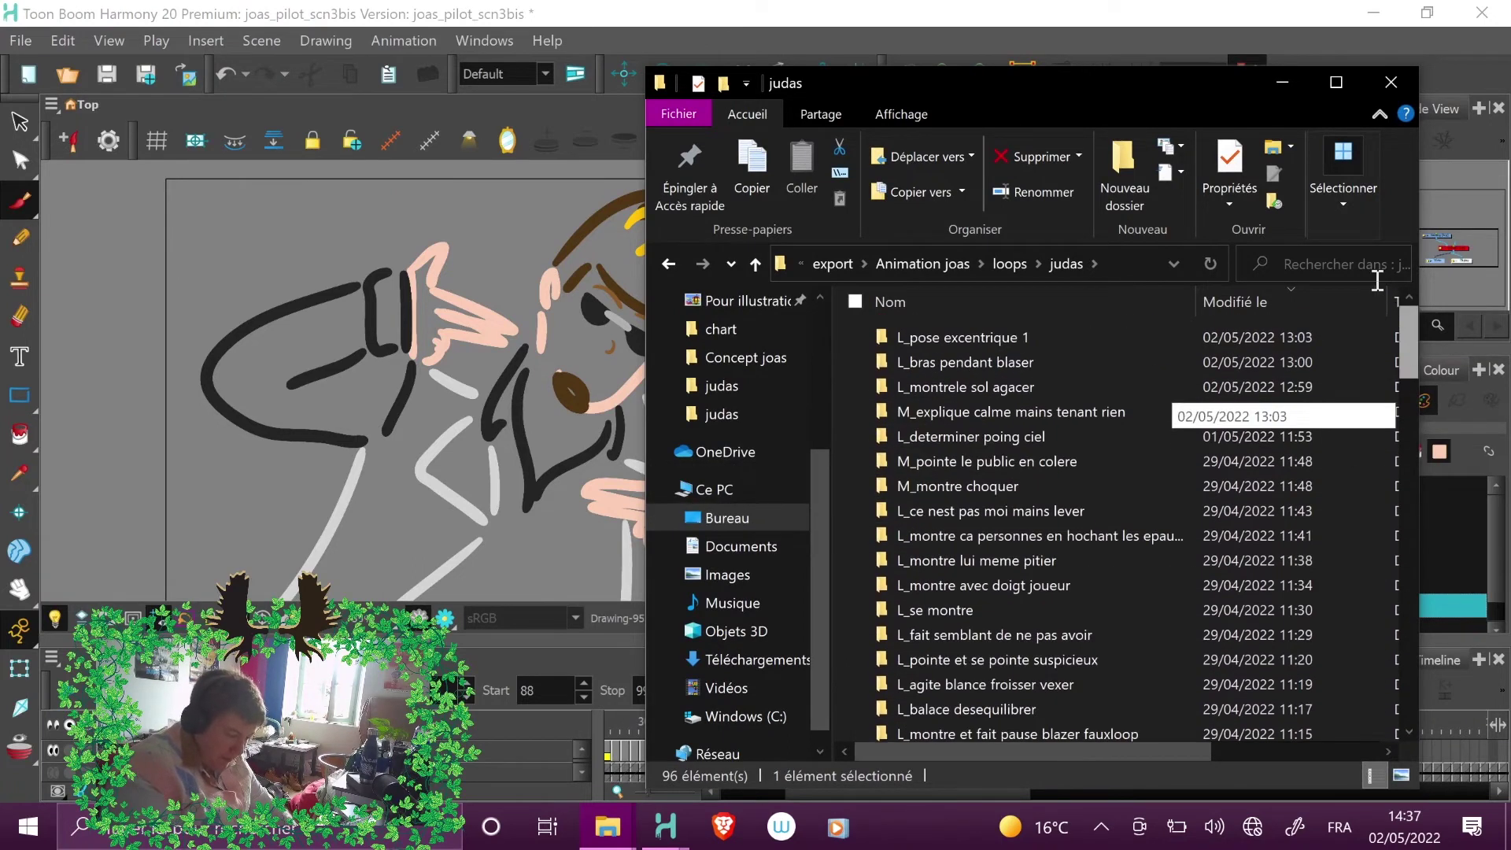
# - Create a new folder inside the judas folder and begin its name with M_
pyautogui.rightClick(864, 338)
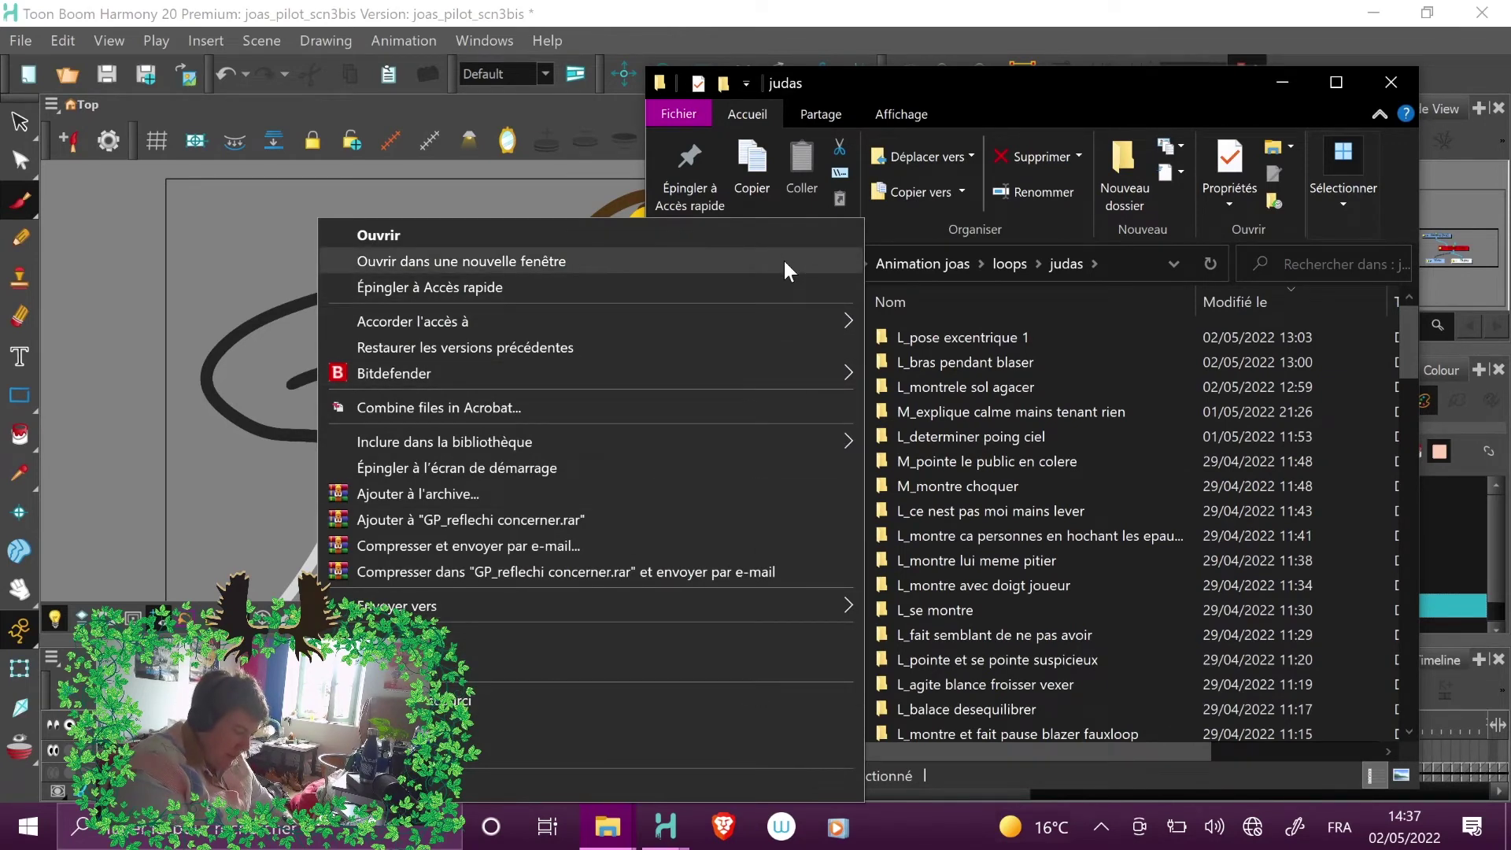
pyautogui.rightClick(1174, 365)
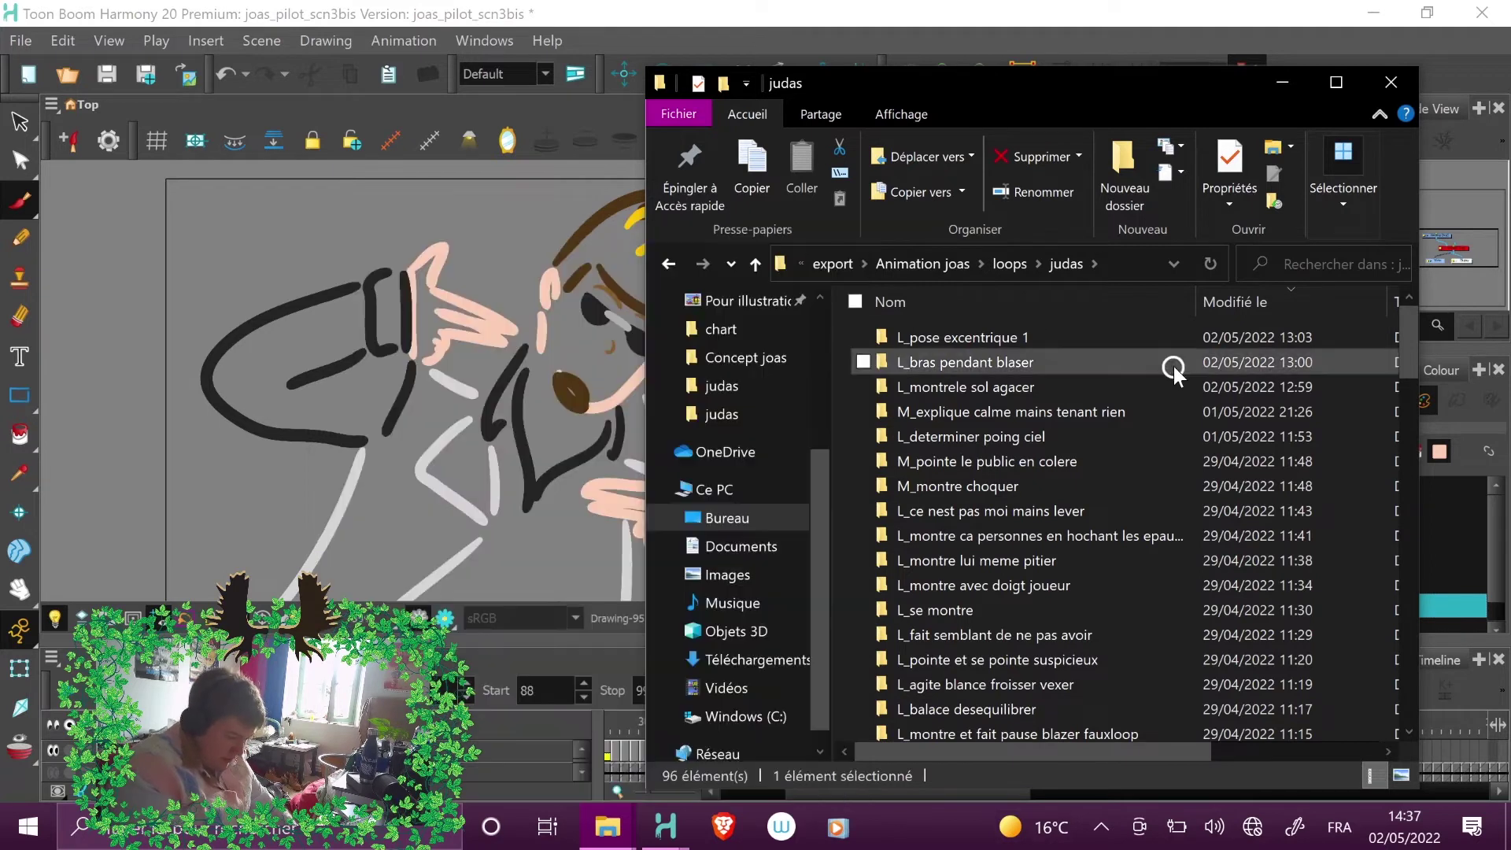
pyautogui.moveTo(1088, 649)
pyautogui.click(730, 650)
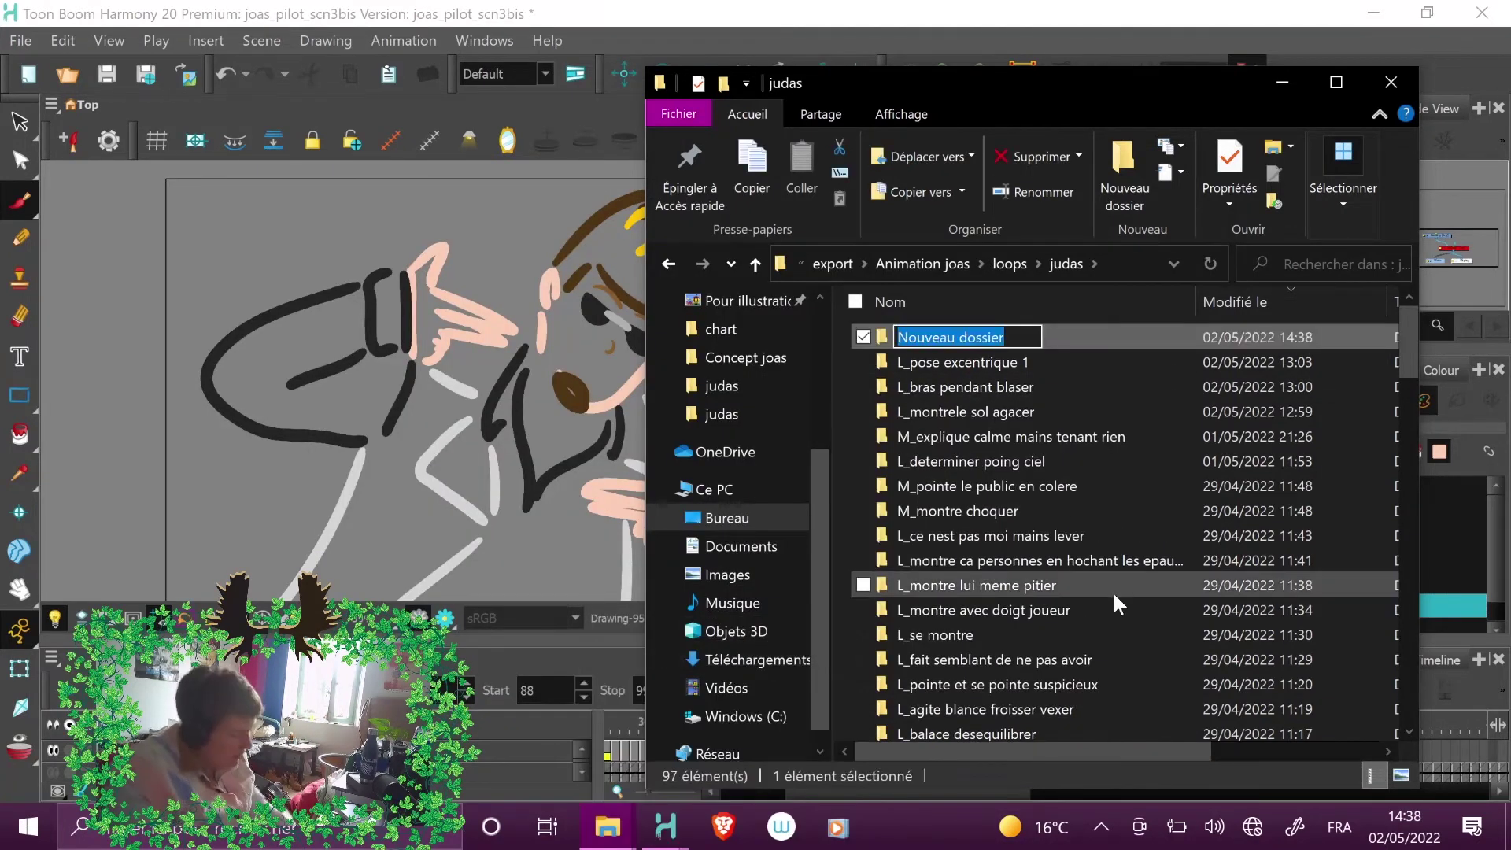
pyautogui.press('ctrl+super+o')
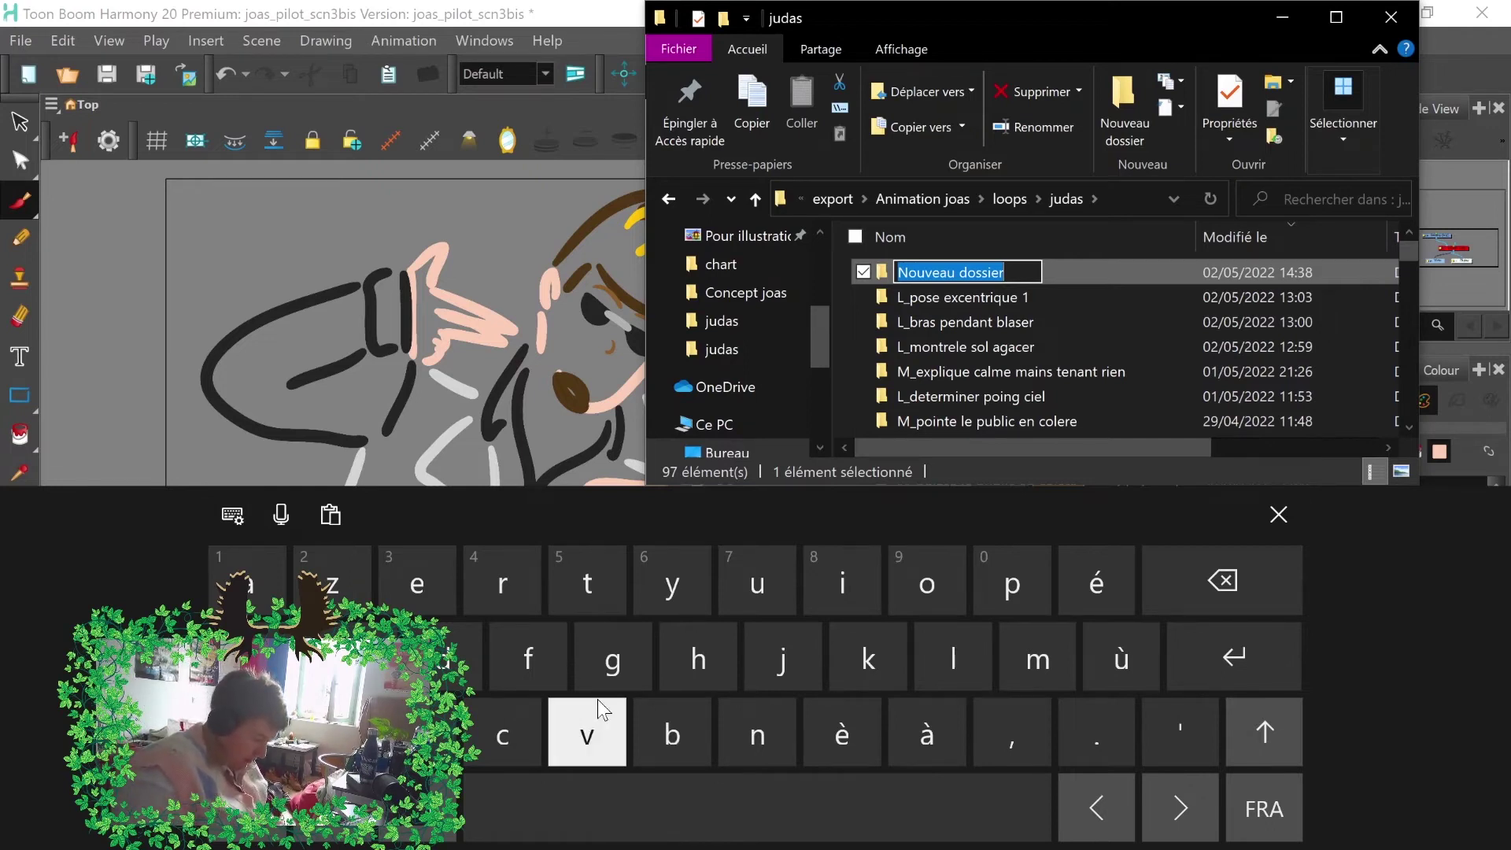
pyautogui.click(1264, 732)
pyautogui.click(1038, 657)
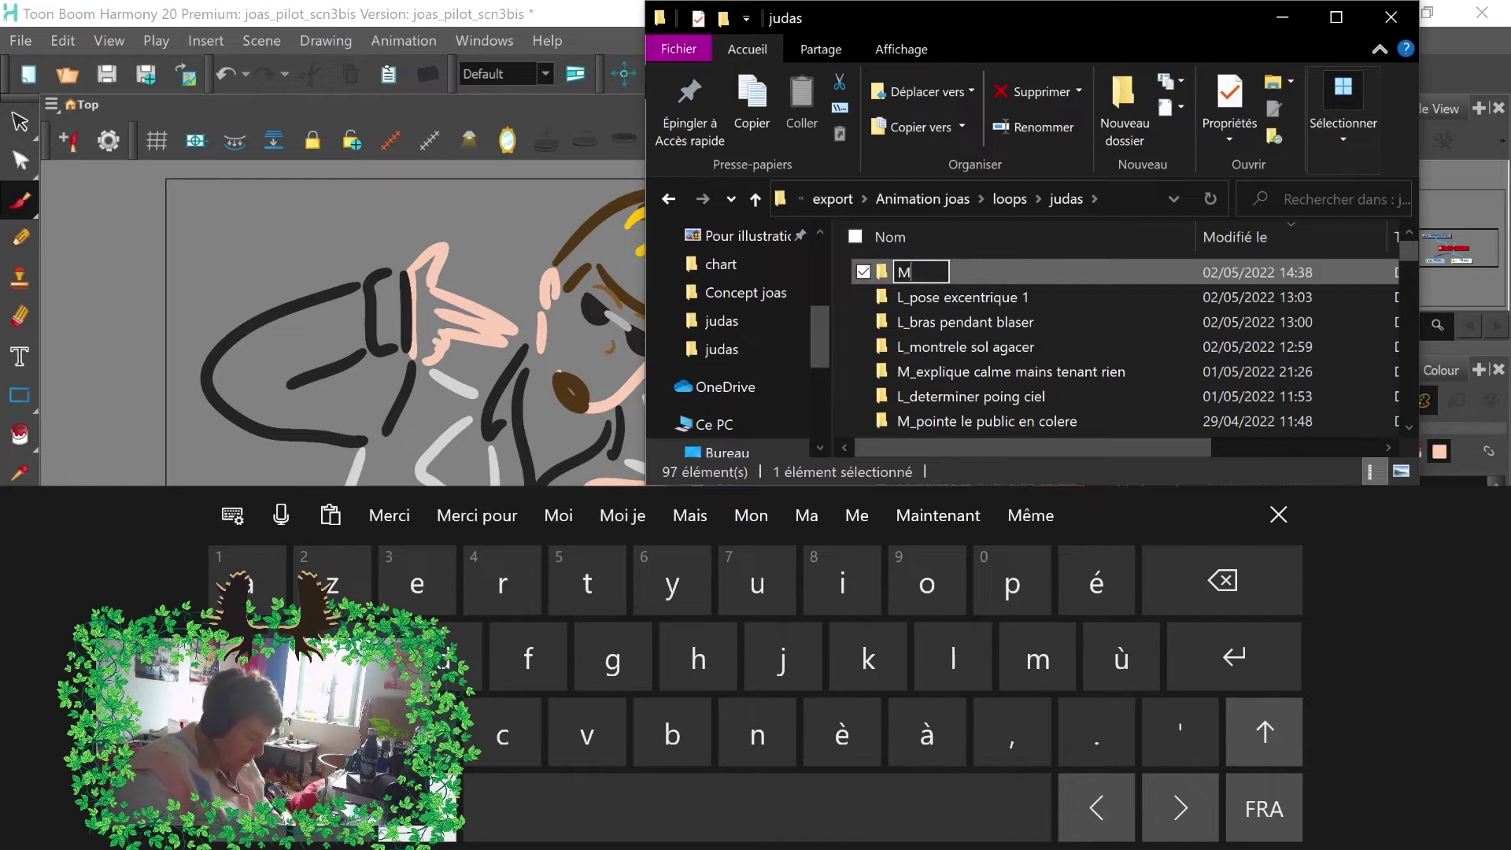
pyautogui.click(418, 807)
pyautogui.click(587, 661)
pyautogui.click(417, 808)
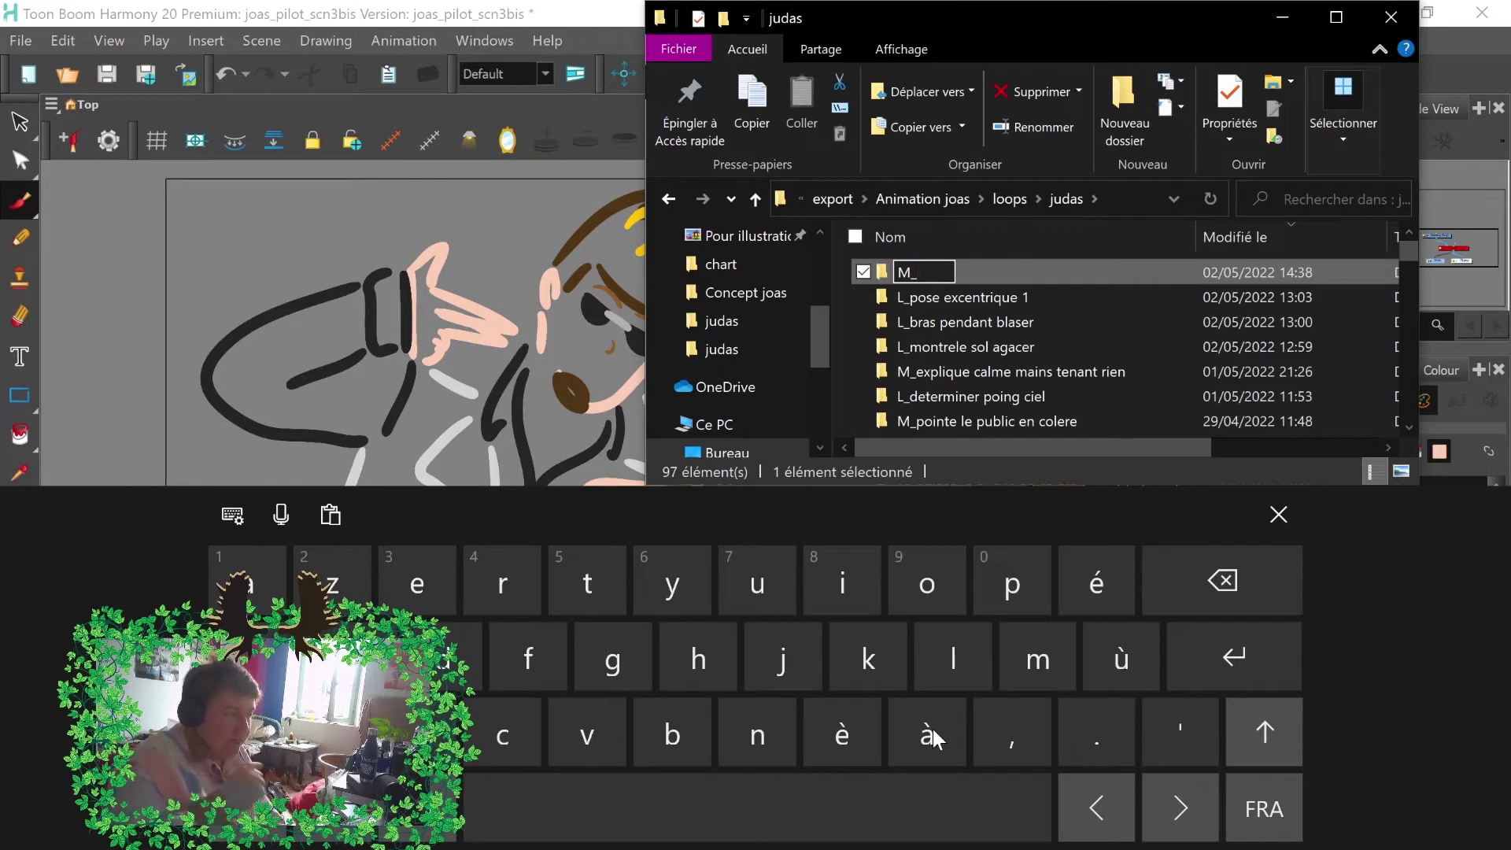
pyautogui.click(861, 735)
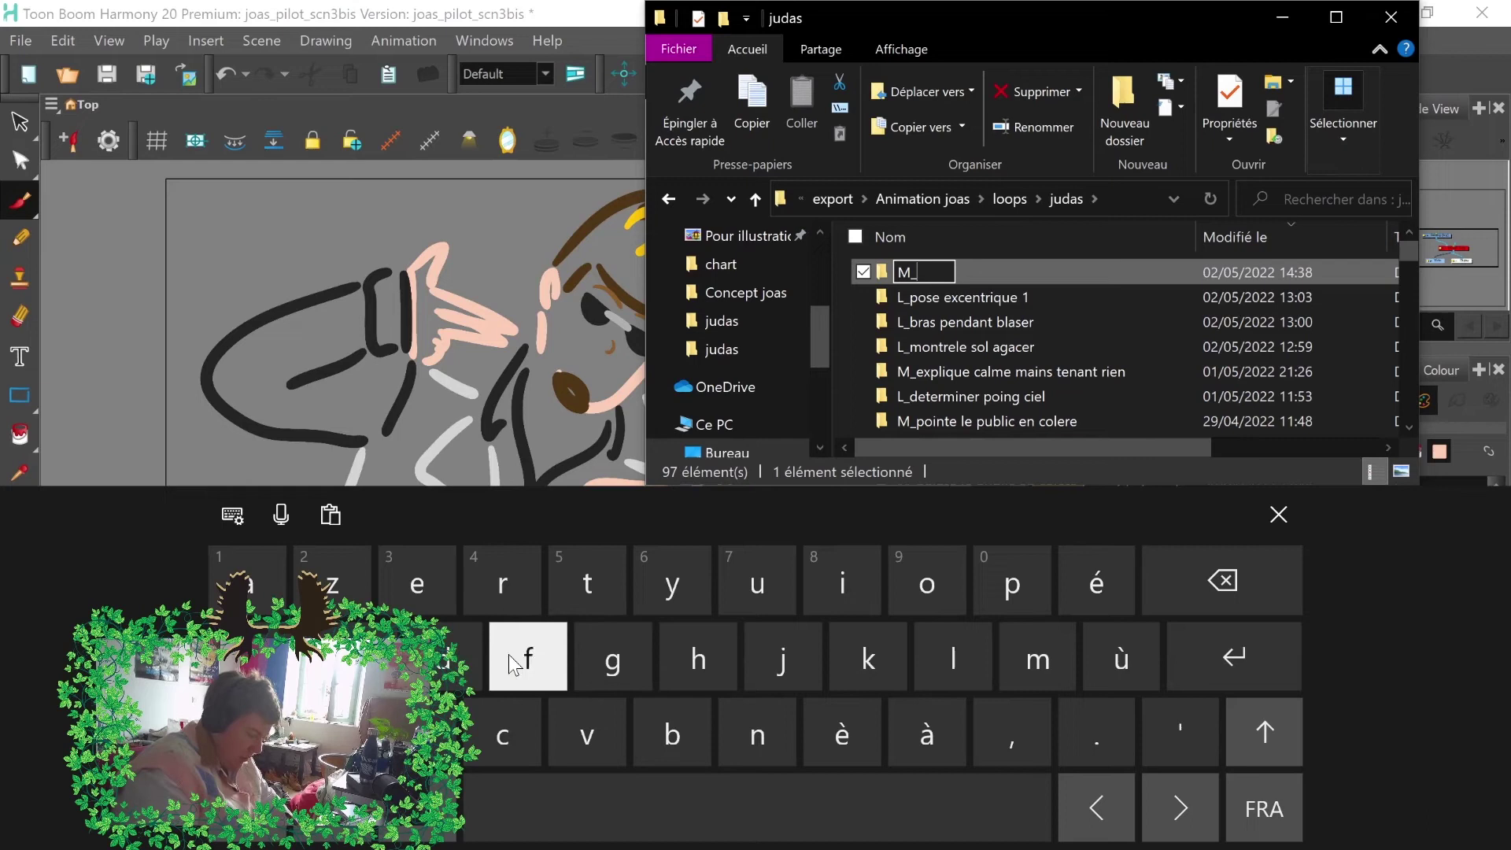
pyautogui.click(781, 668)
pyautogui.click(757, 586)
pyautogui.click(452, 657)
pyautogui.click(247, 583)
pyautogui.click(358, 657)
pyautogui.click(1247, 582)
pyautogui.moveTo(1247, 582); pyautogui.dragTo(1223, 581)
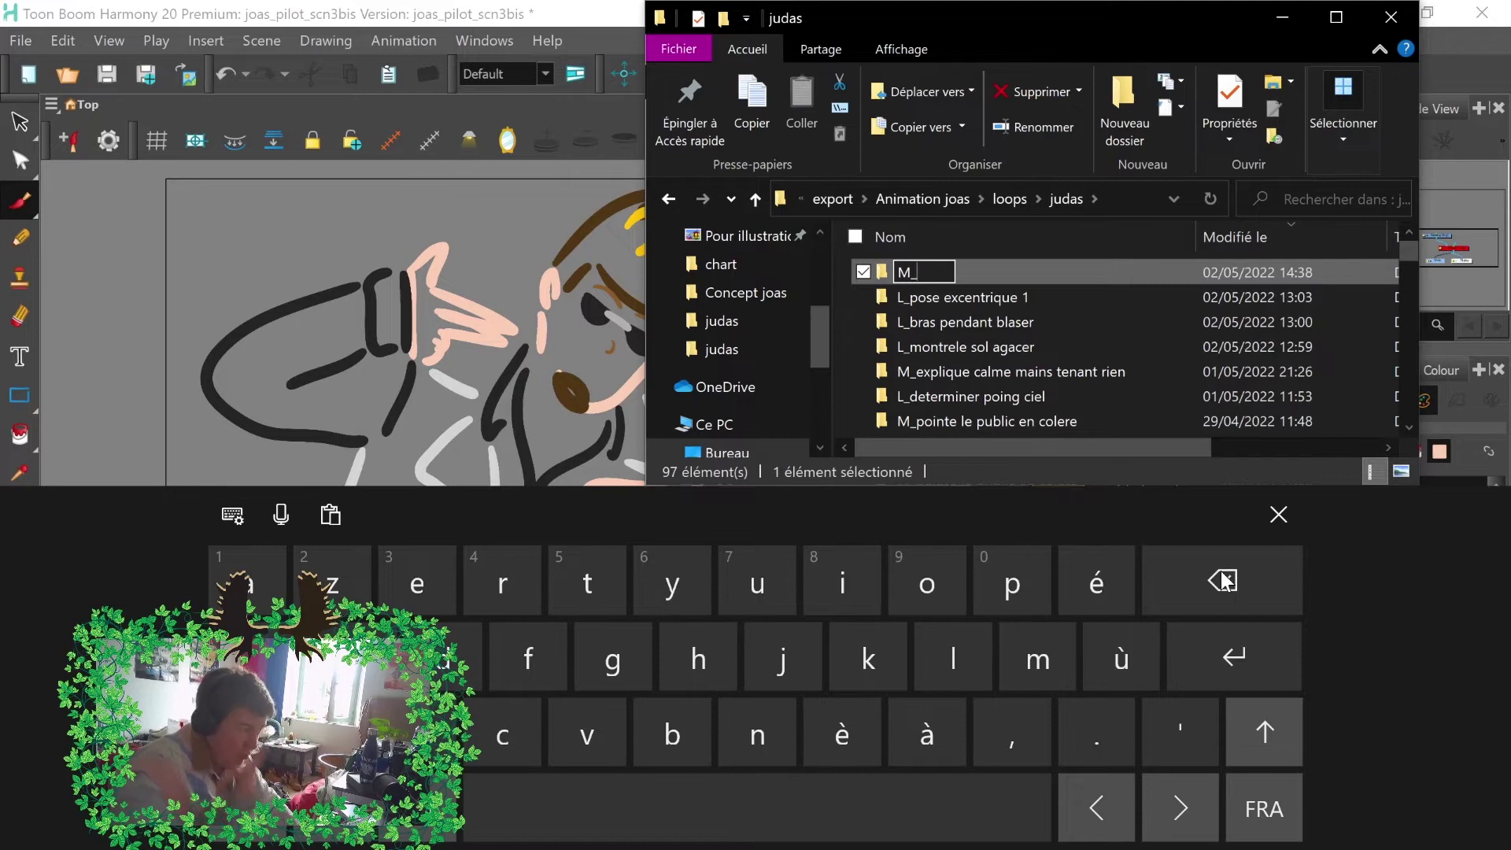
# - Complete the new folder's name as M_pose signe peace sagite
pyautogui.click(1011, 582)
pyautogui.click(927, 583)
pyautogui.click(358, 657)
pyautogui.click(403, 602)
pyautogui.click(809, 810)
pyautogui.click(441, 657)
pyautogui.click(842, 582)
pyautogui.click(613, 657)
pyautogui.click(757, 732)
pyautogui.click(417, 582)
pyautogui.click(1012, 582)
pyautogui.click(417, 582)
pyautogui.click(247, 582)
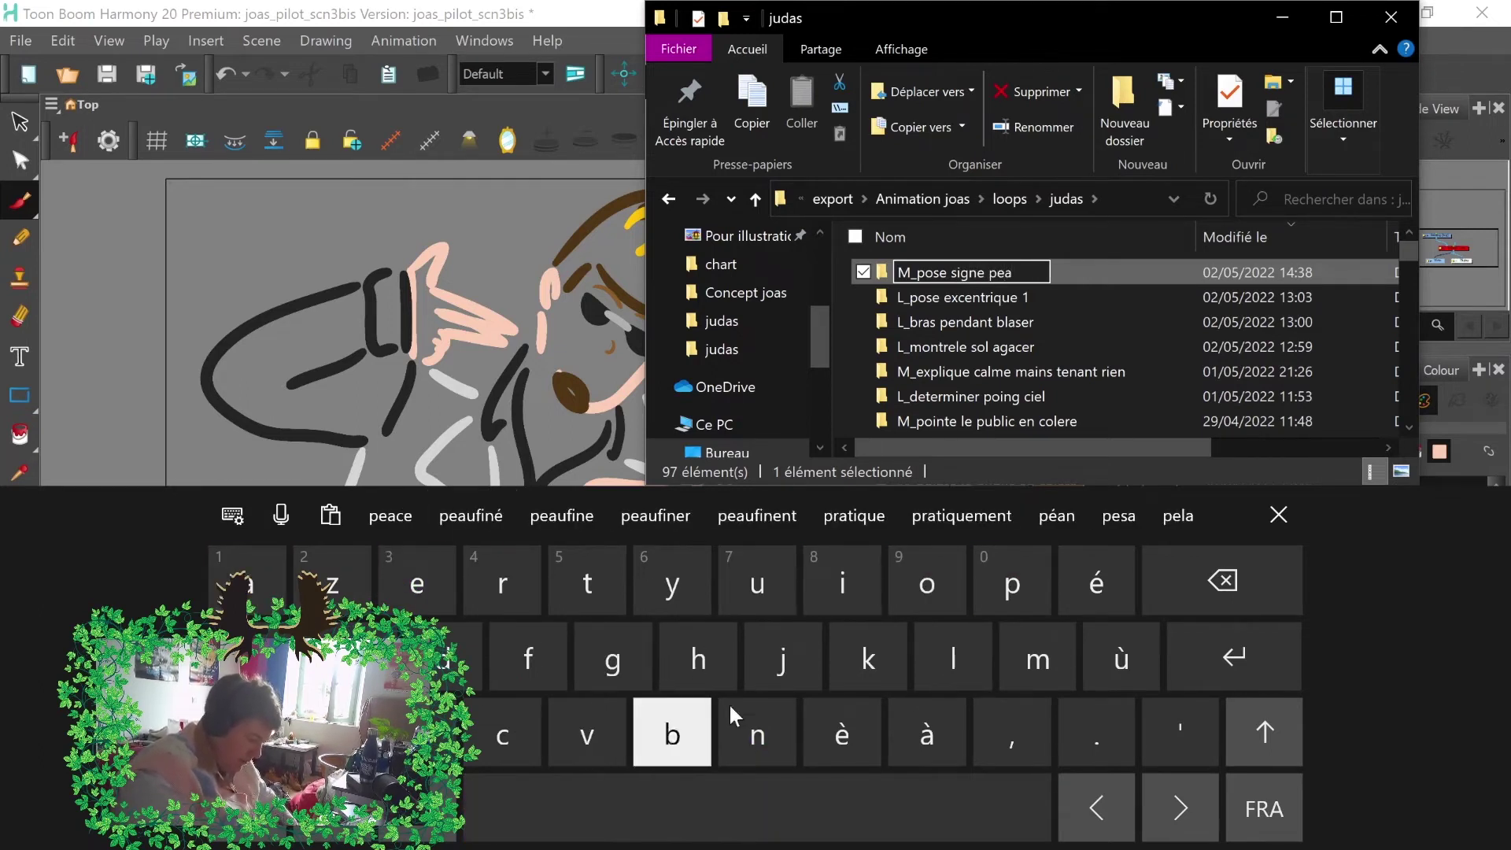
pyautogui.click(503, 732)
pyautogui.click(435, 595)
pyautogui.click(755, 806)
pyautogui.click(358, 657)
pyautogui.click(247, 582)
pyautogui.click(613, 656)
pyautogui.click(842, 583)
pyautogui.click(587, 596)
pyautogui.click(417, 582)
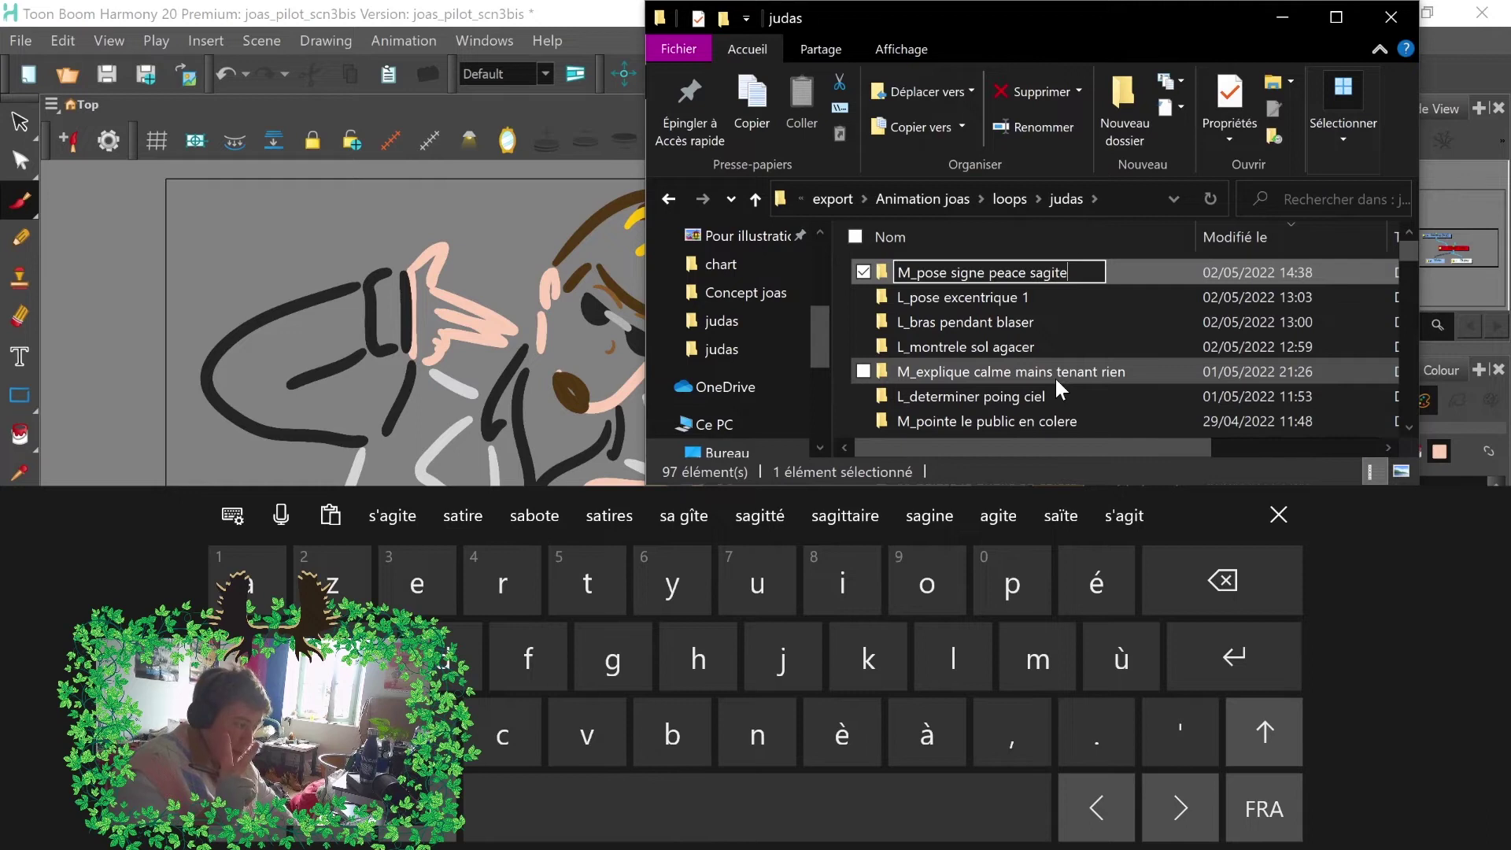
pyautogui.click(1287, 519)
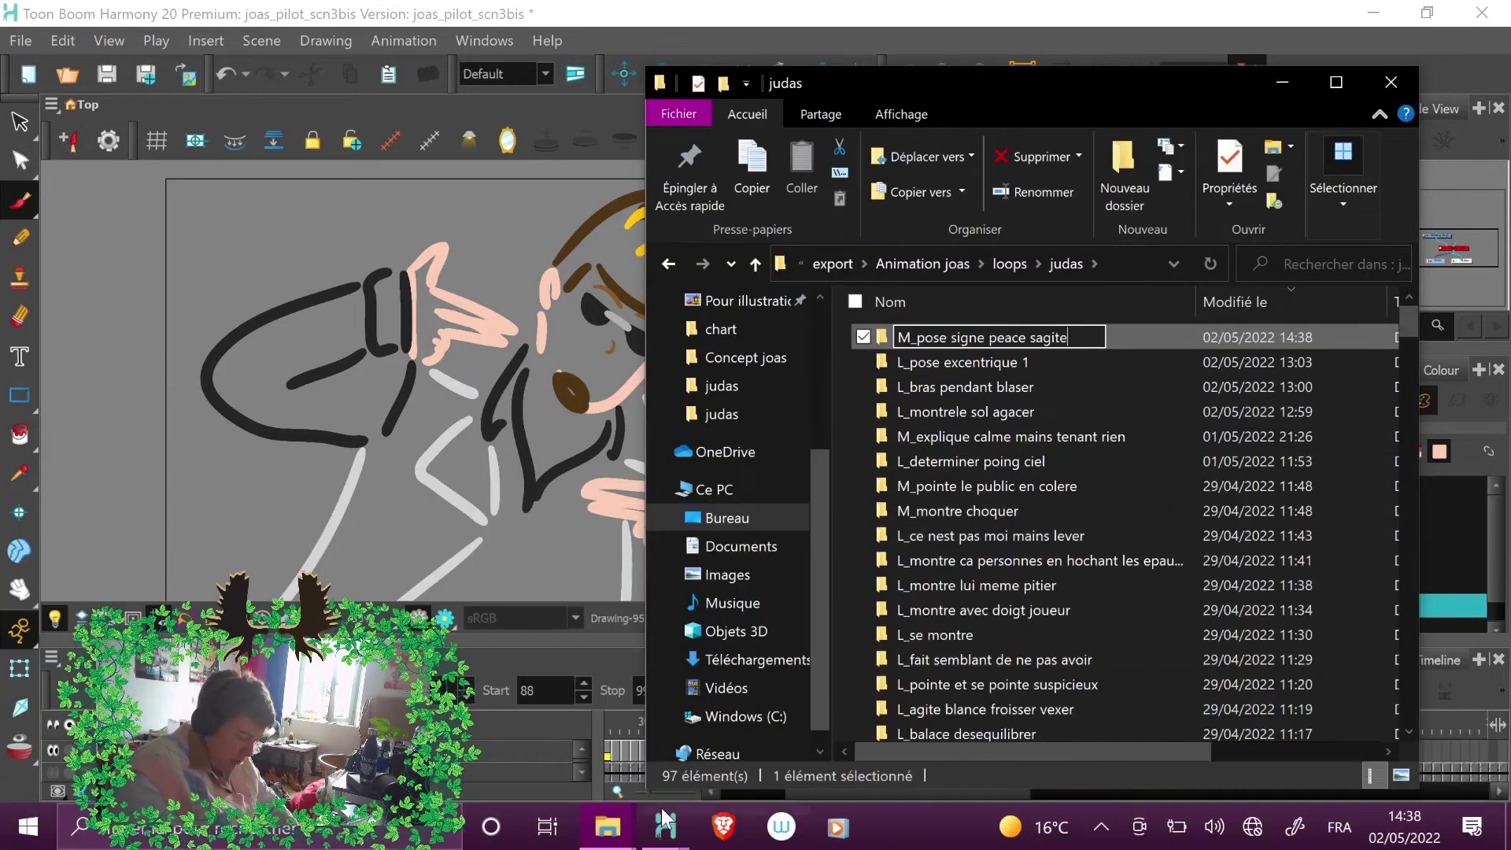
# - Move the newly rendered images from the frames folder into the M_pose signe peace sagite folder
pyautogui.moveTo(607, 826)
pyautogui.click(584, 757)
pyautogui.moveTo(712, 537); pyautogui.dragTo(1029, 328)
# - Switch to Toon Boom Harmony, set the timeline's playback start to frame 95 and scrub to the end of the range
pyautogui.click(975, 16)
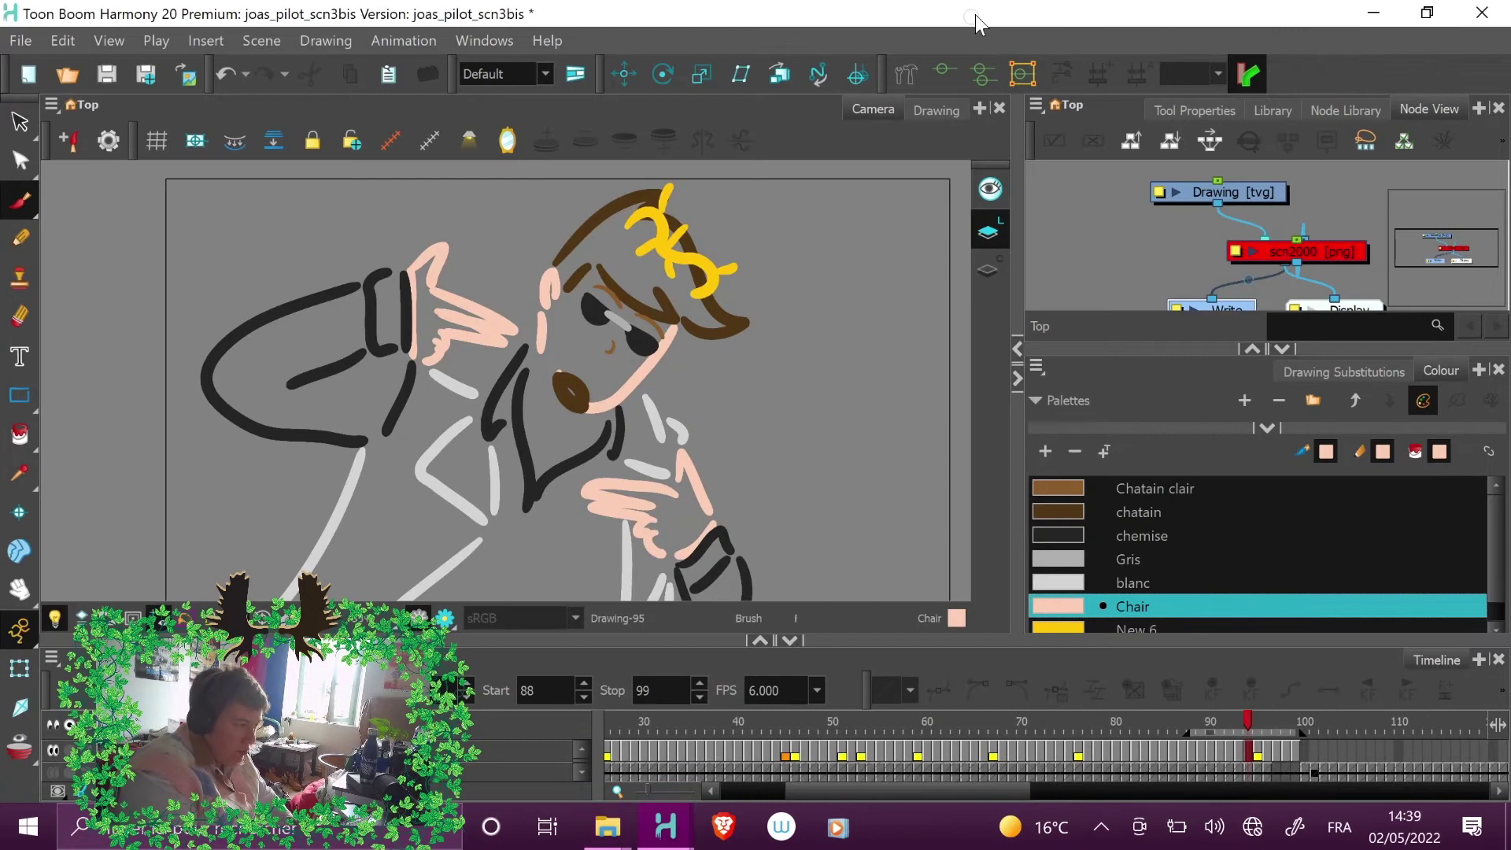
pyautogui.click(1257, 719)
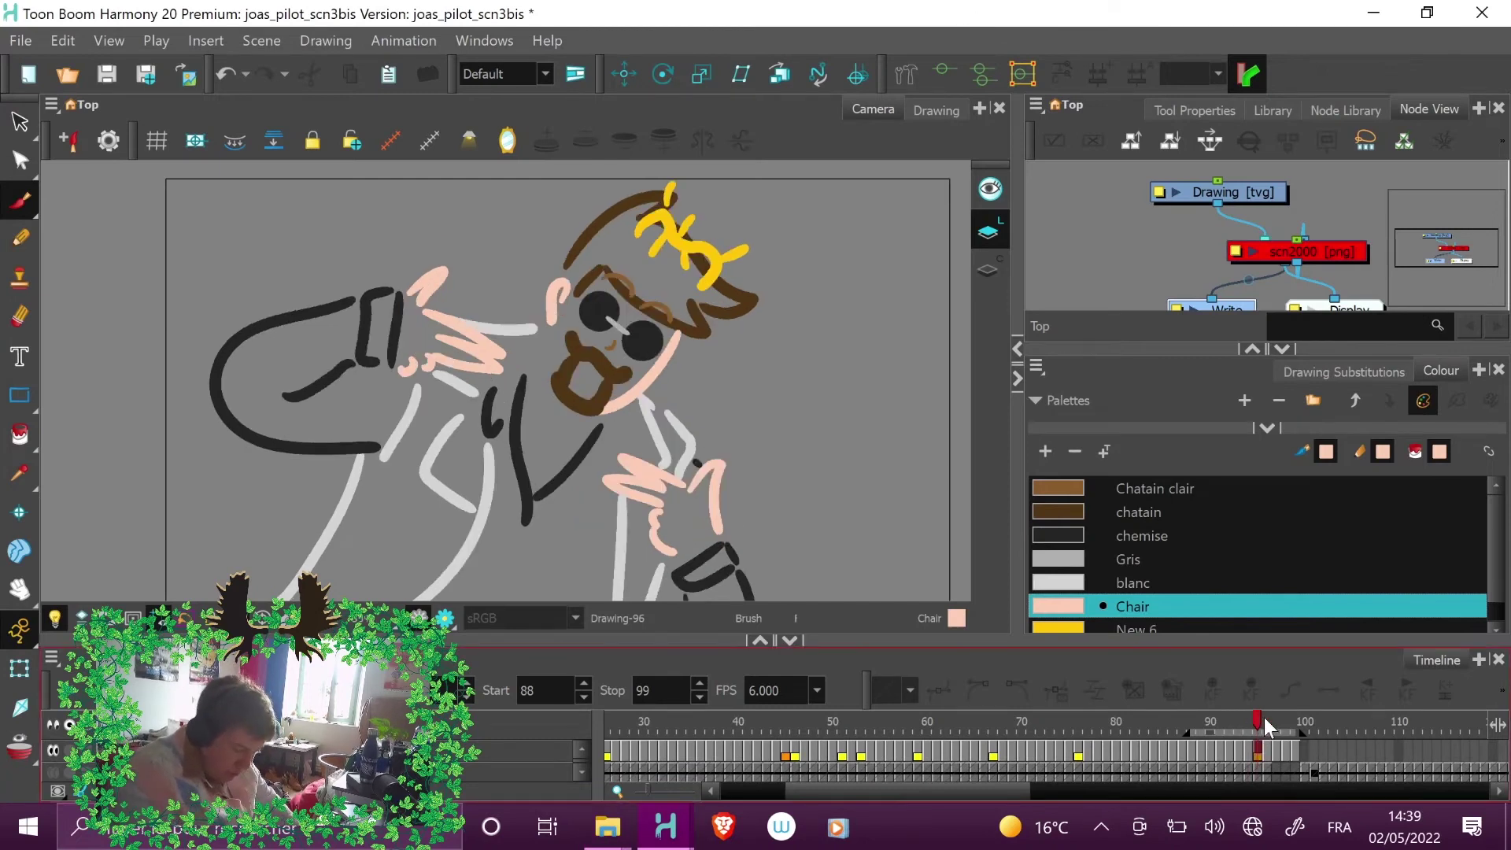
pyautogui.moveTo(1188, 734); pyautogui.dragTo(1292, 729)
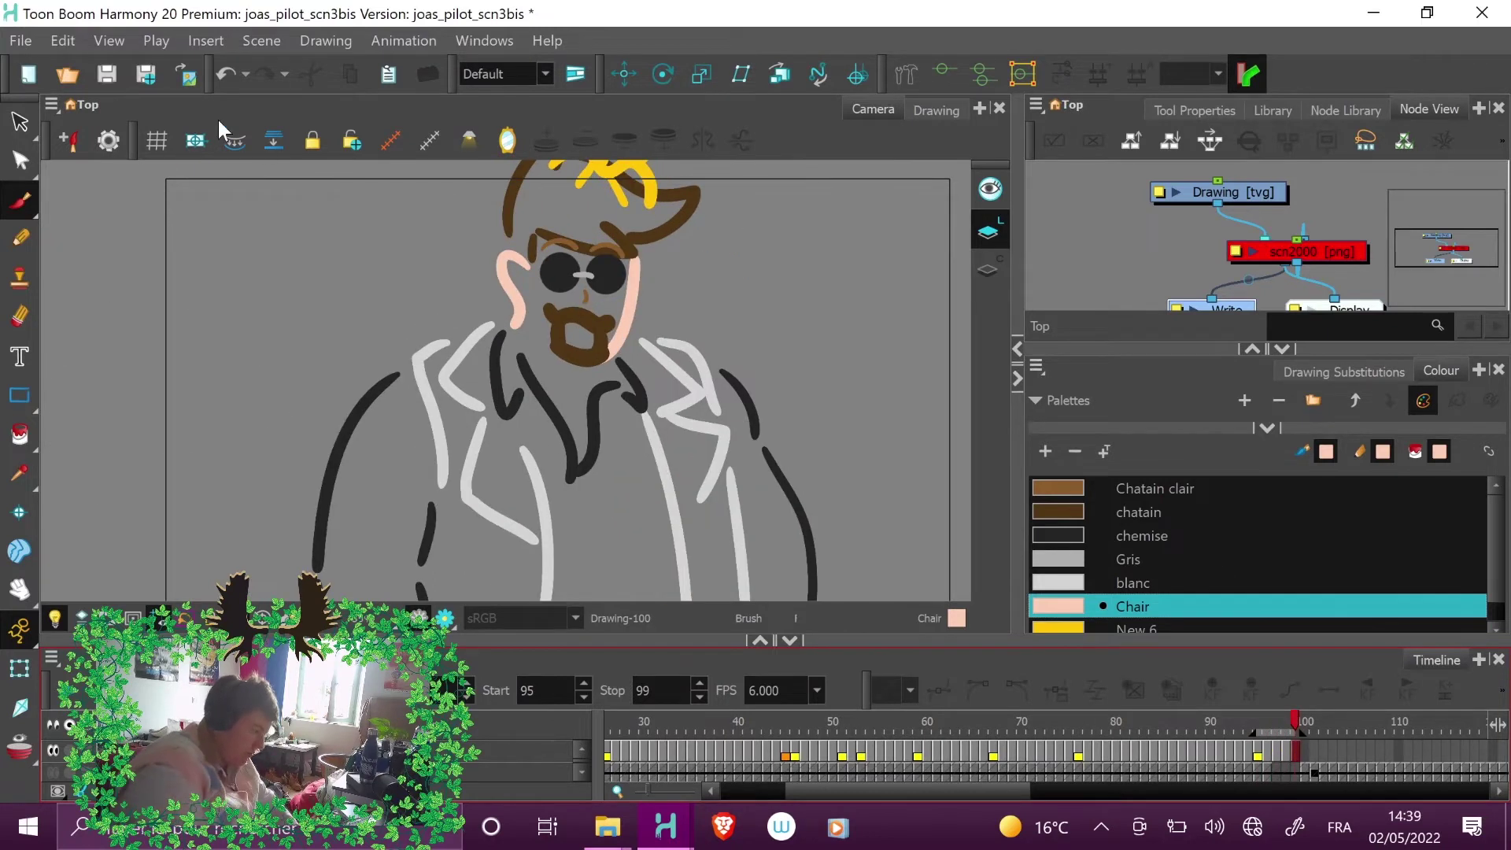
# - Render the write nodes for frames 95 to 99
pyautogui.click(25, 40)
pyautogui.moveTo(162, 358)
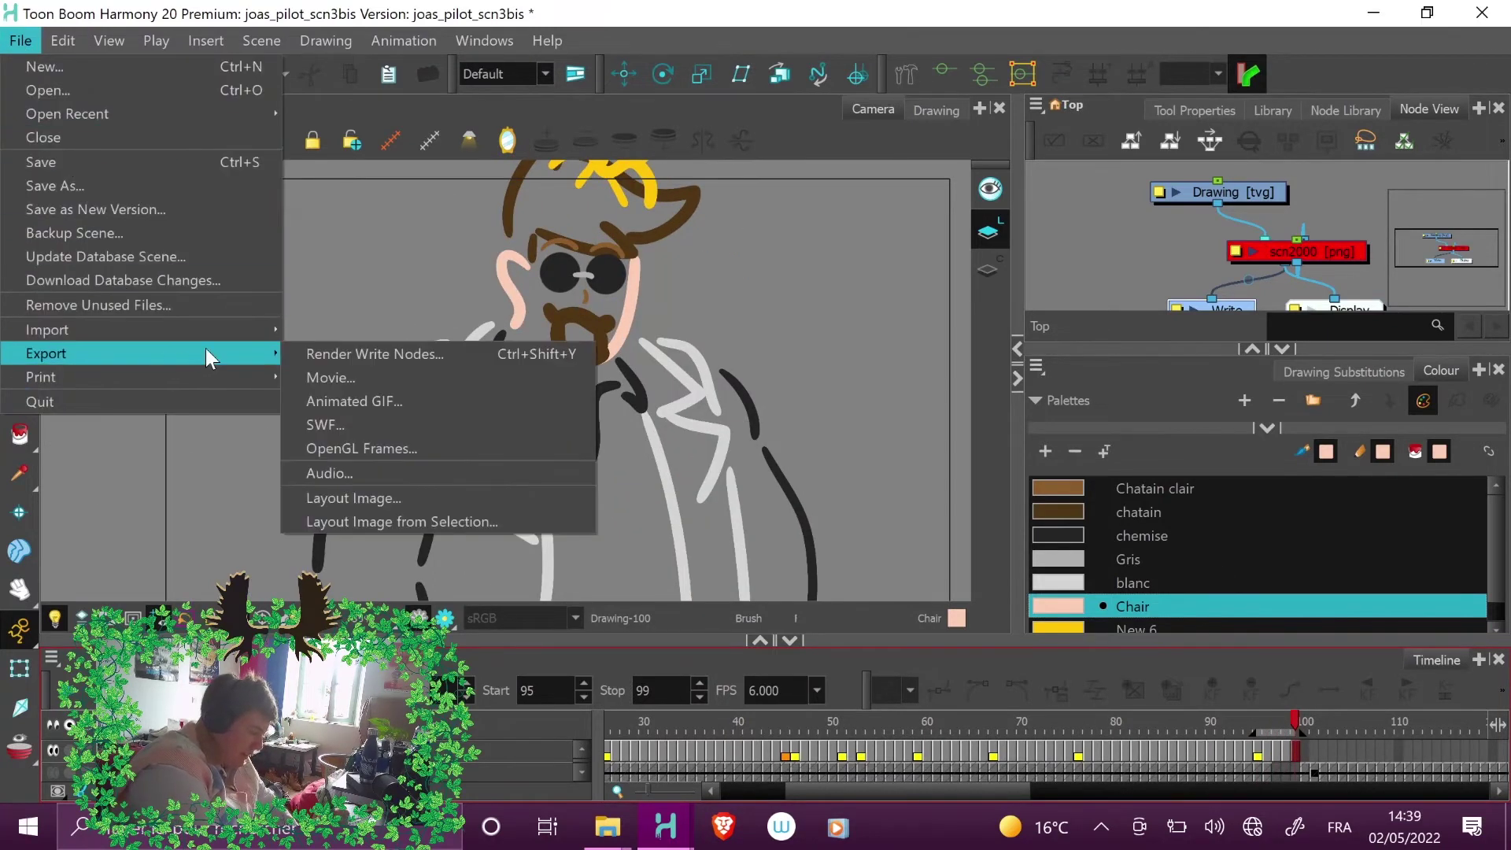
pyautogui.click(451, 351)
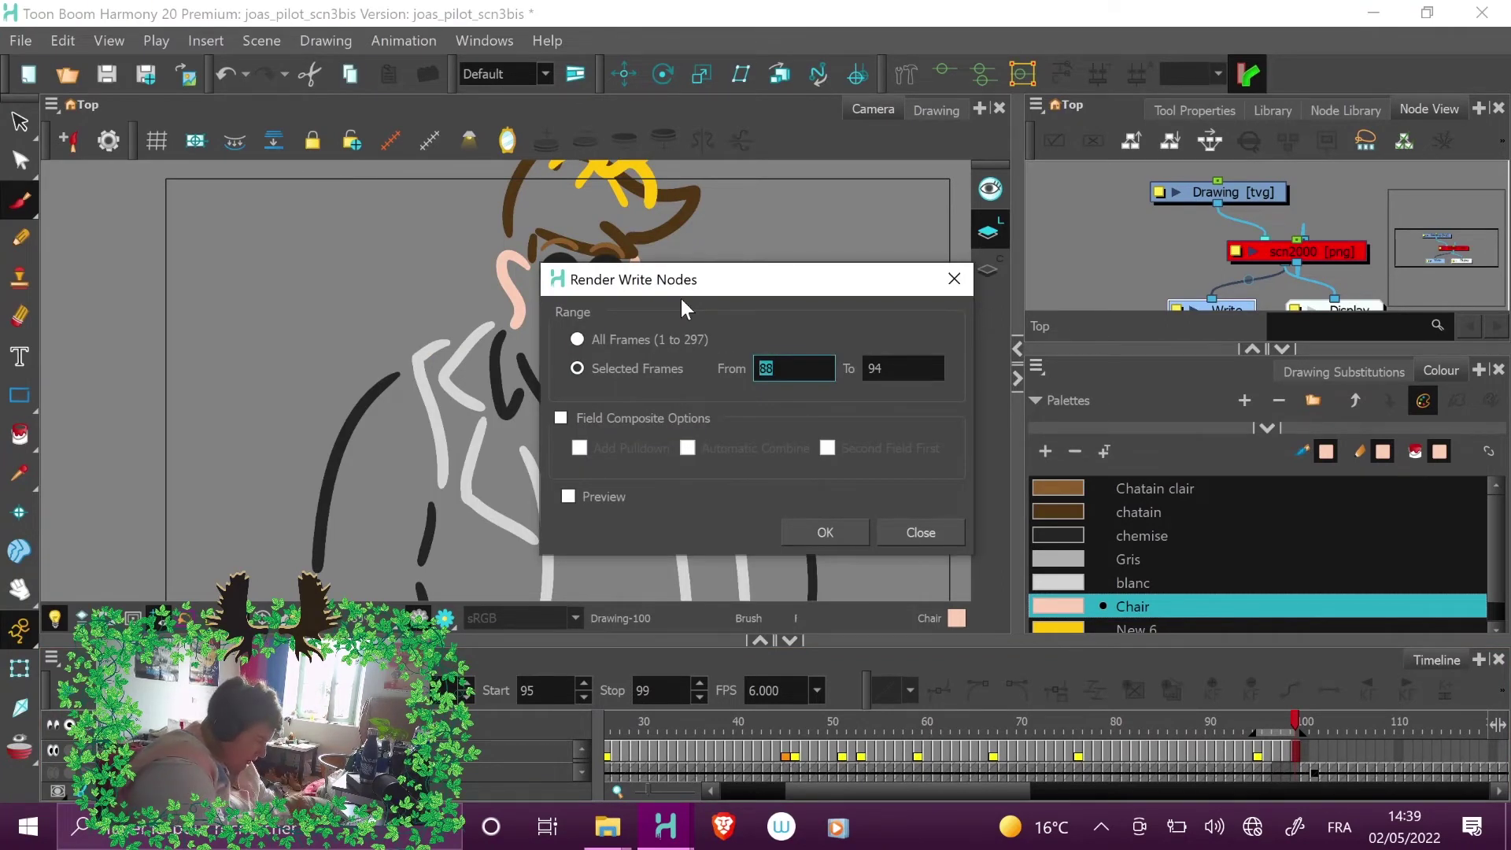
pyautogui.press('ctrl+super+o')
pyautogui.click(247, 809)
pyautogui.click(1138, 734)
pyautogui.click(1055, 658)
pyautogui.click(897, 298)
pyautogui.click(1263, 581)
pyautogui.click(1138, 734)
pyautogui.click(1277, 513)
pyautogui.click(823, 532)
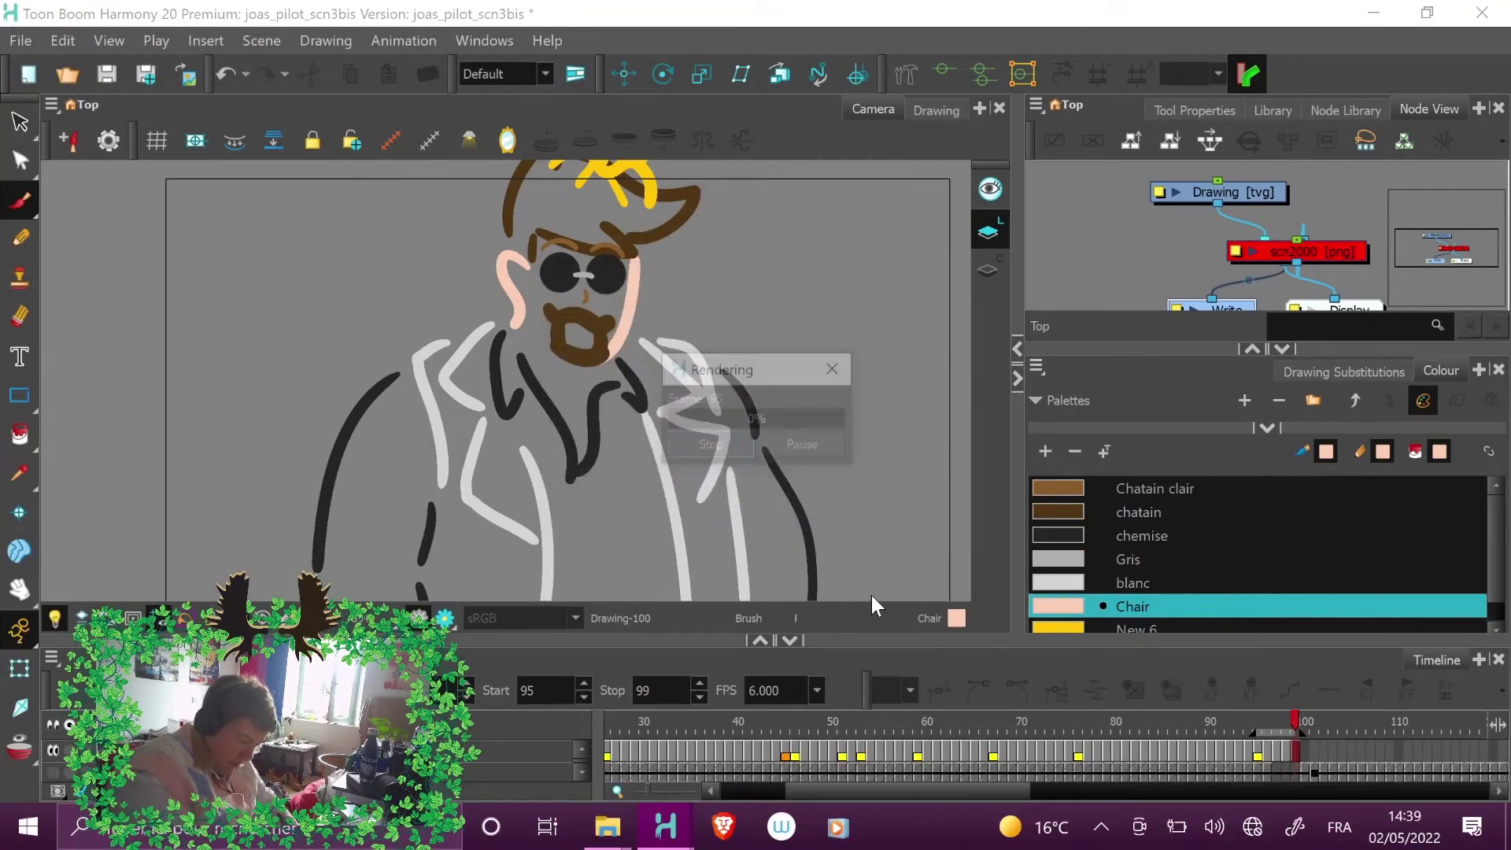
# - Switch to the File Explorer judas window and open the judas folder inside Animation joas's mouv folder
pyautogui.moveTo(615, 834)
pyautogui.click(711, 752)
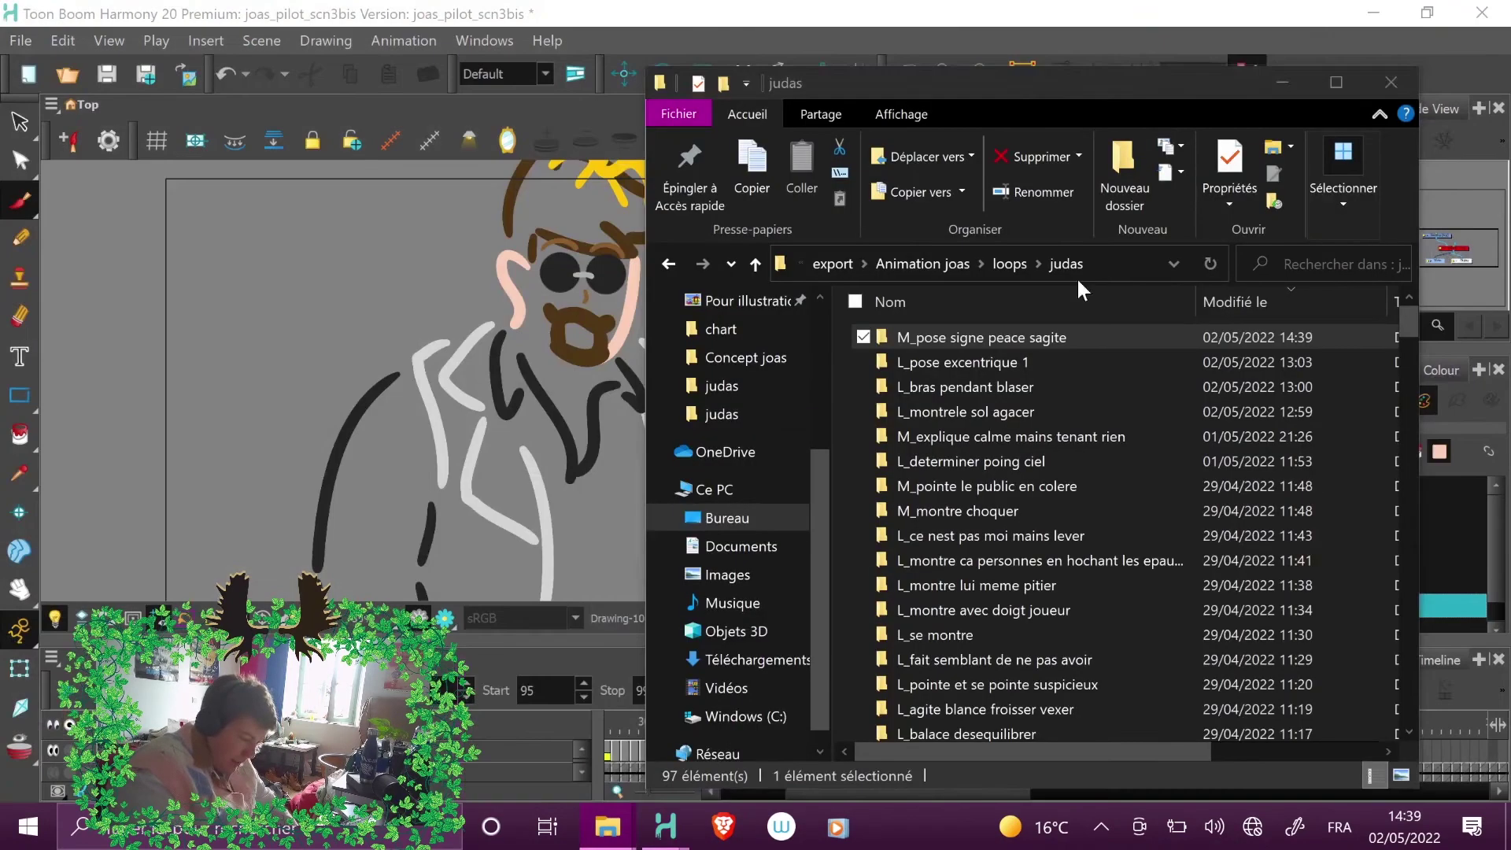
pyautogui.click(944, 265)
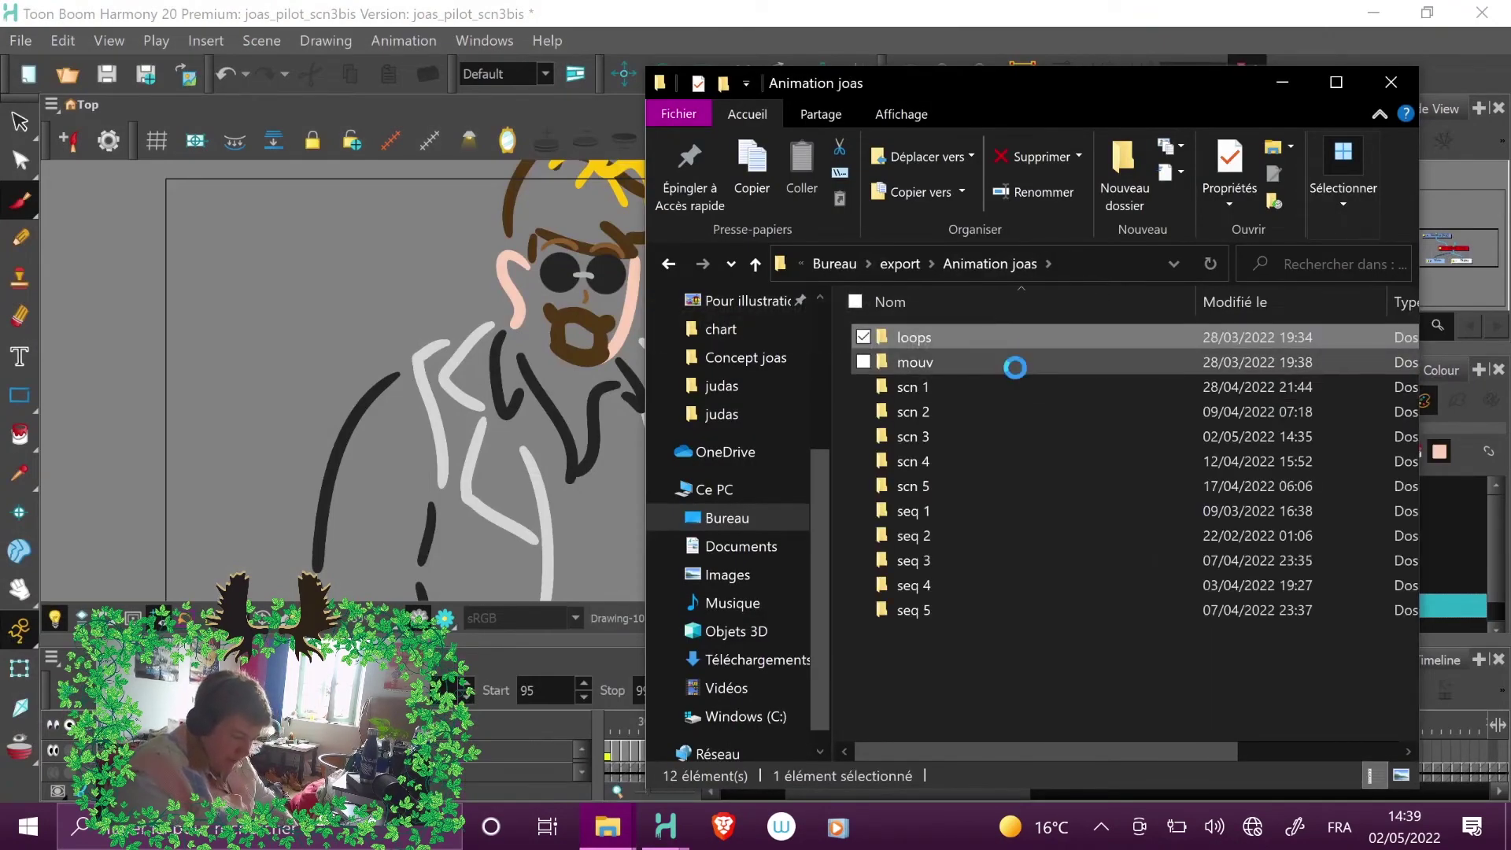
pyautogui.click(1017, 364)
pyautogui.doubleClick(1021, 364)
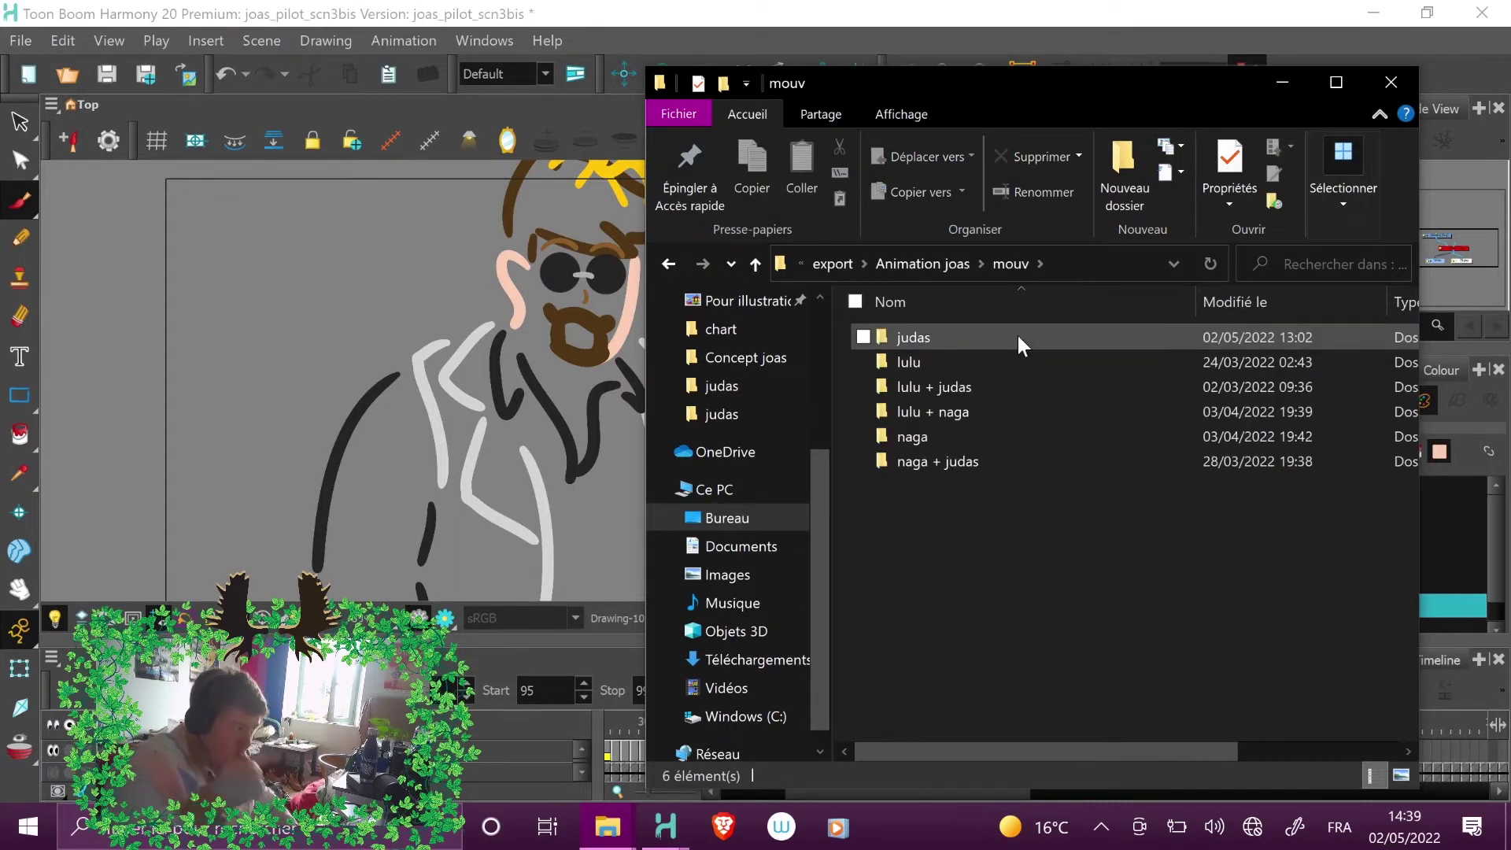
pyautogui.doubleClick(936, 337)
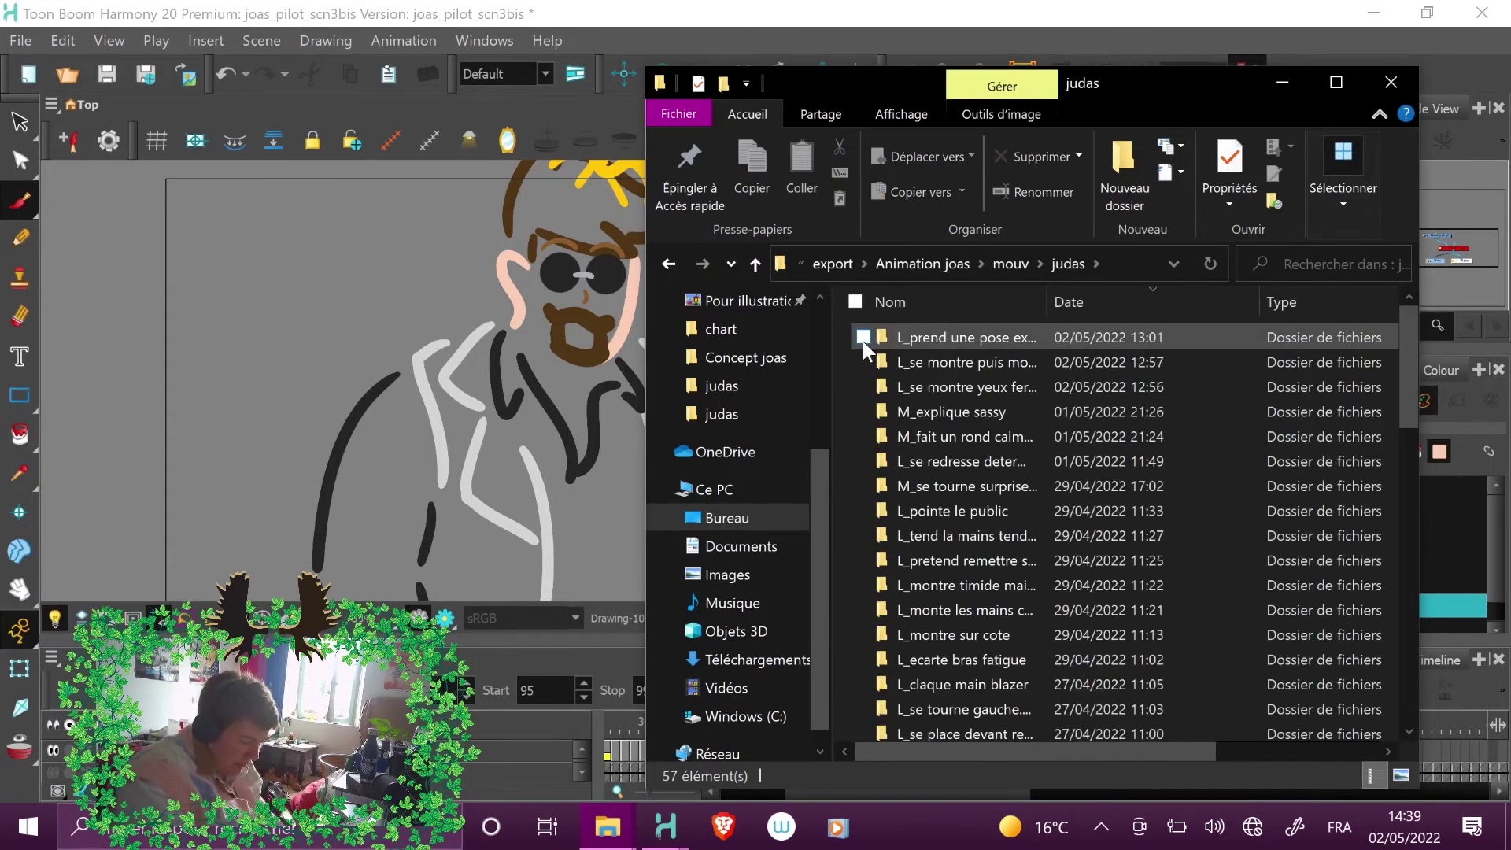
# - Create a new folder named M_se redresse apres signe peace in the mouv judas folder
pyautogui.rightClick(856, 361)
pyautogui.moveTo(801, 639)
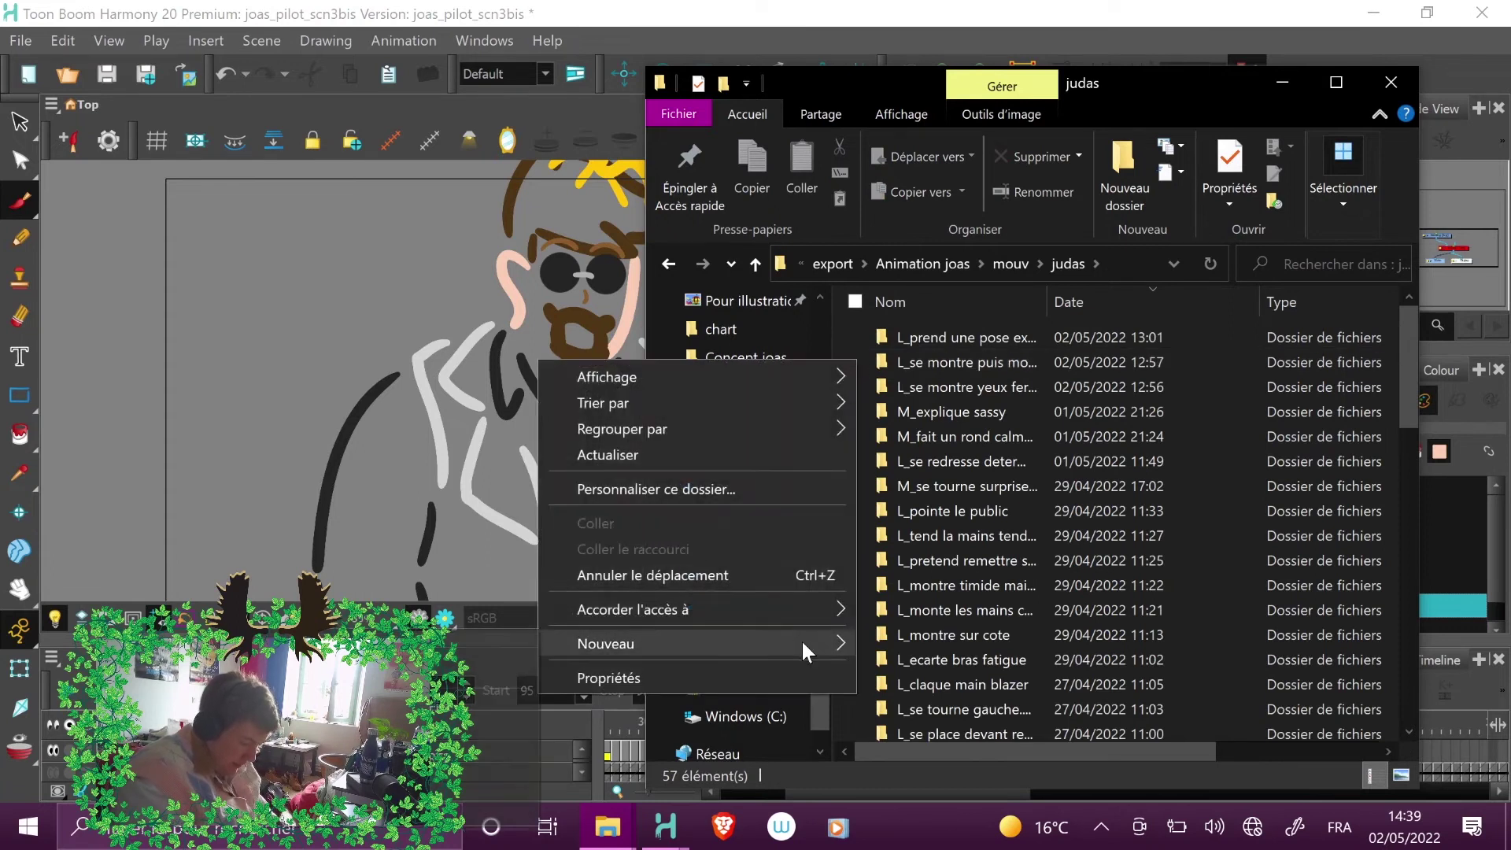
pyautogui.click(451, 667)
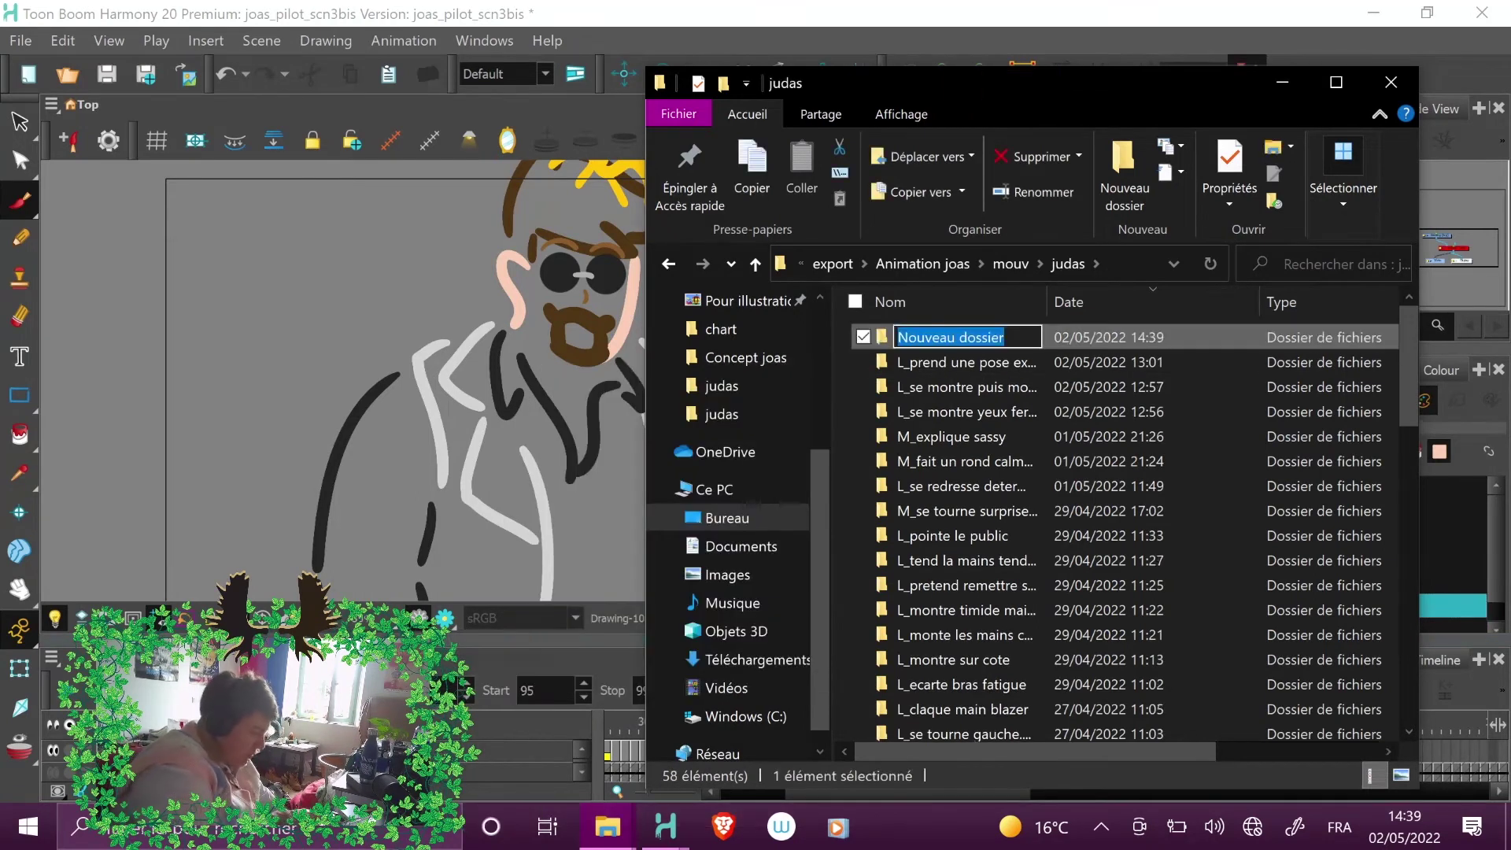
pyautogui.press('ctrl+super+o')
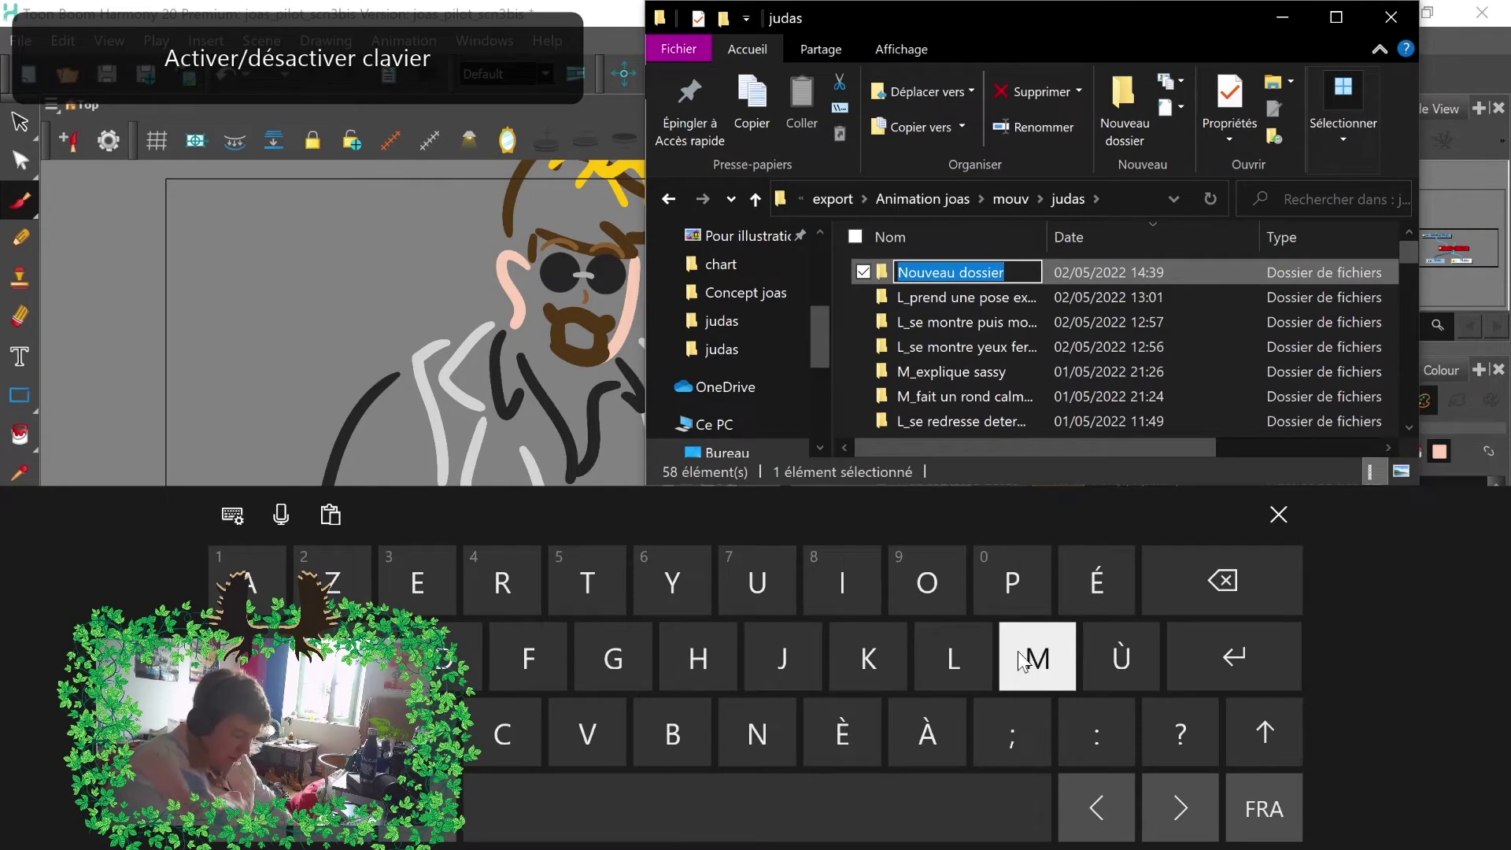
pyautogui.click(1023, 659)
pyautogui.click(330, 809)
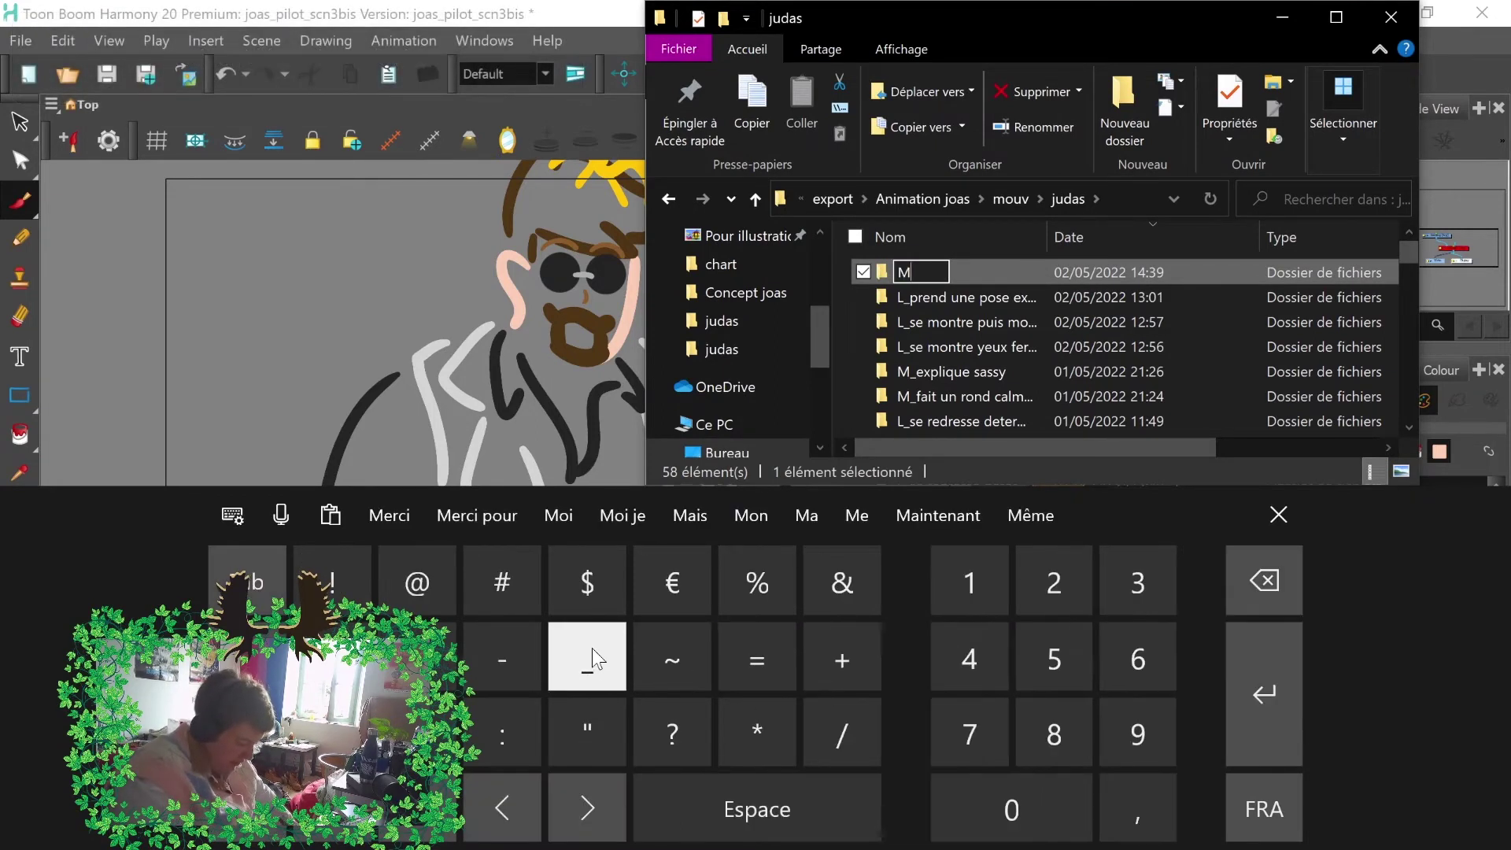
pyautogui.write('_')
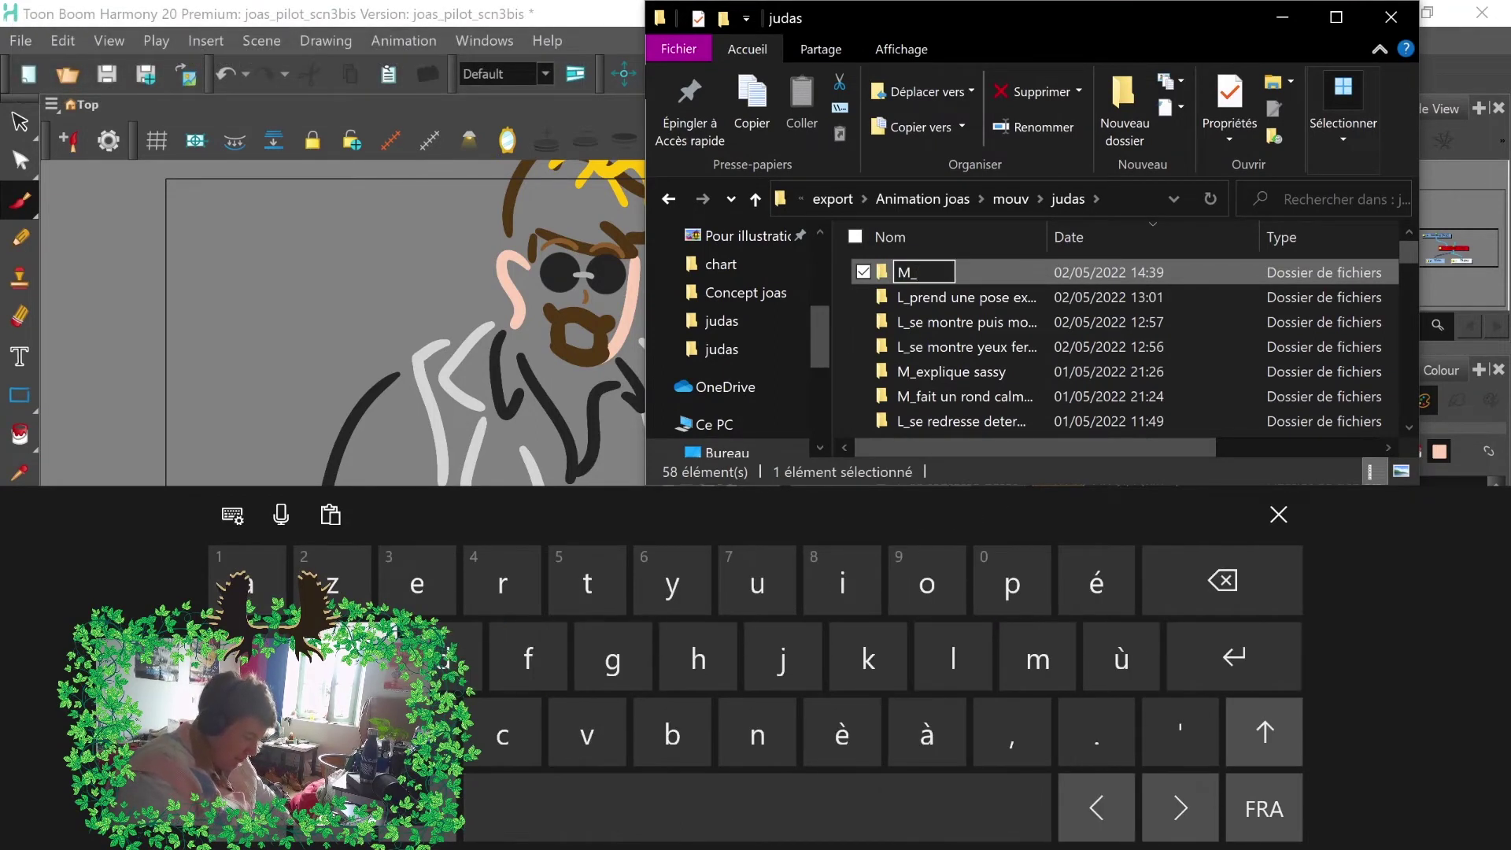
pyautogui.write('s')
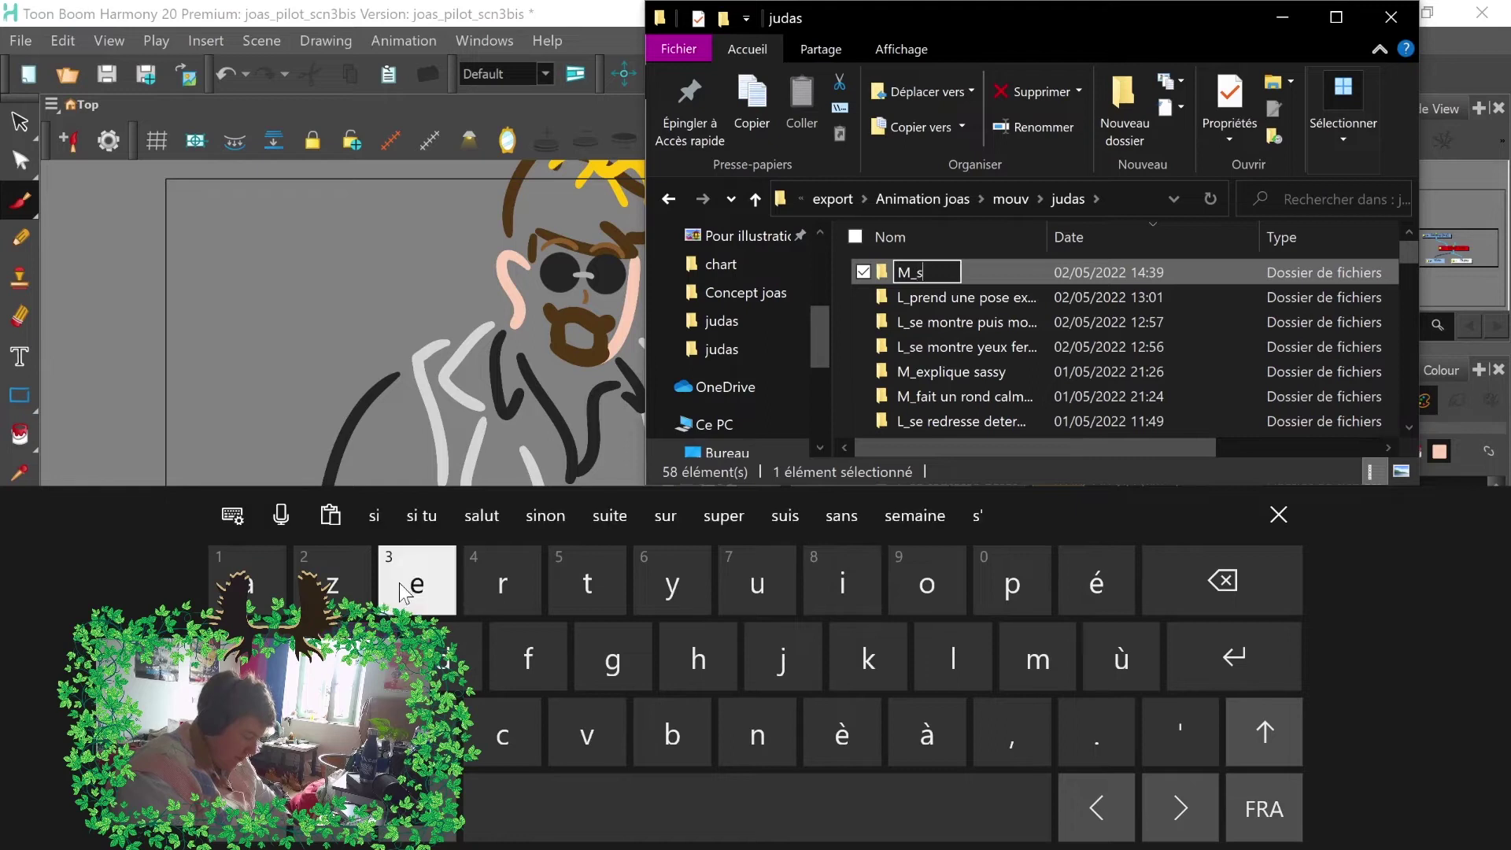
pyautogui.write('e redre')
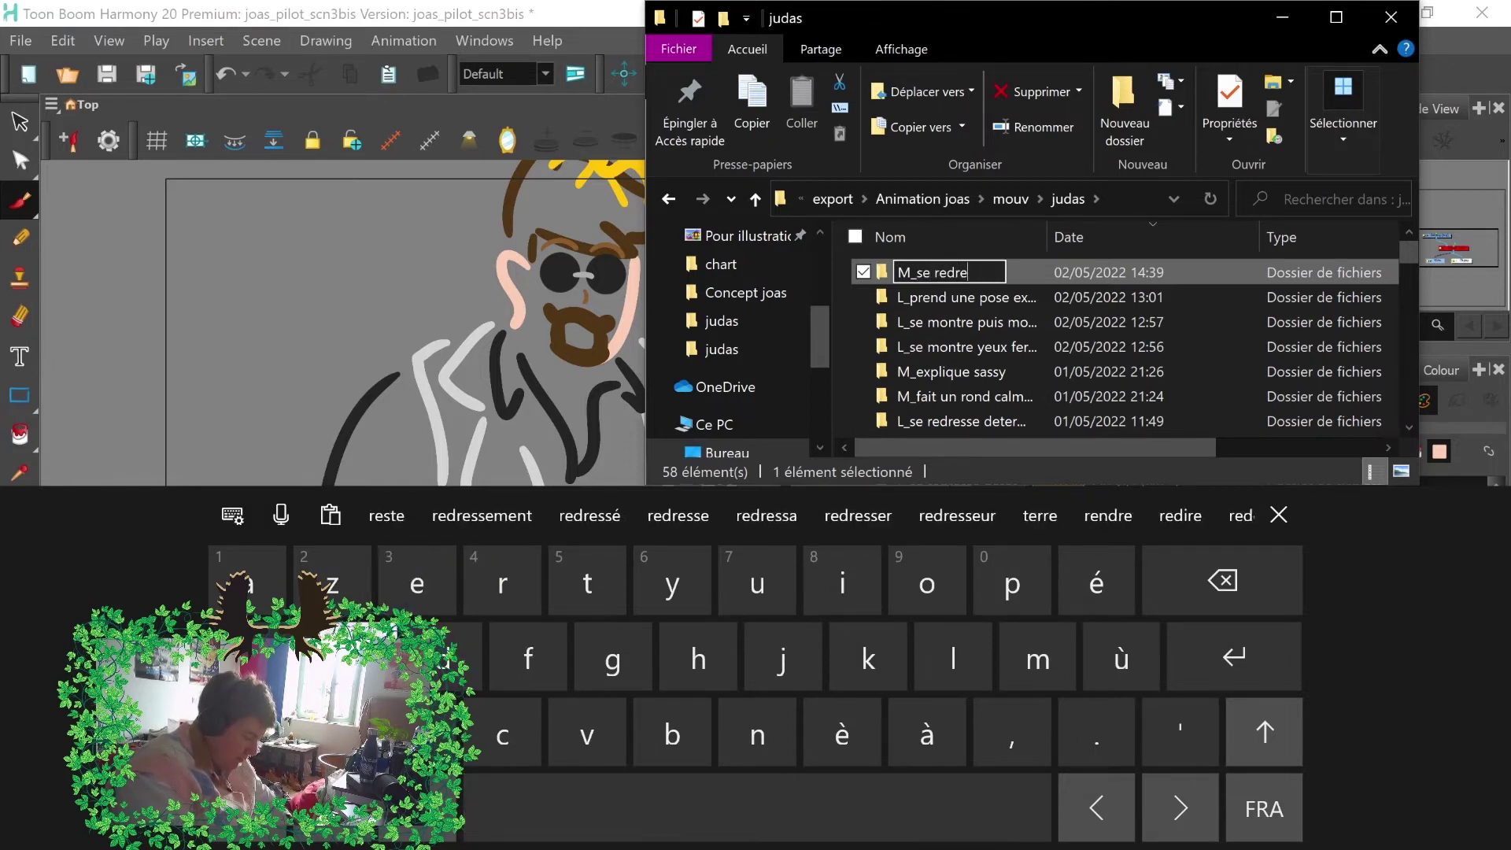
pyautogui.write('sse a')
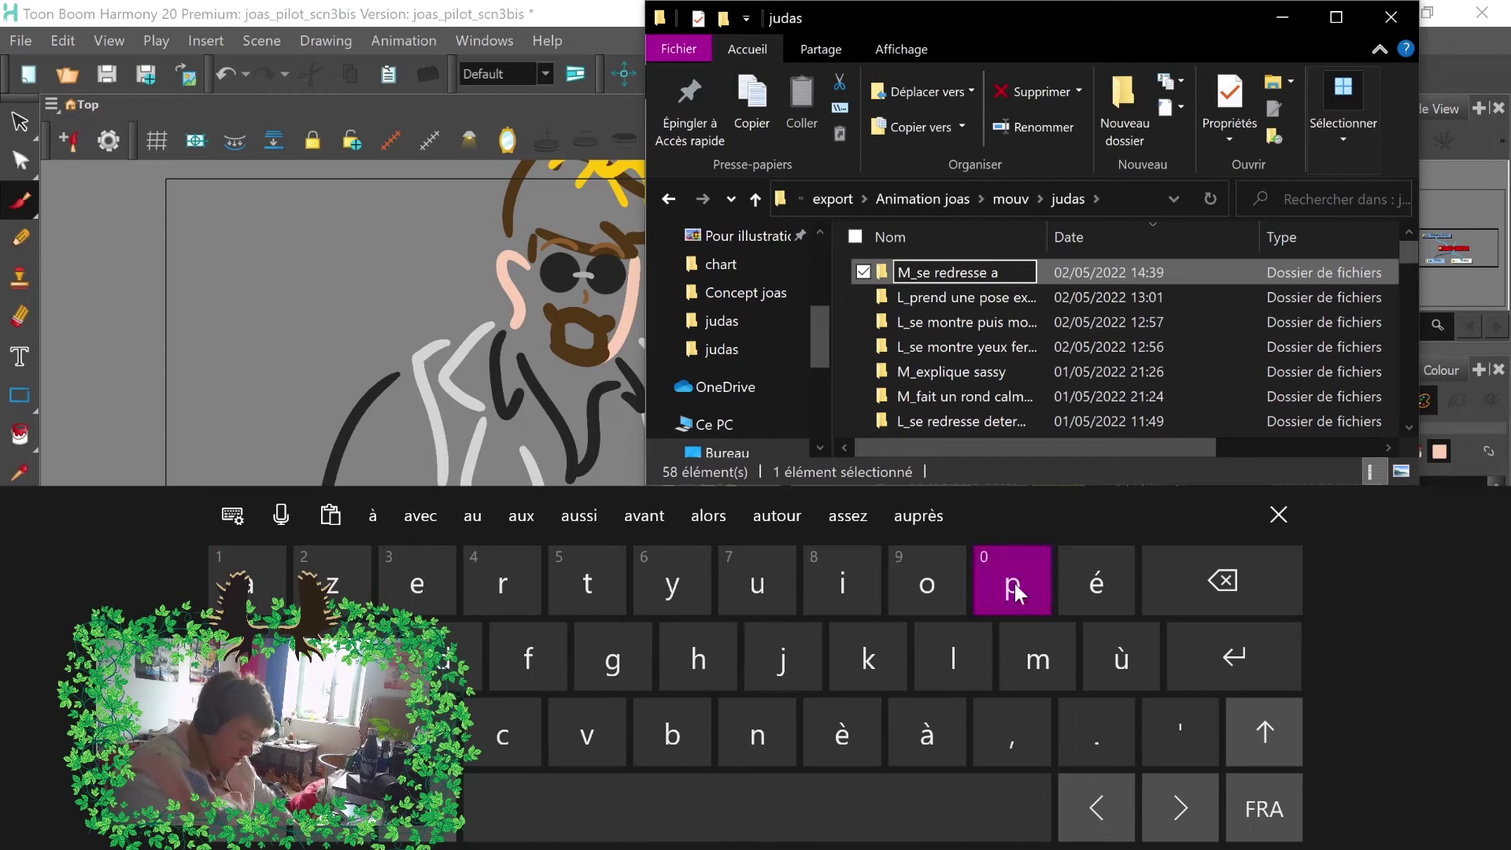
pyautogui.write('pres s')
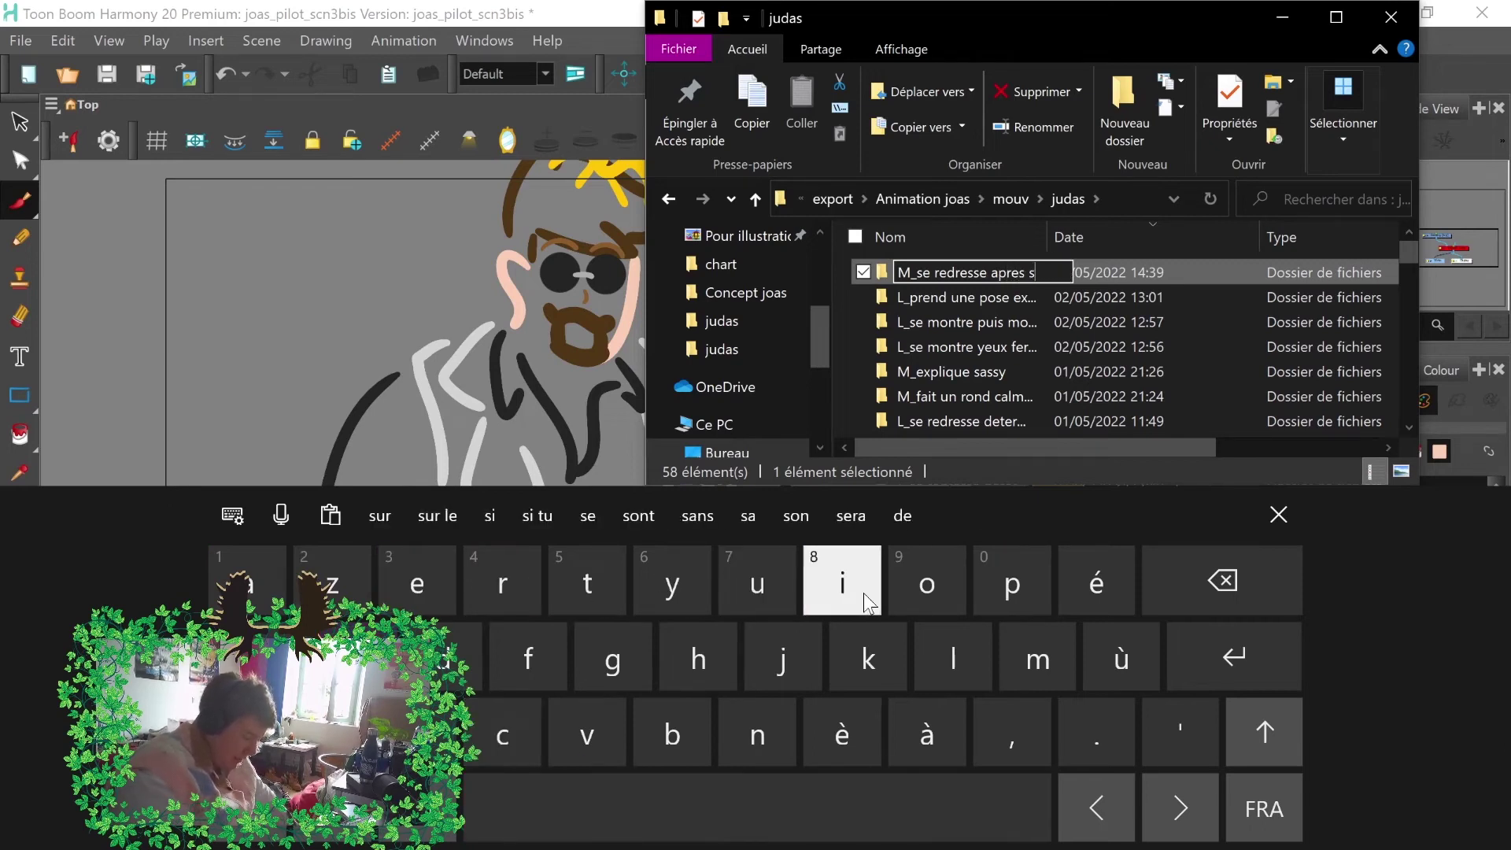
pyautogui.write('igne ')
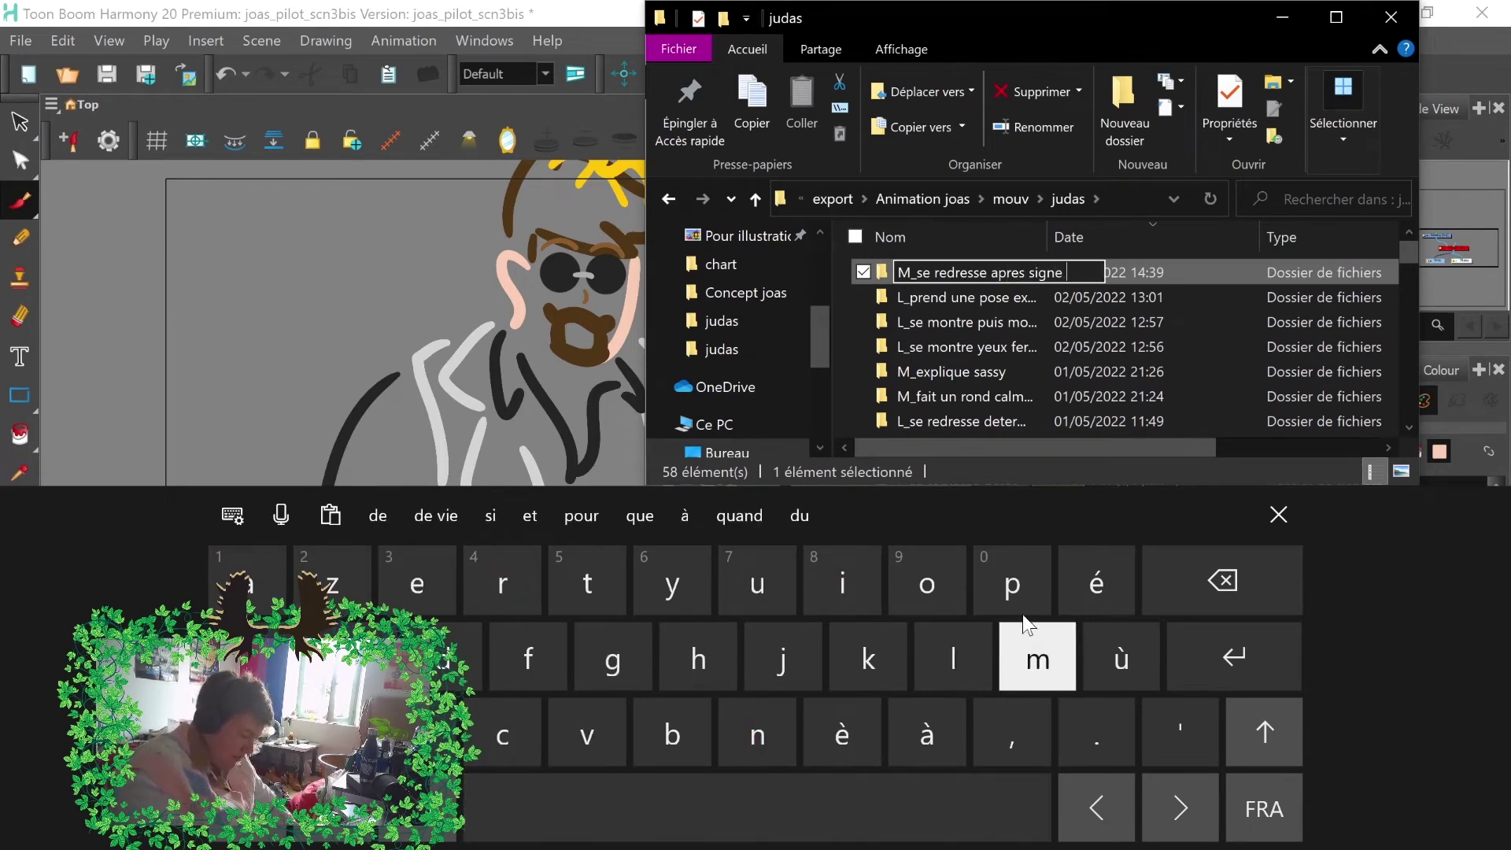
pyautogui.write('peace')
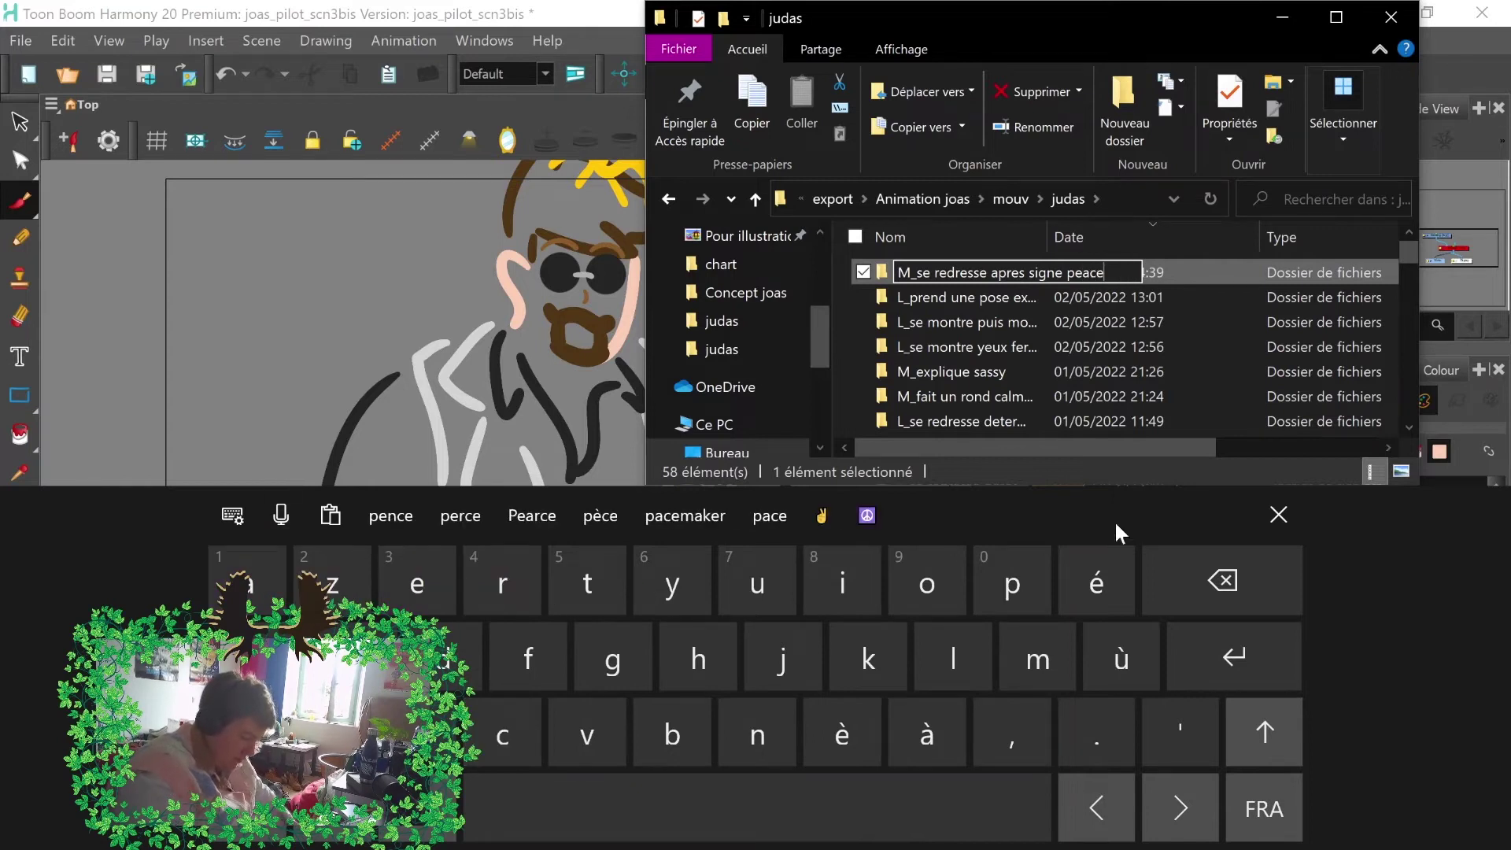
pyautogui.click(1279, 516)
# - Move final-0095.png to final-0099.png from the frames folder into the mouv judas folder
pyautogui.moveTo(626, 823)
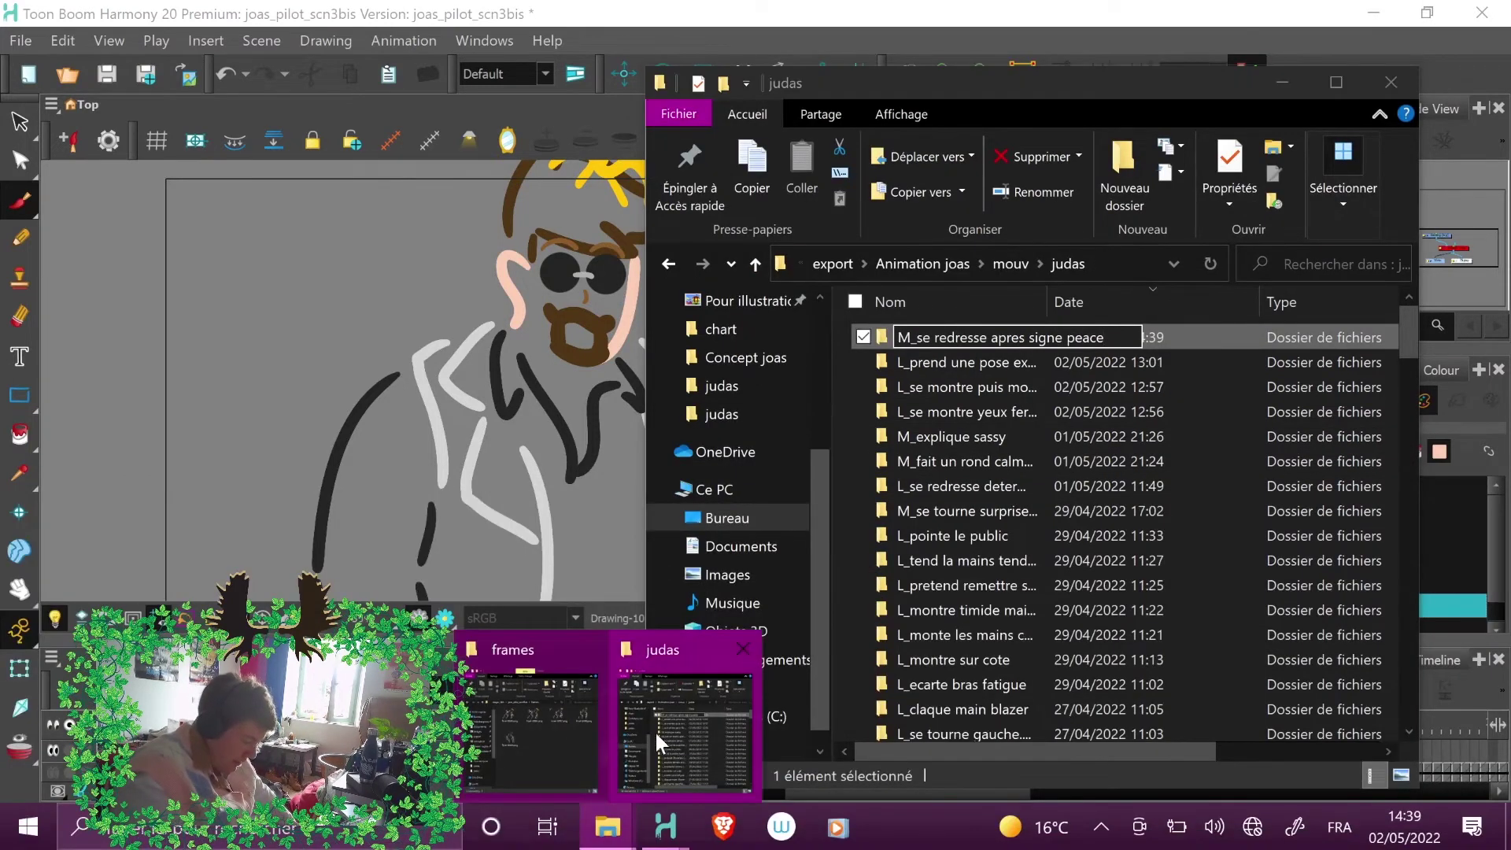
pyautogui.click(586, 692)
pyautogui.moveTo(739, 492); pyautogui.dragTo(996, 310)
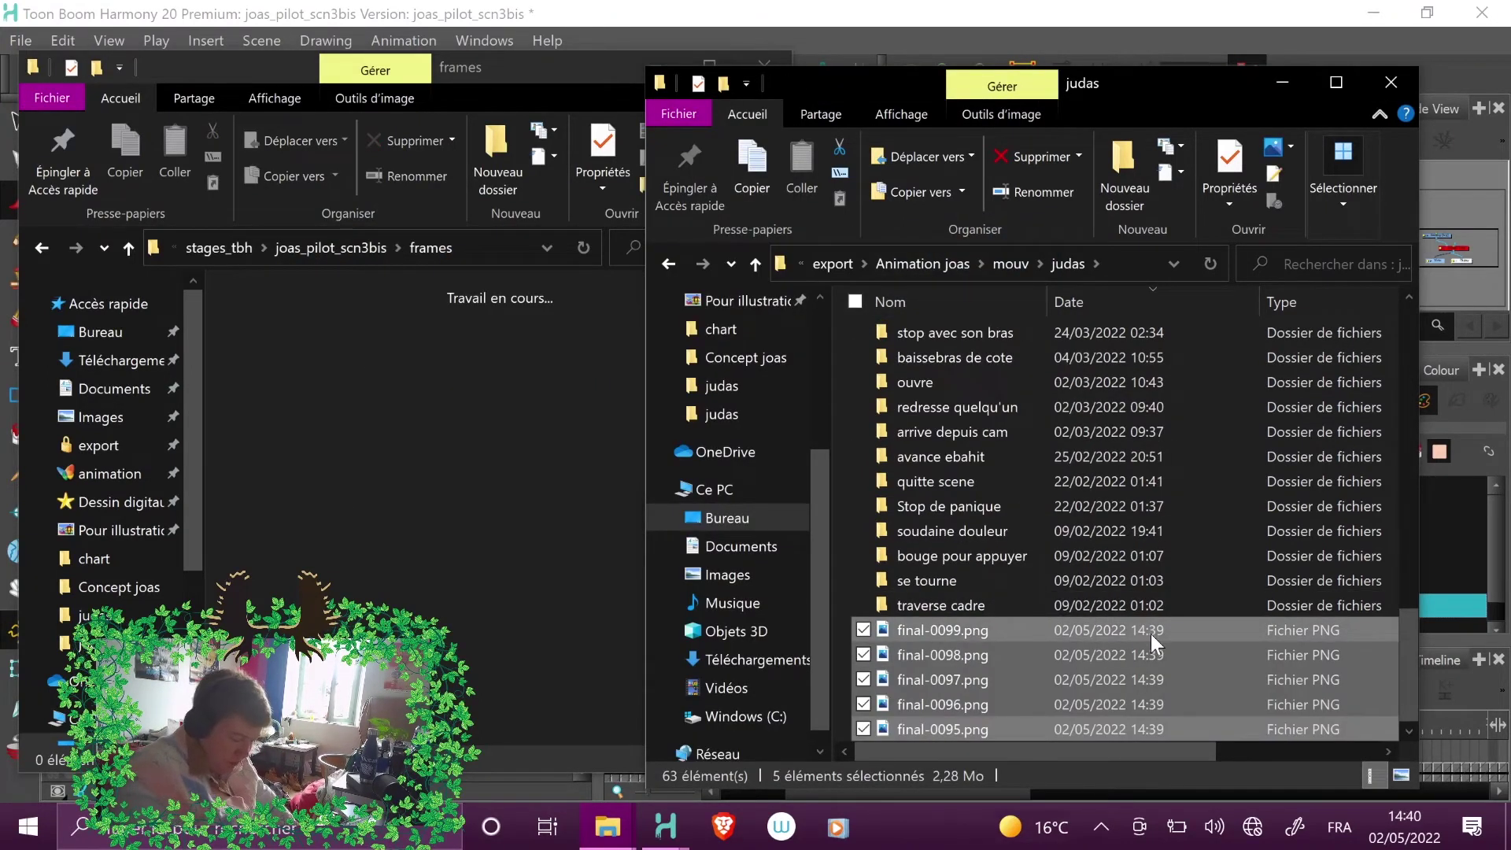
# - Try to move the five rendered PNGs from the end of the judas list into the M_se redresse apres signe peace folder
pyautogui.moveTo(960, 633); pyautogui.dragTo(1046, 325)
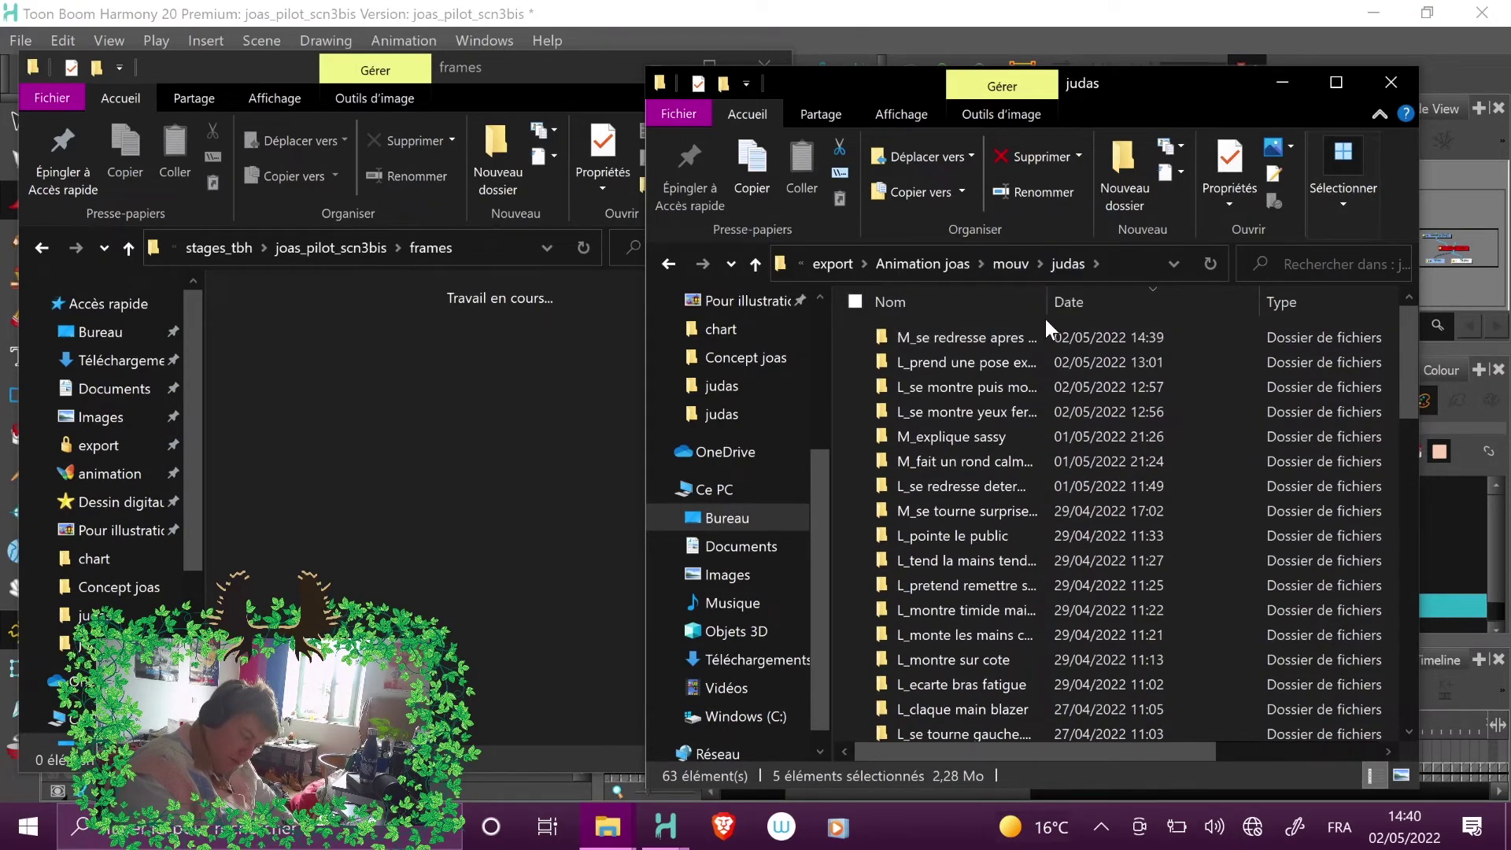
pyautogui.click(1432, 355)
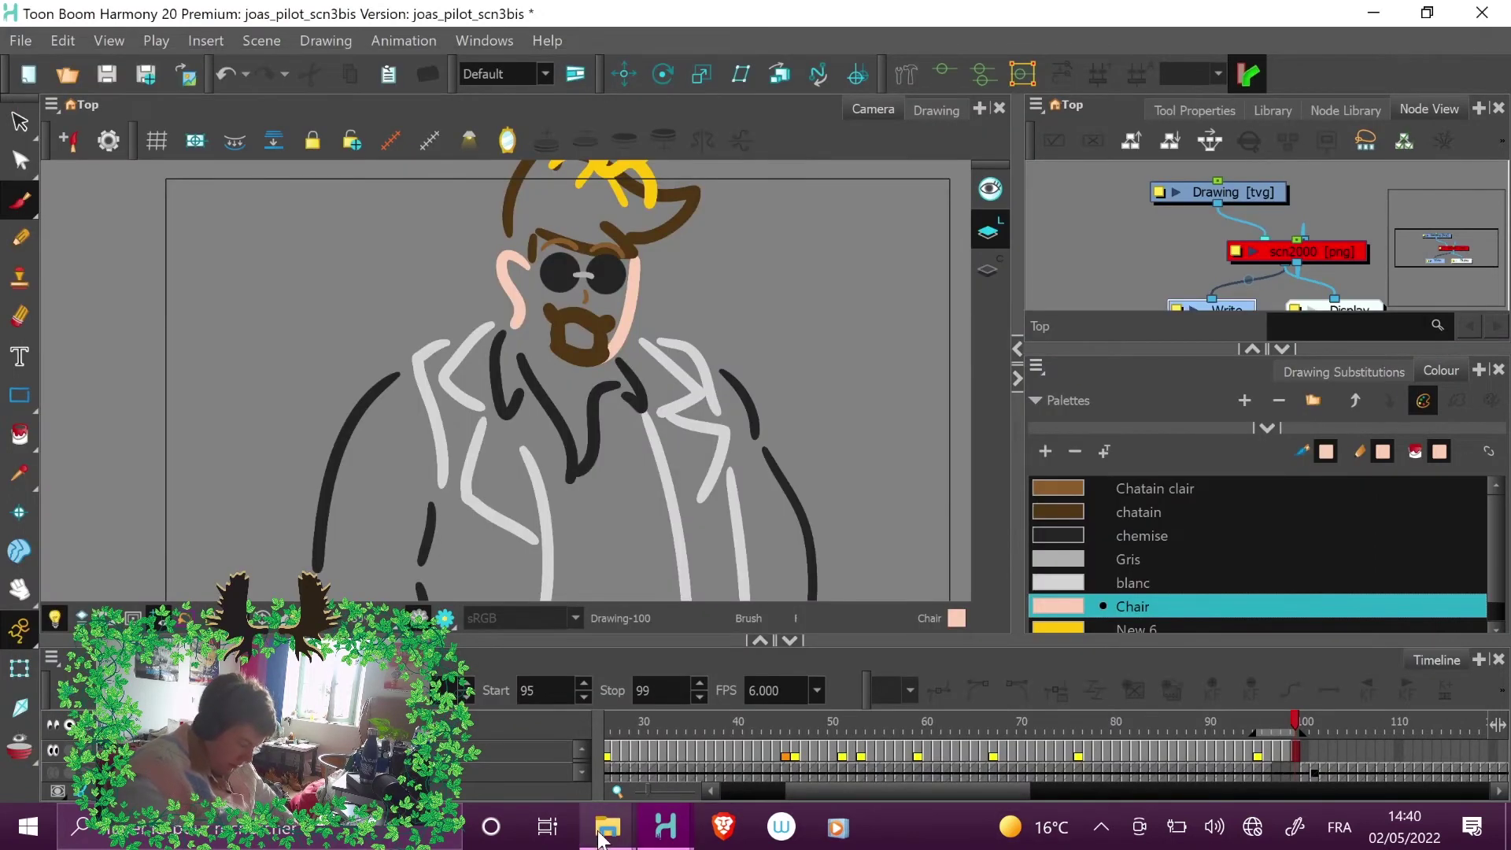
pyautogui.moveTo(601, 836)
pyautogui.click(659, 767)
# - Cut final-0095.png to final-0099.png, paste them into the M_se redresse apres signe peace folder, and close the judas window
pyautogui.moveTo(1408, 356); pyautogui.dragTo(1372, 711)
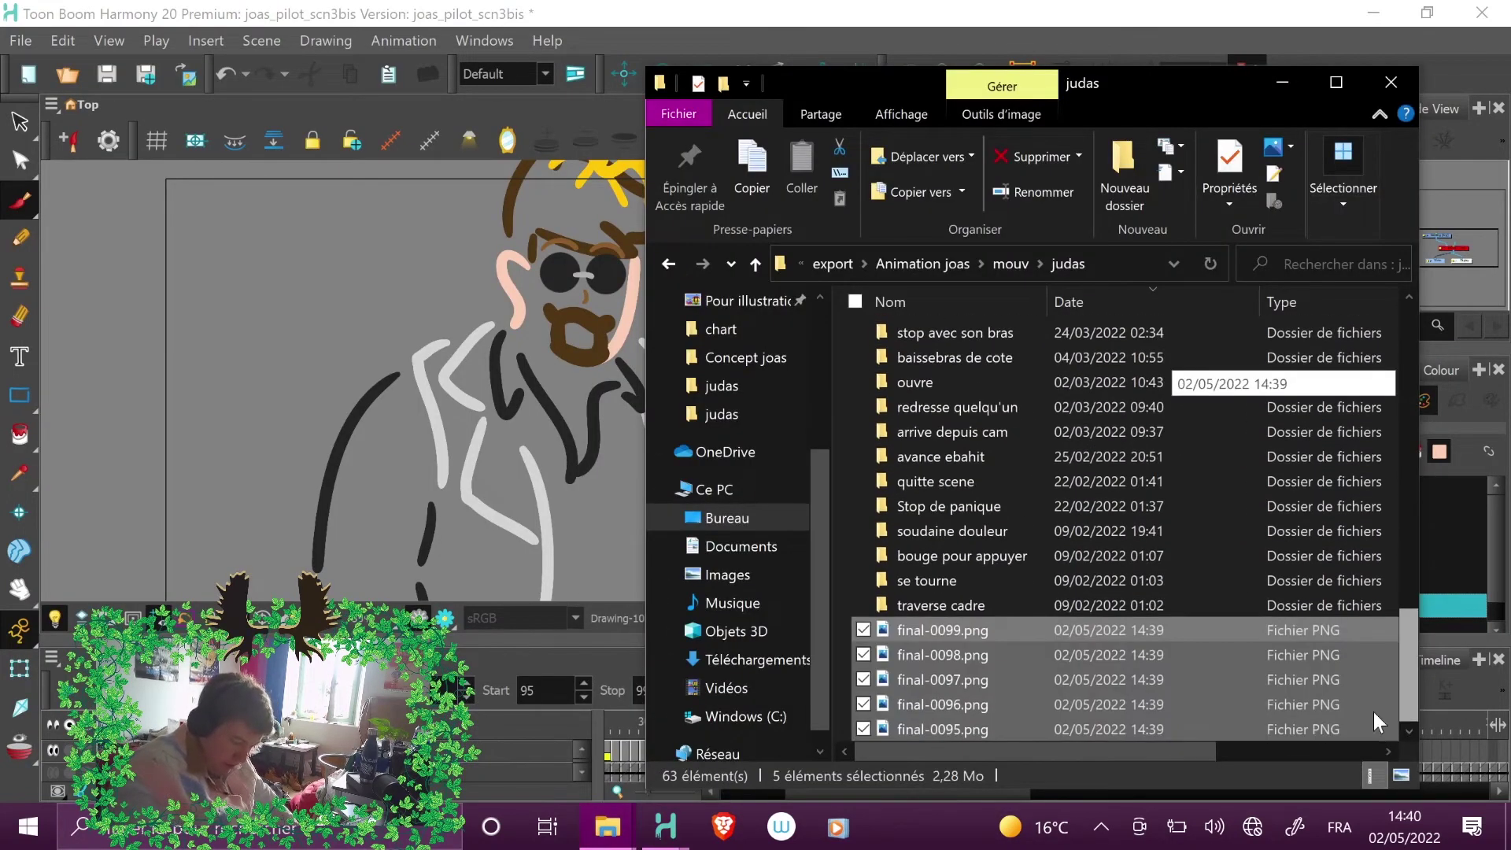
pyautogui.rightClick(950, 638)
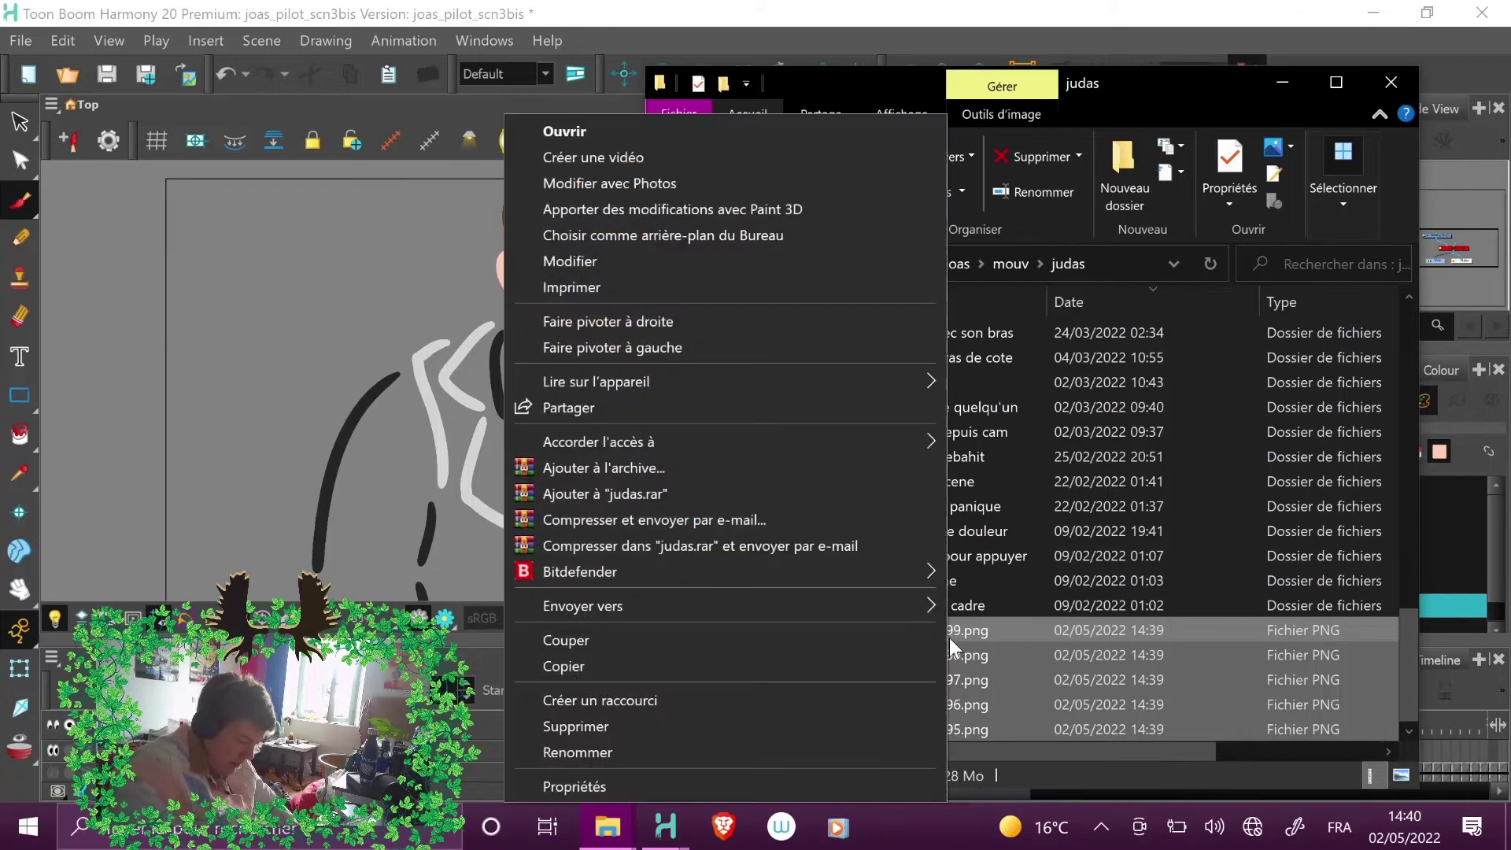
pyautogui.click(755, 661)
pyautogui.moveTo(1407, 680); pyautogui.dragTo(1391, 395)
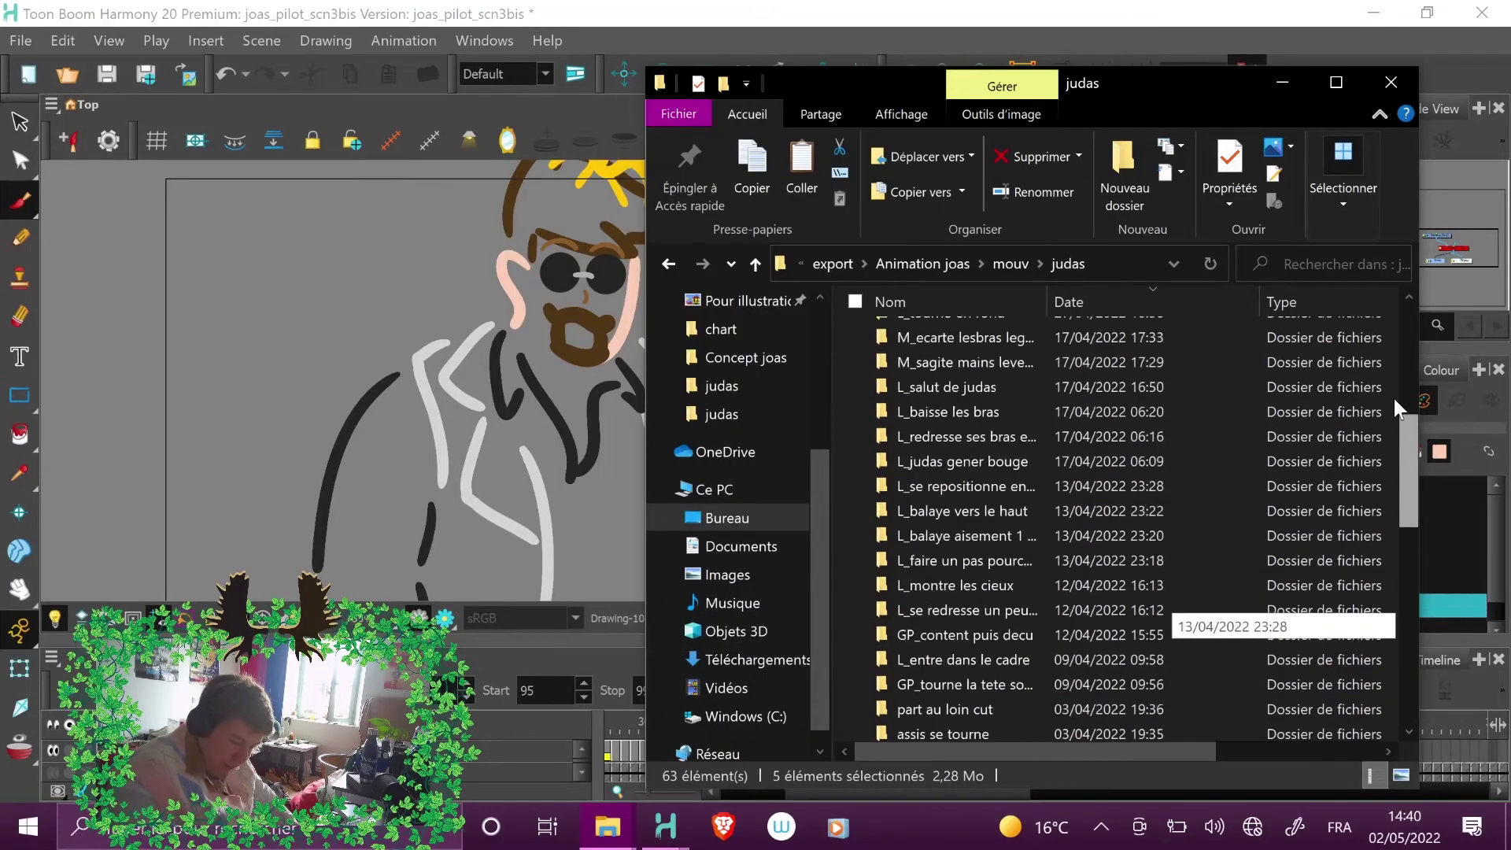
pyautogui.doubleClick(977, 337)
pyautogui.rightClick(1038, 462)
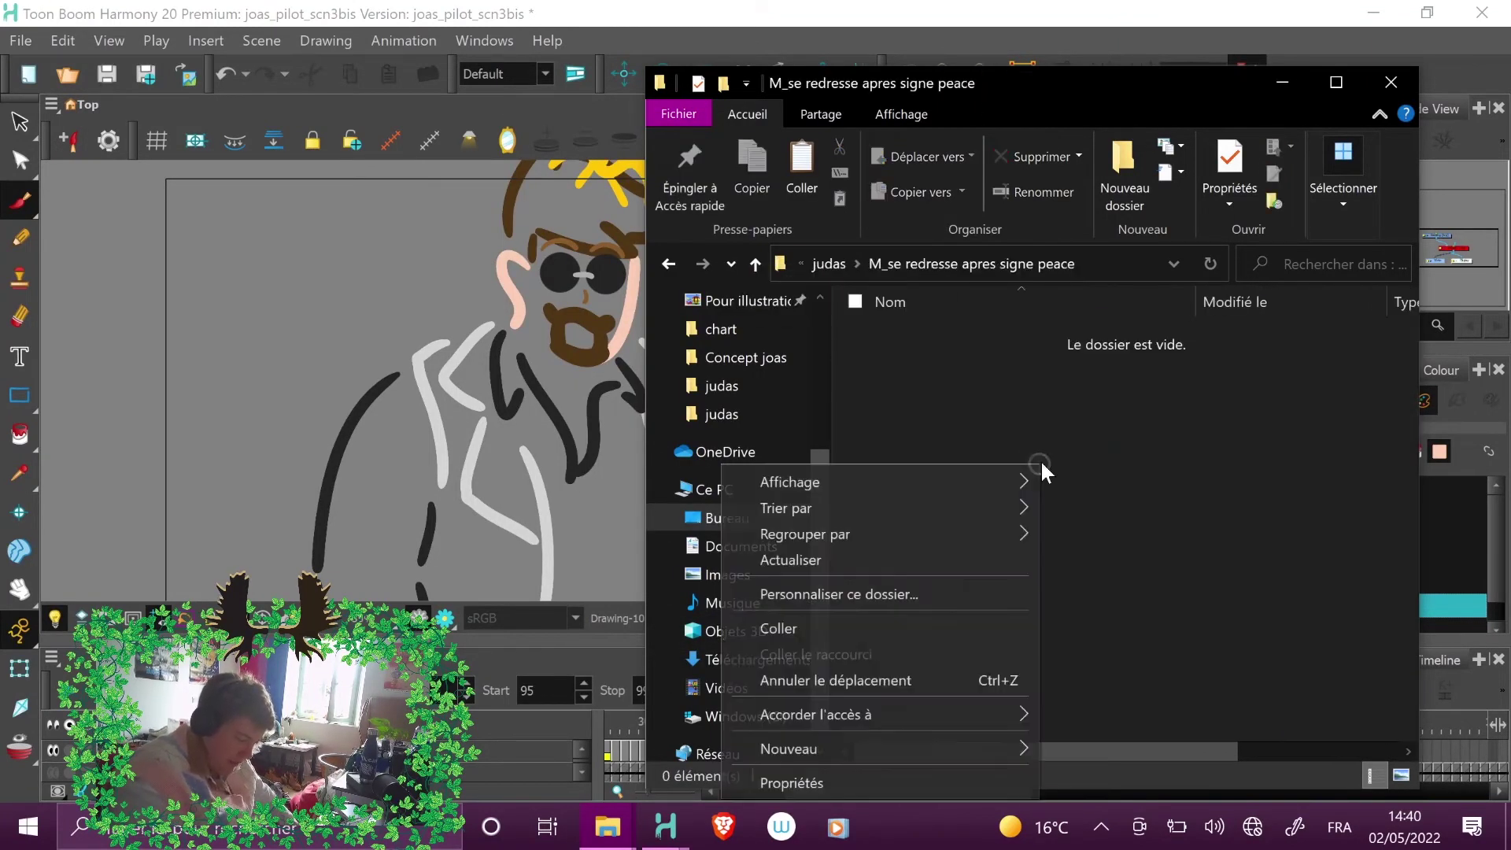
pyautogui.click(871, 629)
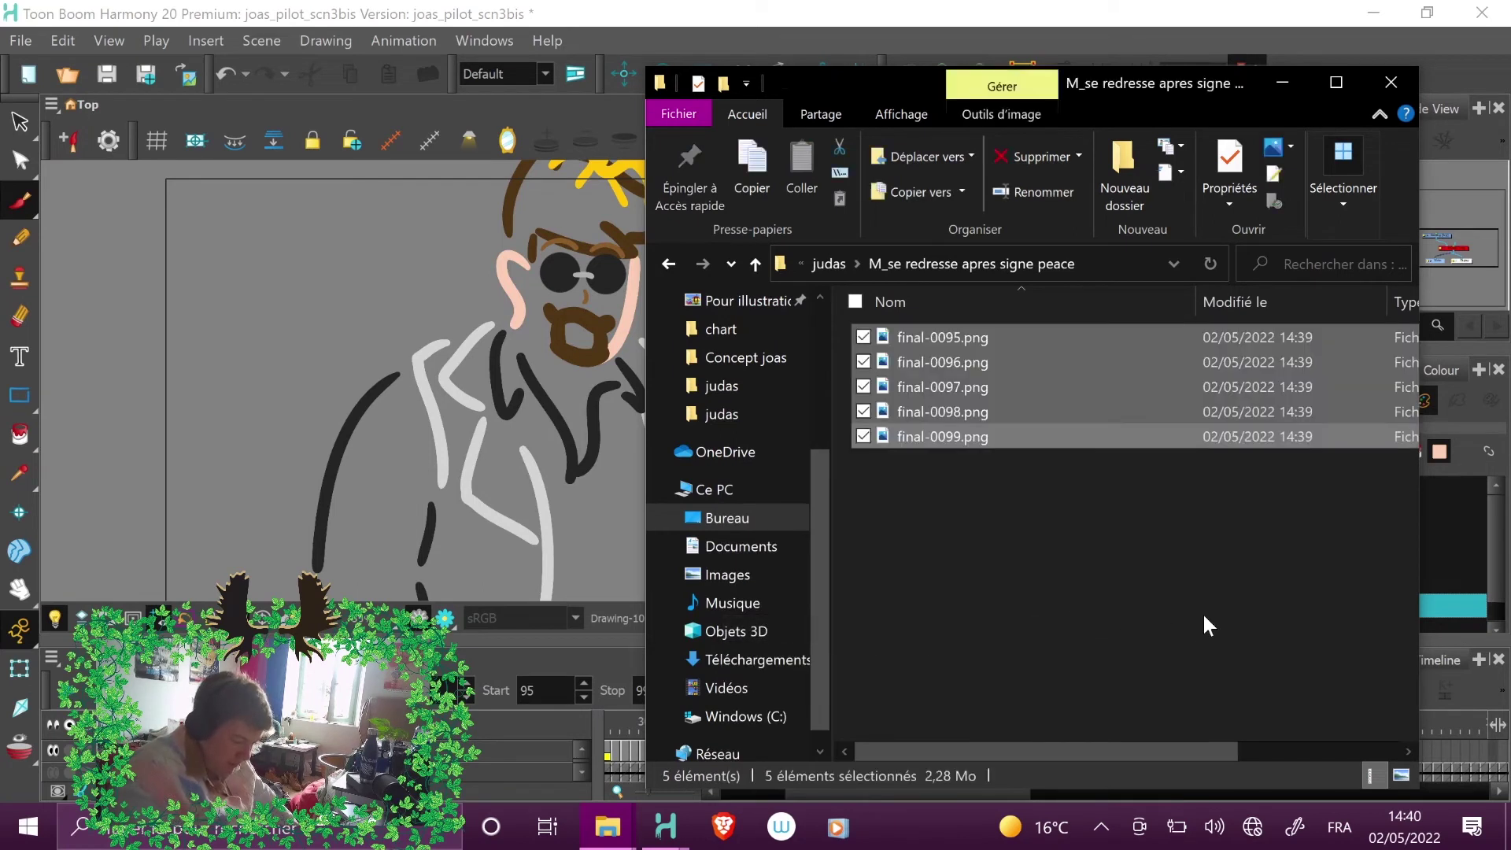
pyautogui.click(832, 263)
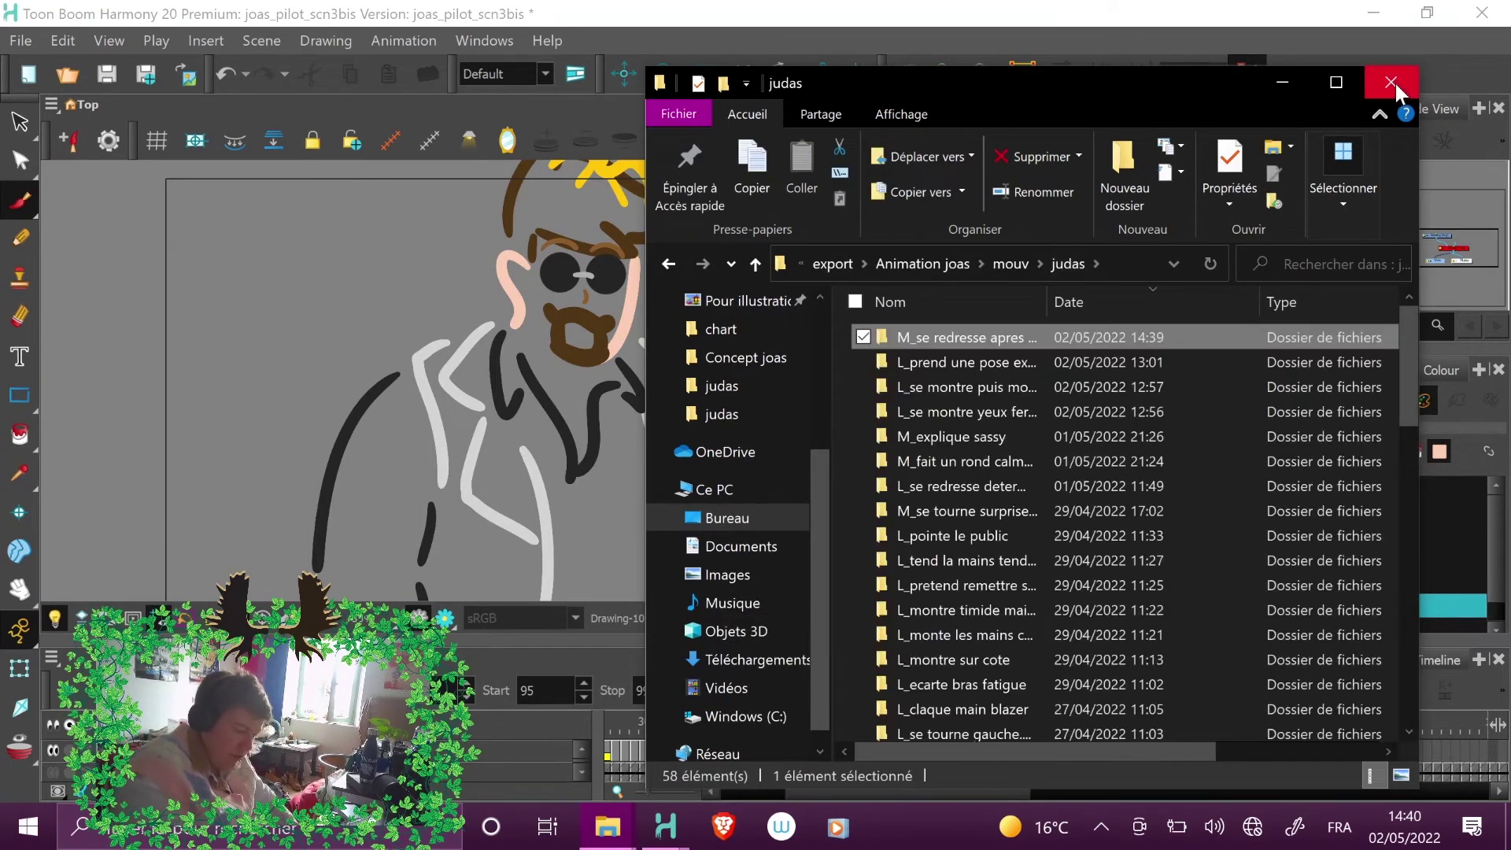
pyautogui.click(1391, 82)
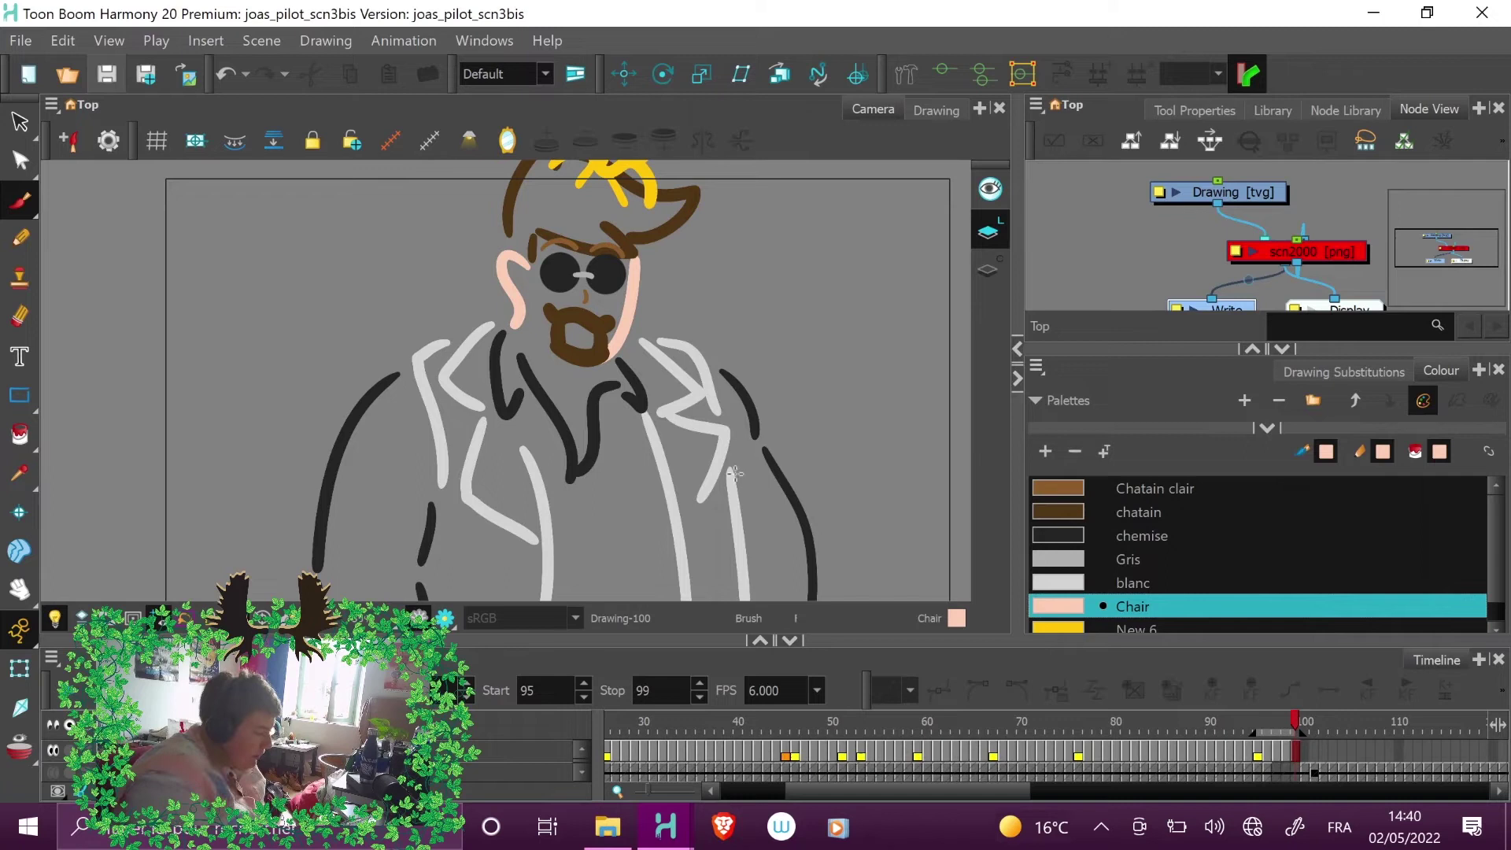